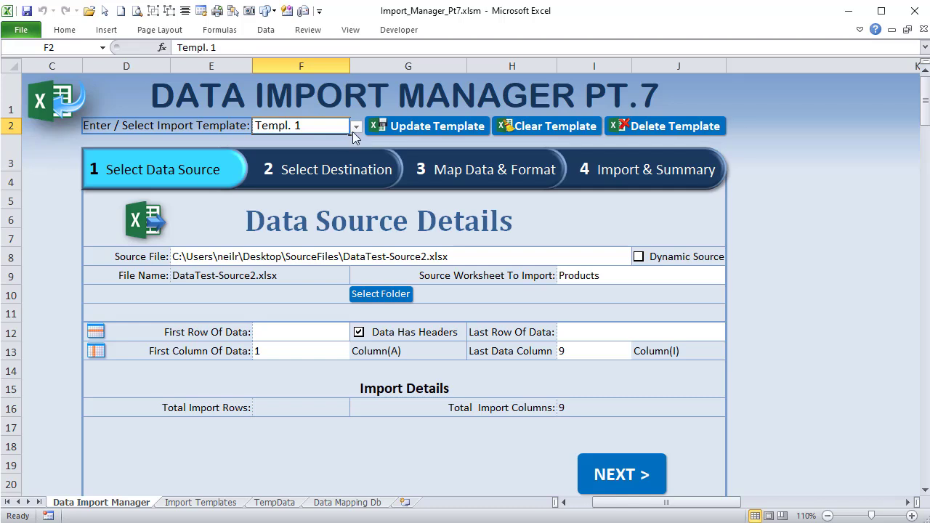
- Update the Templ. 1 import template, clearing the form and reloading the template to check the saved settings
click(409, 126)
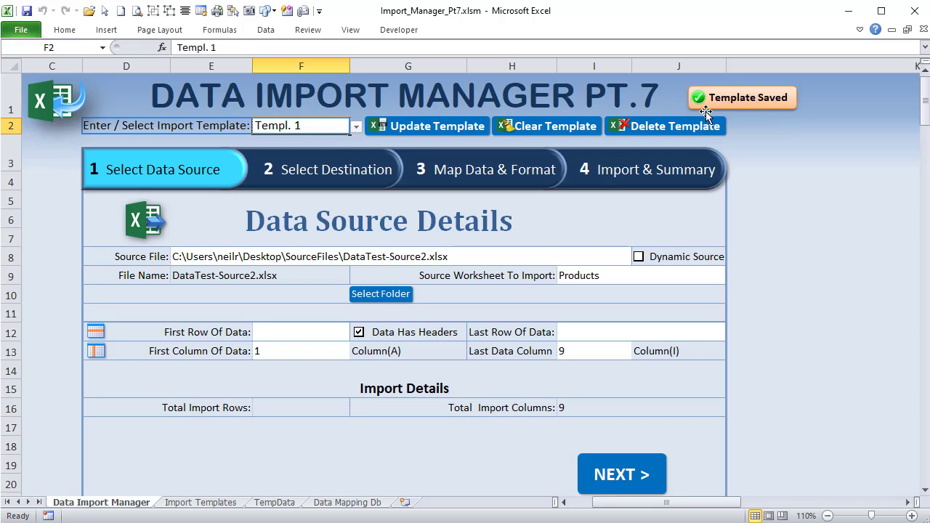
click(569, 125)
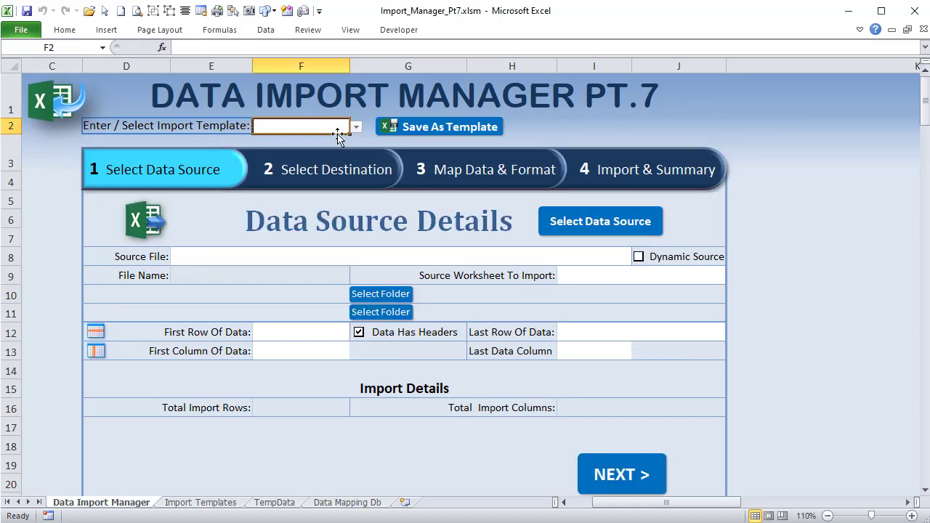
click(358, 127)
click(323, 137)
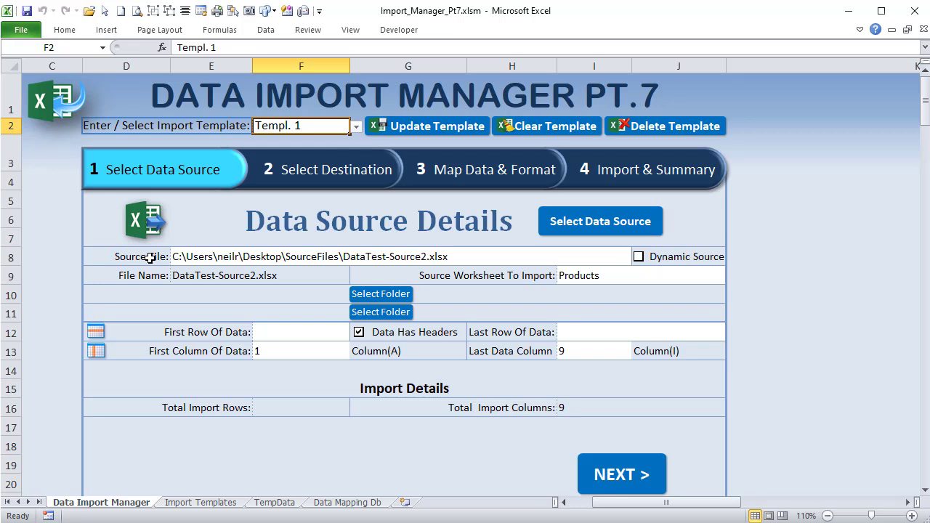
key(Return)
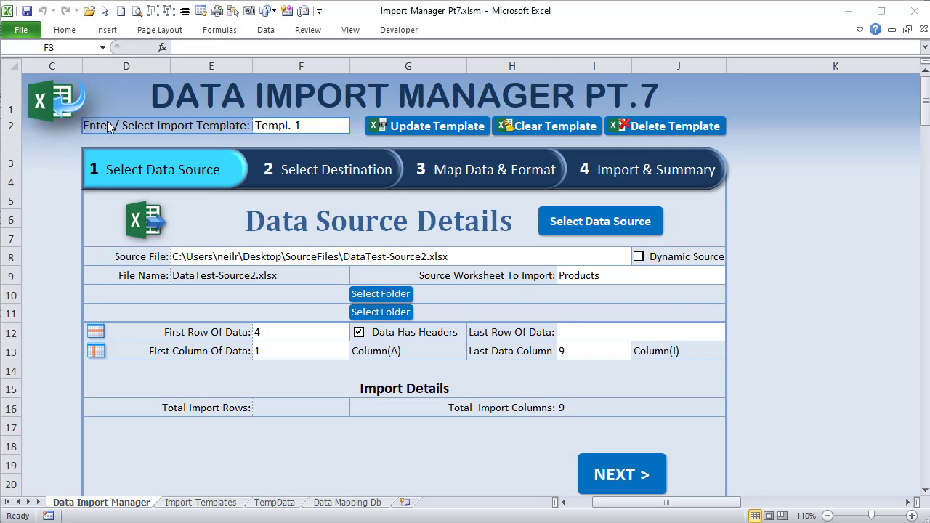
- Load the Templ. 2 import template and review its destination, data mapping and data source settings
click(283, 127)
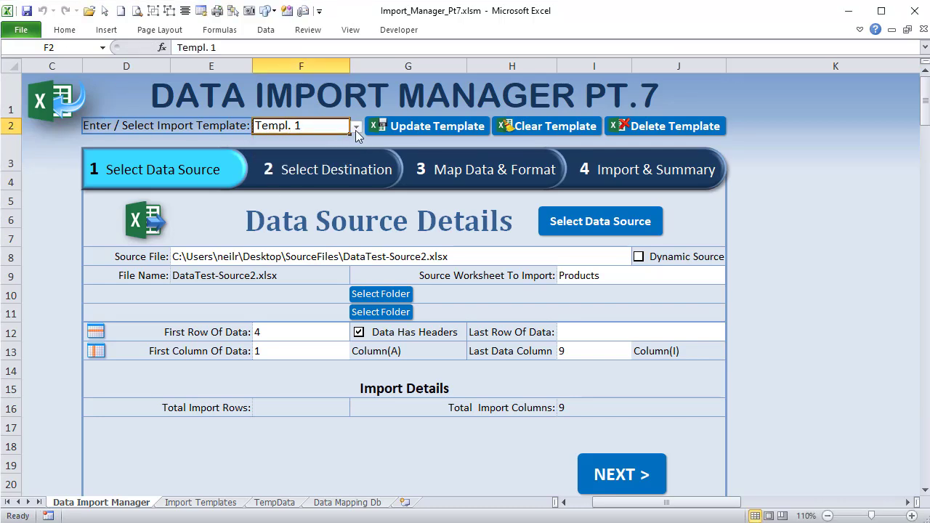
click(356, 127)
click(341, 147)
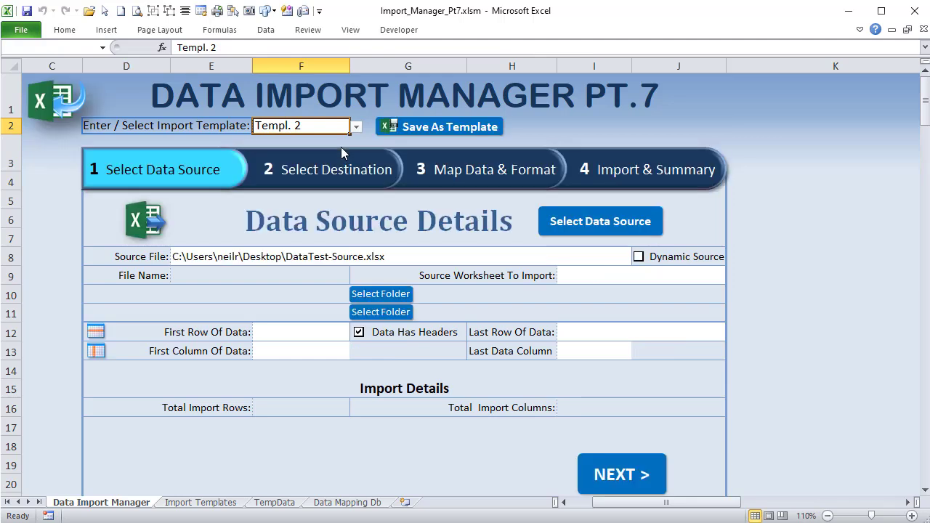
click(294, 173)
click(427, 169)
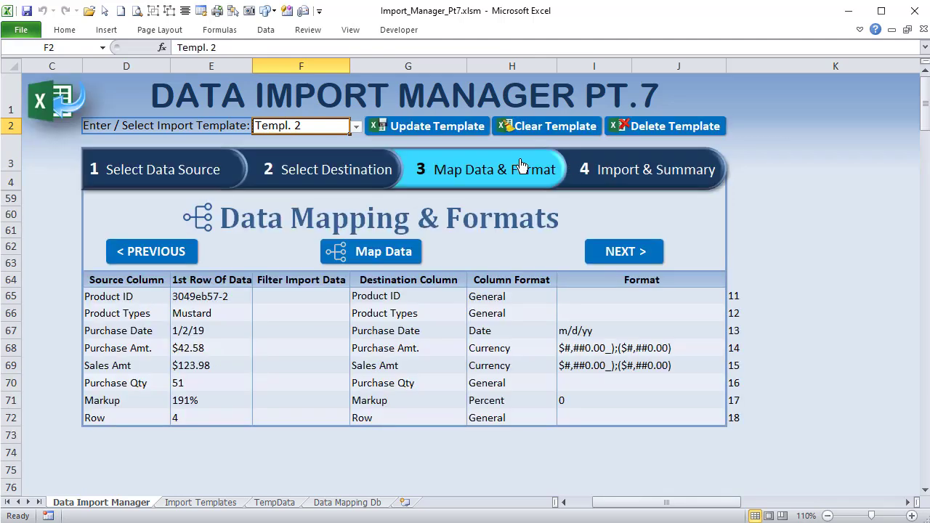
click(279, 169)
click(165, 169)
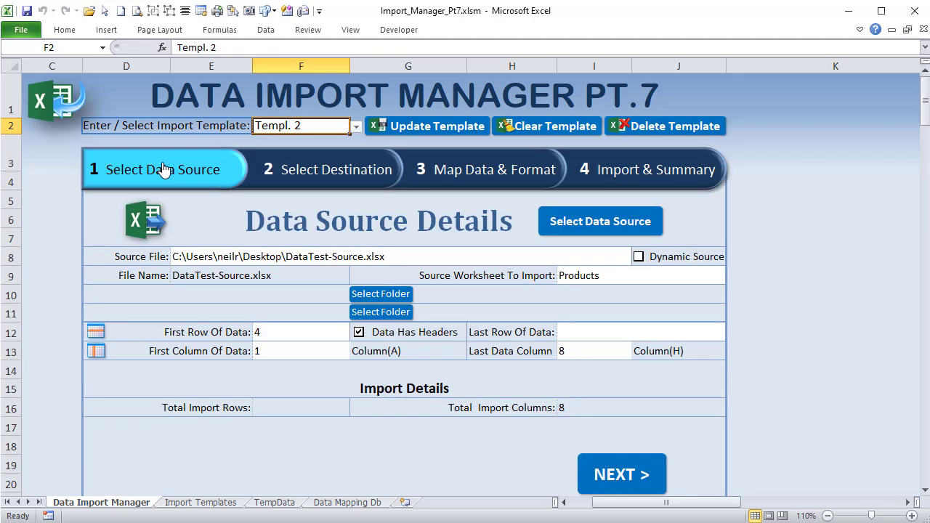
- Load the Templ. 1 import template and set its last row of data to 21
click(356, 127)
click(338, 139)
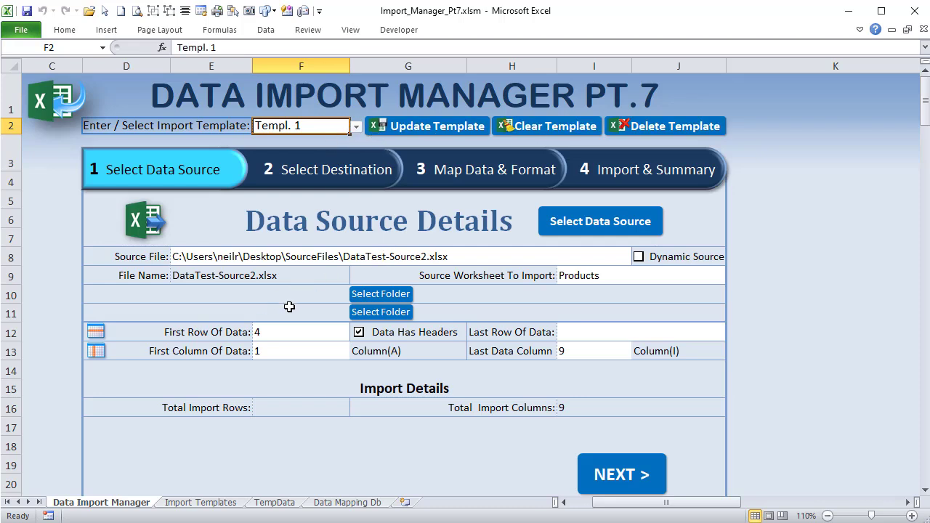
click(638, 331)
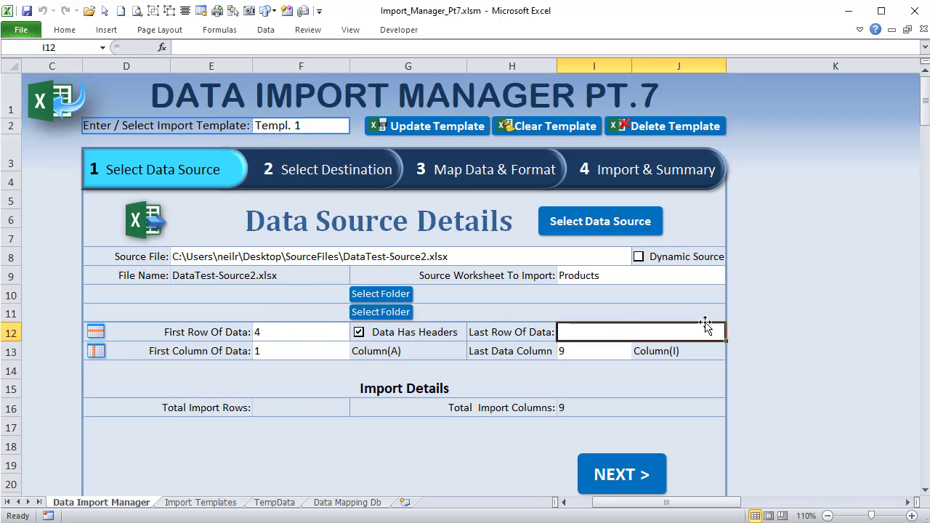
text(21)
key(Tab)
click(346, 132)
drag(676, 502, 644, 502)
drag(703, 504, 718, 506)
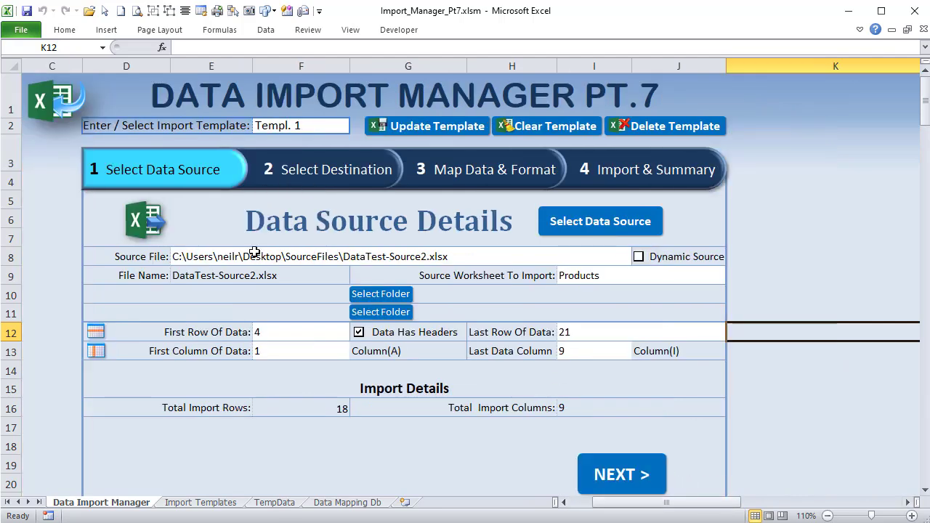
- Clear the template form and enter Test 4 as the name of a new import template
click(559, 126)
click(346, 126)
text(Tst)
key(BackSpace)
key(BackSpace)
text(est 4)
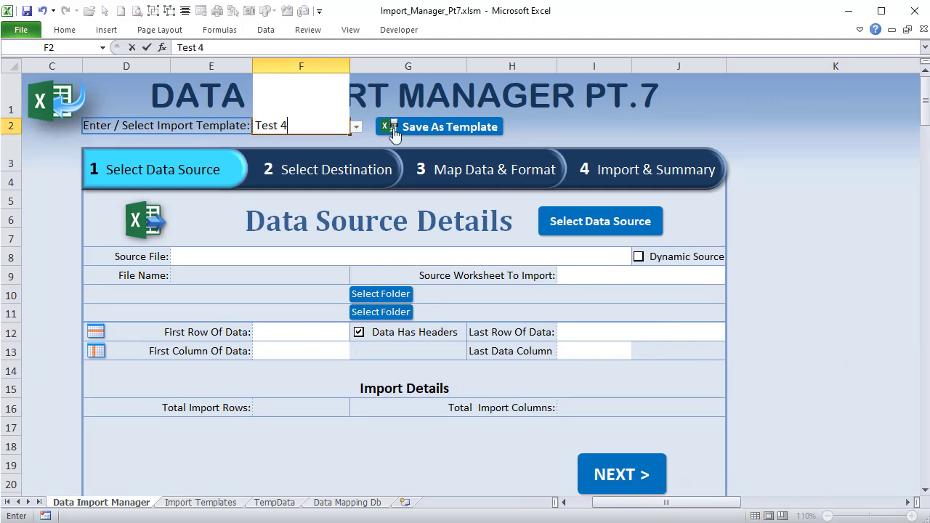
click(260, 258)
- Choose DataTest-Source2.xlsx from the SourceFiles folder as the template's data source
click(596, 225)
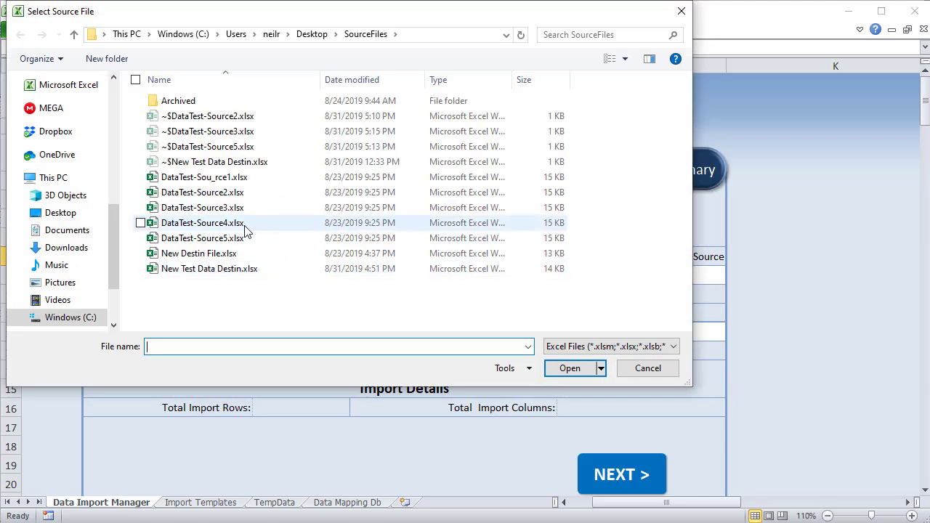
click(234, 195)
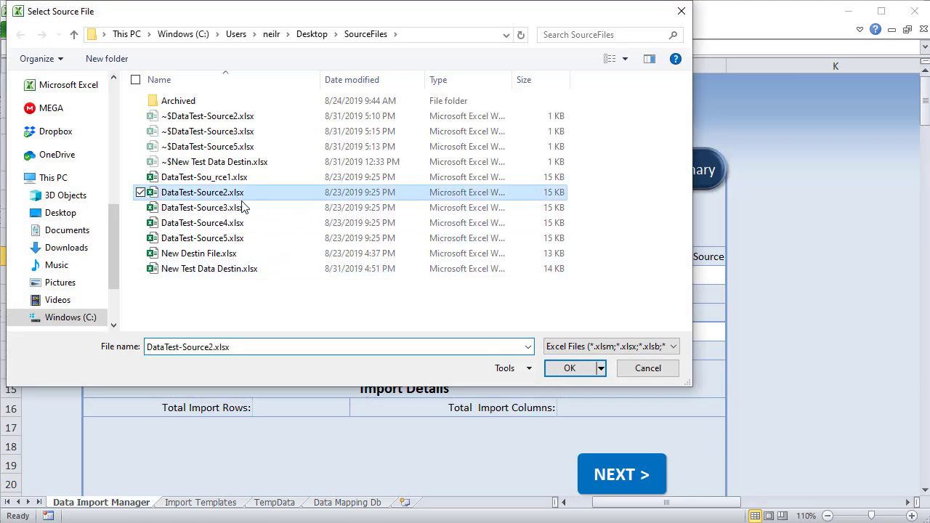
click(554, 369)
- Set the destination to import into a new workbook and save the settings as a template
click(317, 188)
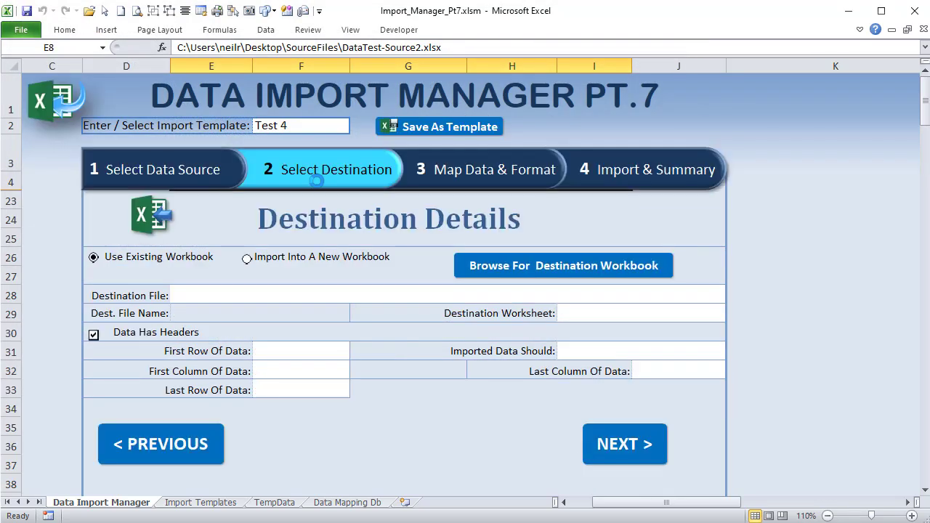
click(247, 260)
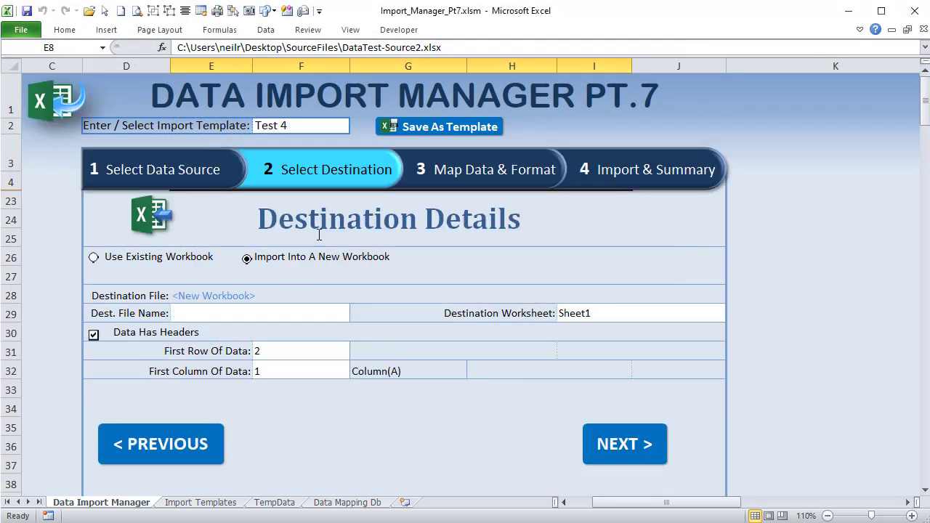
click(445, 126)
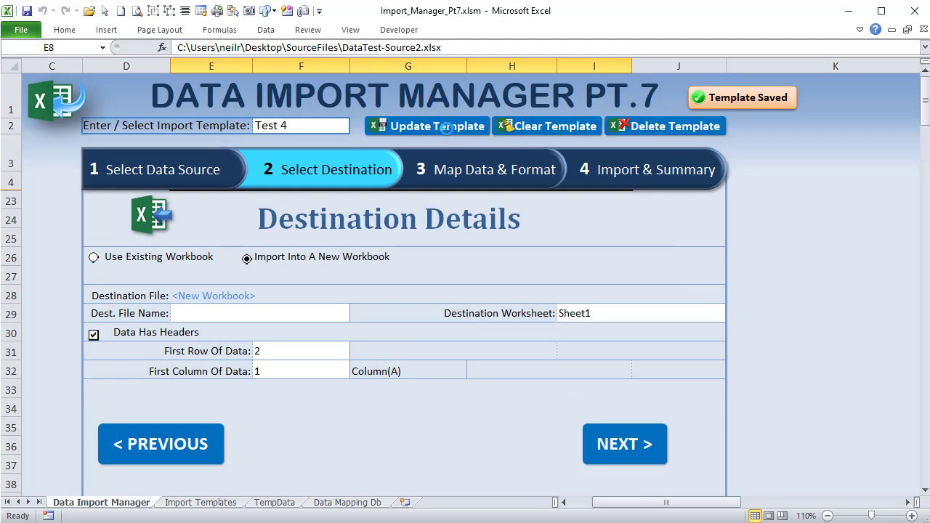
- Clear the form and load the Templ. 2 template to review its data mapping and formats
click(329, 130)
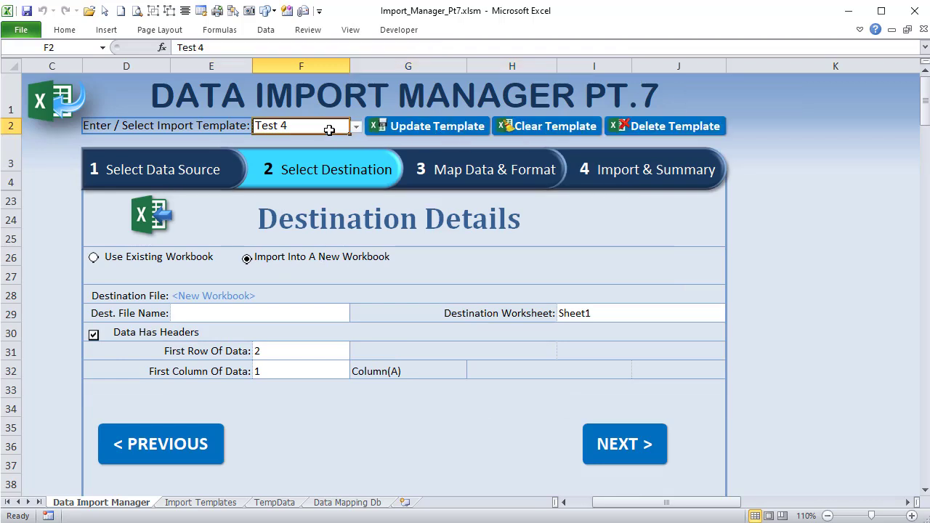
click(356, 127)
click(357, 127)
click(531, 129)
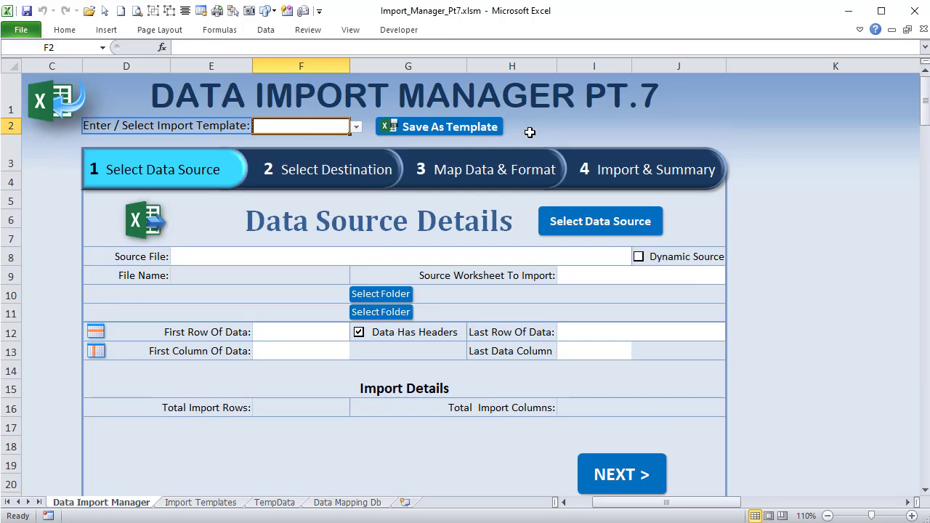
click(357, 128)
click(303, 150)
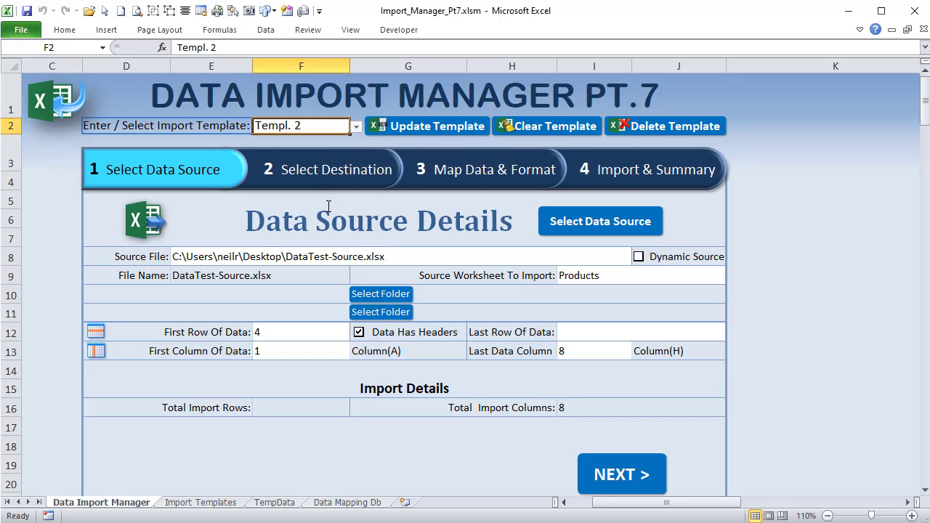
click(477, 174)
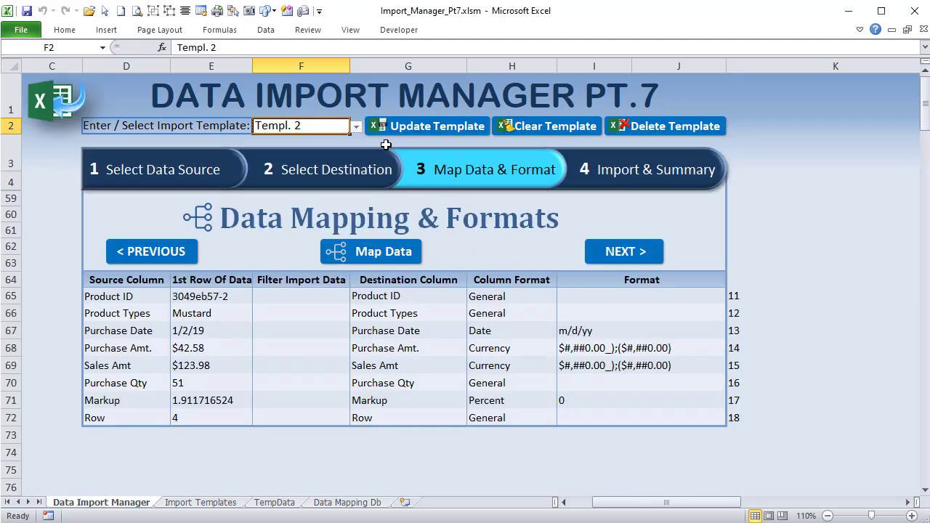
- Generate the data mapping for the Test 4 template and update the template with it
click(356, 126)
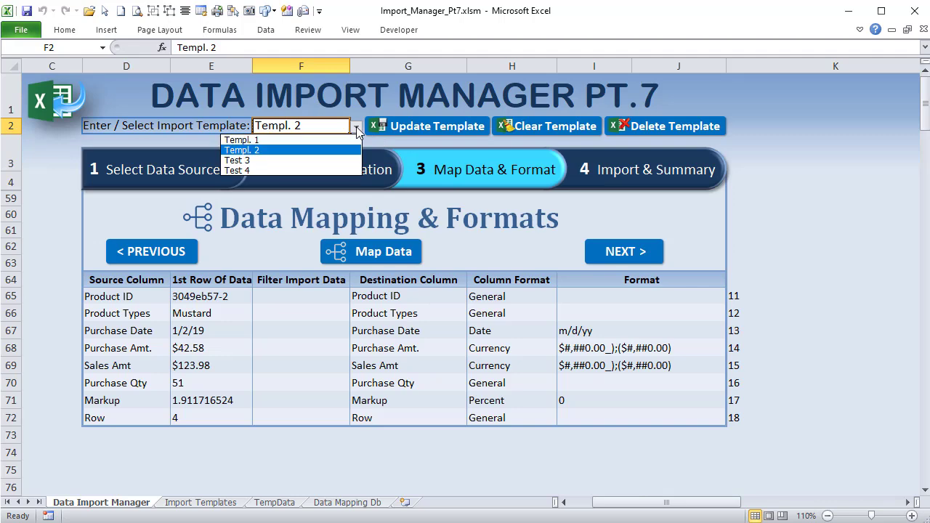
click(318, 167)
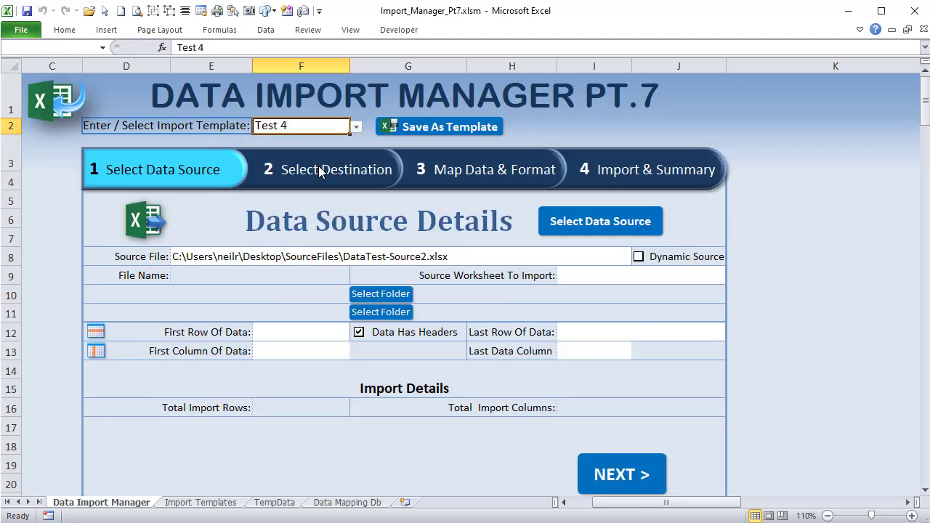
click(462, 183)
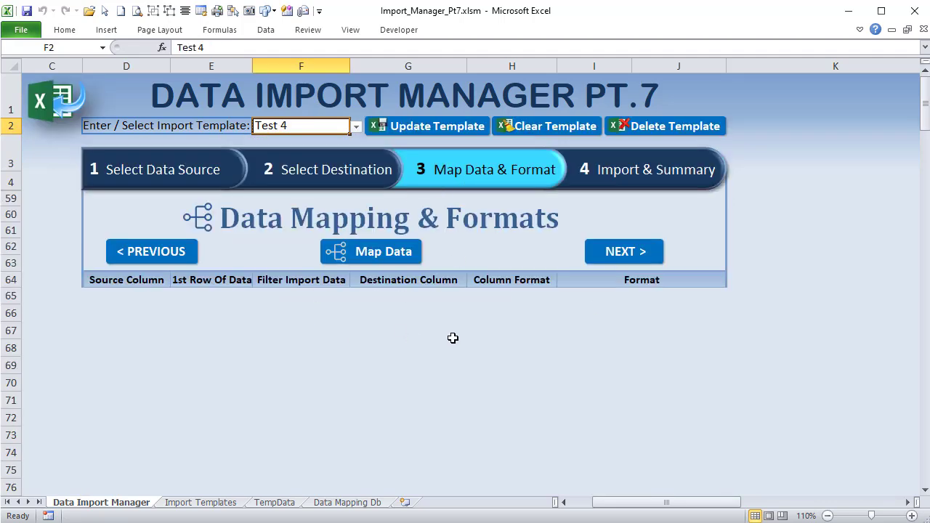
click(391, 262)
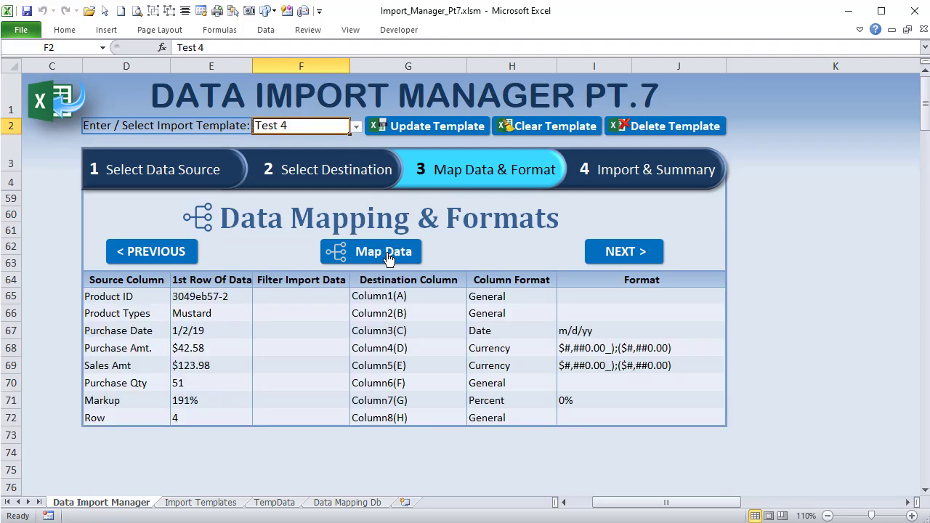
click(408, 128)
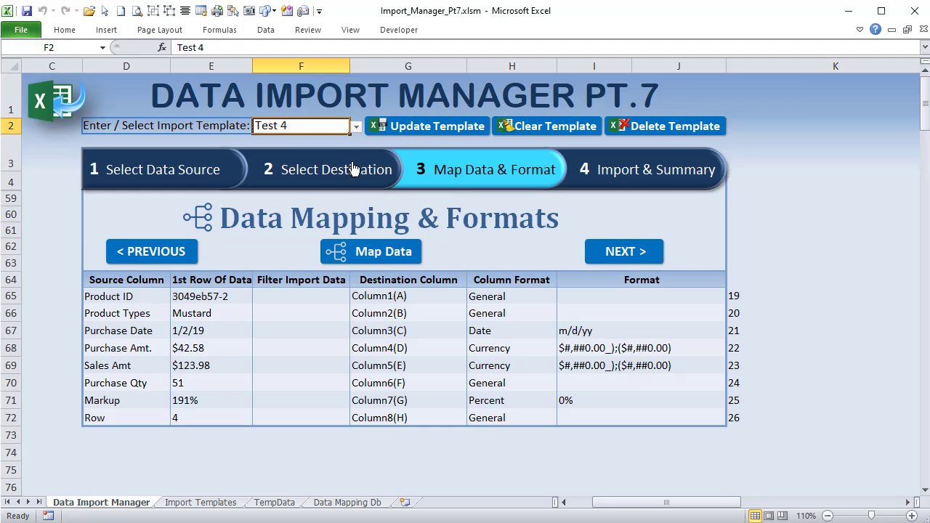
- Switch to the Test 3 template and back to Test 4 to compare their saved data mappings
click(356, 127)
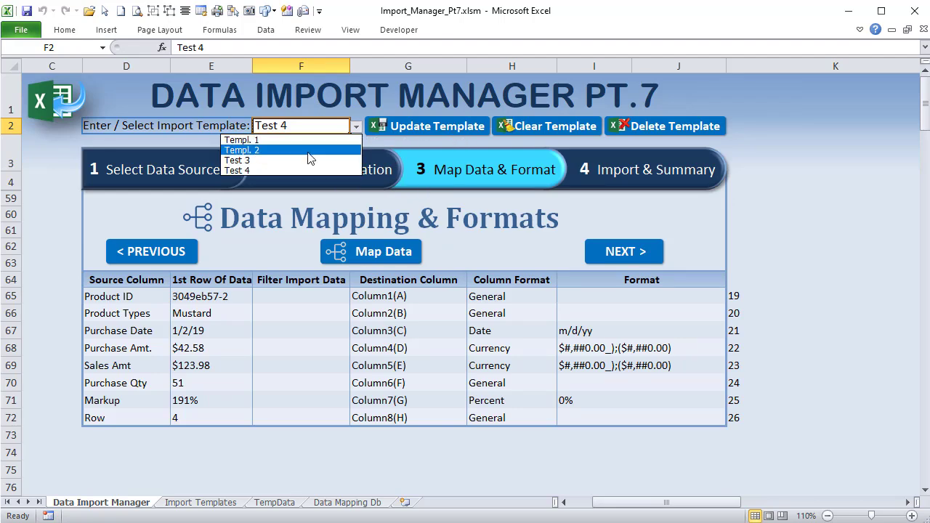
click(283, 159)
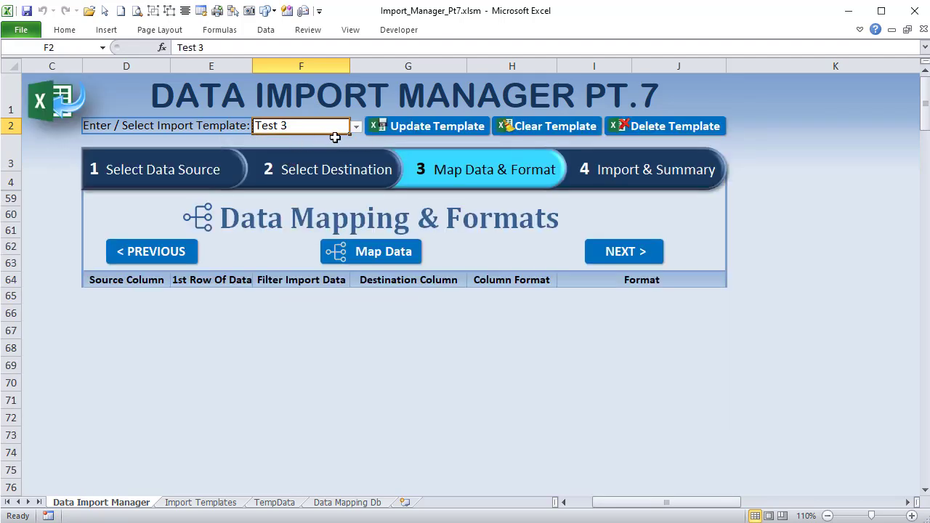
click(356, 126)
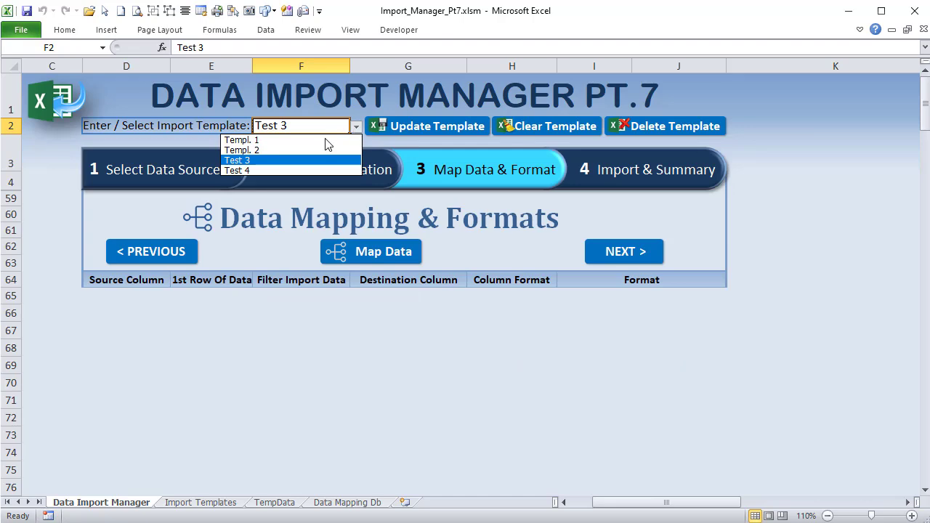
click(287, 166)
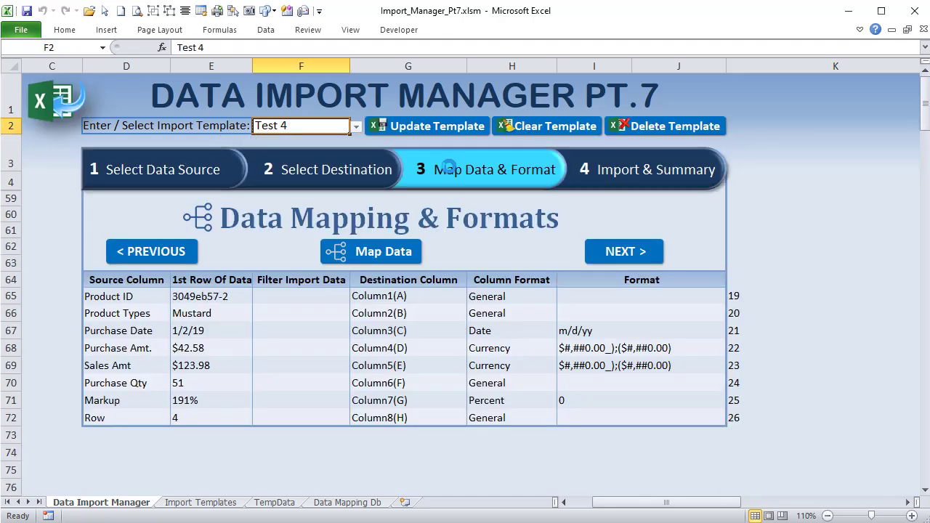
- Set the destination column of Product ID to <Do Not Import> and update the Test 4 template
click(443, 296)
click(473, 296)
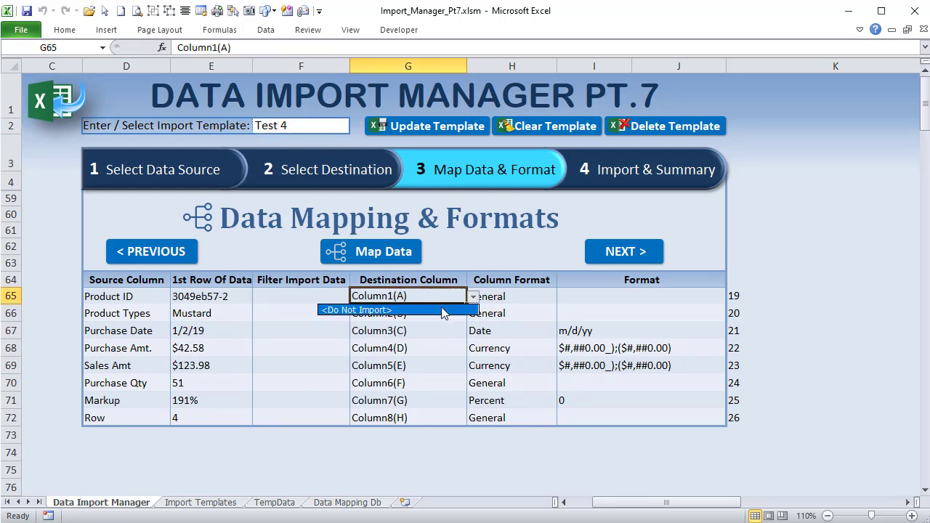
click(442, 311)
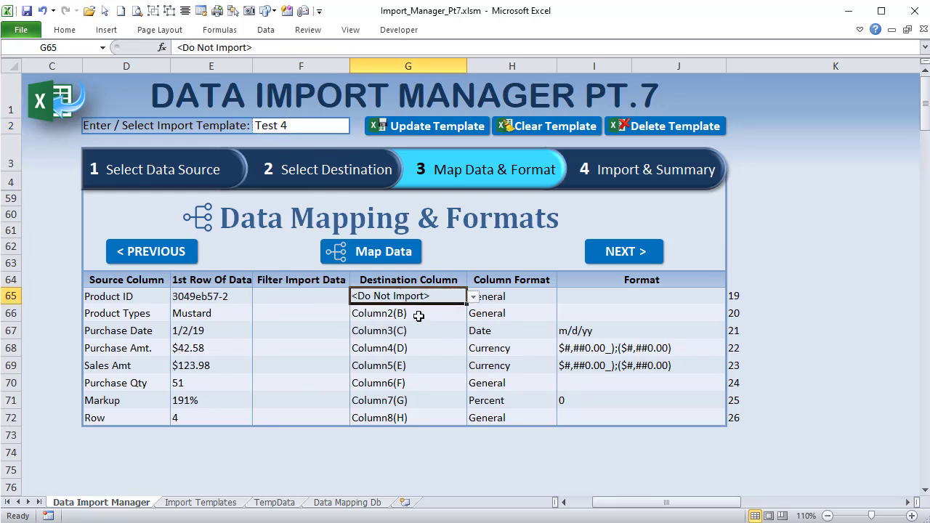
click(419, 127)
- Check the list of available import templates and view their saved records on the Import Templates sheet
drag(159, 126, 317, 120)
click(317, 120)
click(357, 128)
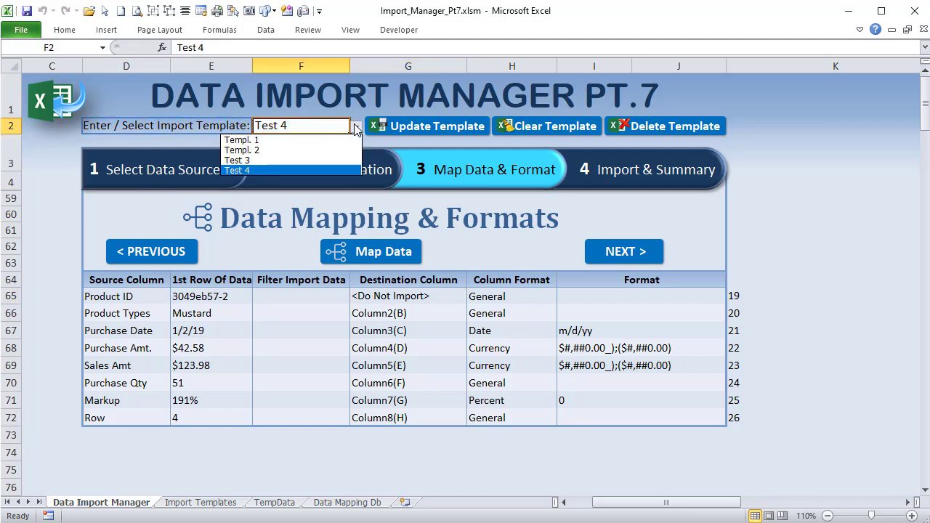
click(333, 128)
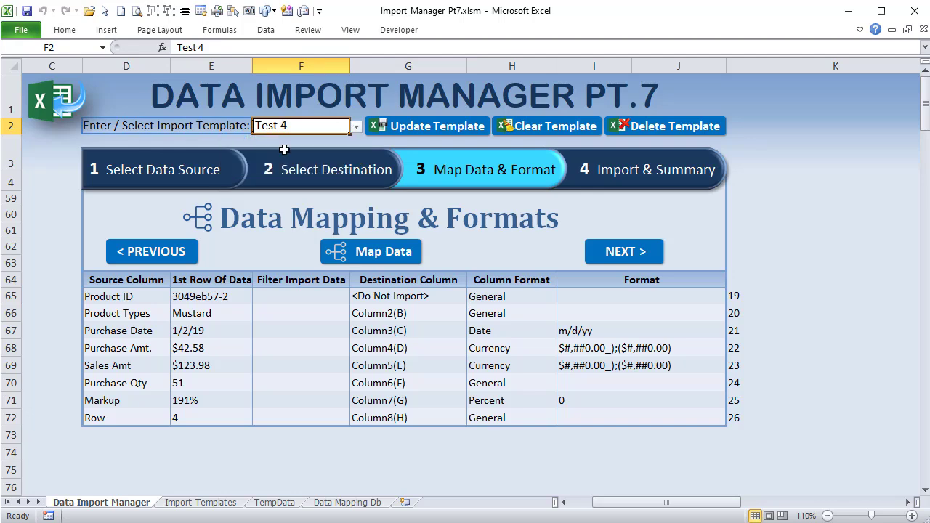
click(200, 502)
click(138, 270)
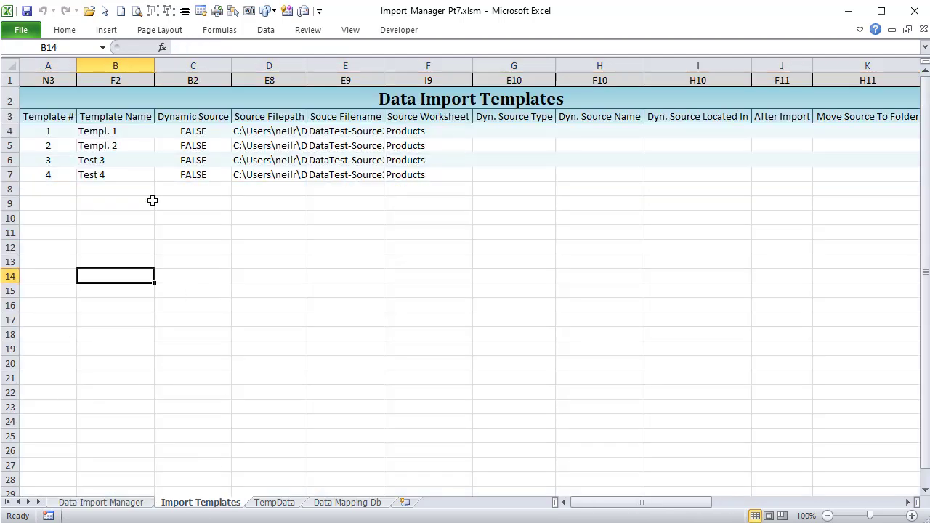
- Review the cell-reference row, the template numbers and names, and the source-data columns of the Import Templates sheet
click(12, 79)
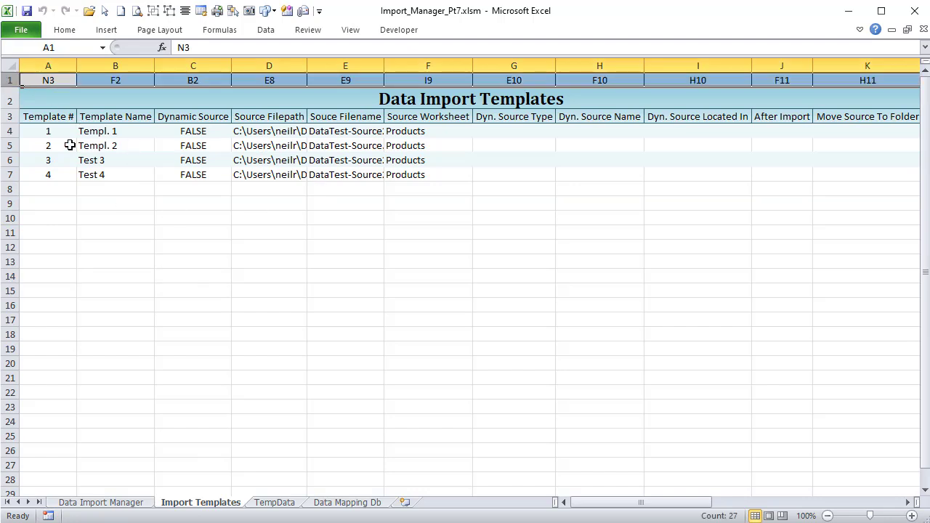
drag(46, 131, 509, 182)
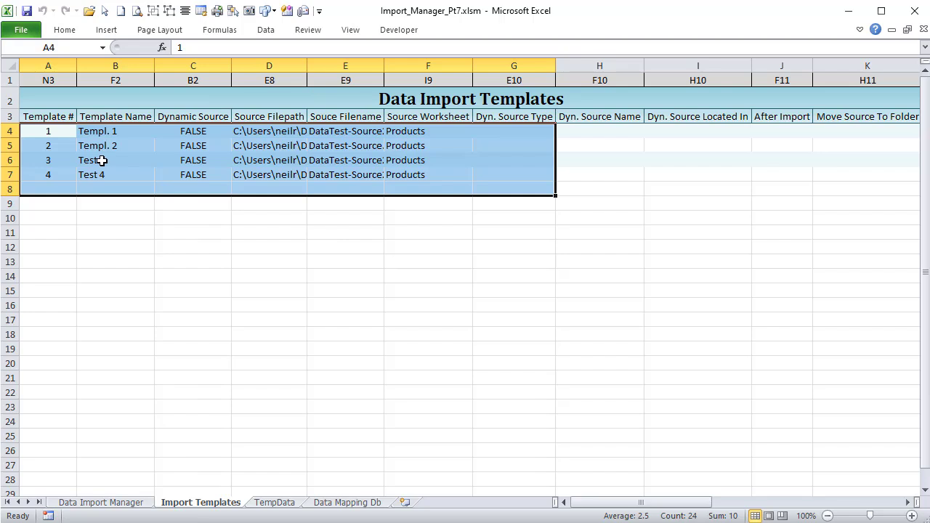
click(90, 120)
drag(47, 117, 45, 173)
drag(110, 121, 112, 172)
drag(194, 117, 770, 190)
click(637, 119)
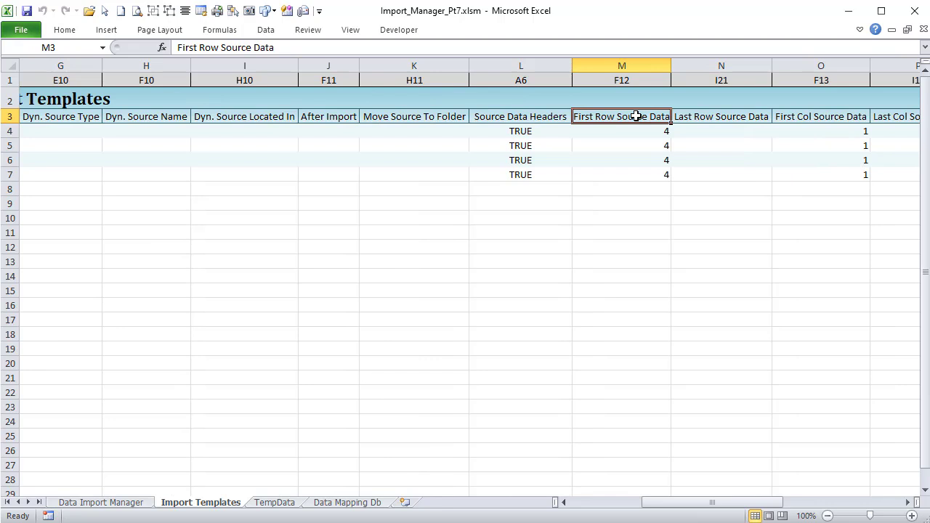
- Examine the destination columns of the import templates through Last Col Dest. Data, and the Template # column
drag(661, 500, 851, 520)
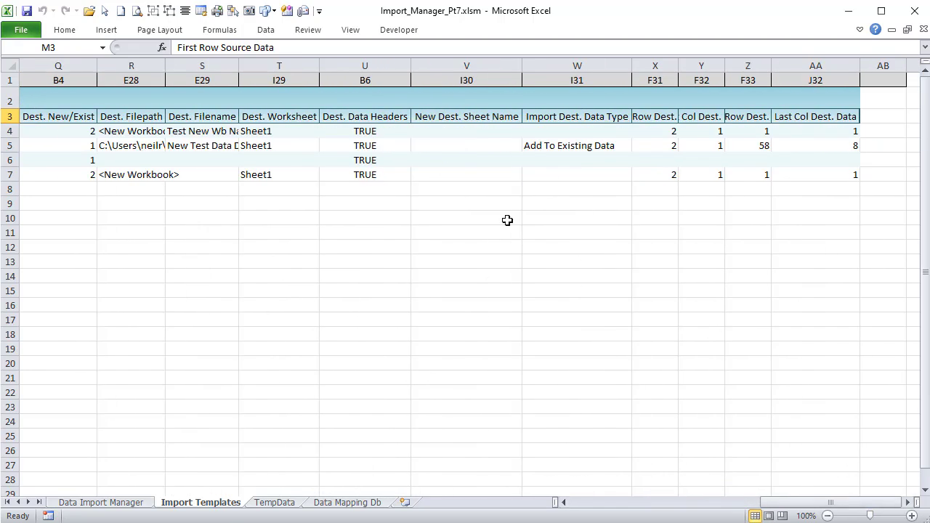
click(778, 119)
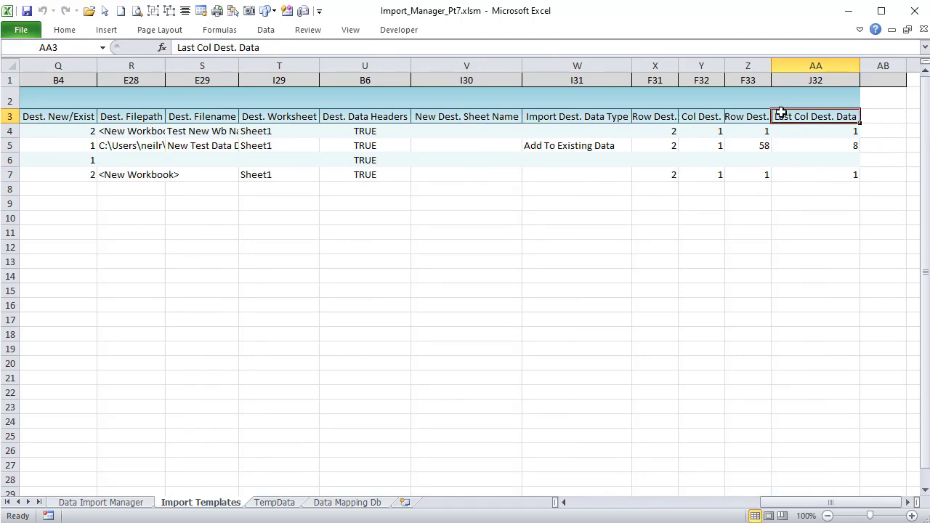
drag(801, 119, 7, 176)
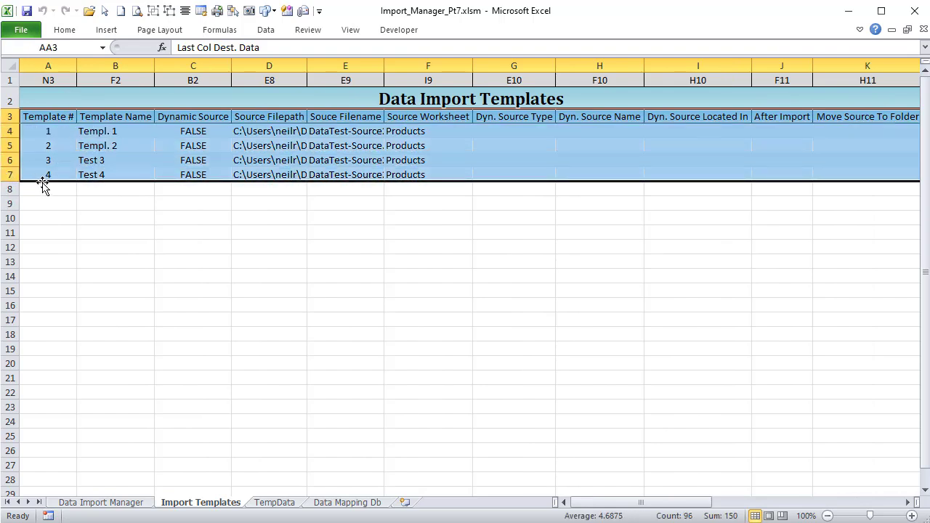
drag(41, 118, 53, 164)
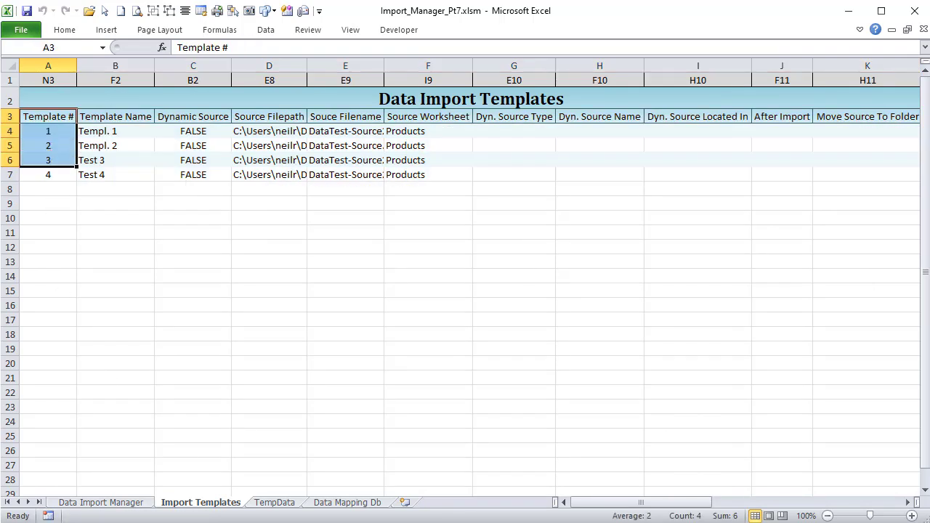
- Review the mapping rows stored for templates 1, 2 and 4 on the Data Mapping Db sheet
click(347, 503)
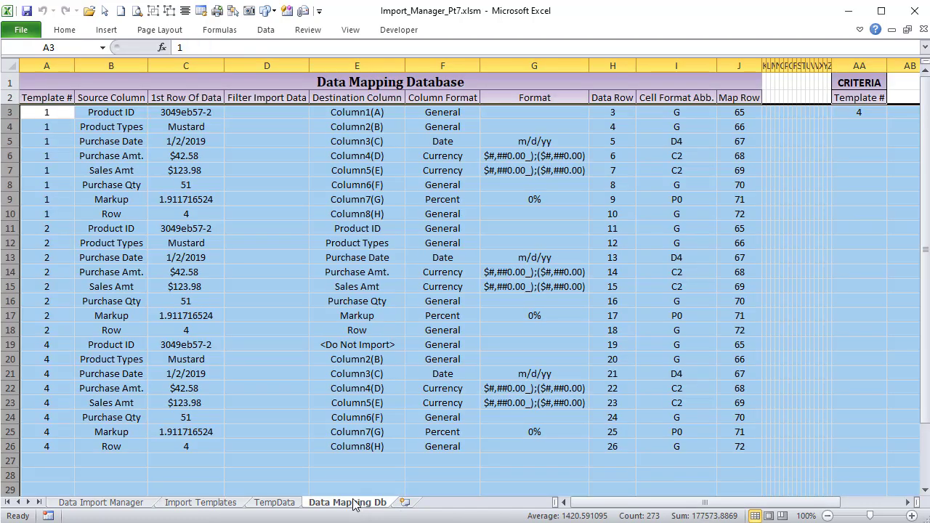
click(310, 326)
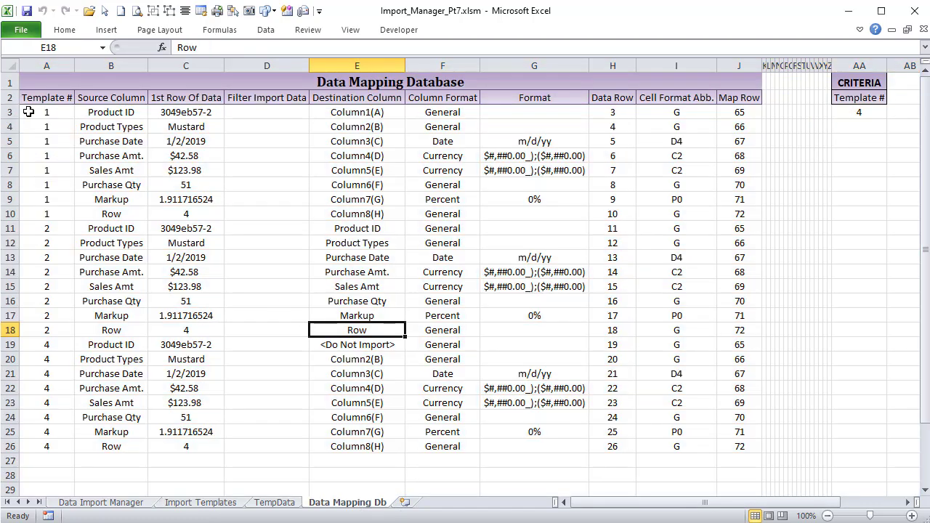
drag(32, 112, 729, 464)
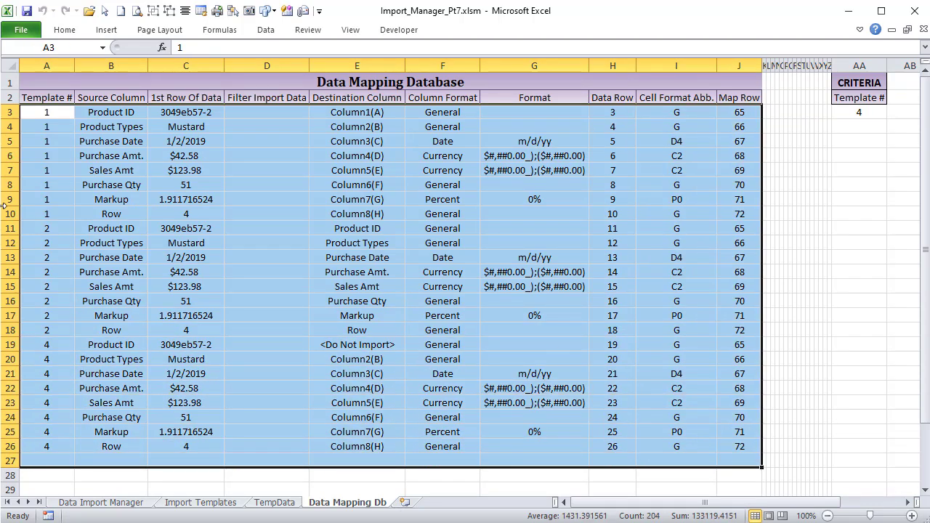
click(35, 122)
drag(35, 102, 770, 212)
drag(40, 229, 736, 326)
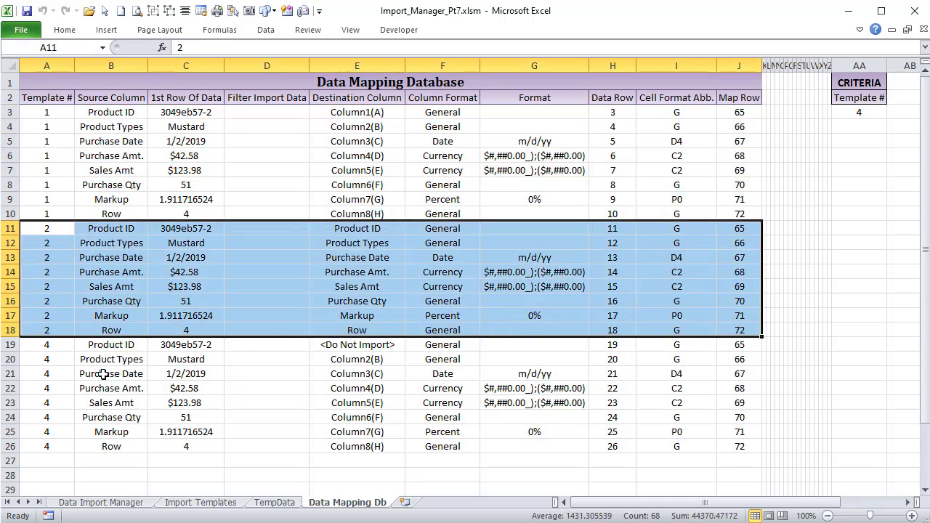
drag(51, 346, 746, 440)
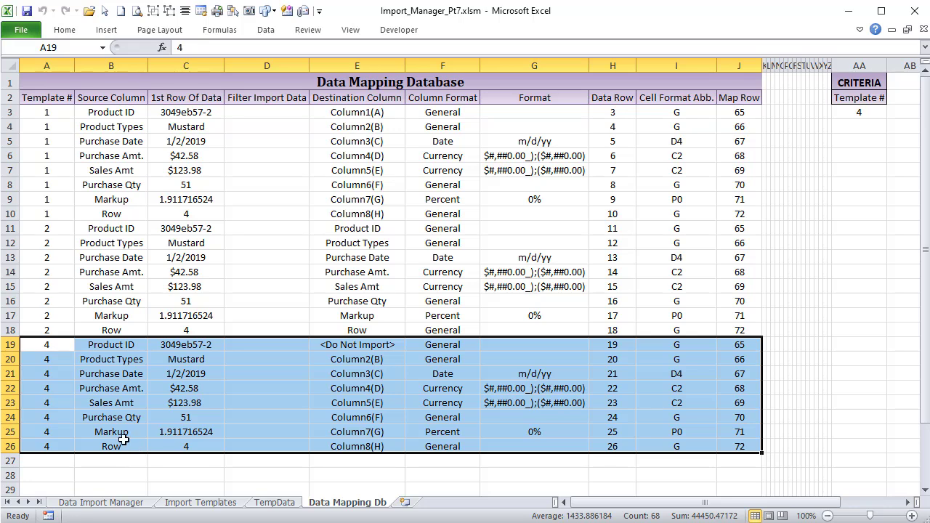
- Examine the Template # criteria cell, the mapping rows it filters, and the Results table on the Data Mapping Db sheet
click(870, 114)
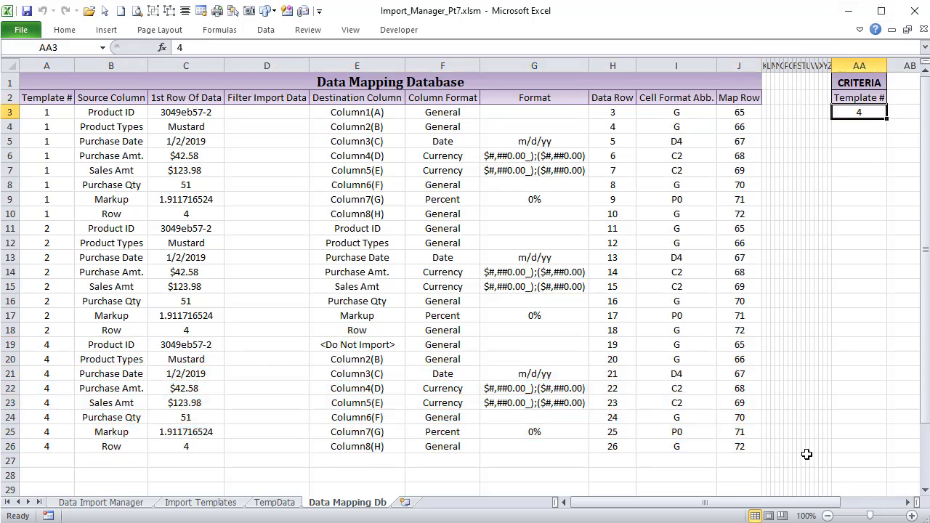
drag(694, 503, 691, 508)
drag(22, 109, 719, 460)
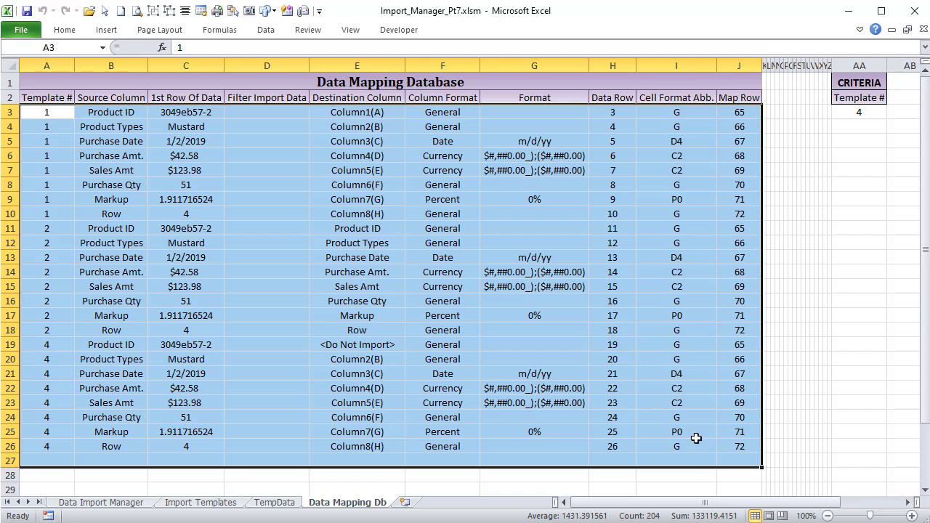
drag(32, 344, 739, 456)
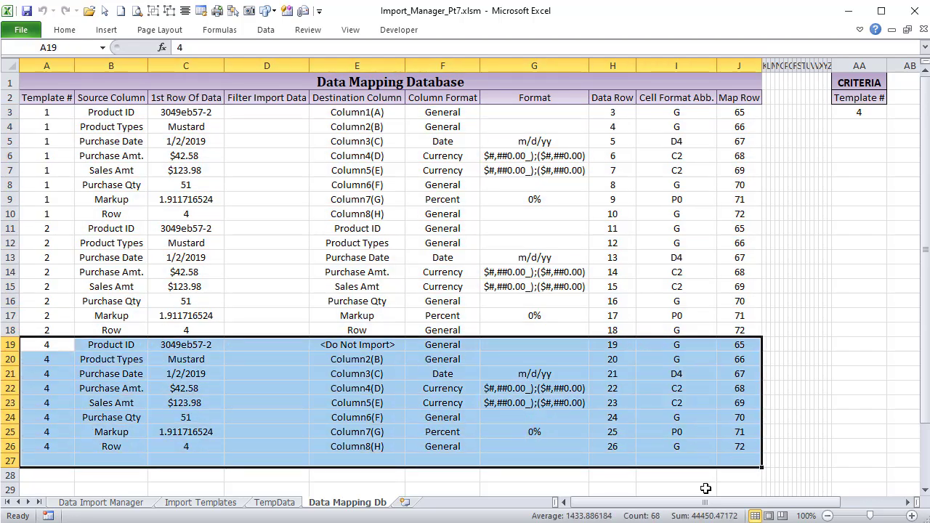
drag(708, 502, 769, 502)
drag(399, 110, 893, 216)
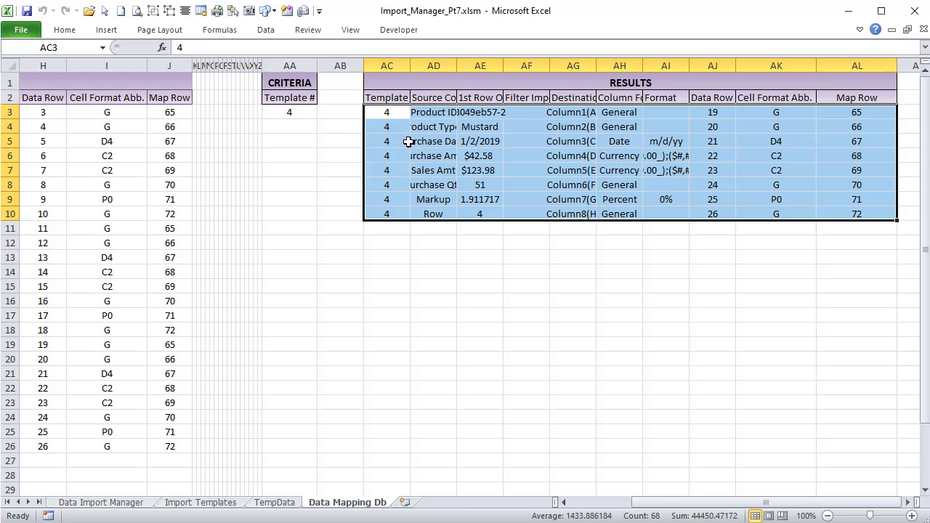
- Inspect the Test 4 data mapping on the Data Import Manager sheet and its database row numbers in K65:K72
click(135, 506)
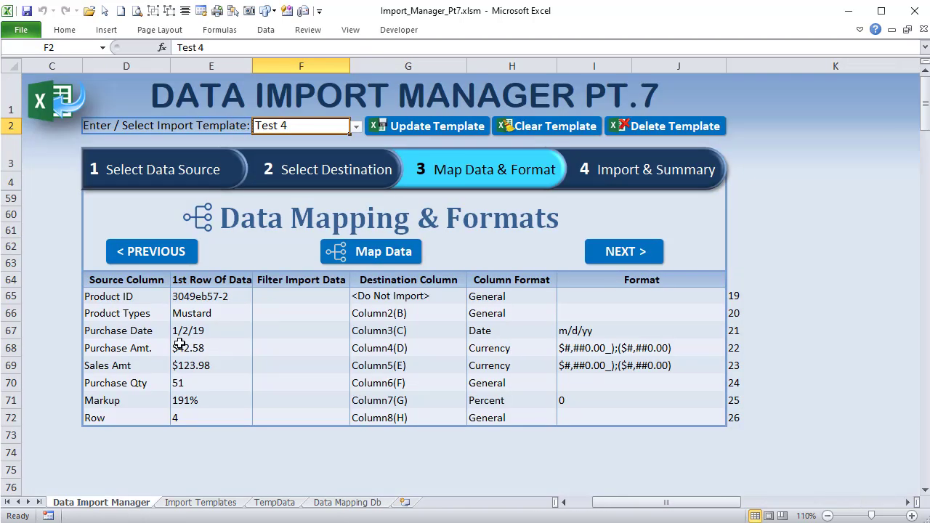
drag(109, 295, 719, 418)
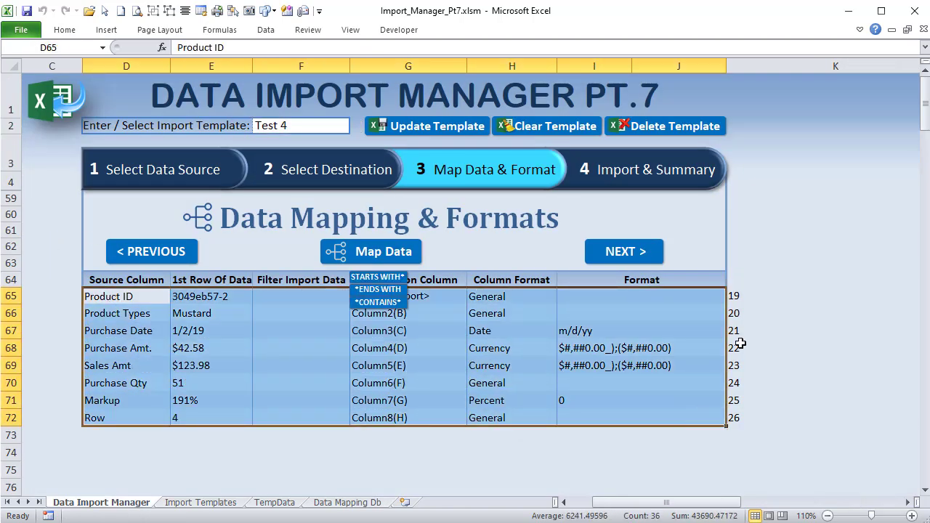
drag(753, 296, 754, 415)
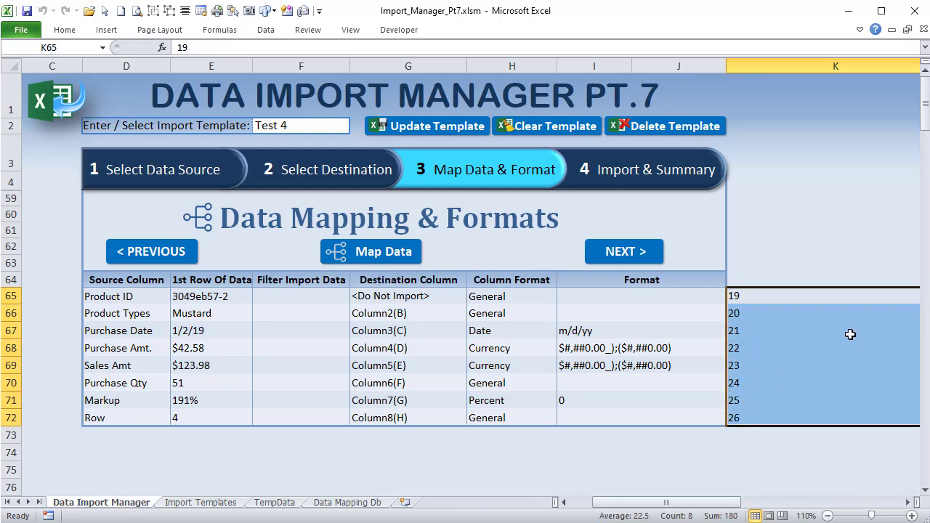
click(64, 30)
click(255, 76)
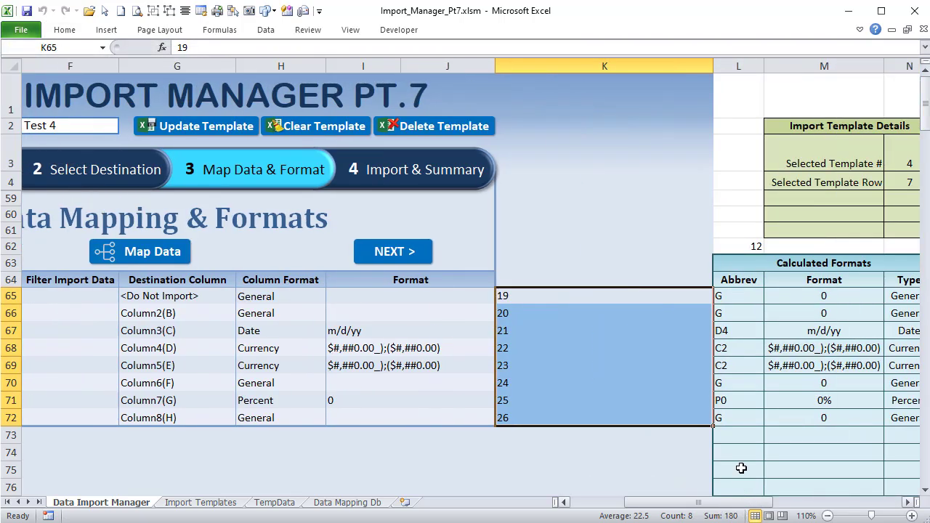
- Compare the Calculated Formats abbreviations in L65:L72 with the Format column of the data mapping
drag(751, 300, 746, 422)
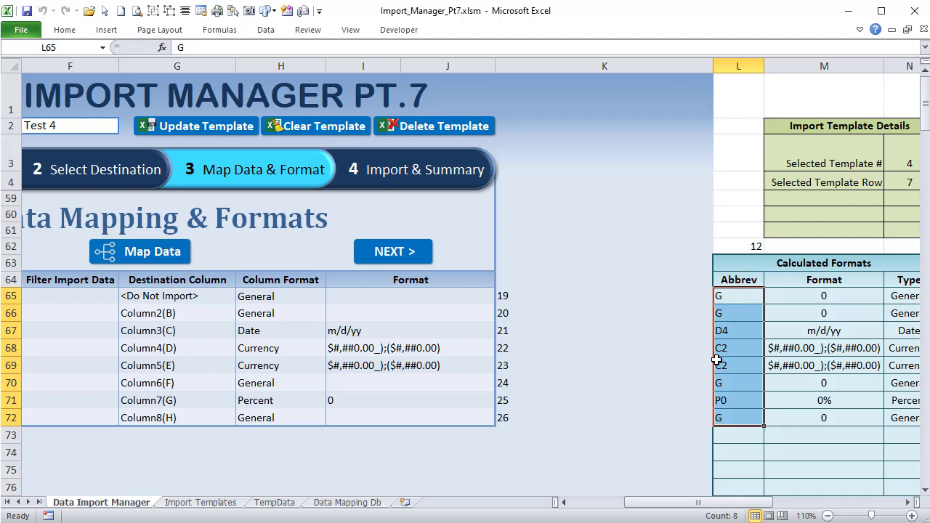
click(384, 287)
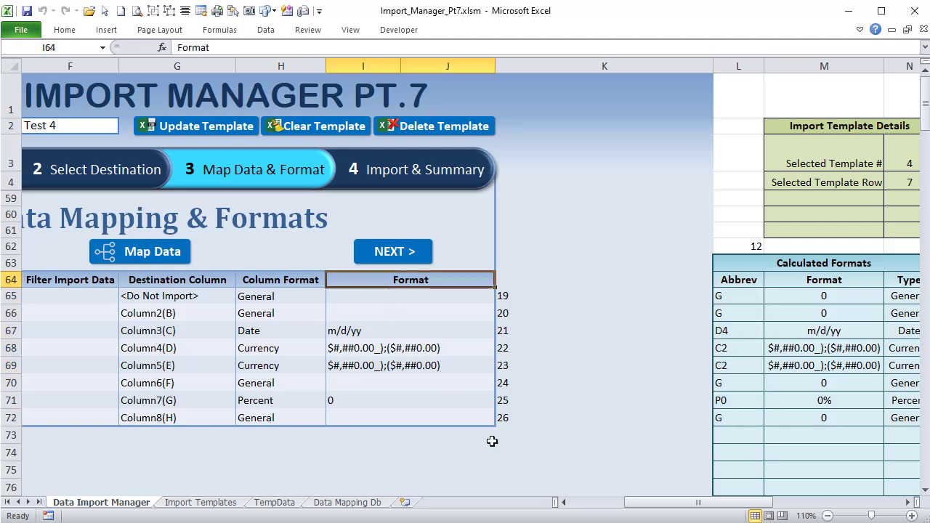
drag(654, 502, 621, 509)
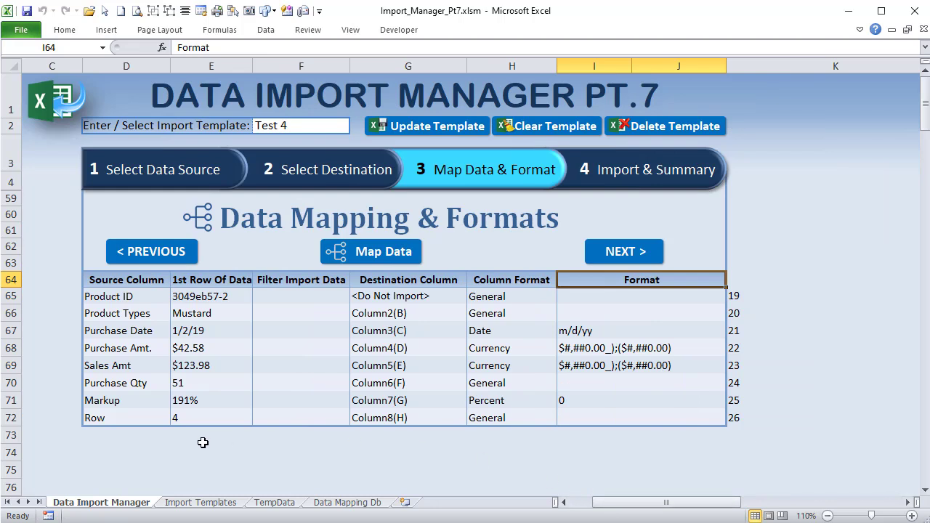
- Load the Templ. 1 template to view its data mapping, and switch to the Templ. 2 template
click(290, 120)
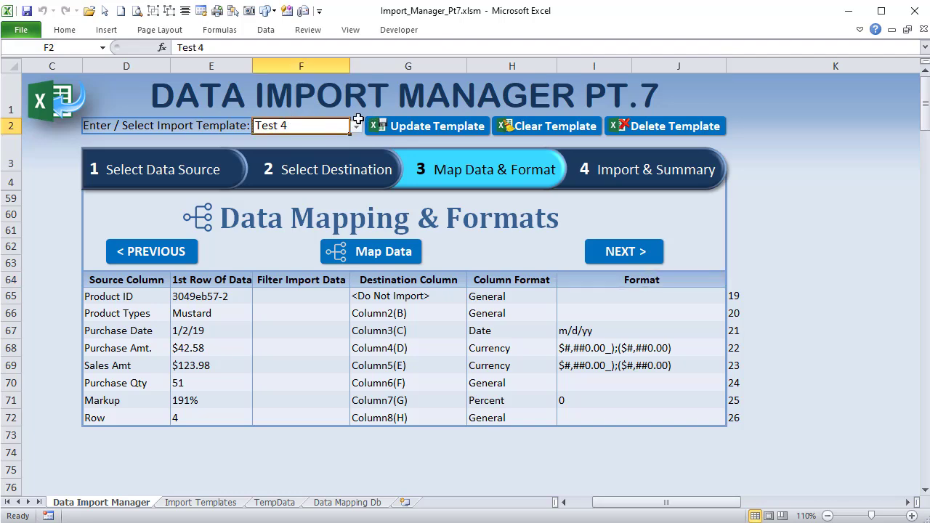
click(356, 127)
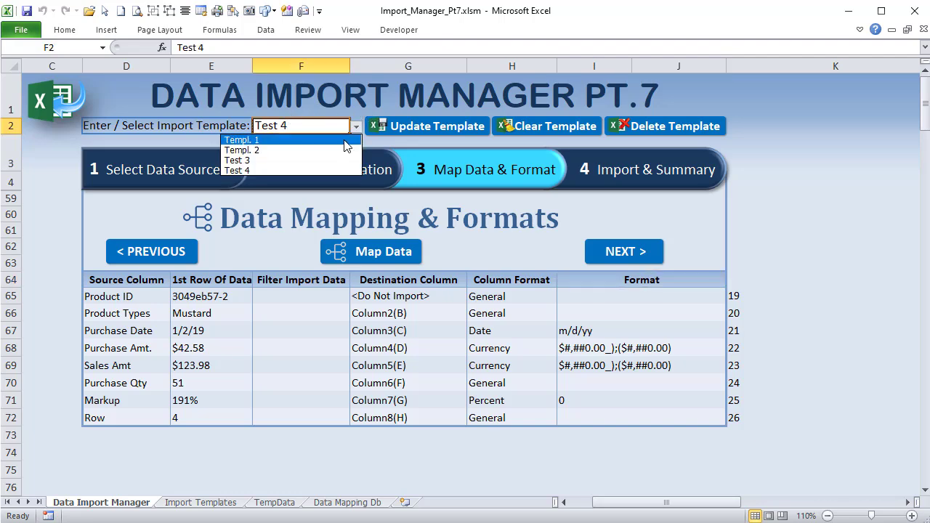
click(341, 138)
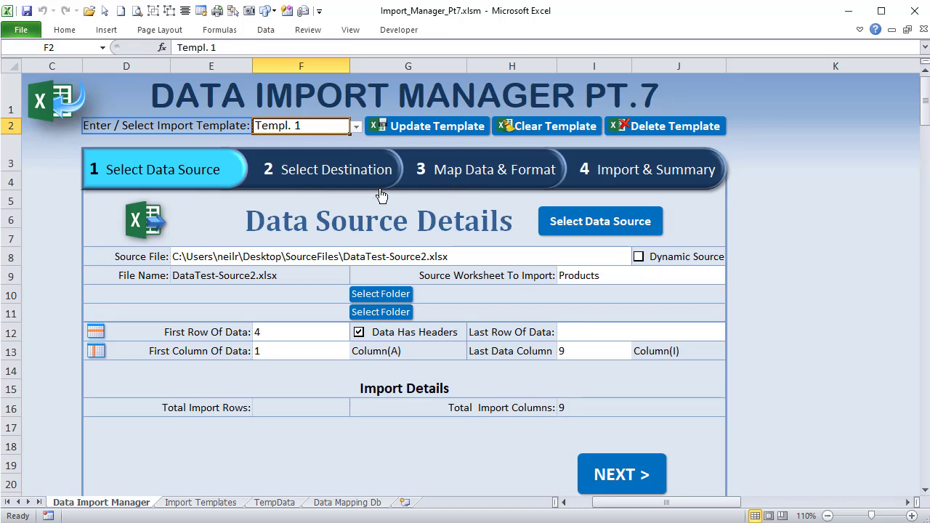
click(498, 162)
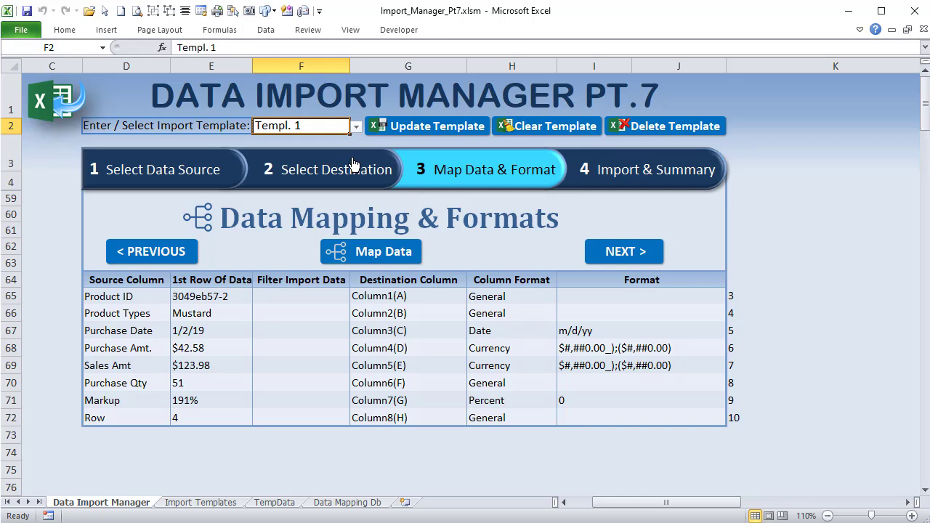
click(356, 127)
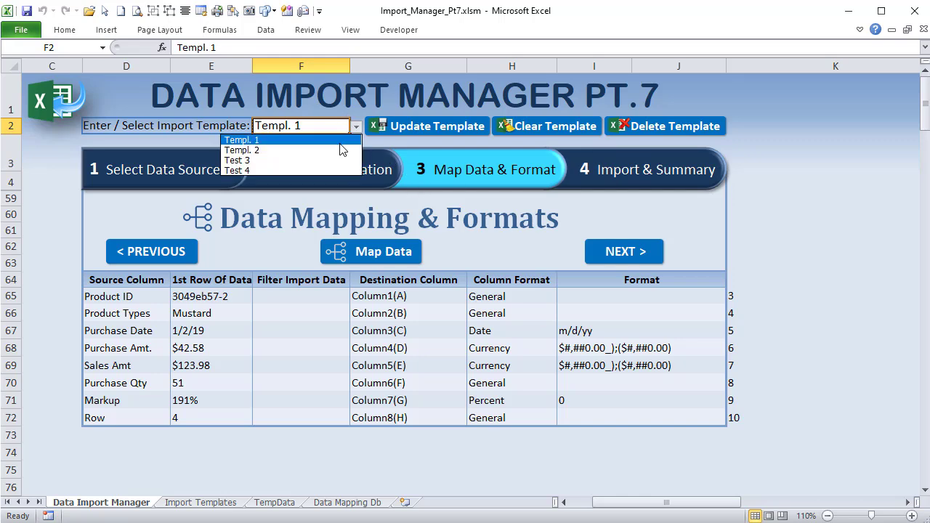
click(339, 150)
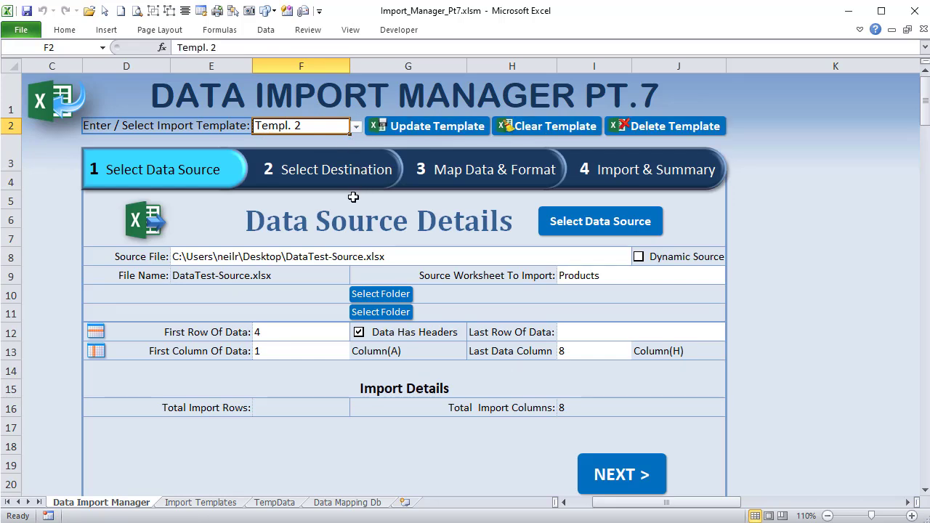
- Check the Template # and Template Name columns on the Import Templates sheet
click(200, 502)
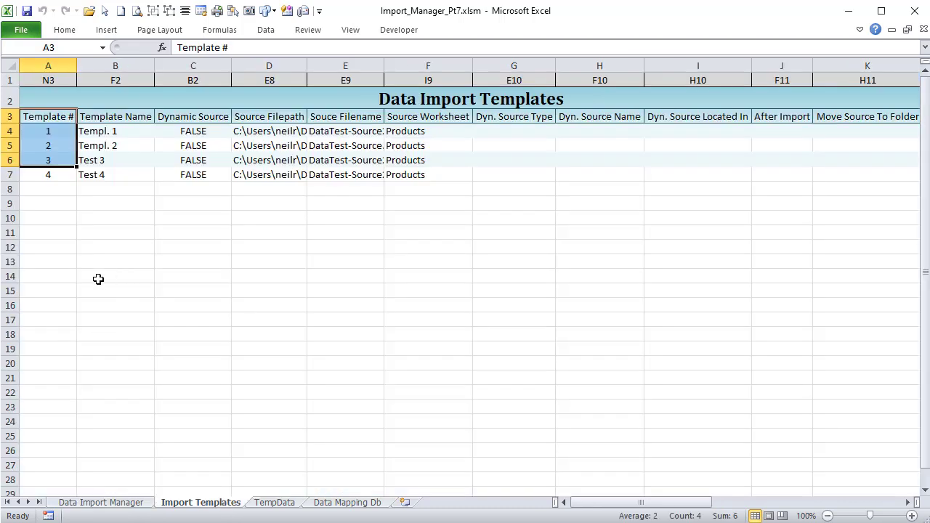
click(32, 118)
drag(32, 119, 51, 174)
drag(82, 116, 81, 178)
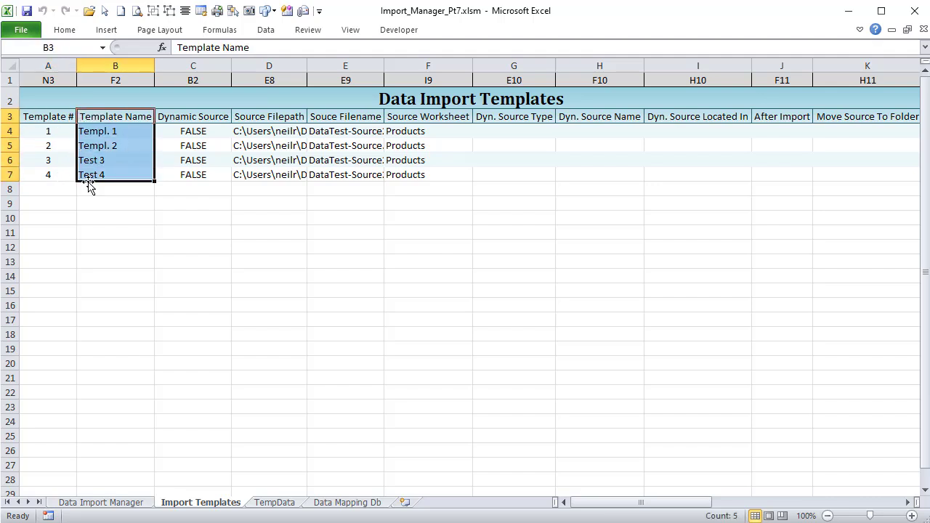
- Inspect the data validation criteria of the import template selection cell F2 on the Data Import Manager sheet
click(102, 502)
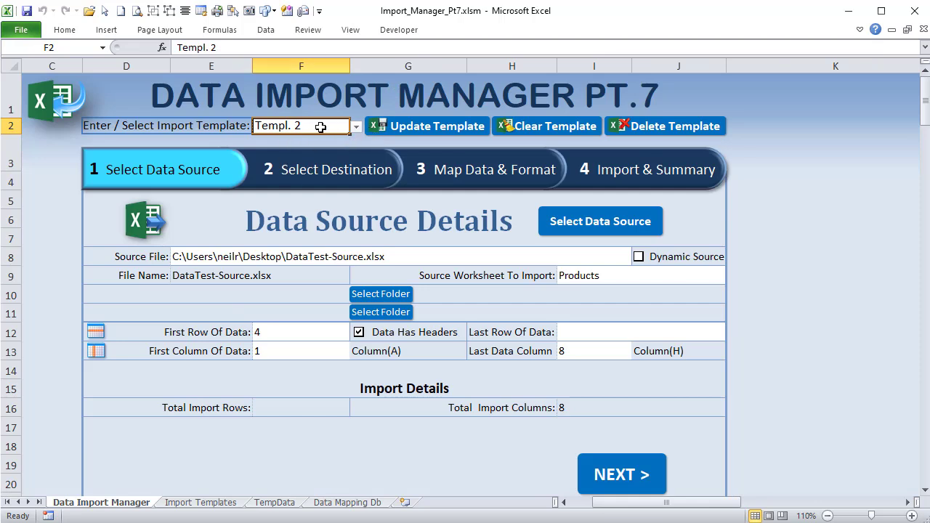
click(266, 30)
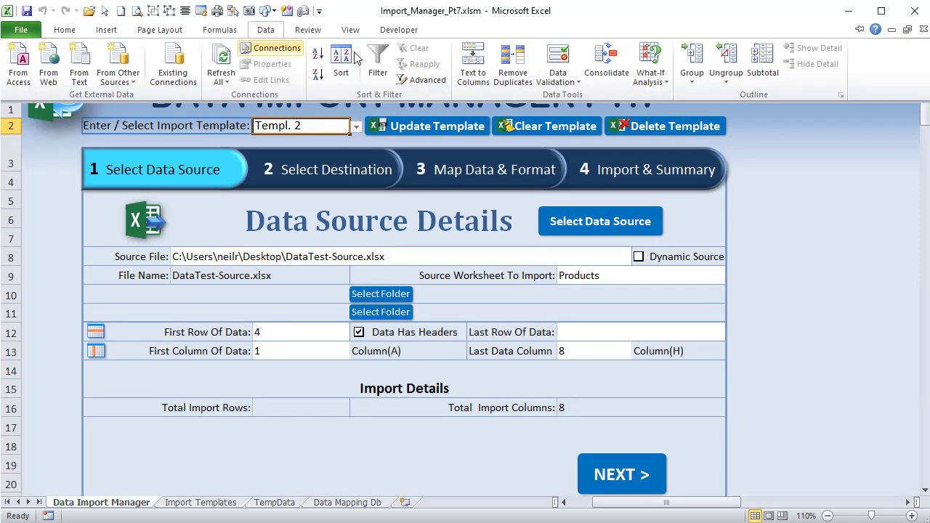
click(557, 77)
click(537, 99)
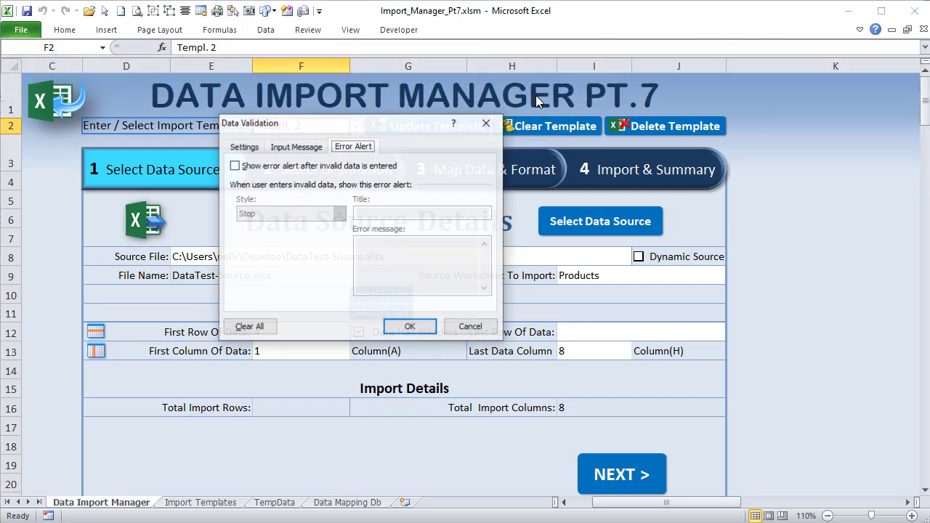
click(241, 146)
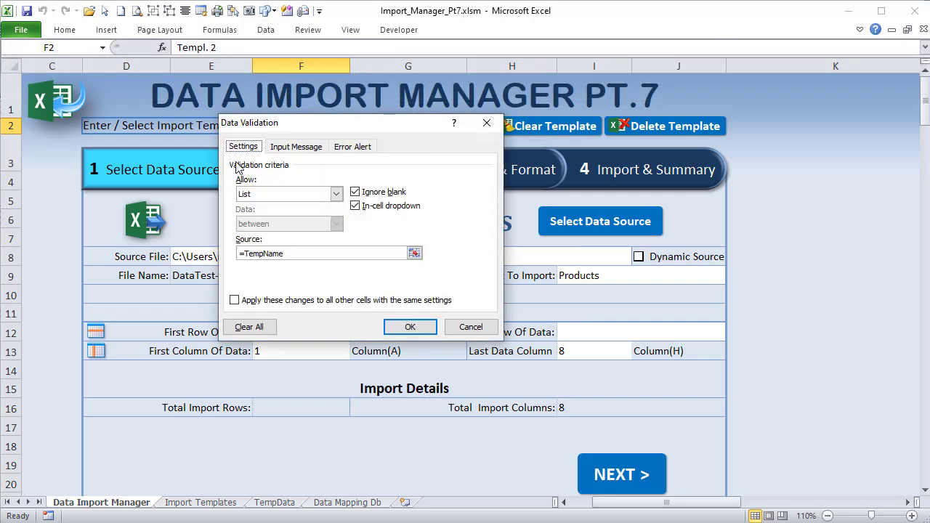
- Check which cells the TempName source of the data validation covers, and close the validation settings without changes
click(312, 253)
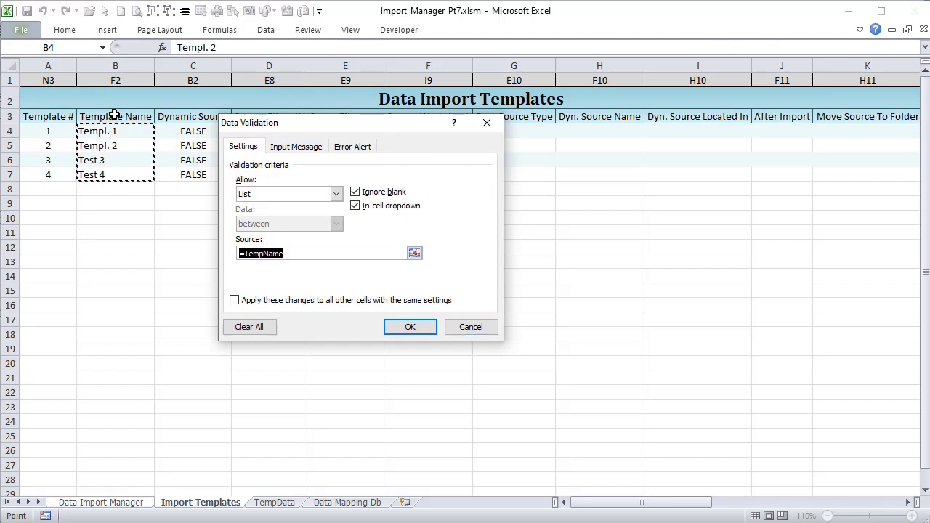
click(470, 327)
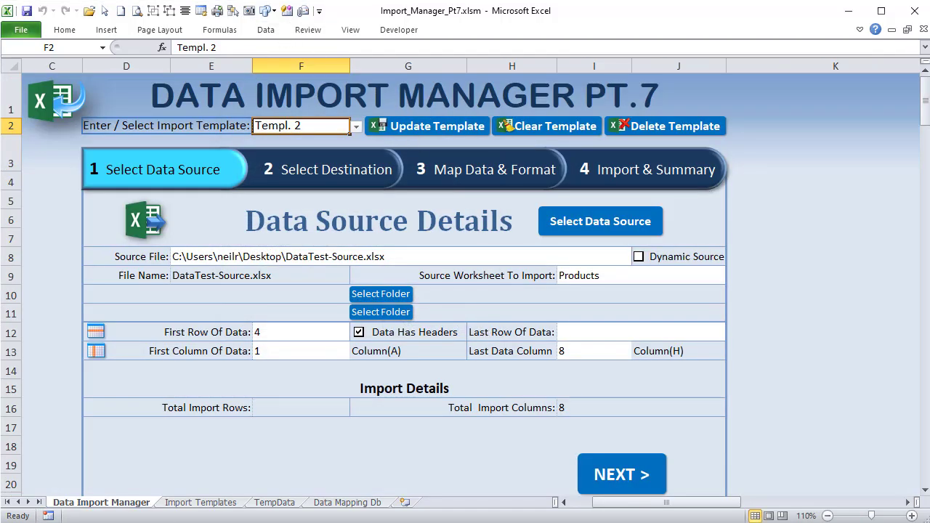
- Enter dd as a test template name in B8 on the Import Templates sheet, without a template number
click(206, 505)
click(98, 189)
text(dd)
key(Return)
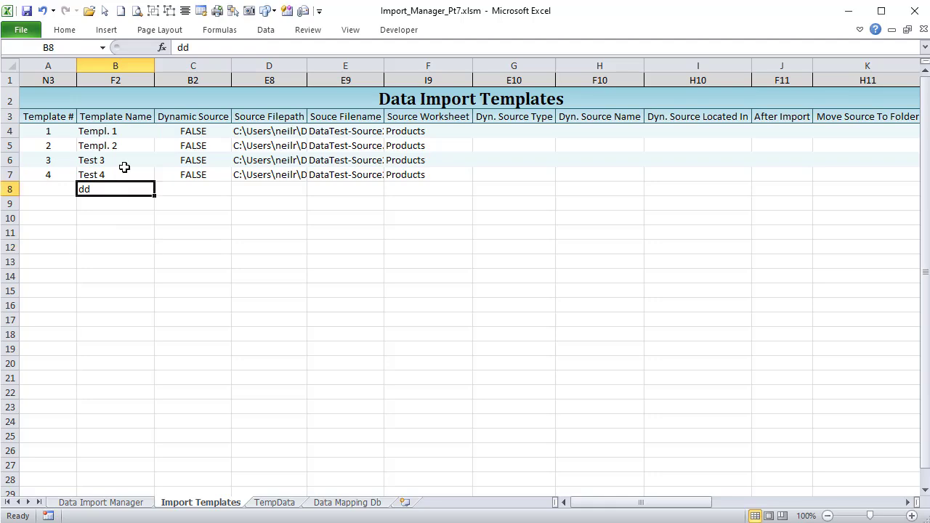
- Check the range and COUNTA formula of the TempName named range in the Name Manager
click(221, 34)
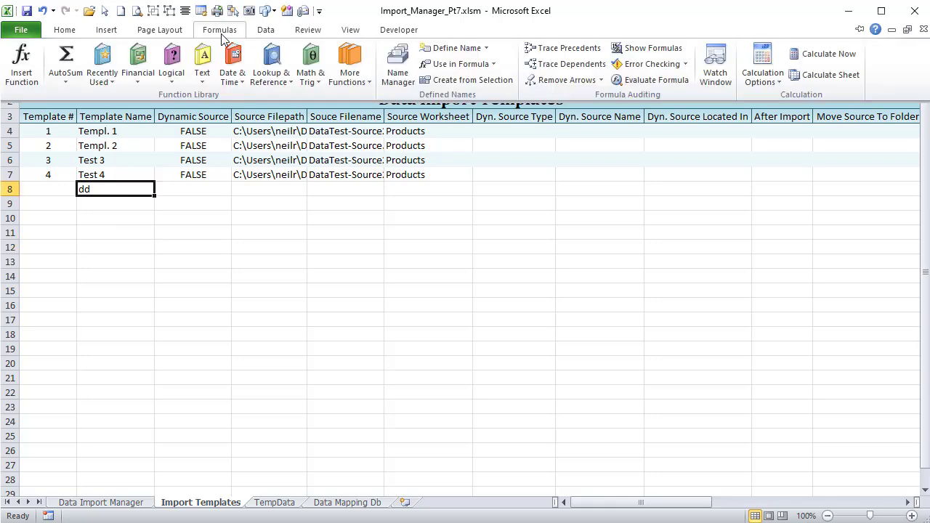
click(393, 71)
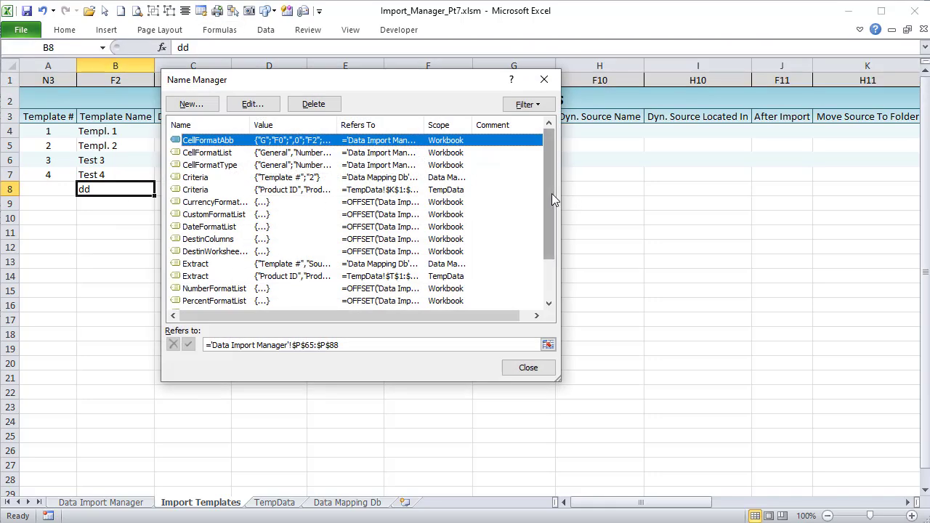
drag(553, 194, 566, 251)
click(217, 276)
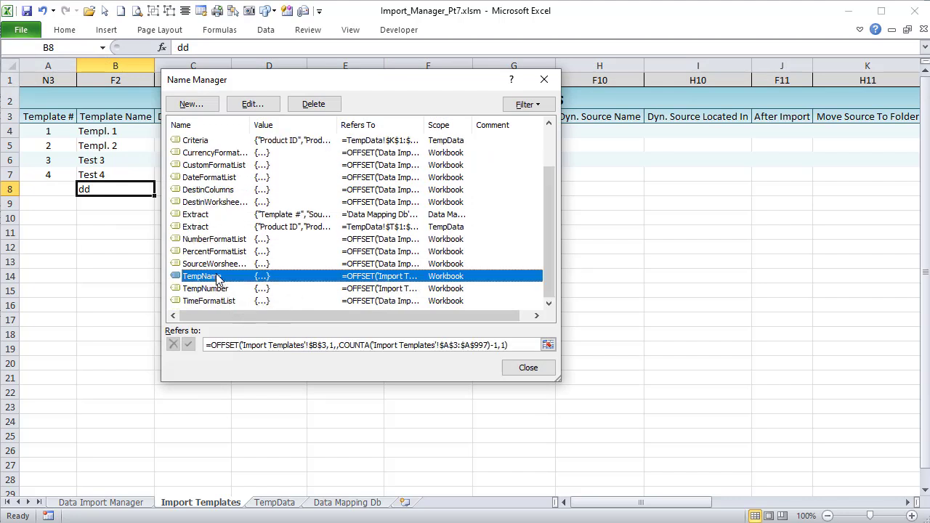
key(Tab)
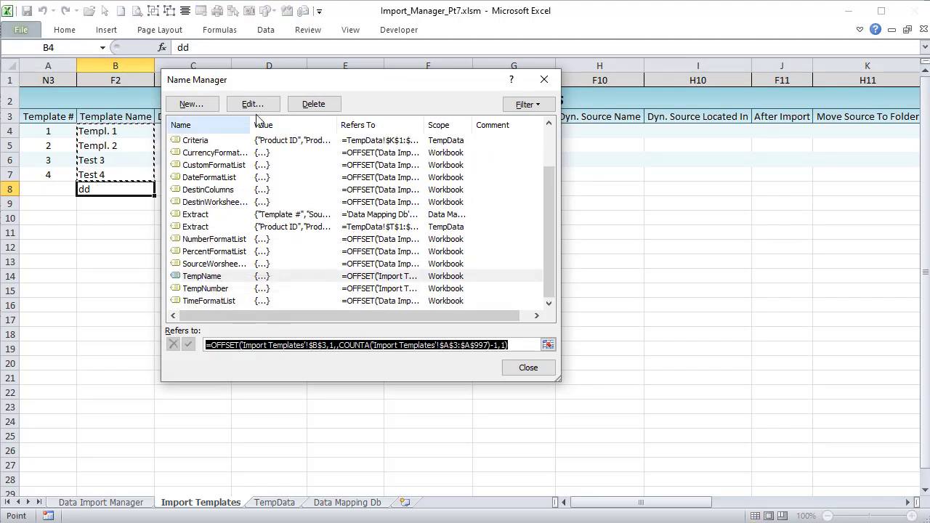
drag(282, 84, 408, 70)
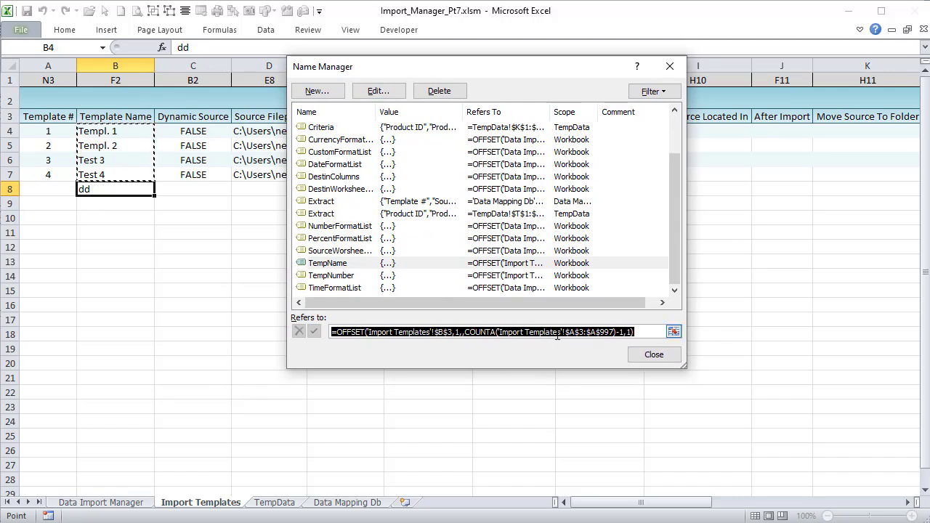
click(579, 333)
drag(619, 332, 563, 332)
click(652, 355)
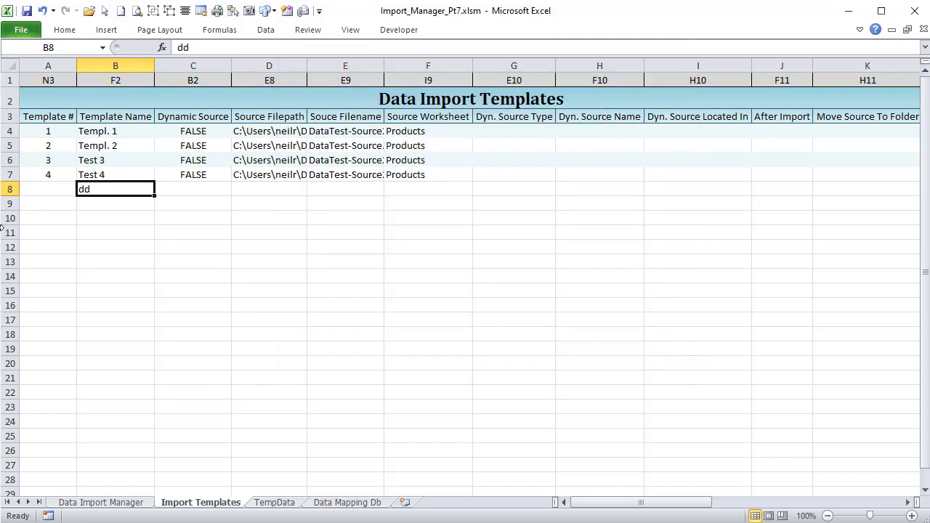
- Enter template number 5 in A8 beside the dd test name and select the template numbers A4:A8
click(48, 187)
text(5)
click(62, 218)
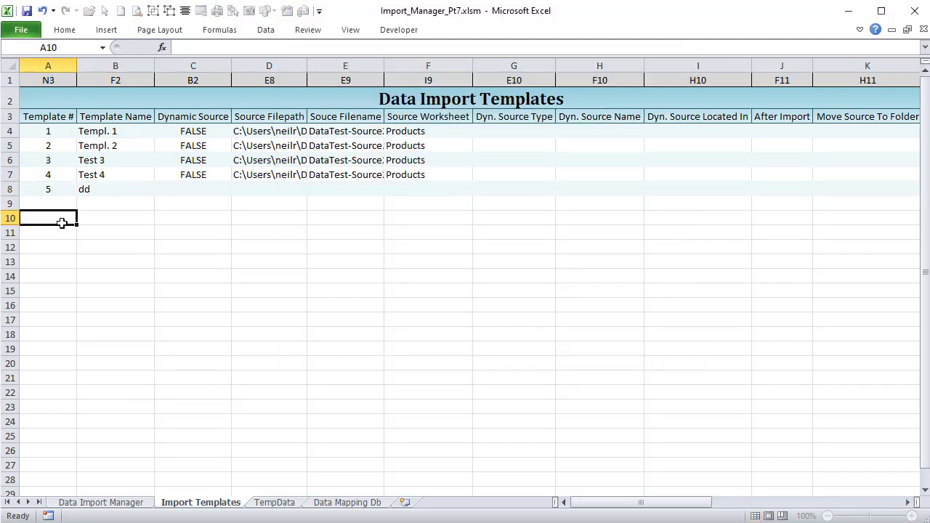
drag(69, 131, 59, 193)
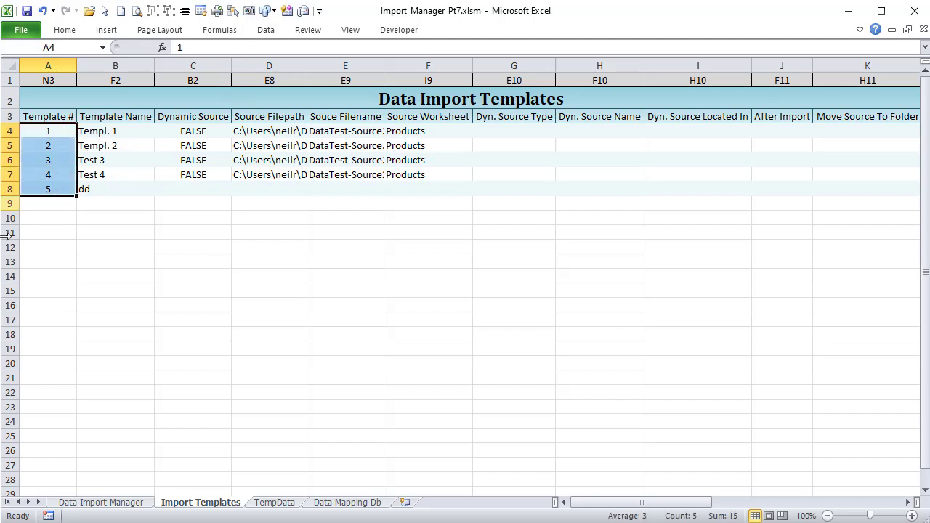
- Reopen the Name Manager and check which cells TempName covers with the fifth template number in place
click(239, 30)
click(392, 73)
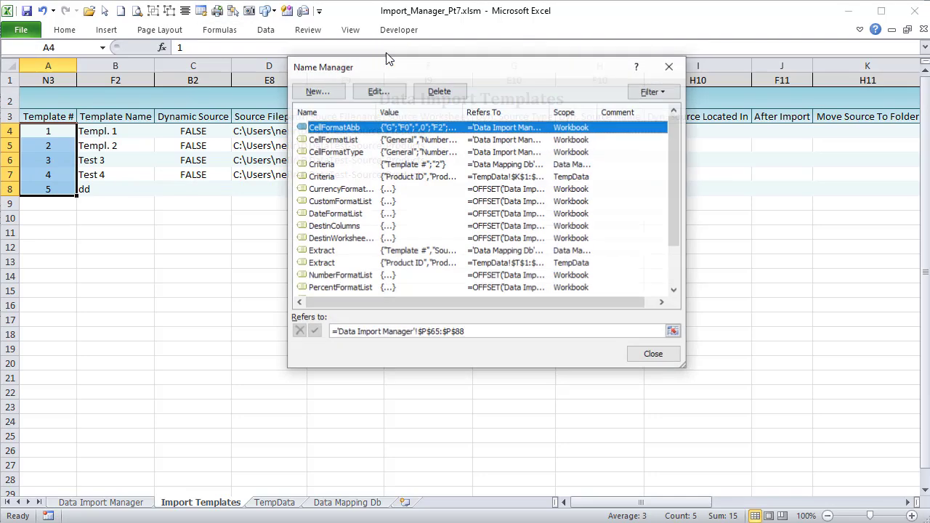
click(352, 263)
scroll(335, 263, down, 2)
click(329, 266)
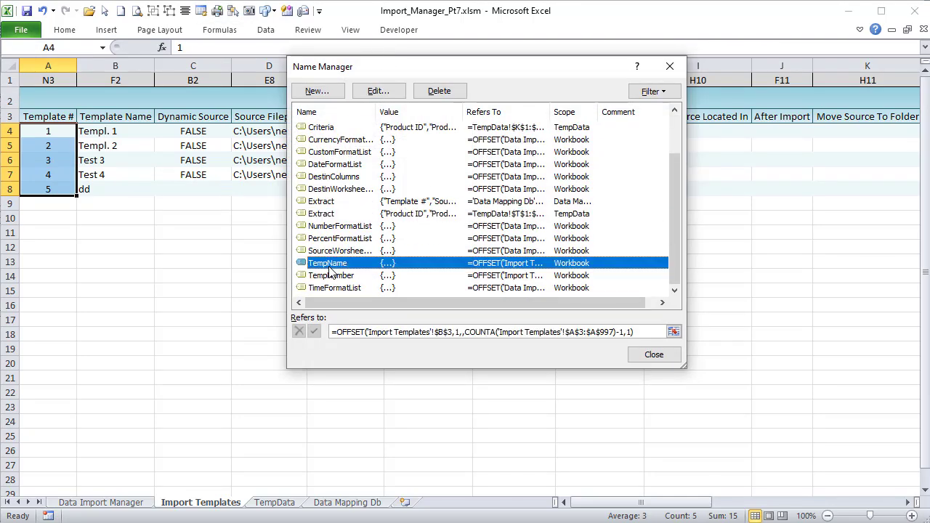
key(Tab)
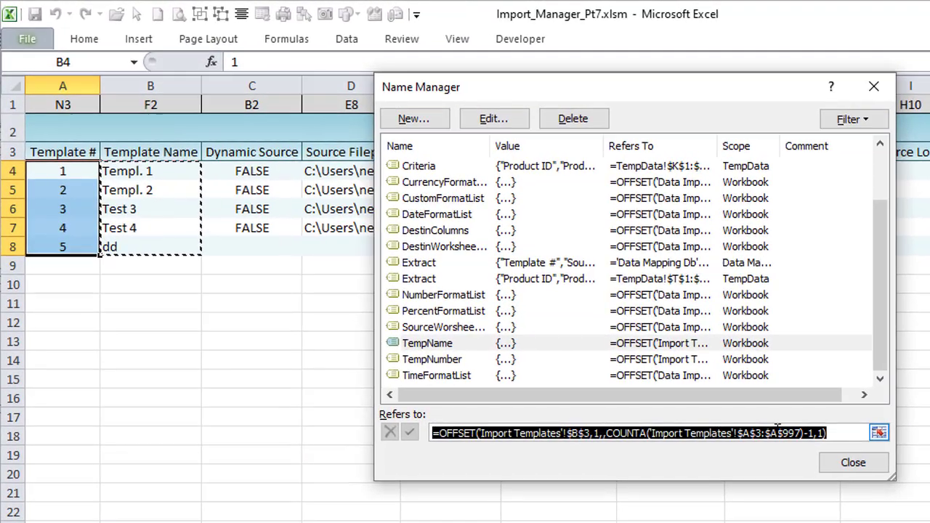
- Examine each argument of the TempName OFFSET formula: the $B$3 start cell, row offset, COUNTA of $A$3:$A$997, minus 1 and width
click(776, 430)
drag(607, 432, 639, 433)
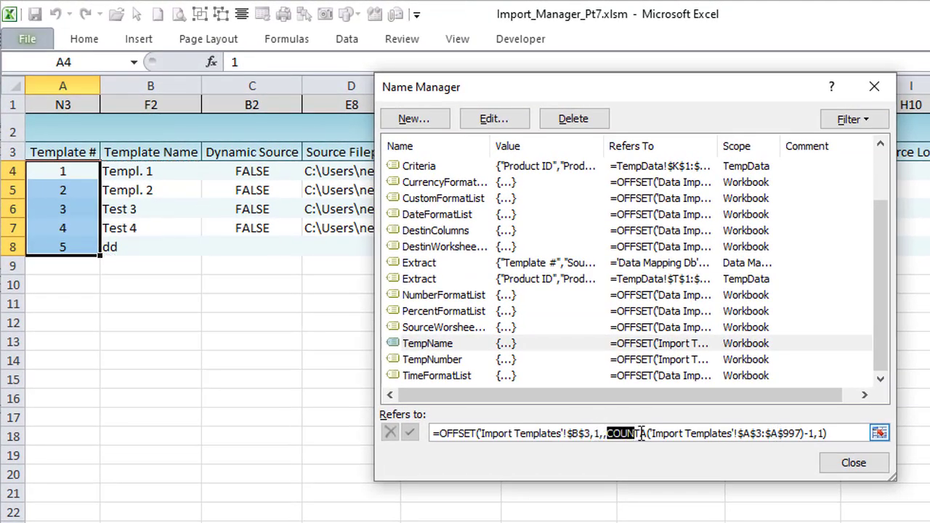
drag(804, 433, 649, 434)
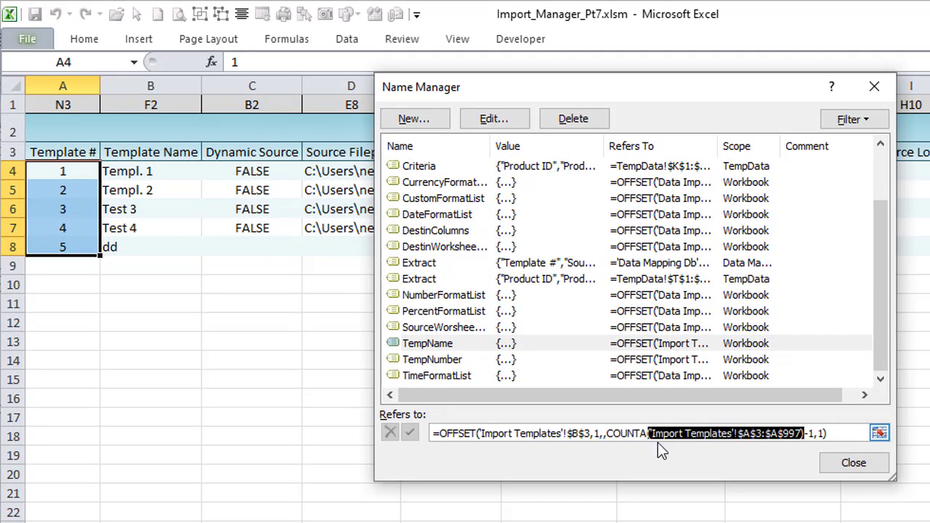
click(572, 434)
drag(591, 433, 568, 433)
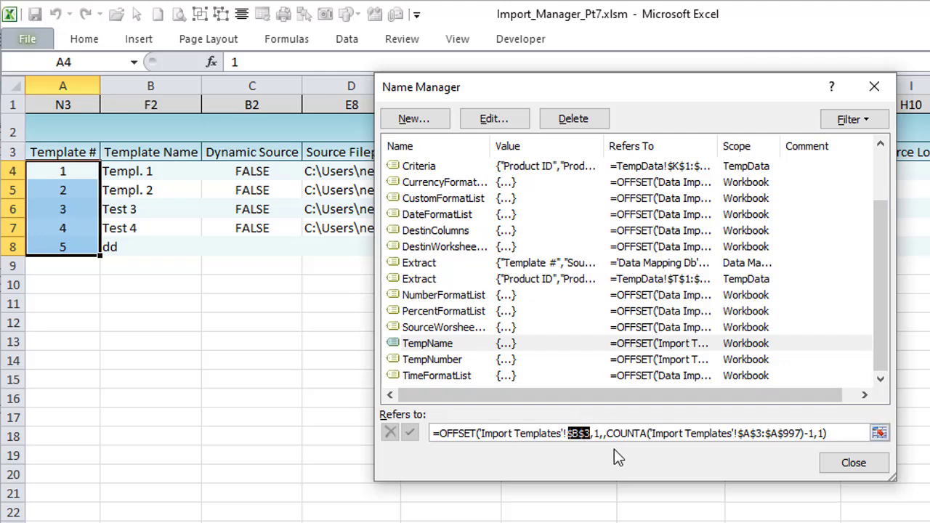
click(597, 433)
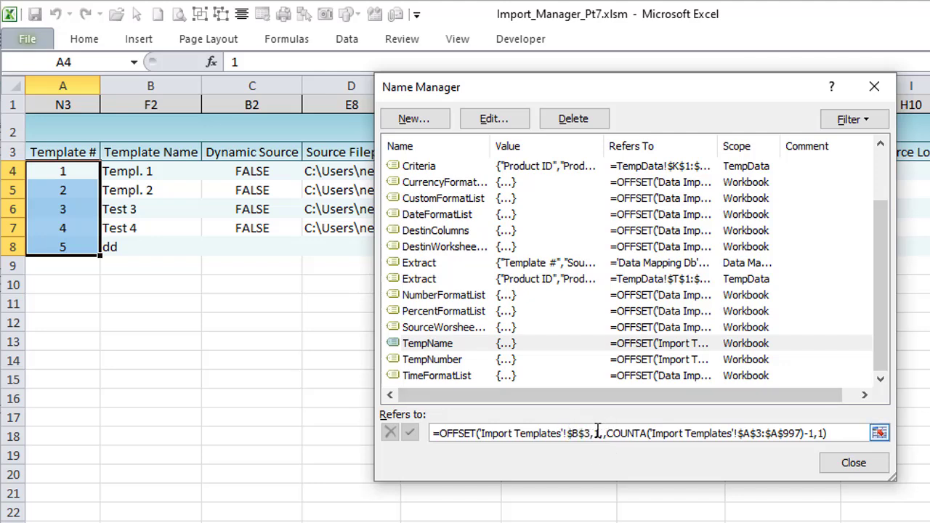
double_click(597, 433)
drag(607, 433, 742, 433)
click(808, 433)
drag(815, 433, 809, 433)
key(Right)
key(shift+Right)
key(shift+Right)
drag(843, 433, 399, 429)
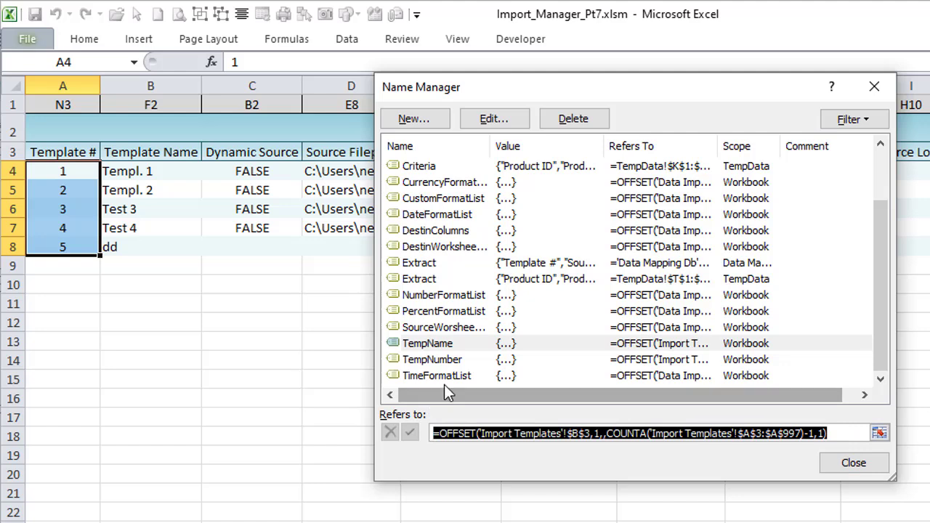
- Inspect the TempNumber named range and its $A$3 start cell, and close the Name Manager
click(444, 359)
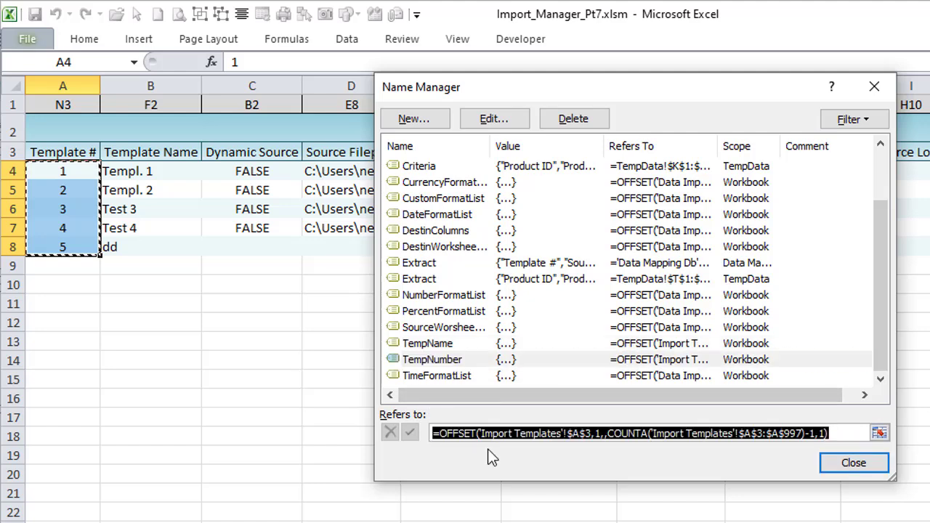
click(584, 433)
drag(592, 433, 568, 432)
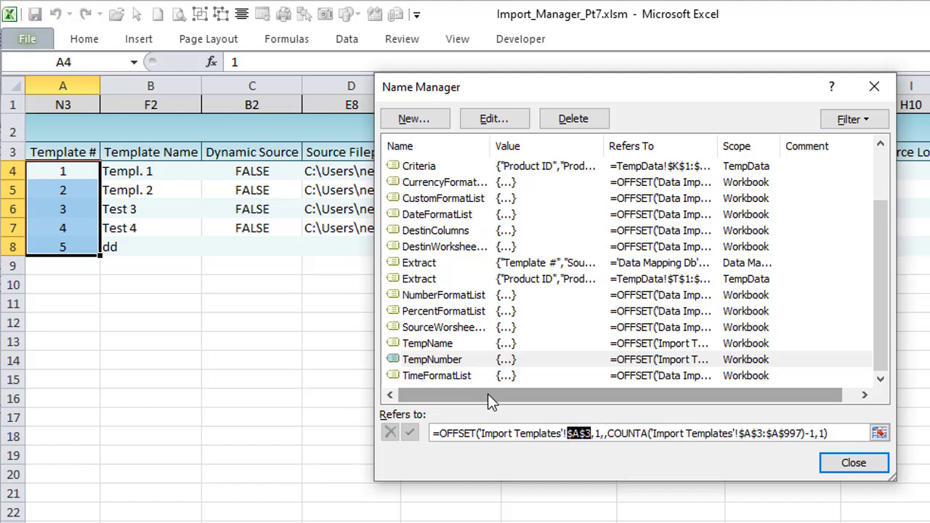
click(432, 359)
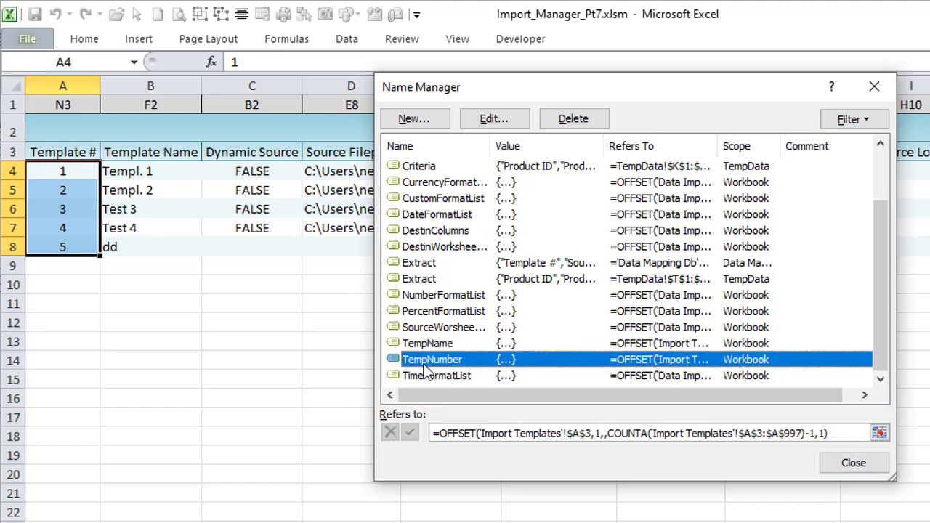
click(853, 466)
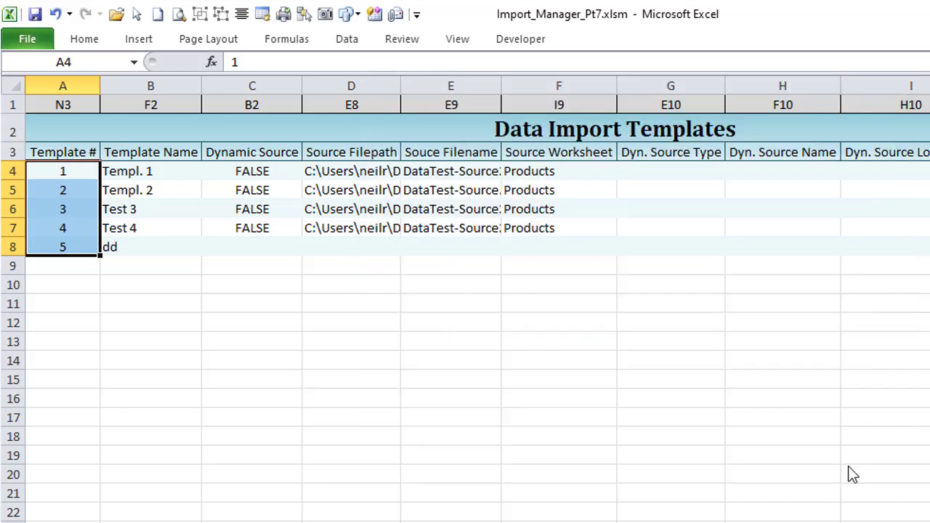
- Delete the test template number and name in A8:B8
drag(63, 243, 160, 247)
key(Delete)
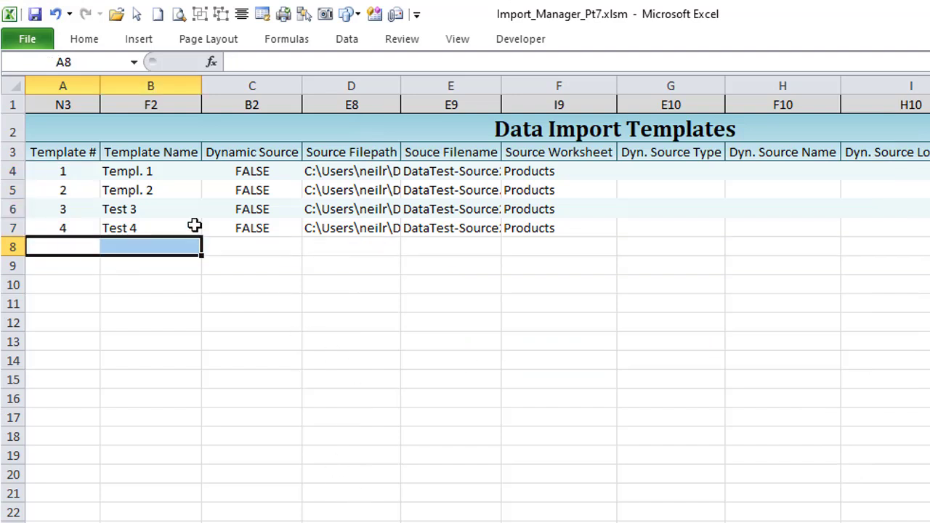
click(190, 313)
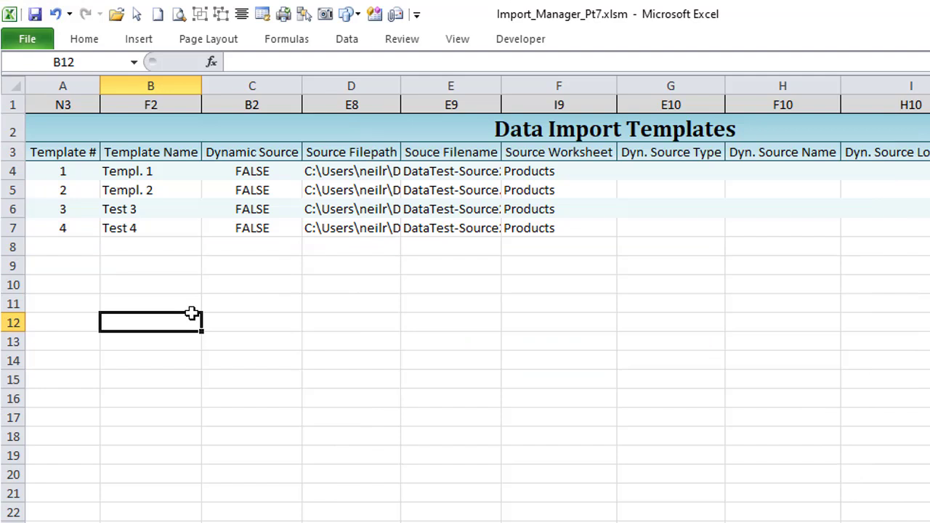
- Enter 1 in C12 as the template number to look up
click(33, 170)
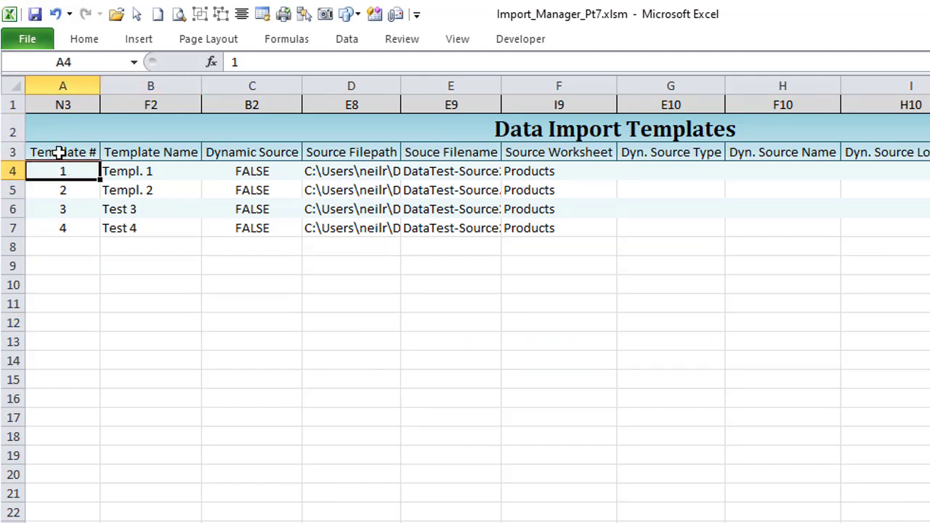
click(14, 170)
click(60, 170)
click(262, 317)
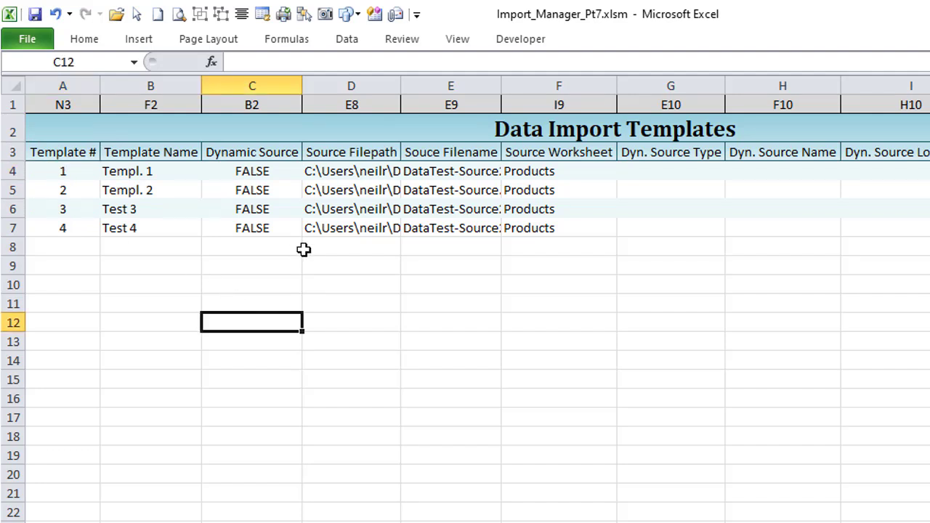
text(1)
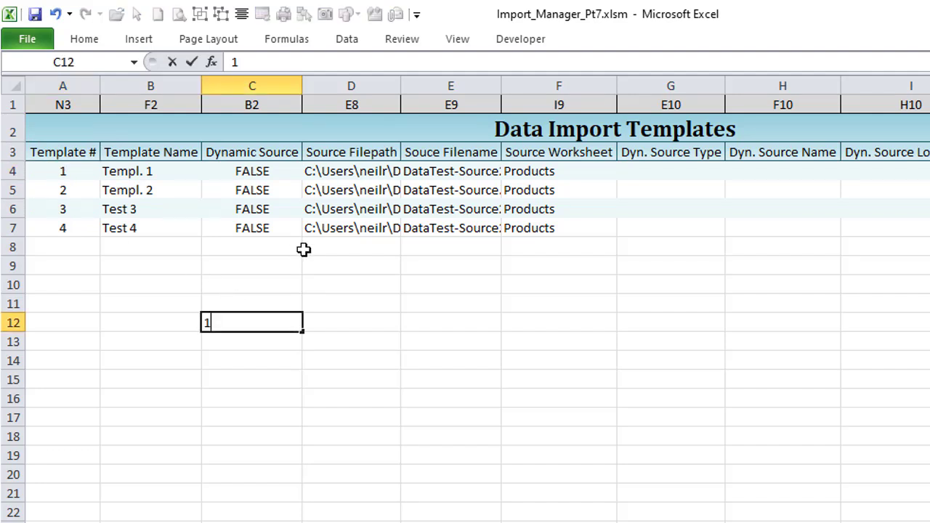
key(Tab)
- Enter the formula =MATCH(C12,TempNumber,0) in D12 to find the template number's position in the list
click(291, 319)
click(342, 320)
text(=MATCH()
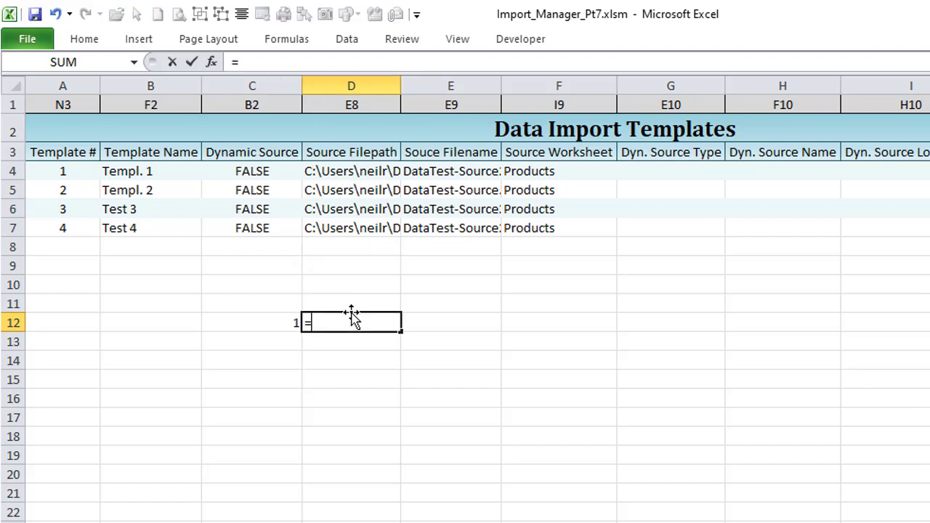
click(281, 326)
text(,)
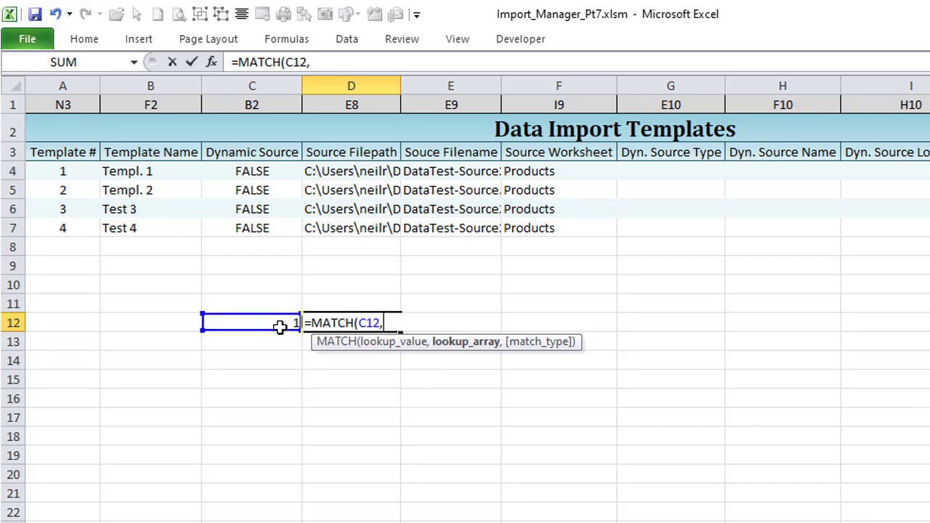
text(temp)
key(Down)
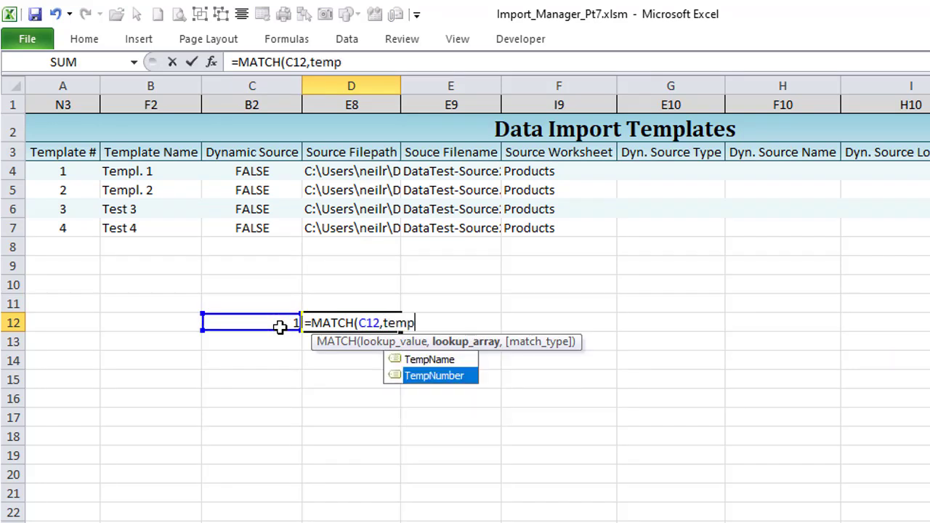
key(Tab)
text(,0))
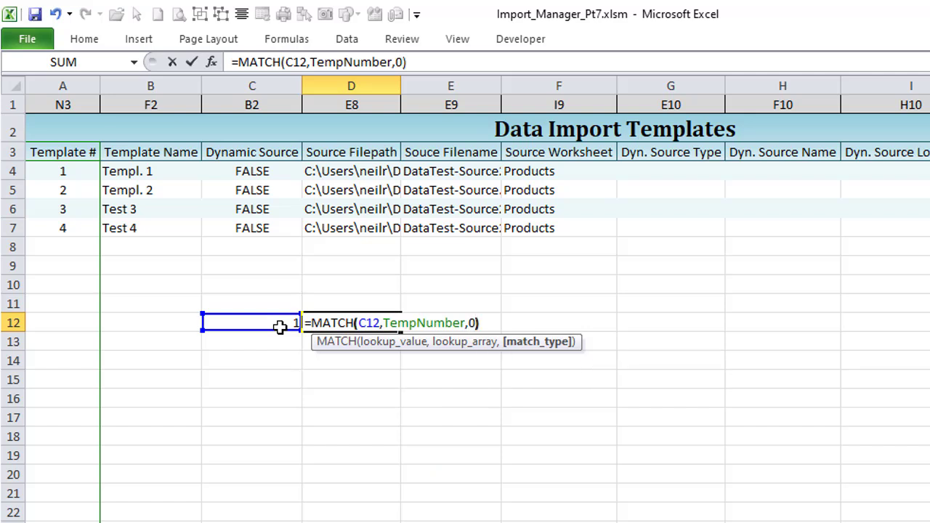
key(Return)
- Append +3 to the MATCH formula in D12 to convert the list position into a sheet row
key(Up)
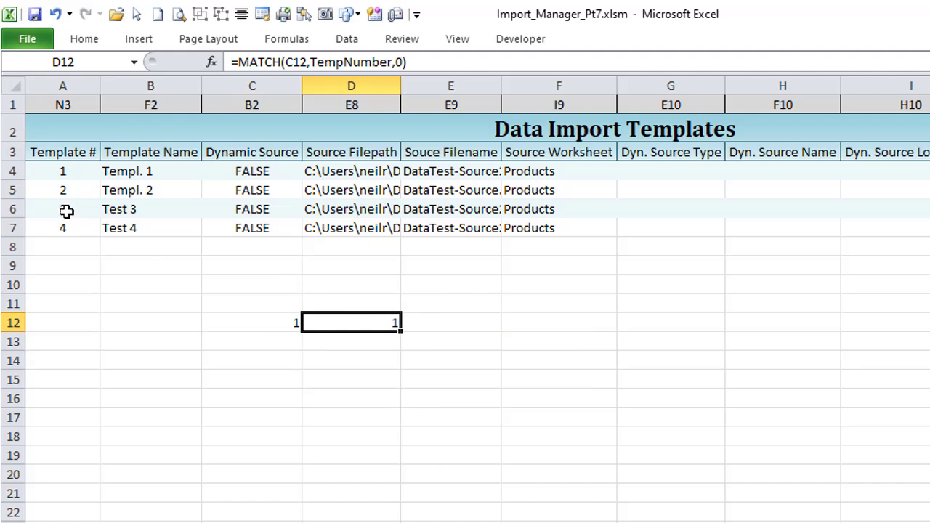
click(424, 62)
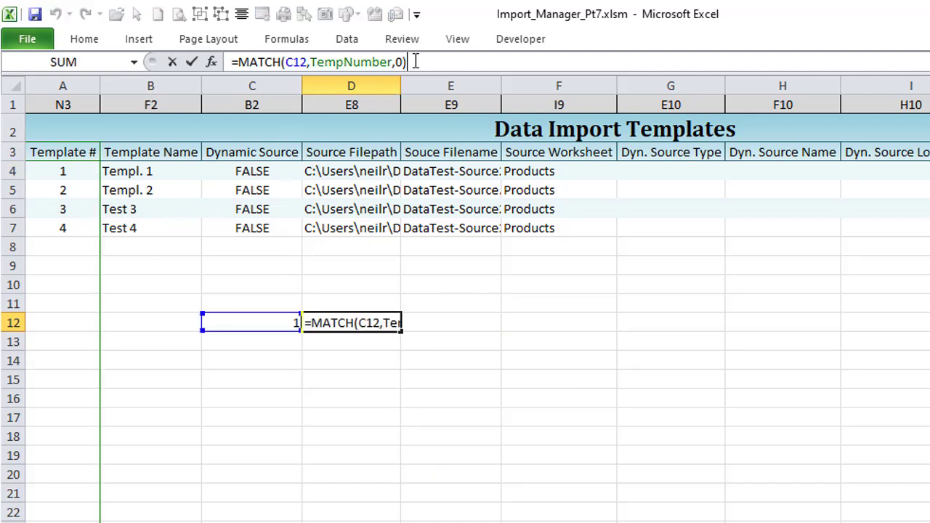
text()+3)
key(Return)
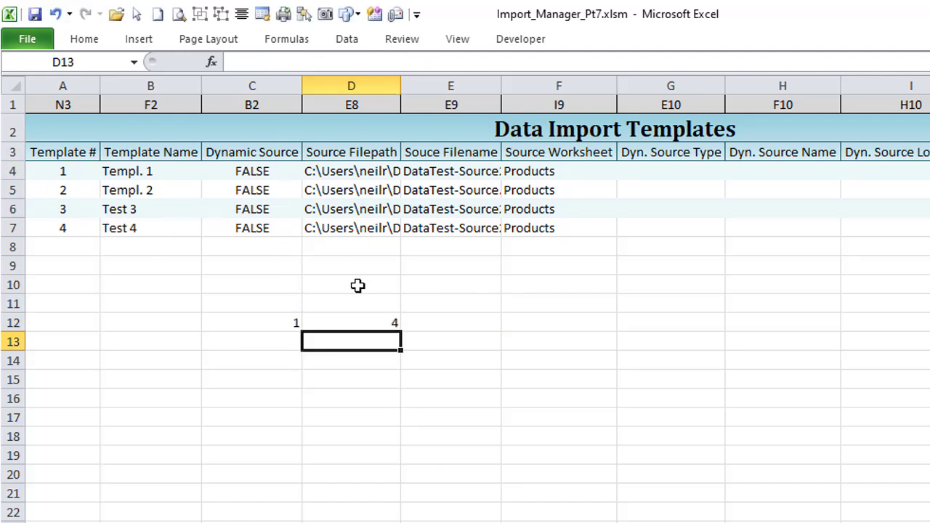
- Review the +3 offset in the D12 formula and delete the test lookup contents of C12:D12
click(381, 321)
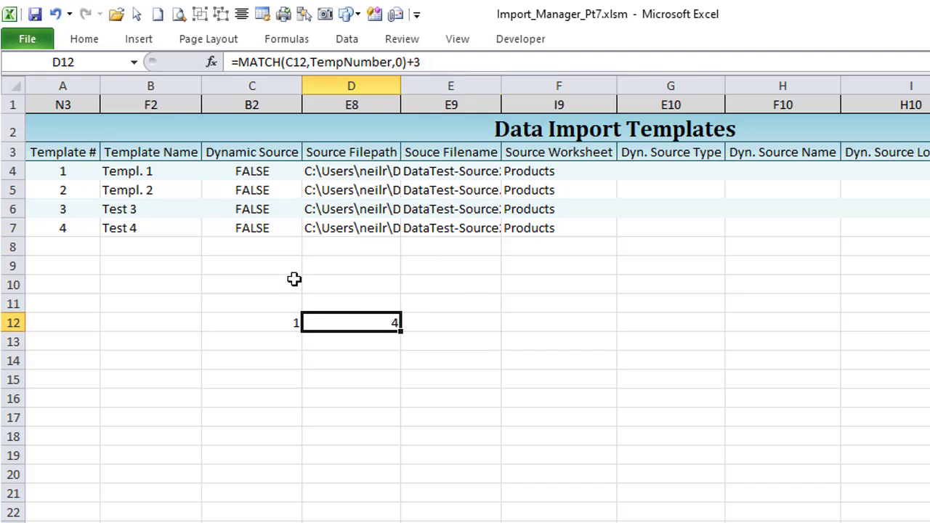
drag(408, 61, 430, 58)
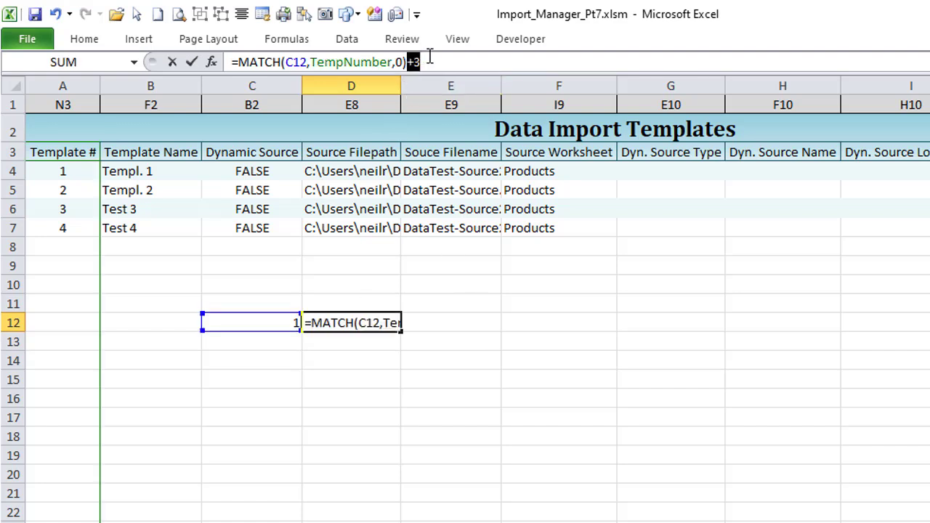
key(Return)
click(382, 308)
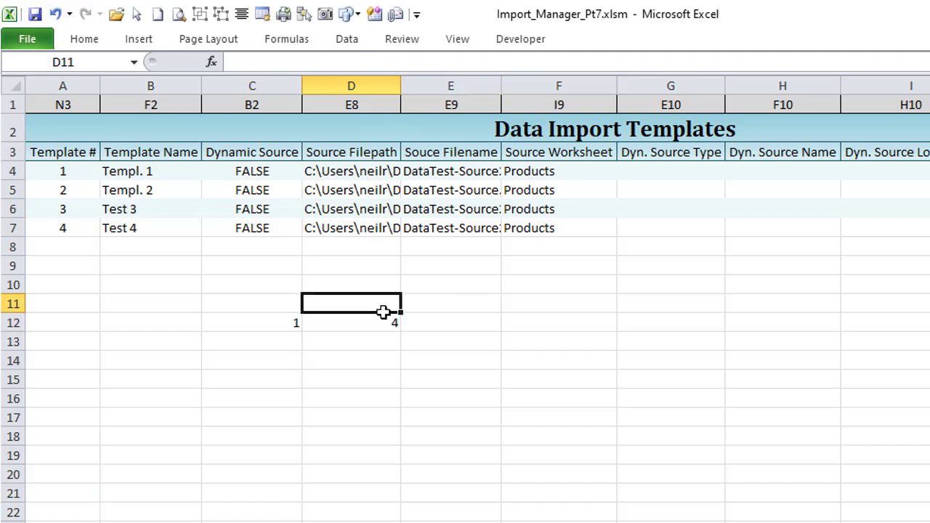
drag(380, 322, 263, 321)
key(Delete)
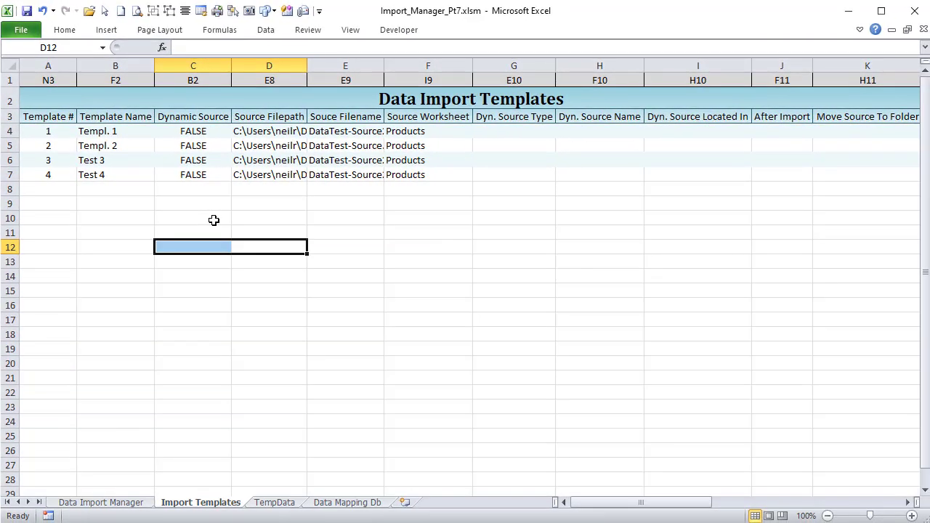
- Examine the Selected Template Row formula in N4 of the Data Import Manager sheet, including its MATCH lookup and row offset
click(114, 498)
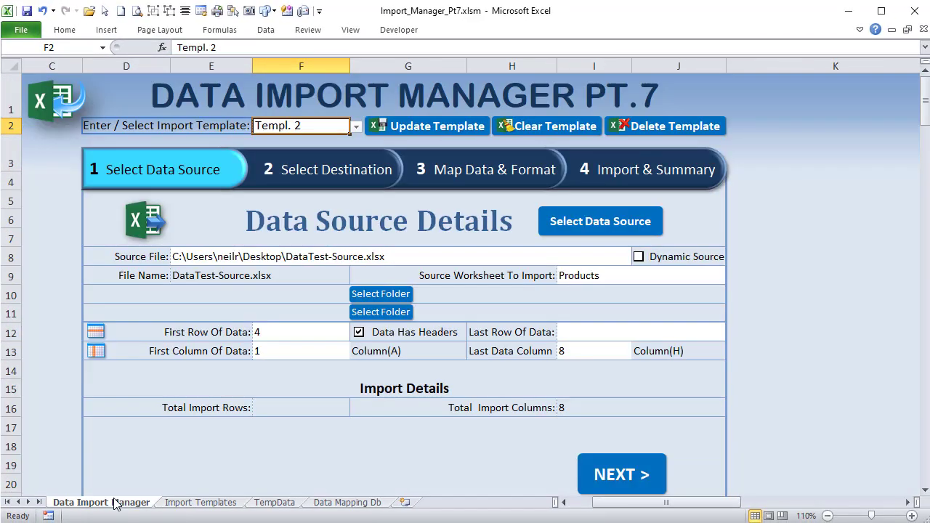
drag(631, 502, 515, 453)
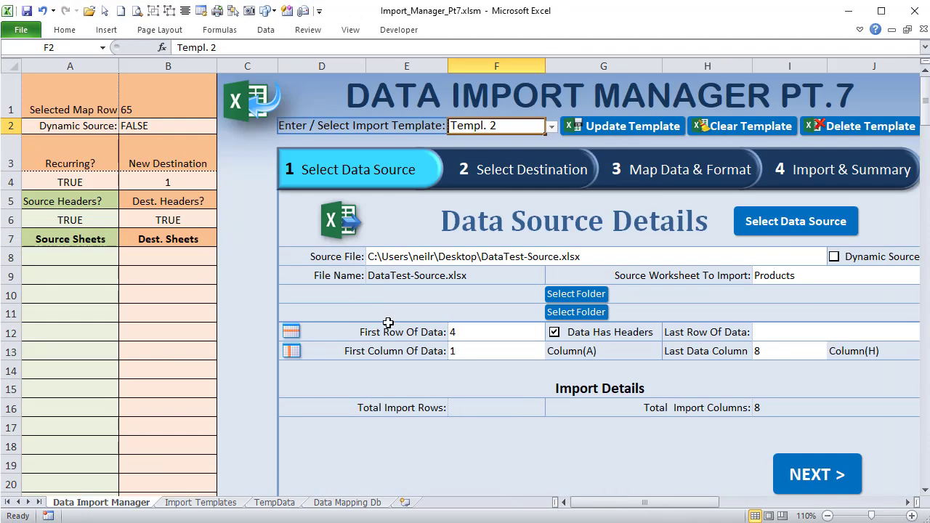
drag(676, 507, 759, 507)
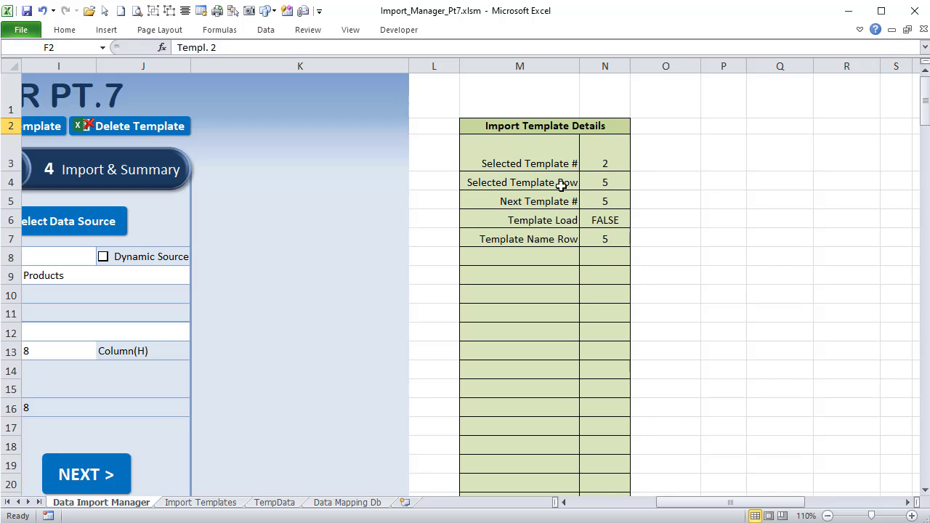
click(547, 142)
click(652, 168)
click(609, 160)
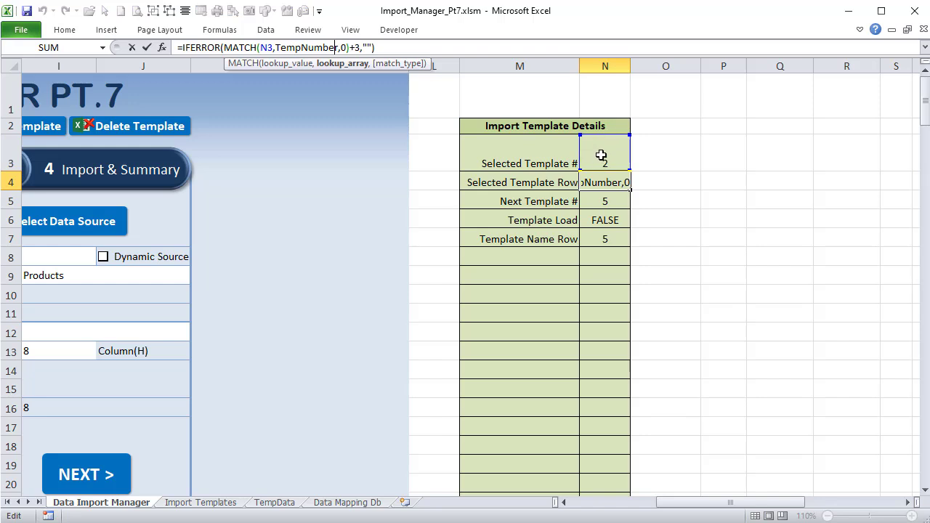
double_click(323, 47)
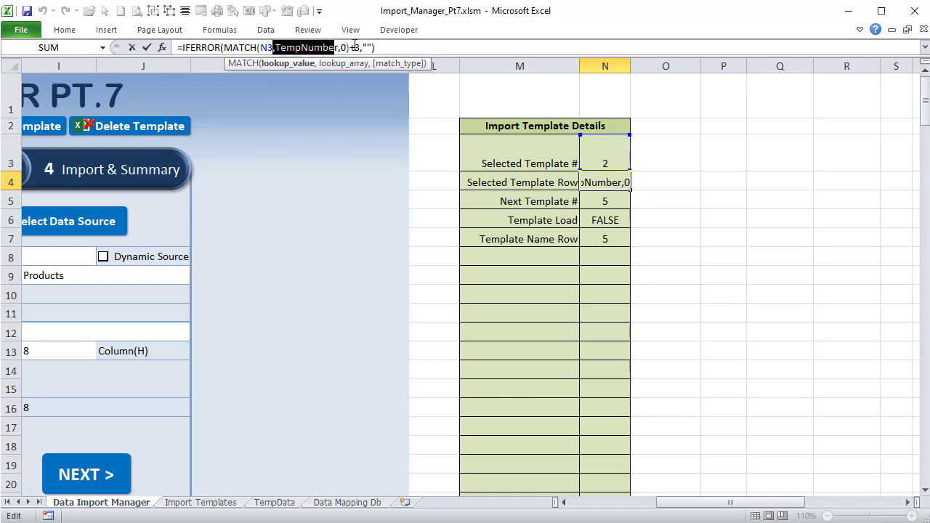
drag(350, 47, 224, 47)
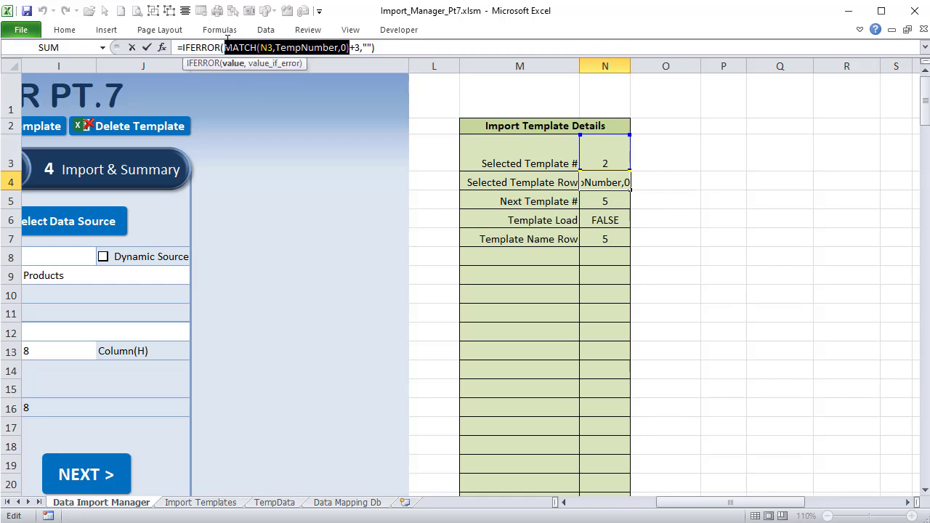
double_click(356, 47)
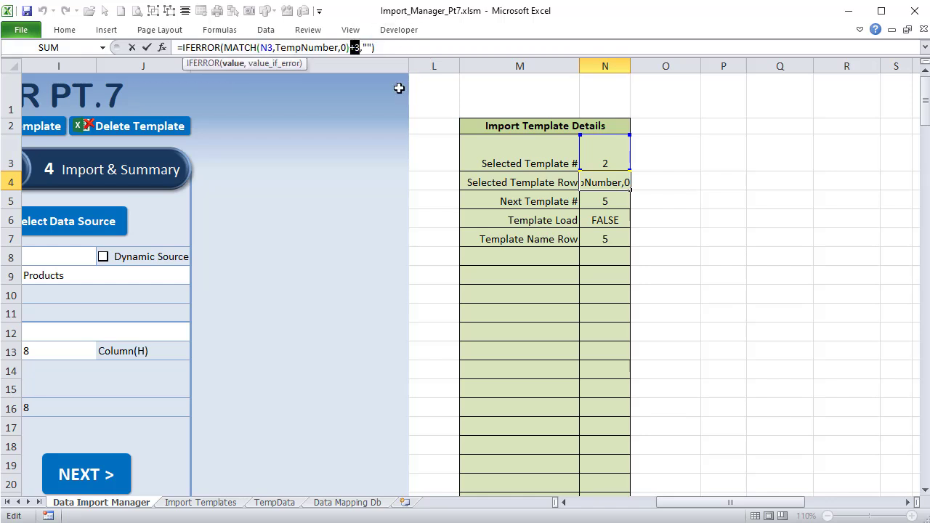
key(Return)
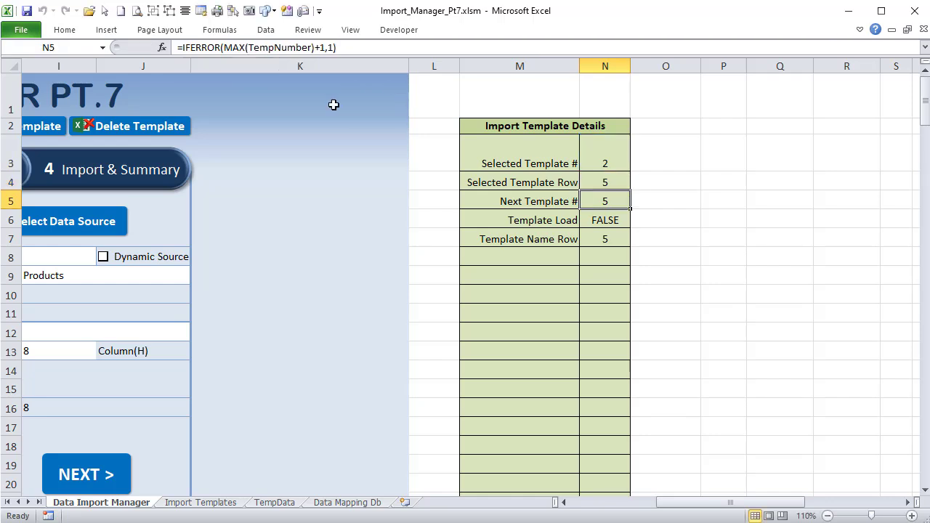
- Compare the Selected Template # and Selected Template Row cells with the matching template record on the Import Templates sheet
click(590, 181)
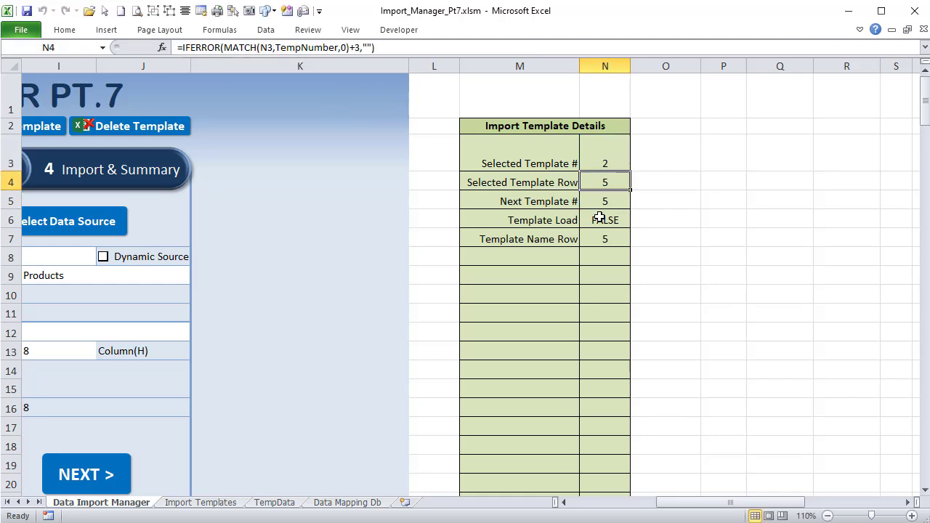
click(598, 155)
click(596, 175)
click(198, 502)
click(5, 145)
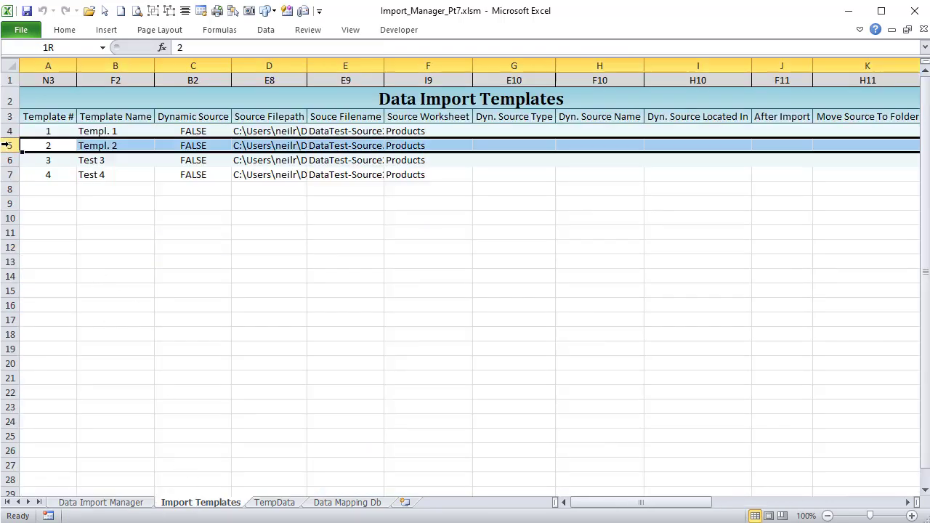
click(131, 502)
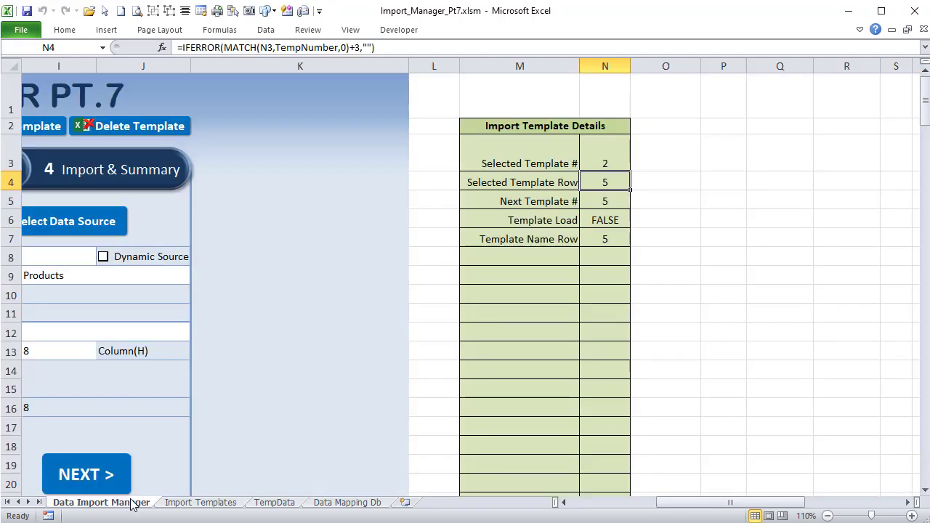
- Review the Next Template # formula in N5 and the existing template numbers in A4:A7 of the Import Templates sheet
click(606, 199)
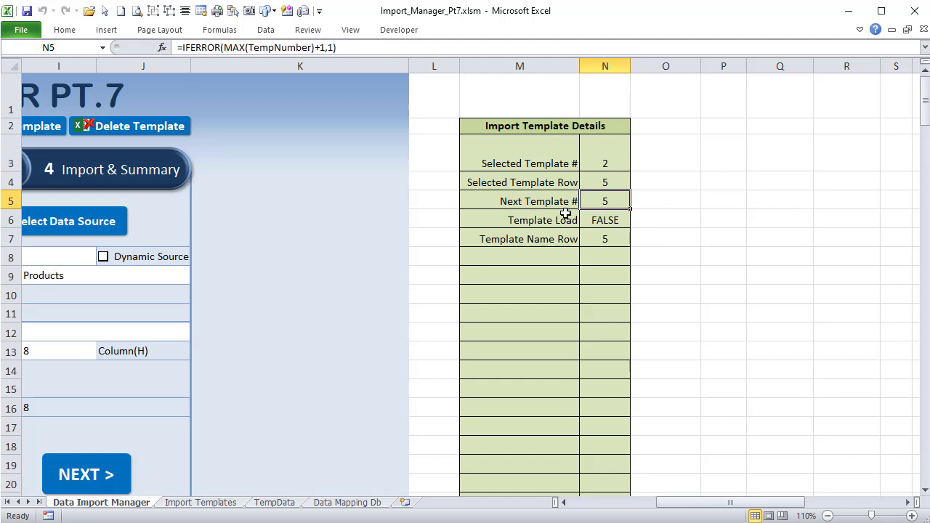
click(210, 506)
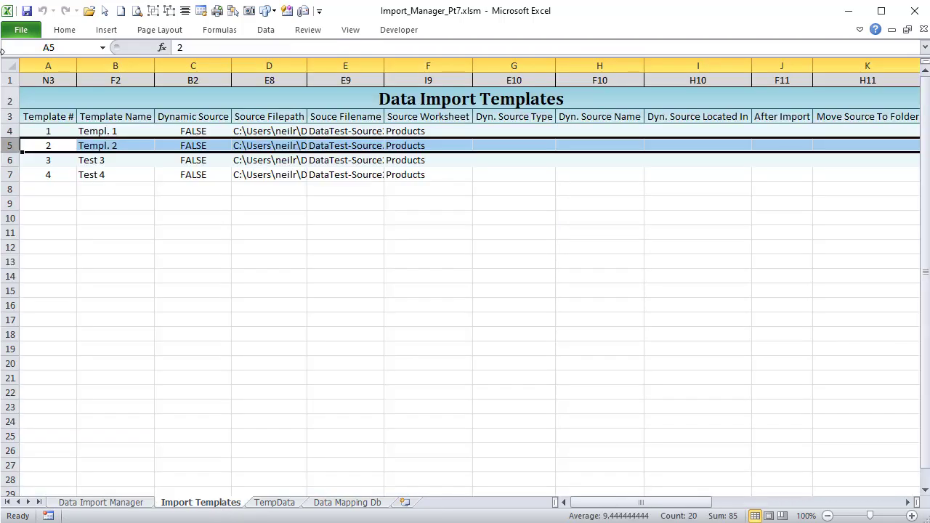
click(38, 197)
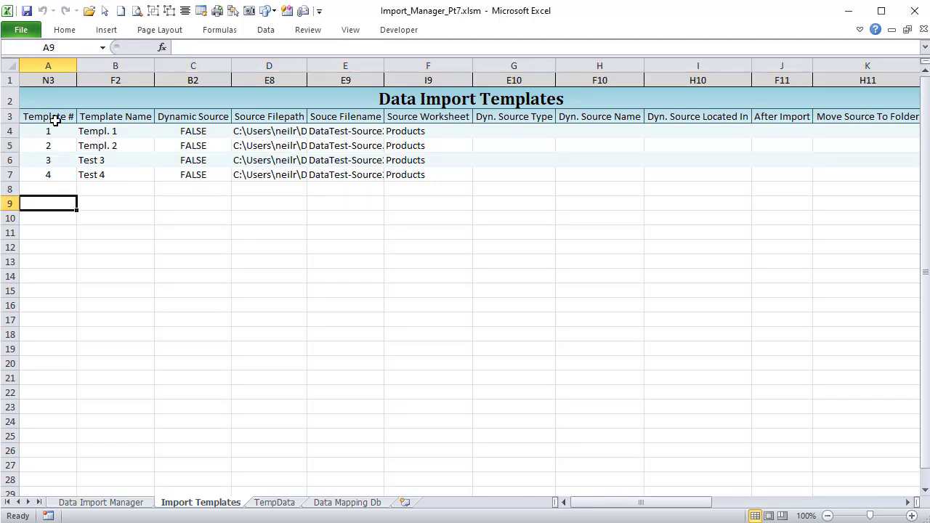
drag(50, 129, 42, 175)
click(45, 187)
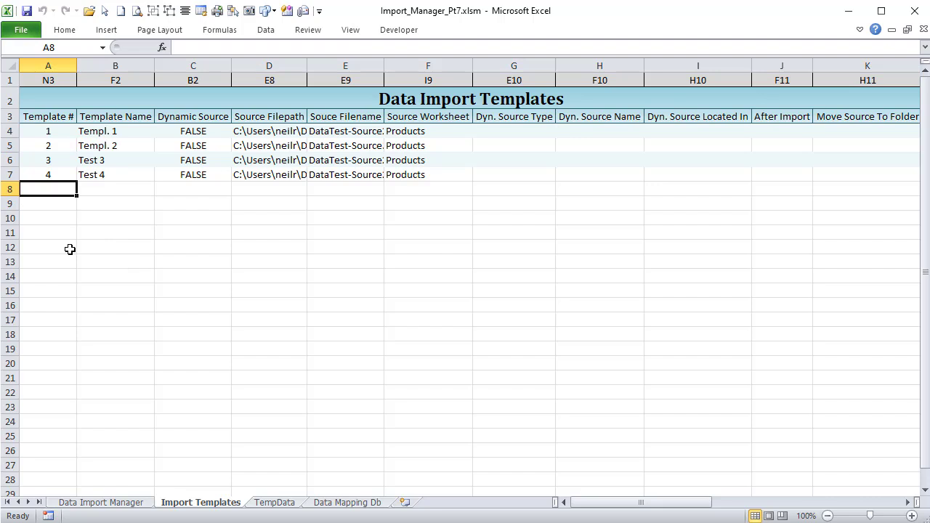
- Enter the formula =MAX(TempNumber) in C10 of the Import Templates sheet to find the highest template number
click(193, 214)
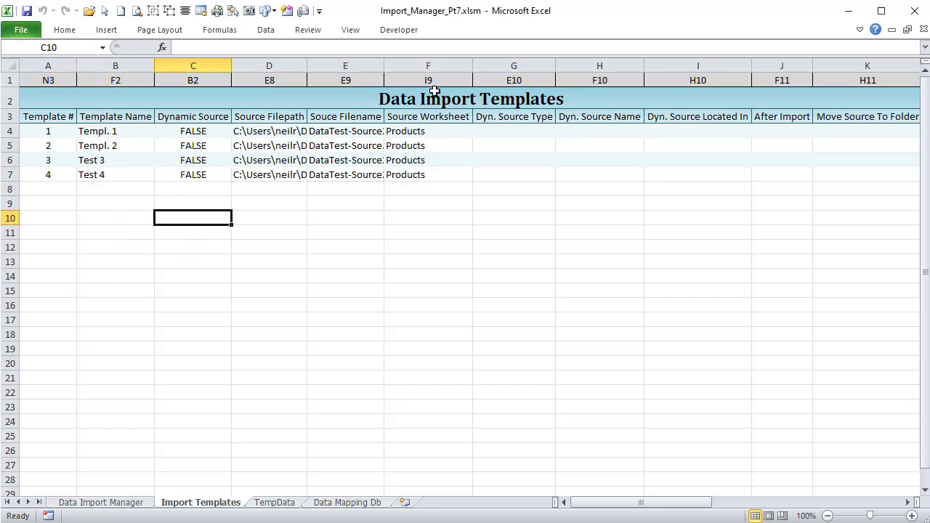
text(=)
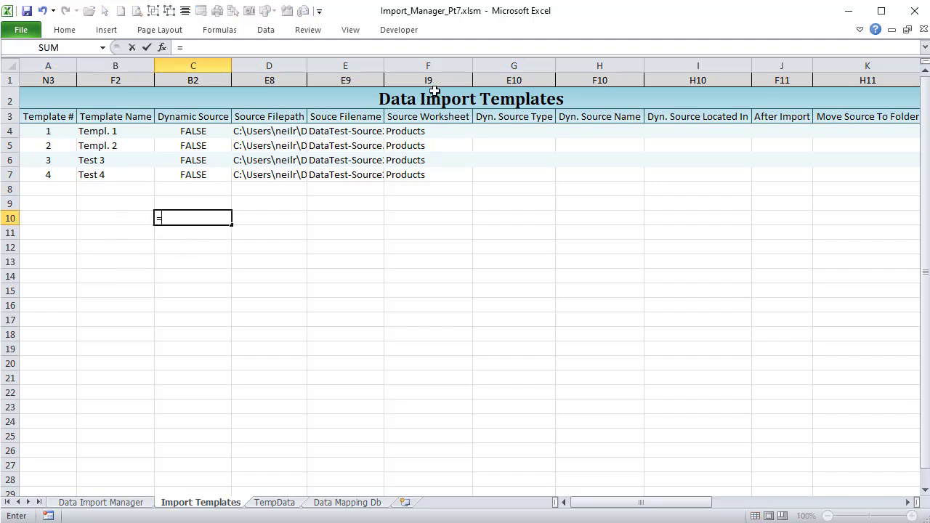
text(max()
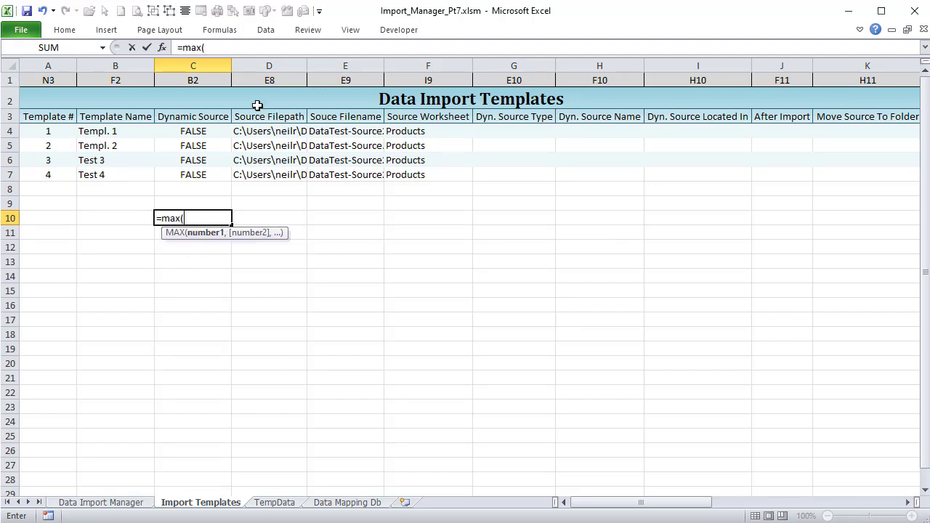
text(tem)
key(Down)
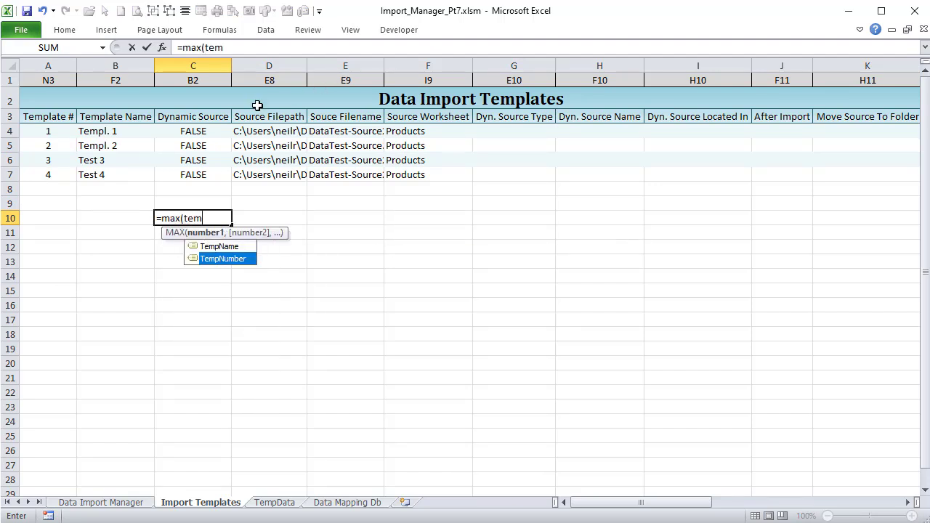
key(Tab)
key(Return)
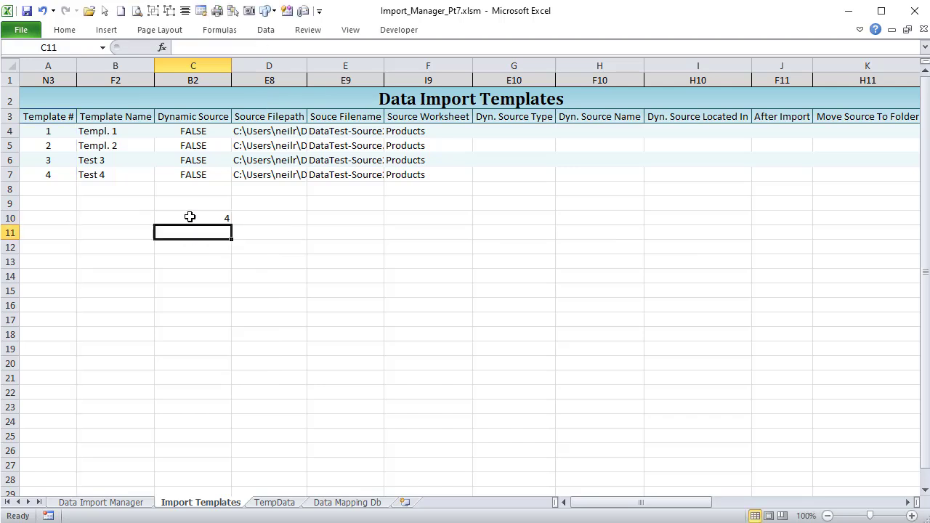
- Append +1 to the MAX formula in C10 to calculate the next template number
click(189, 217)
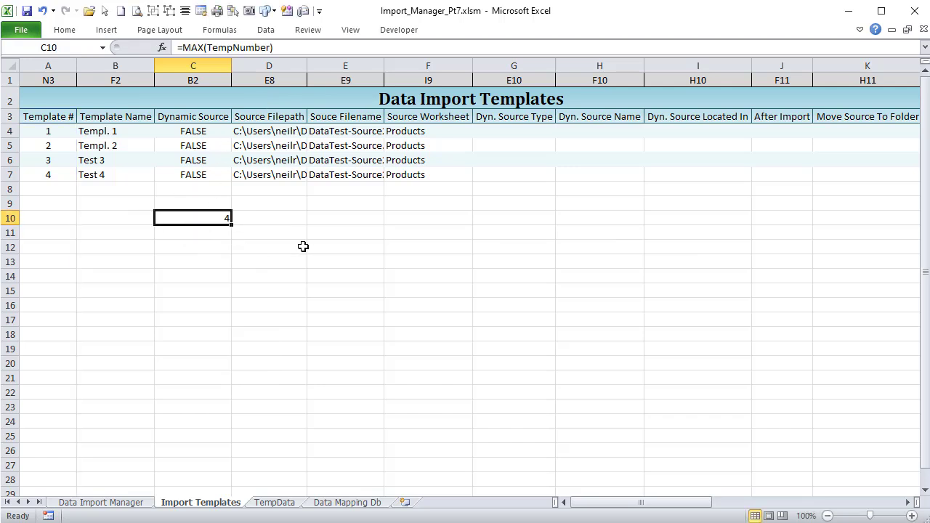
click(337, 49)
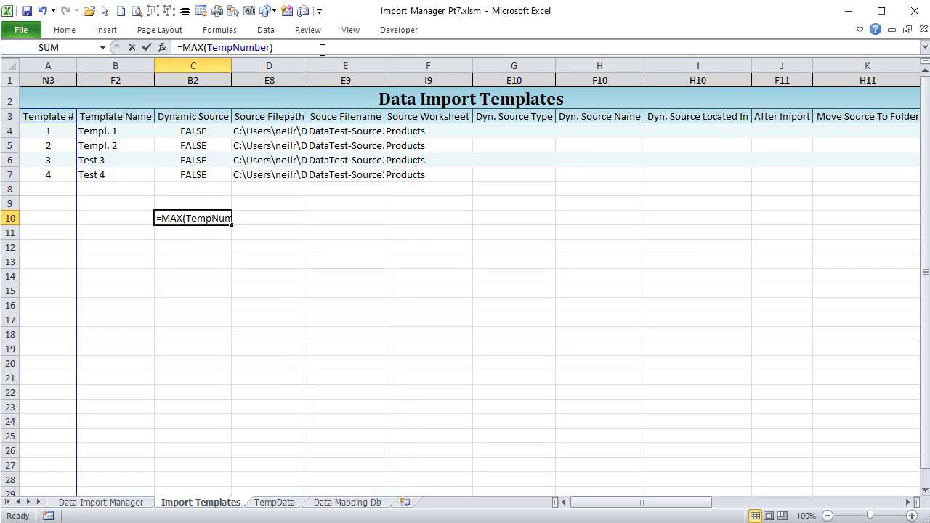
text(+)
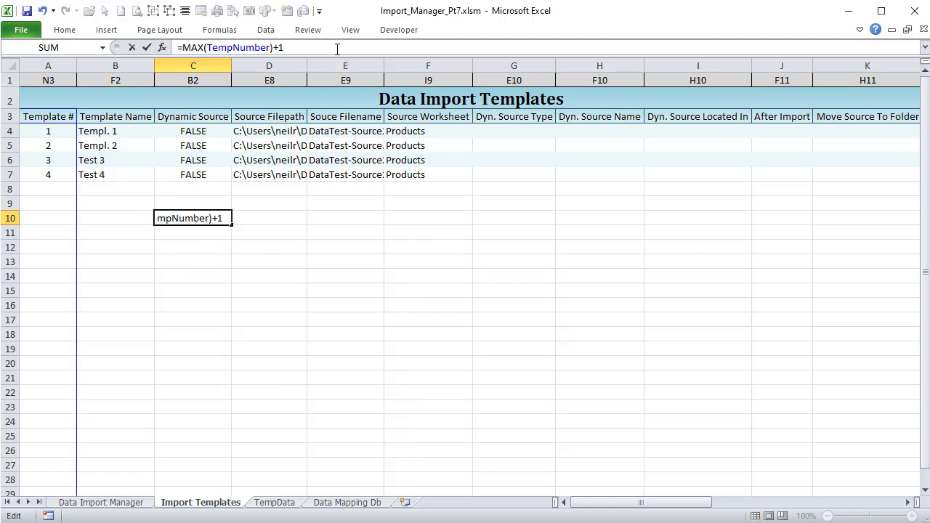
text(1)
key(Return)
click(212, 218)
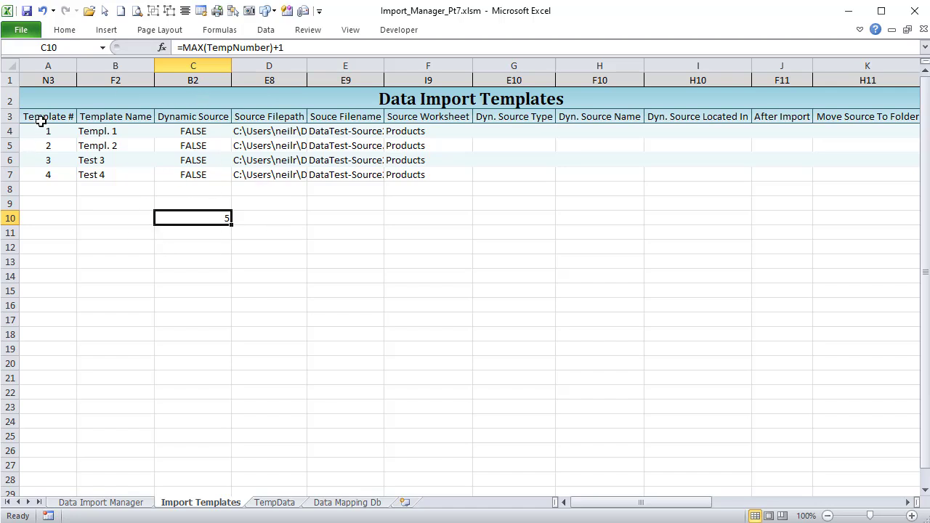
- Check the template numbers in A4:A7 against the C10 test formula and clear that formula from C10
drag(42, 129, 42, 171)
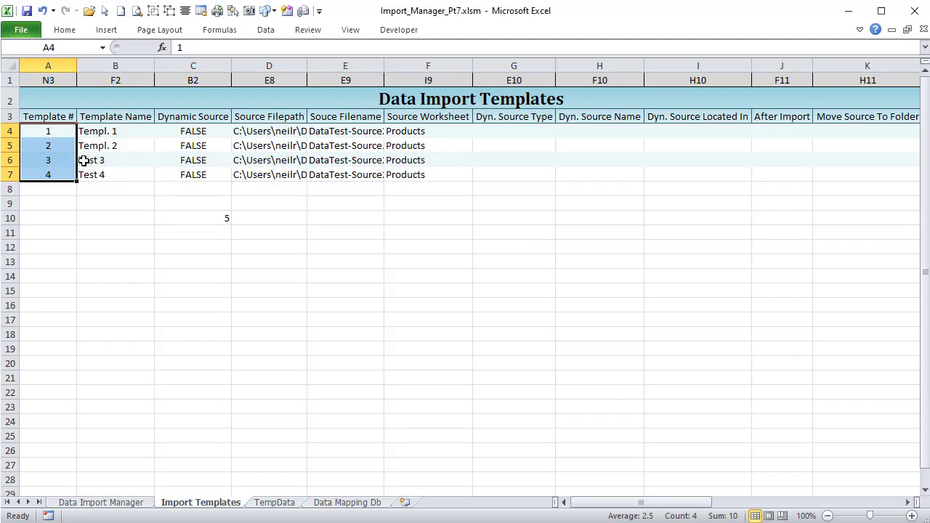
click(186, 216)
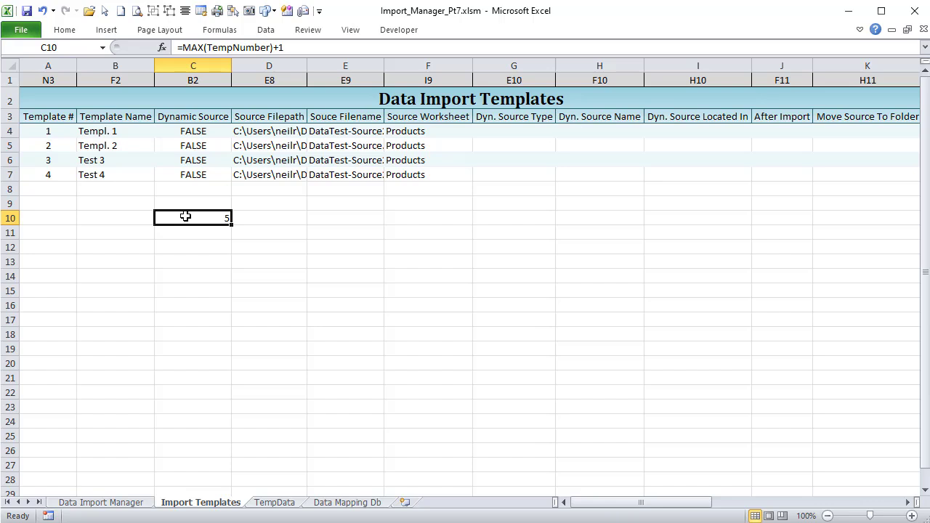
click(316, 45)
drag(291, 45, 192, 34)
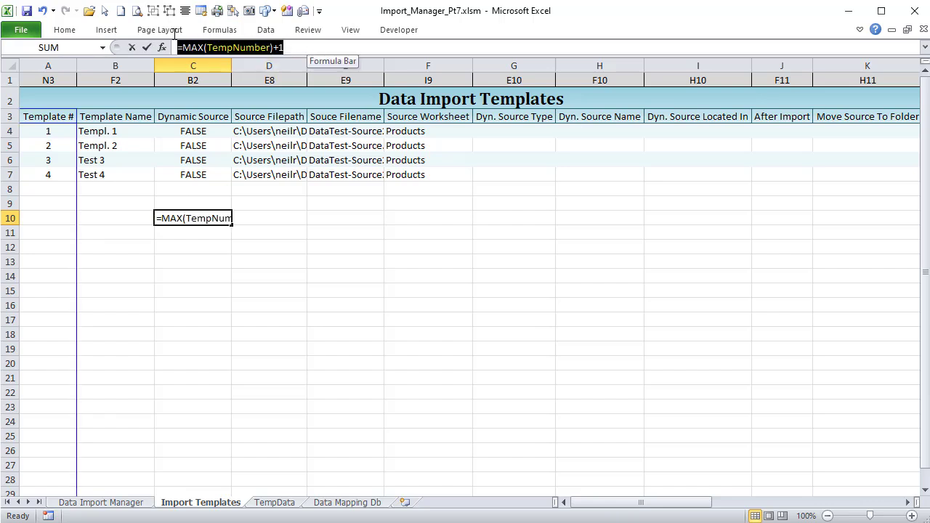
key(ctrl+x)
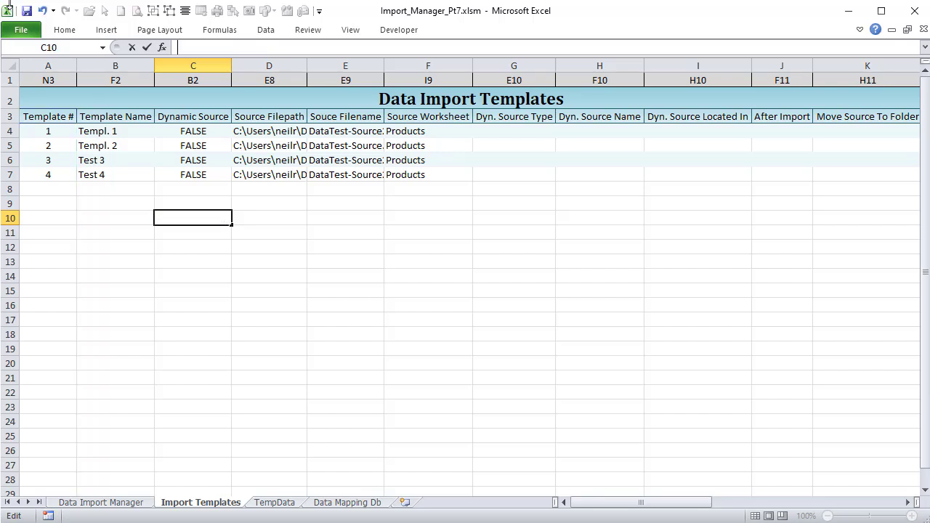
click(90, 232)
- Examine the TempNumber range and the fallback value 1 in the Next Template # formula in N5 of the Data Import Manager sheet
click(137, 502)
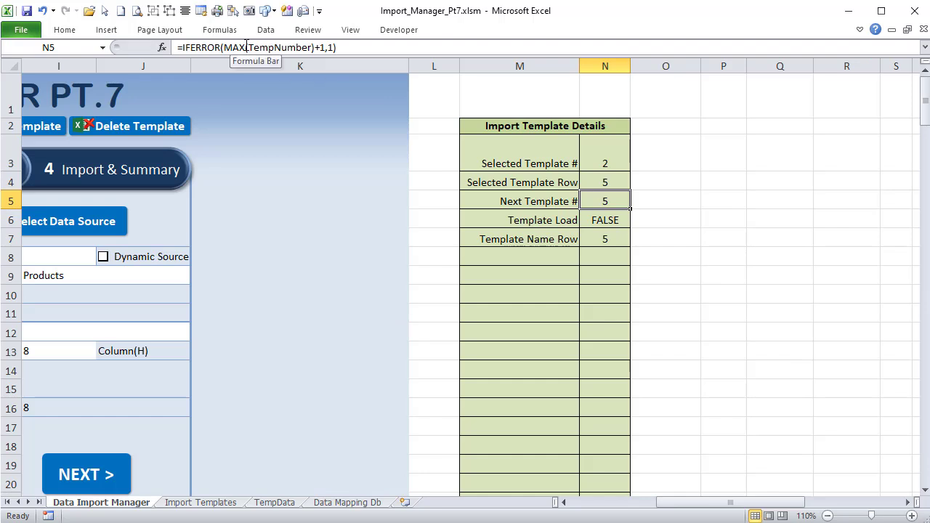
drag(310, 46, 260, 47)
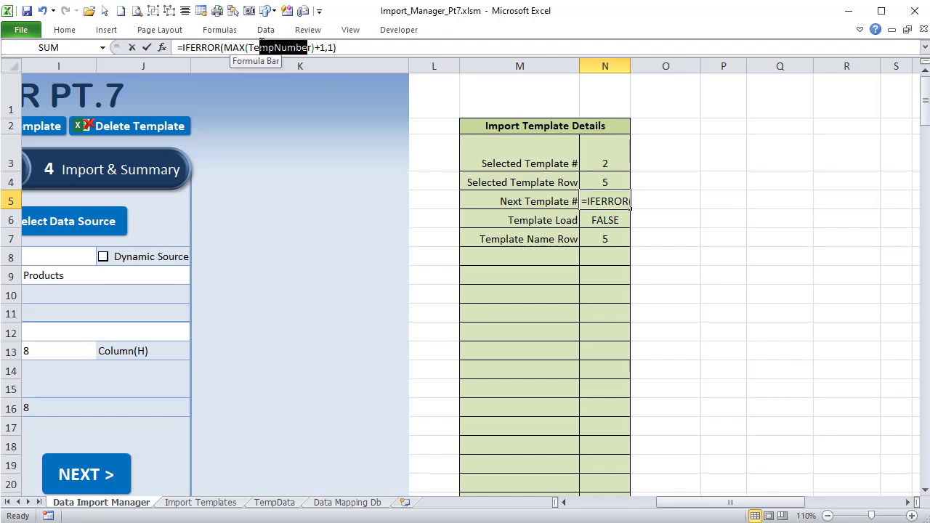
double_click(331, 47)
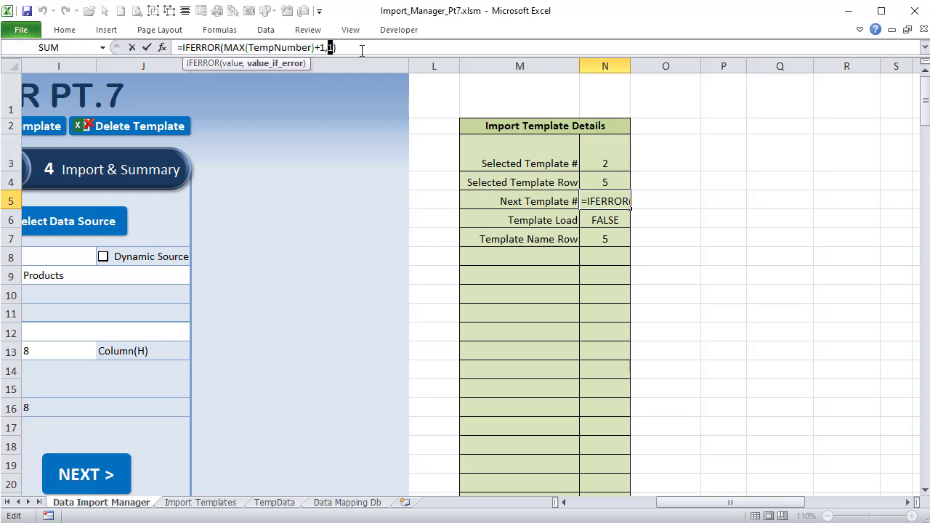
key(Return)
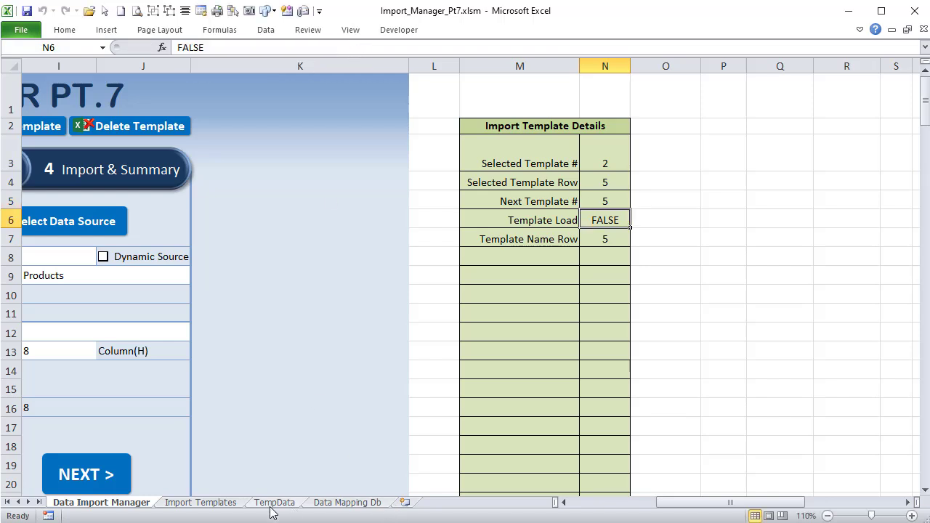
- Review the template records in A4:G7 of Import Templates and recheck the IFERROR fallback in the N5 formula
click(184, 503)
drag(40, 133, 507, 171)
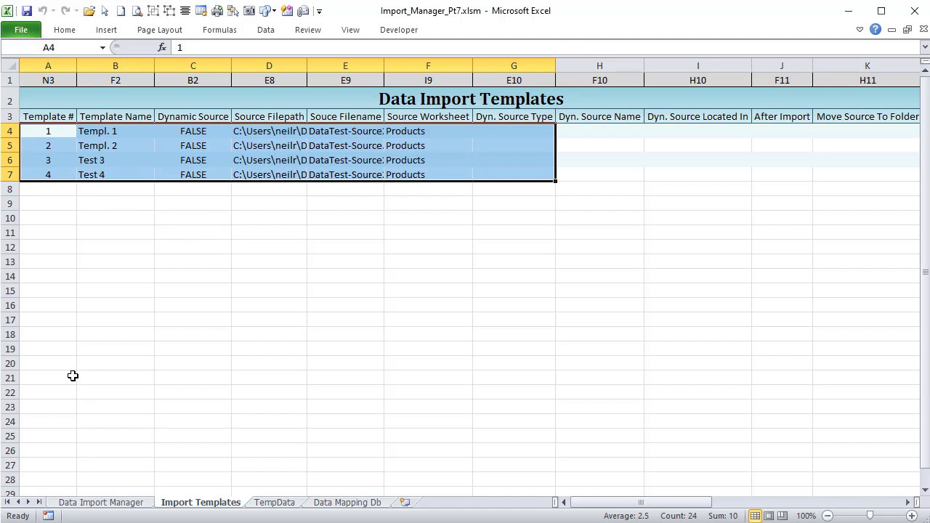
click(100, 503)
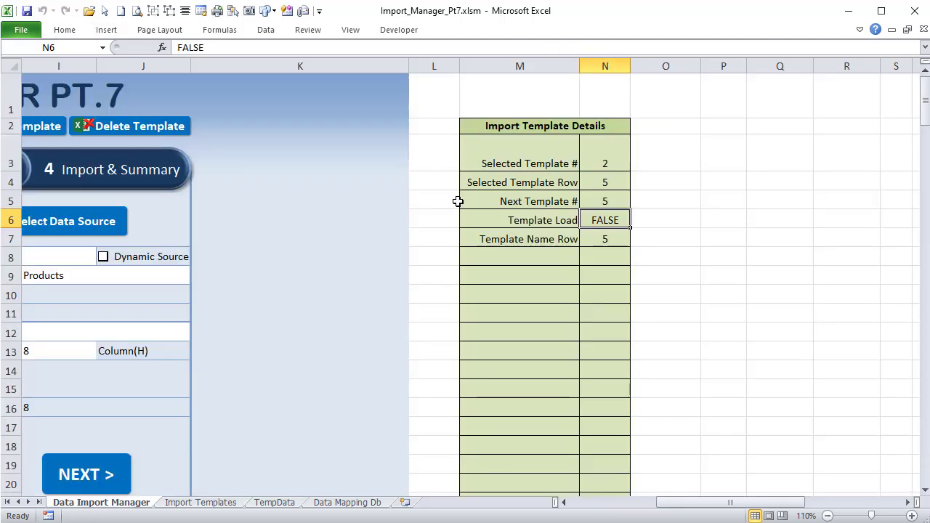
click(605, 202)
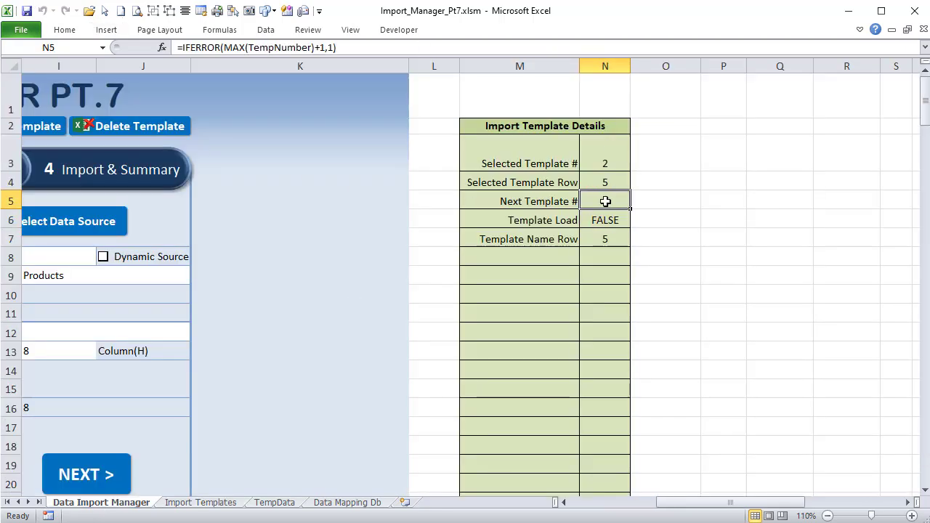
click(332, 47)
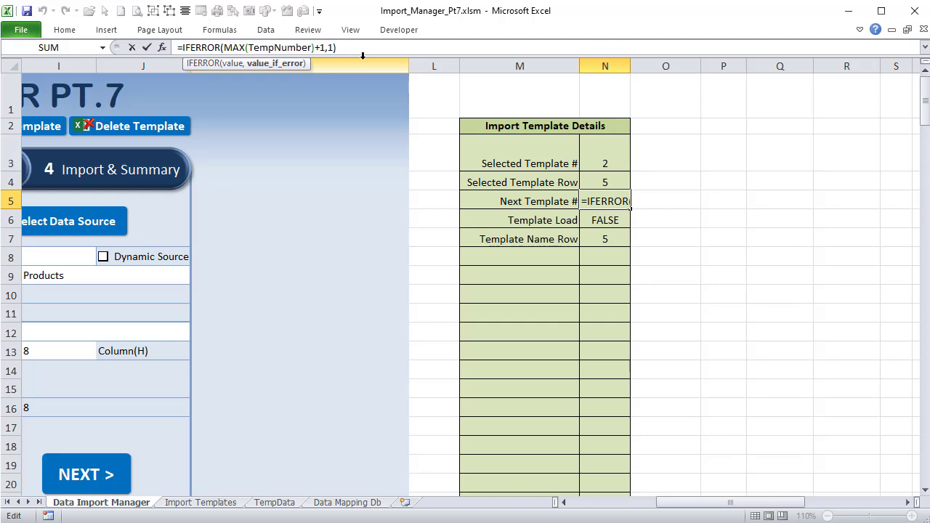
key(Return)
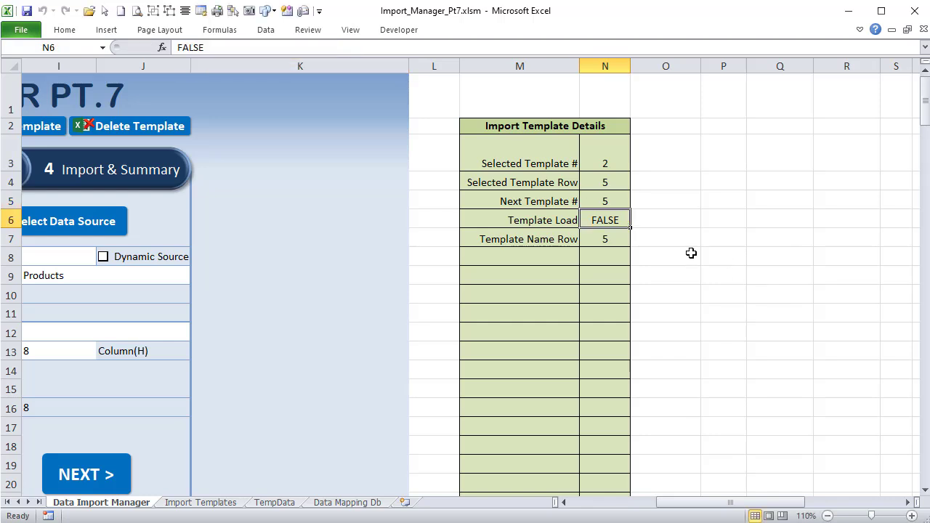
- Load the import template Templ. 1 through the template selector in F2 of the Data Import Manager sheet
click(617, 242)
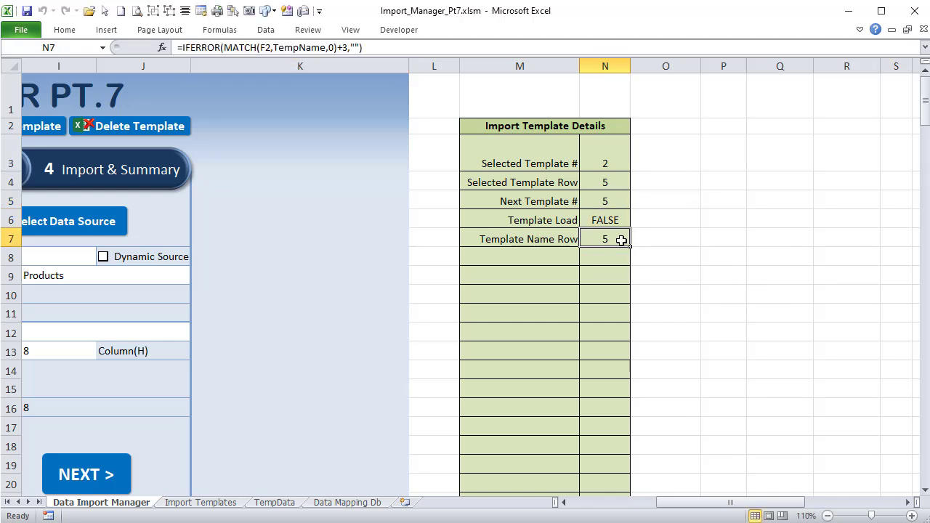
drag(684, 505, 649, 503)
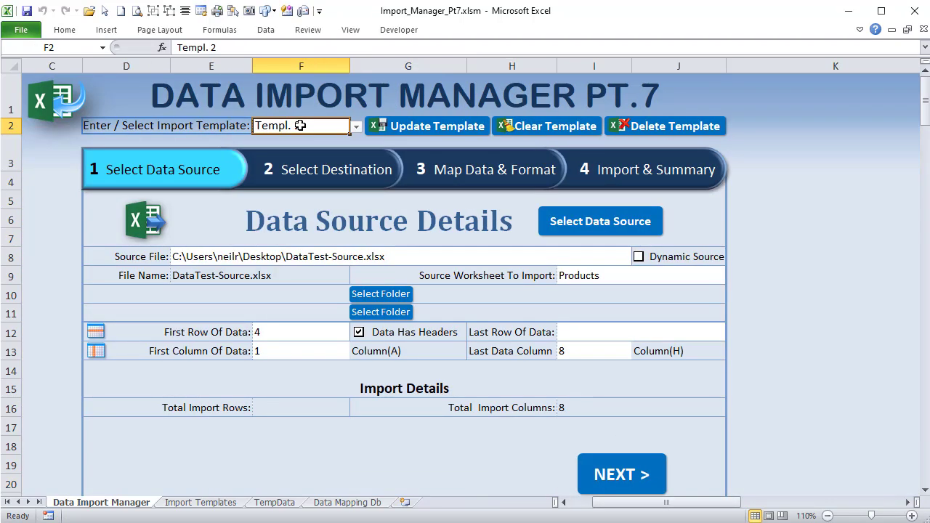
click(356, 127)
click(322, 138)
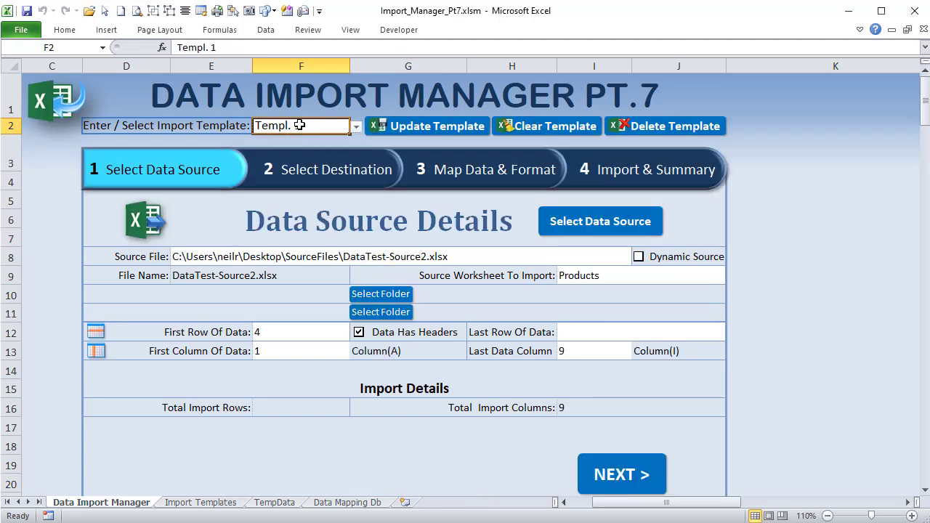
- Compare the Selected Template # in N3 with the template records listed on the Import Templates sheet
drag(614, 509, 668, 509)
click(688, 148)
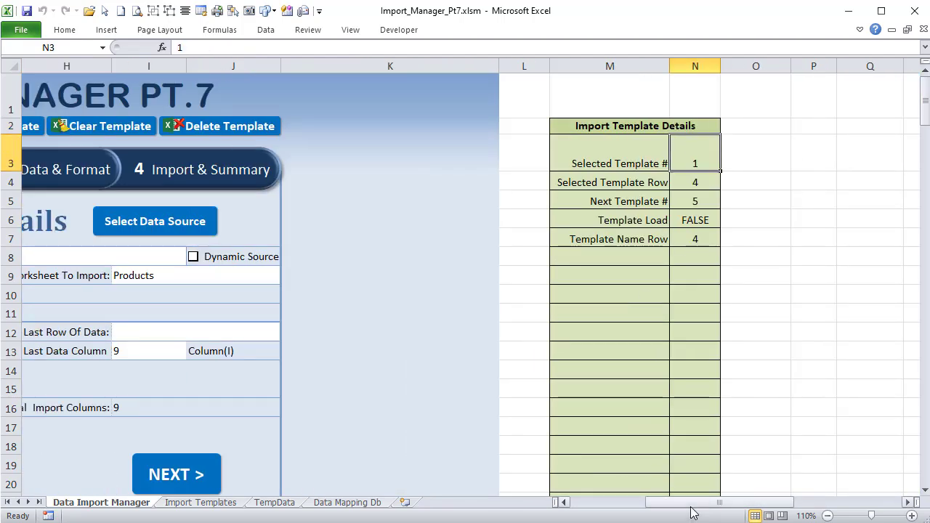
drag(692, 509, 661, 509)
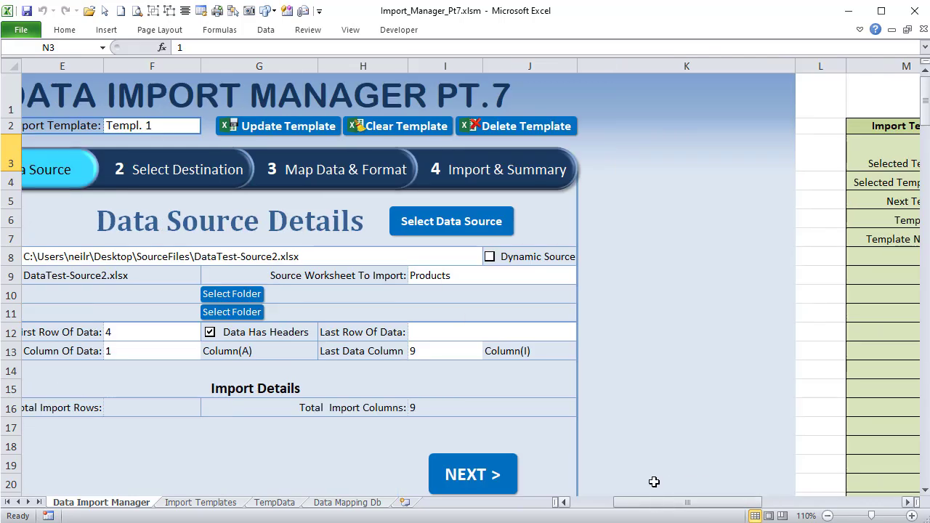
click(185, 508)
click(41, 191)
click(27, 145)
drag(27, 145, 416, 142)
drag(630, 497, 598, 495)
click(120, 503)
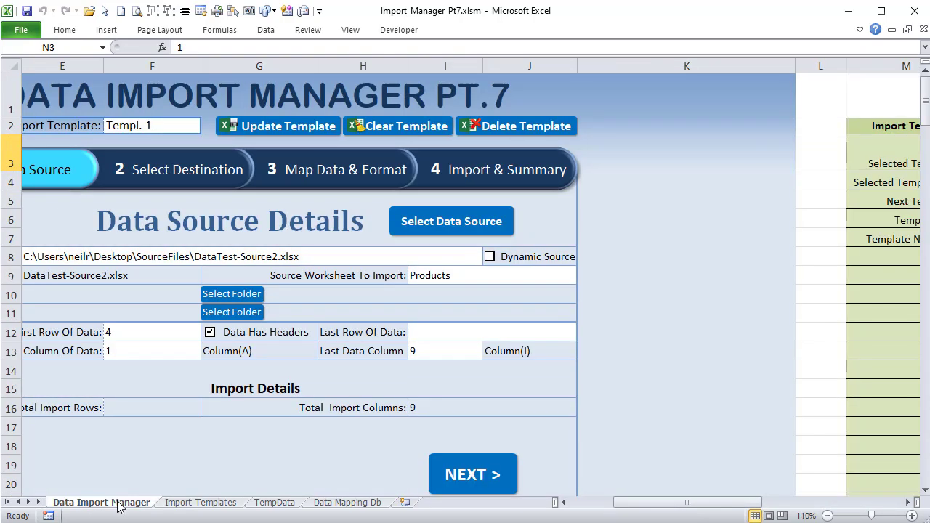
- Examine the F2 lookup value, TempName range and +3 row offset in the Template Name Row formula in N7
click(155, 116)
click(155, 122)
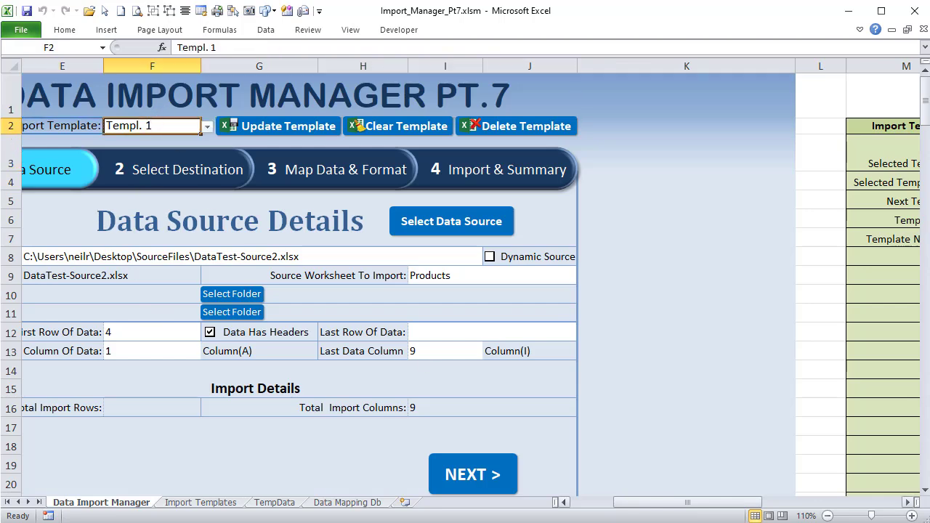
drag(716, 503, 781, 508)
click(449, 234)
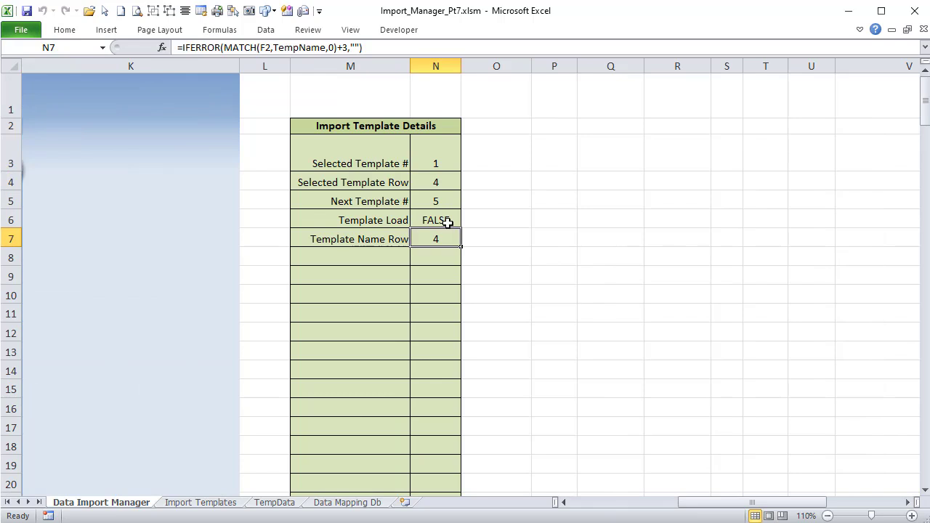
double_click(264, 47)
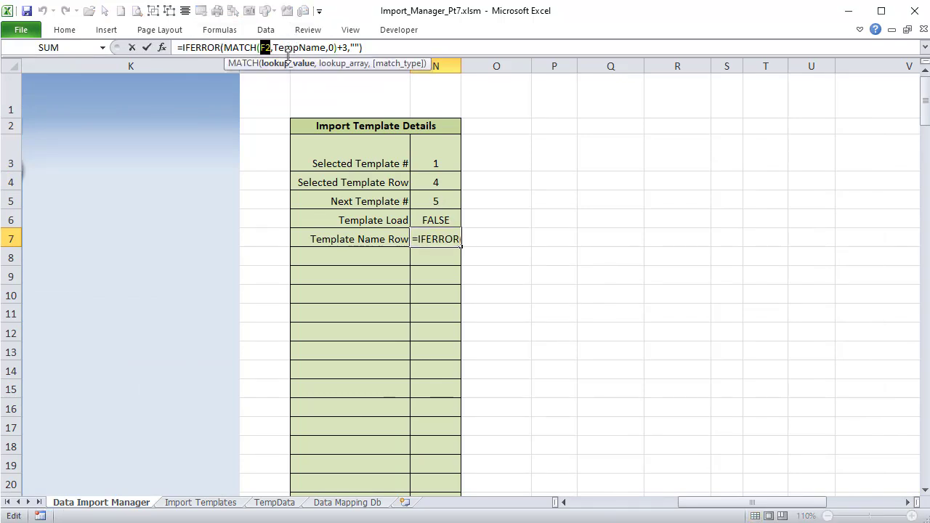
drag(725, 508, 647, 509)
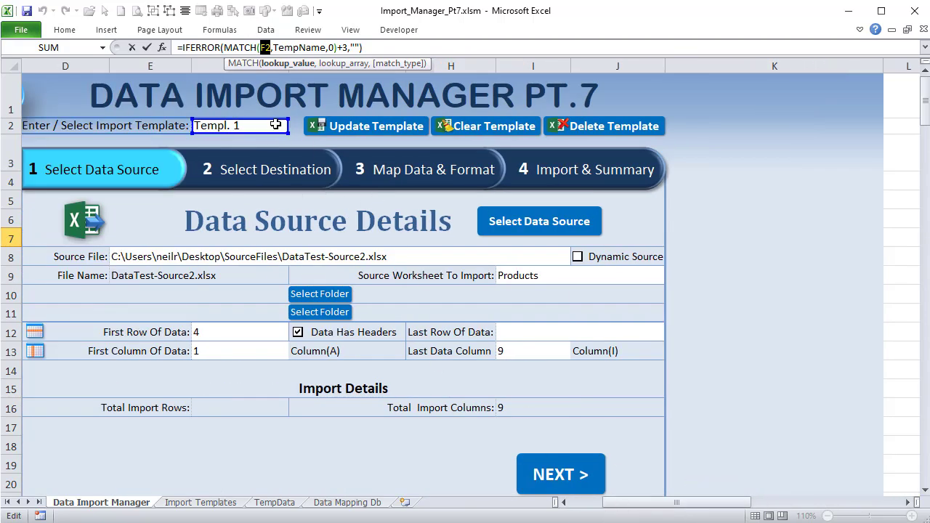
drag(626, 511, 692, 507)
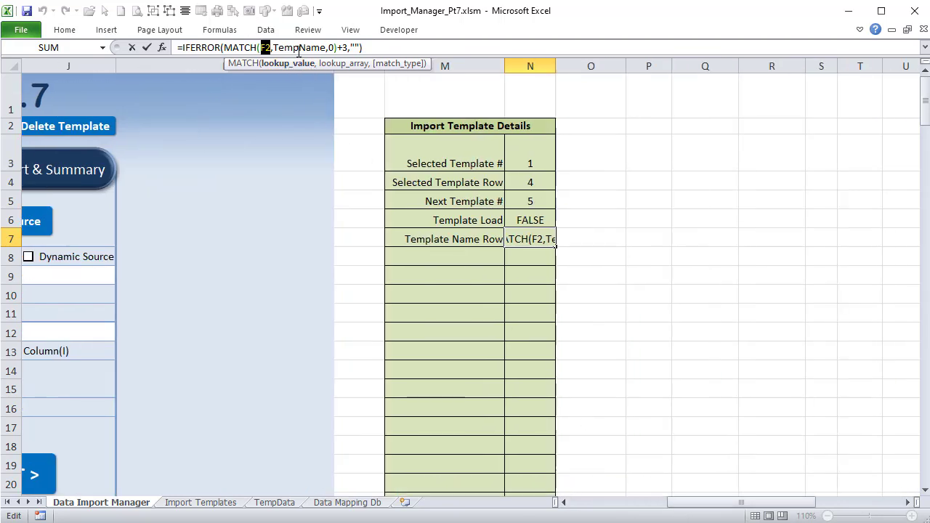
click(347, 48)
drag(347, 47, 338, 48)
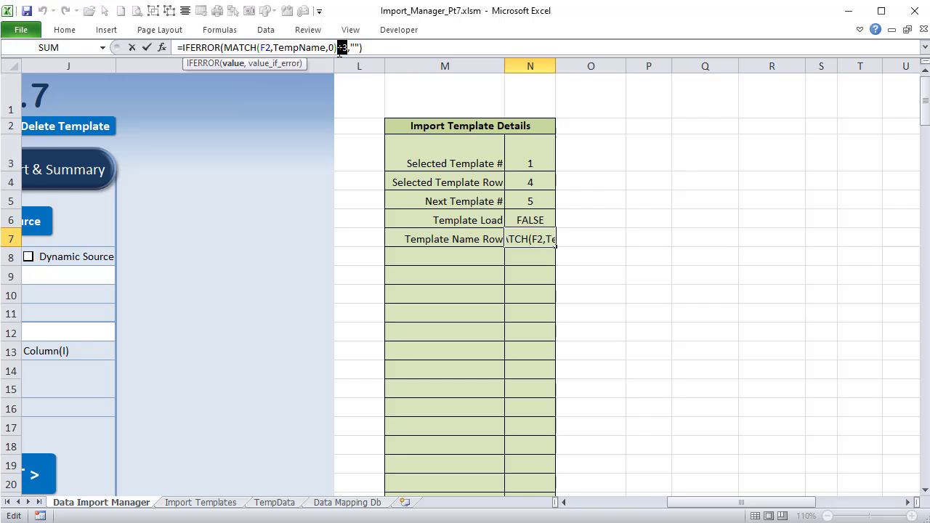
key(Return)
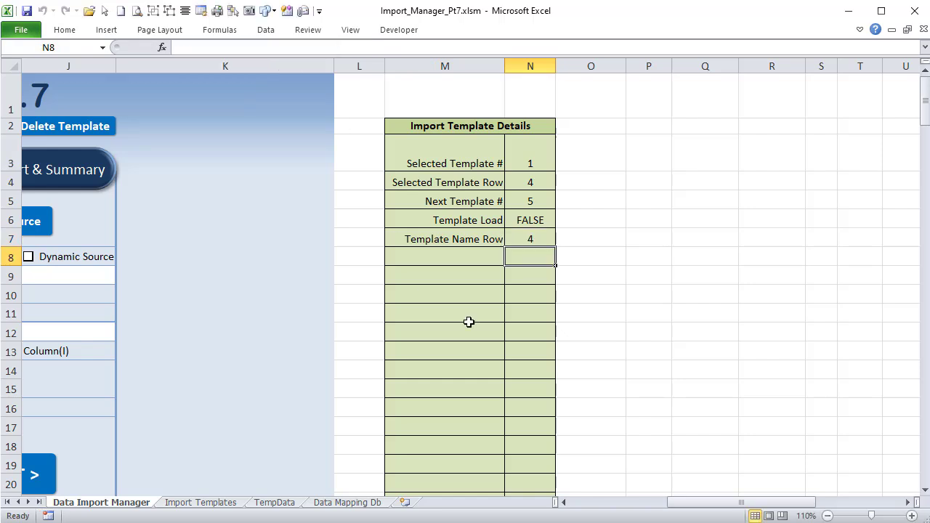
- Compare the number-based row formula in N4 with the name-based one in N7, and check their source cells N3 and F2
drag(530, 155, 461, 239)
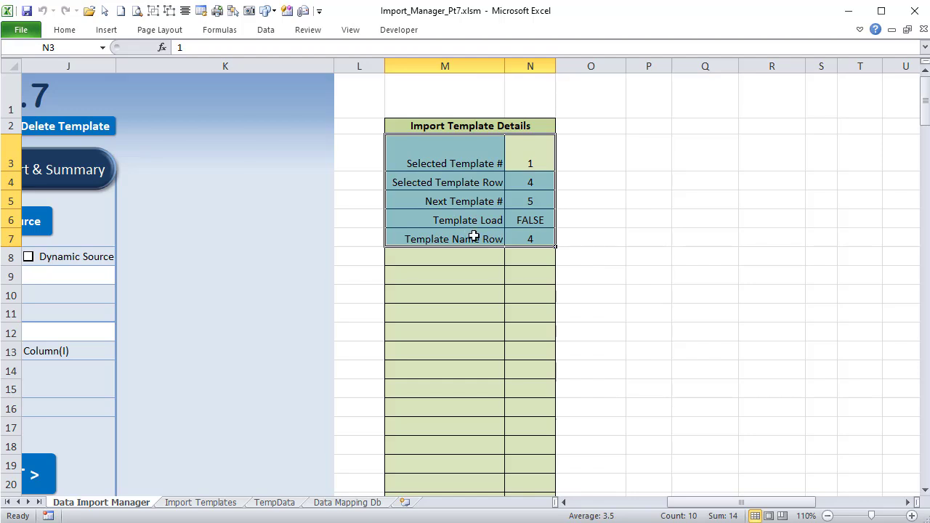
click(524, 237)
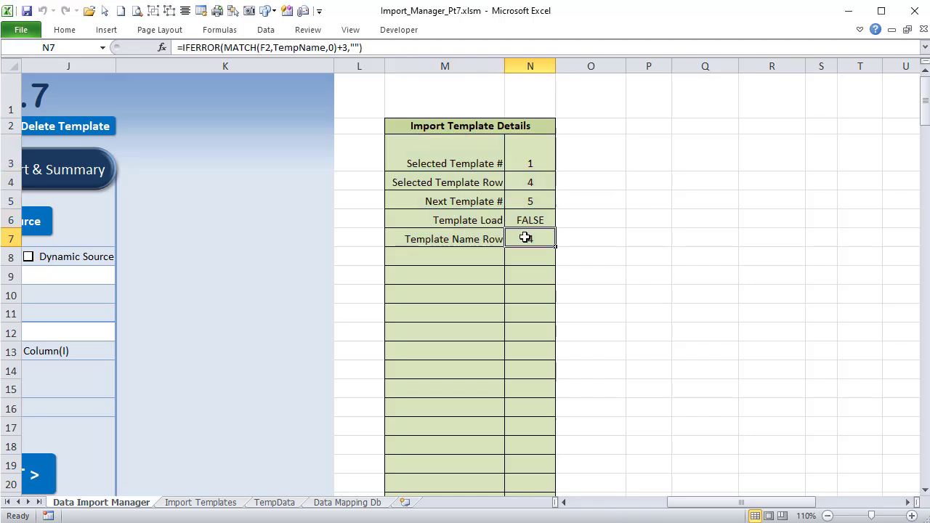
click(519, 177)
click(531, 237)
click(533, 175)
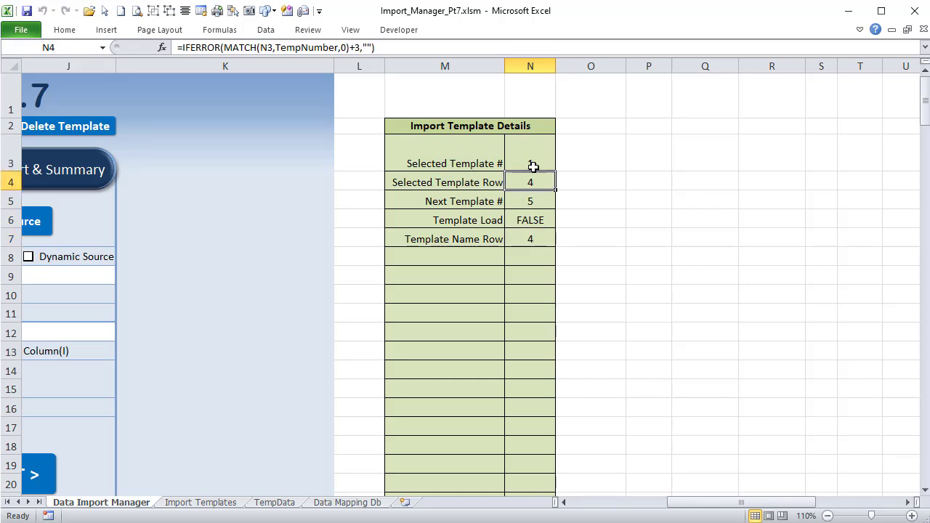
click(526, 155)
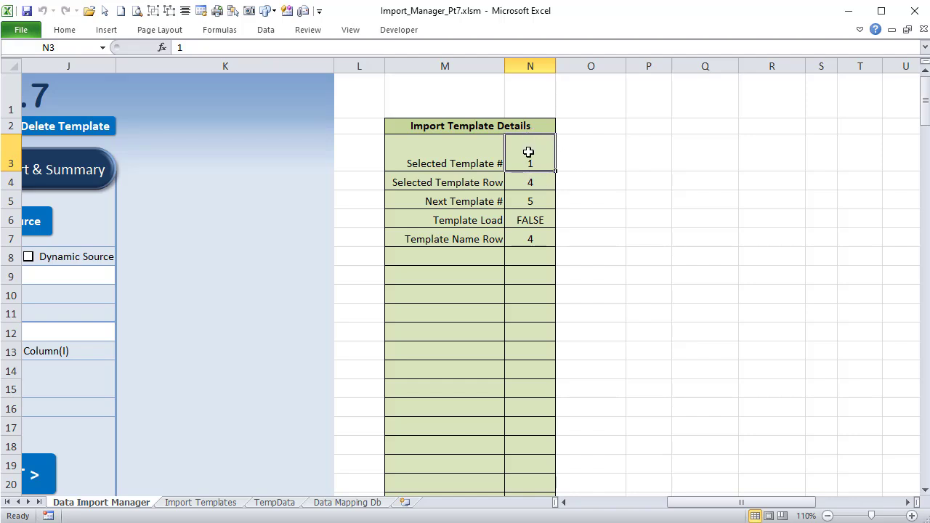
click(534, 181)
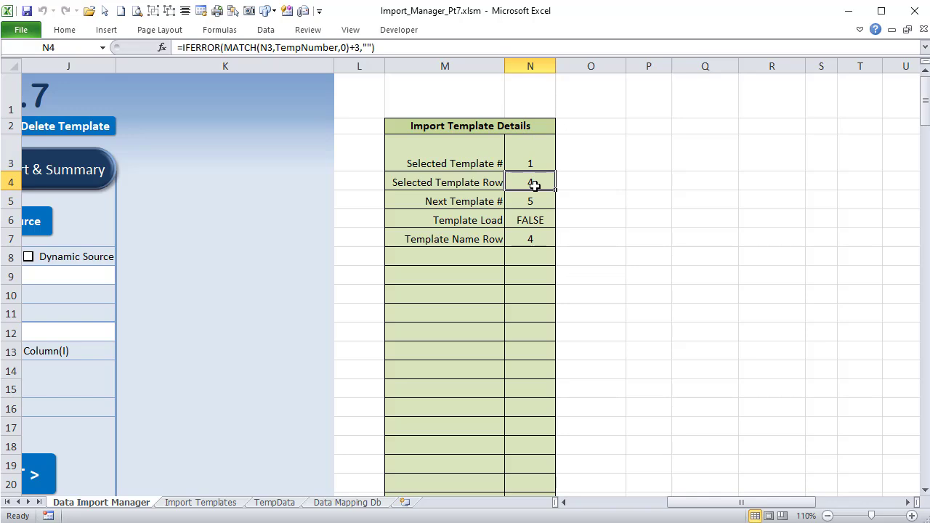
click(523, 158)
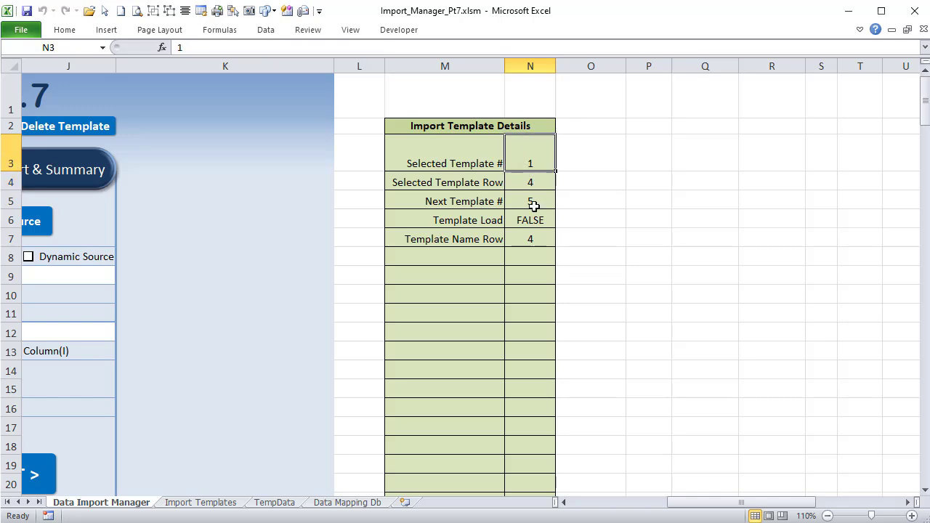
click(527, 234)
drag(685, 501, 609, 505)
click(434, 126)
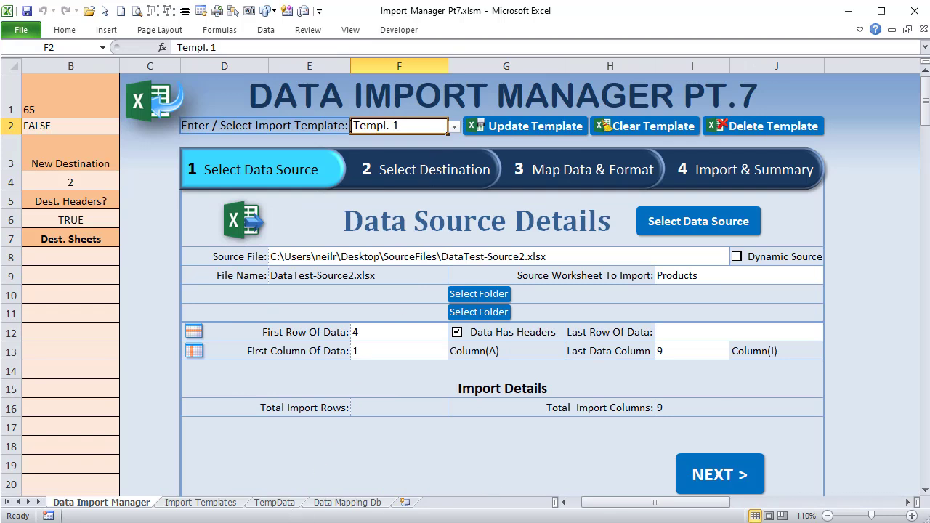
- Inspect the macro assigned to the Update Template button and close the macro assignment without changing it
drag(626, 507, 631, 507)
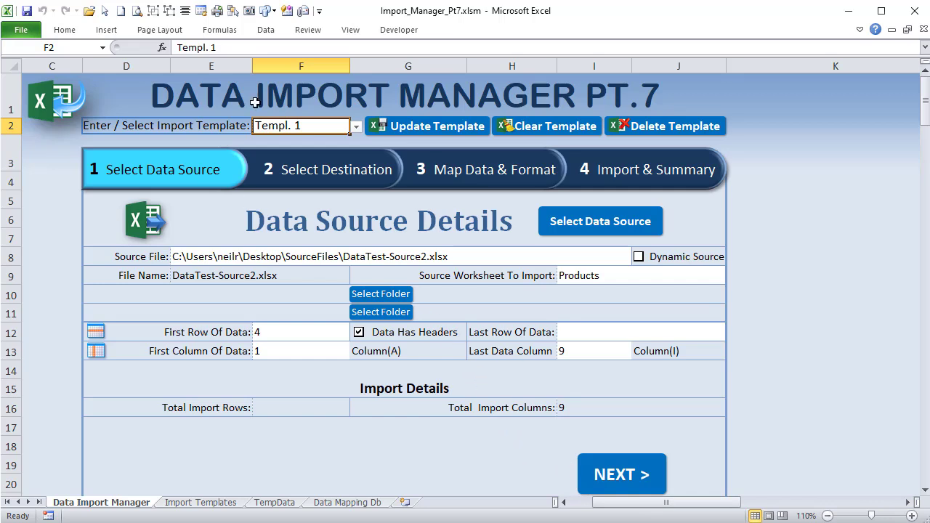
right_click(457, 130)
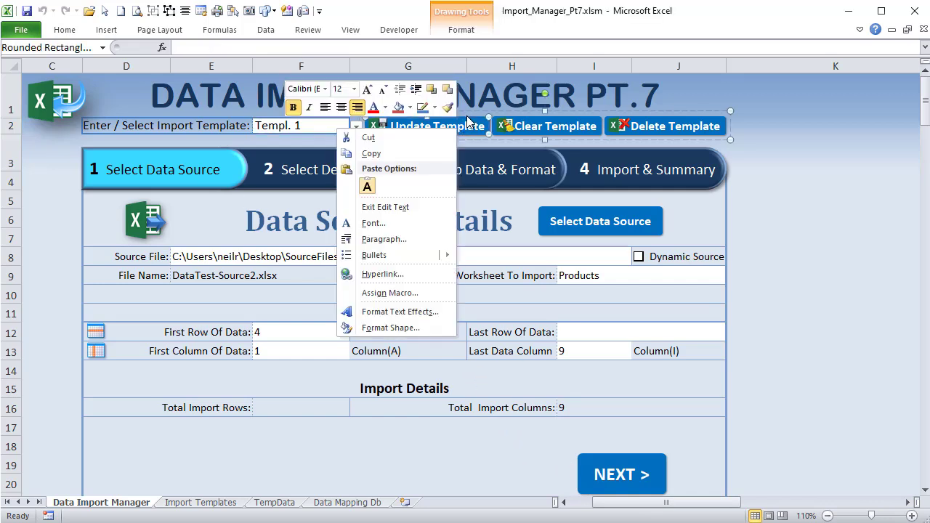
key(Escape)
right_click(465, 123)
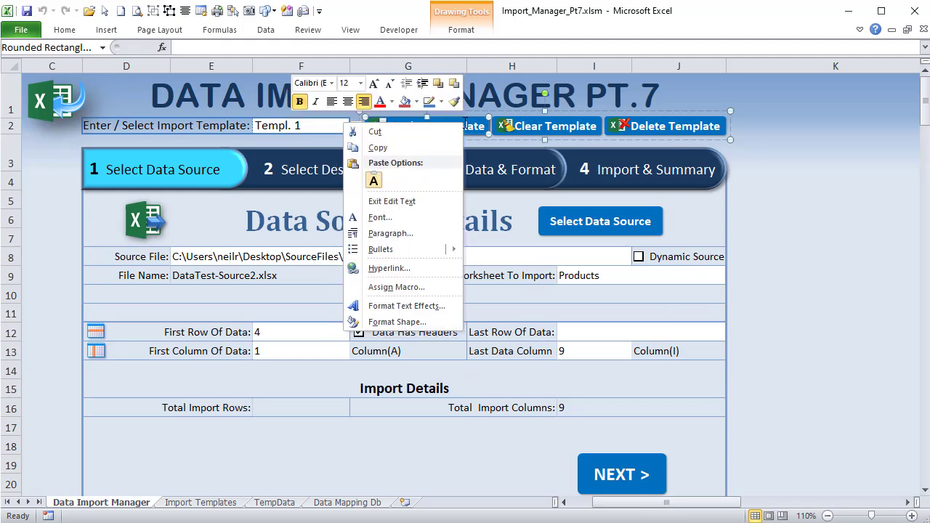
click(421, 285)
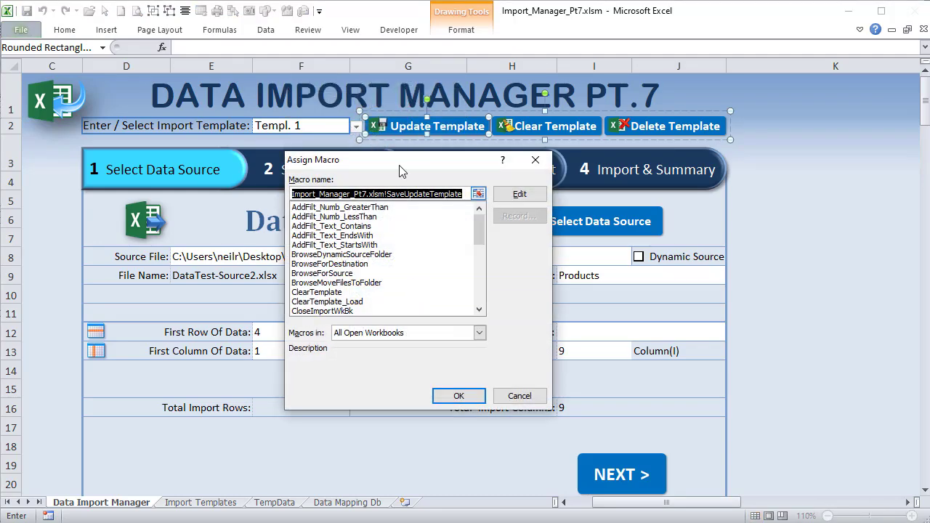
click(419, 193)
drag(390, 194, 460, 191)
click(527, 397)
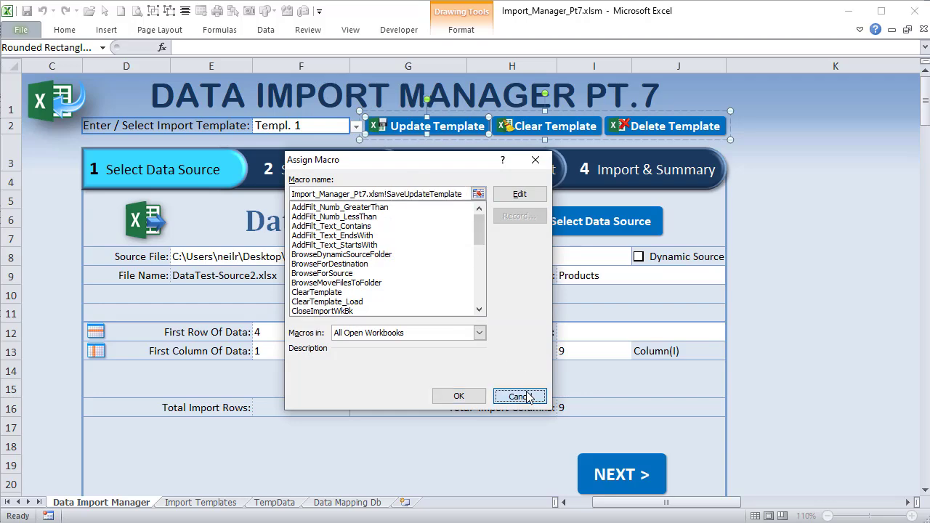
click(810, 220)
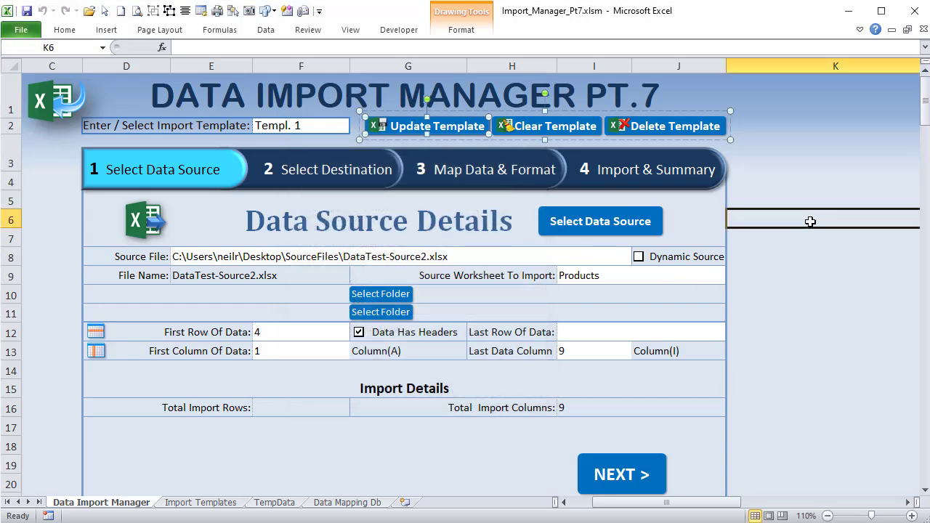
- Clear the loaded template, inspect the macro assigned to the Save As Template button, and close the assignment without changing it
click(568, 127)
right_click(449, 121)
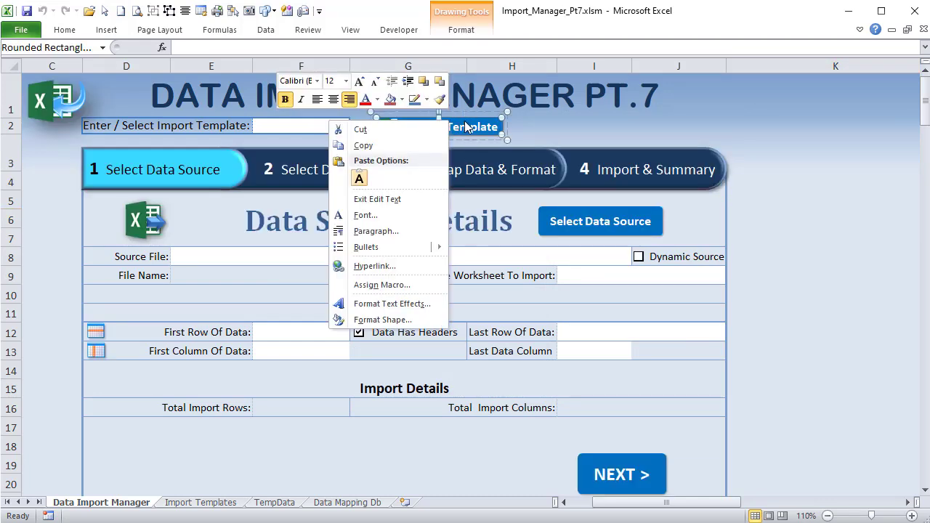
click(380, 284)
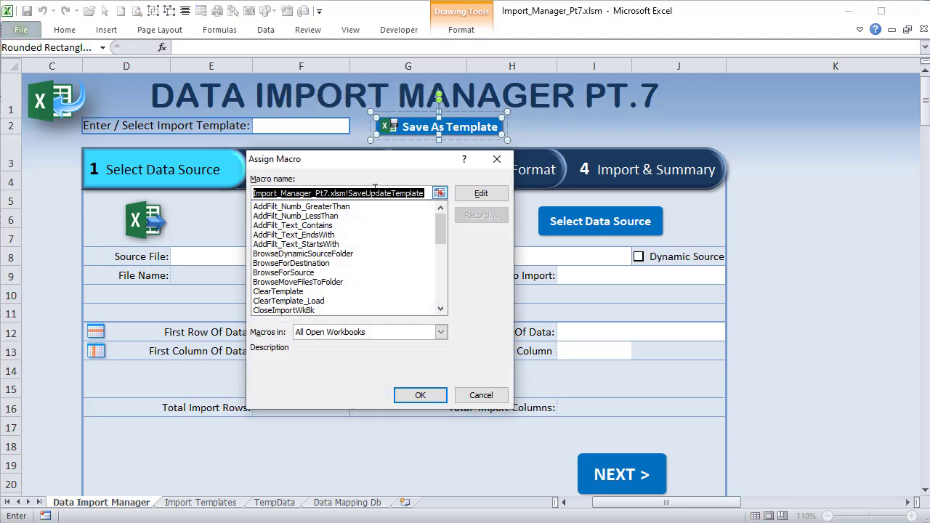
click(375, 192)
drag(428, 193, 351, 195)
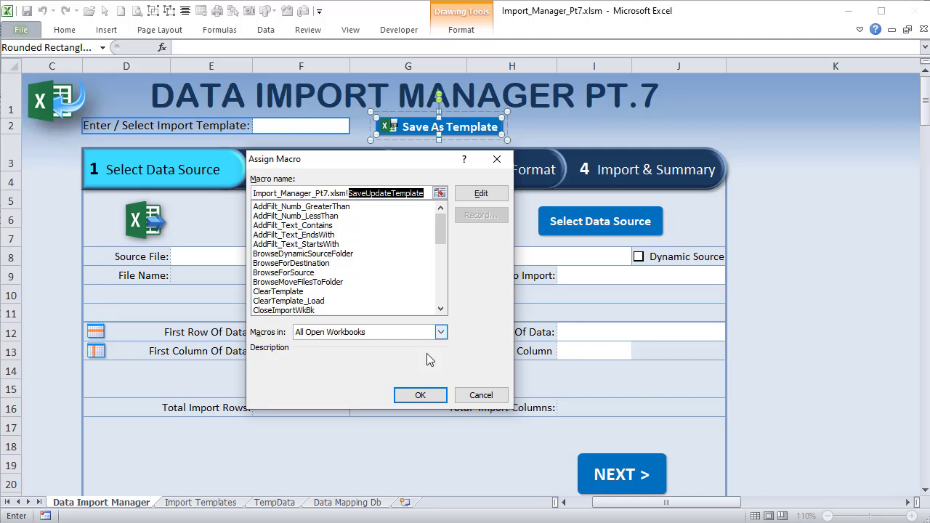
click(479, 396)
click(779, 257)
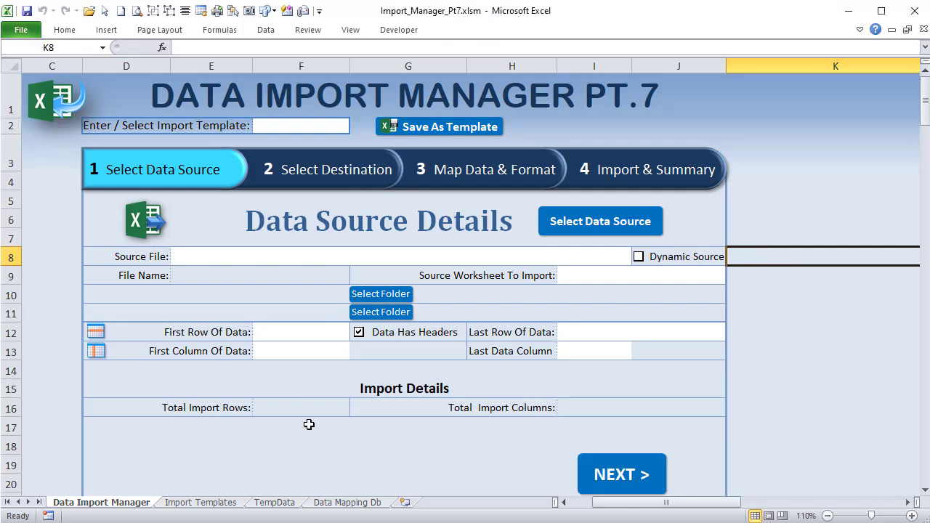
- Open the TemplateMacros module of the Import_Manager_Pt7 project in the Visual Basic editor, collapsing the expanded DataTest-Source projects
click(399, 30)
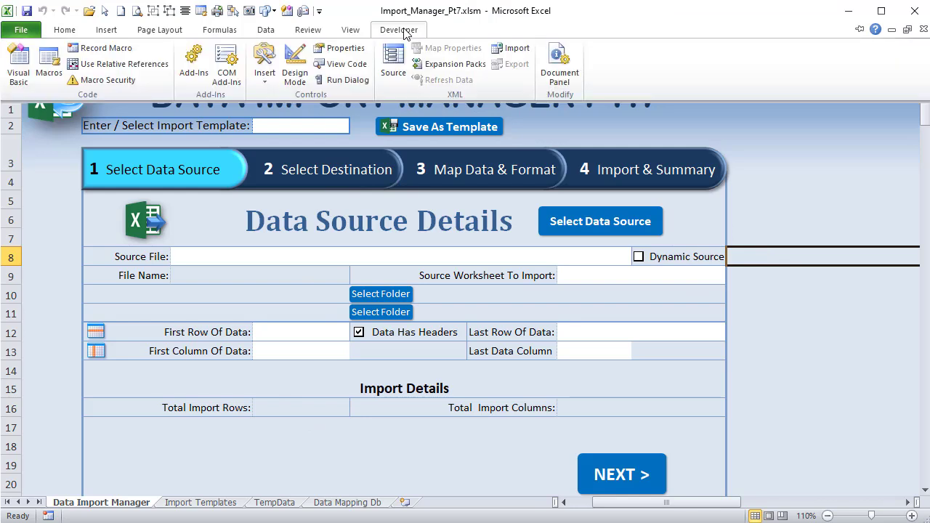
click(7, 80)
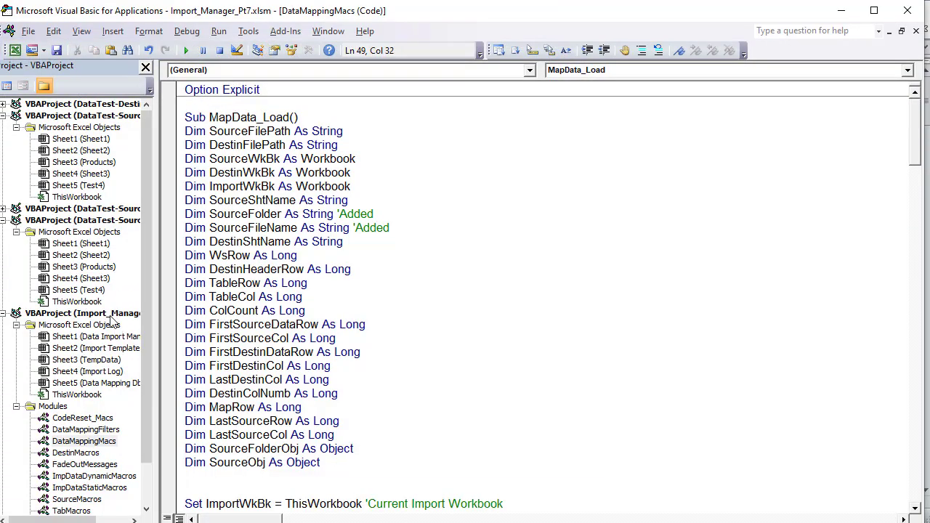
click(4, 221)
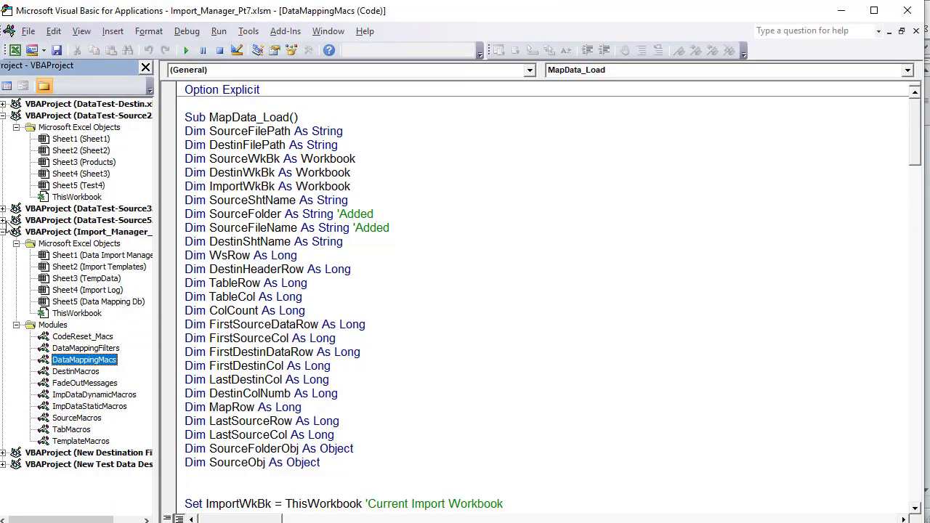
click(3, 117)
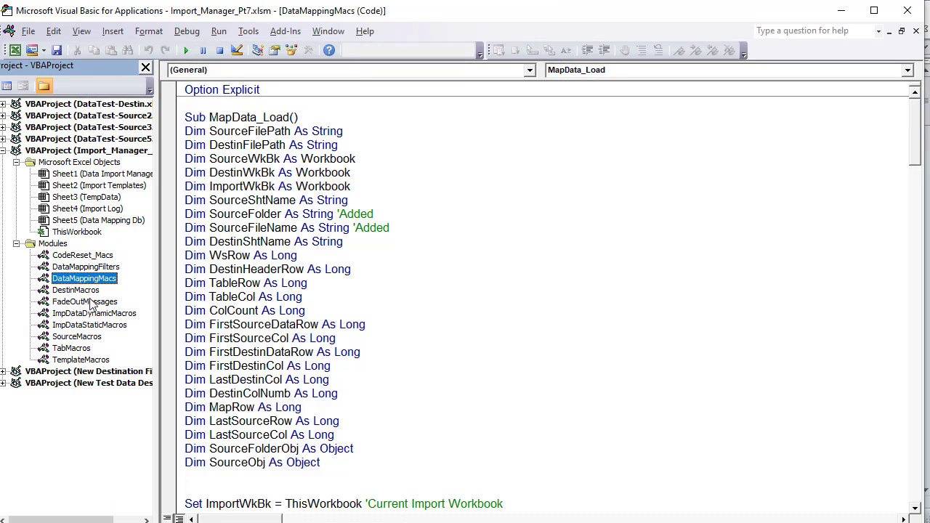
double_click(99, 364)
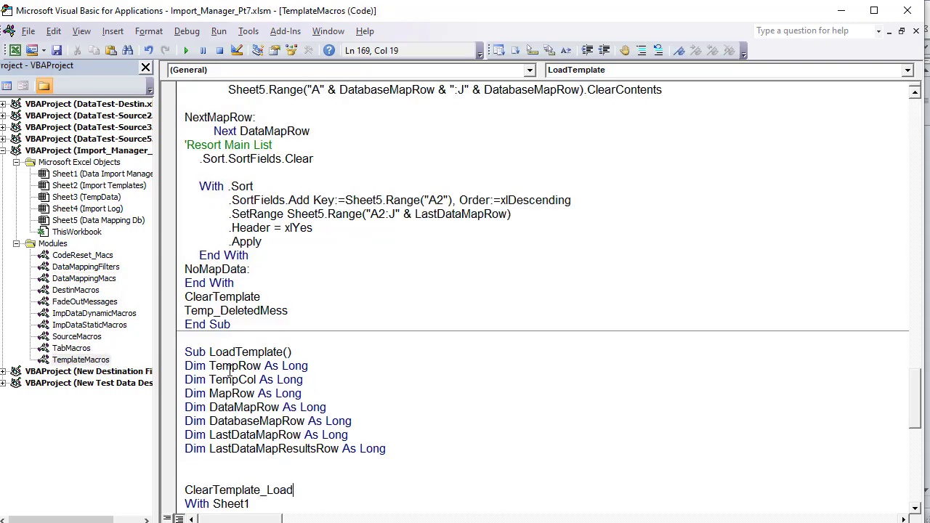
- Skim the save, clear, delete and load template macros in the TemplateMacros module, ending at the start of SaveUpdateTemplate
scroll(312, 389, up, 4)
scroll(313, 389, up, 20)
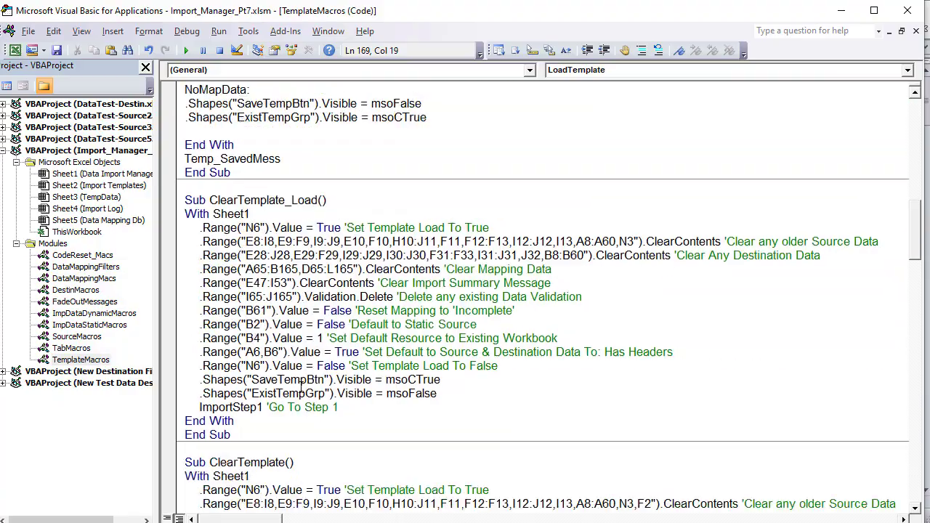
scroll(296, 385, up, 10)
scroll(276, 384, down, 1)
scroll(276, 385, up, 1)
scroll(273, 382, down, 20)
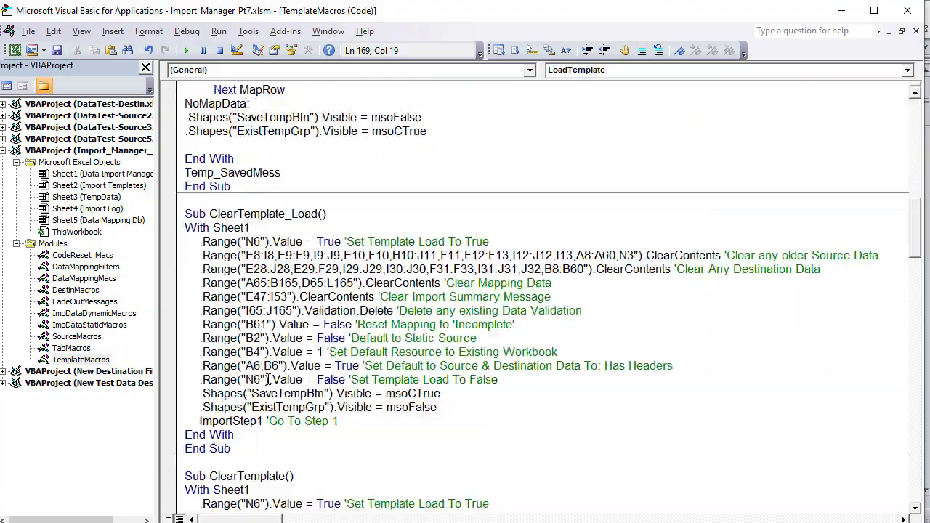
scroll(268, 379, down, 5)
scroll(262, 381, up, 5)
scroll(254, 382, down, 11)
scroll(247, 381, down, 5)
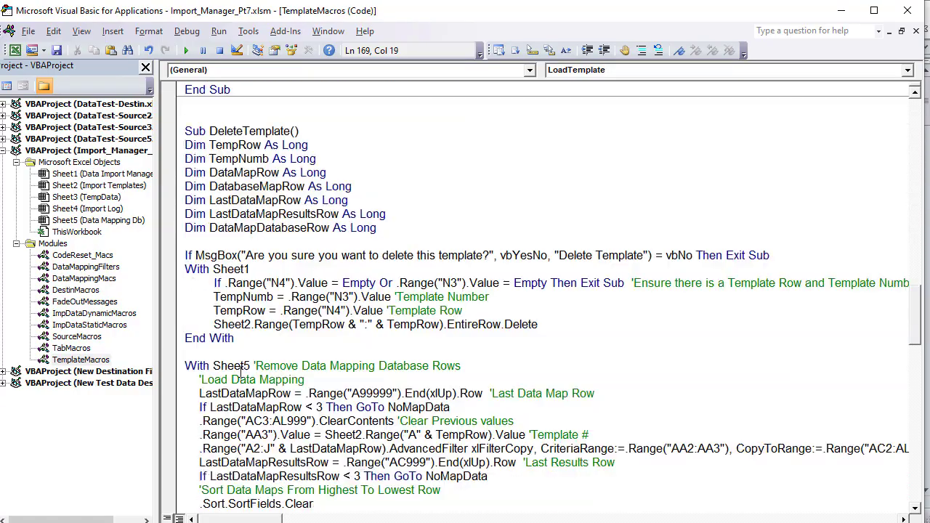
scroll(242, 372, down, 16)
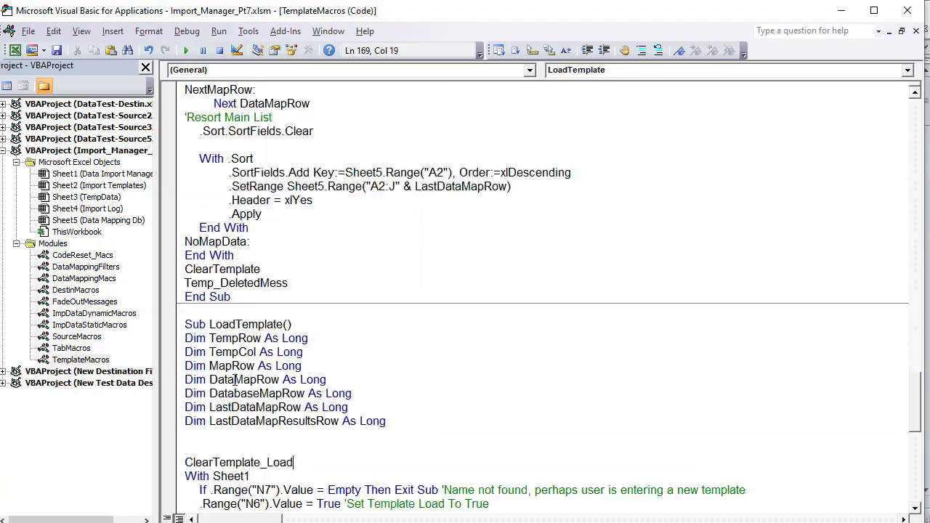
scroll(272, 269, up, 20)
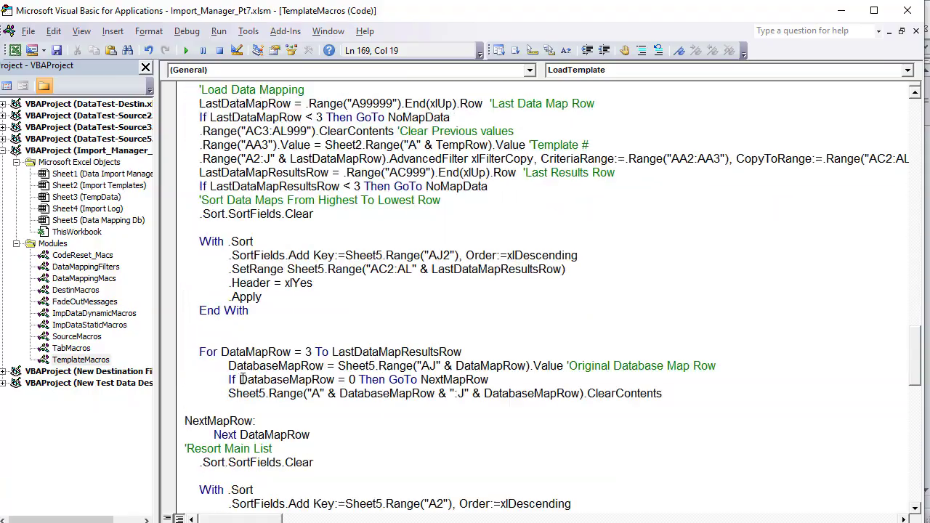
scroll(238, 383, up, 20)
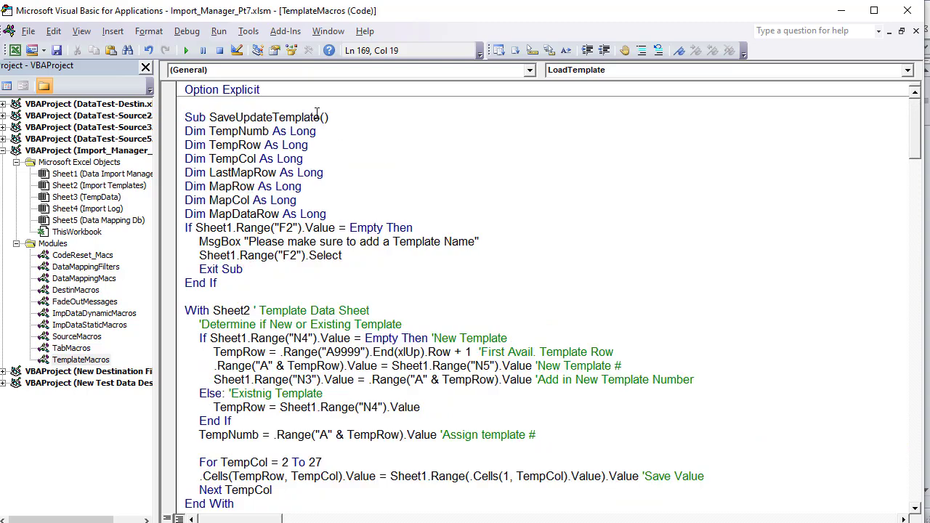
- Highlight the SaveUpdateTemplate macro name and examine its TempNumb, TempRow and TempCol variable declarations
click(318, 117)
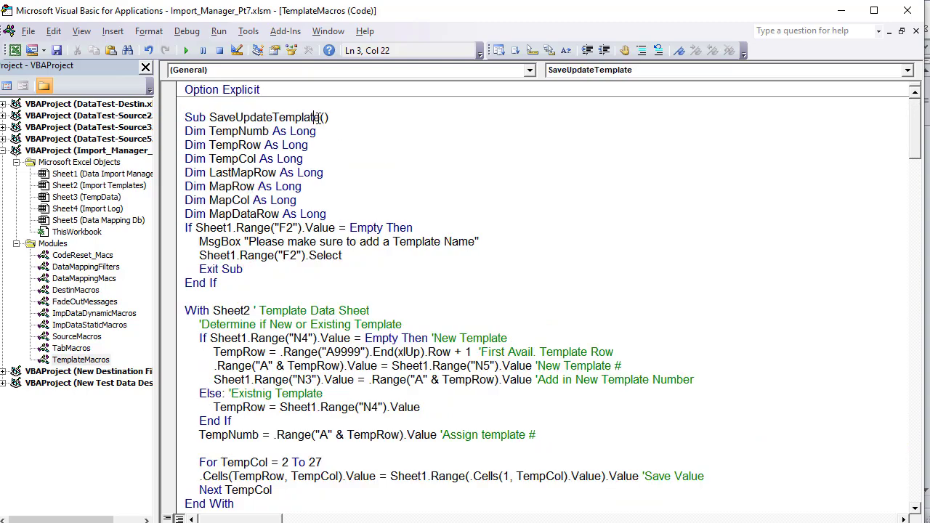
drag(320, 117, 209, 120)
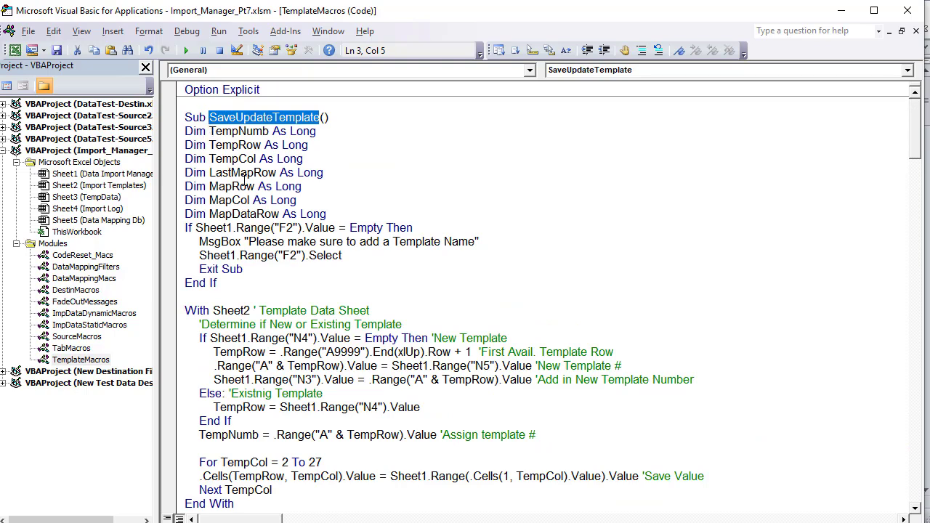
drag(151, 190, 143, 189)
drag(325, 136, 177, 132)
drag(300, 146, 181, 138)
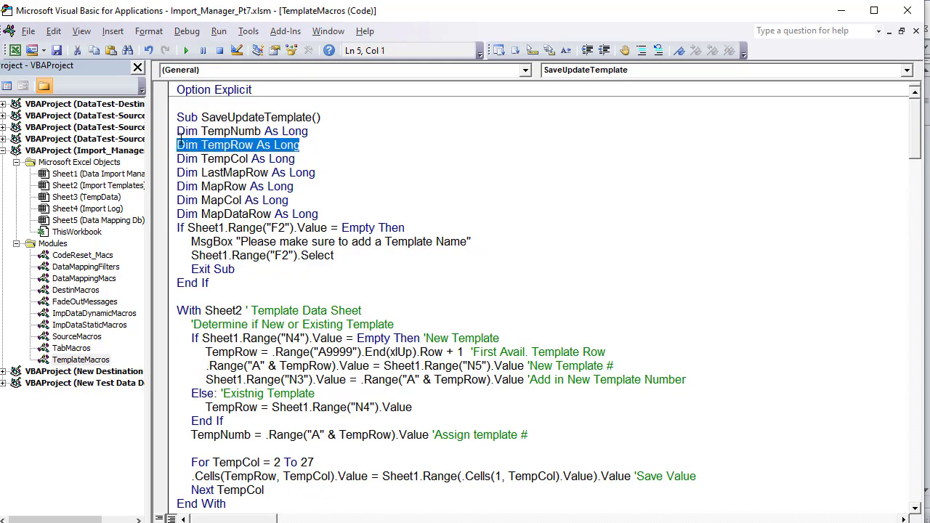
drag(308, 165, 175, 155)
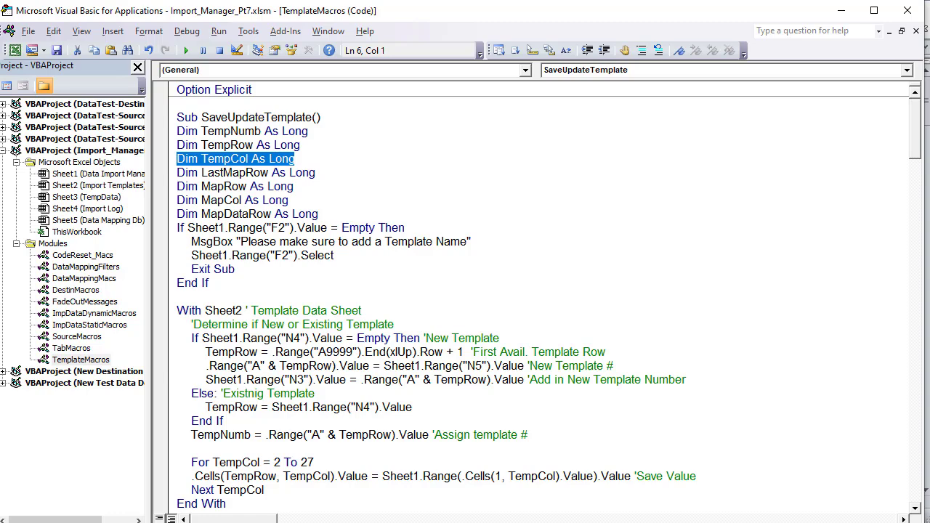
- Switch to the workbook and examine the Import Templates columns from A to AA with their row 1 cell references
key(alt+F11)
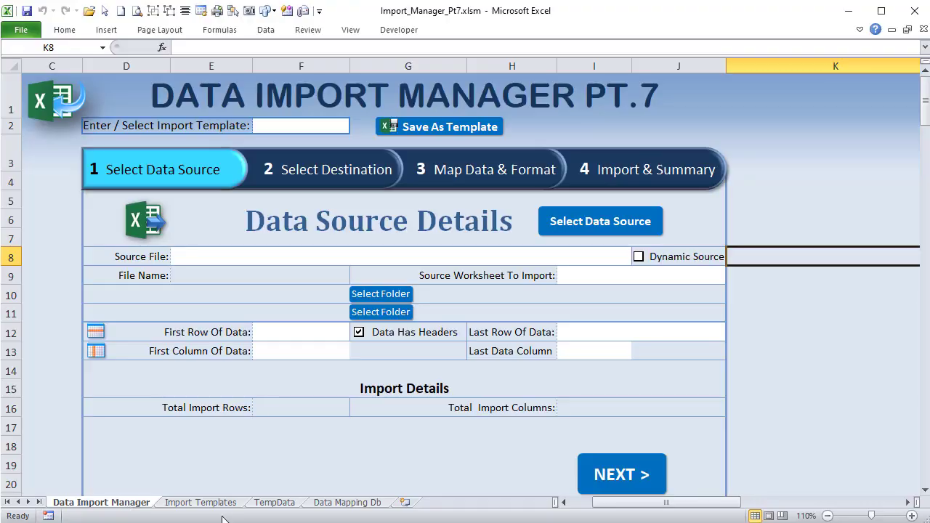
click(210, 502)
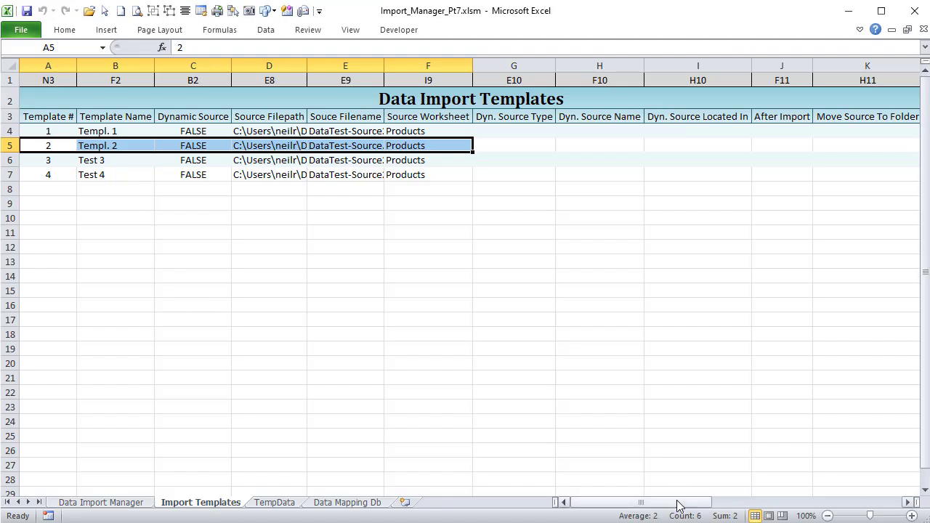
drag(50, 68, 909, 75)
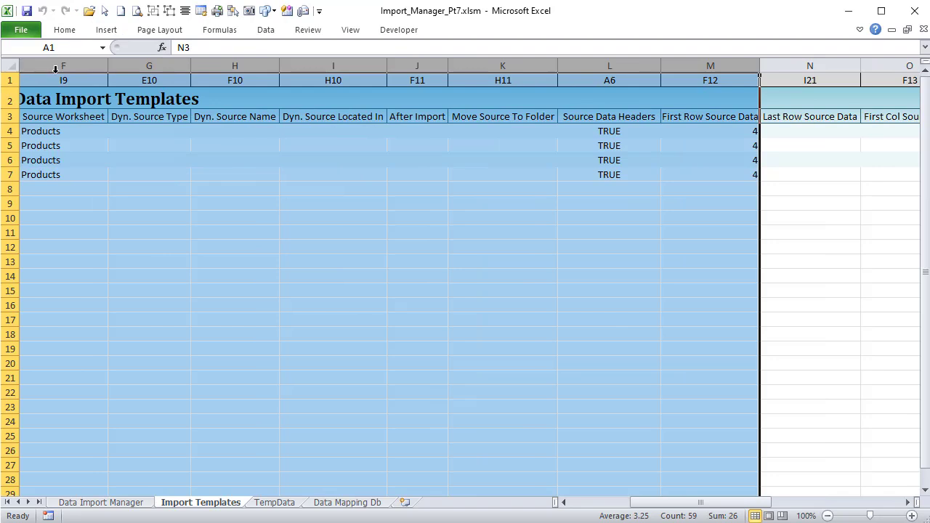
click(58, 79)
drag(703, 506, 834, 507)
click(835, 84)
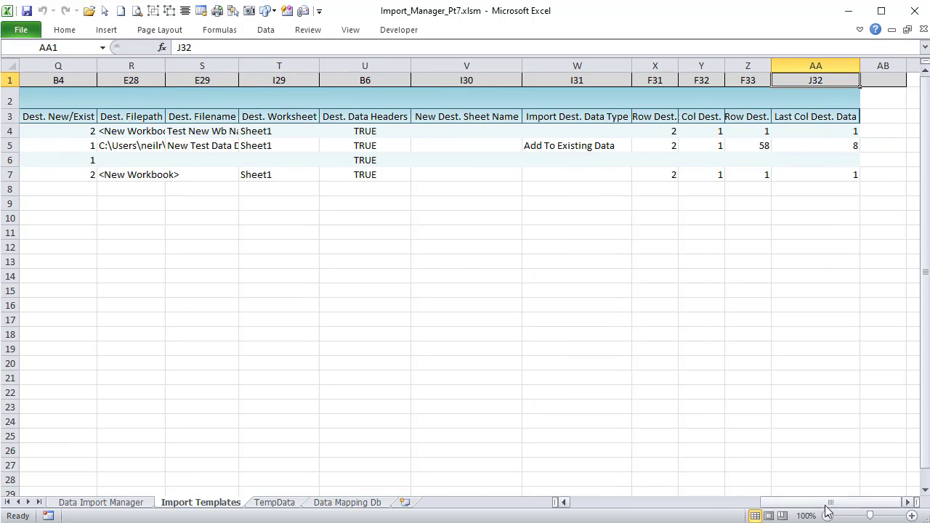
drag(828, 511, 581, 506)
- Compare the N3 and F2 references above the template number and name columns with the template field on Data Import Manager
click(30, 164)
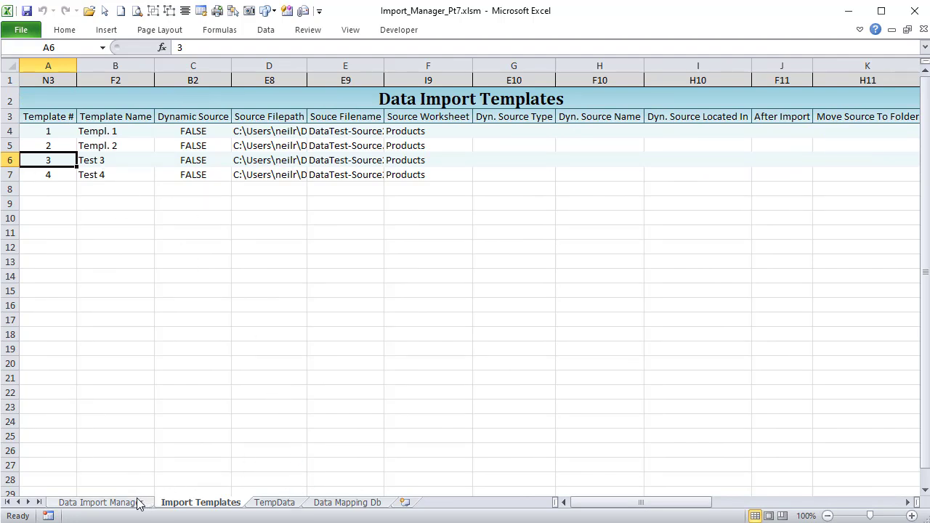
click(47, 81)
click(99, 83)
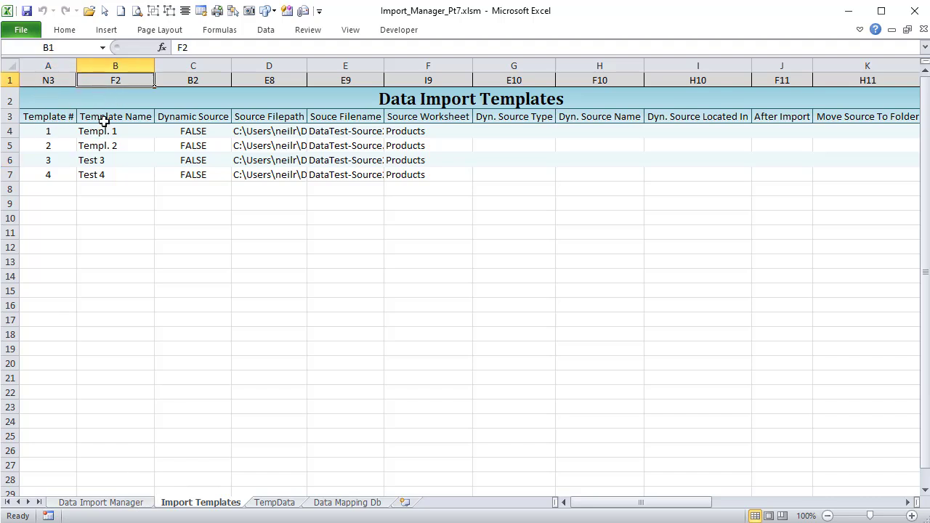
click(104, 132)
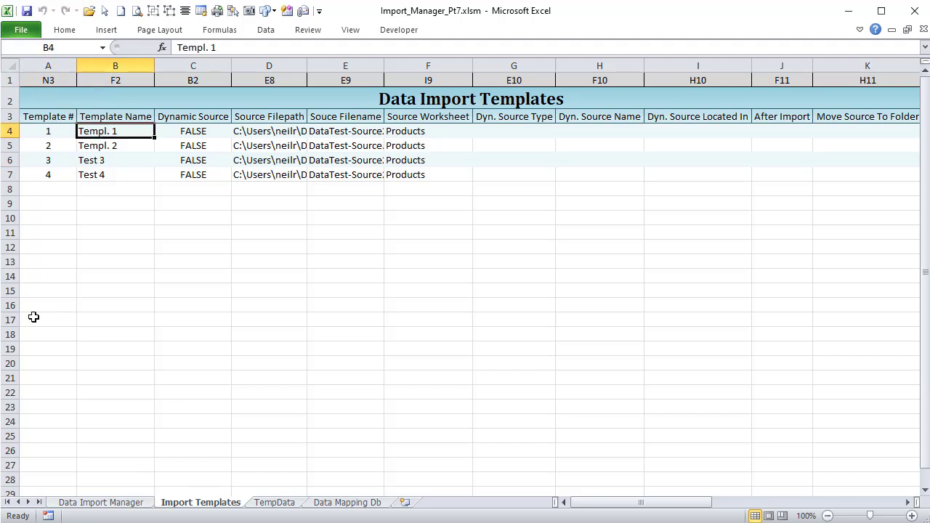
click(101, 502)
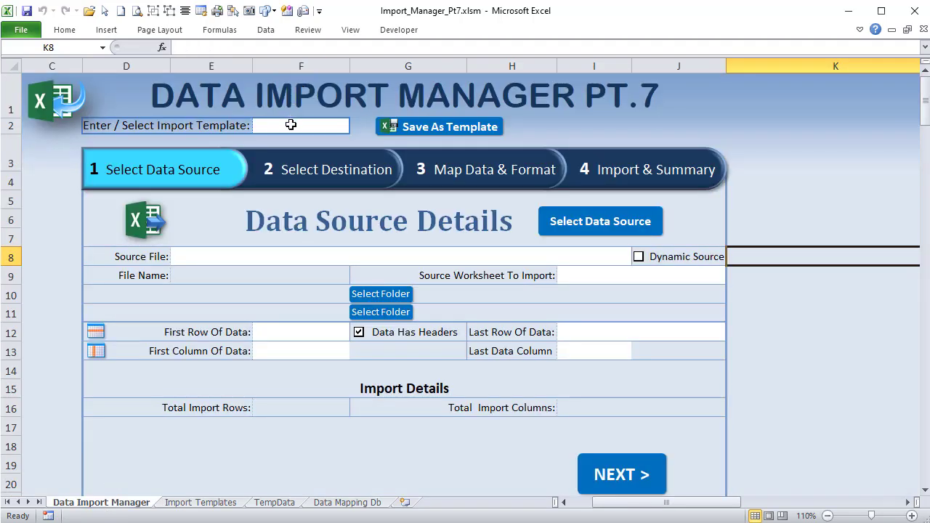
- Trace the Dynamic Source column's B2 reference on Import Templates to cell B2 on the Data Import Manager sheet
click(202, 503)
click(193, 116)
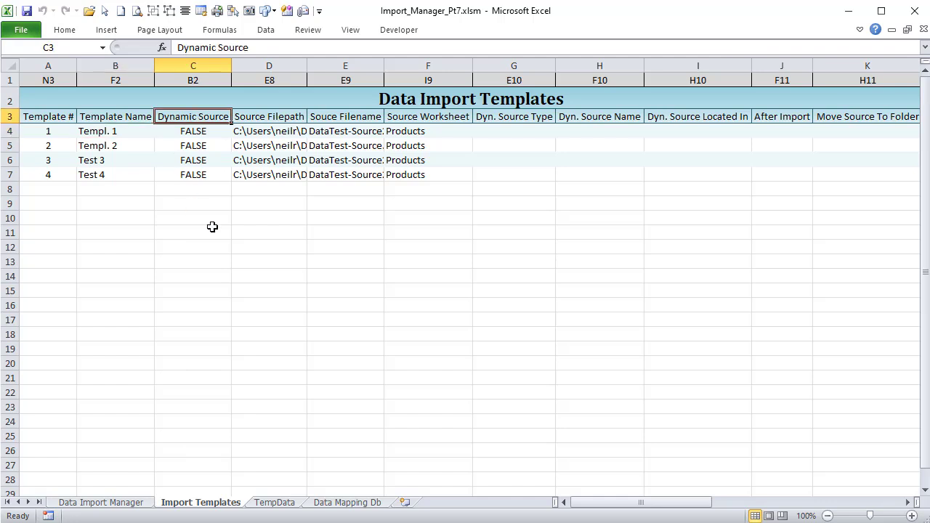
click(208, 77)
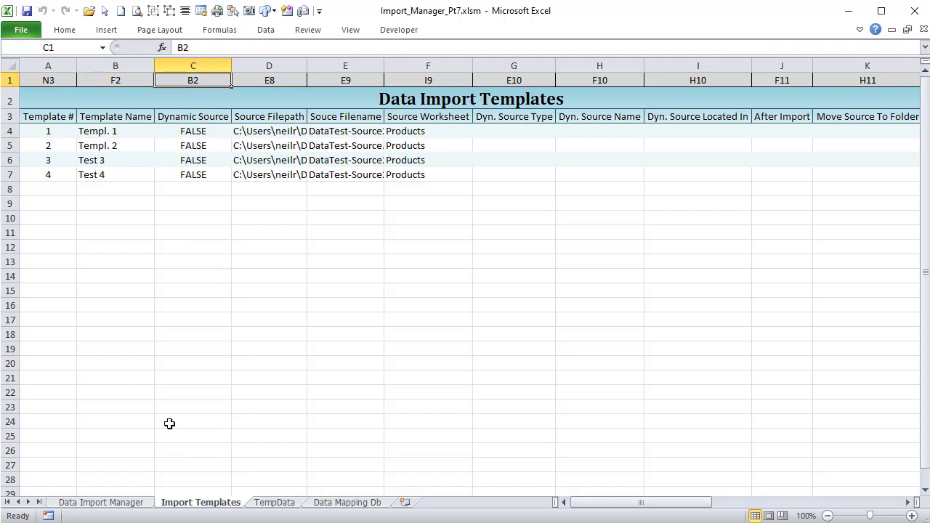
click(115, 502)
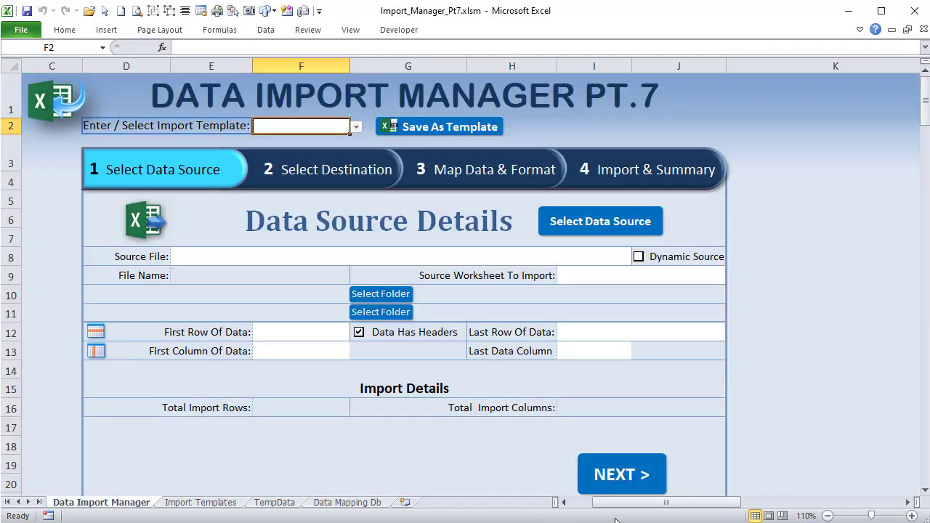
drag(621, 502, 599, 502)
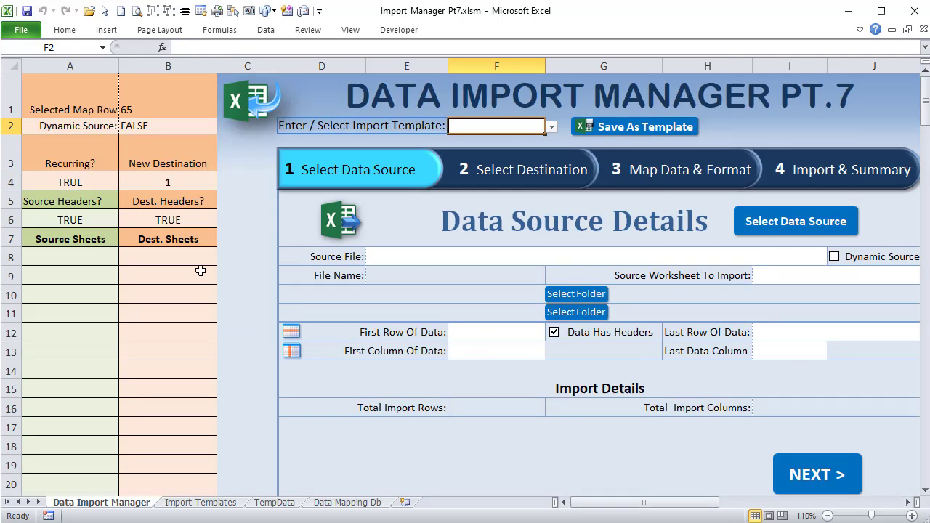
click(180, 128)
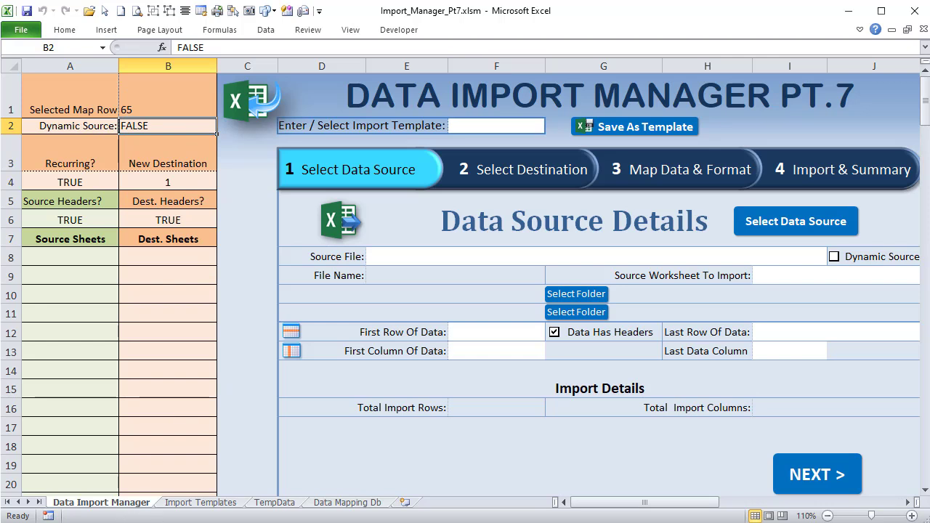
- Review the row 1 cell references on the Import Templates sheet again, starting from column A
click(203, 503)
click(45, 80)
click(163, 93)
click(65, 260)
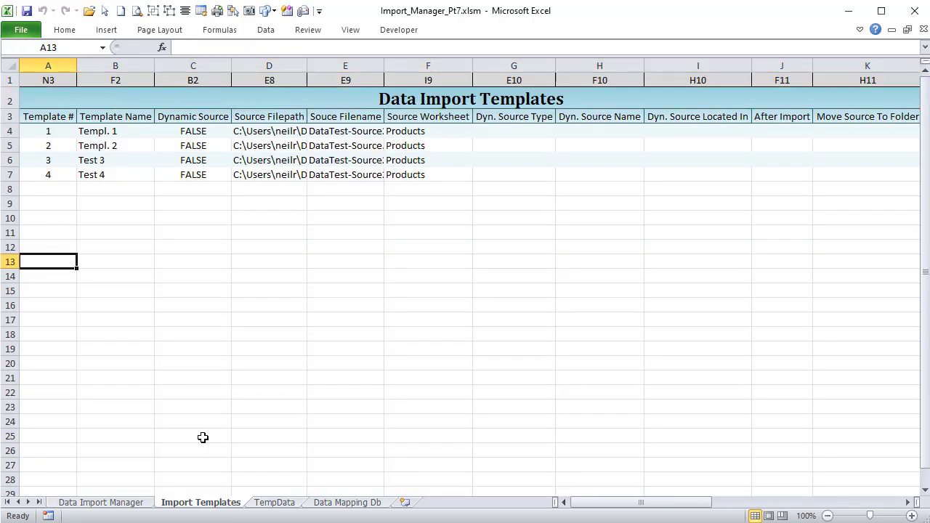
- Switch to the Visual Basic editor and highlight the LastMapRow declaration in SaveUpdateTemplate
key(alt+F11)
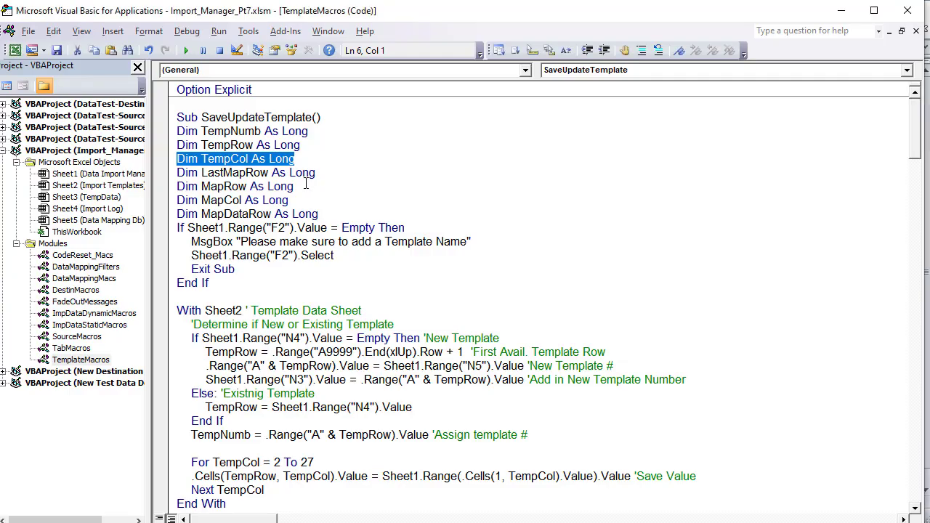
drag(322, 173, 138, 171)
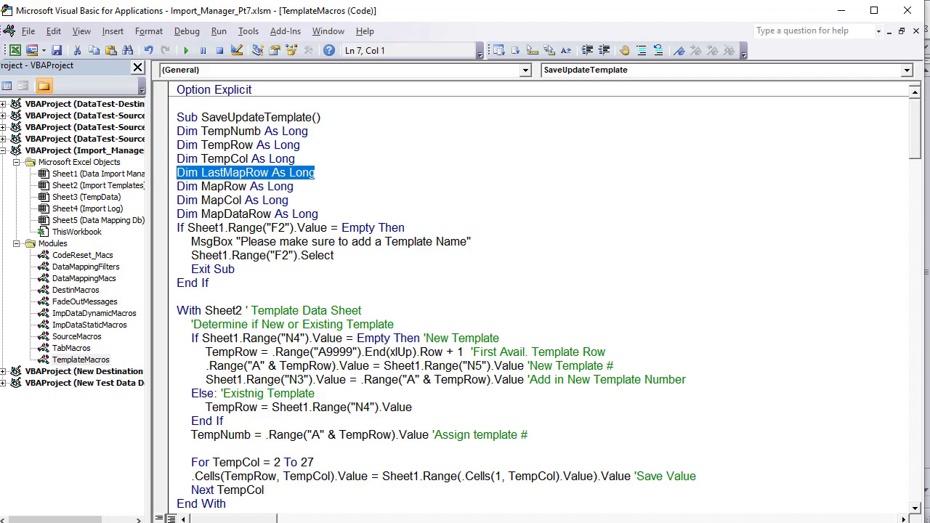
- Open the Map Data & Format stage on the Data Import Manager sheet and try to map data without a source workbook
key(alt+F11)
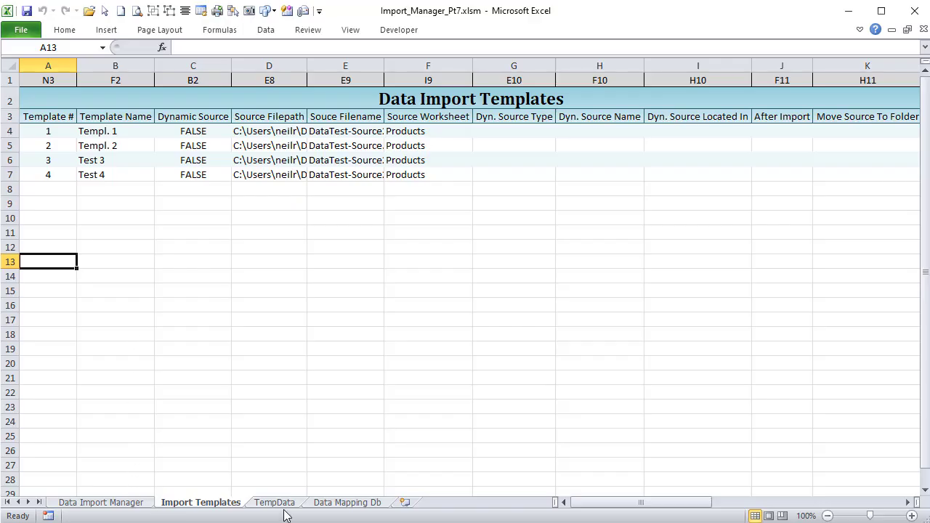
click(140, 507)
click(692, 180)
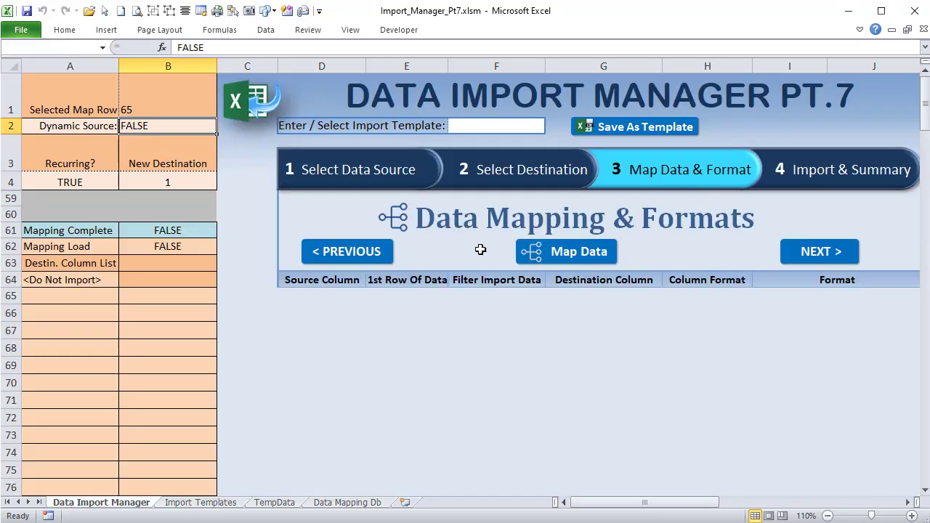
click(589, 256)
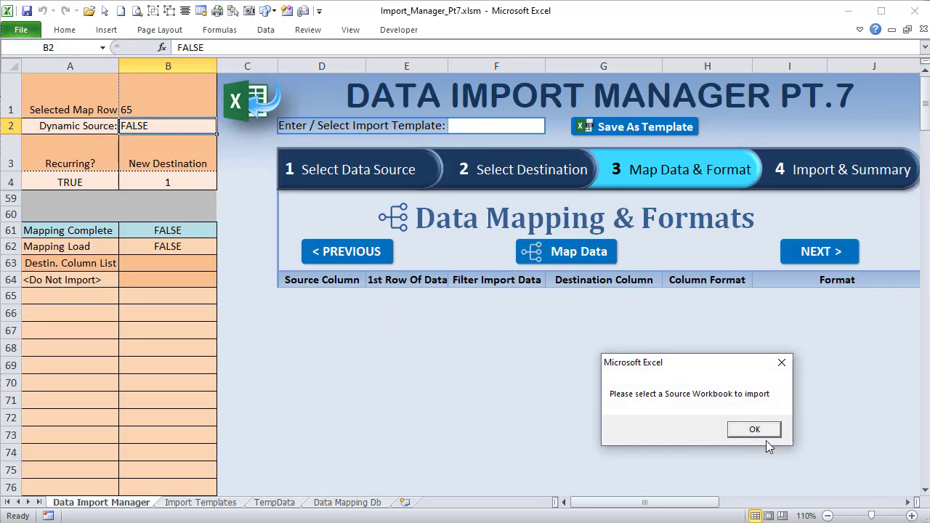
click(754, 429)
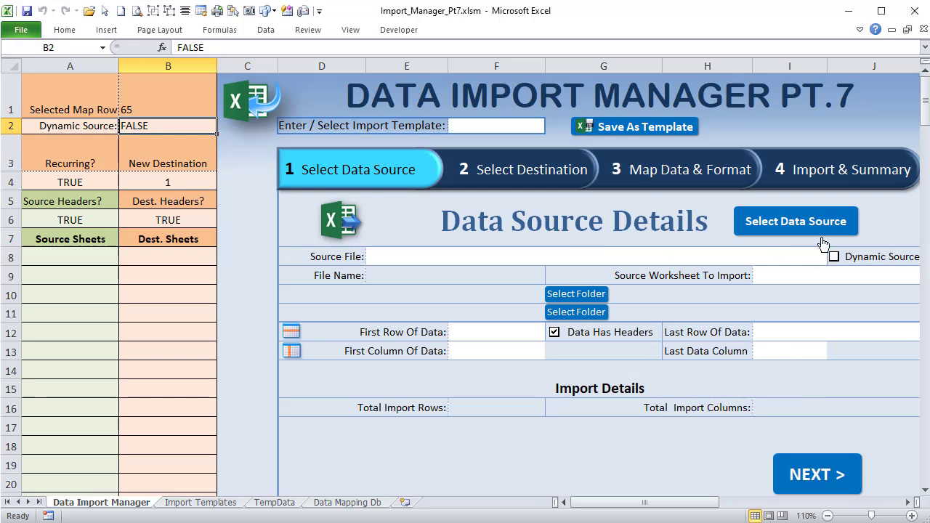
- Load the import template Templ. 1 on the Data Import Manager sheet
click(526, 125)
click(552, 126)
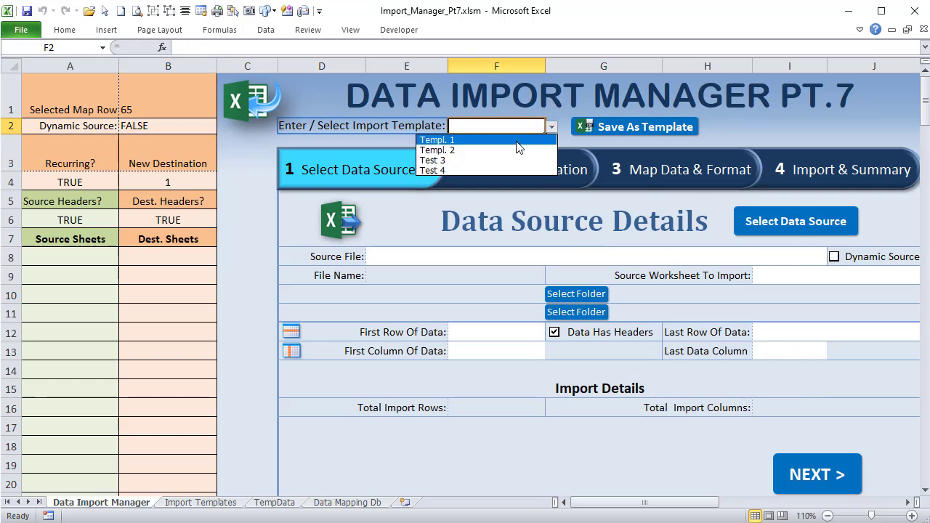
click(519, 137)
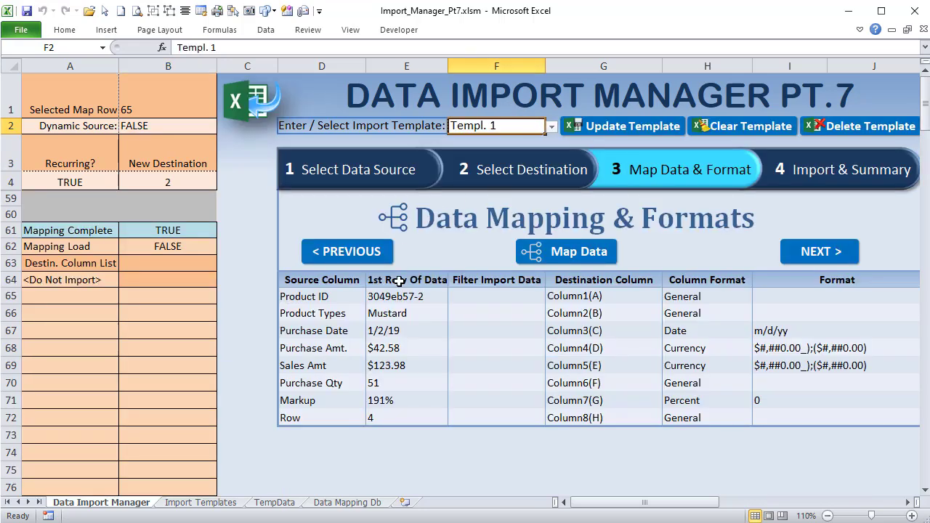
- Highlight the mapped source columns from Product ID to Row in D65:D72, and select the last mapped row's cell D72
click(304, 419)
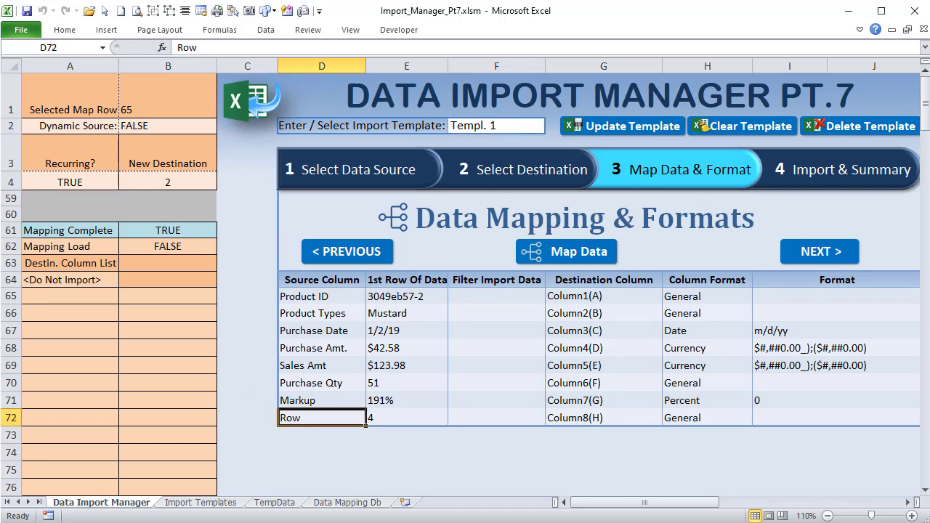
drag(596, 503, 618, 503)
drag(114, 296, 123, 411)
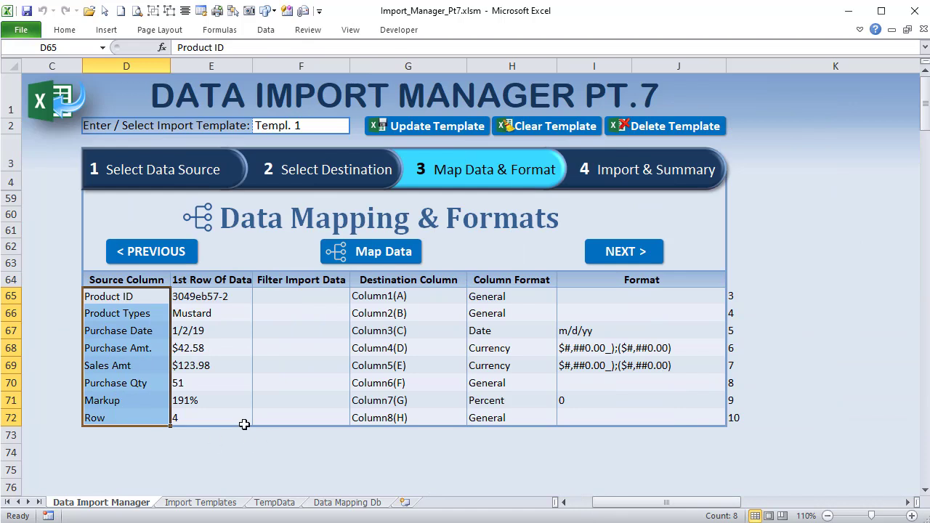
click(140, 417)
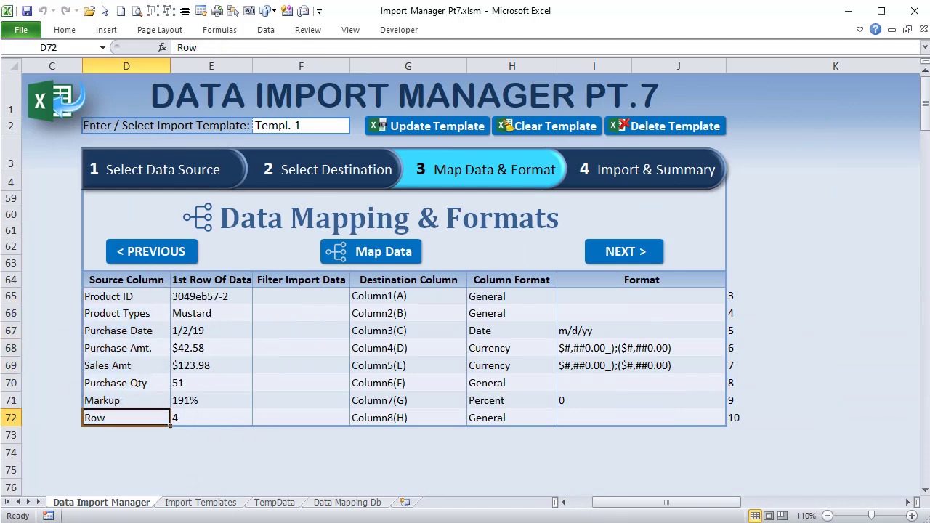
- Return to the Visual Basic editor and highlight the MapRow, MapCol and MapDataRow declarations one after another
key(alt+F11)
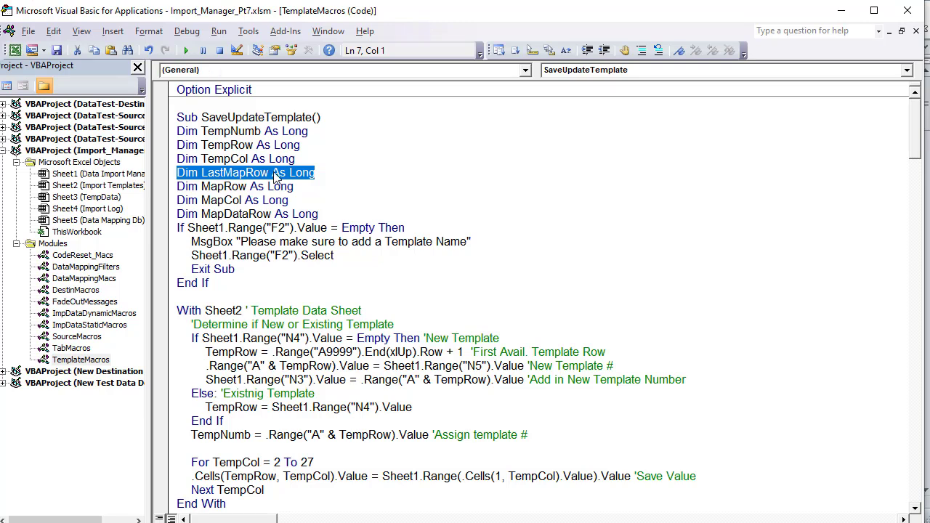
click(272, 174)
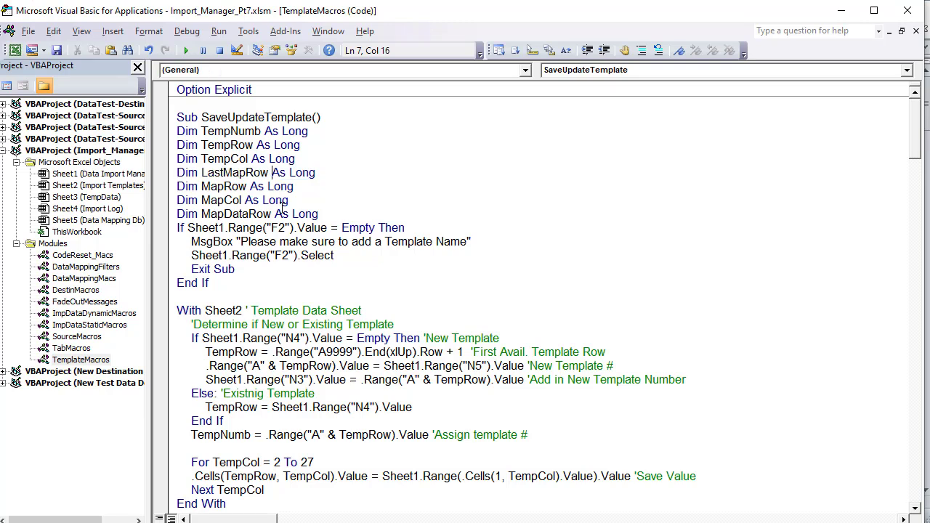
drag(302, 183, 177, 187)
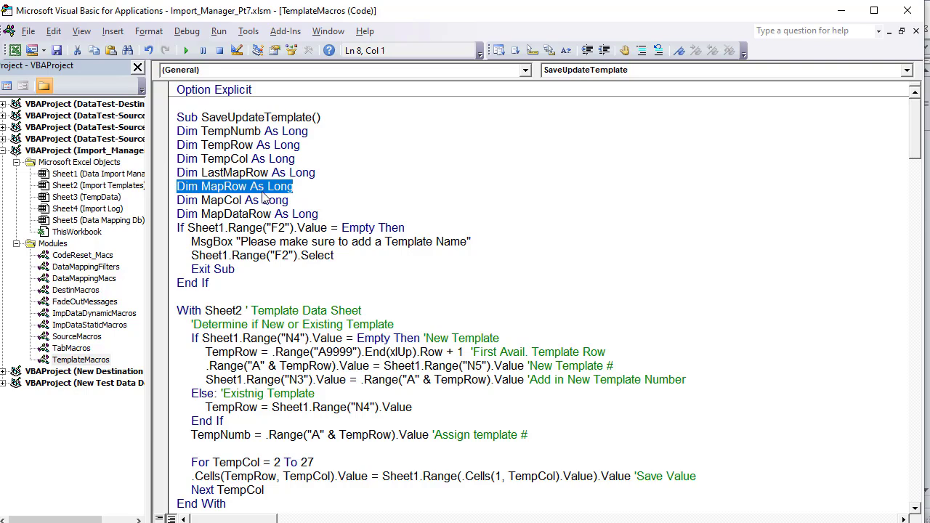
drag(294, 201, 168, 204)
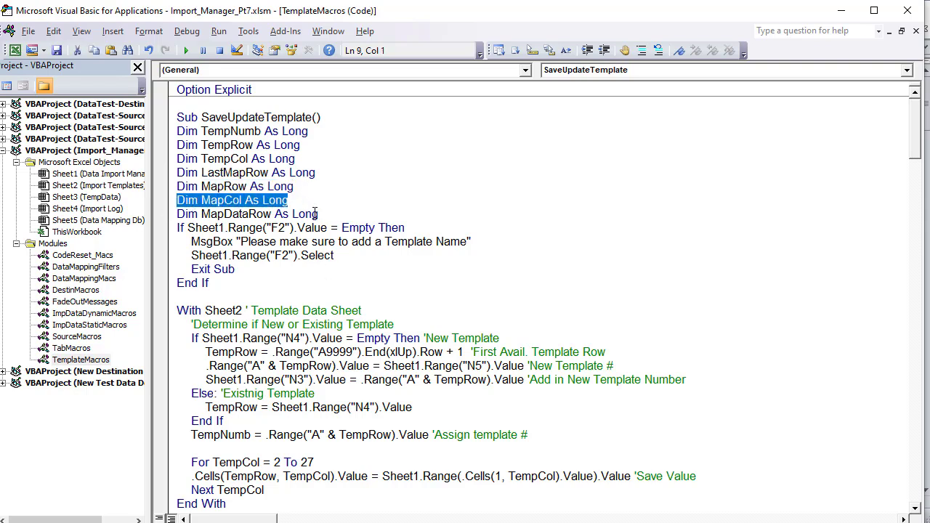
drag(320, 214, 180, 220)
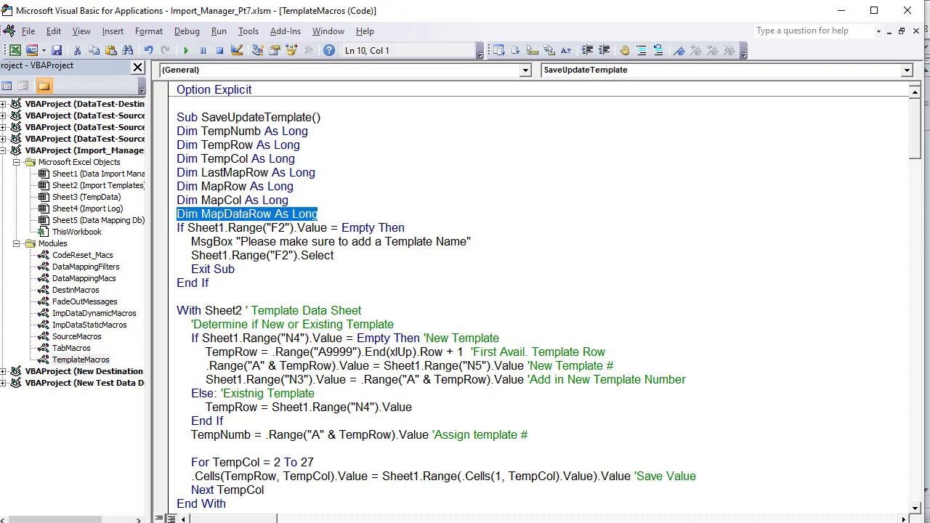
- Examine the template 1 rows in the Data Mapping Db sheet's database and return to the Data Import Manager sheet
key(alt+Tab)
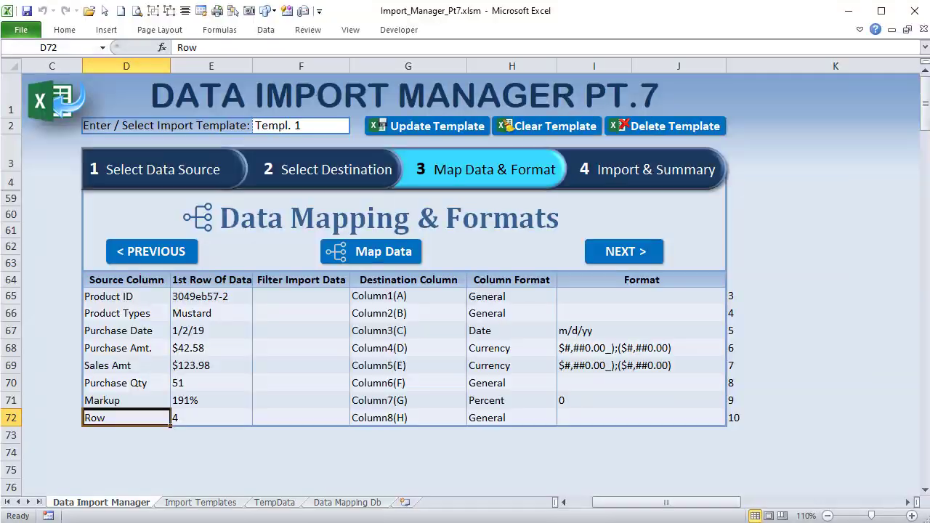
click(349, 502)
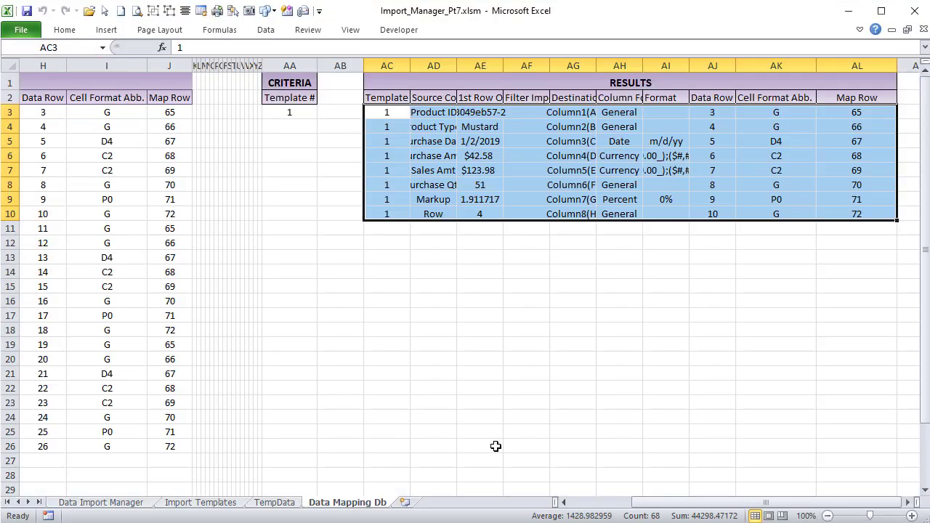
click(683, 503)
drag(683, 507, 560, 509)
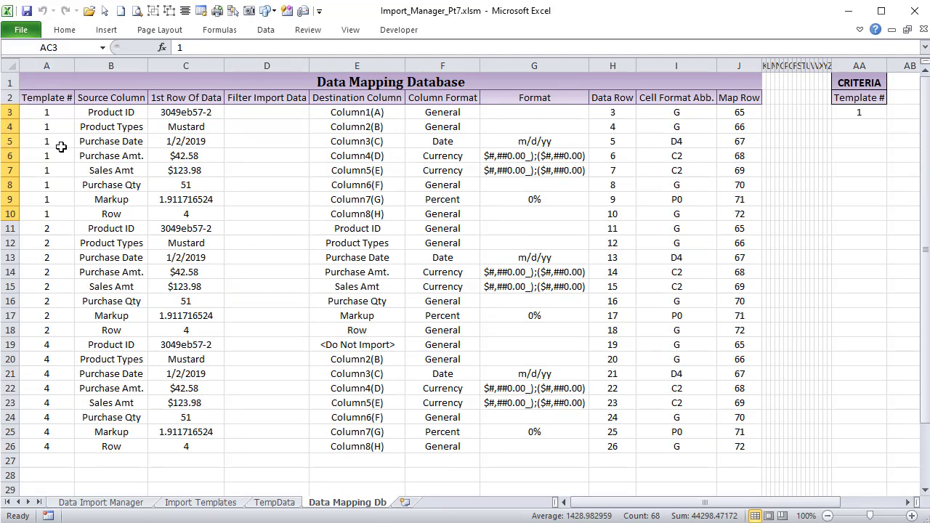
click(7, 112)
click(9, 141)
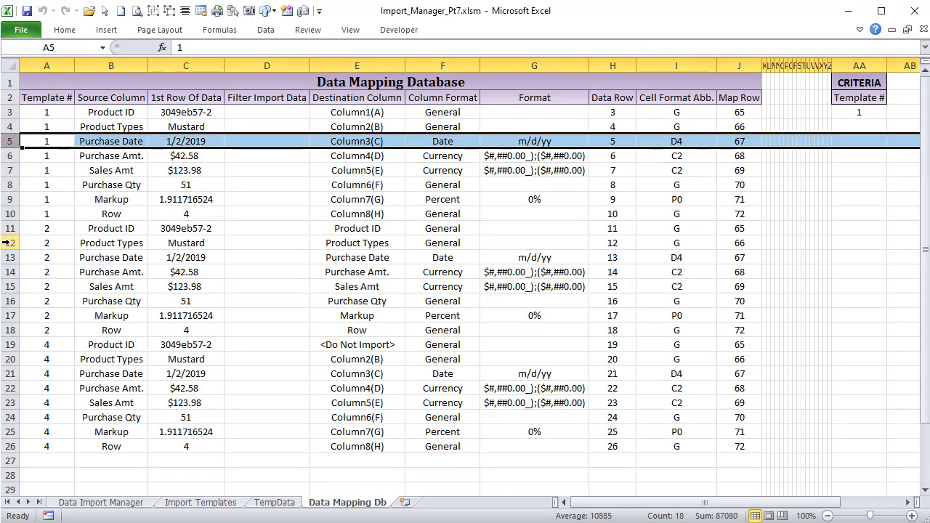
click(94, 503)
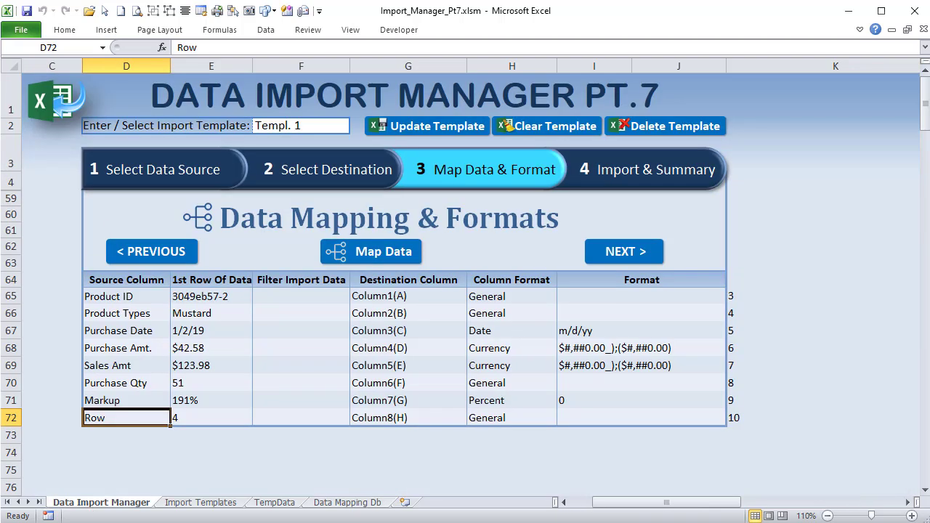
- Insert a blank line after the MapDataRow declaration in the SaveUpdateTemplate code
key(alt+F11)
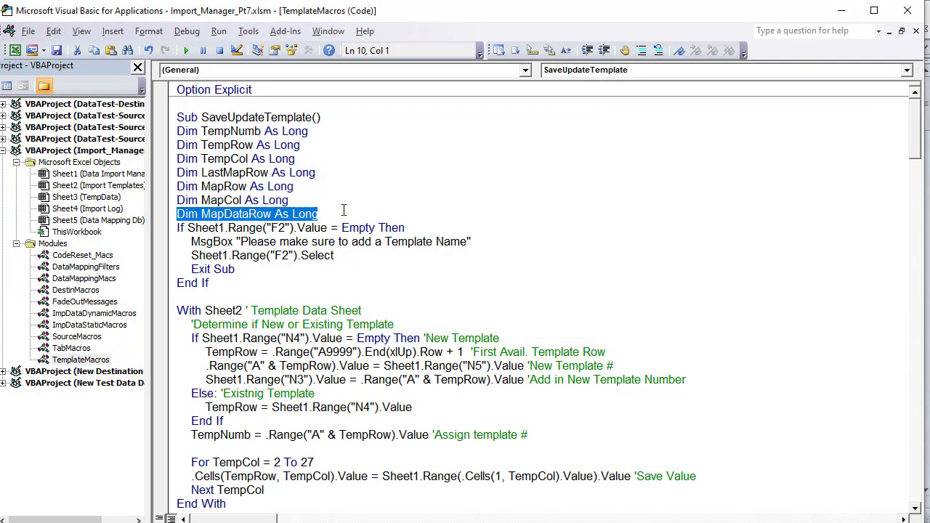
click(344, 210)
key(Return)
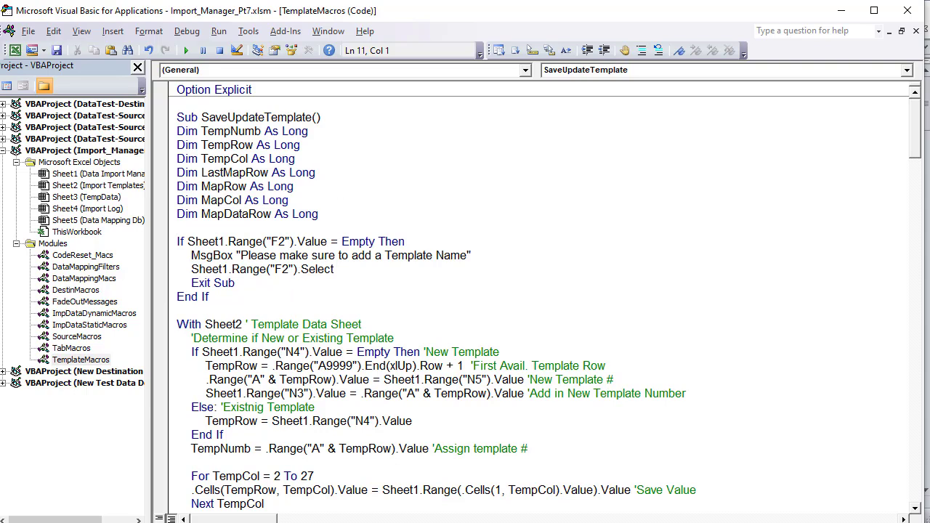
- Clear the loaded Templ. 1 template and try to save a template with the name in F2 left empty
key(alt+F11)
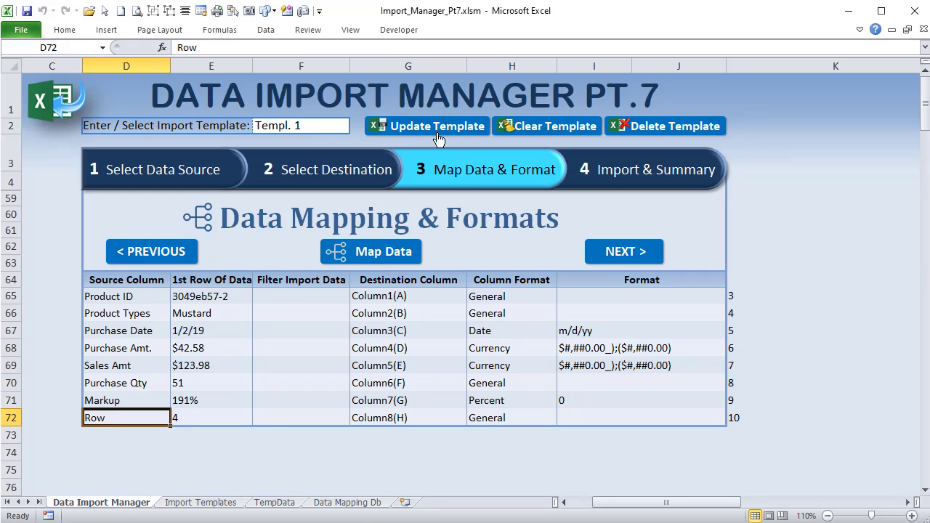
click(331, 122)
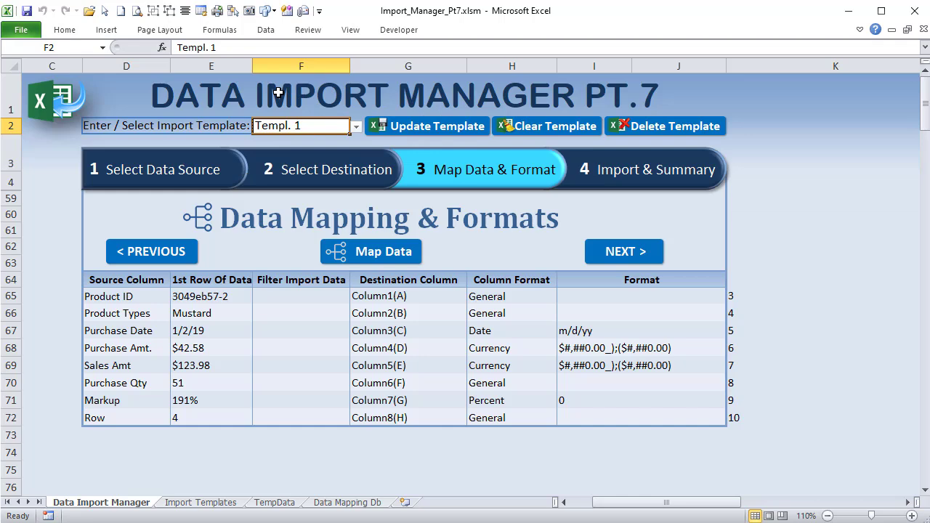
click(567, 127)
click(429, 127)
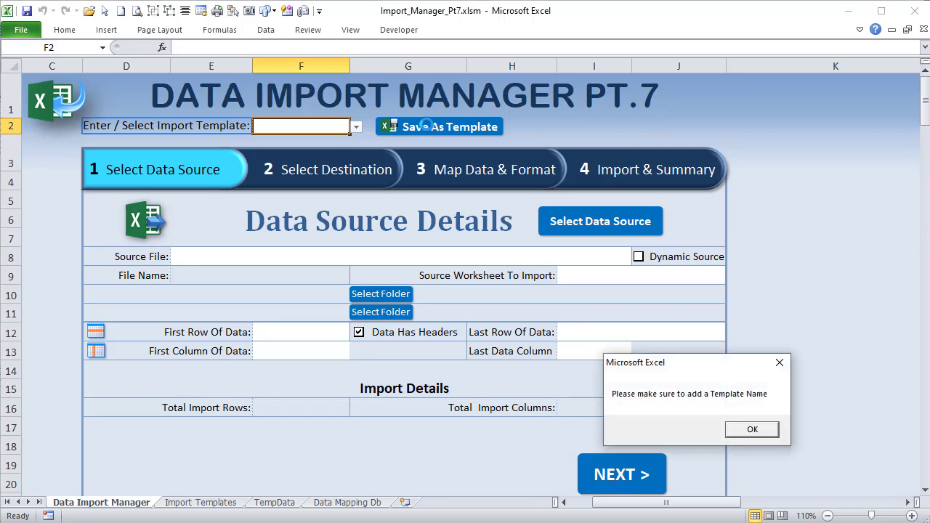
drag(660, 369, 302, 187)
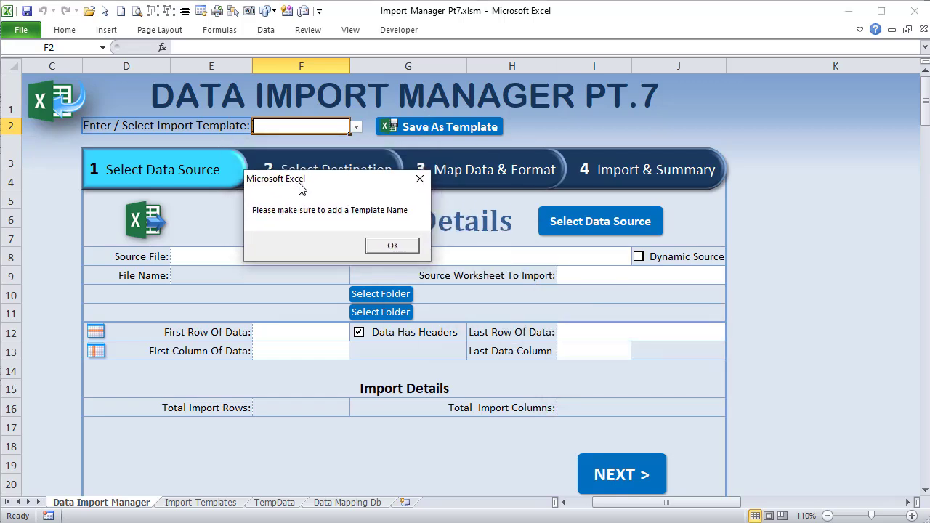
click(392, 246)
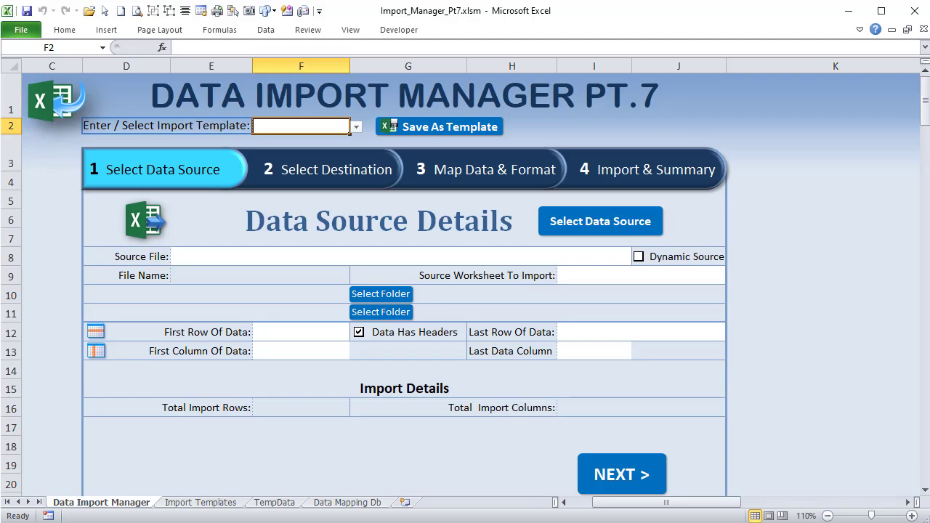
- Go through the empty template name check in SaveUpdateTemplate, highlighting the F2 condition, message, cell selection and Exit Sub lines
key(alt+F11)
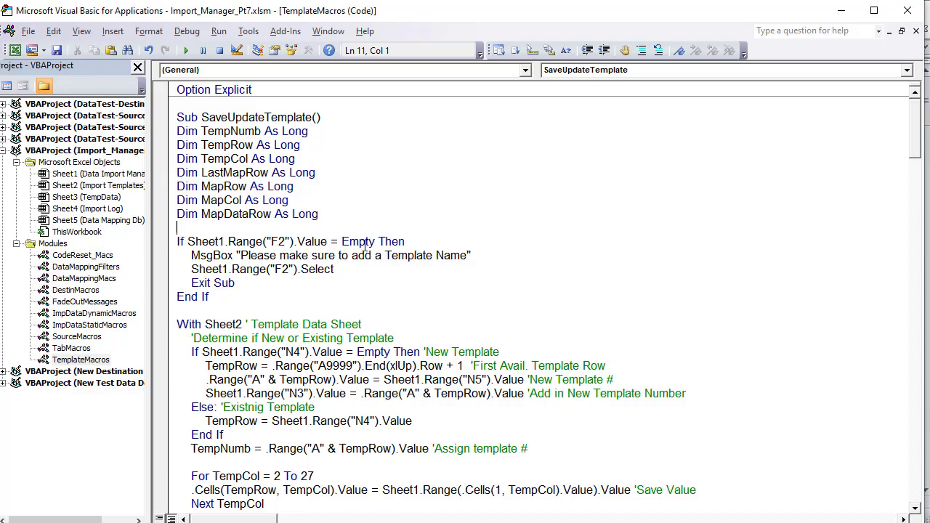
drag(379, 242, 186, 242)
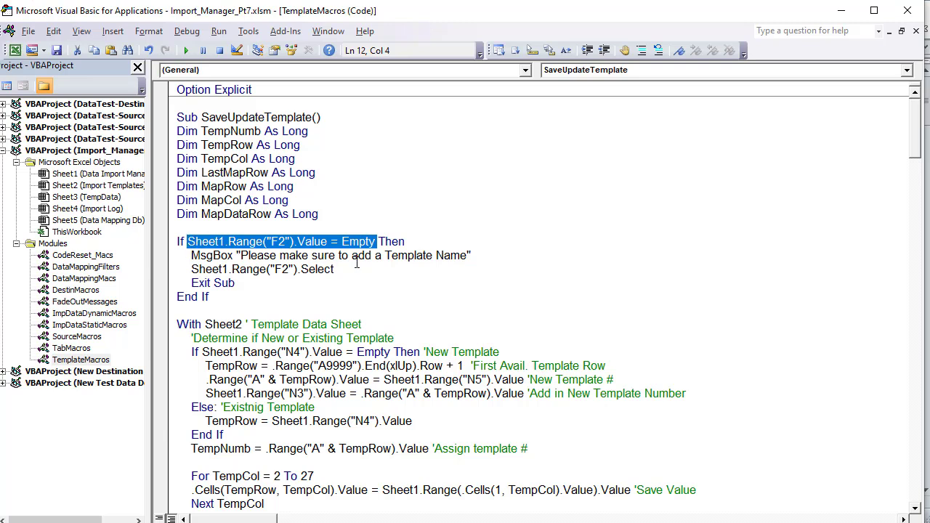
drag(497, 264, 160, 255)
click(257, 288)
drag(359, 269, 190, 271)
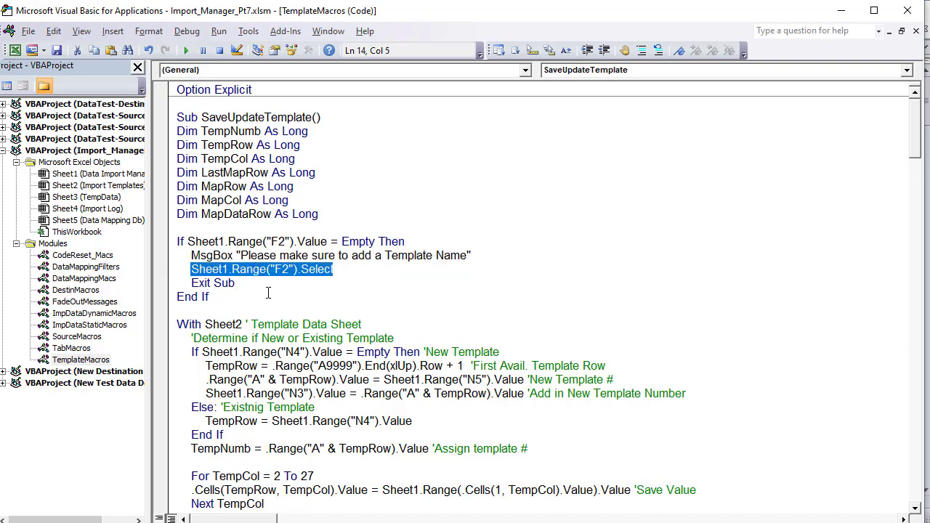
drag(263, 295, 187, 283)
click(218, 302)
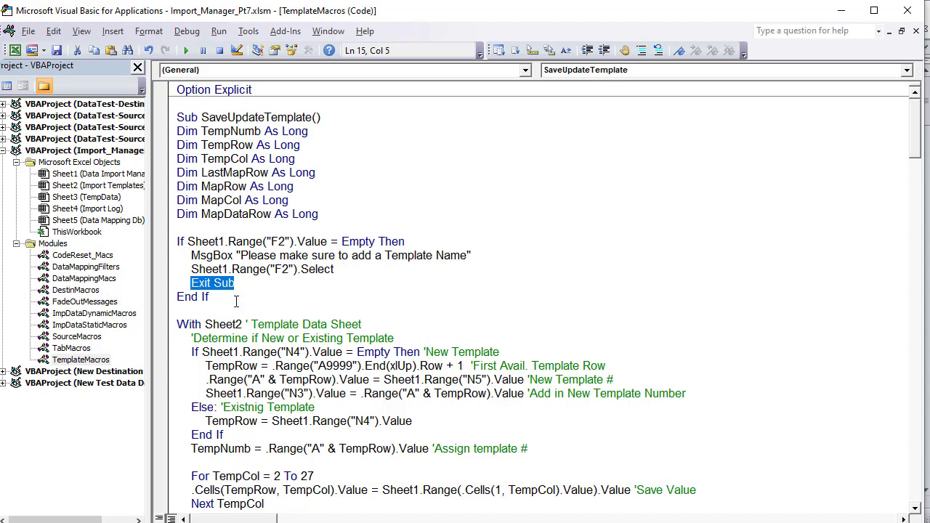
- Match the With Sheet2 block to the Import Templates sheet in the project and place the cursor at its first TempRow line
scroll(226, 270, down, 2)
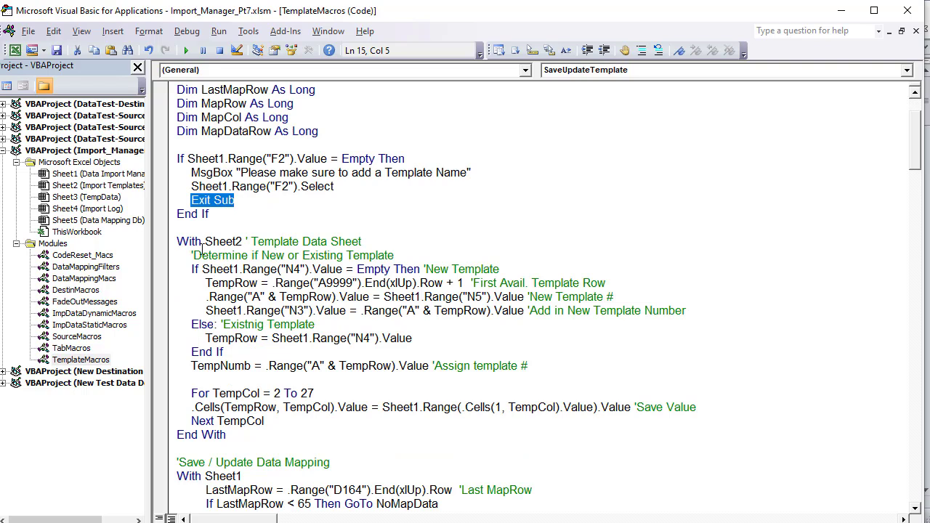
click(73, 186)
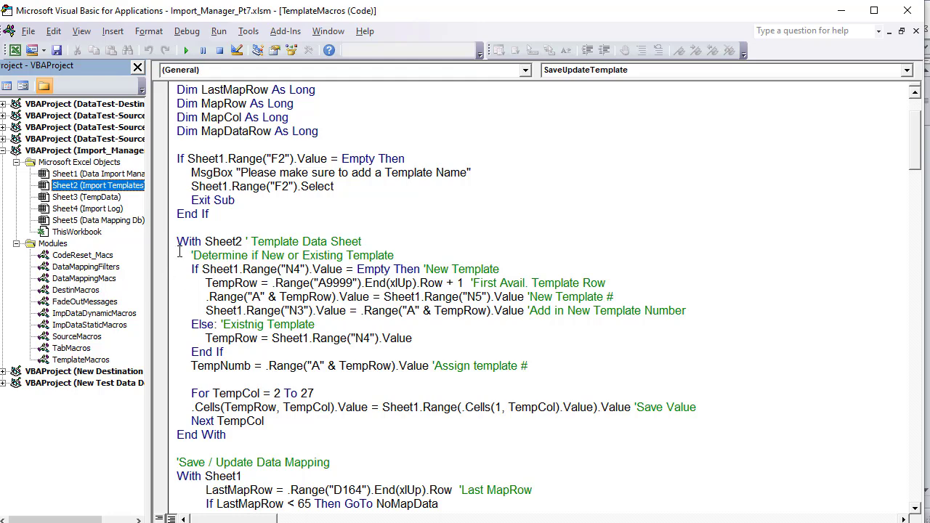
click(195, 285)
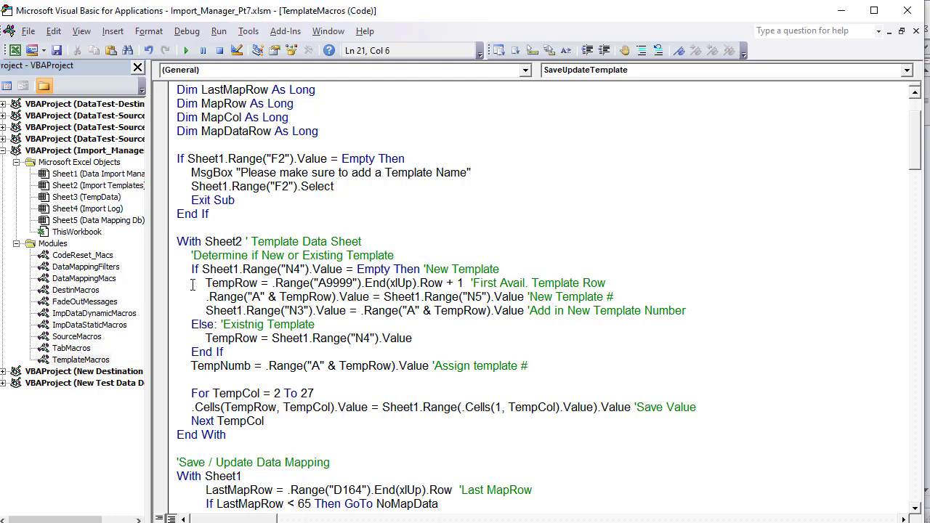
- Highlight the SaveUpdateTemplate procedure name at the start of the module and return to the With Sheet2 block
scroll(193, 285, down, 1)
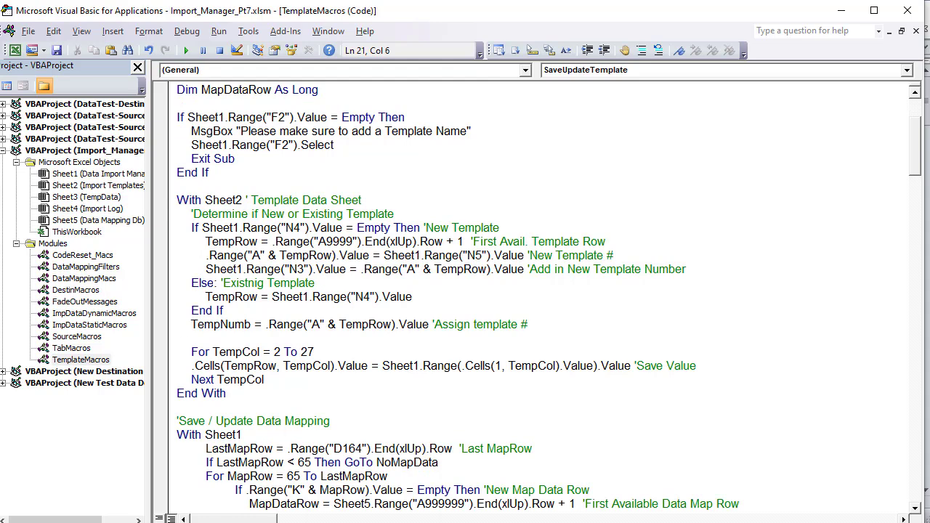
scroll(292, 149, up, 3)
drag(311, 109, 249, 117)
drag(317, 117, 198, 118)
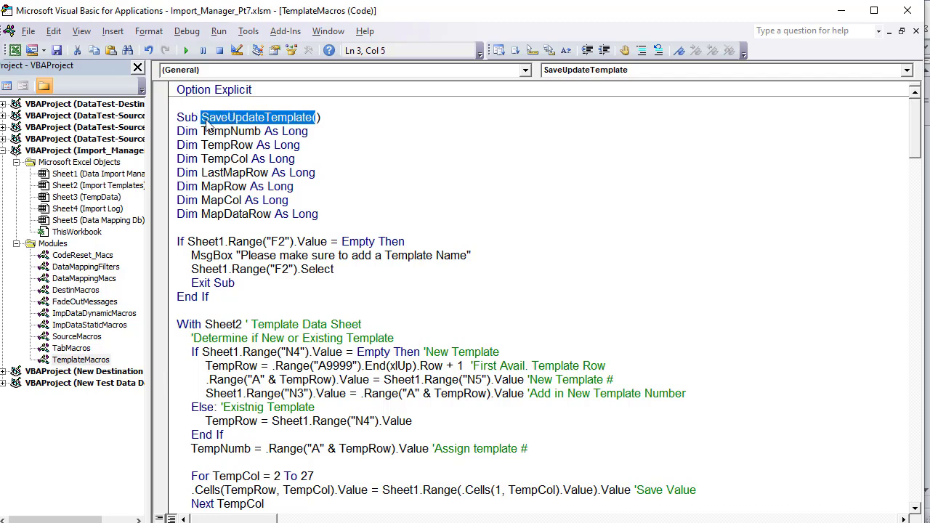
scroll(221, 159, down, 2)
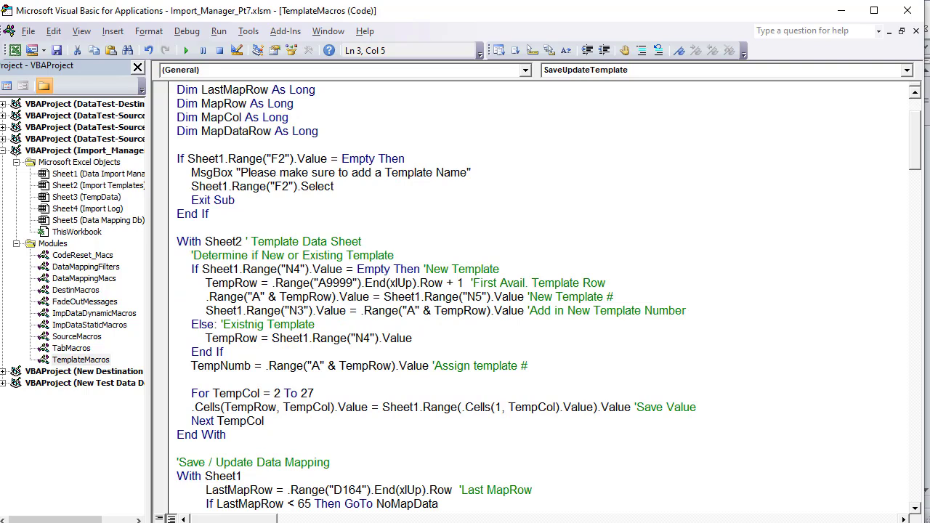
- Switch to the workbook and inspect cells N3 and N4 under Import Template Details, including the N3 reference in N4's MATCH formula
key(alt+F11)
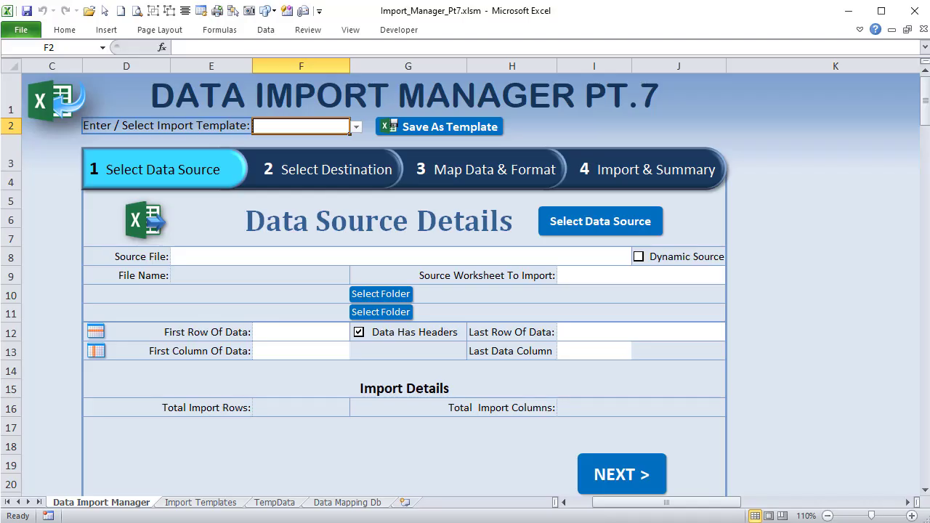
drag(674, 501, 738, 503)
click(592, 149)
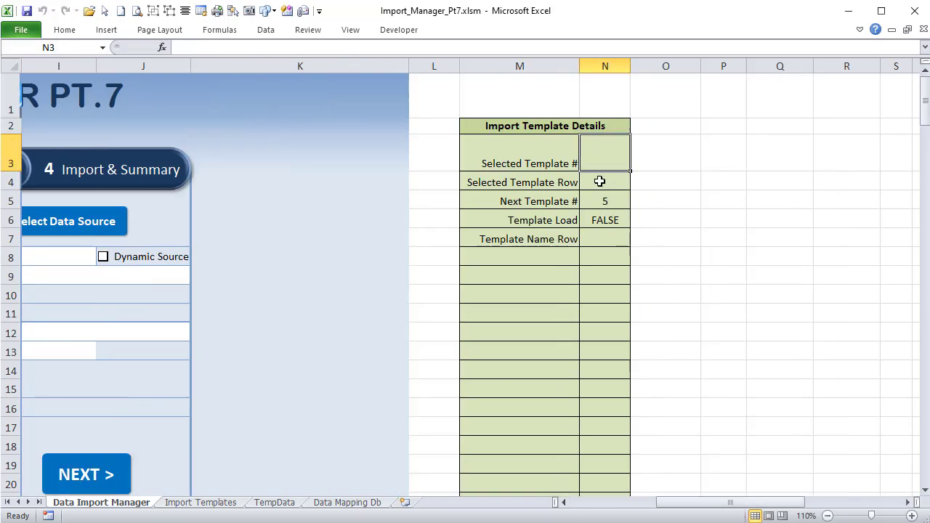
click(598, 180)
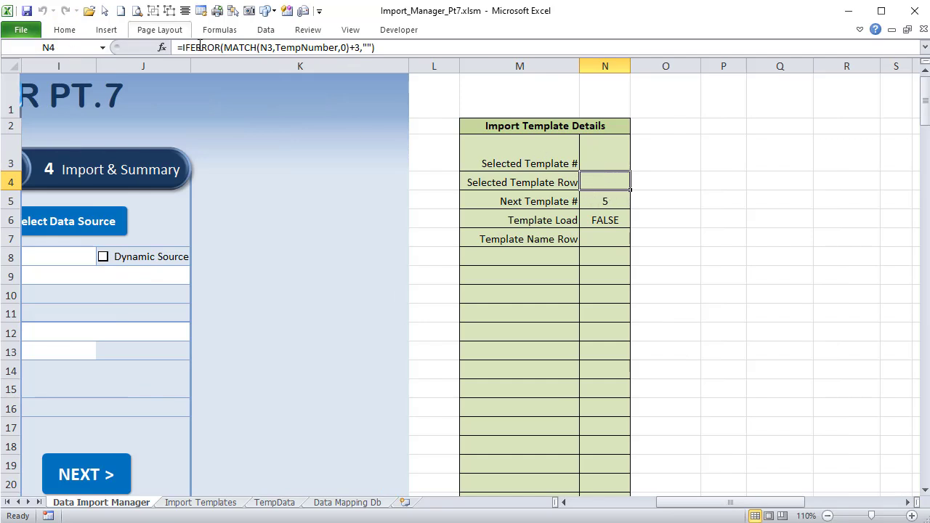
click(271, 48)
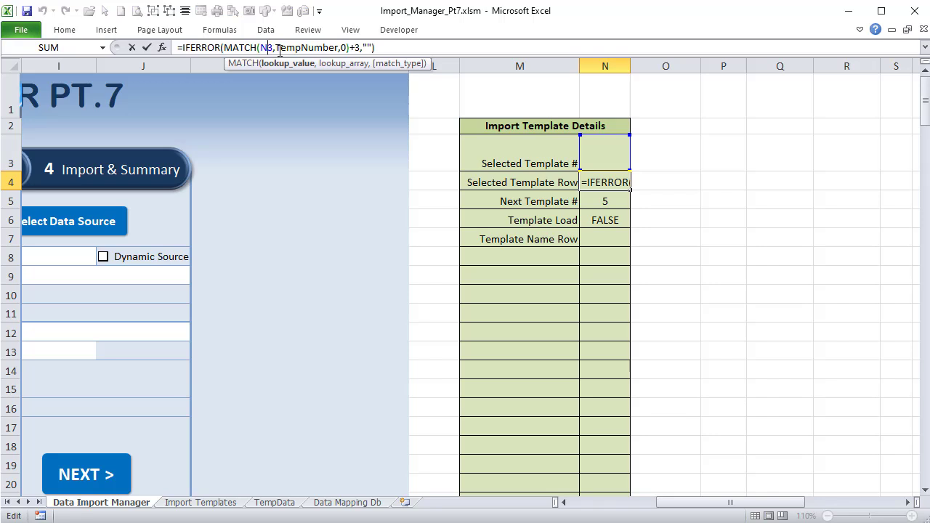
key(Return)
- Enter 2 as the Selected Template # in N3 to test the row formula, and clear the cell again
click(588, 151)
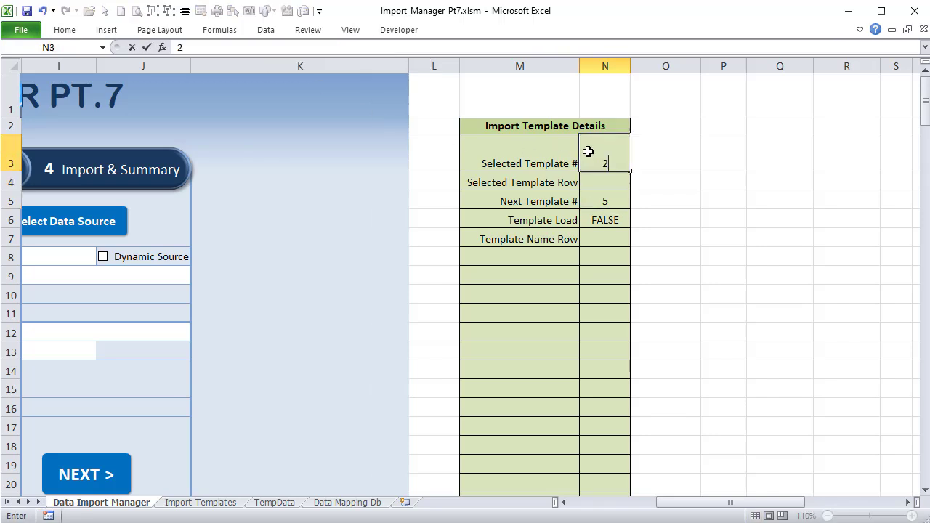
text(2)
key(Return)
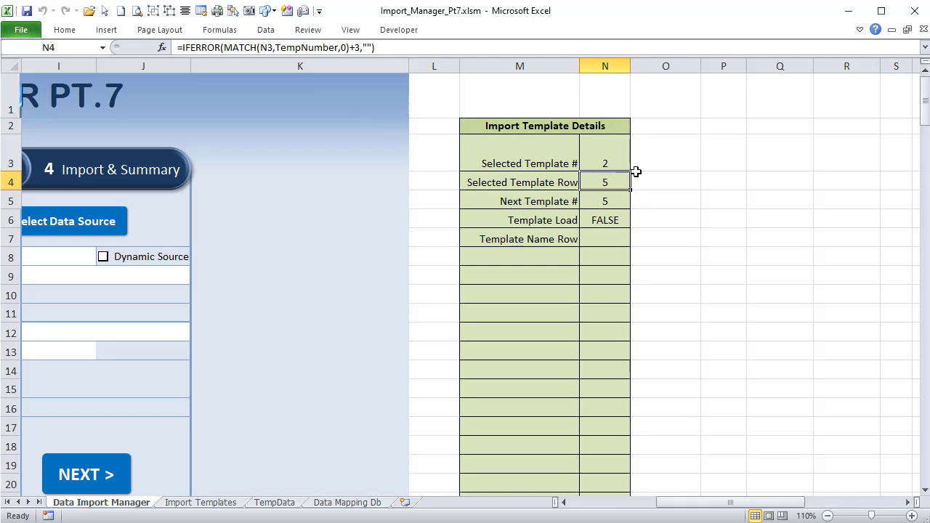
click(597, 152)
key(Delete)
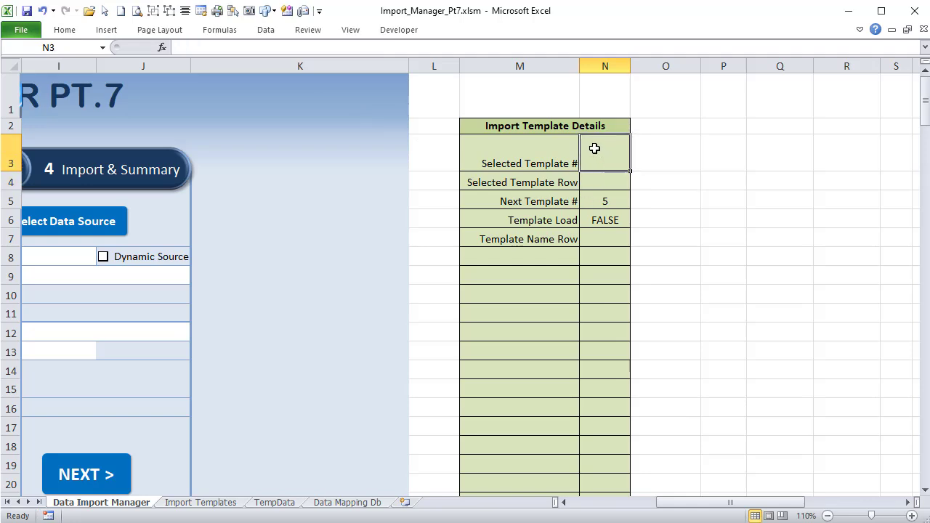
- Load the Templ. 1 import template through cell F2 of the Data Import Manager sheet
mouse_move(764, 506)
mouse_down()
mouse_move(715, 512)
mouse_move(765, 509)
mouse_up()
drag(712, 504, 657, 508)
click(247, 125)
click(295, 127)
click(277, 138)
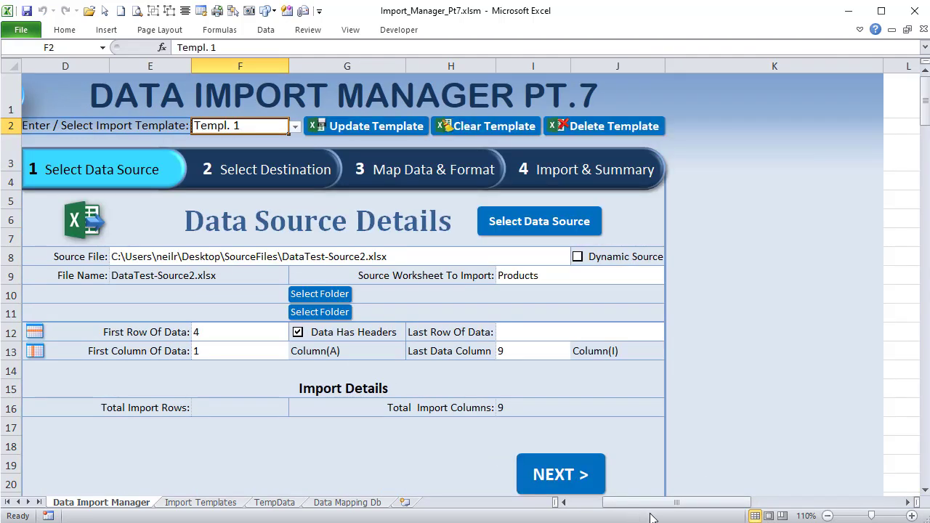
- Compare the Selected Template # in N3 with the Selected Template Row in N4 for the loaded template
drag(658, 509, 734, 516)
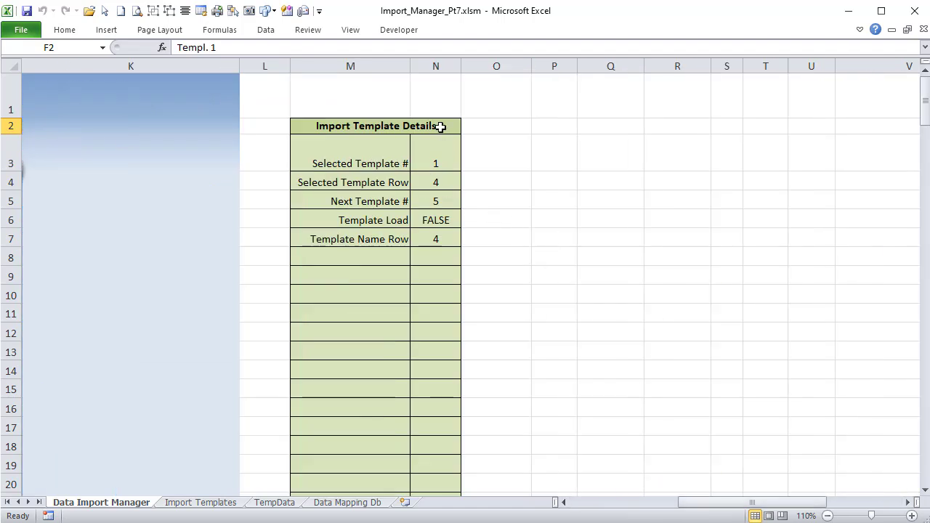
click(447, 184)
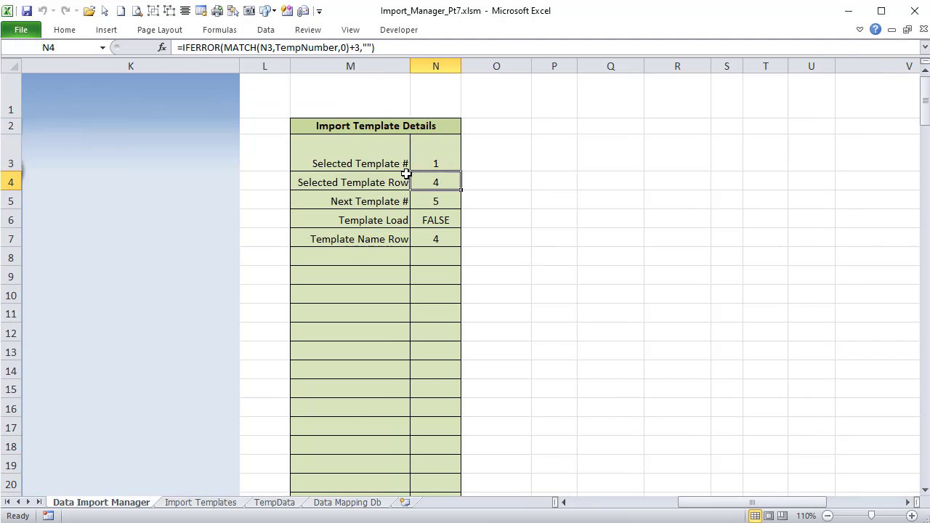
click(434, 153)
click(432, 181)
- Check template rows 7 and 4 on the Import Templates sheet and return to cell N3 on the Data Import Manager sheet
click(197, 502)
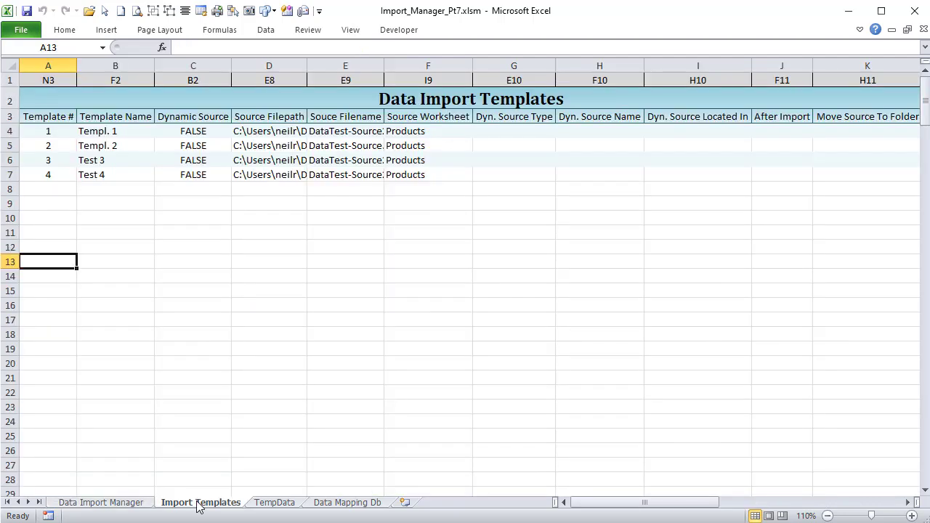
click(8, 175)
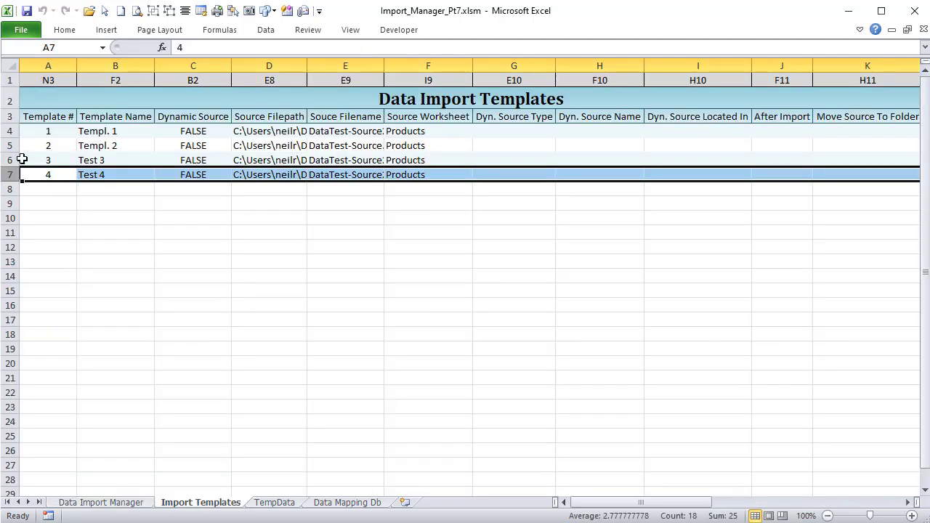
click(8, 132)
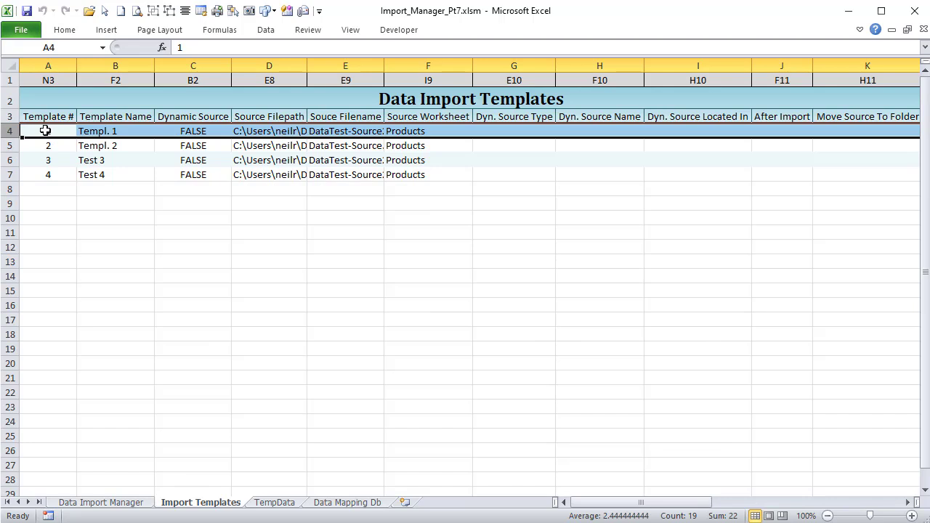
click(102, 502)
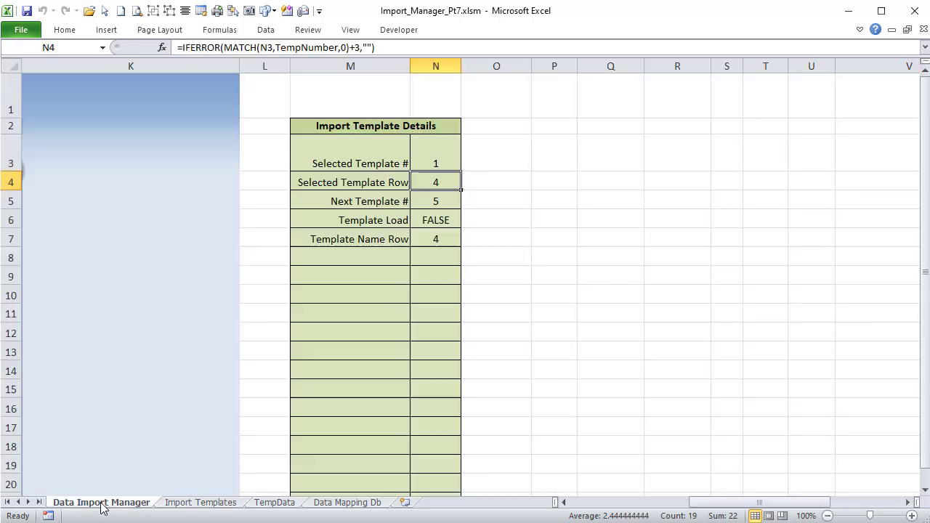
click(428, 161)
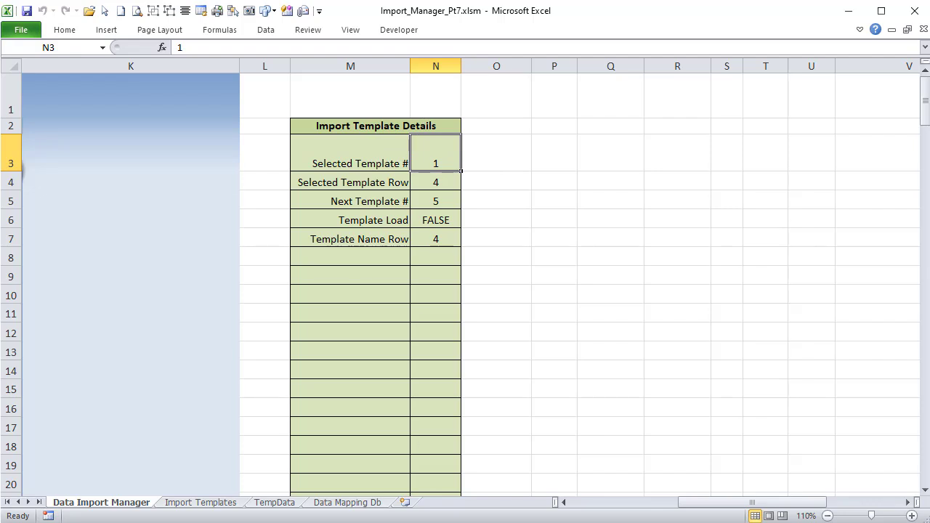
- Go through the new-or-existing template check in the VBA code, highlighting the N4 condition, Else line, new-template lines and TempRow
key(alt+F11)
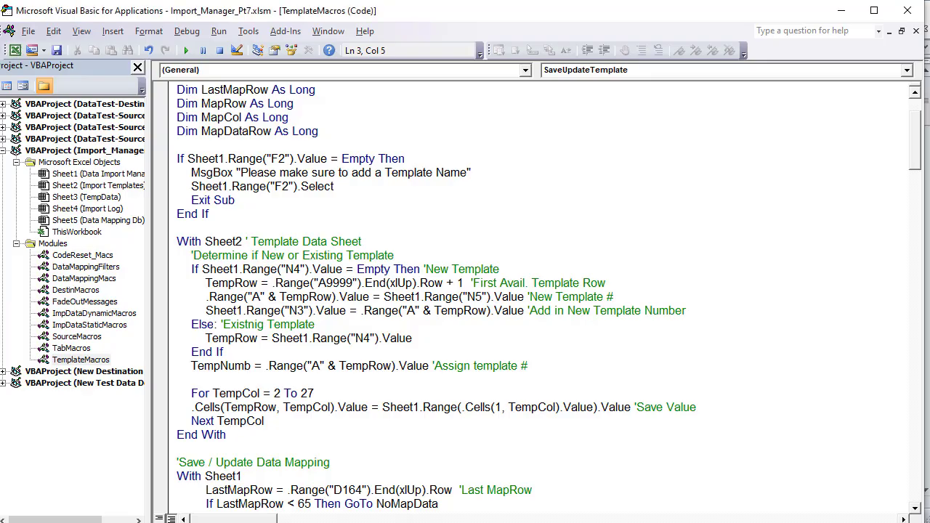
drag(188, 266, 503, 273)
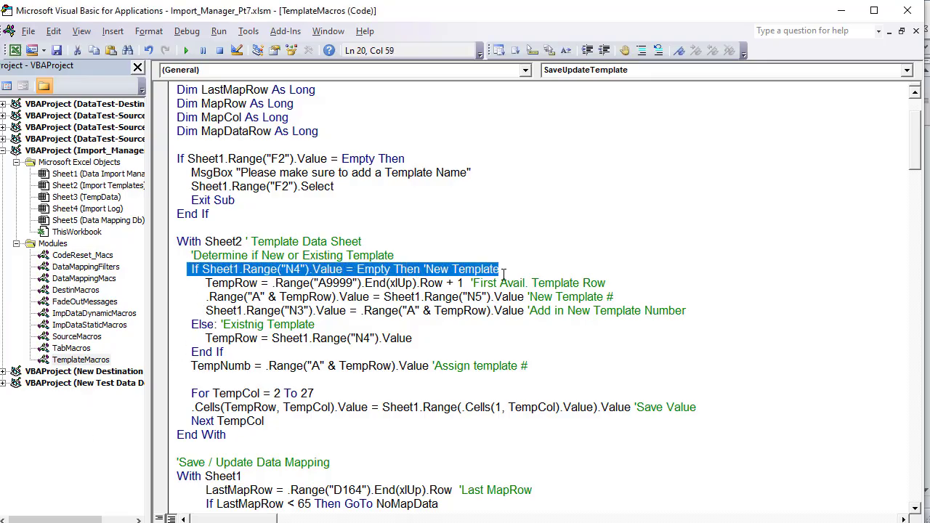
drag(190, 324, 316, 326)
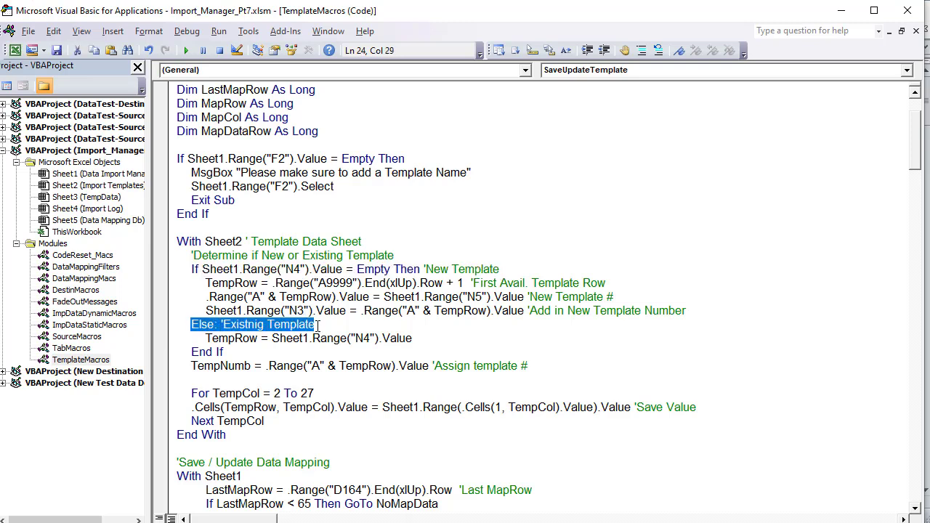
drag(196, 283, 697, 312)
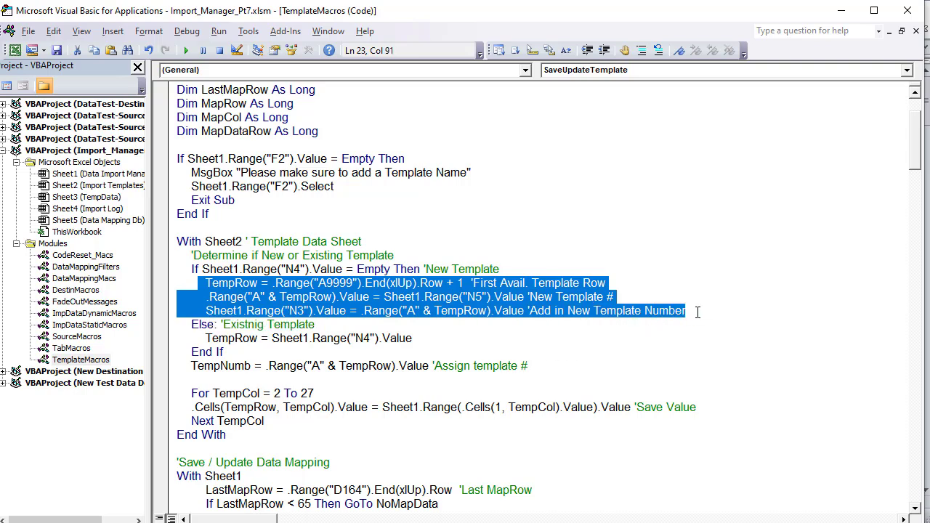
click(369, 300)
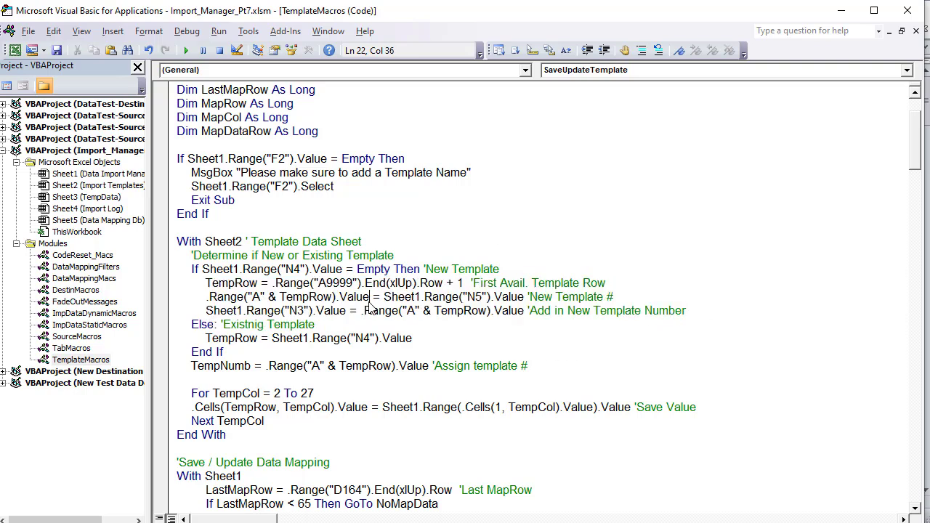
drag(258, 286, 203, 287)
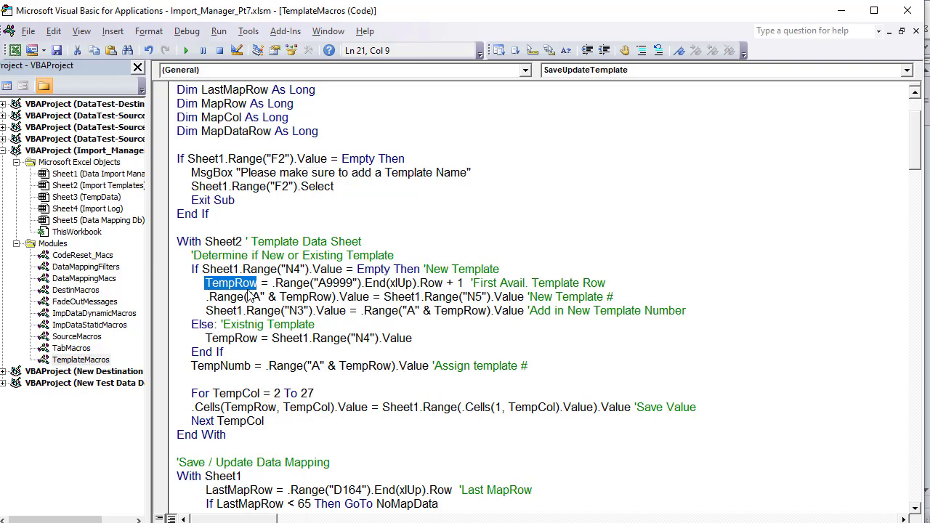
- Locate the first available template row on the Import Templates sheet by selecting the existing entries, row 7, row 8 and cell A8
key(alt+F11)
click(191, 503)
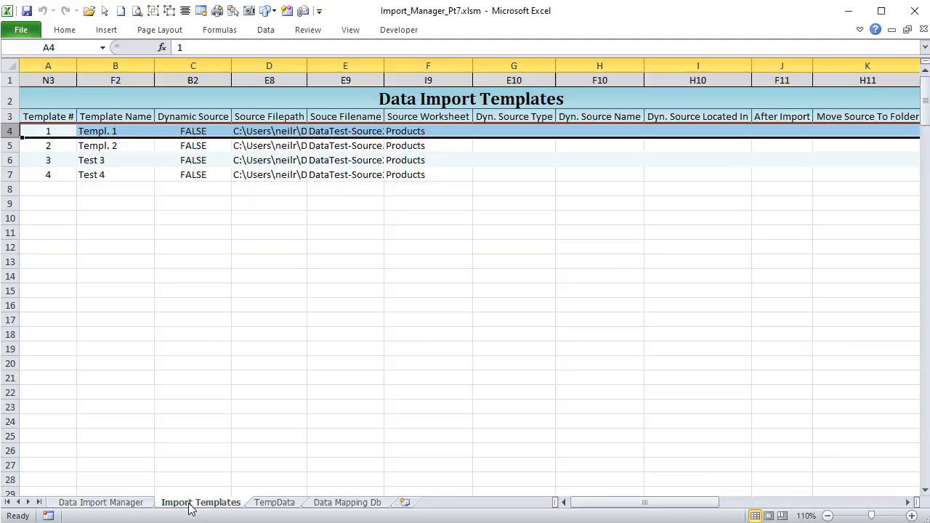
click(46, 188)
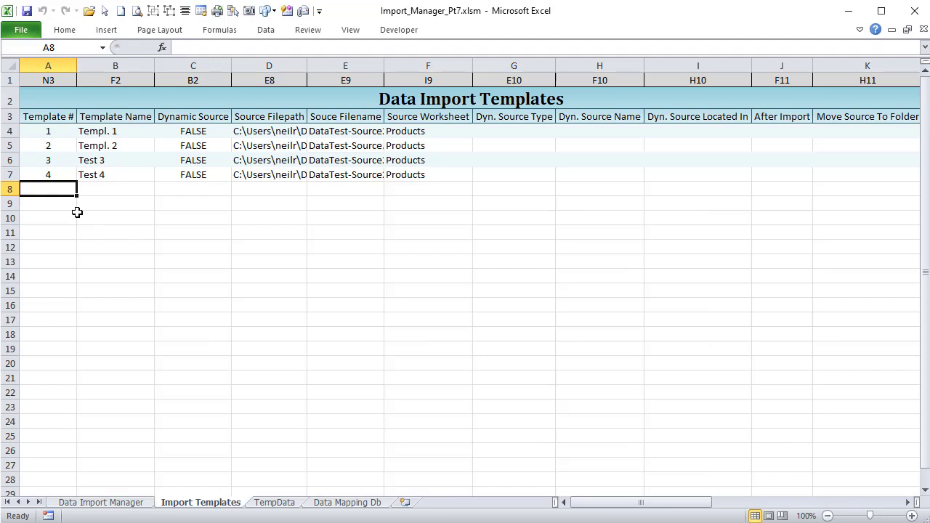
drag(52, 130, 52, 172)
click(11, 174)
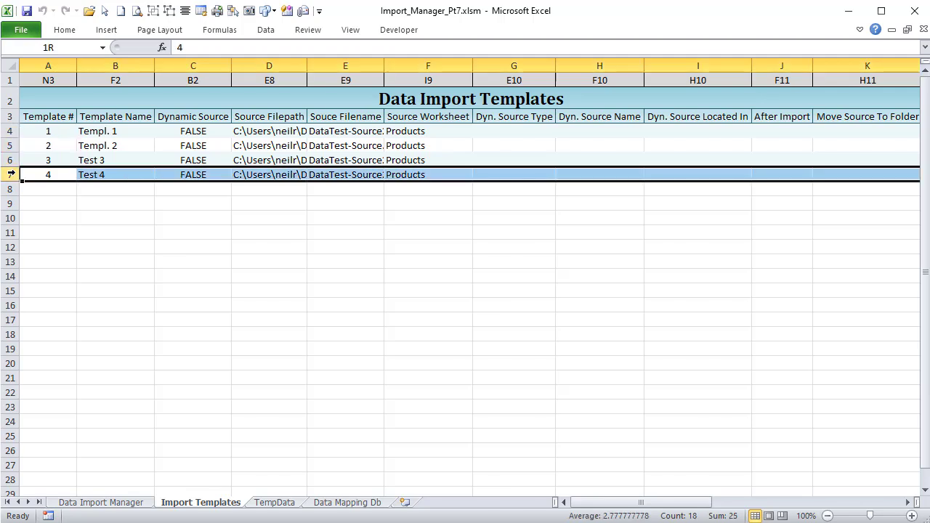
click(10, 188)
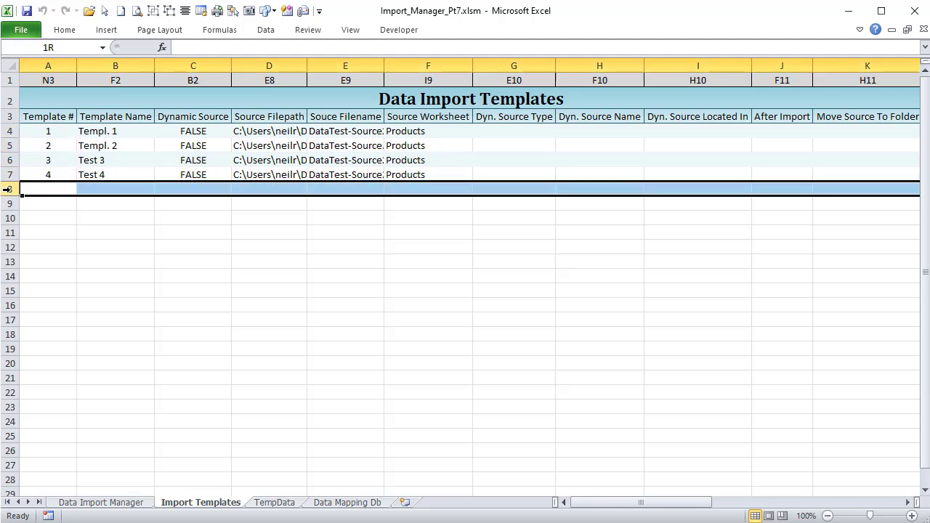
click(45, 188)
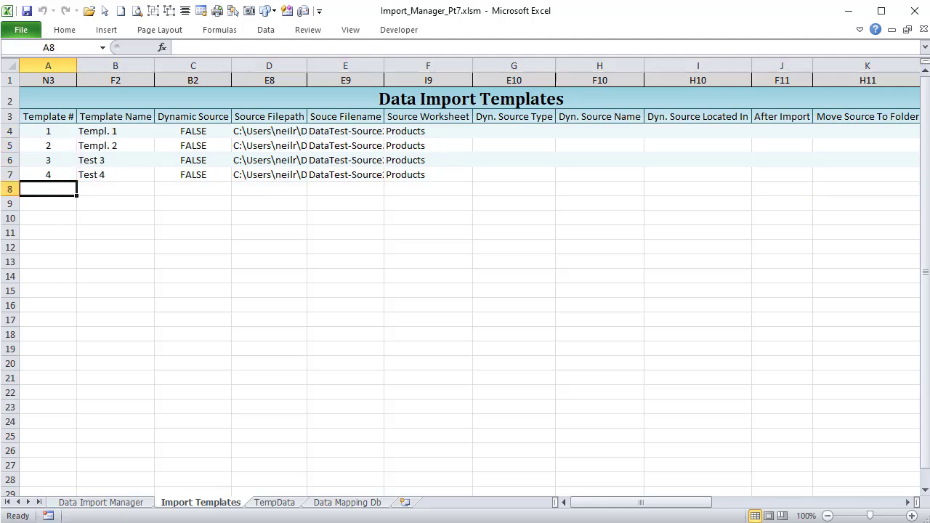
- Return to the VBA code and highlight TempRow and the A9999 reference in the First Avail. Template Row line
key(alt+F11)
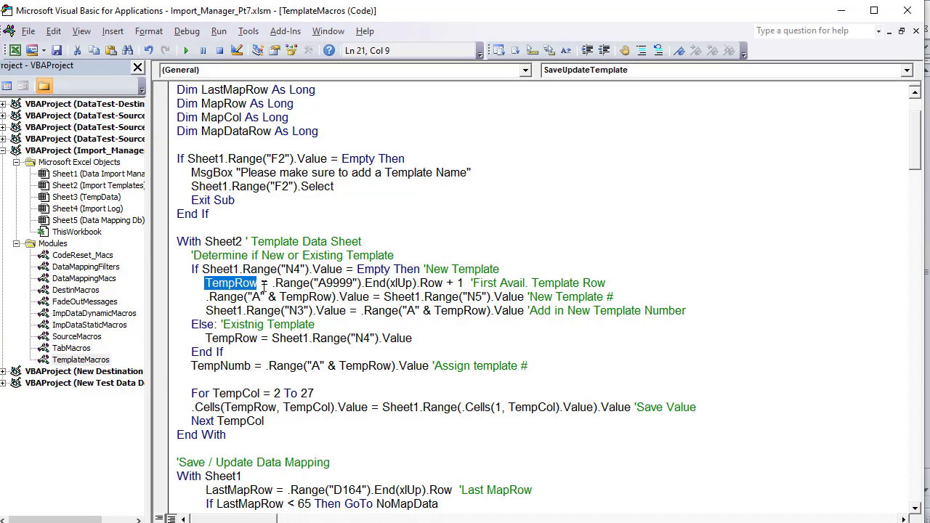
drag(263, 285, 207, 288)
click(273, 282)
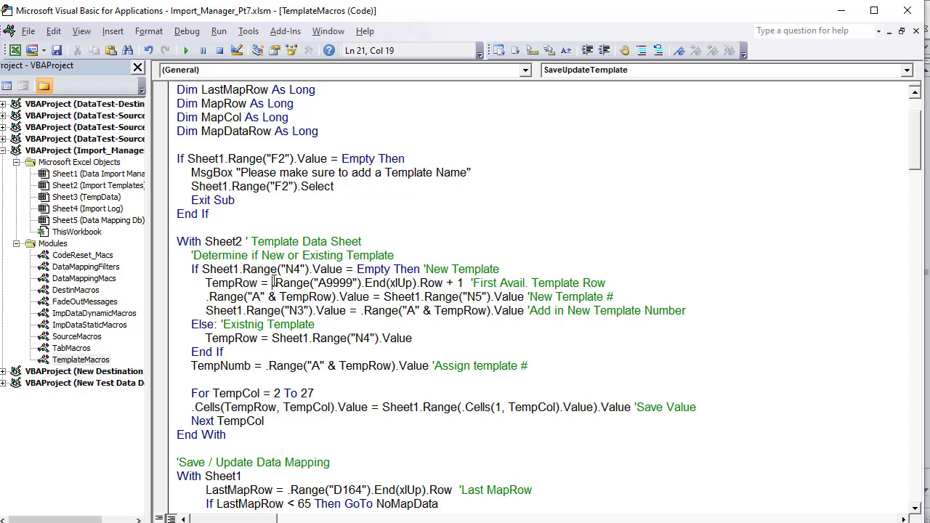
drag(362, 282, 311, 283)
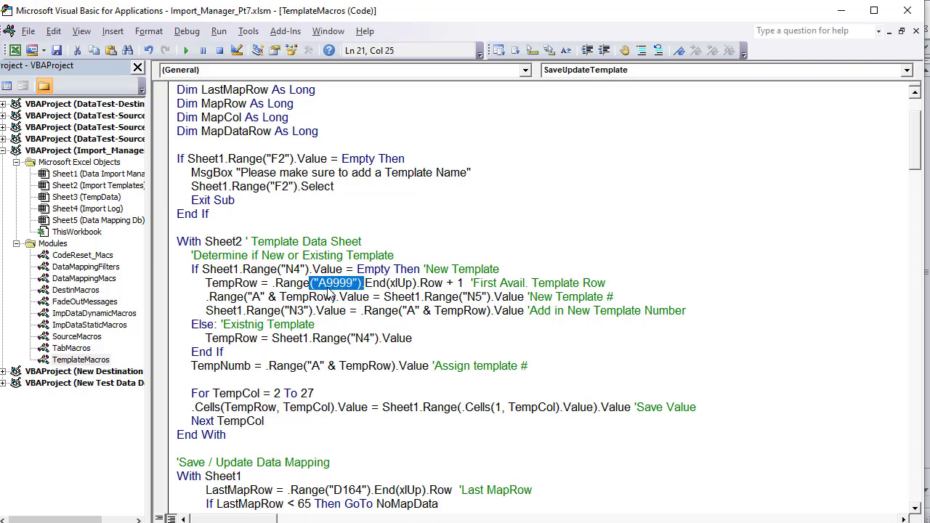
click(345, 283)
drag(356, 283, 314, 284)
click(340, 285)
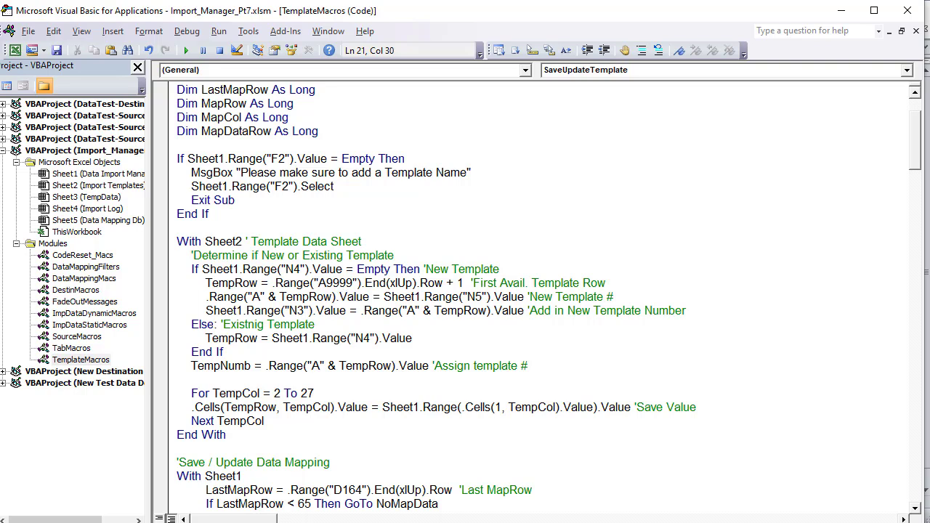
- Back on the Import Templates sheet, highlight the saved template numbers in A4:A7, their names, and the source columns
key(alt+F11)
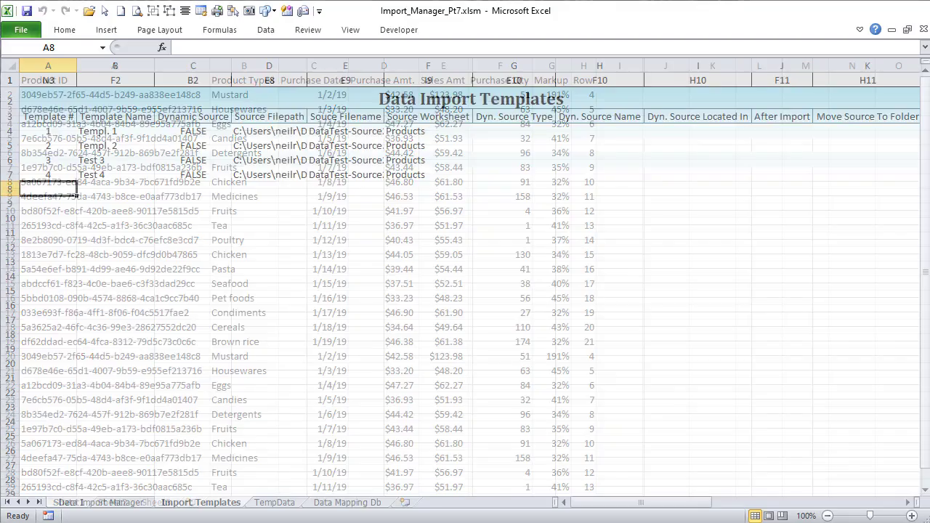
click(45, 130)
drag(45, 130, 45, 175)
drag(87, 136, 87, 175)
drag(192, 133, 401, 177)
drag(42, 130, 37, 177)
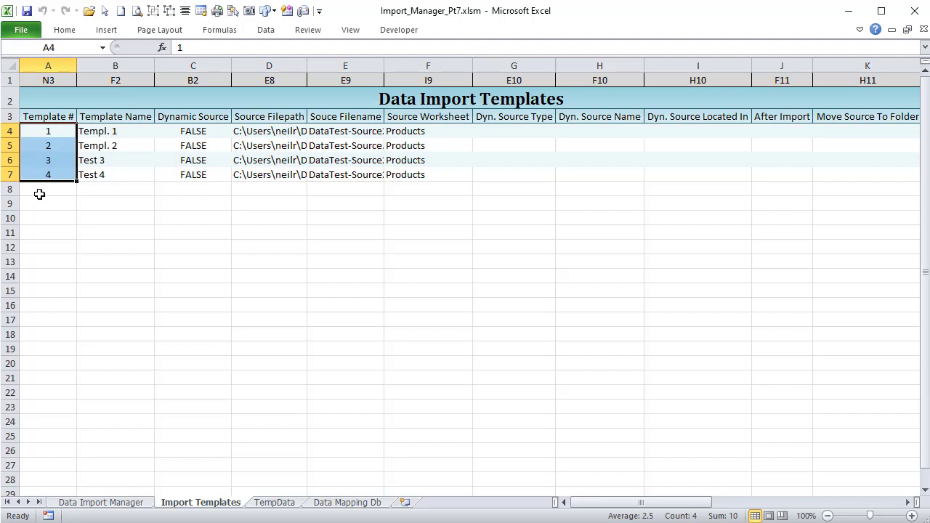
- Select the first free cell A8 on Import Templates, and highlight + 1 and TempRow in the First Avail. Template Row code line
click(51, 188)
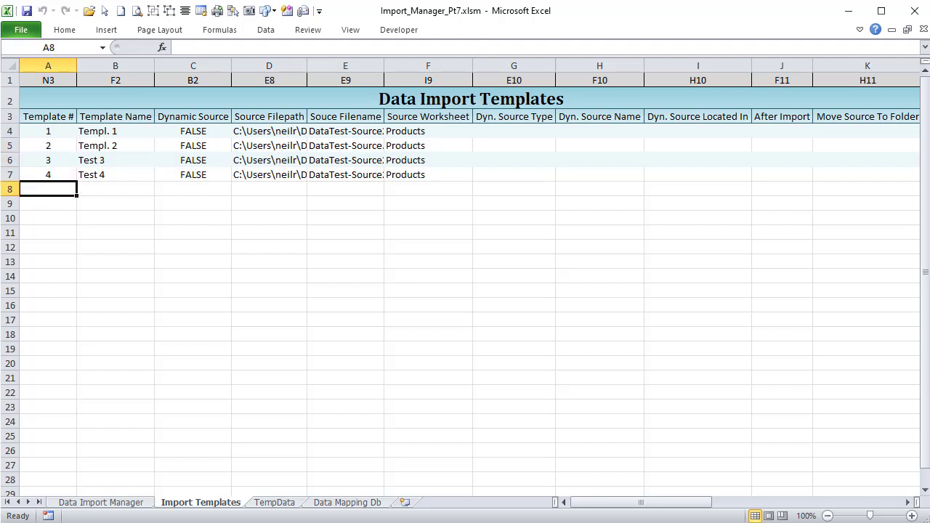
key(alt+F11)
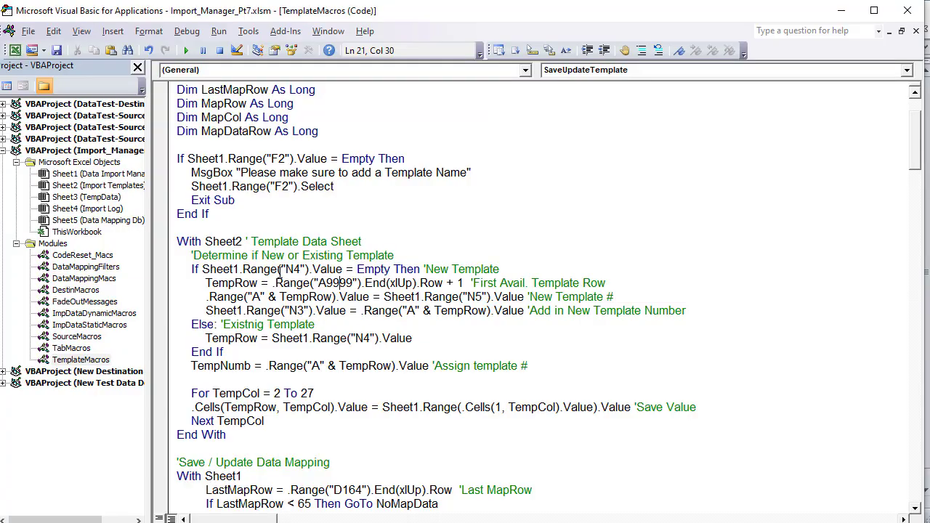
drag(271, 283, 446, 284)
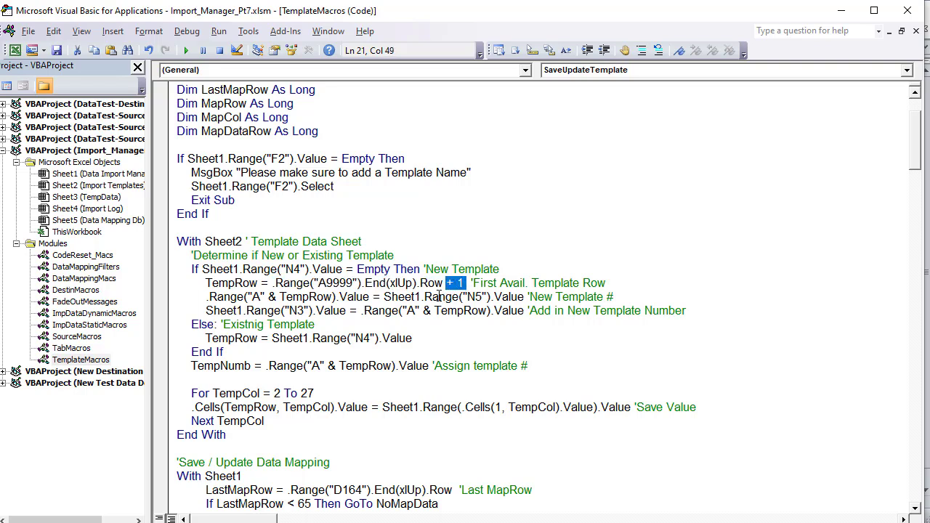
drag(259, 284, 204, 284)
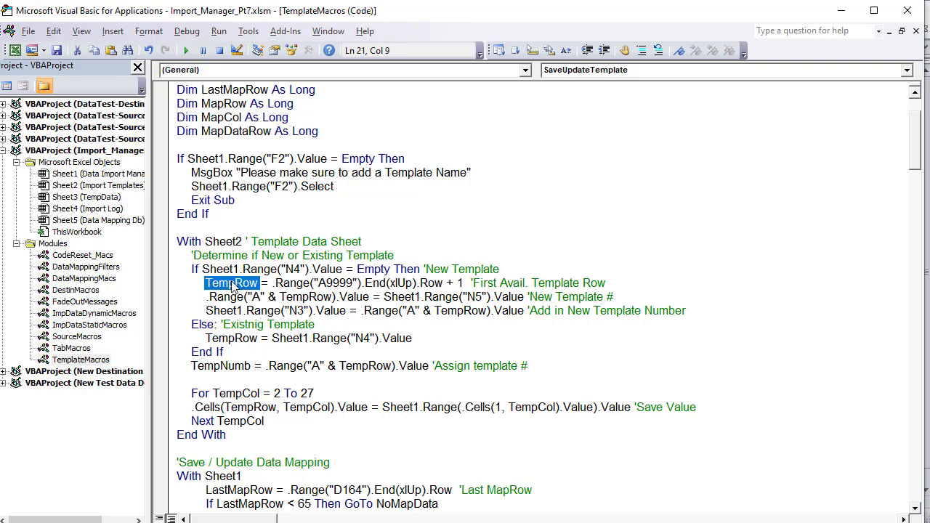
- Highlight both sides of the New Template # code line: the column A TempRow range and the Sheet1 N5 value
drag(197, 298, 371, 299)
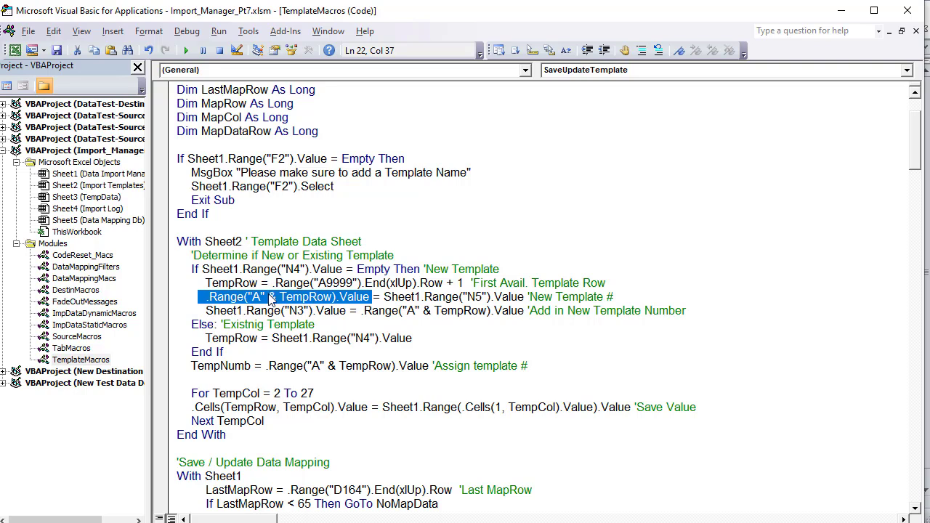
click(208, 296)
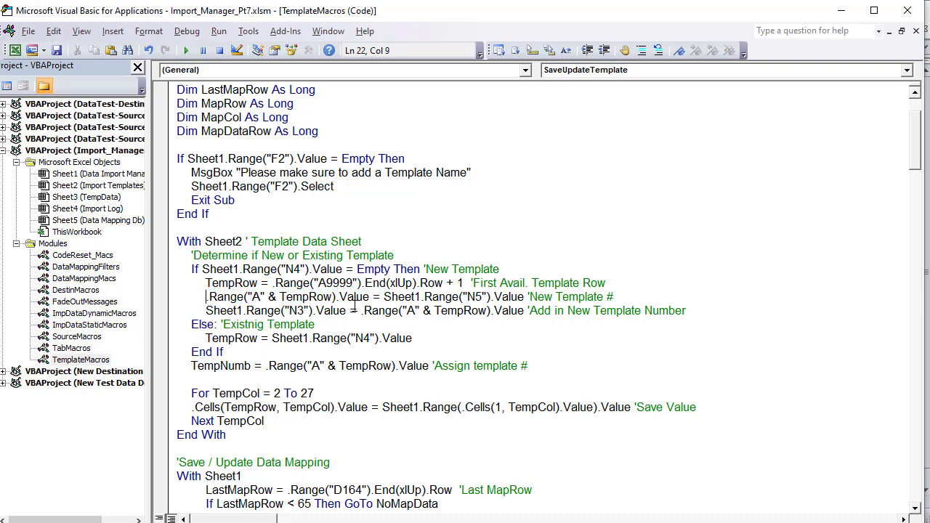
drag(371, 298, 208, 297)
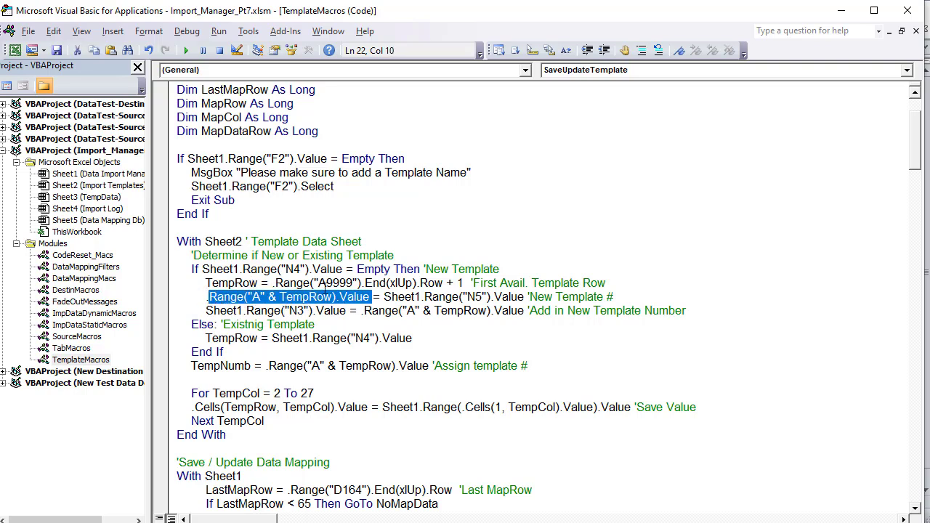
drag(623, 298, 384, 298)
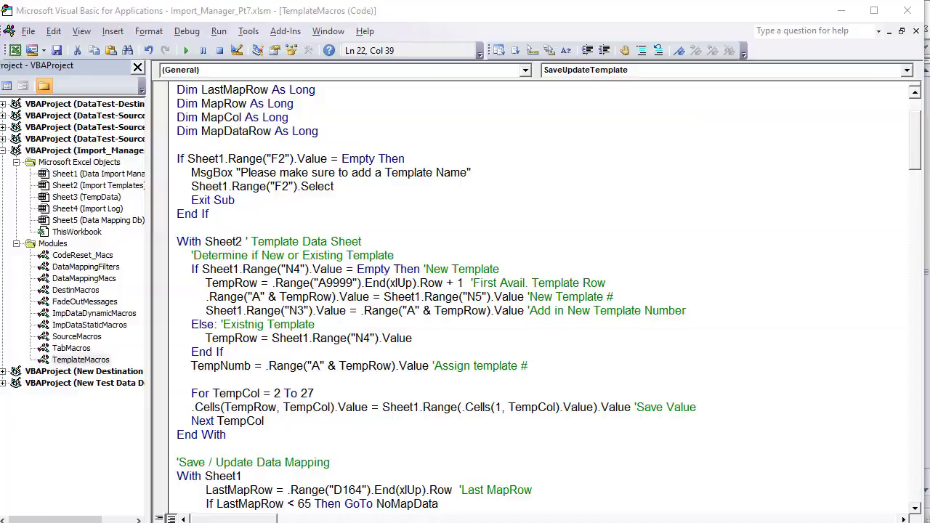
- Inspect the Next Template # formula in N5 on Data Import Manager, and go back to the Import Templates sheet
key(alt+F11)
click(134, 503)
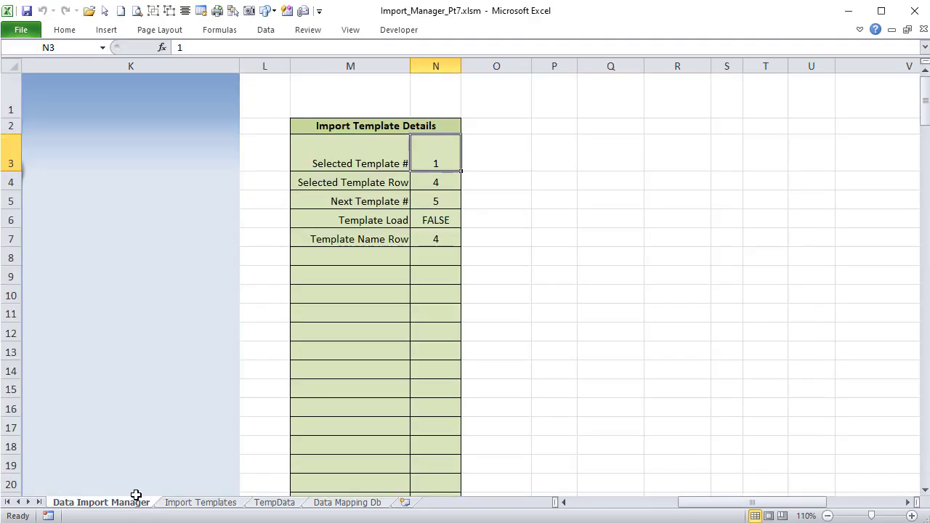
click(437, 201)
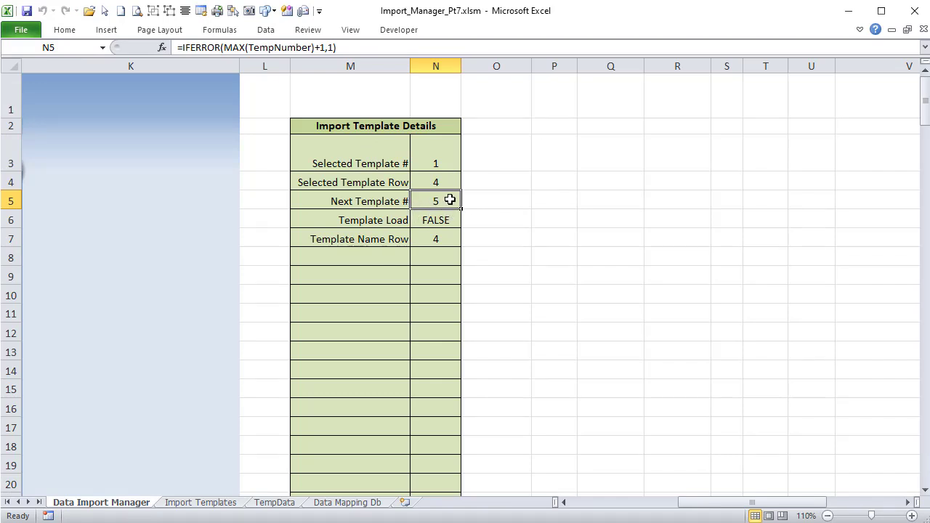
click(190, 507)
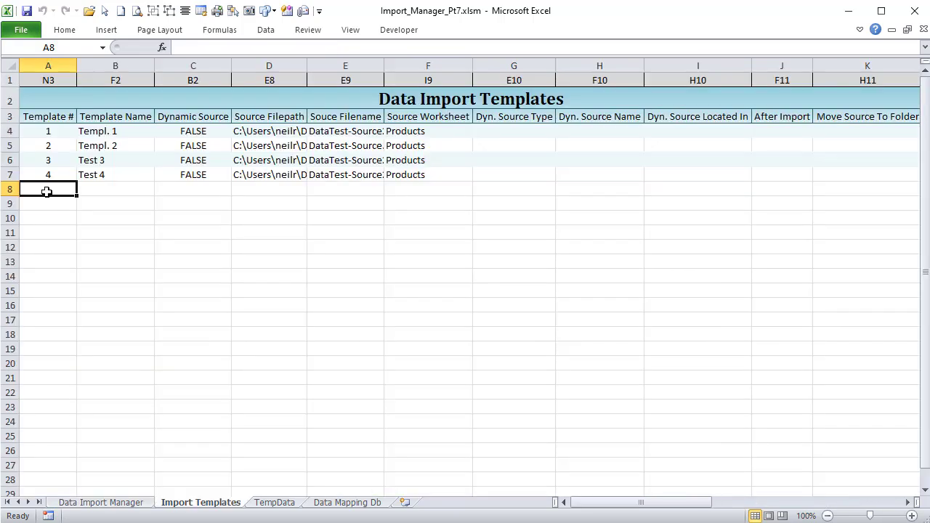
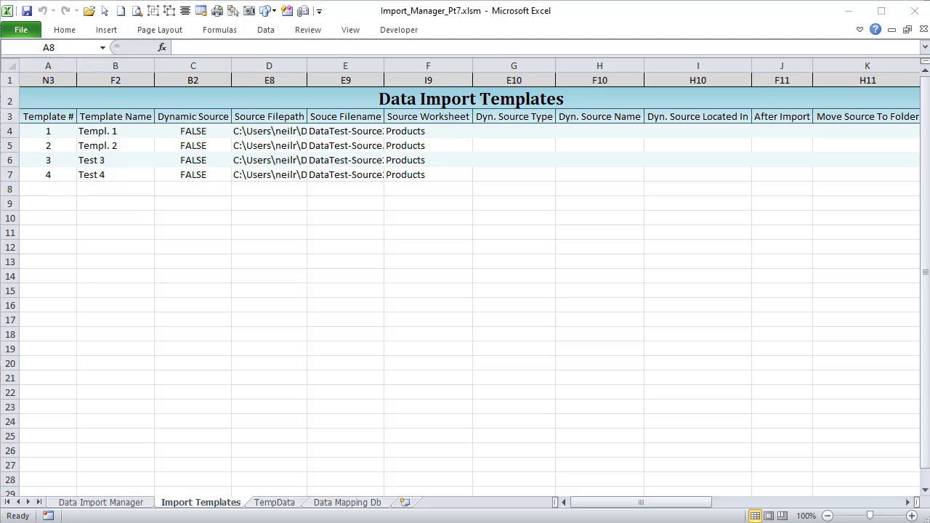
- In the VBA code, highlight both sides of the Add in New Template Number line: Sheet1 N3 and the column A TempRow range
key(alt+F11)
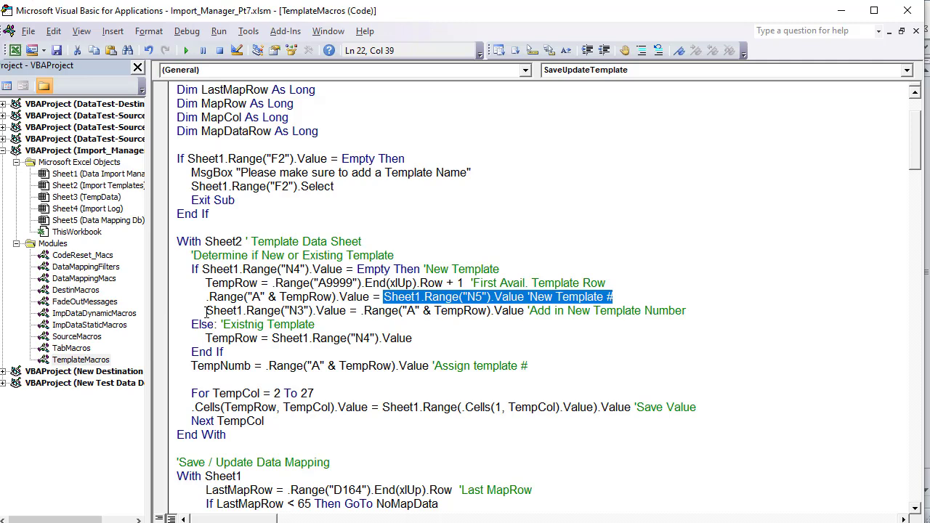
drag(205, 310, 352, 308)
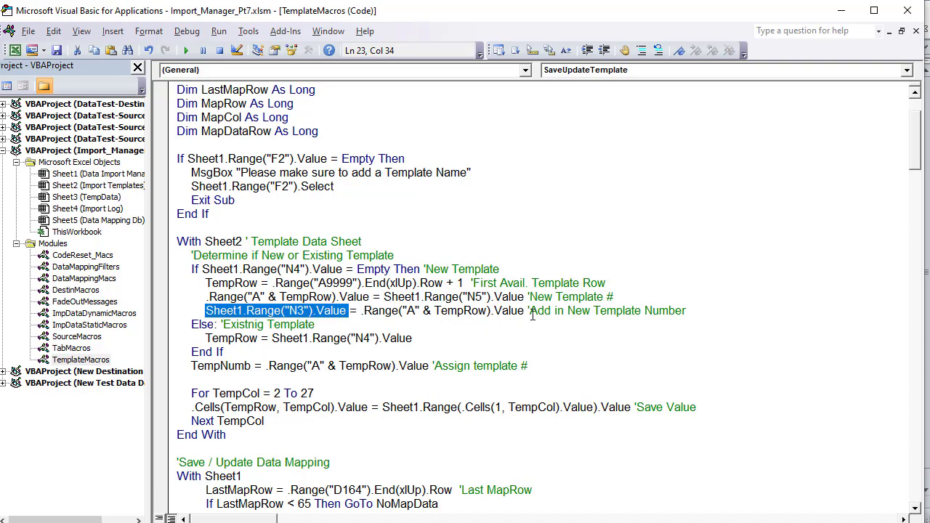
drag(527, 310, 360, 314)
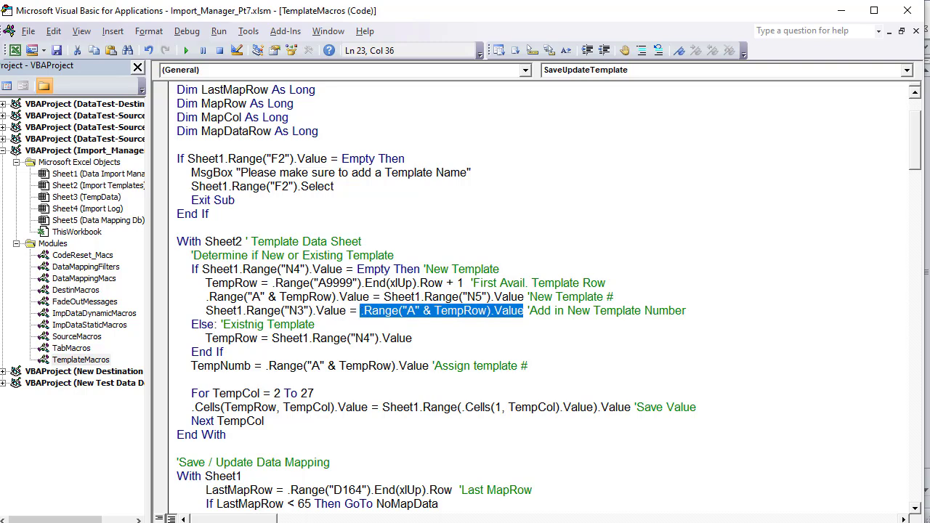
- Enter the trial template number 5 in cell A8 of the Import Templates sheet
key(alt+Tab)
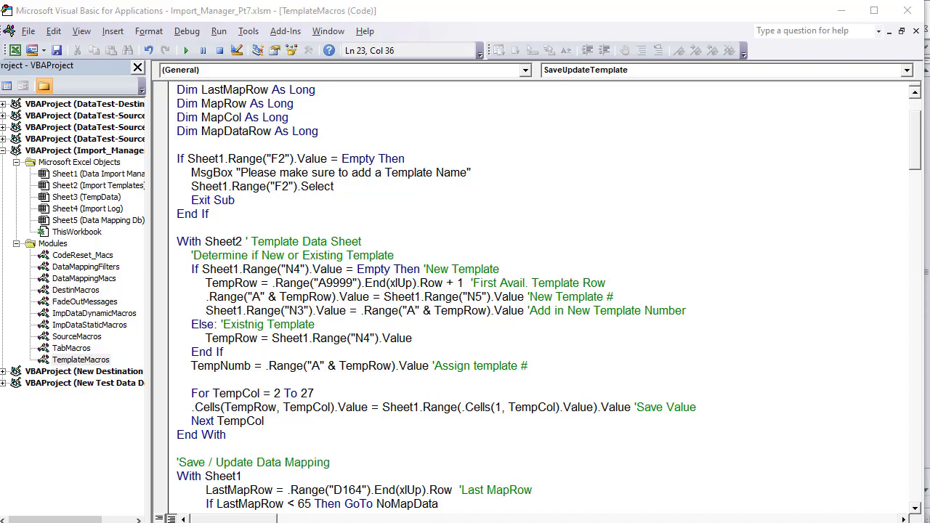
key(alt+F11)
text(5)
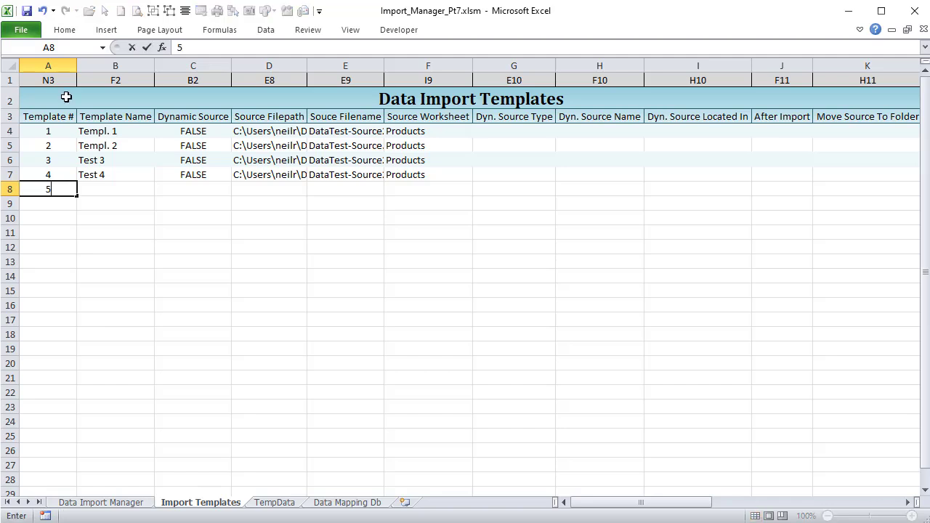
click(68, 232)
click(49, 186)
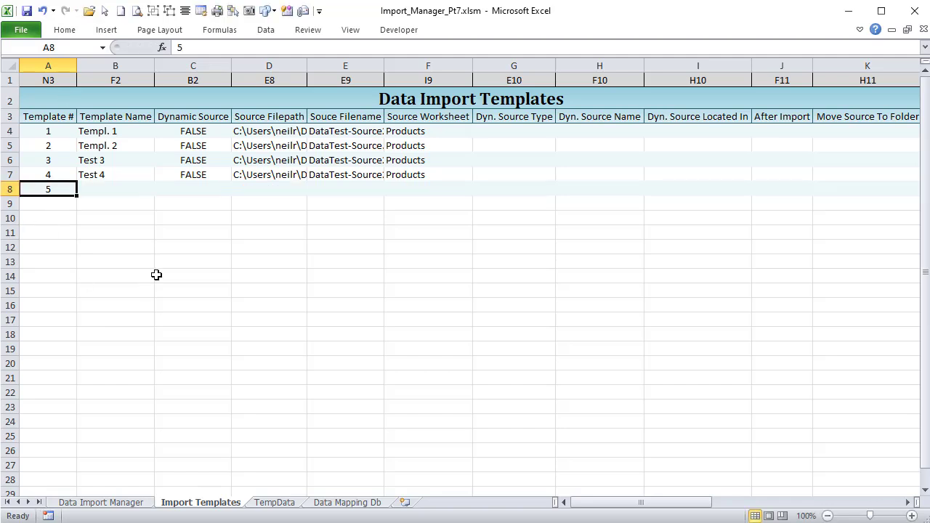
- On Data Import Manager, examine the Next Template #, Selected Template # and Selected Template Row cells
click(94, 502)
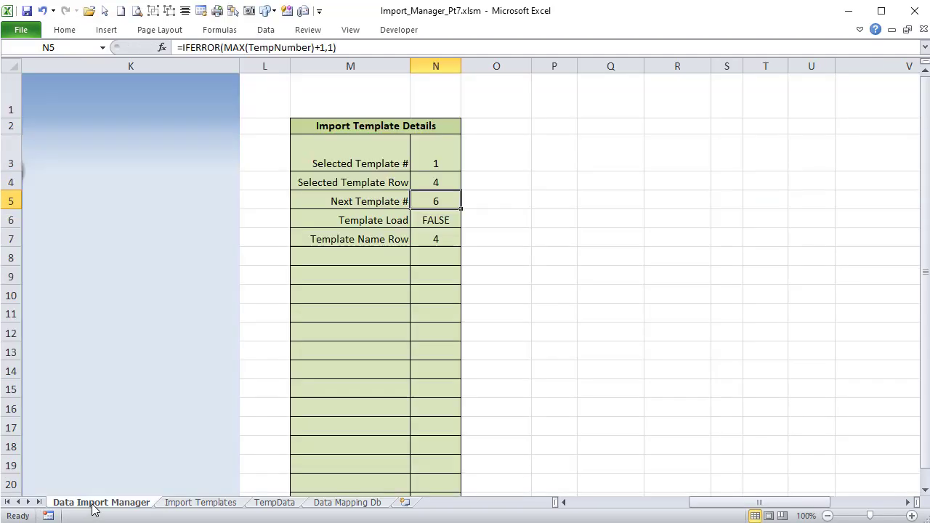
click(438, 159)
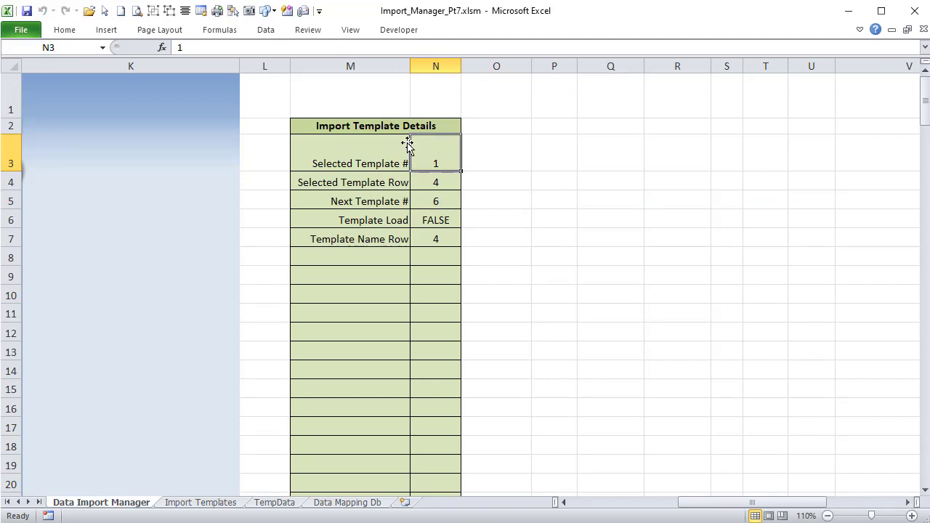
click(430, 183)
click(432, 153)
- Clear the trial template number from cell A8 on the Import Templates sheet
click(201, 502)
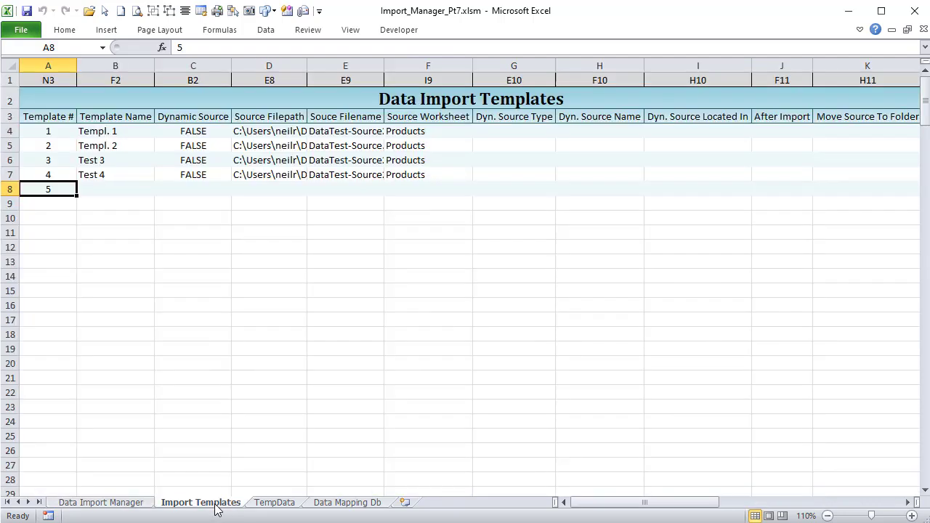
key(Delete)
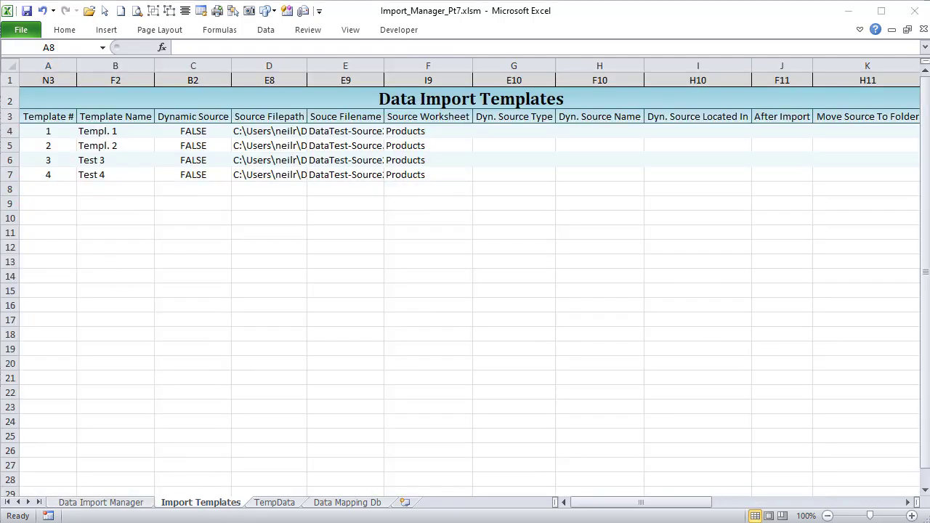
- In the VBA code, highlight the three new-template lines, the existing-template TempRow line and its Sheet1 N4 value
key(alt+F11)
drag(724, 309, 175, 279)
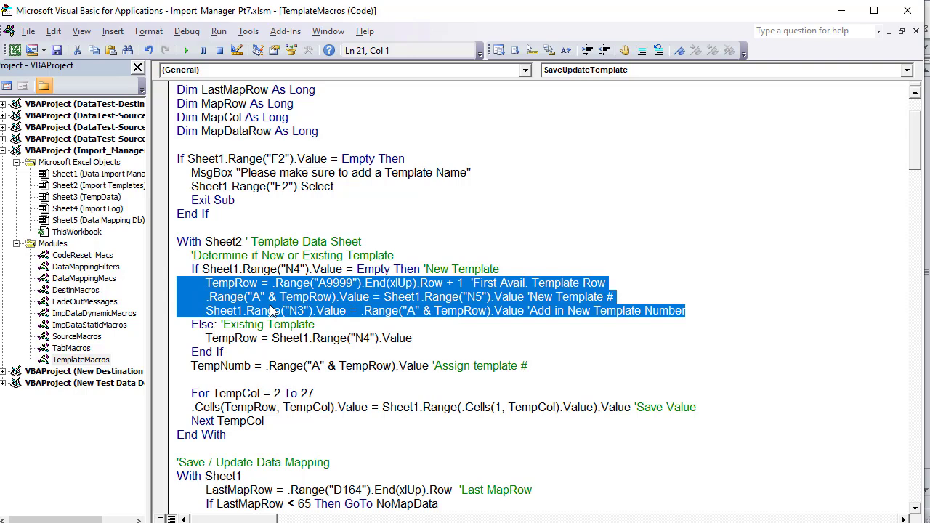
drag(412, 337, 207, 336)
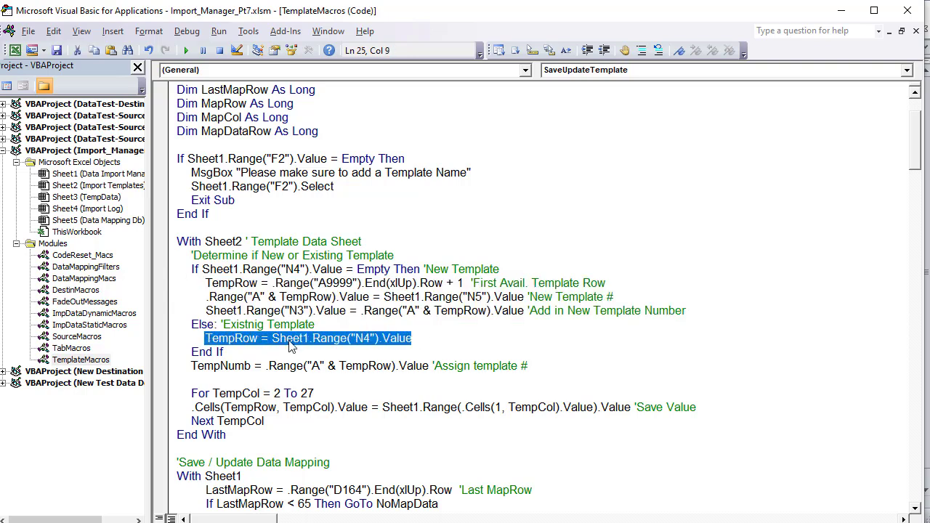
click(350, 349)
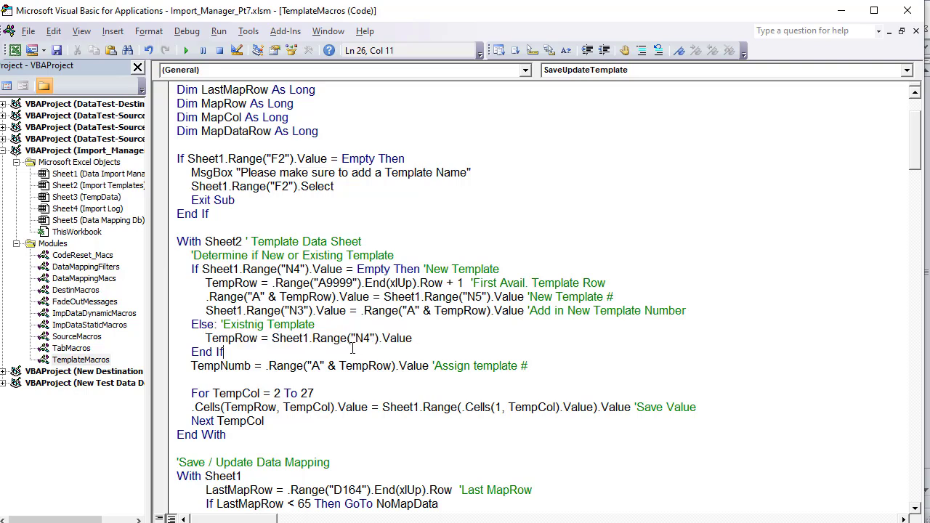
drag(424, 338, 275, 343)
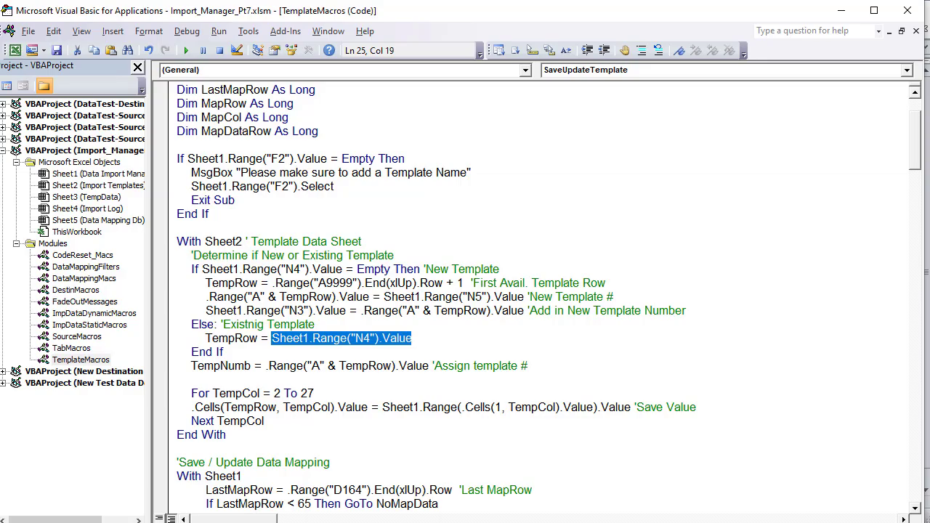
- Inspect the Selected Template Row formula in N4, the template form on Data Import Manager, and the saved rows on Import Templates
key(alt+F11)
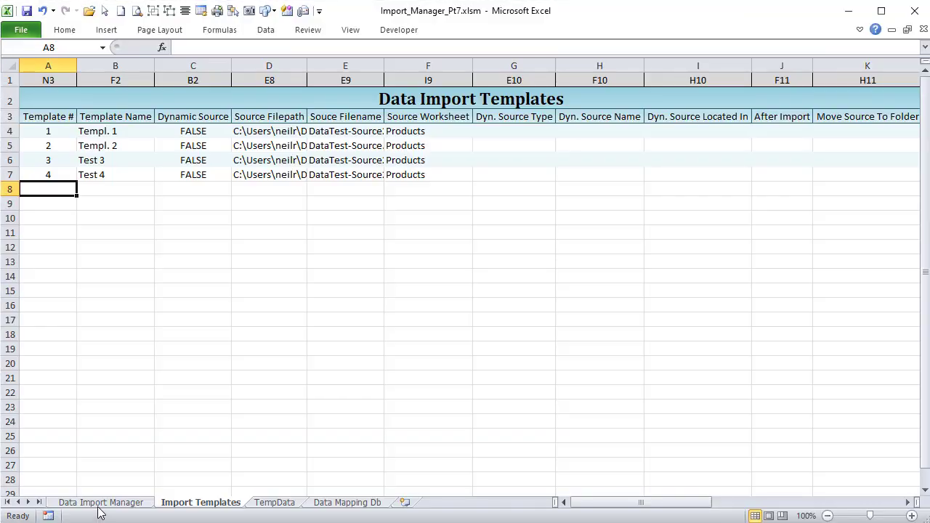
click(99, 505)
click(417, 185)
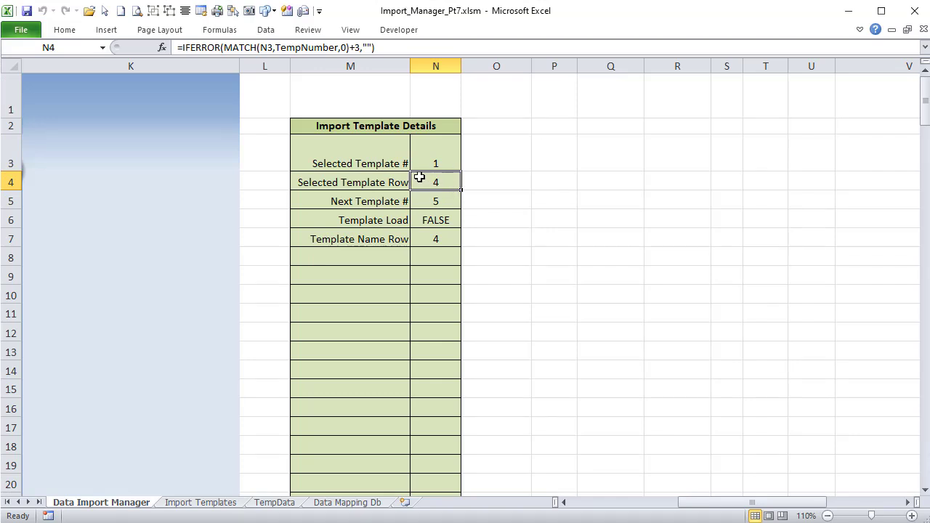
drag(703, 503, 694, 504)
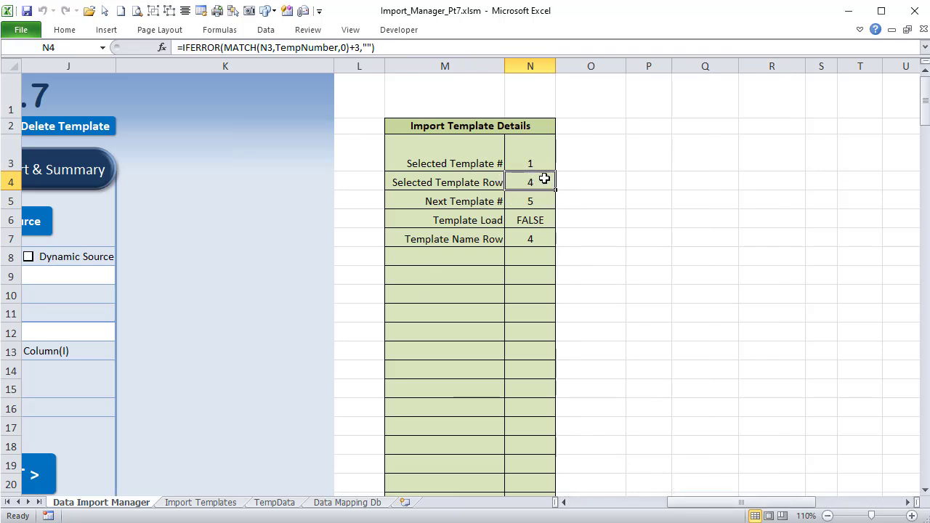
drag(691, 505, 616, 504)
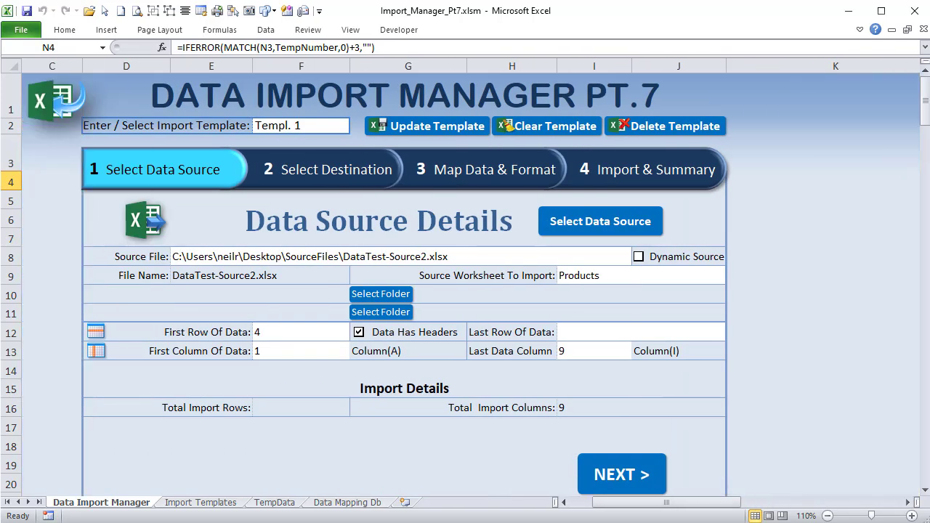
click(193, 502)
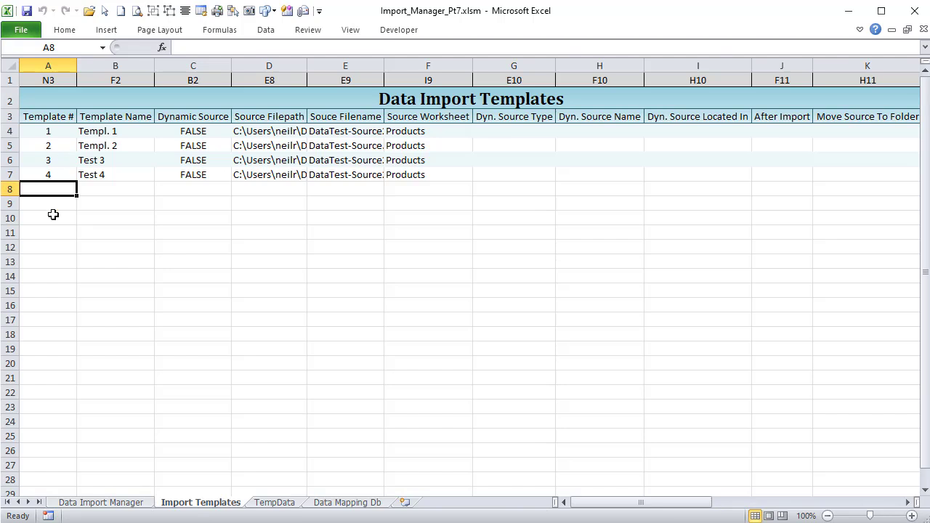
click(124, 504)
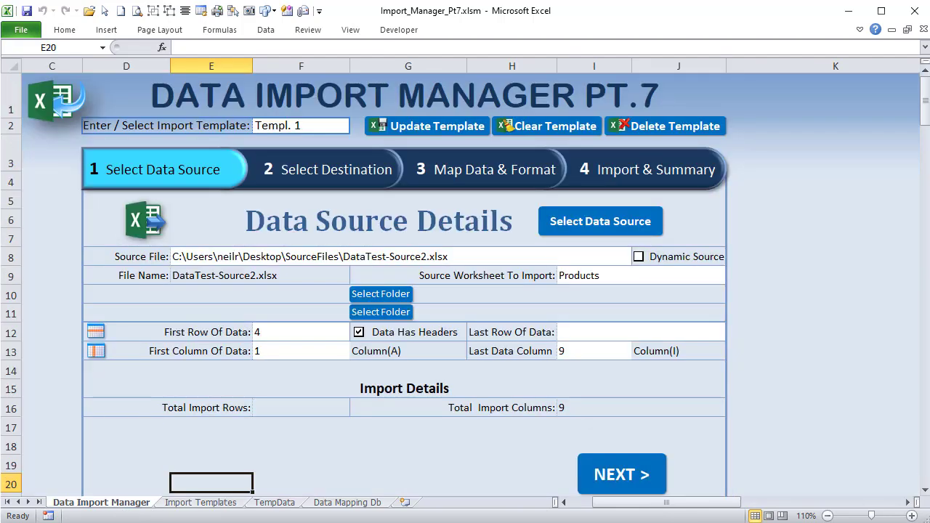
- In the VBA code, highlight the whole new-or-existing template block and the code from TempNumb down to the LastMapRow check
key(alt+F11)
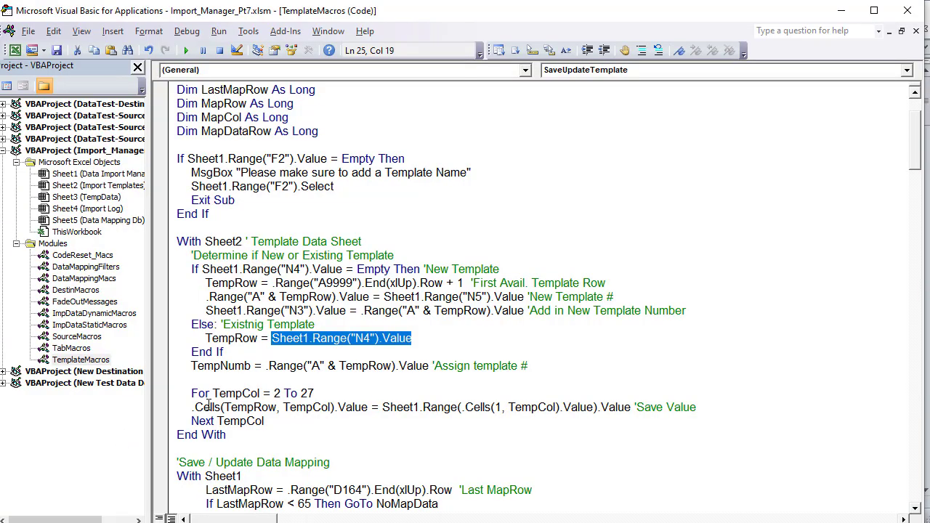
drag(254, 356, 133, 256)
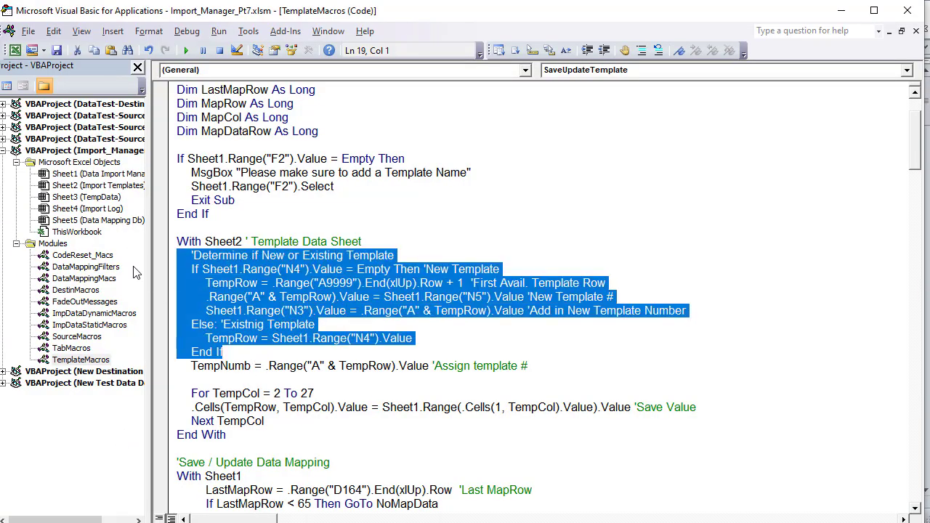
click(224, 355)
drag(182, 362, 312, 504)
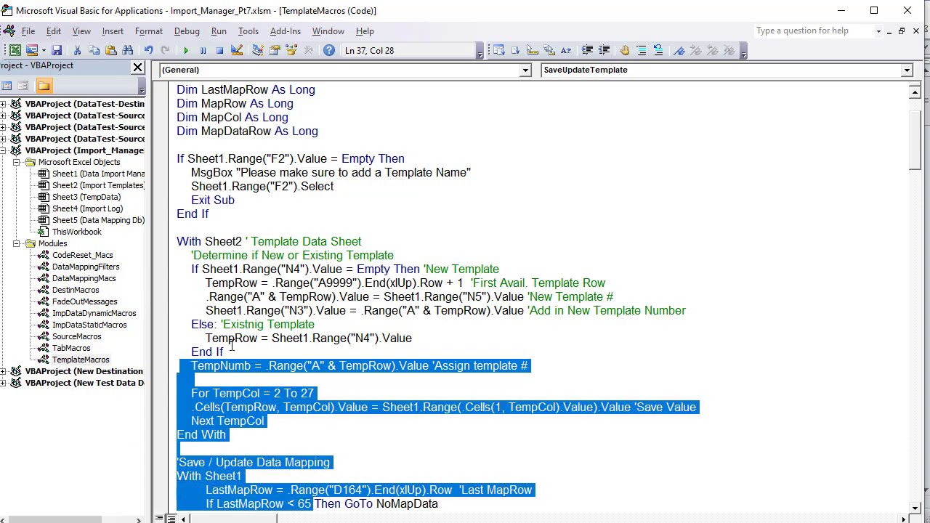
- In the VBA code, highlight the new-or-existing template If block, the new template number lines and the existing-template TempRow line
click(233, 345)
drag(228, 352, 124, 266)
click(313, 311)
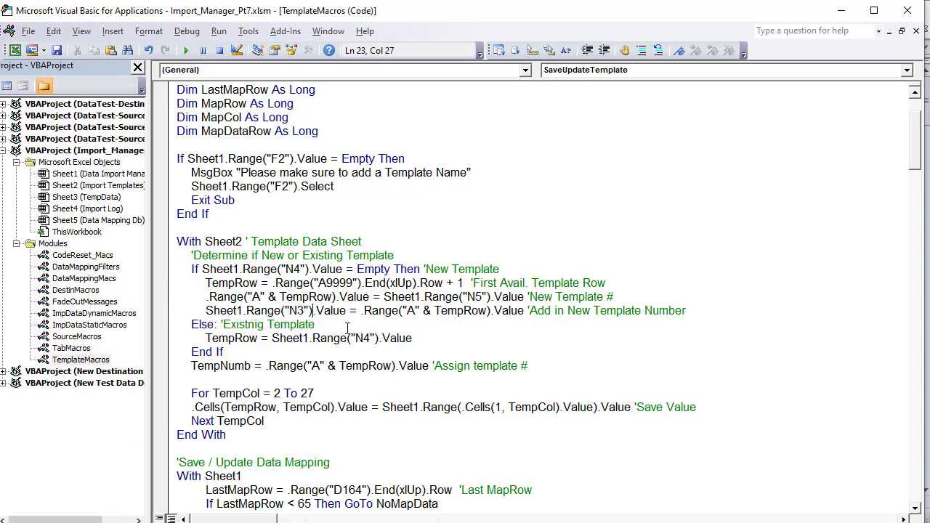
drag(691, 310, 153, 290)
drag(428, 340, 195, 339)
click(251, 355)
- Highlight the TempNumb assignment line and its Range("A" & TempRow).Value expression in the VBA code
drag(531, 366, 205, 370)
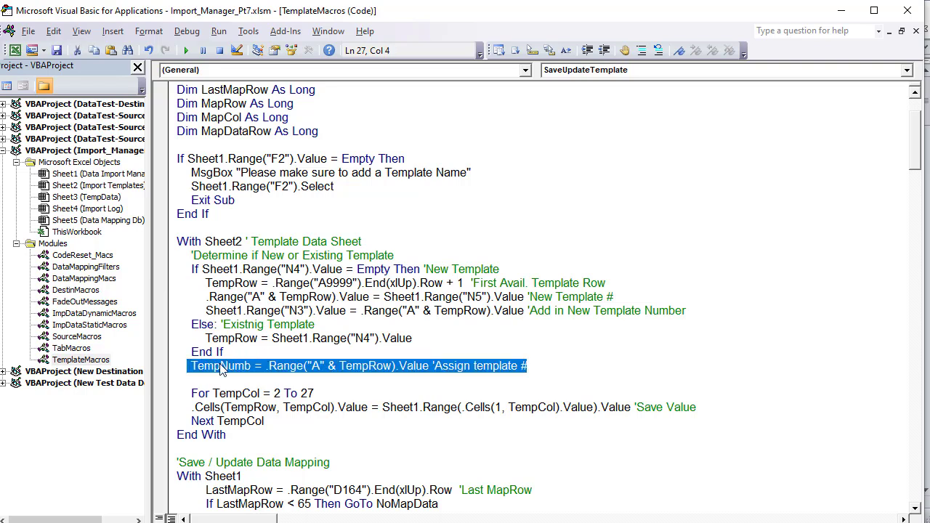
click(354, 367)
drag(430, 365, 267, 365)
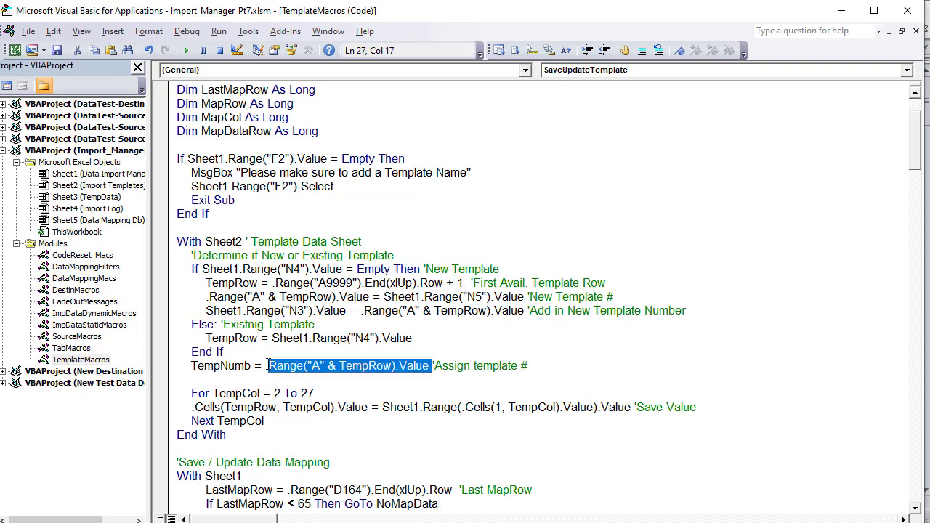
click(351, 371)
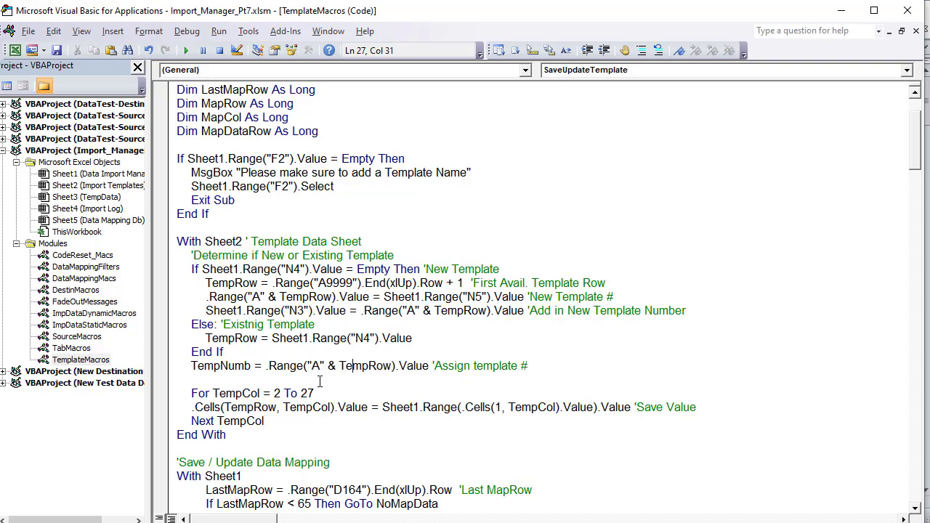
scroll(294, 407, down, 1)
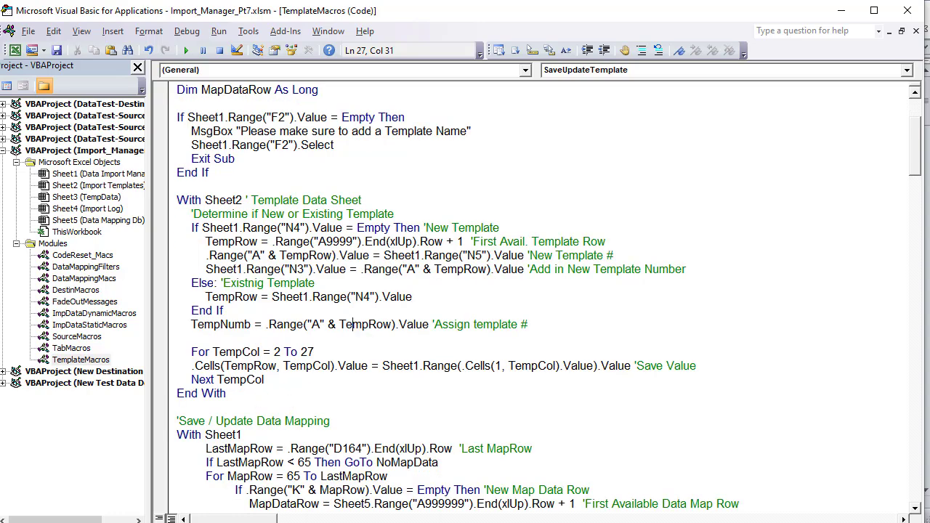
- On the Import Templates sheet, check the Template Name column's number with =COLUMN() in B8 and clear the cell
key(alt+F11)
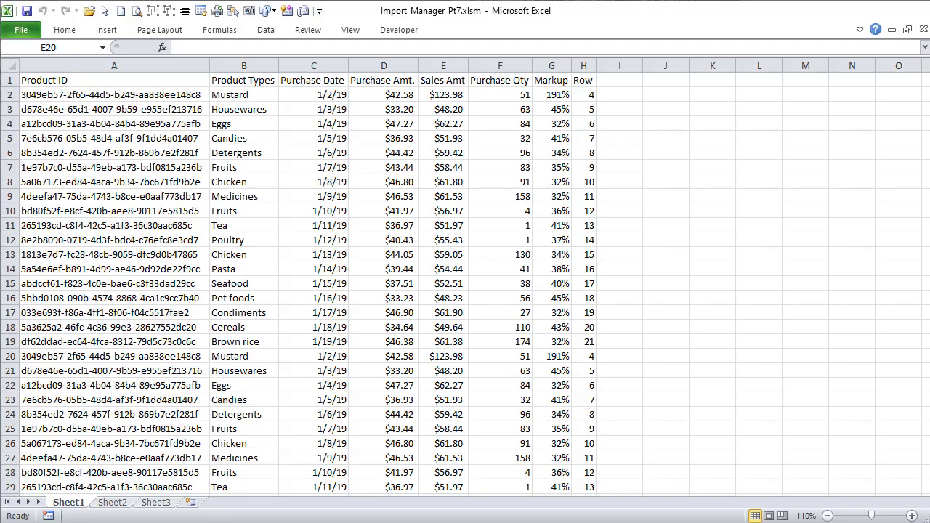
key(alt+F11)
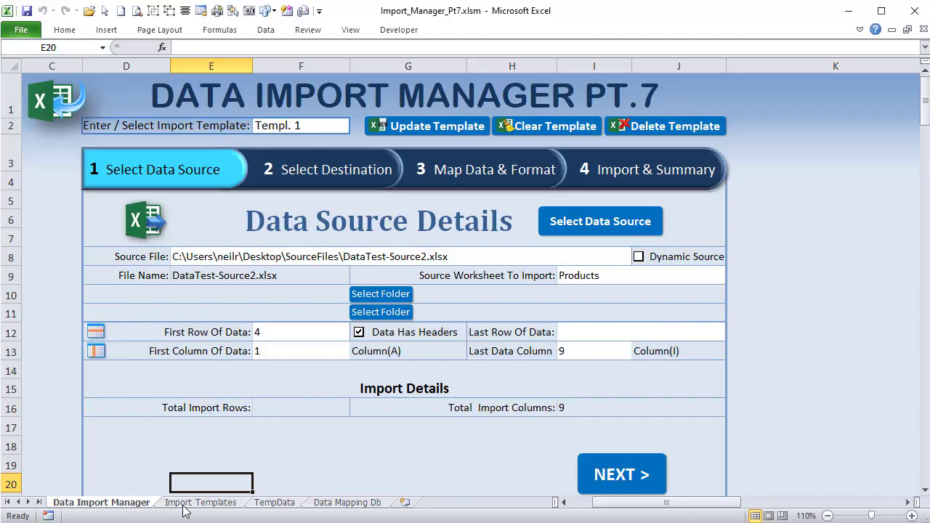
click(195, 502)
click(106, 185)
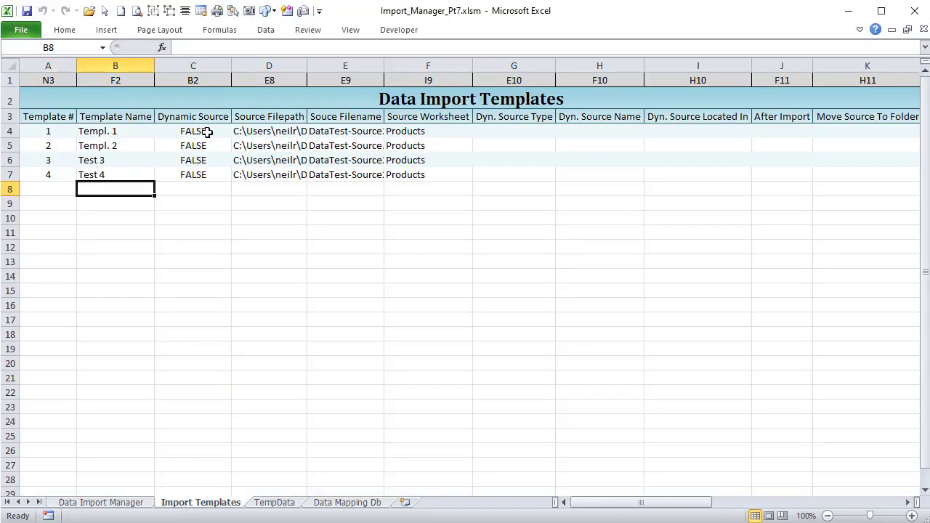
text(=COLUMN()
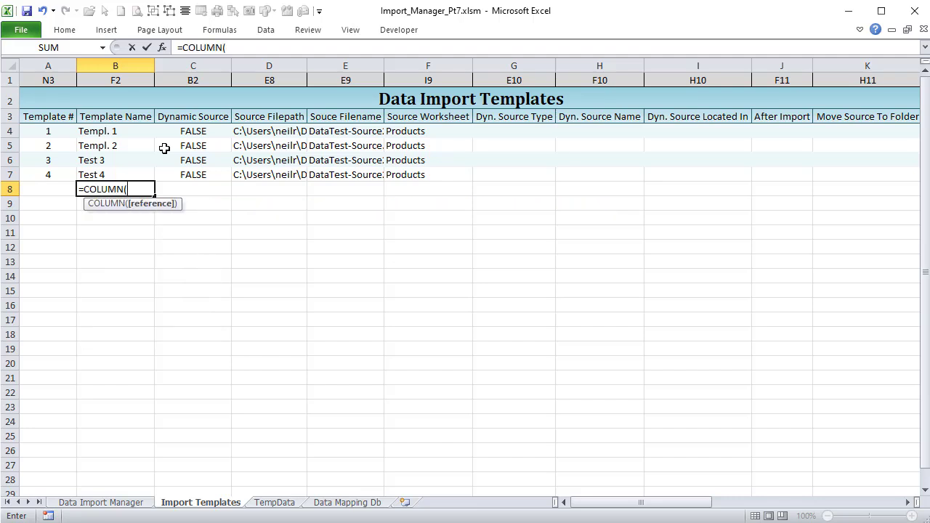
text())
key(Return)
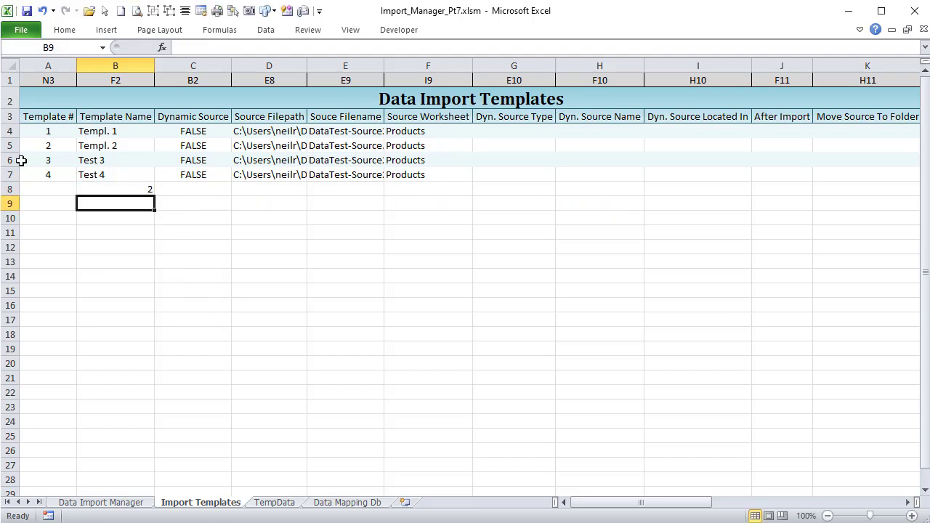
click(94, 187)
key(Delete)
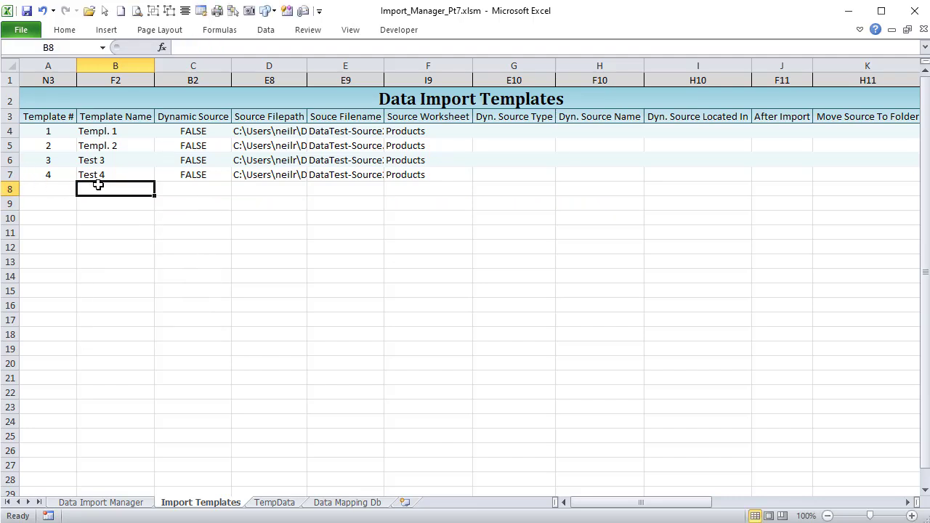
- Check the column number of the last destination column with =COLUMN() in AA8 and clear the cell
drag(664, 502, 854, 502)
click(805, 188)
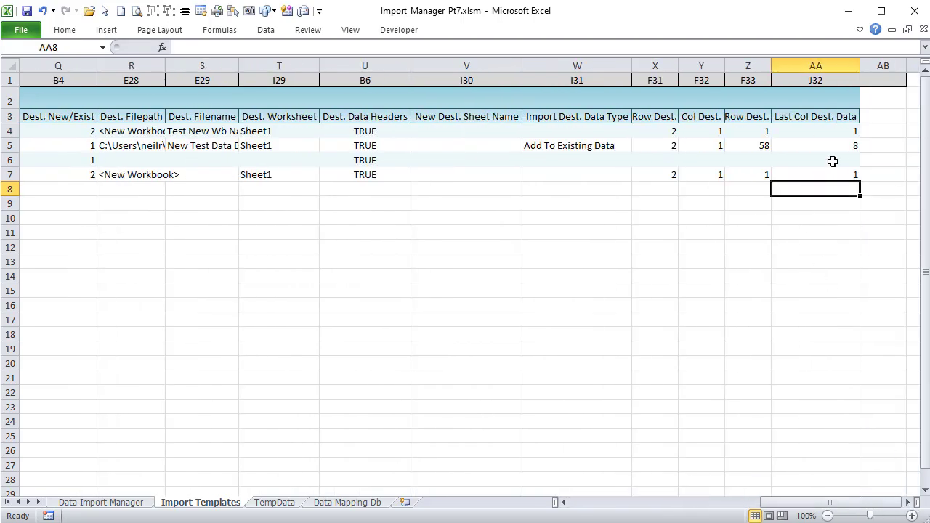
text(=co)
key(Tab)
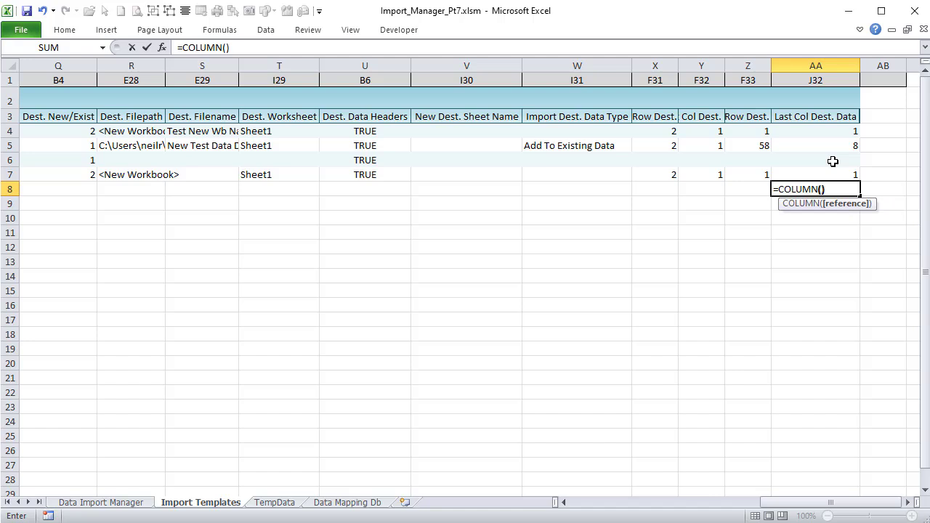
text())
key(Return)
key(Up)
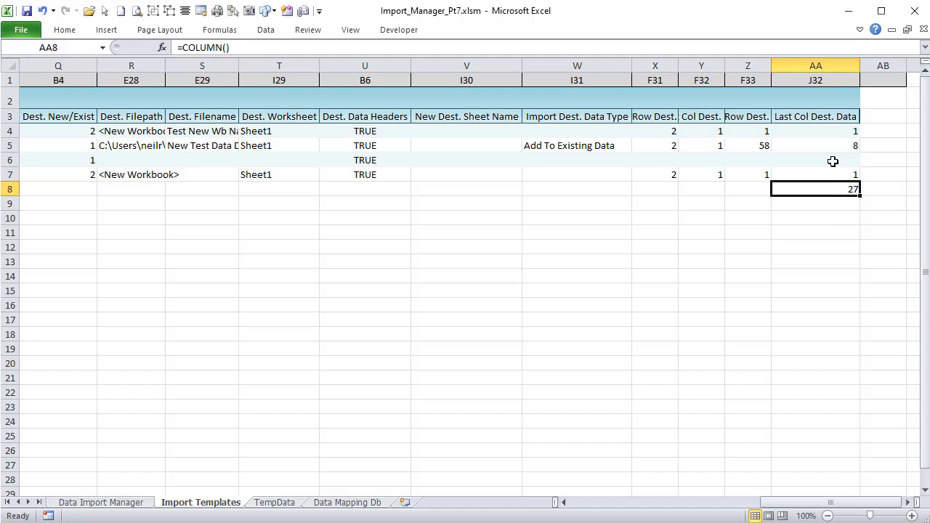
key(Delete)
drag(829, 503, 535, 502)
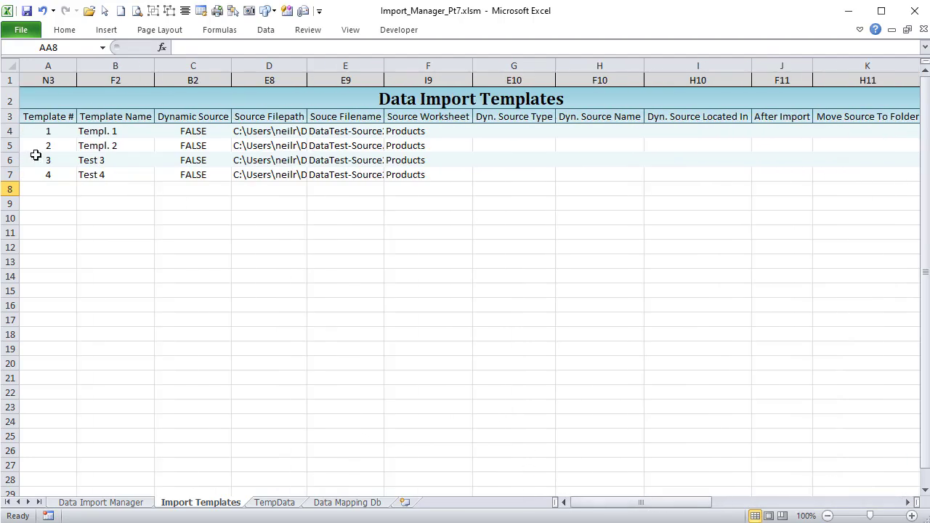
- Examine the row 1 cell references on Import Templates and the Source File and template name cells on Data Import Manager
click(122, 85)
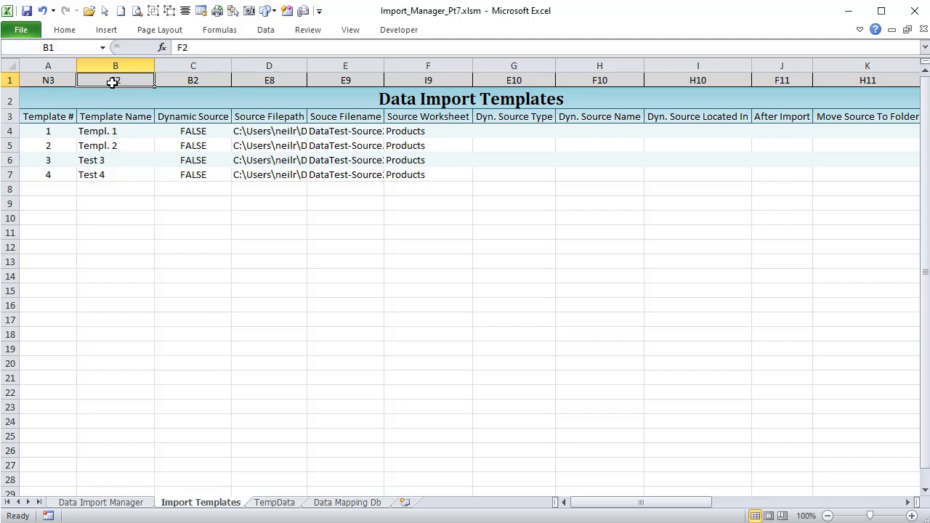
click(10, 80)
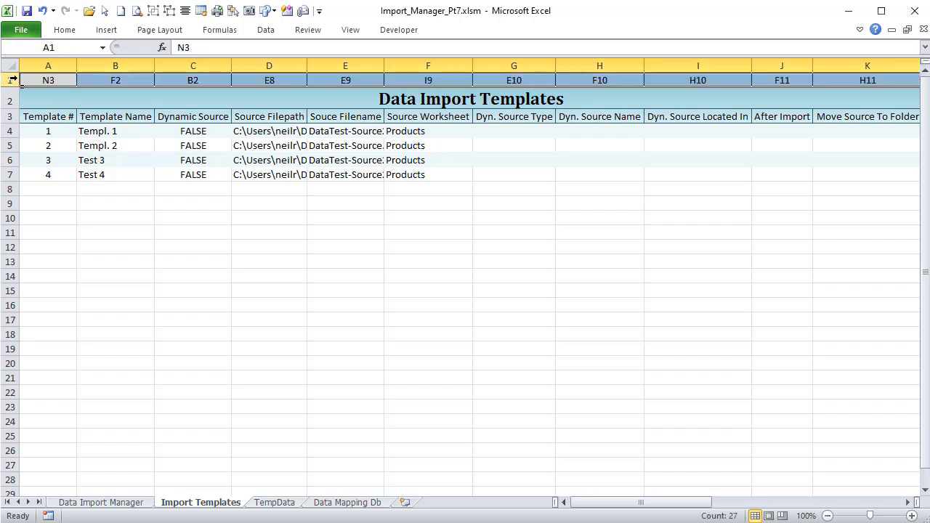
click(134, 79)
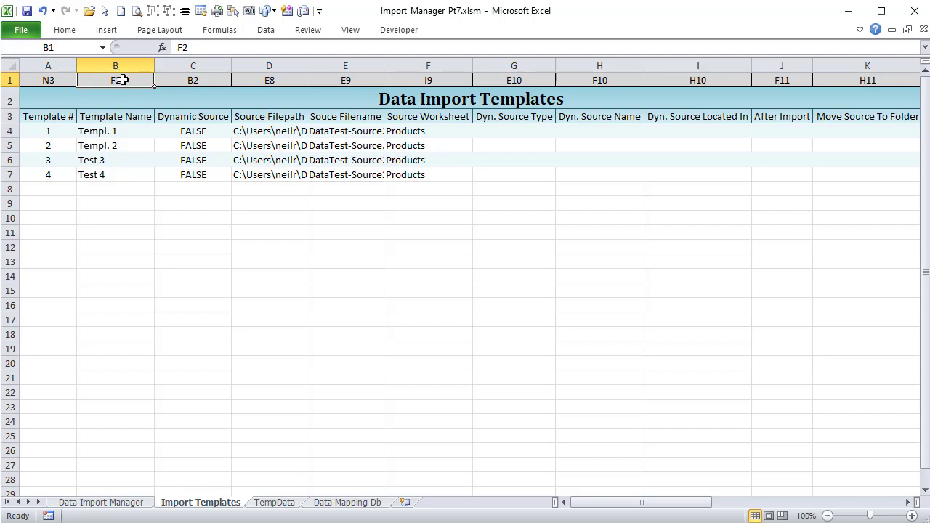
click(124, 172)
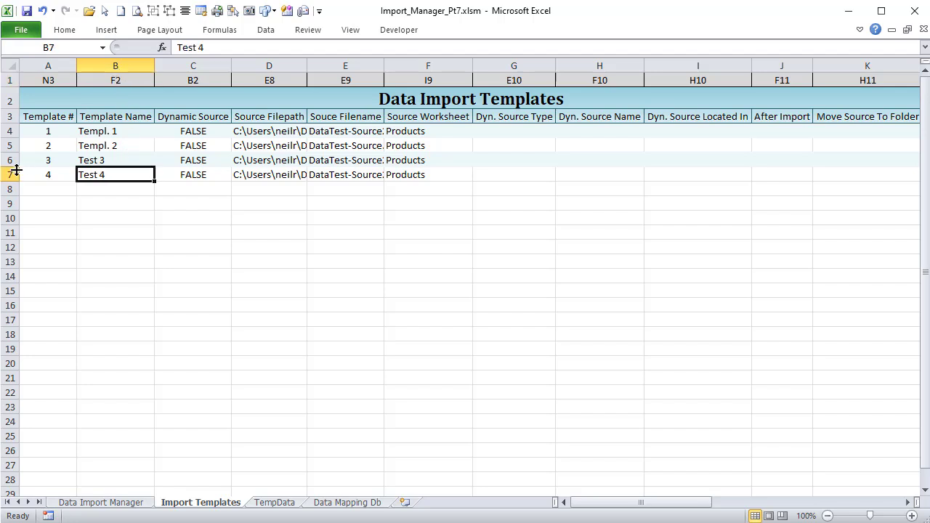
click(105, 499)
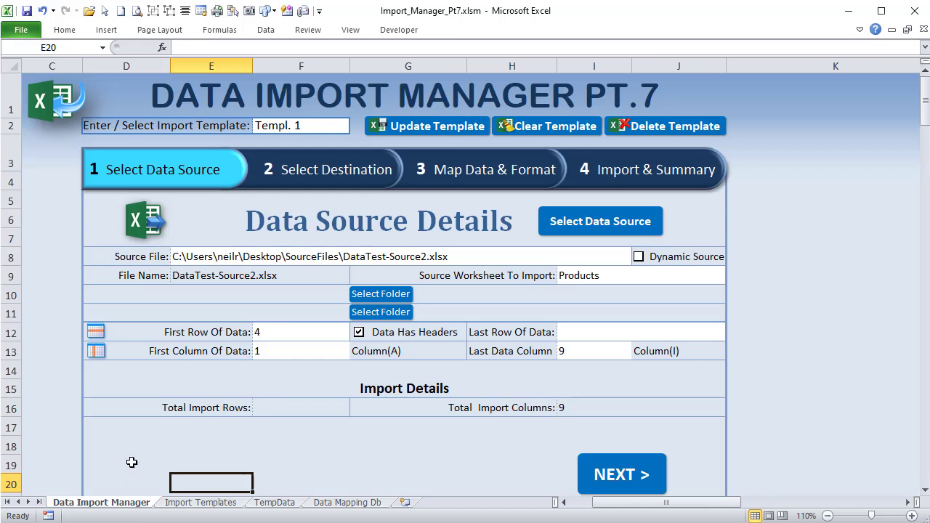
click(355, 261)
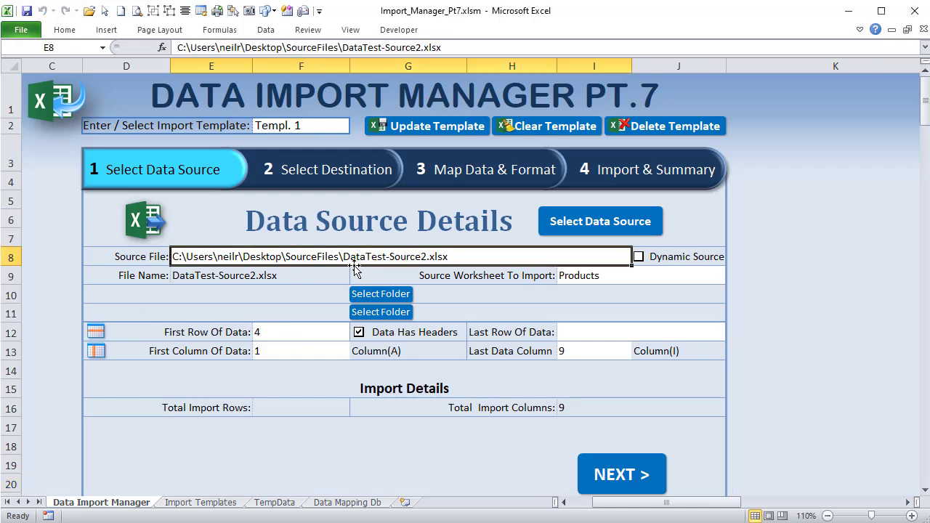
click(305, 126)
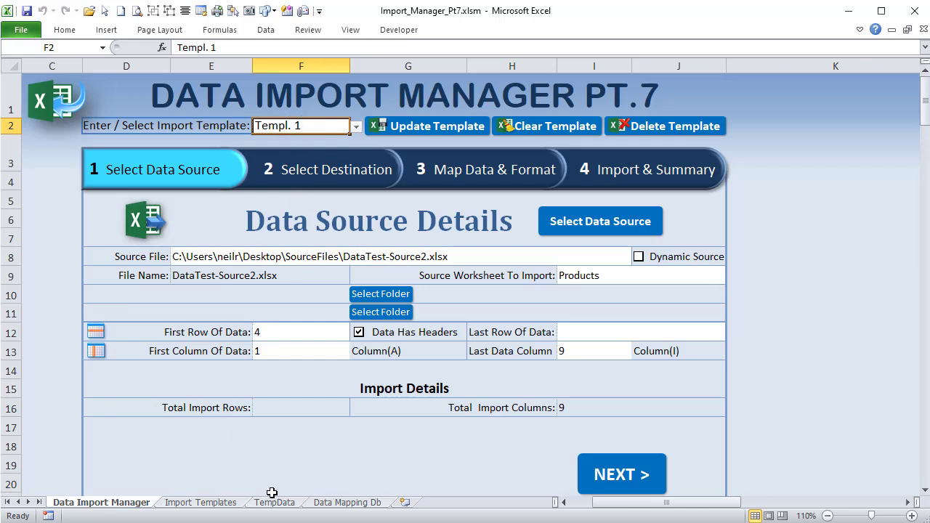
- Compare the references in B1 and C1 of Import Templates with the template name field on Data Import Manager
click(243, 502)
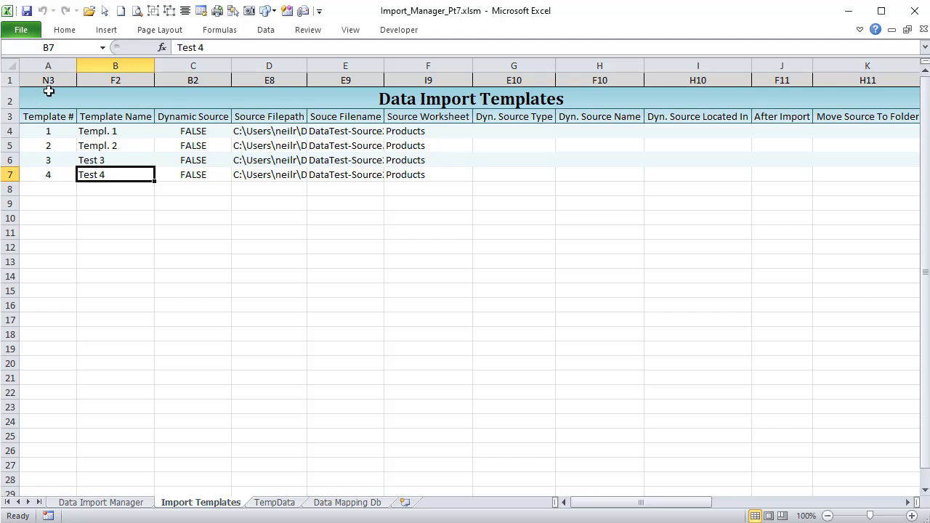
click(106, 81)
click(187, 81)
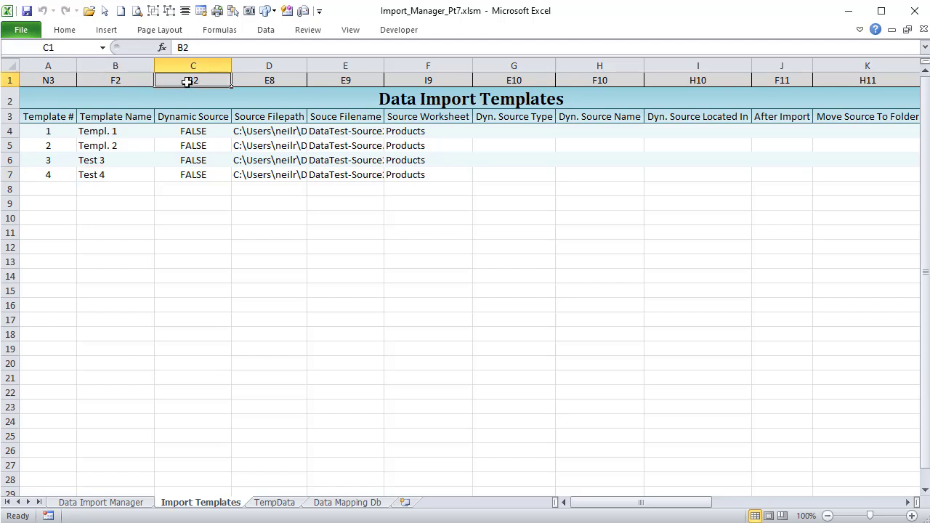
click(106, 80)
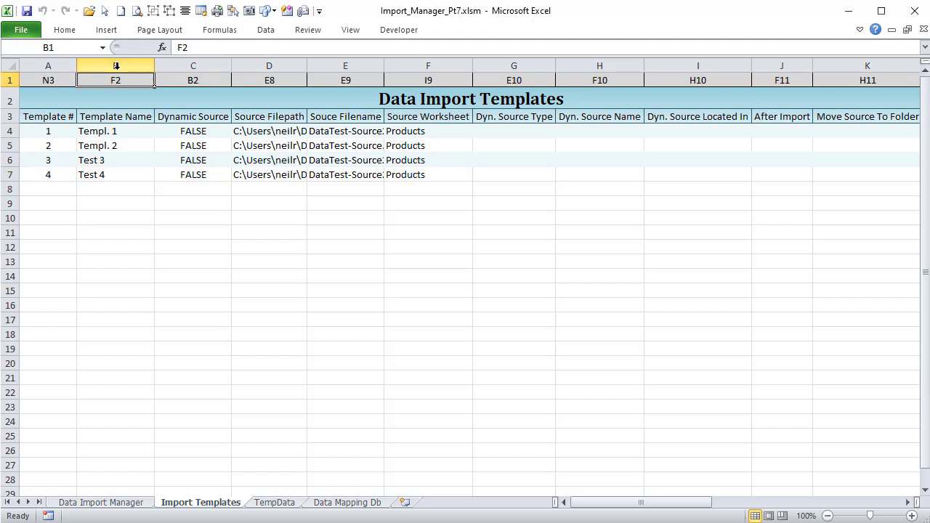
click(113, 503)
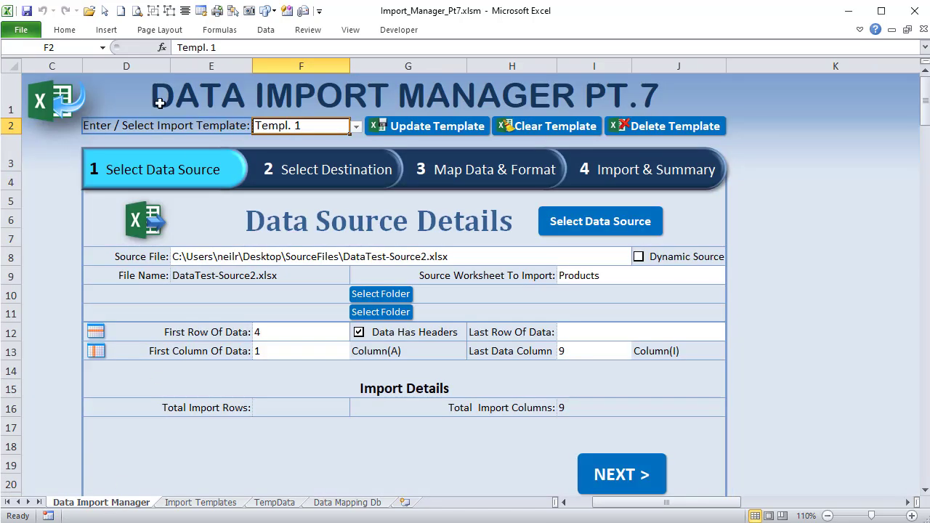
click(192, 506)
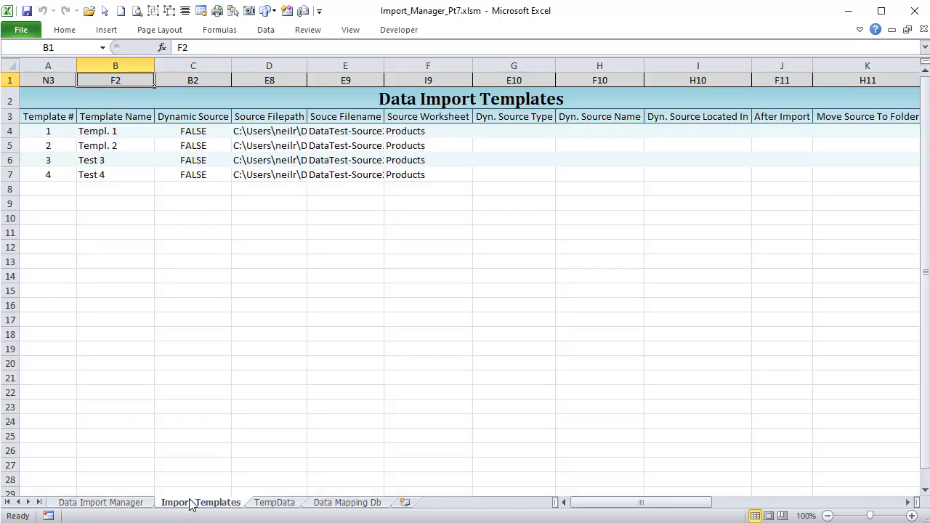
- Match the row 1 references for Template Name through Source Worksheet with the saved values in the template rows below
click(116, 175)
click(195, 81)
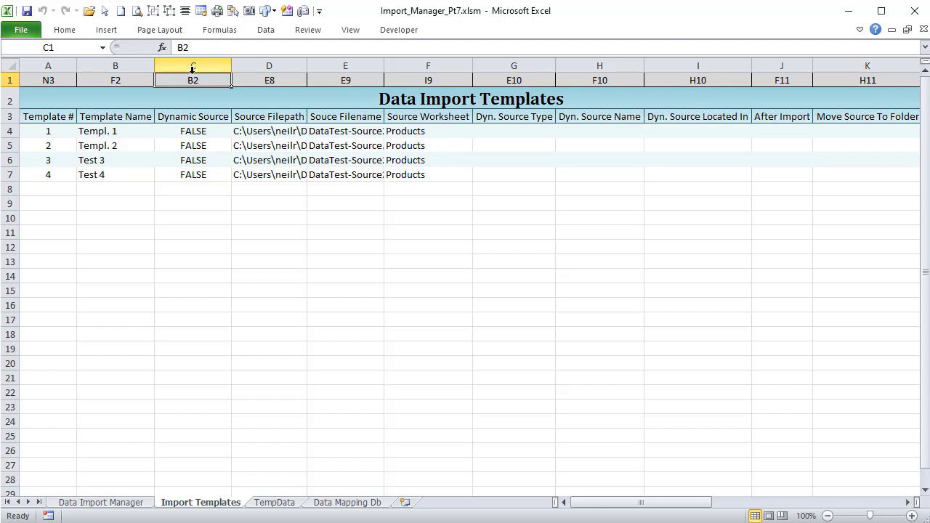
click(203, 163)
click(263, 79)
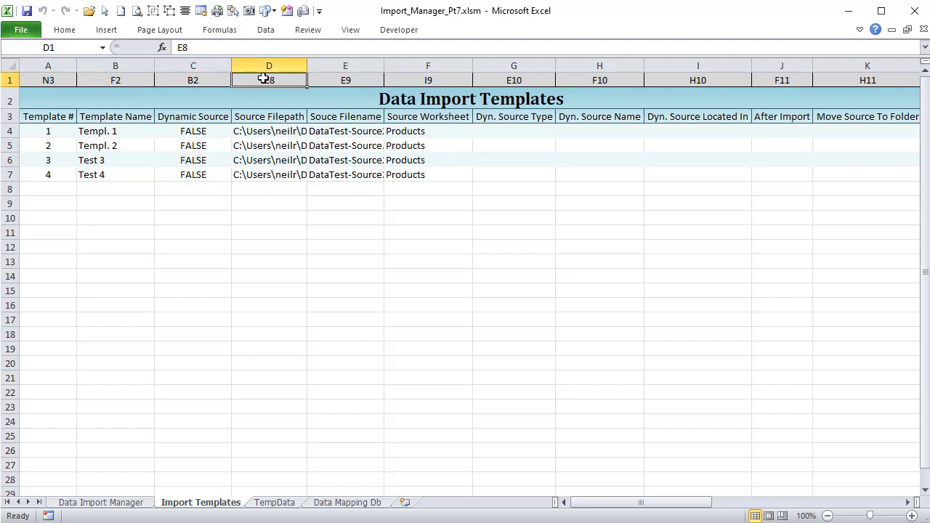
click(289, 173)
drag(133, 80, 294, 82)
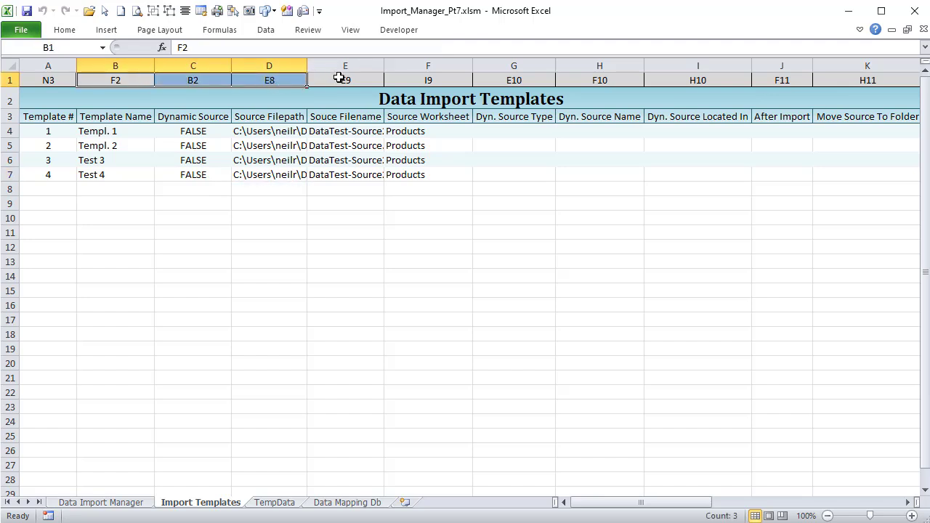
click(339, 78)
click(352, 175)
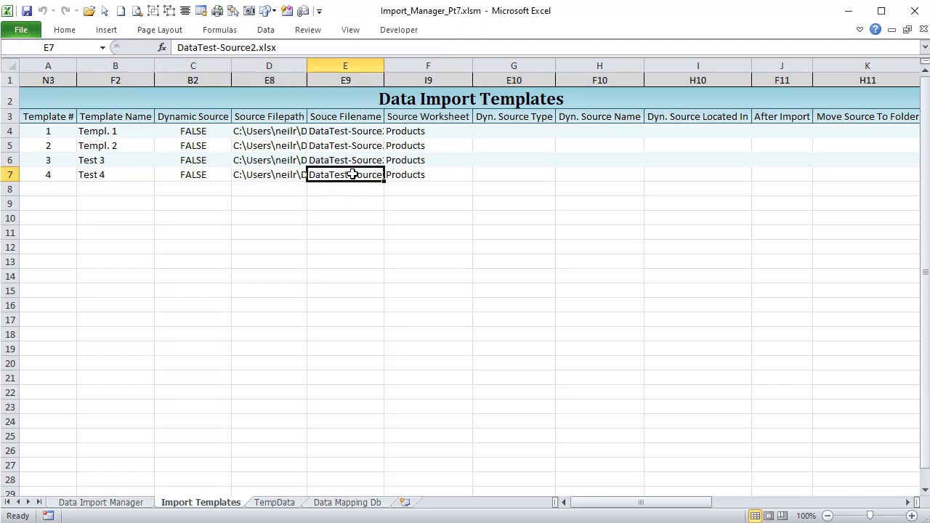
click(438, 78)
click(433, 175)
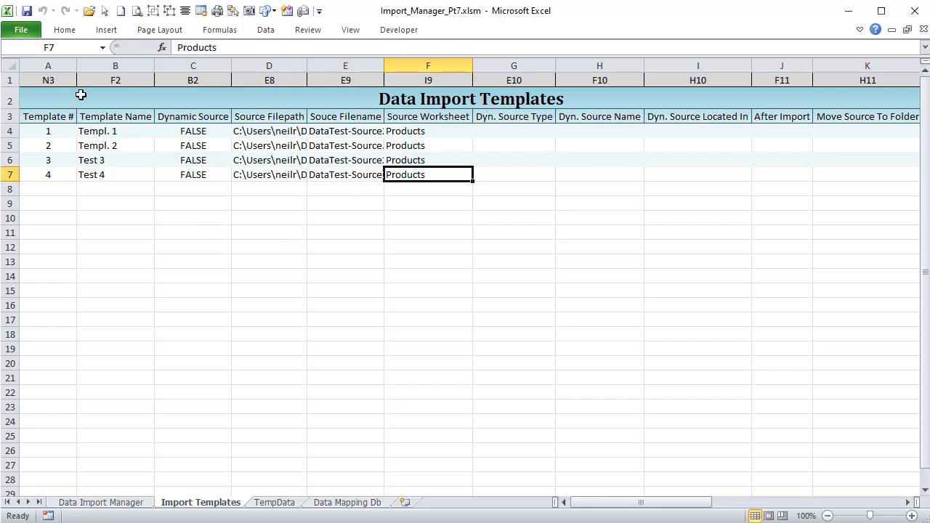
- Select the row 1 cell references from B1 to AA1 on Import Templates, and return to the VBA code
drag(121, 80, 845, 77)
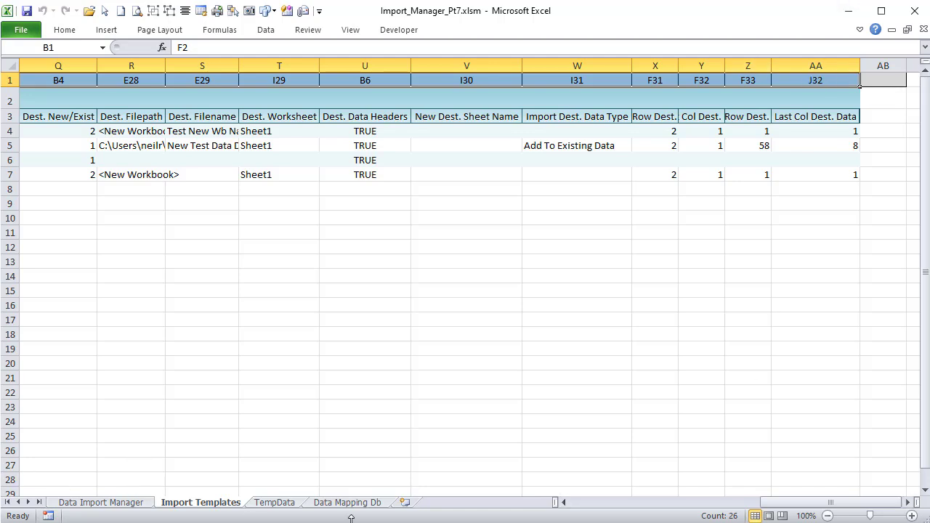
drag(770, 504, 635, 511)
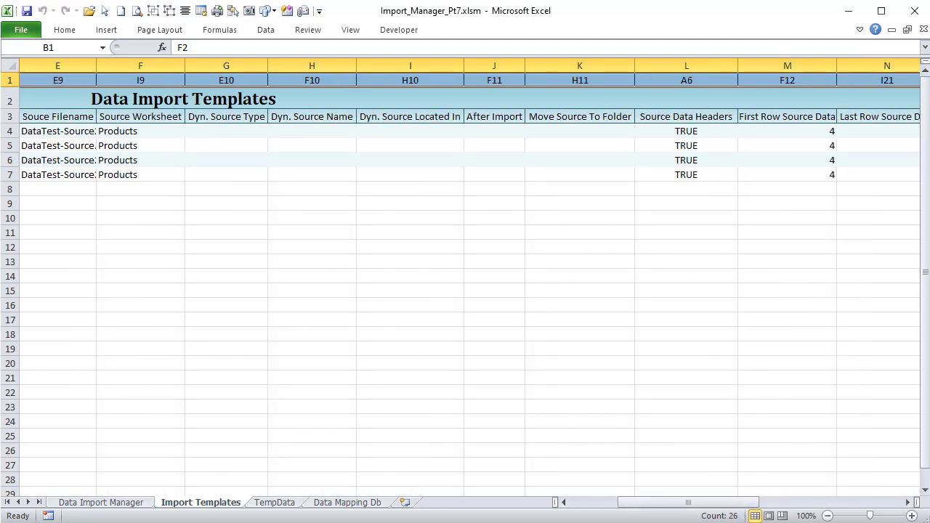
key(alt+F11)
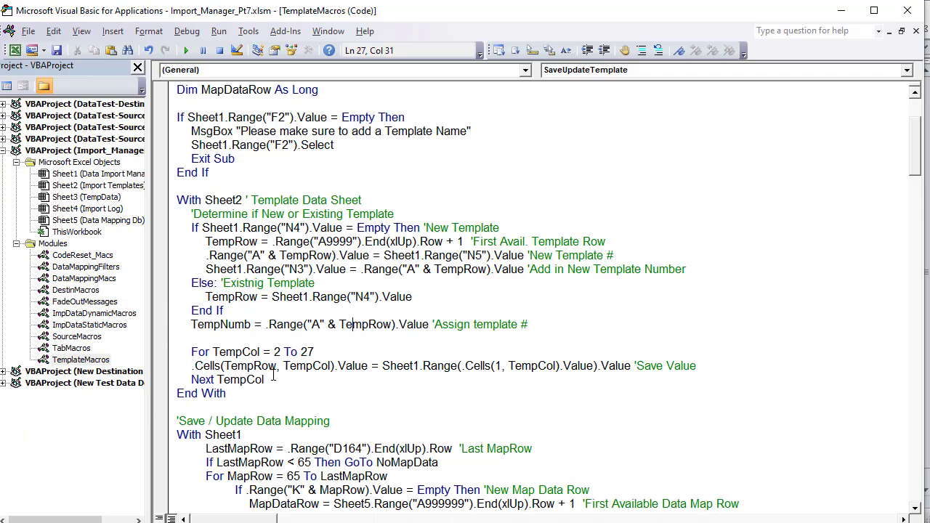
- Highlight the save loop in SaveUpdateTemplate, and examine its 2 To 27 column range
drag(283, 377, 152, 349)
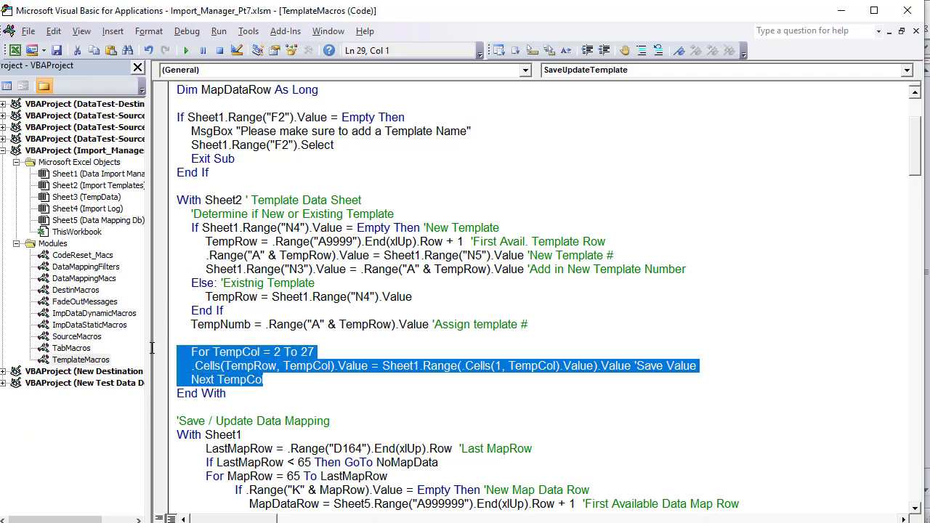
click(276, 354)
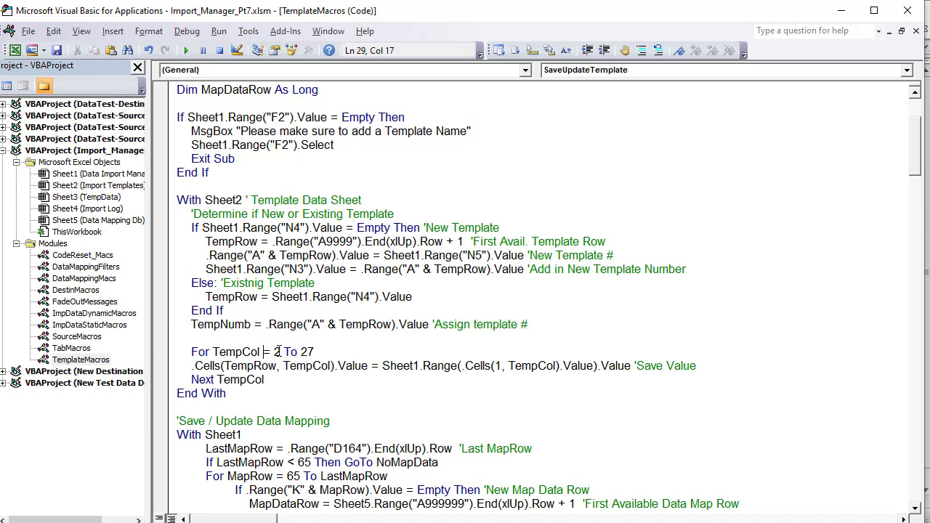
click(315, 352)
drag(314, 352, 268, 352)
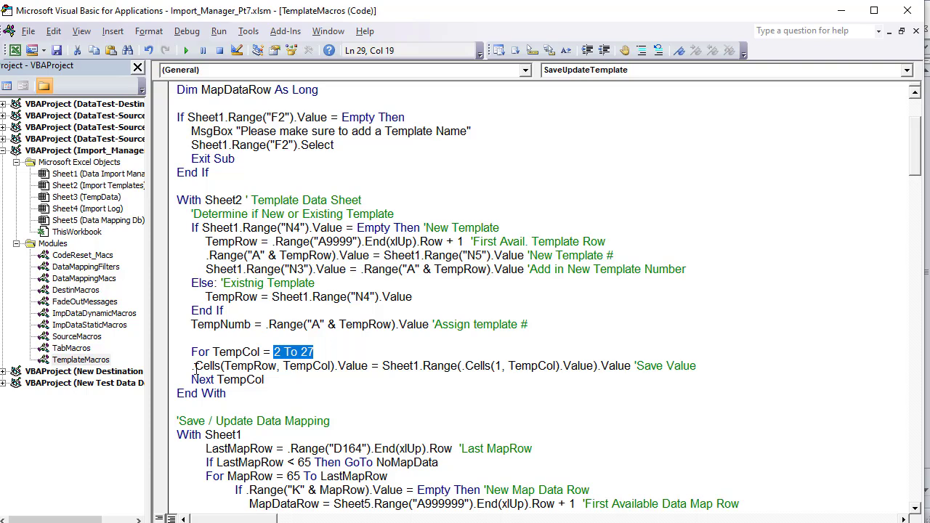
- Examine the destination expression .Cells(TempRow, TempCol).Value in the save loop, including its row and column arguments
drag(193, 366, 213, 367)
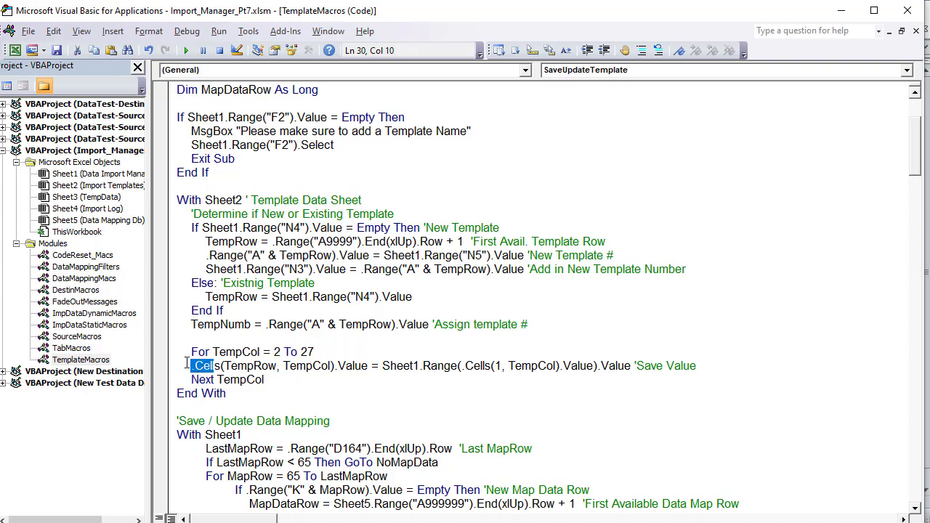
click(187, 364)
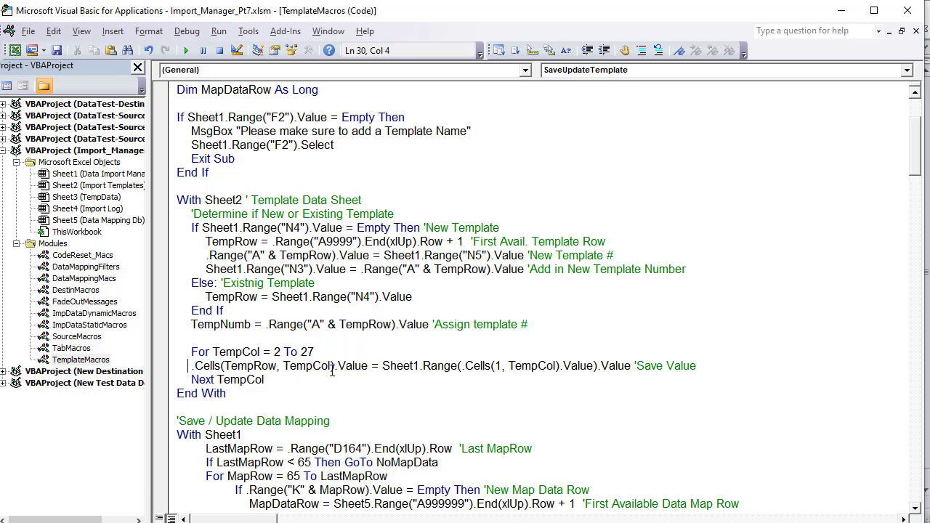
drag(278, 365, 225, 366)
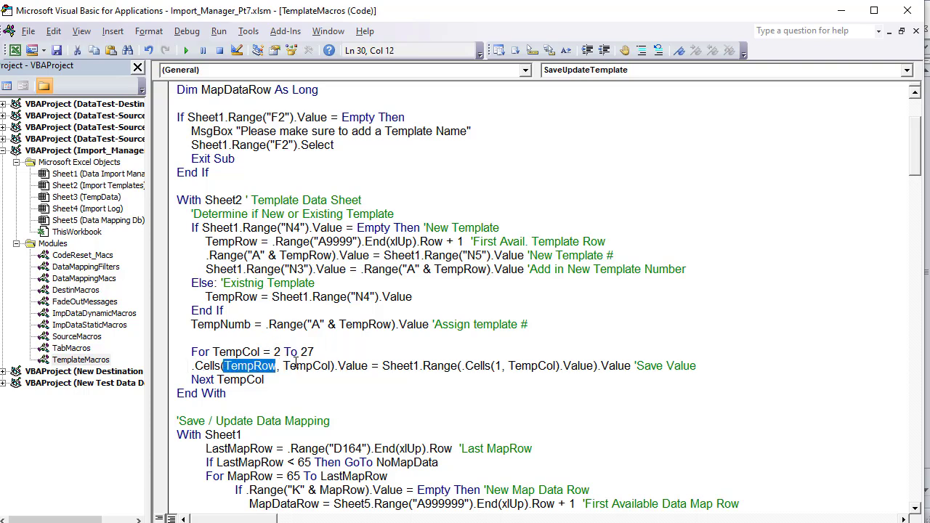
drag(331, 366, 284, 365)
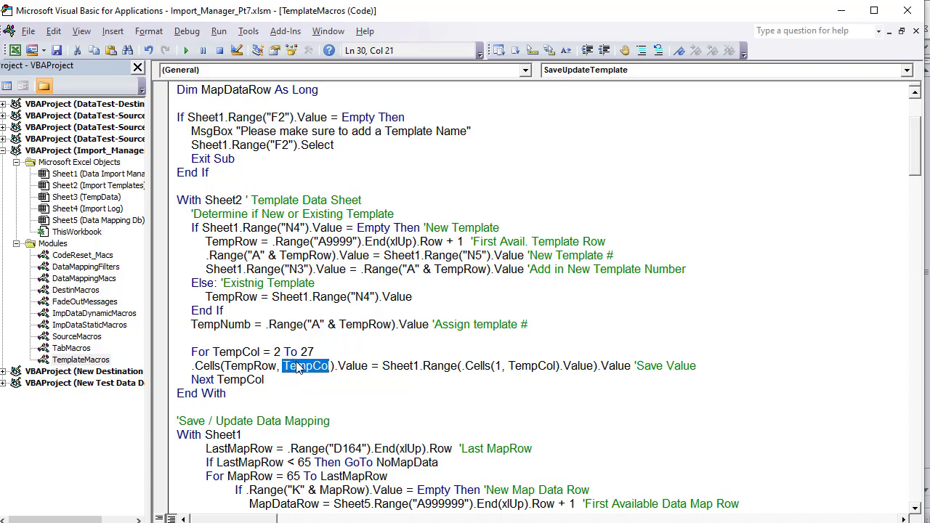
drag(192, 366, 373, 370)
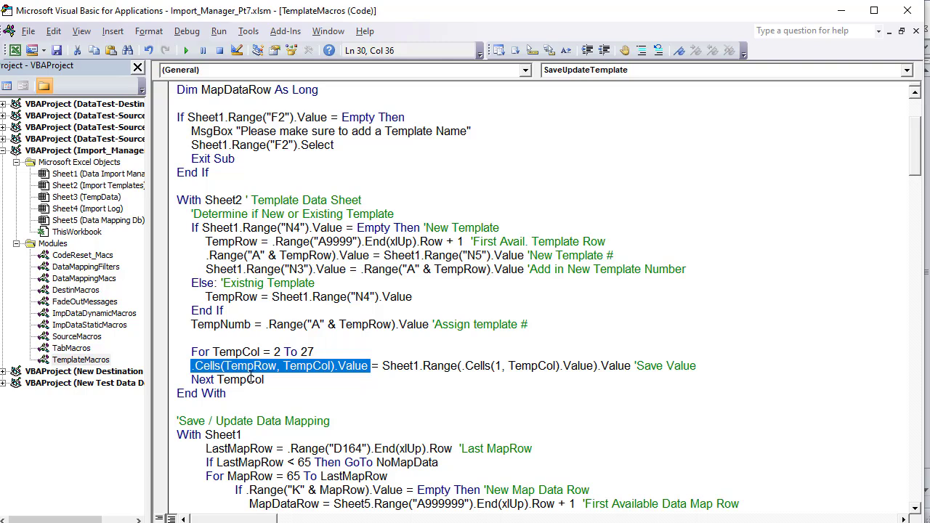
- Examine the source expression Sheet1.Range(.Cells(1, TempCol).Value).Value, including its row 1 and TempCol arguments
click(456, 367)
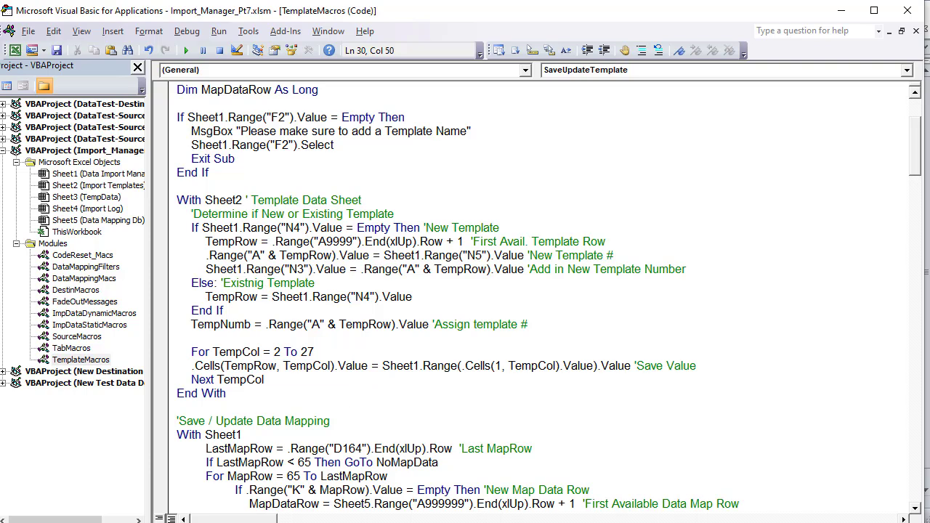
drag(593, 365, 462, 365)
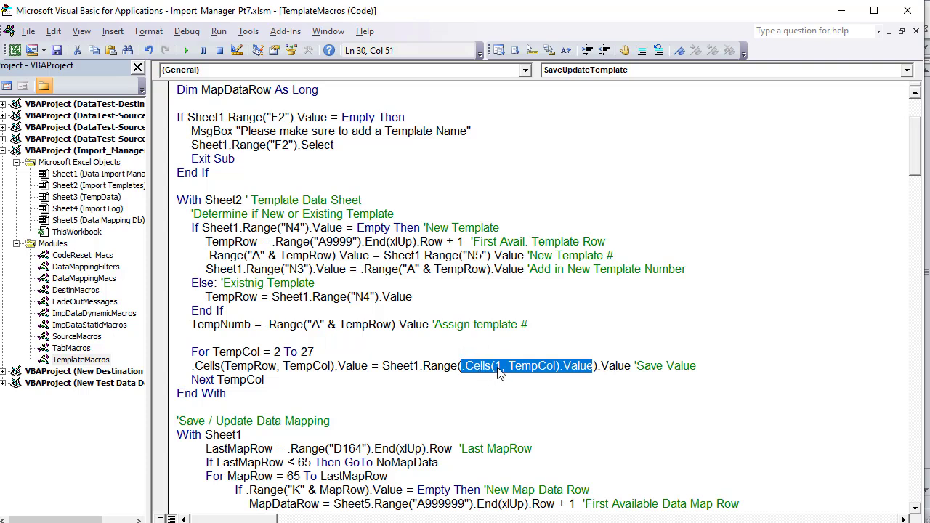
double_click(497, 366)
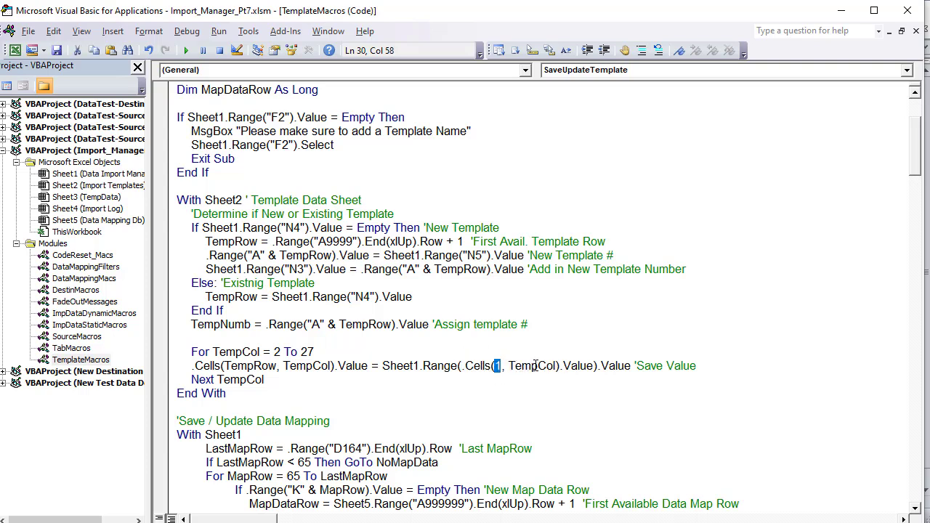
drag(555, 365, 510, 365)
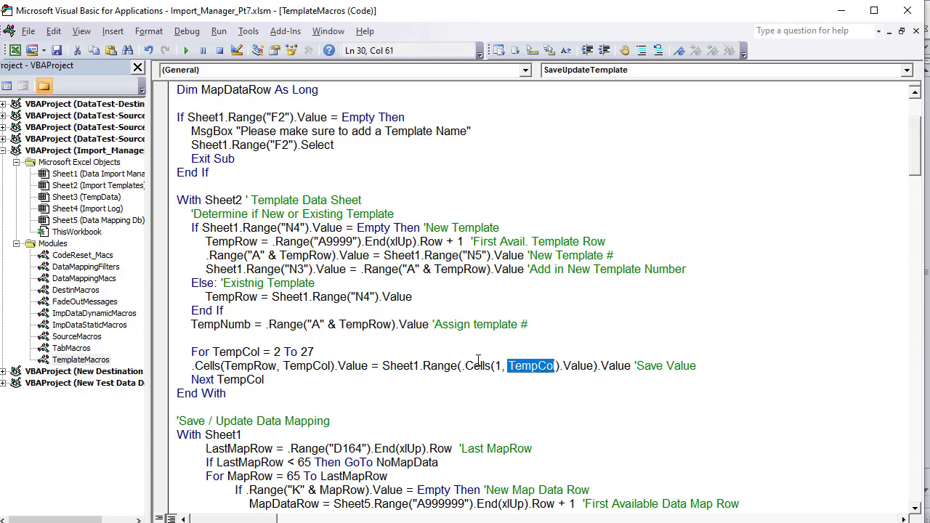
drag(461, 366, 594, 367)
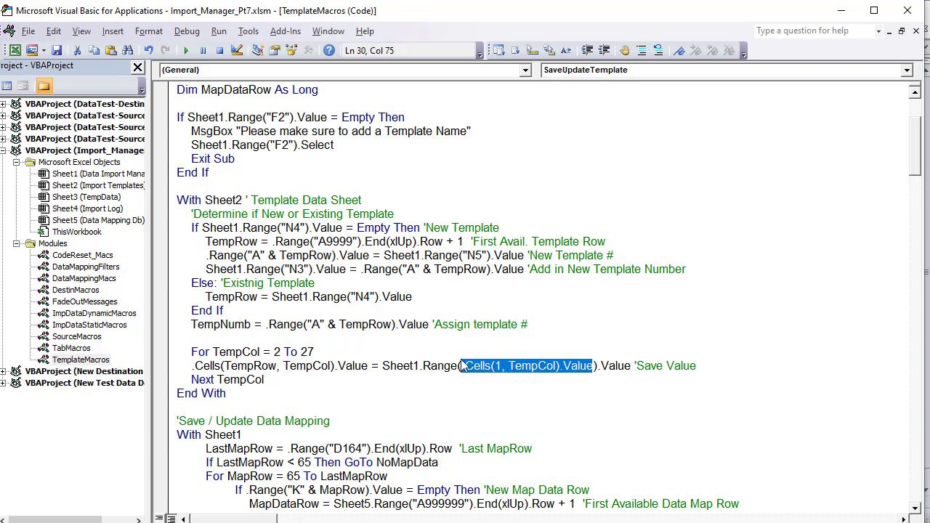
drag(629, 365, 383, 365)
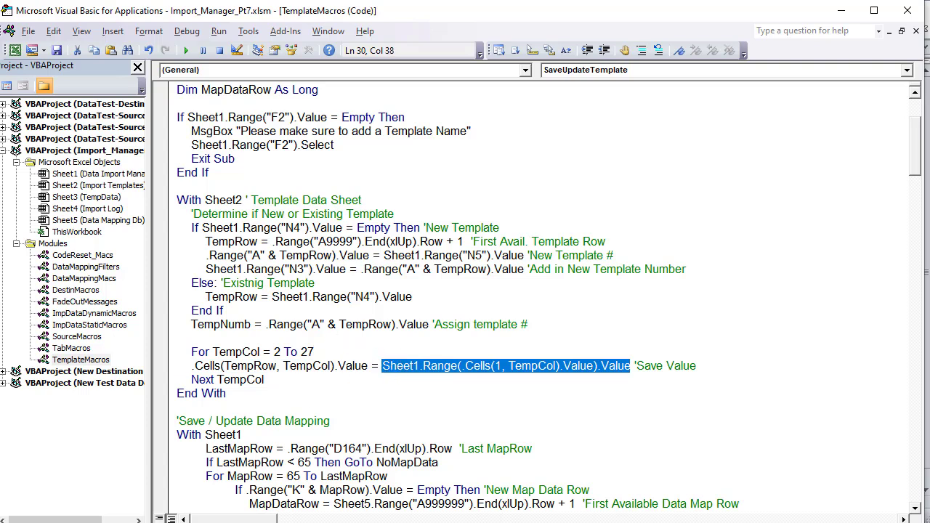
- Switch to the Excel workbook and compare the First Row Of Data field on Data Import Manager with reference cell M1 on Import Templates
key(alt+Tab)
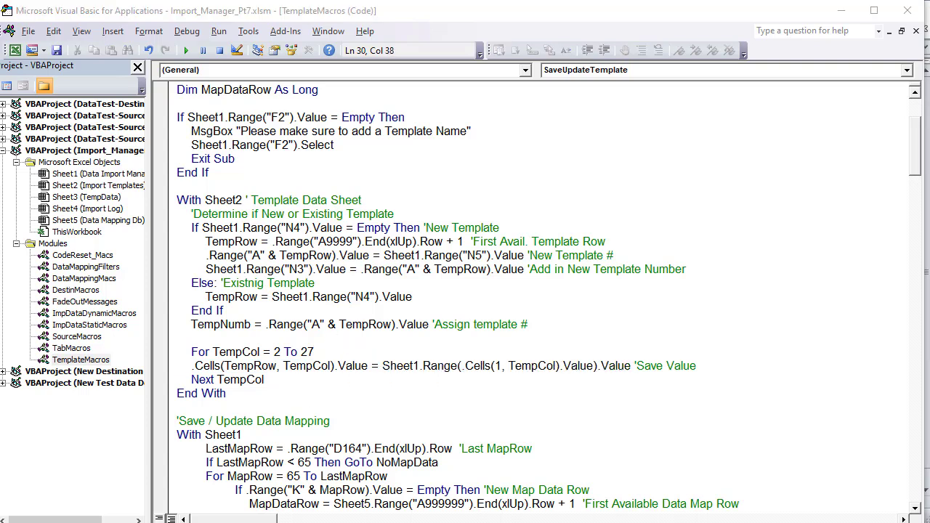
key(alt+Tab)
key(alt+Tab)
key(alt+Tab)
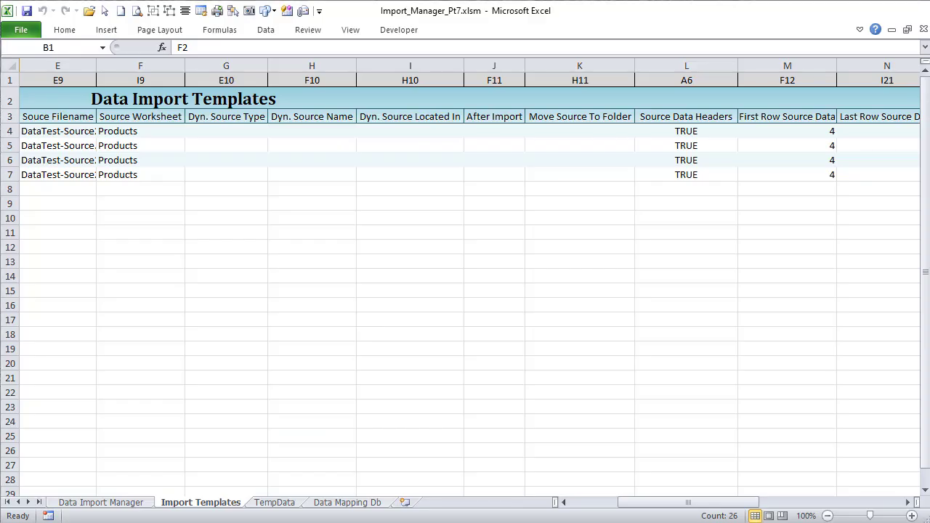
click(125, 80)
click(133, 503)
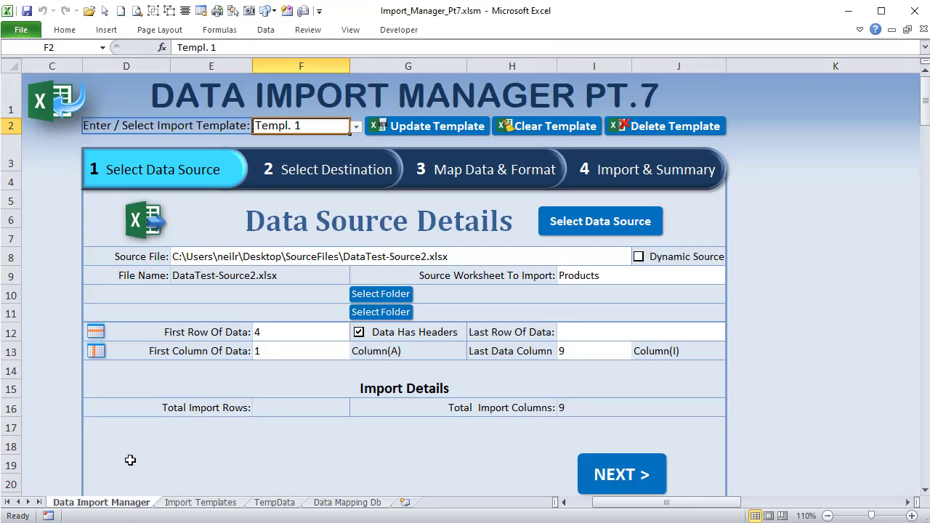
click(281, 332)
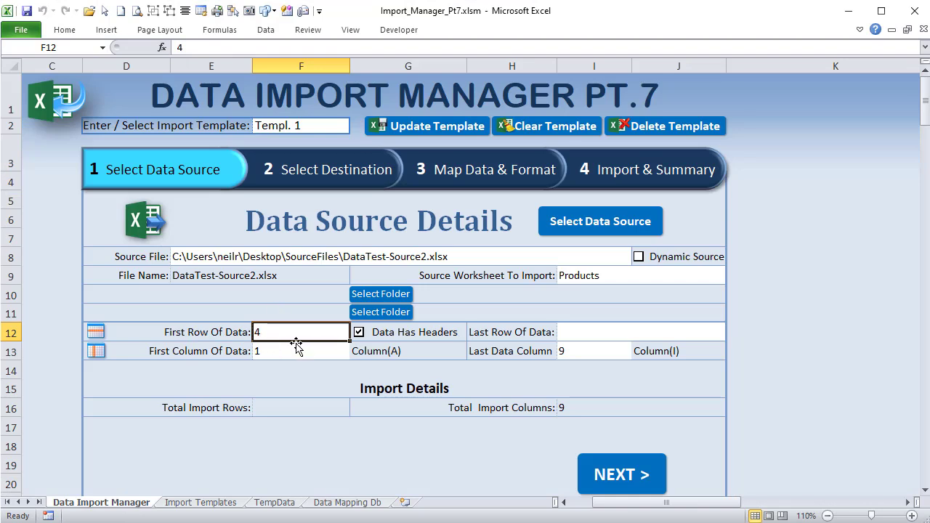
click(227, 503)
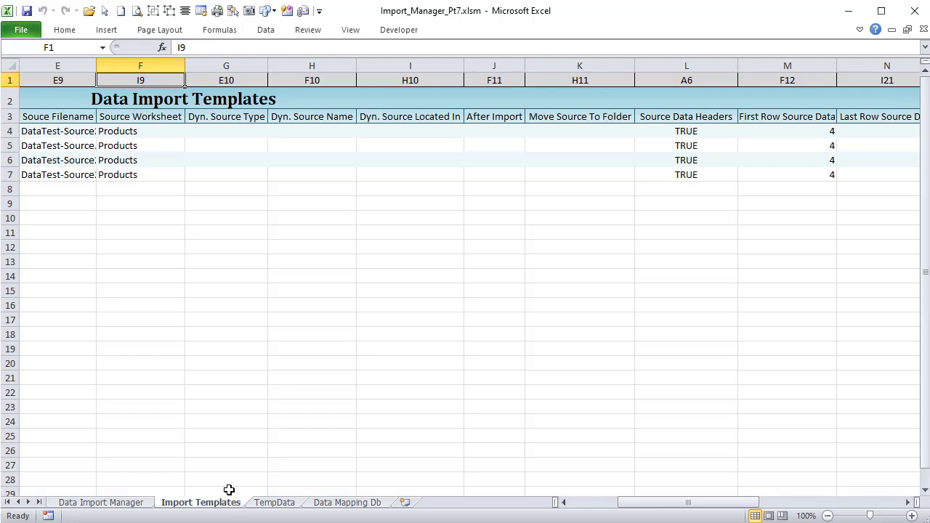
click(768, 84)
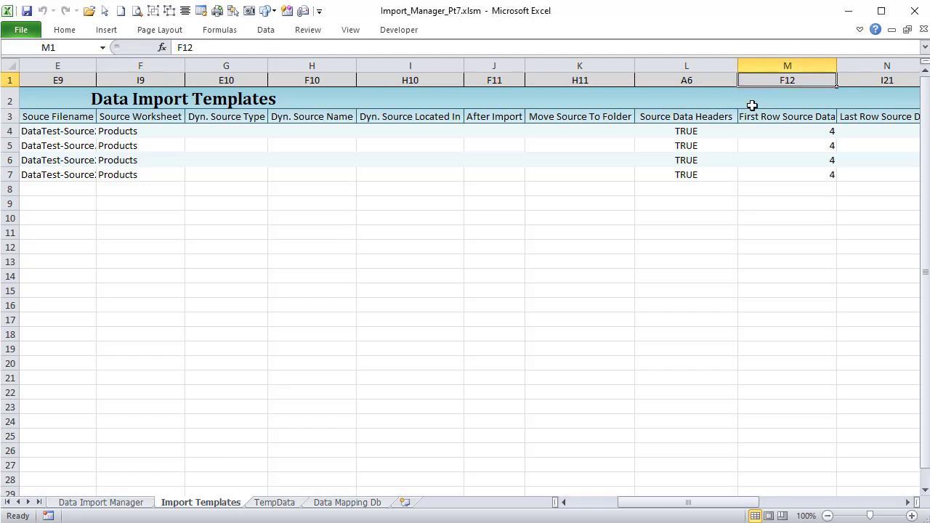
- Trace the First Row Source Data reference in M1 to its saved value in template row 7
drag(159, 80, 763, 81)
click(803, 76)
click(805, 172)
click(9, 175)
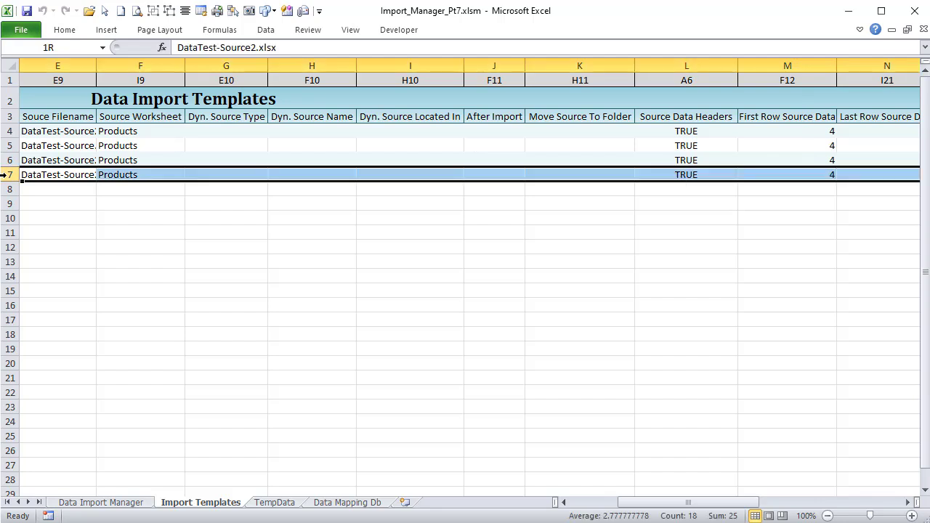
click(815, 77)
click(823, 170)
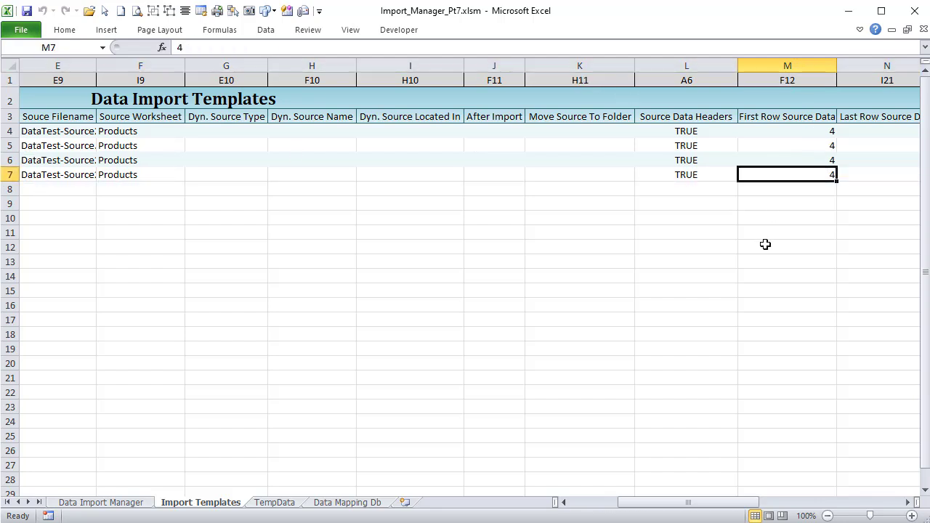
- Match the Last Row Source Data reference in N1 with its saved cell in row 7
drag(749, 504, 777, 506)
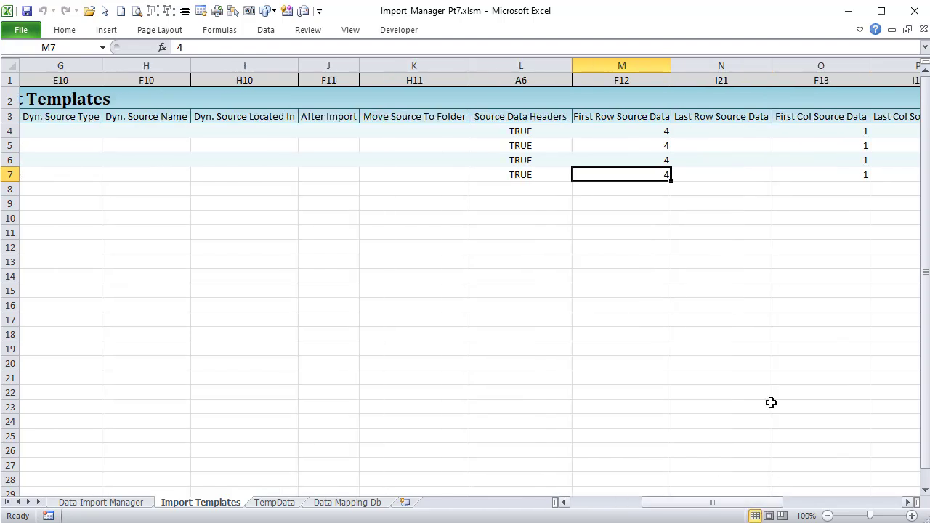
click(720, 80)
click(717, 175)
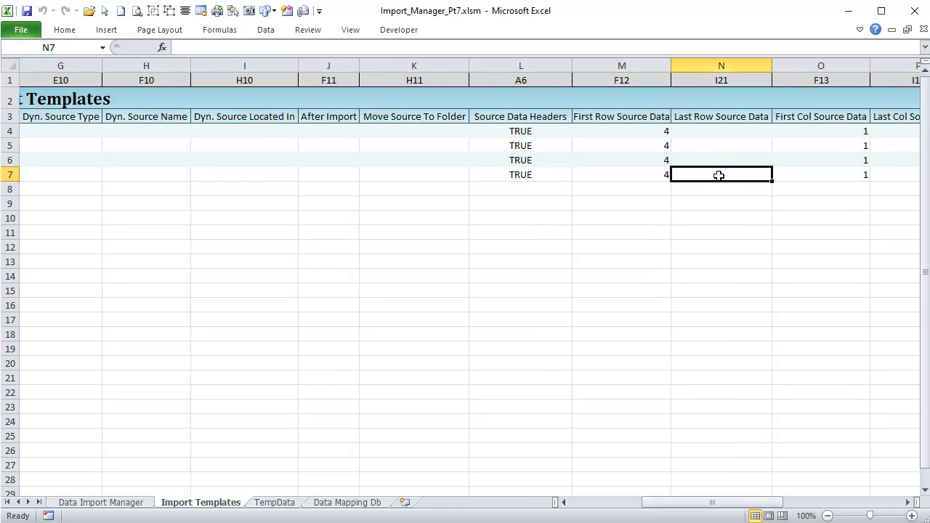
- Match the First Col Source Data reference in O1 with its row 7 value and the First Column Of Data field on Data Import Manager
click(821, 75)
click(836, 175)
click(829, 75)
click(851, 175)
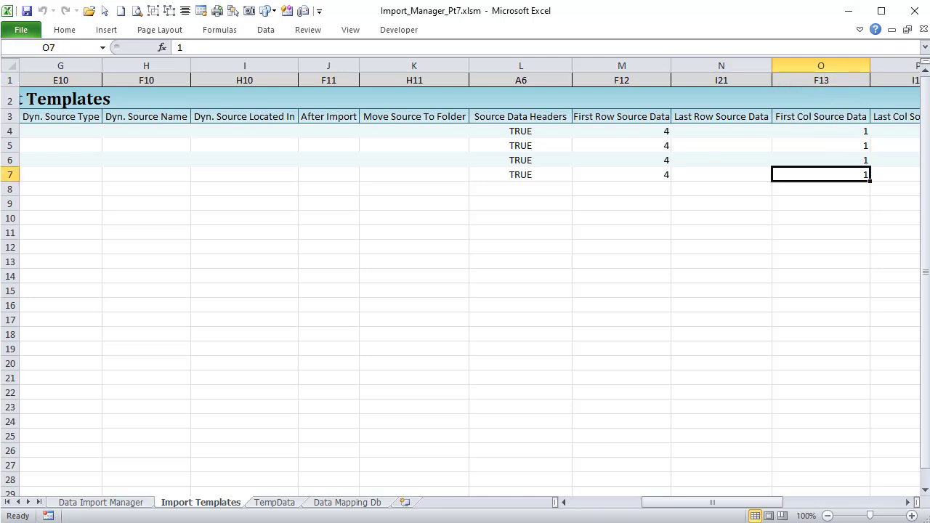
click(99, 502)
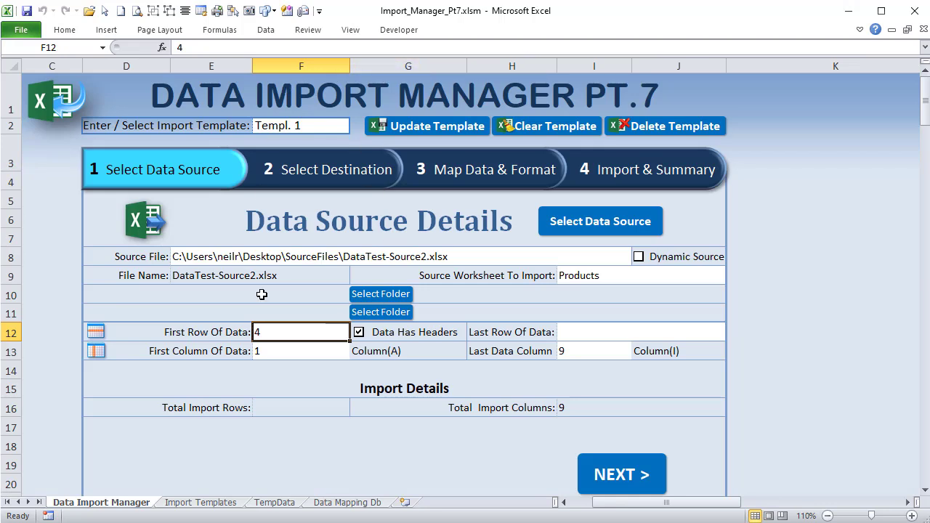
click(281, 356)
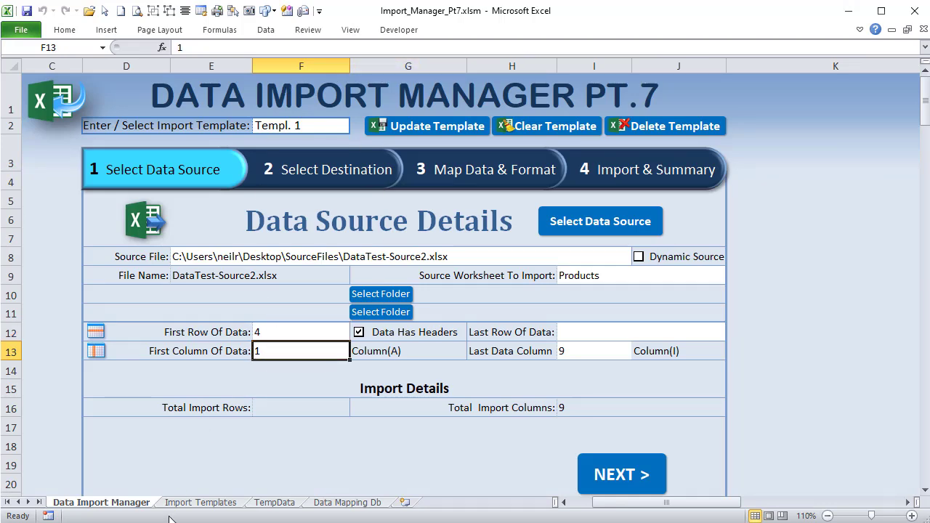
click(196, 503)
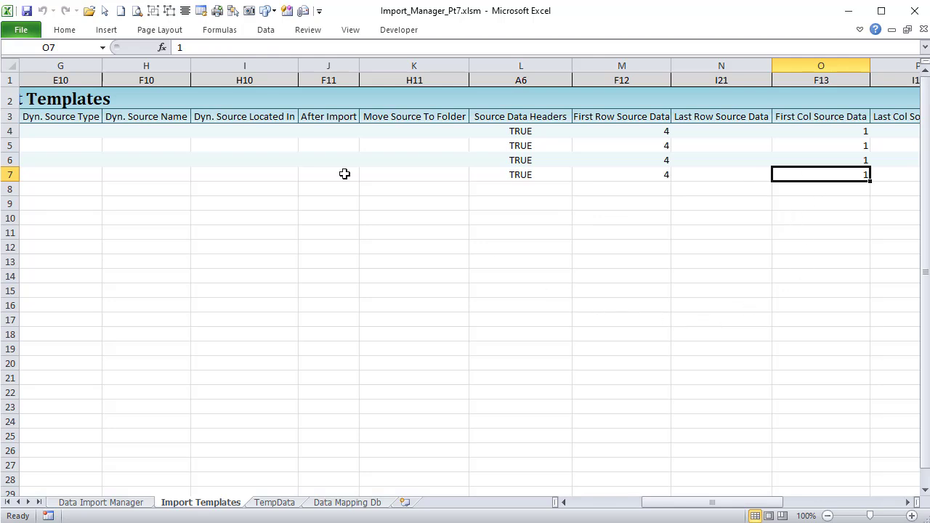
- Examine the row 1 references for the dynamic source, After Import, Move Source To Folder and Source Data Headers columns
drag(211, 88, 394, 79)
click(429, 80)
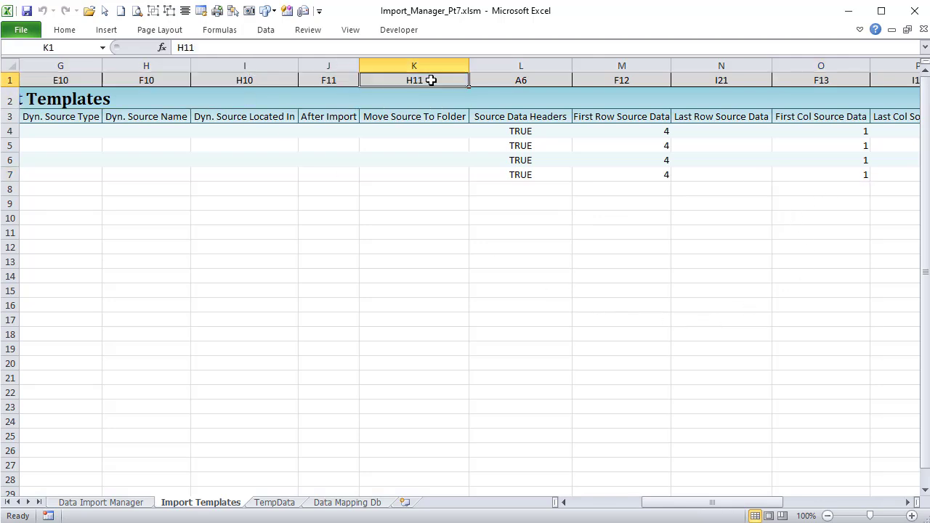
click(320, 78)
click(401, 82)
click(507, 79)
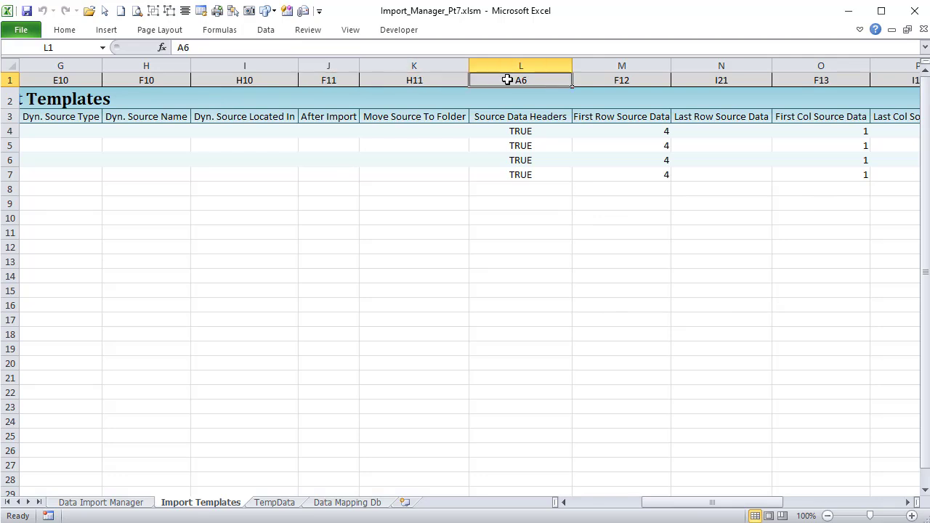
click(405, 79)
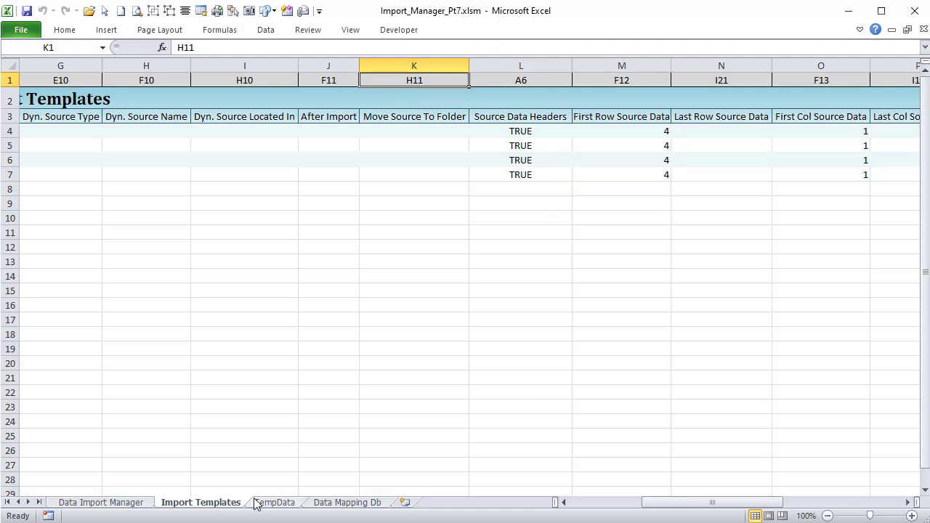
- Hide the cell reference row 1 on the Import Templates sheet
click(7, 80)
right_click(8, 81)
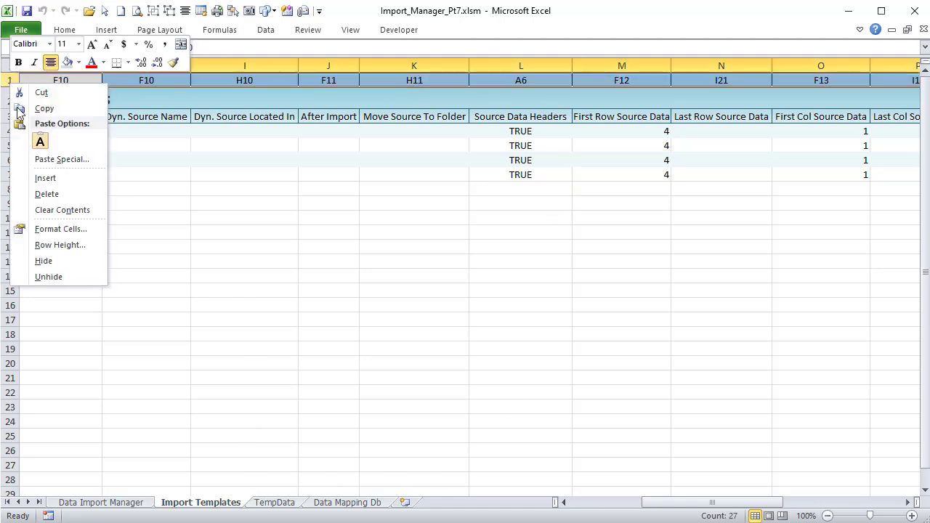
click(48, 260)
click(449, 189)
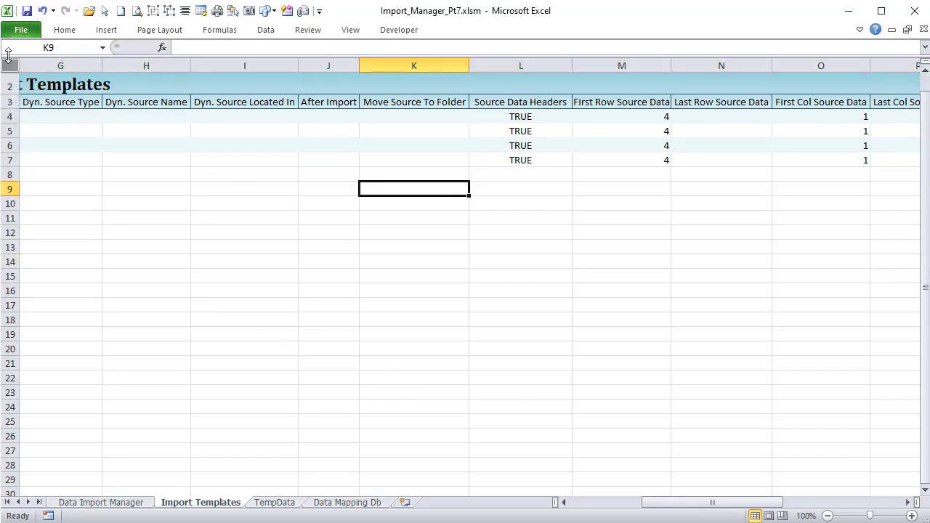
- Unhide row 1 above the Data Import Templates title
click(6, 81)
right_click(9, 80)
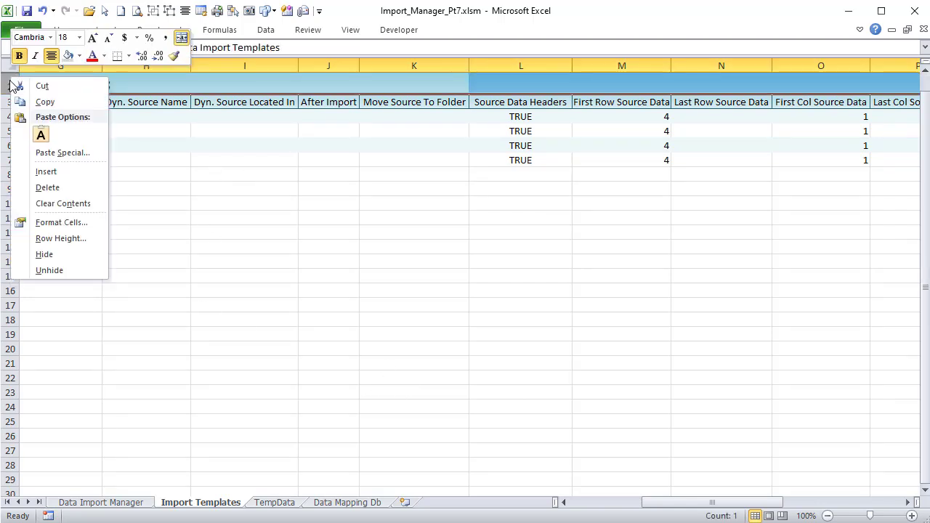
click(57, 269)
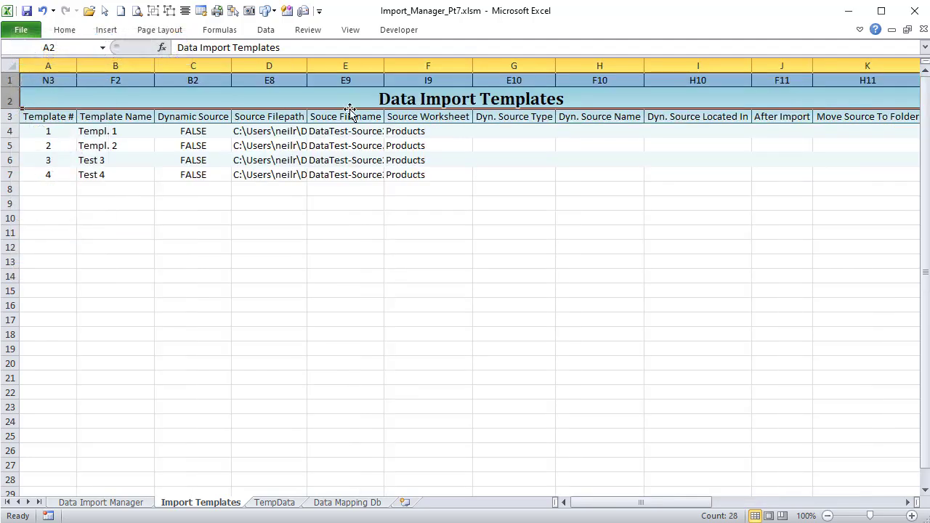
- Highlight the first template's saved values from Template # through Source Worksheet on the Import Templates sheet
click(371, 82)
mouse_move(642, 502)
mouse_down()
mouse_move(807, 510)
mouse_move(625, 503)
mouse_up()
drag(48, 129, 407, 130)
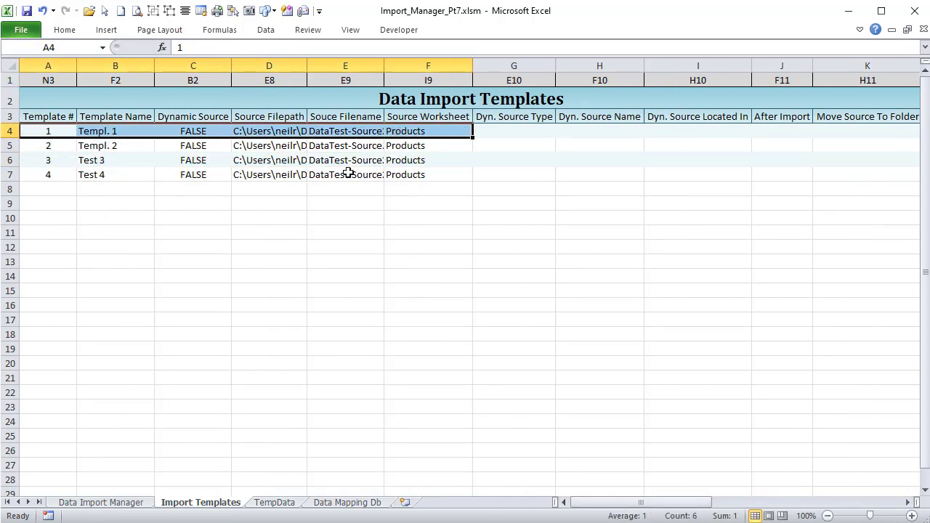
- Review the destination and mapping stages of Templ. 1 on Data Import Manager, ending at Select Data Source
click(121, 502)
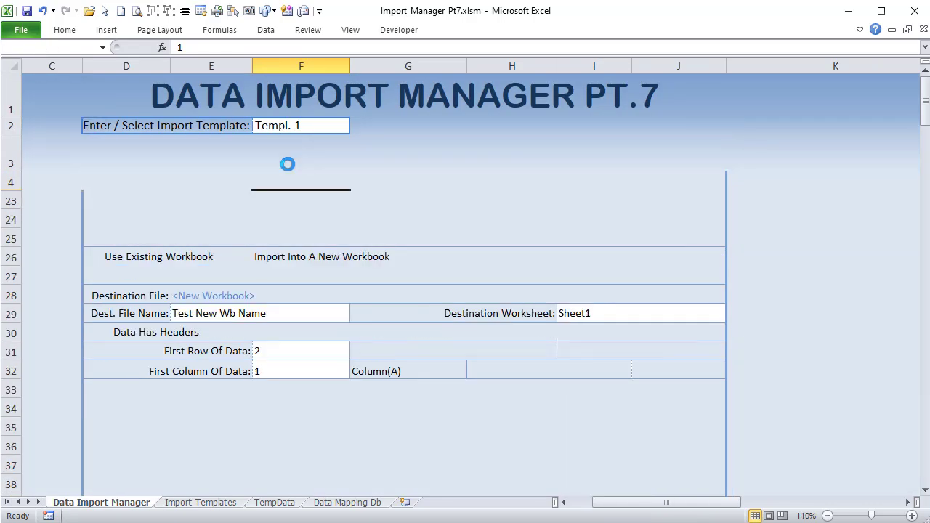
click(289, 170)
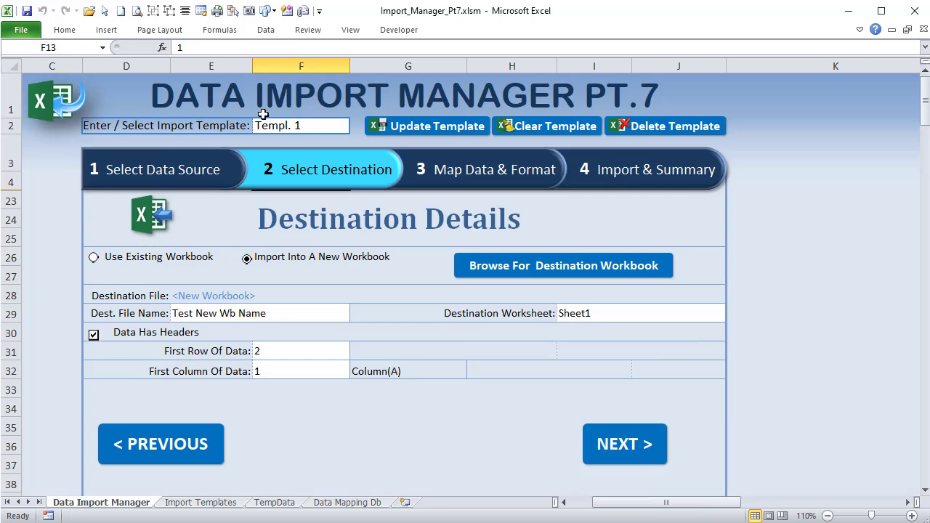
click(161, 177)
click(456, 181)
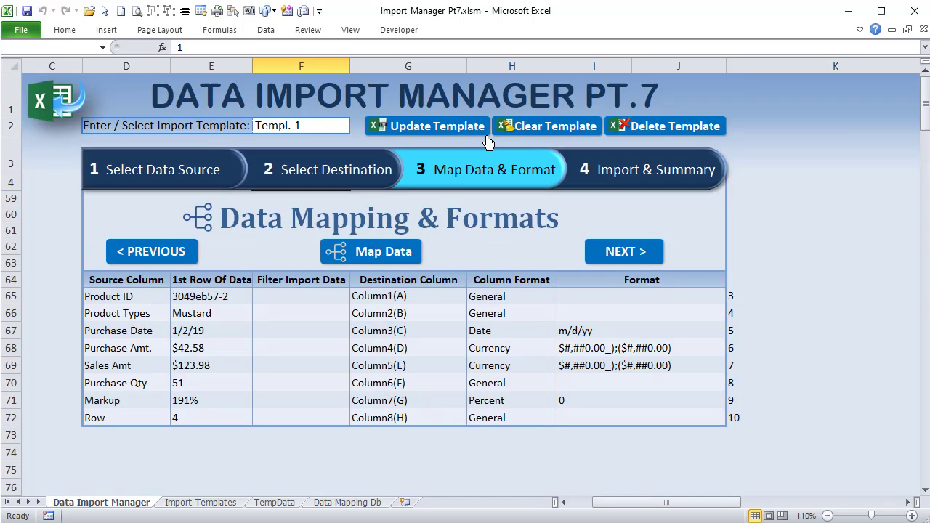
click(161, 155)
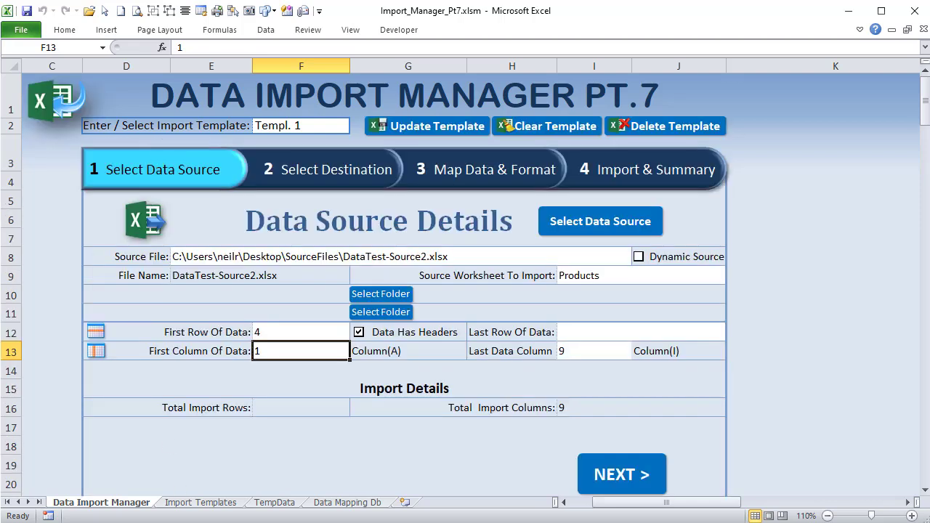
- Examine the For TempCol = 2 To 27 loop in the SaveUpdateTemplate code, and return to the Data Import Manager sheet
key(alt+F11)
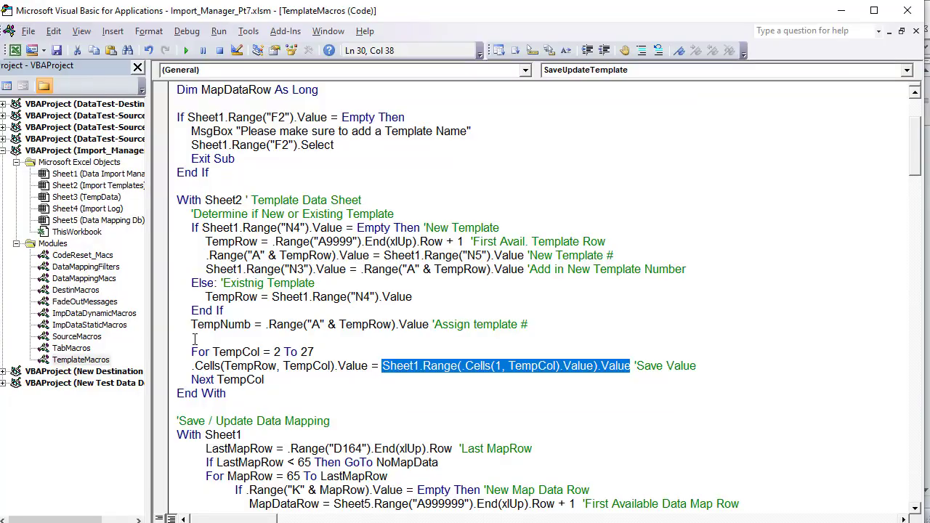
drag(280, 379, 118, 342)
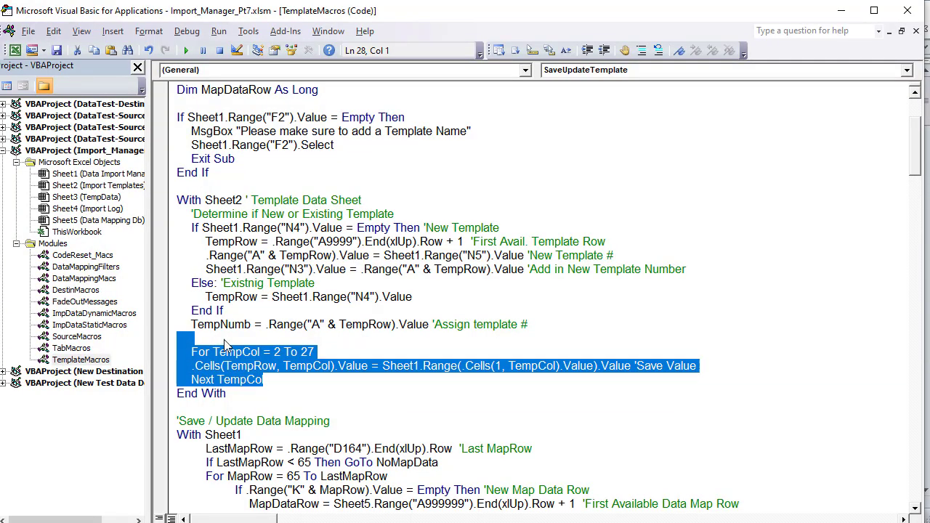
click(285, 359)
double_click(277, 353)
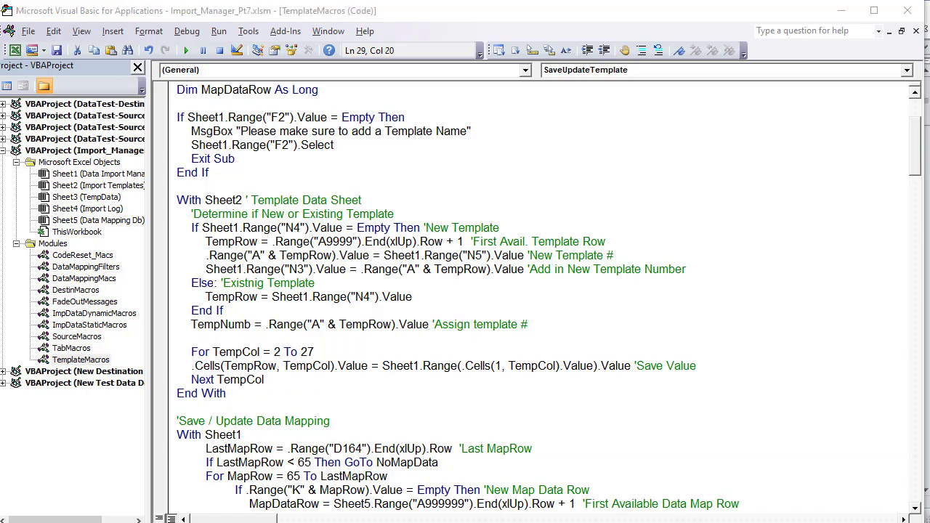
key(alt+F11)
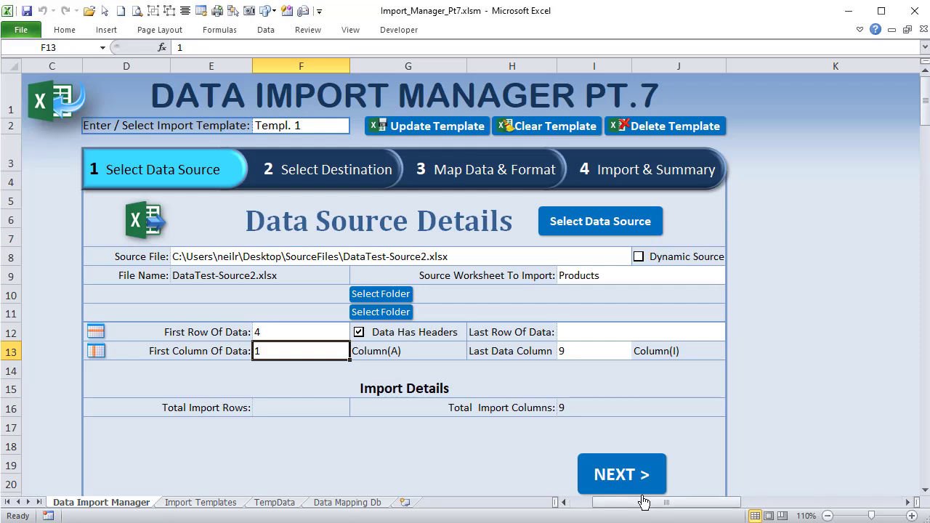
- Examine the selected template number in N3 and the template numbers and names stored on the Import Templates sheet
drag(649, 502, 704, 503)
click(707, 143)
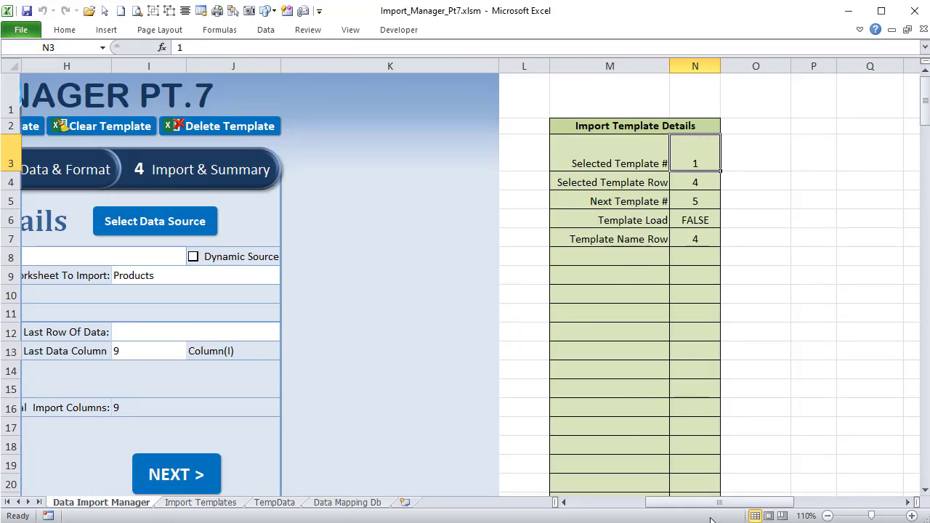
drag(719, 502, 666, 502)
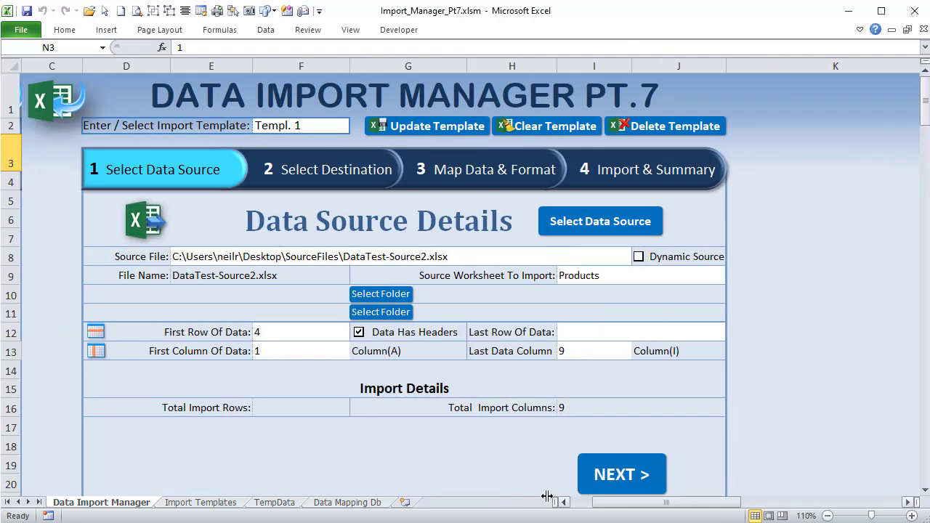
click(228, 506)
drag(44, 131, 38, 178)
drag(83, 131, 100, 180)
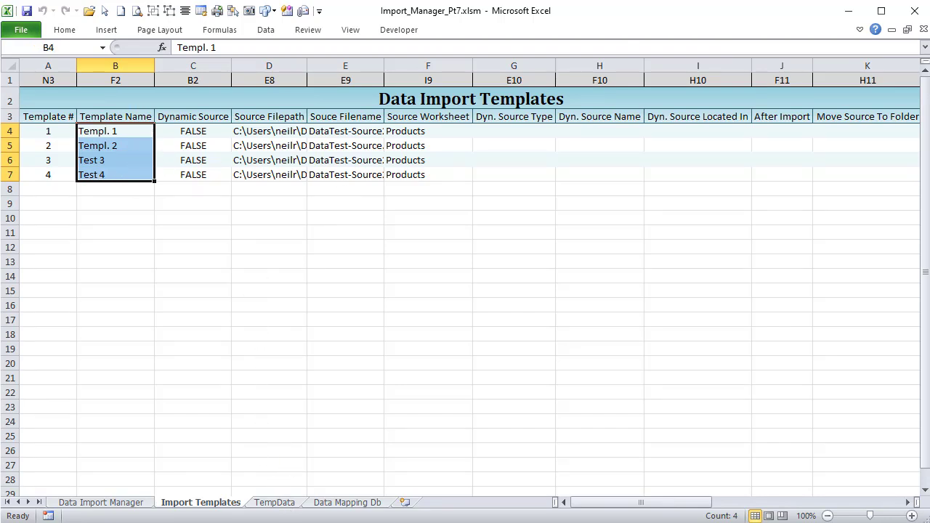
key(ctrl+F3)
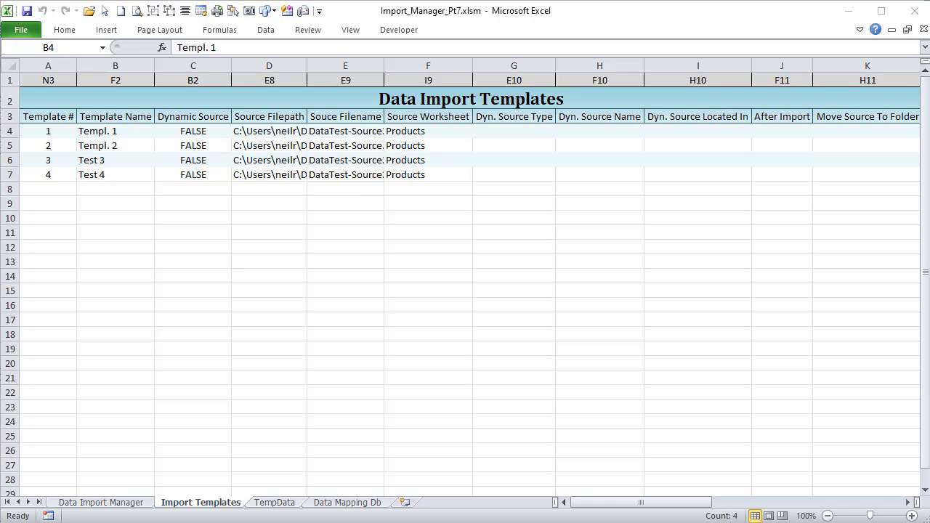
key(alt+F11)
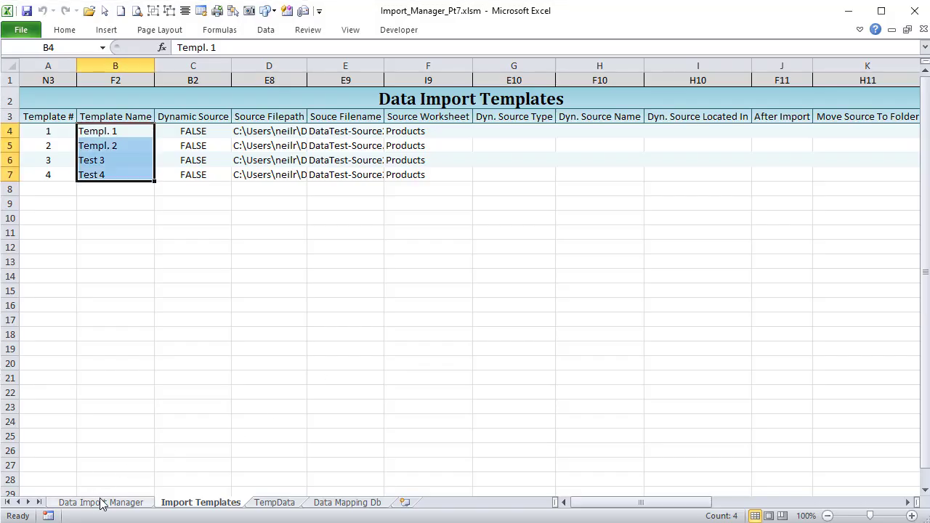
click(102, 502)
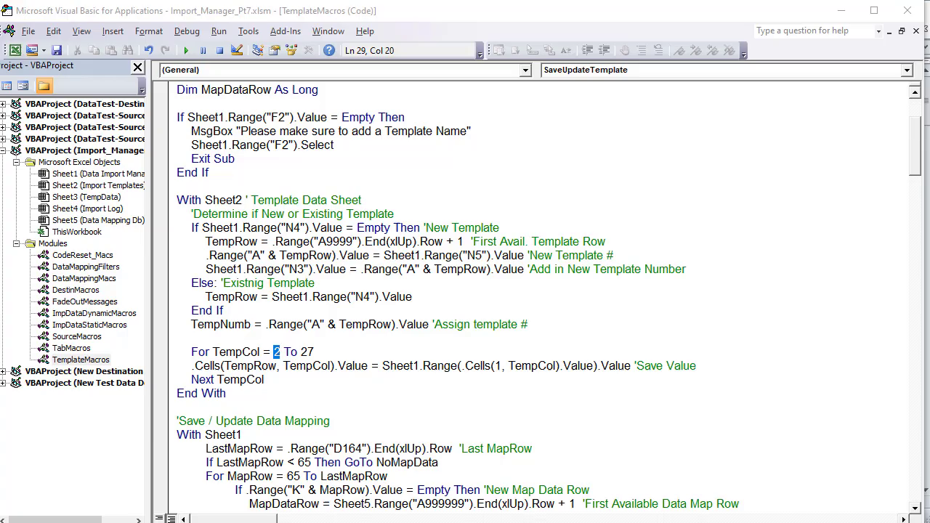
- In the Visual Basic editor, review the SaveUpdateTemplate macro from the template column loop to the Save / Update Data Mapping section
key(alt+F11)
scroll(263, 363, down, 1)
drag(378, 387, 137, 374)
drag(226, 352, 161, 347)
scroll(304, 305, up, 4)
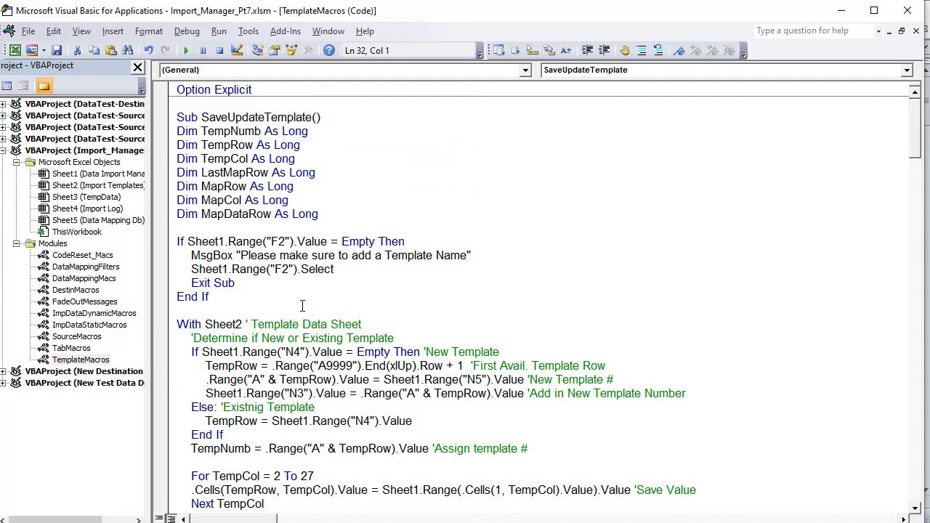
scroll(403, 327, down, 5)
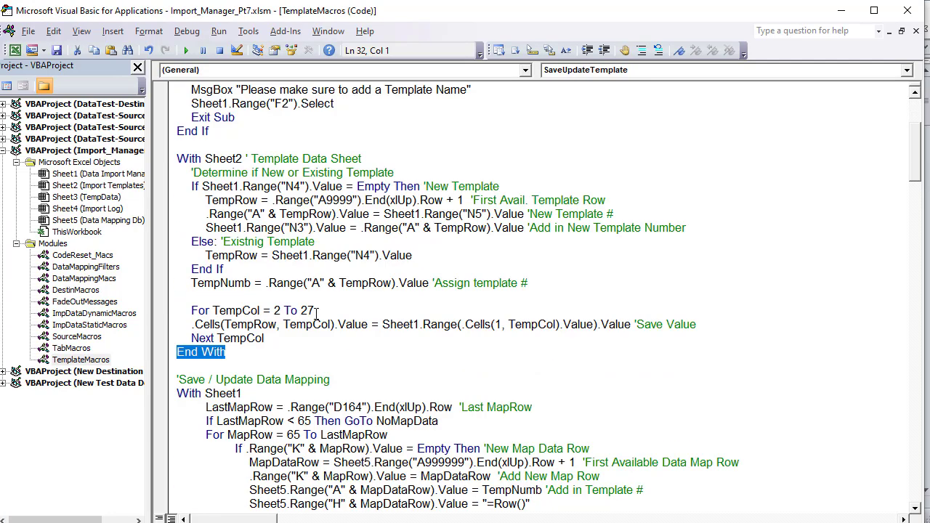
drag(264, 351, 170, 346)
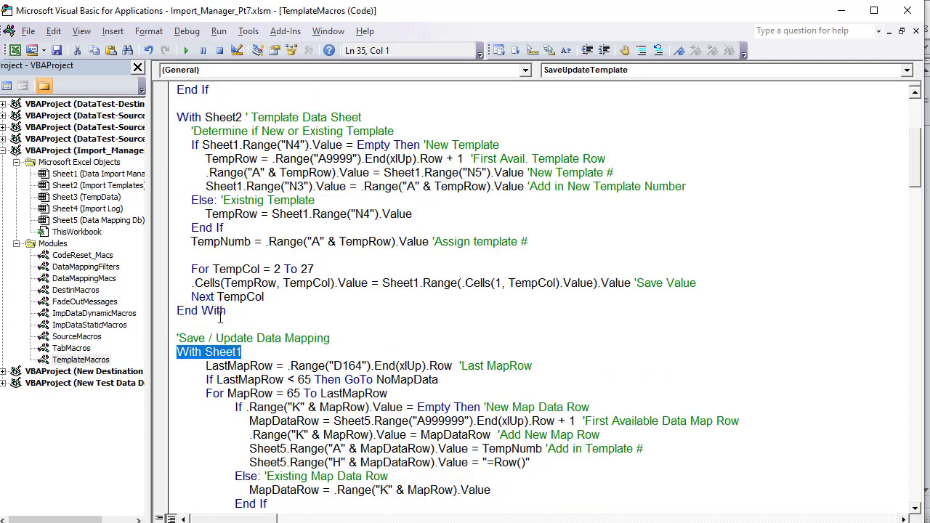
scroll(225, 311, down, 2)
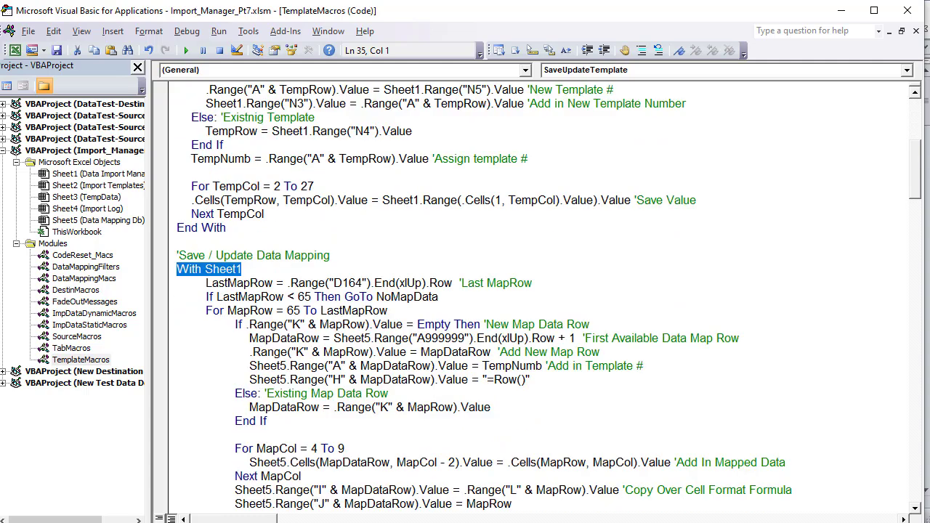
- Back in Excel, examine the Map Data & Format table in D65:J72 and the calculated format abbreviations in L65:L72
key(alt+F11)
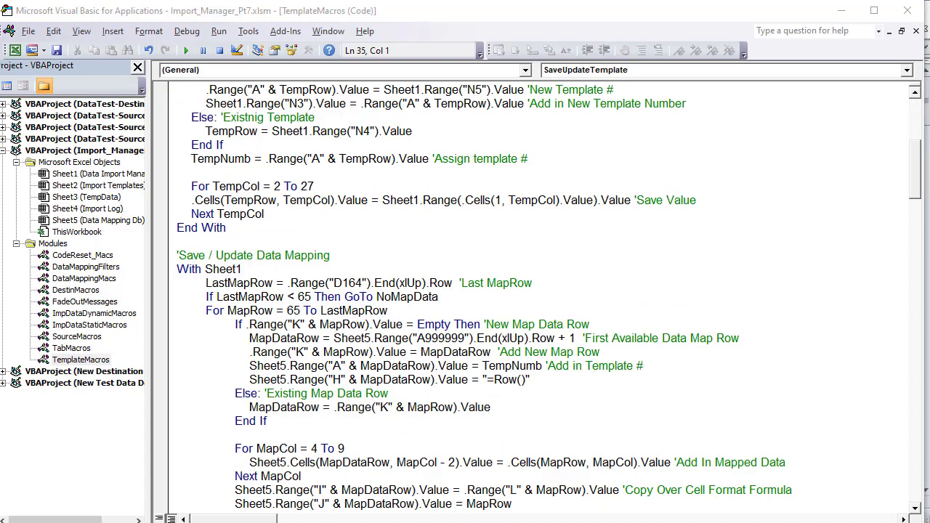
key(alt+F11)
click(434, 169)
drag(135, 298, 650, 421)
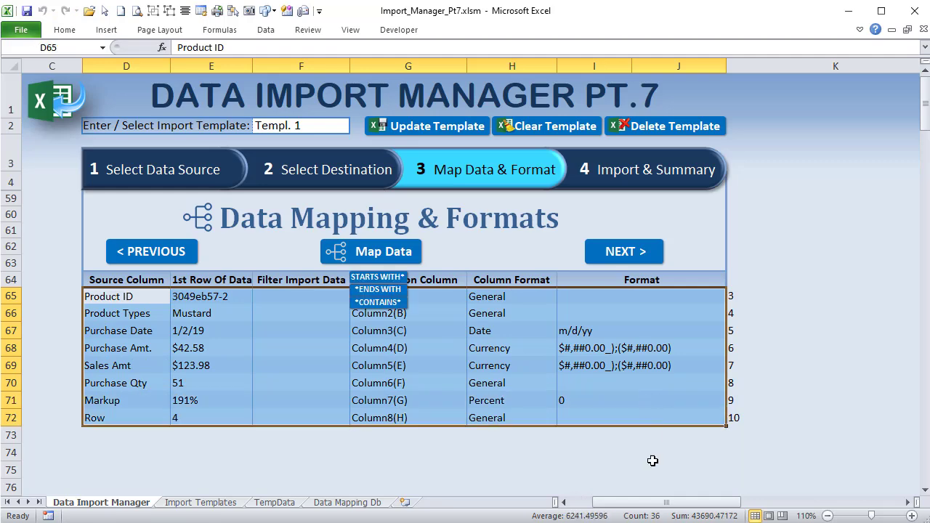
drag(639, 502, 704, 502)
drag(433, 300, 434, 420)
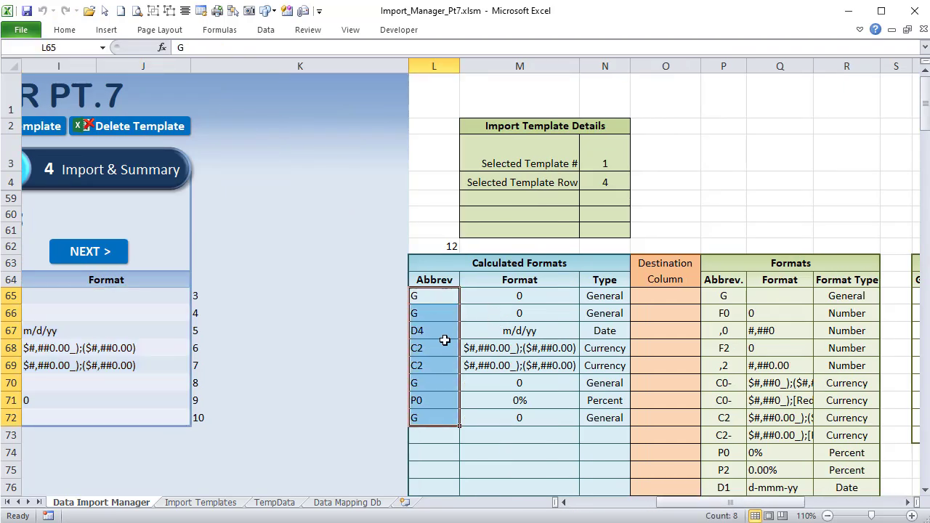
click(502, 286)
drag(503, 295, 588, 412)
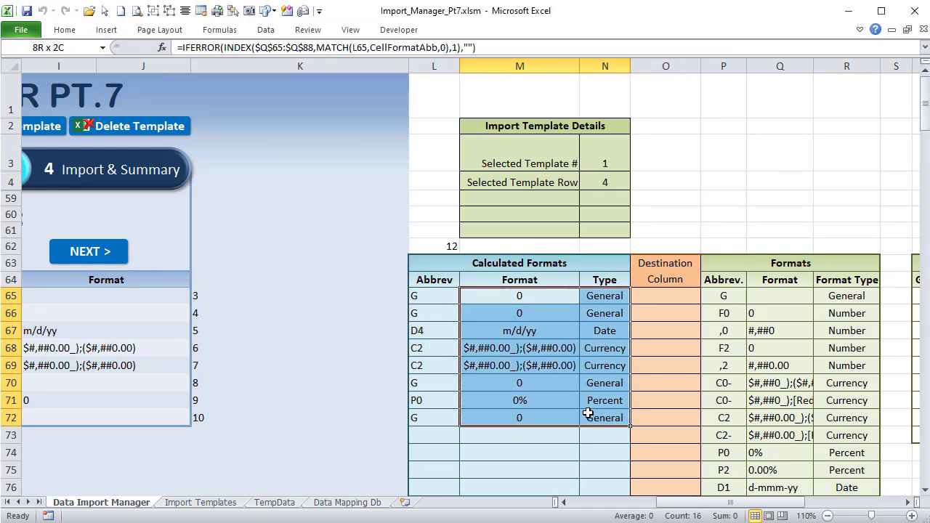
drag(414, 296, 422, 420)
drag(731, 503, 723, 507)
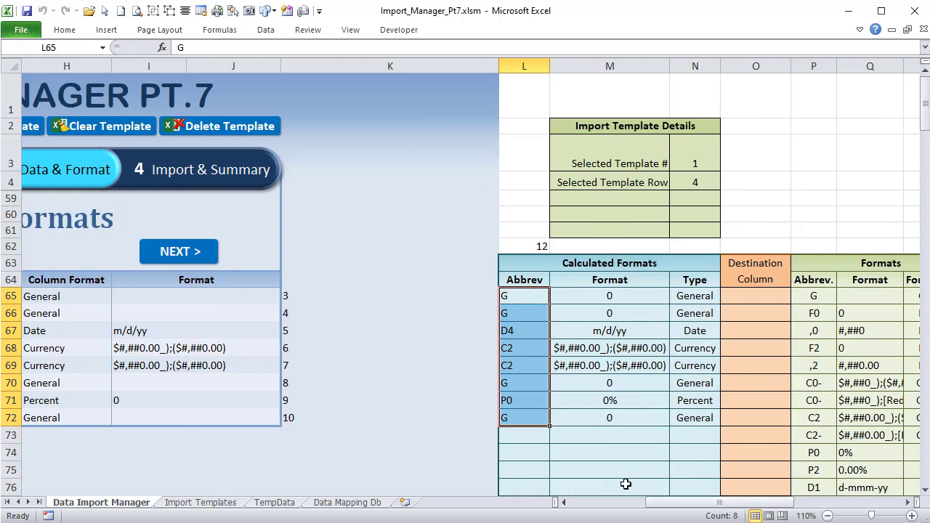
drag(655, 506, 600, 507)
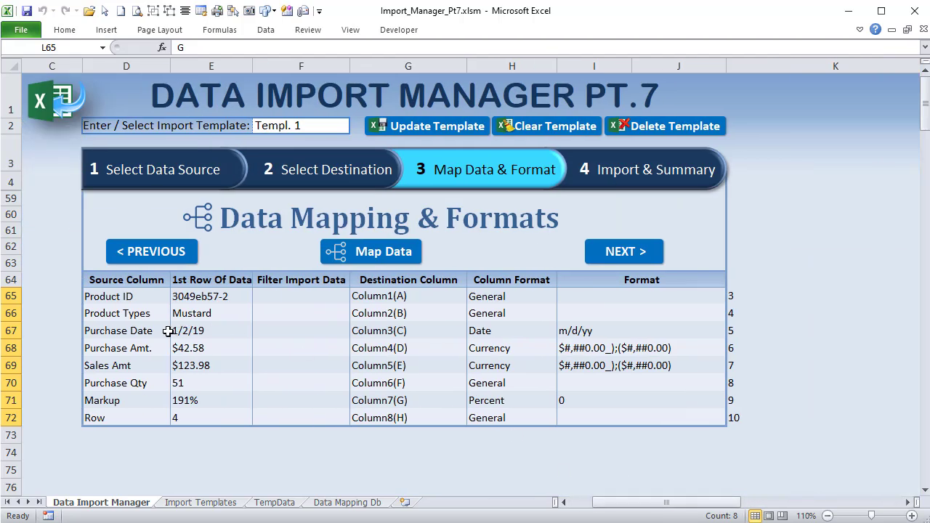
drag(152, 297, 613, 415)
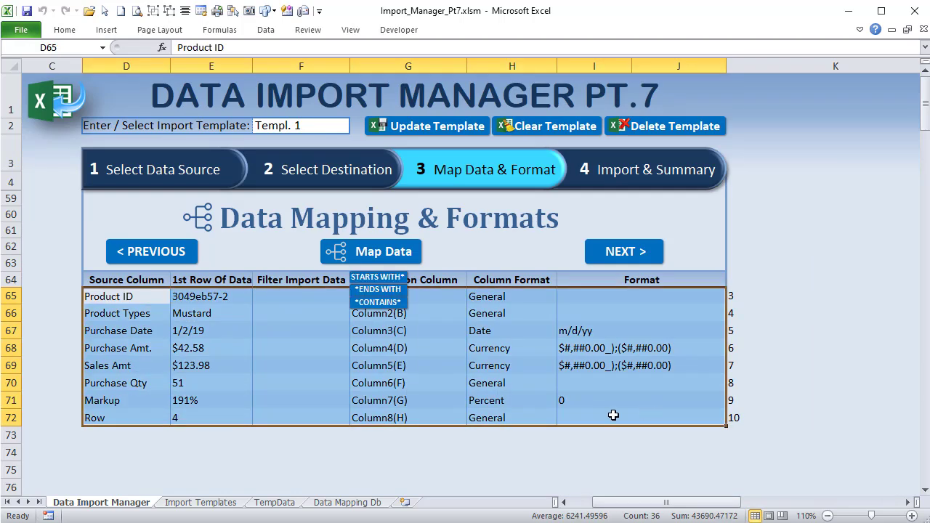
- Examine the template mapping records on the Data Mapping Db sheet and locate the first available row below them
click(359, 502)
click(321, 237)
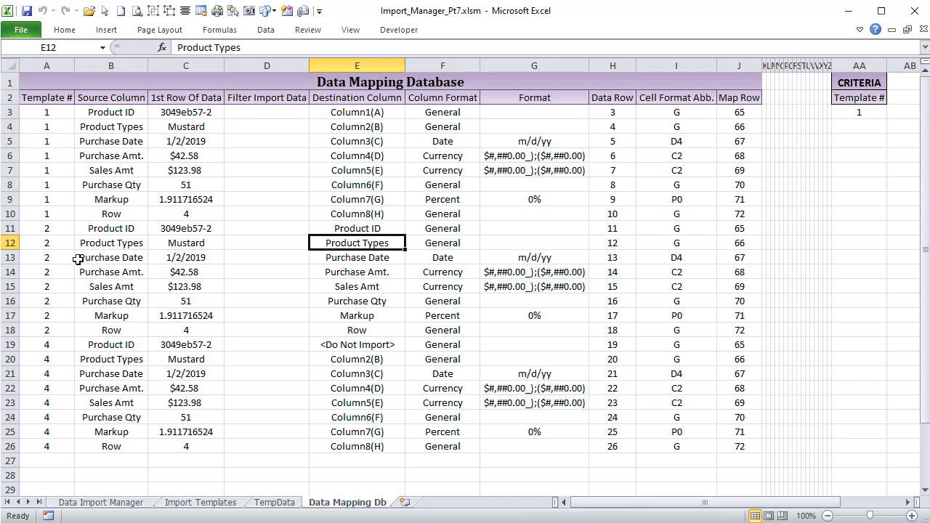
click(44, 135)
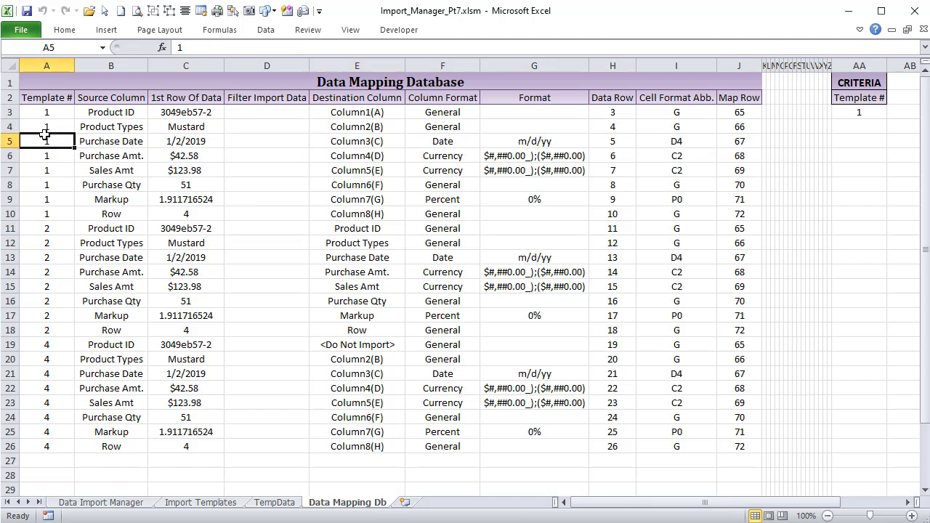
click(9, 127)
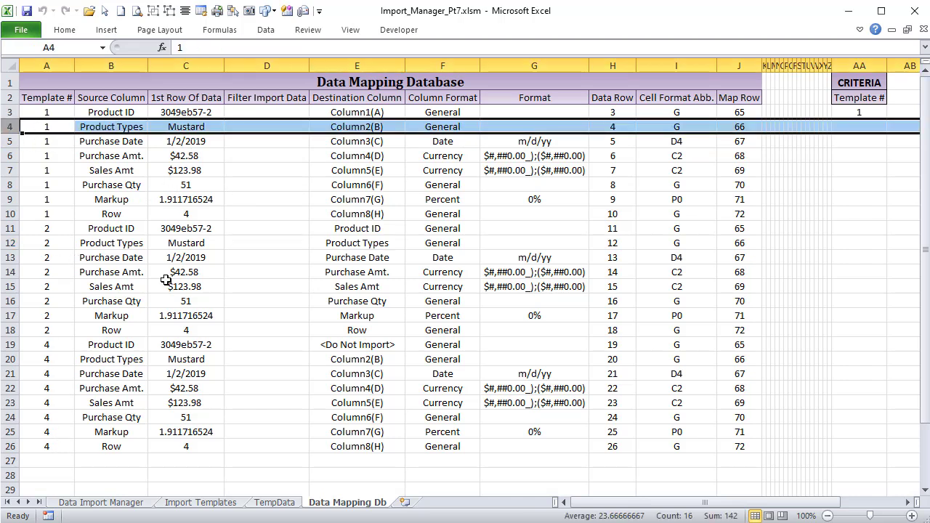
scroll(43, 370, down, 2)
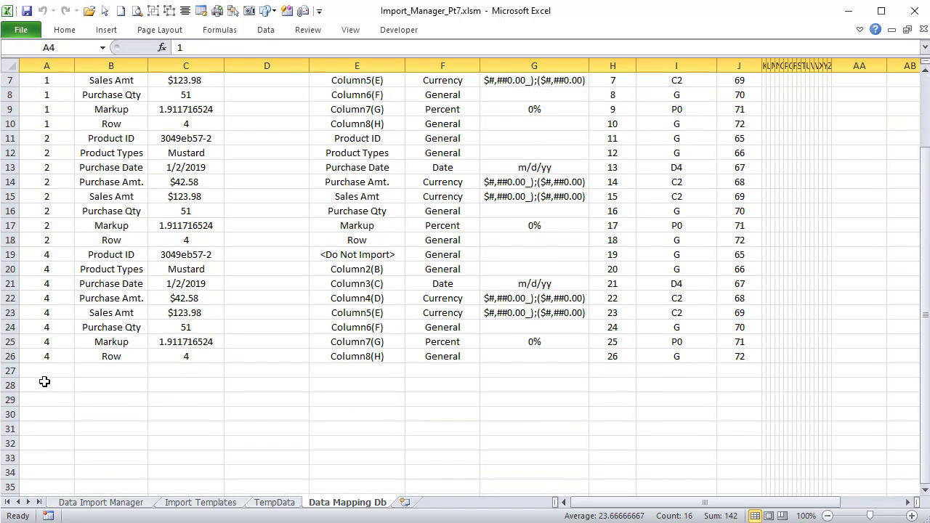
click(45, 375)
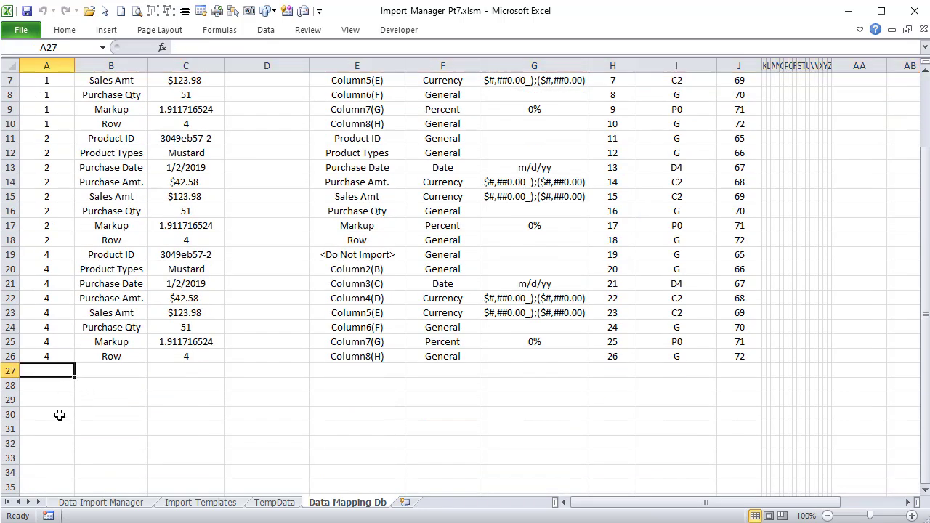
scroll(83, 416, up, 2)
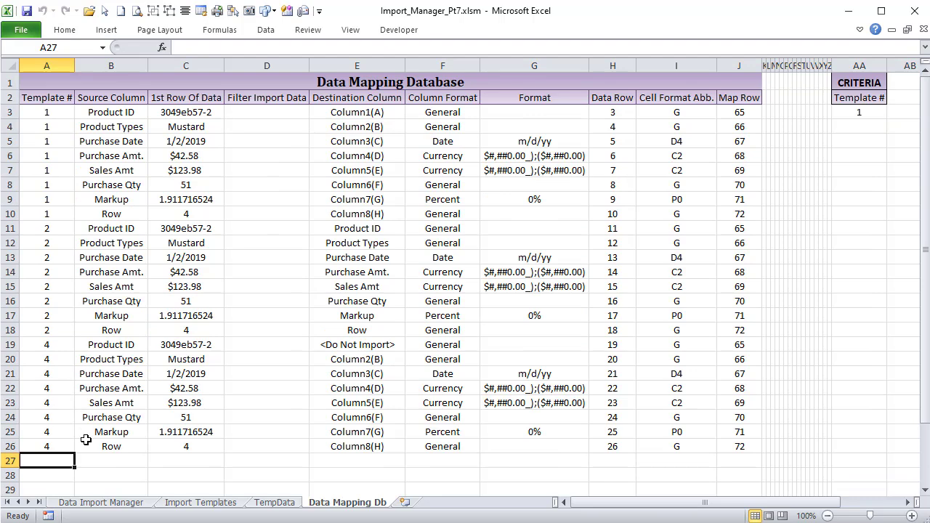
- On the Data Import Manager sheet, examine the Product ID mapping fields in row 65 and their database row number in K65
click(101, 502)
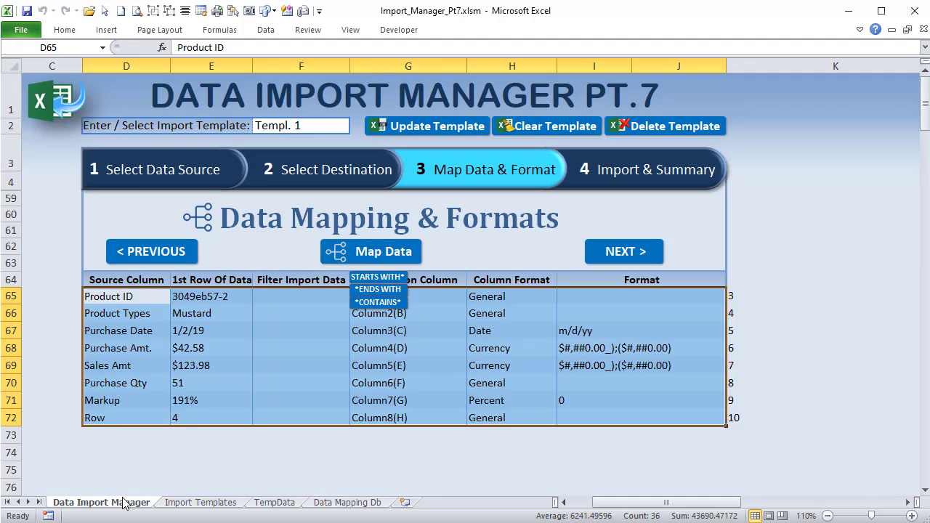
mouse_move(739, 302)
mouse_down()
mouse_move(737, 415)
mouse_move(737, 298)
mouse_up()
click(111, 298)
click(210, 296)
click(391, 298)
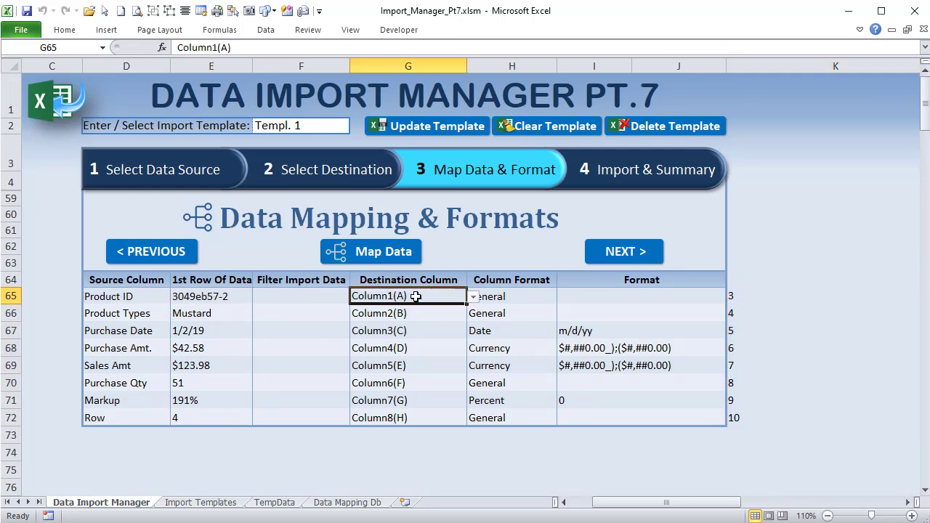
click(483, 298)
click(747, 298)
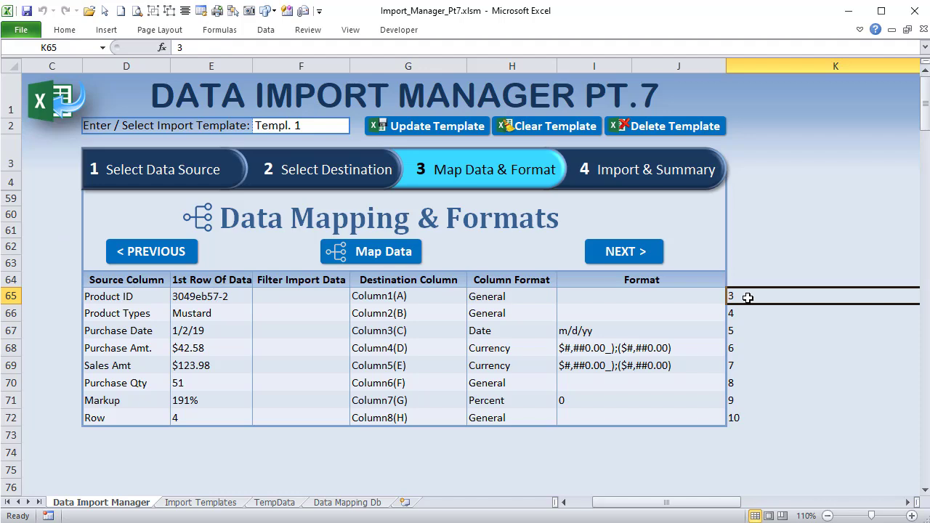
- Compare the Product ID record in row 3 of the Data Mapping Db sheet, from template number to column format
click(349, 502)
click(7, 112)
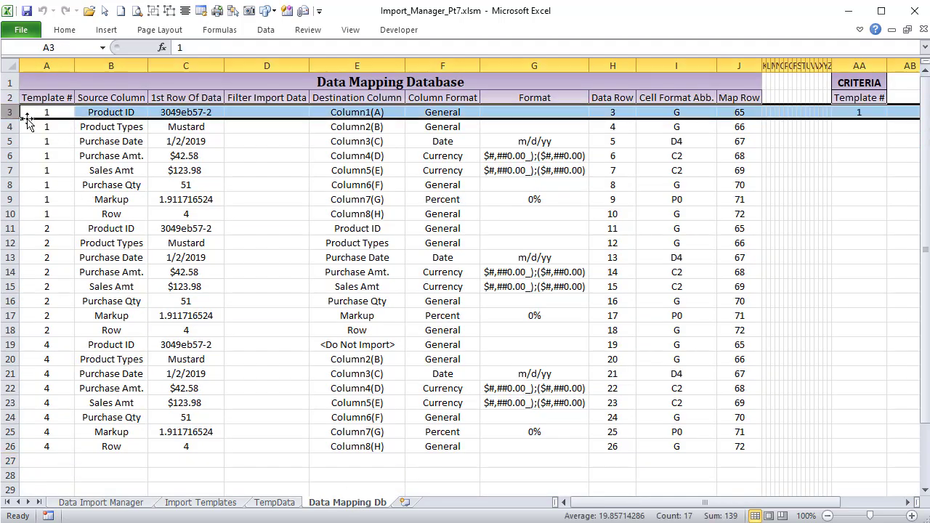
click(47, 114)
click(128, 112)
click(185, 118)
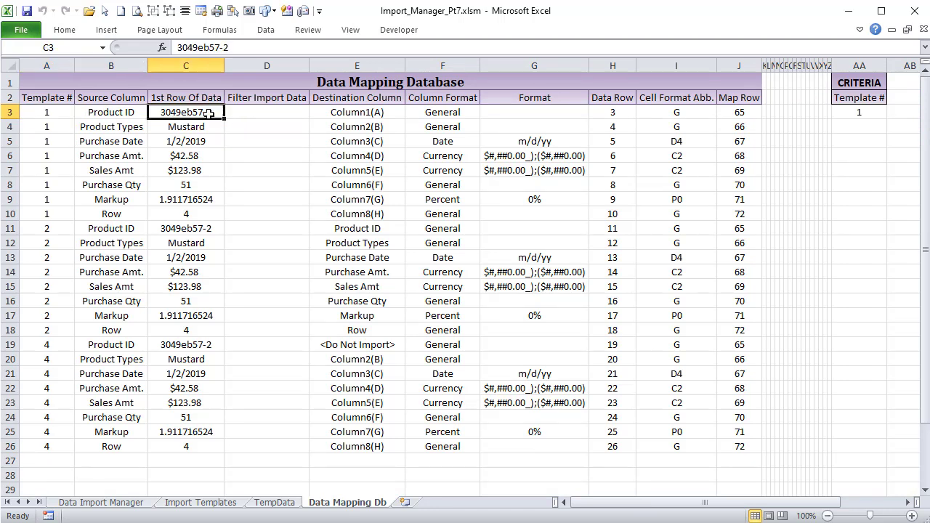
click(355, 117)
click(420, 122)
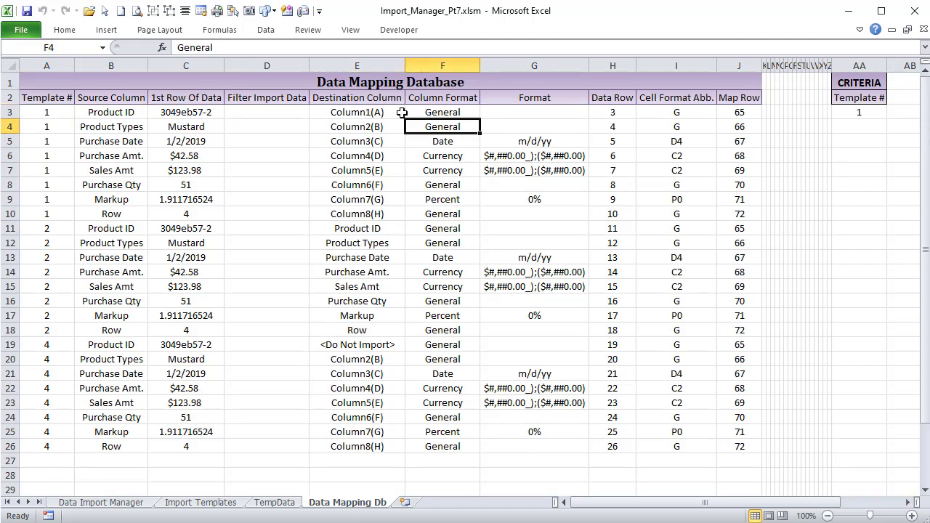
click(27, 112)
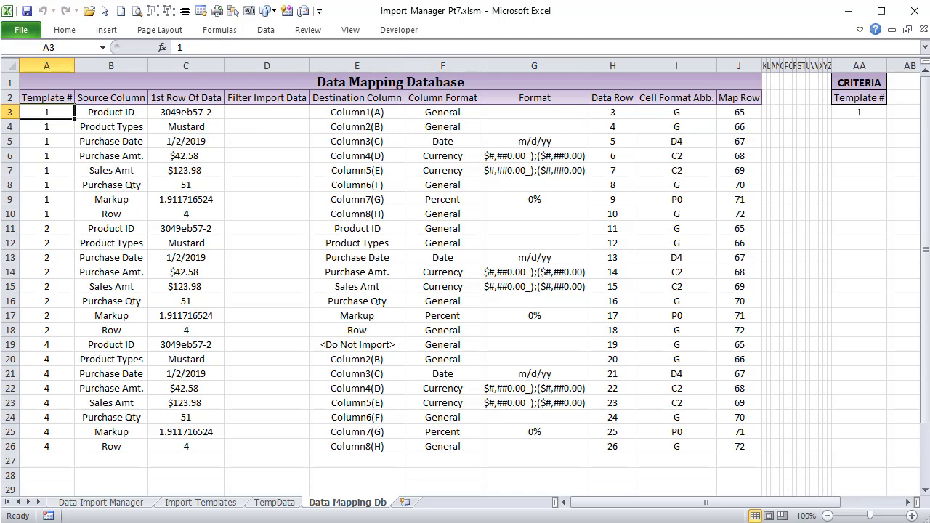
- Set Product ID's destination column to <Do Not Import> and update the template, checking the saved value in E3 of Data Mapping Db
click(101, 502)
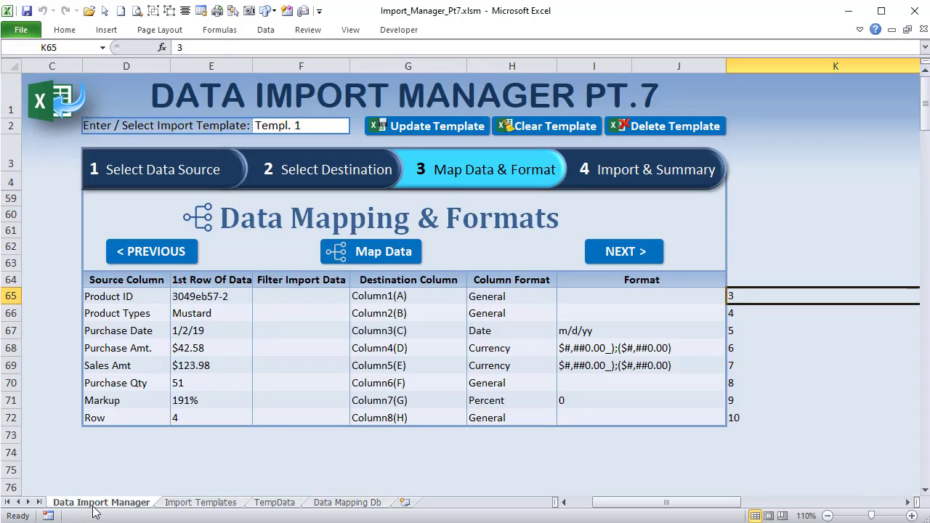
click(422, 298)
click(473, 296)
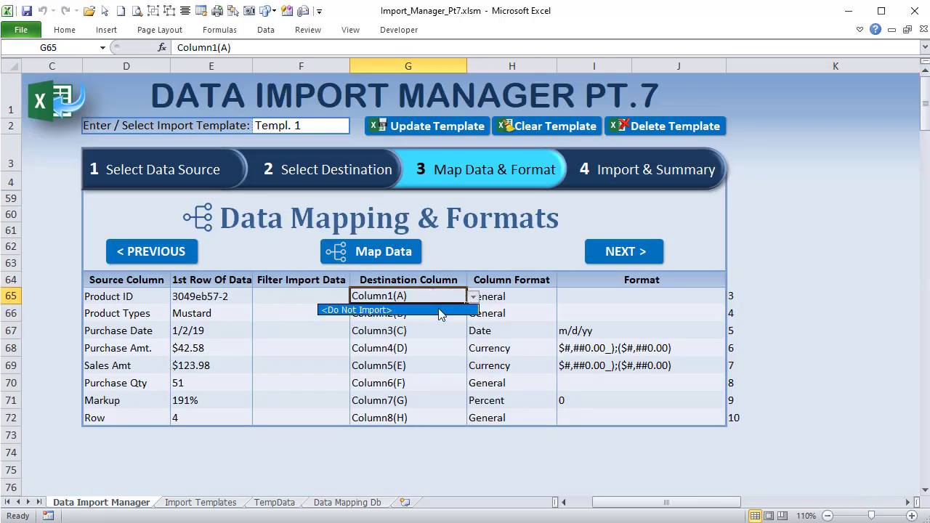
click(438, 309)
click(421, 128)
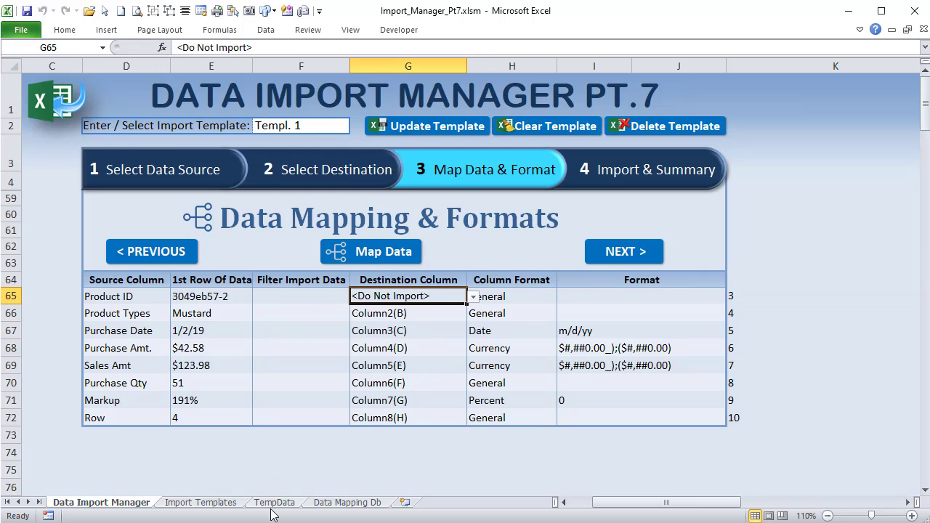
click(331, 503)
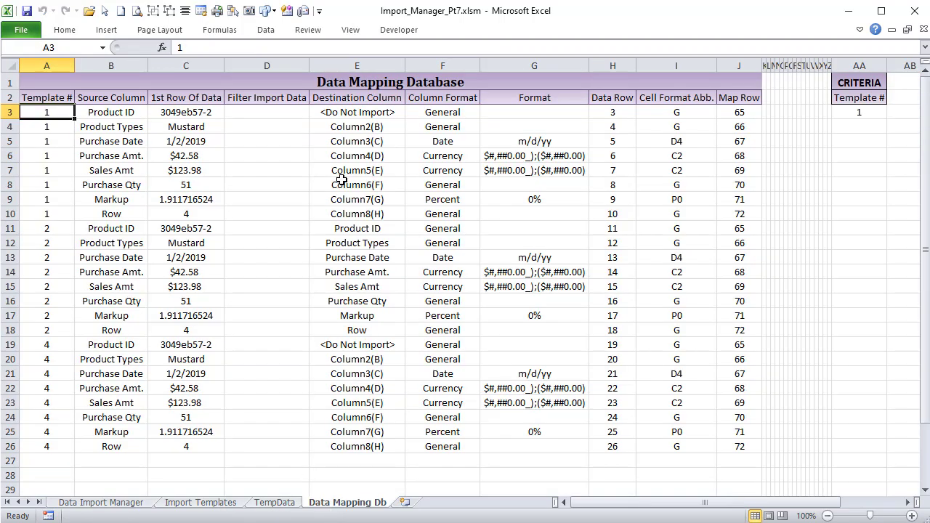
click(352, 114)
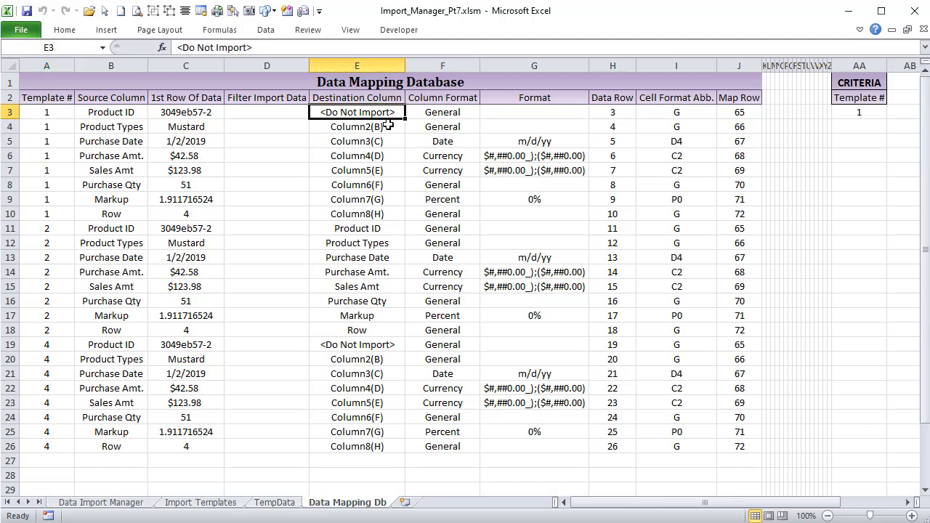
- Remap the data to set Product ID's destination back to Column1(A), then update the template and check E3 of Data Mapping Db
click(116, 503)
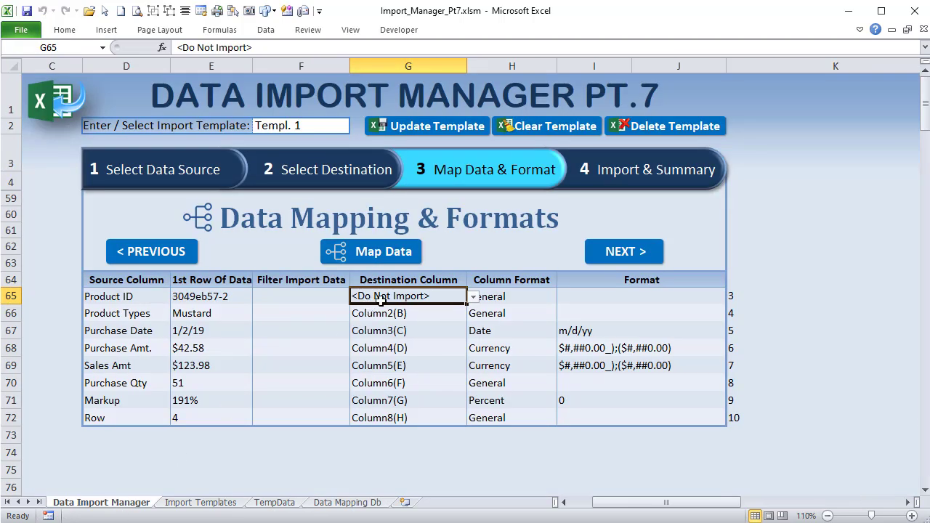
click(372, 250)
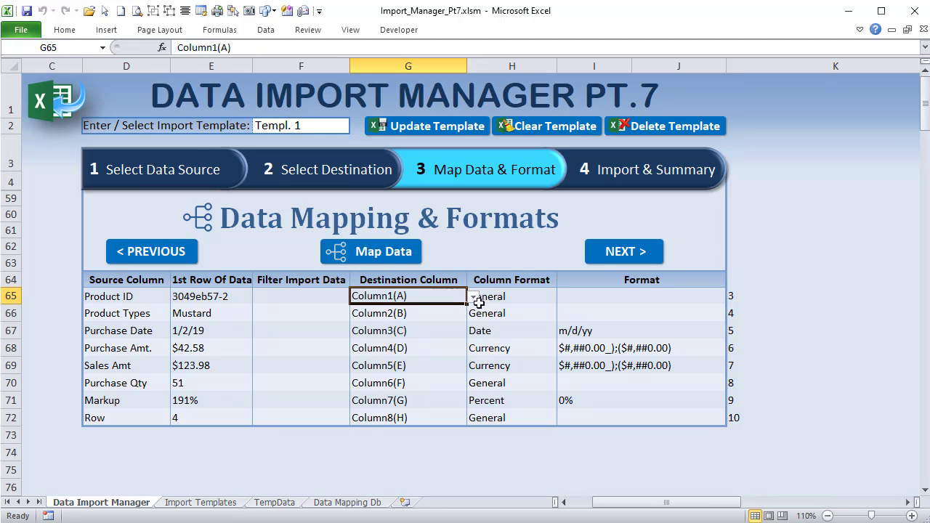
click(418, 125)
click(347, 502)
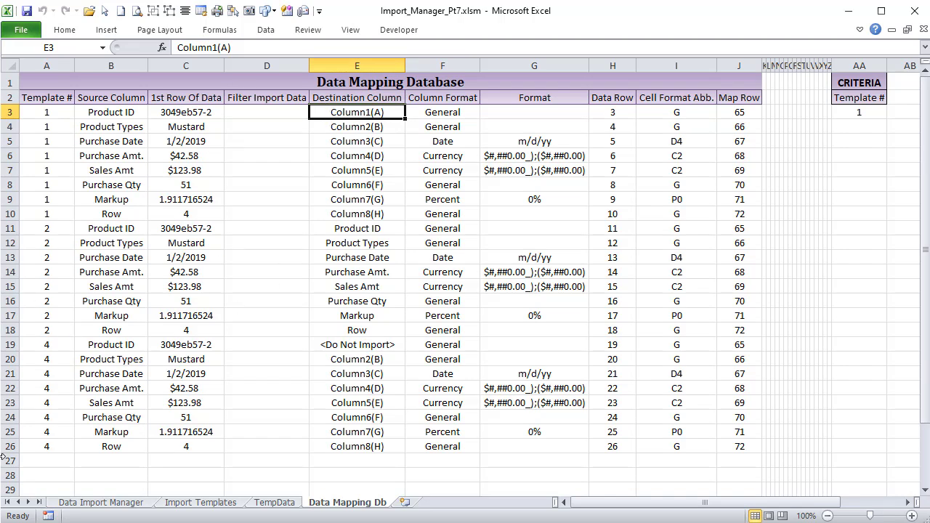
click(47, 459)
- Clear the loaded template on Data Import Manager and set the destination to Import Into A New Workbook
click(96, 503)
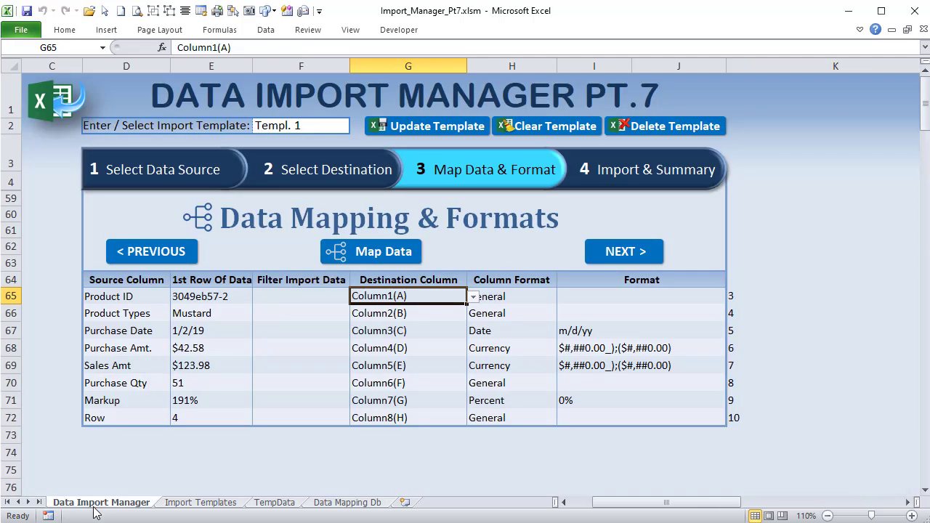
drag(735, 296, 773, 411)
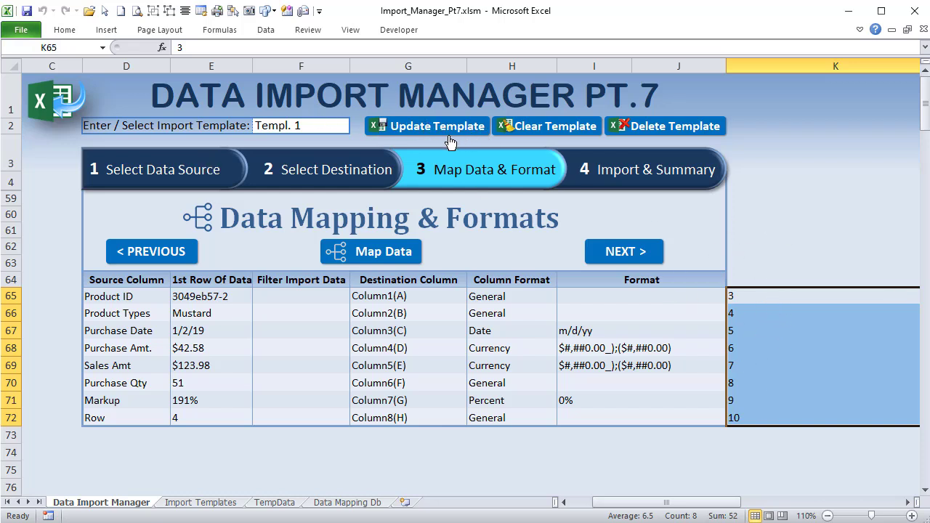
click(537, 127)
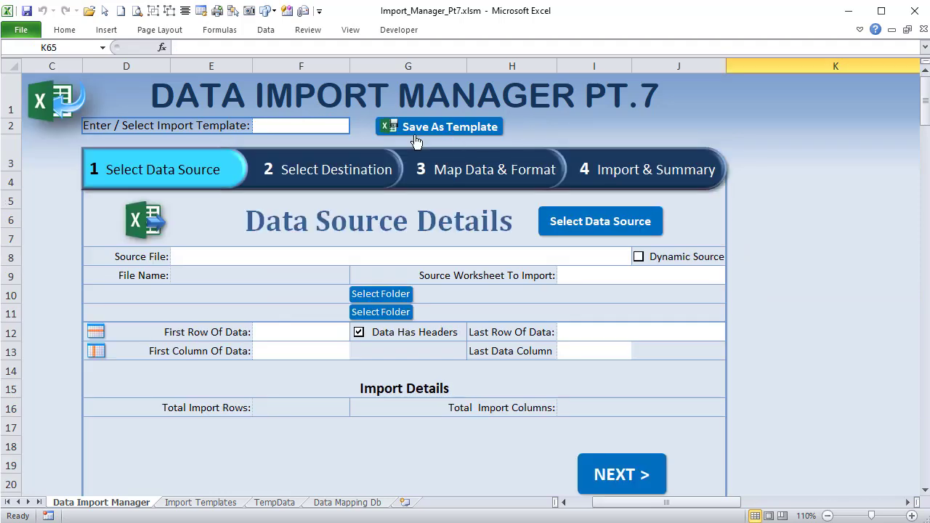
click(292, 166)
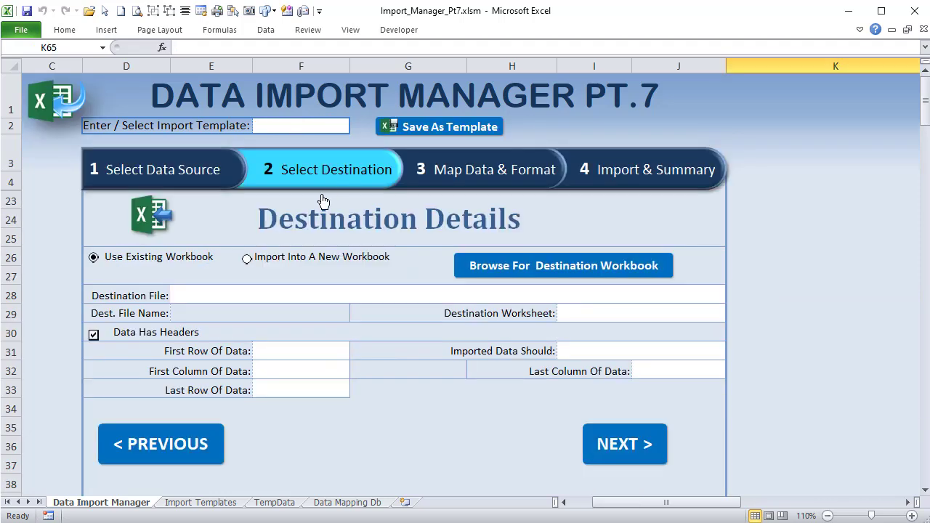
click(247, 258)
- Map the data for a new template, name it Test 5 and save it as a template
click(497, 183)
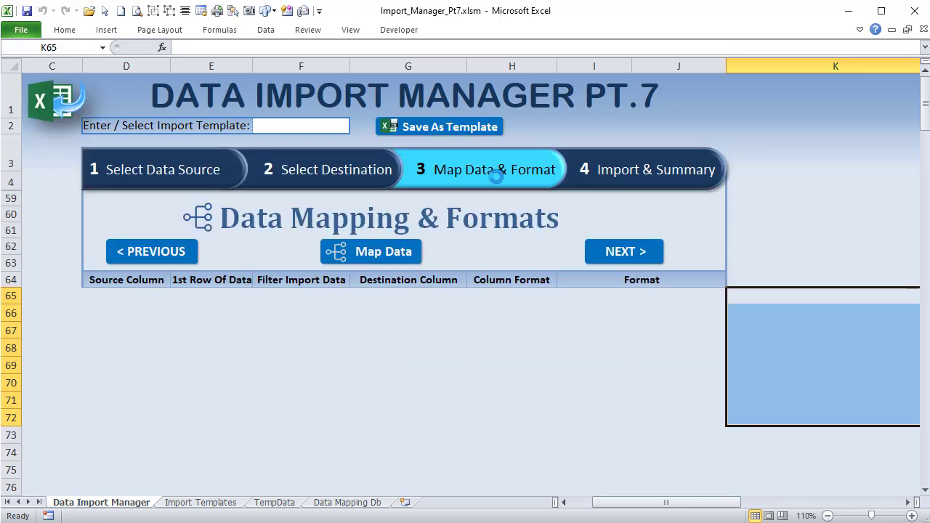
click(365, 261)
drag(735, 295, 747, 421)
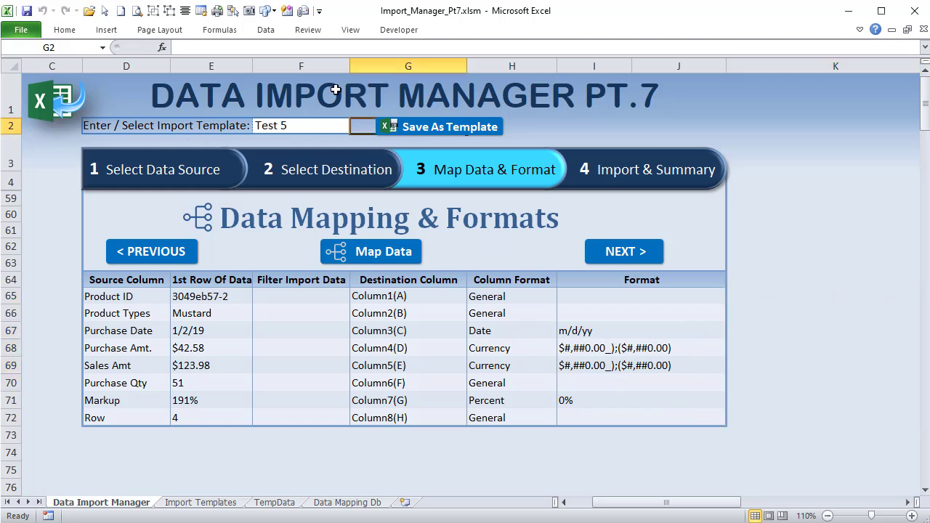
click(428, 130)
- Compare the new template's database row numbers in K65:K72 with its records in A27:J34 of Data Mapping Db
drag(739, 293, 737, 416)
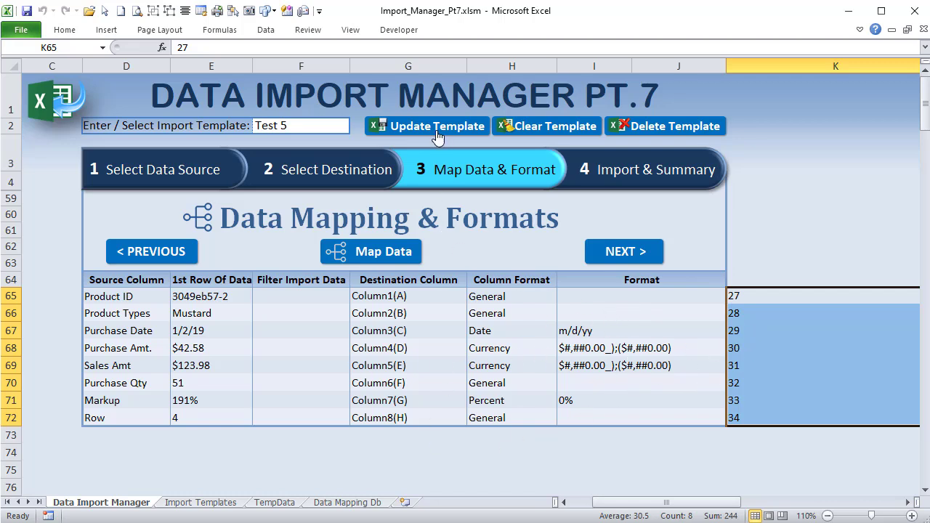
click(357, 502)
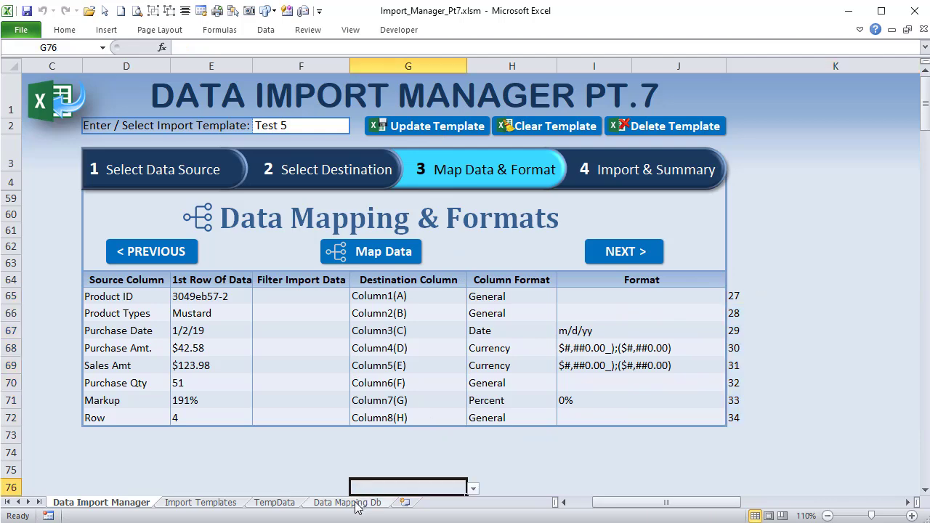
scroll(196, 431, down, 6)
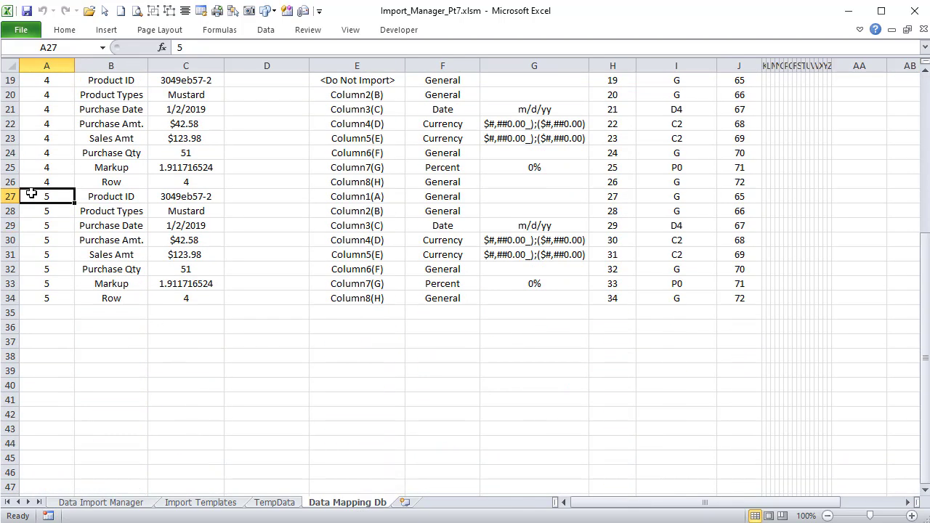
drag(32, 194, 726, 295)
scroll(85, 403, up, 6)
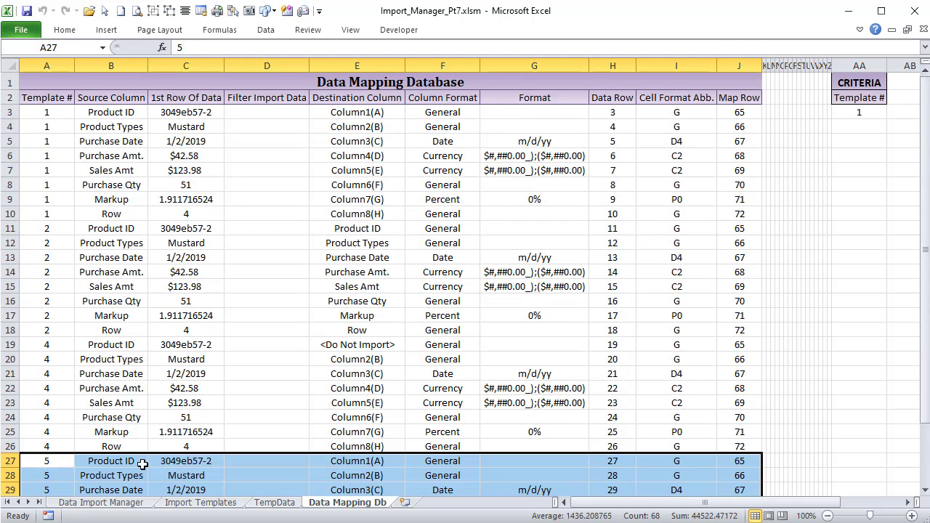
- From Data Import Manager, switch to the Visual Basic editor and examine the LastMapRow line of SaveUpdateTemplate
click(102, 502)
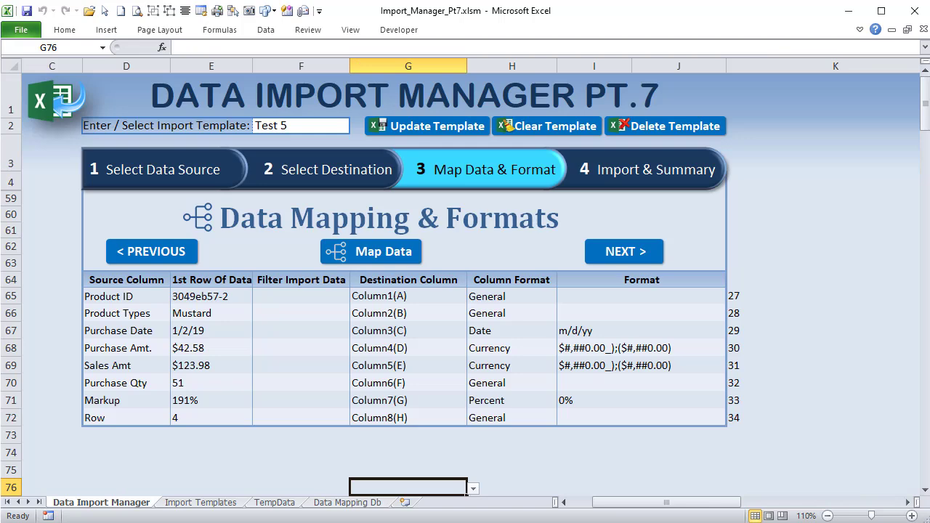
key(alt+F11)
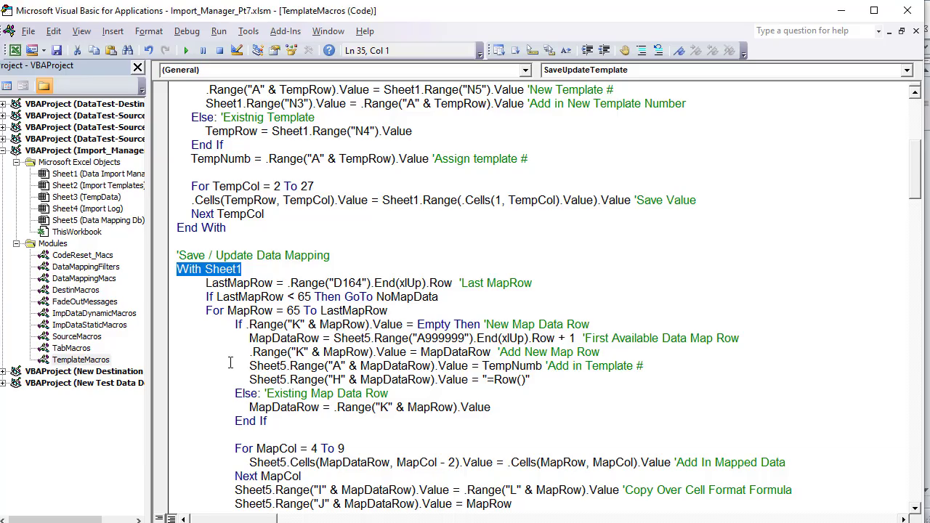
scroll(230, 362, down, 3)
drag(532, 159, 205, 157)
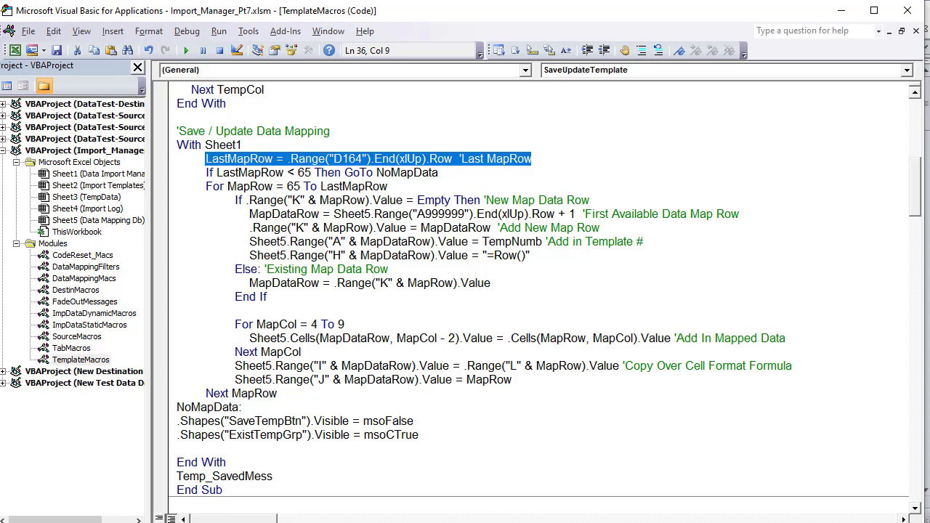
- Back on the Data Import Manager sheet, examine the Source Column entries from D65 down and locate the last mapped row
key(alt+F11)
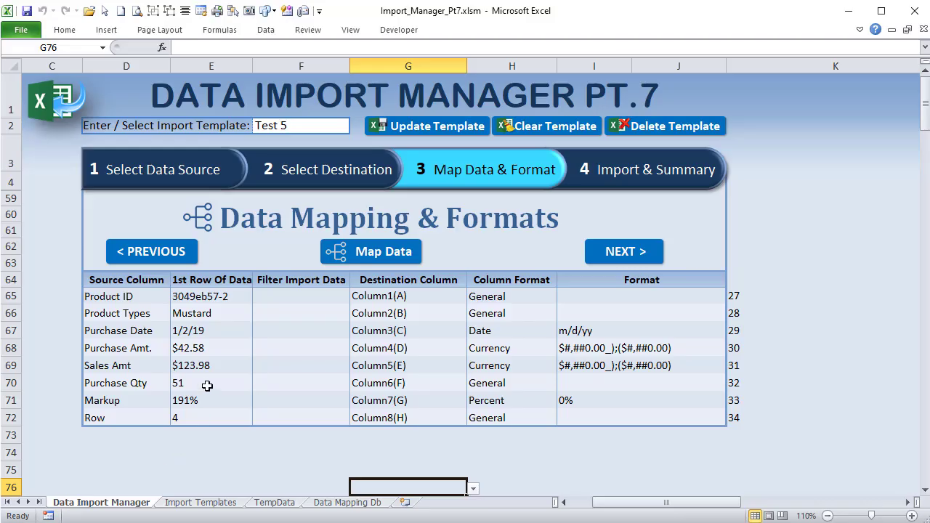
click(100, 415)
drag(128, 297, 124, 453)
scroll(124, 452, down, 2)
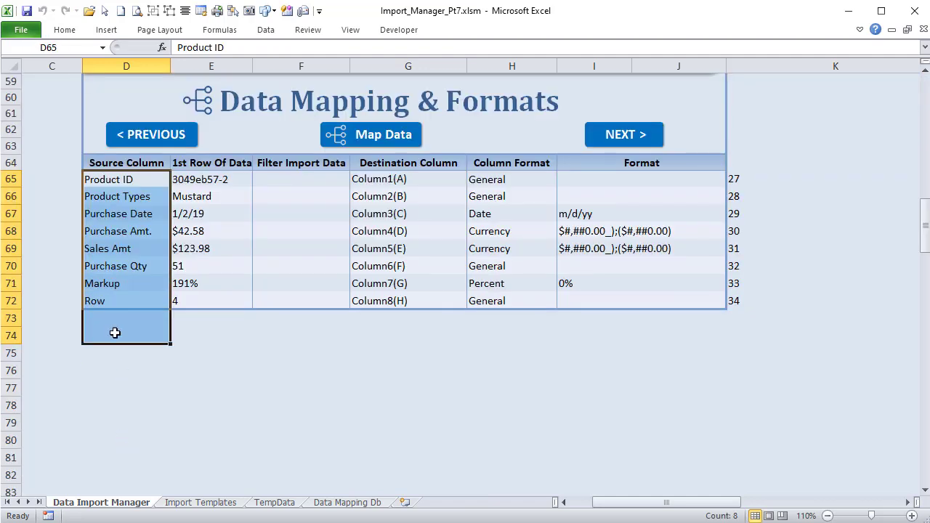
click(113, 322)
click(112, 383)
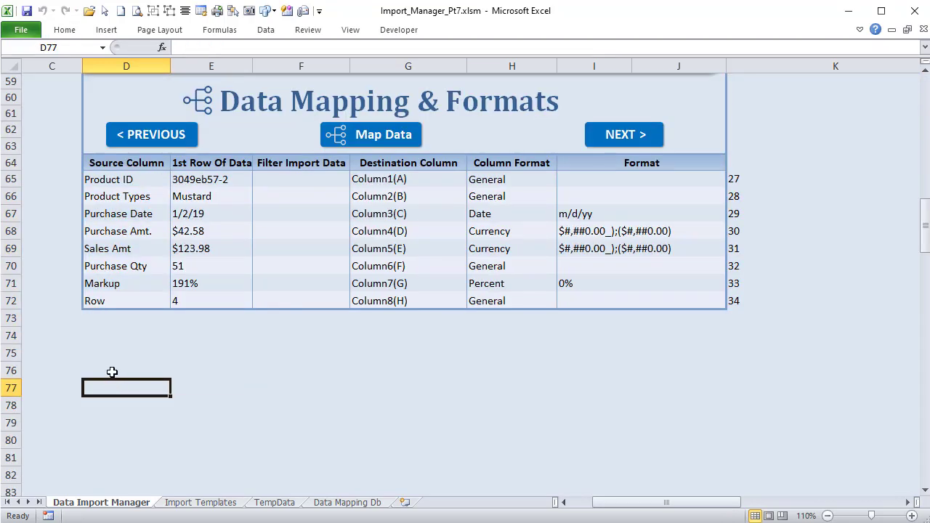
click(129, 180)
drag(130, 180, 127, 364)
drag(128, 179, 116, 342)
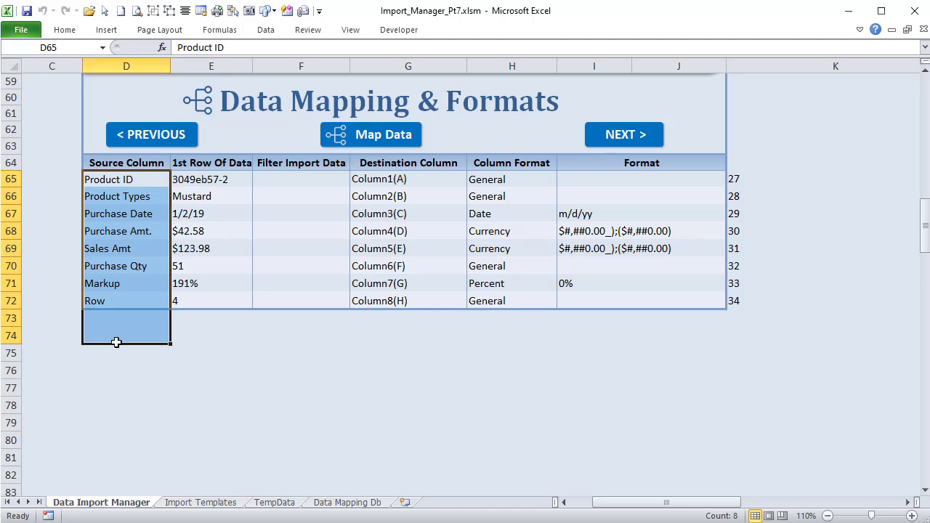
click(116, 335)
click(125, 302)
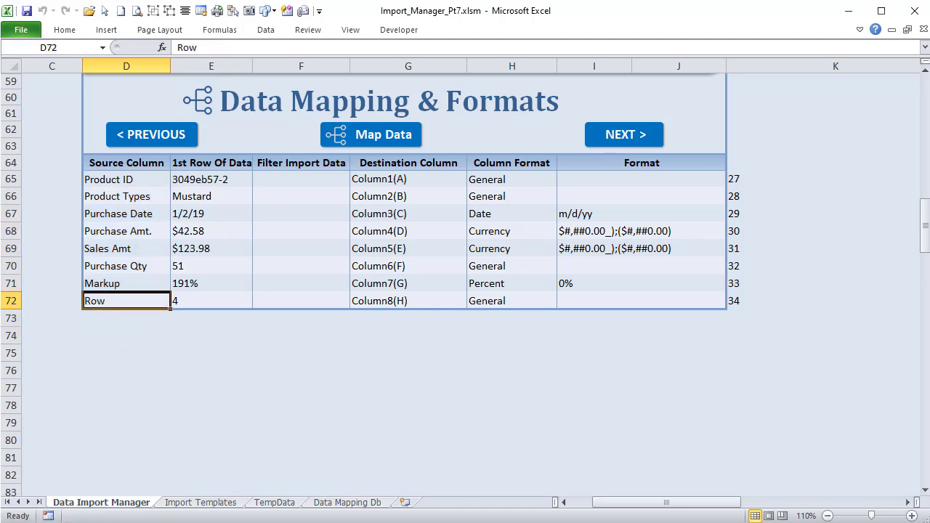
- In the SaveUpdateTemplate code, examine the D164 reference in LastMapRow and the jump past the MapRow loop to NoMapData
key(alt+F11)
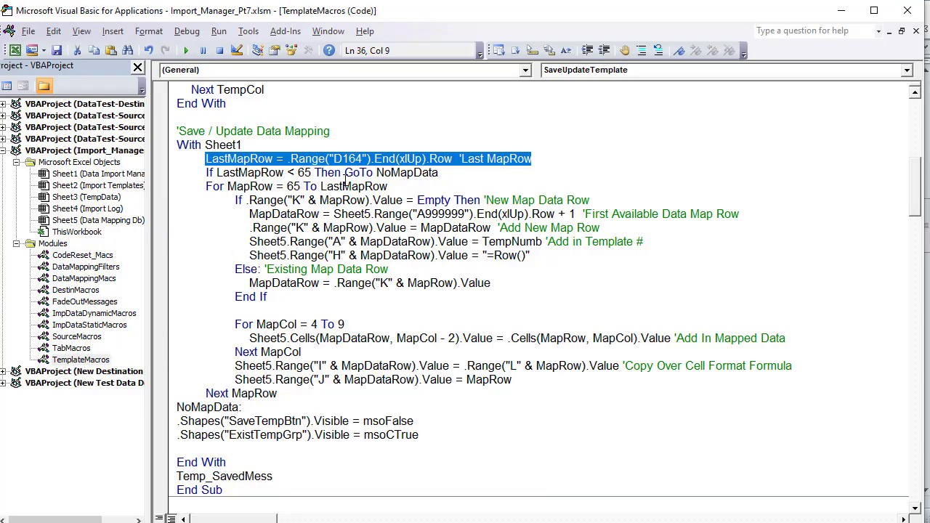
click(344, 183)
drag(333, 158, 356, 159)
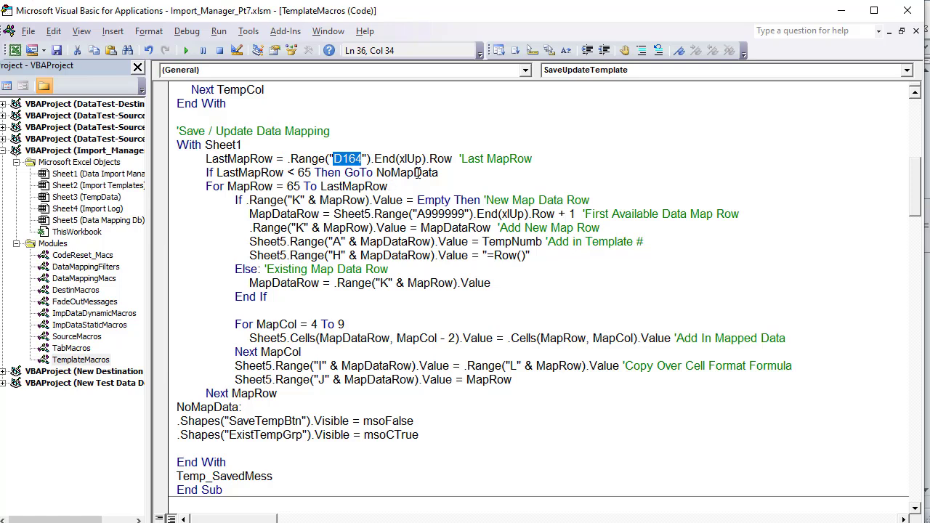
drag(533, 159, 367, 393)
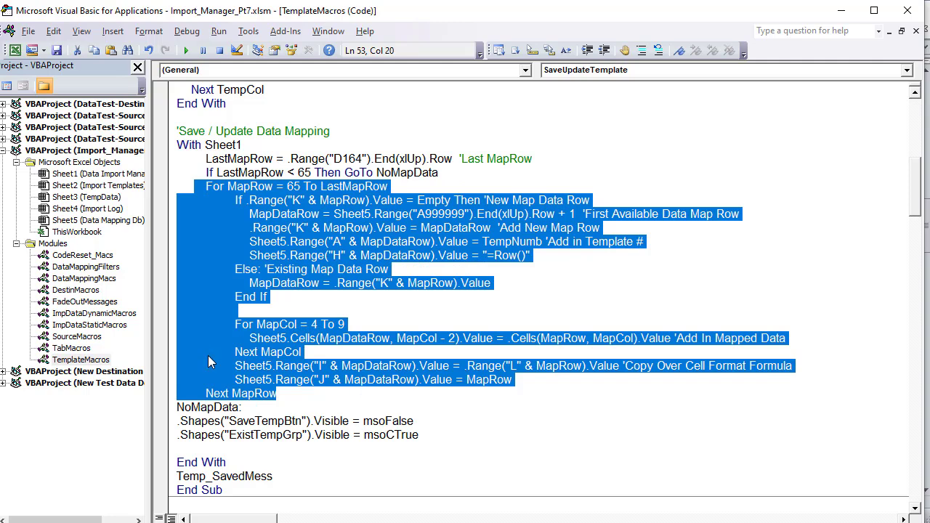
drag(260, 409, 160, 408)
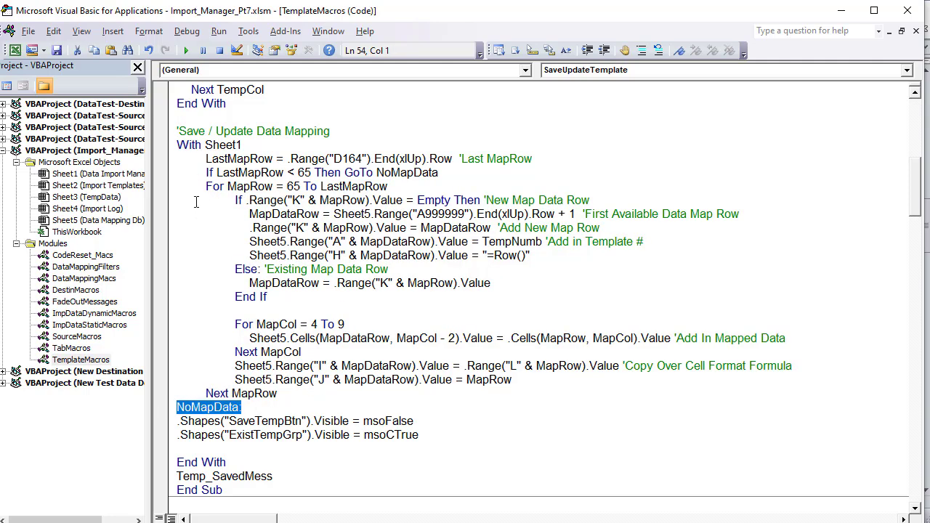
- Examine the code's check for an empty column K value, then locate the first available row on the Data Mapping Db sheet
drag(222, 204, 466, 200)
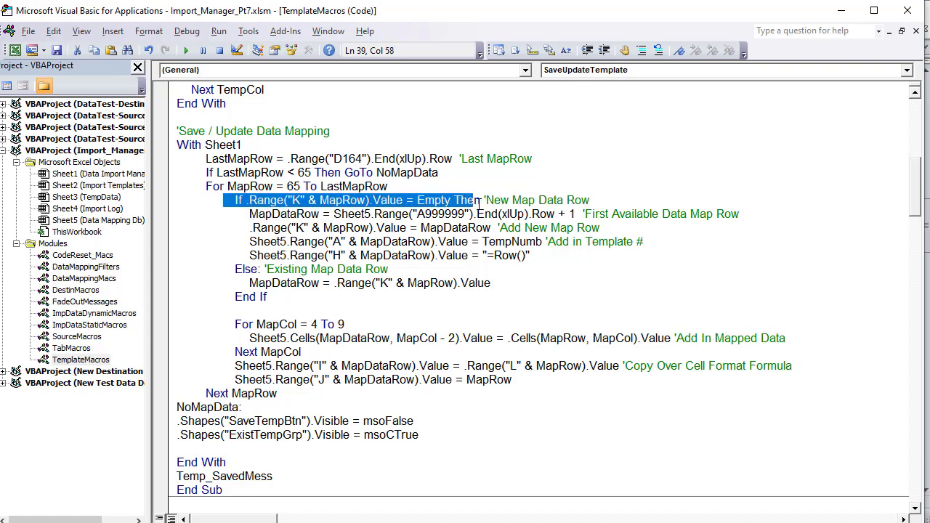
drag(588, 200, 494, 201)
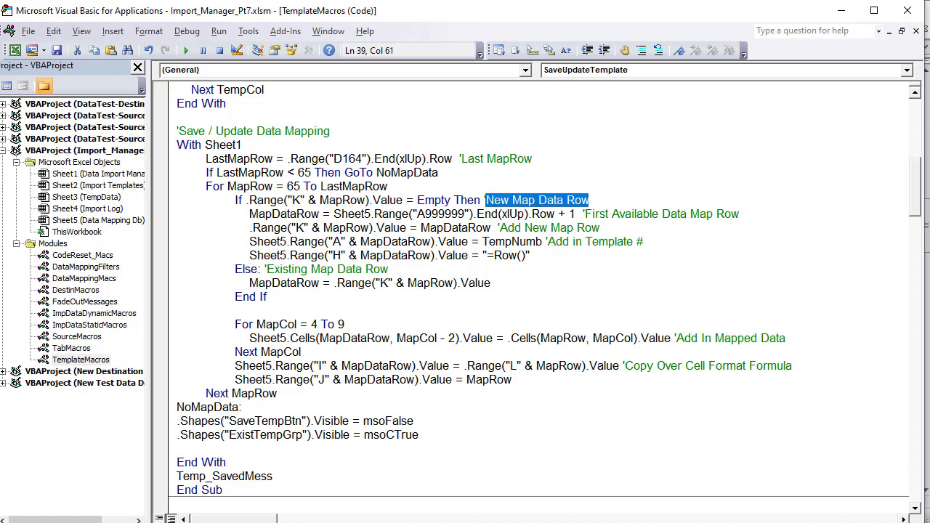
key(alt+Tab)
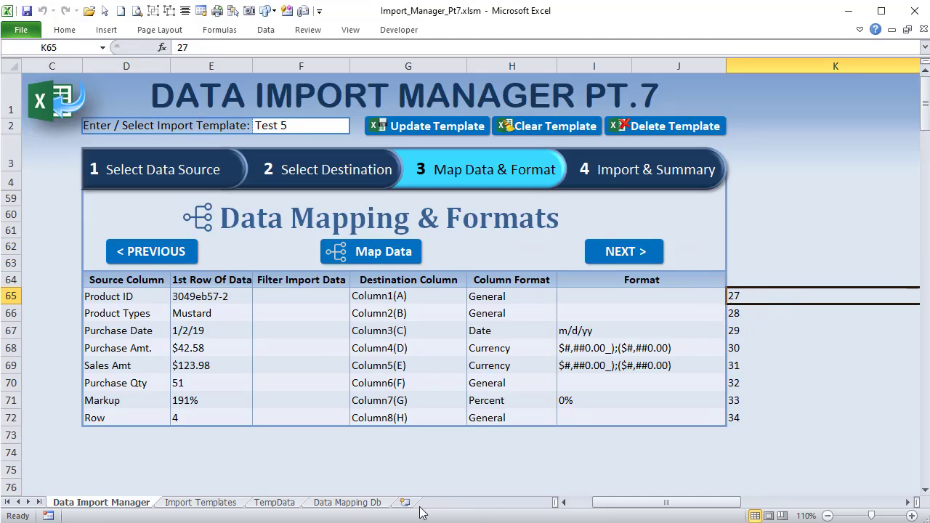
click(342, 503)
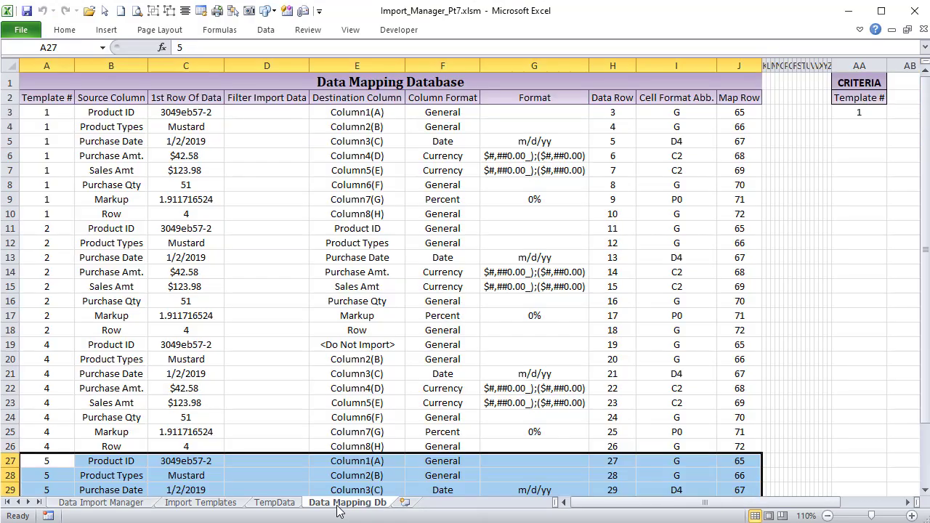
scroll(135, 364, down, 5)
click(38, 356)
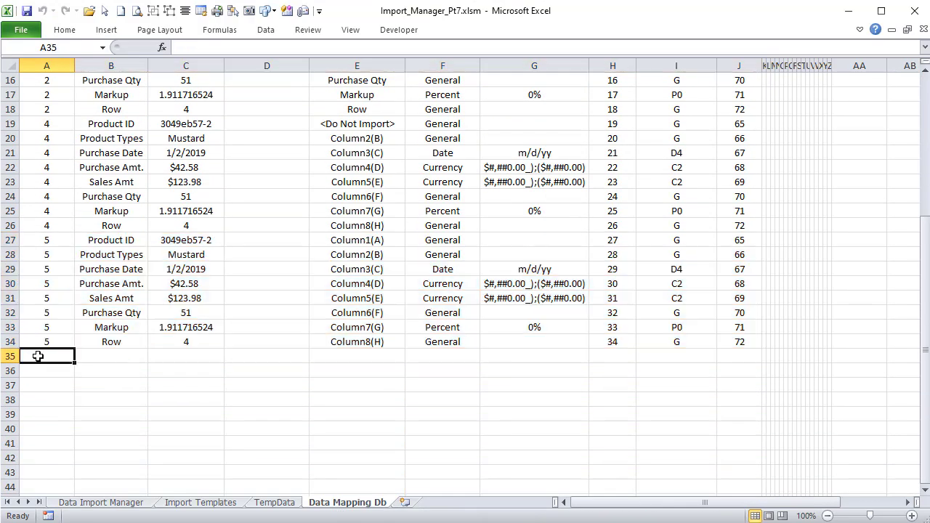
scroll(60, 393, up, 4)
scroll(58, 391, down, 3)
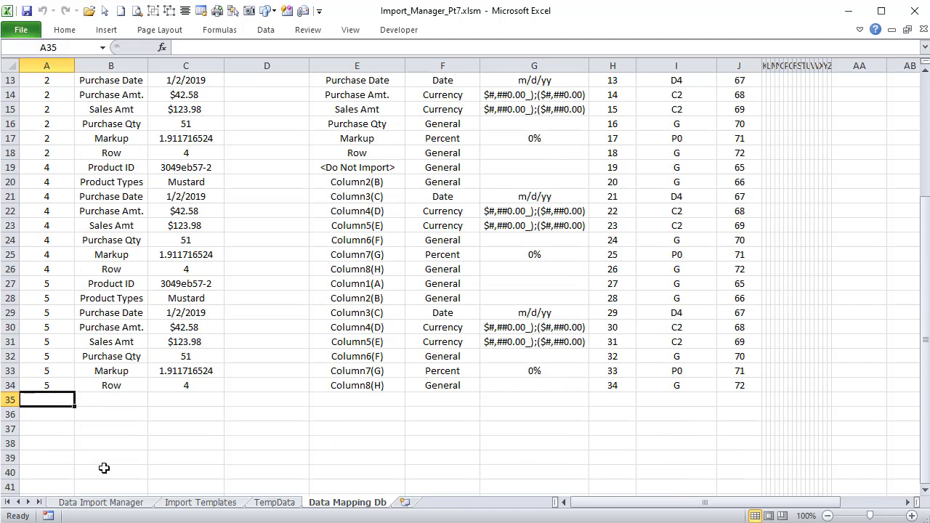
- Examine how the macro assigns MapDataRow for new map data rows and for existing ones using column K
key(alt+F11)
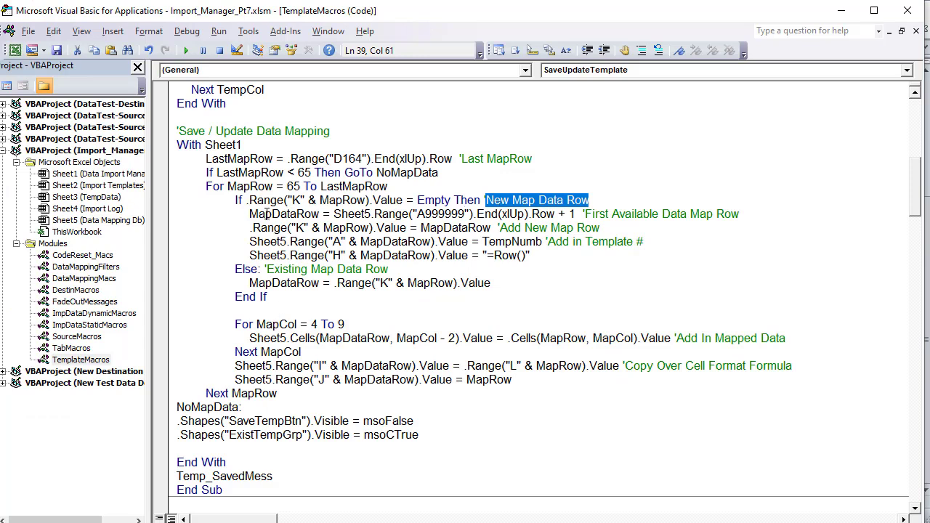
drag(239, 215, 588, 262)
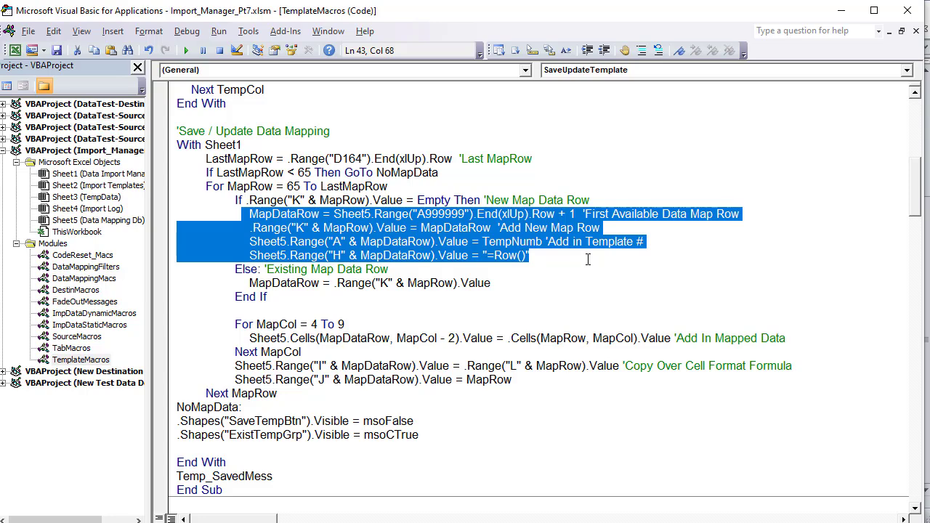
mouse_move(237, 282)
mouse_down()
mouse_move(498, 291)
mouse_move(505, 282)
mouse_move(249, 284)
mouse_up()
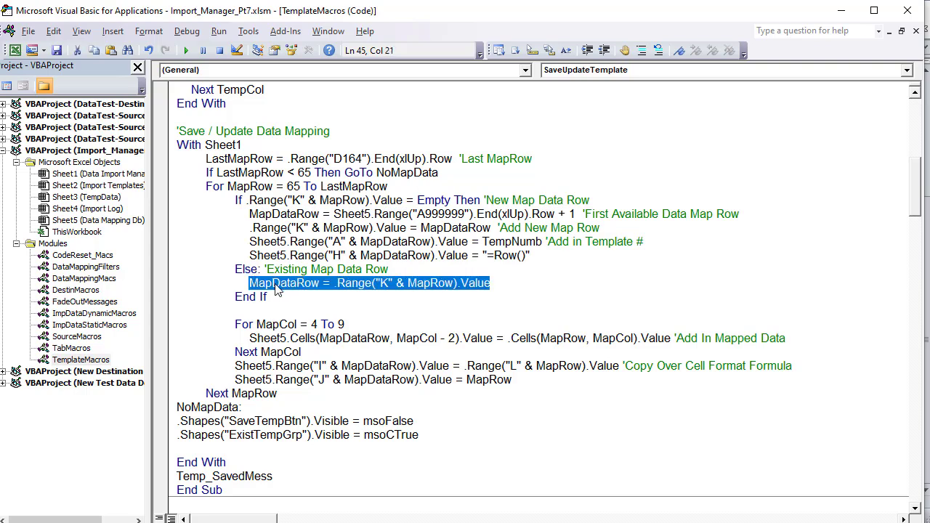
click(308, 287)
drag(323, 283, 249, 283)
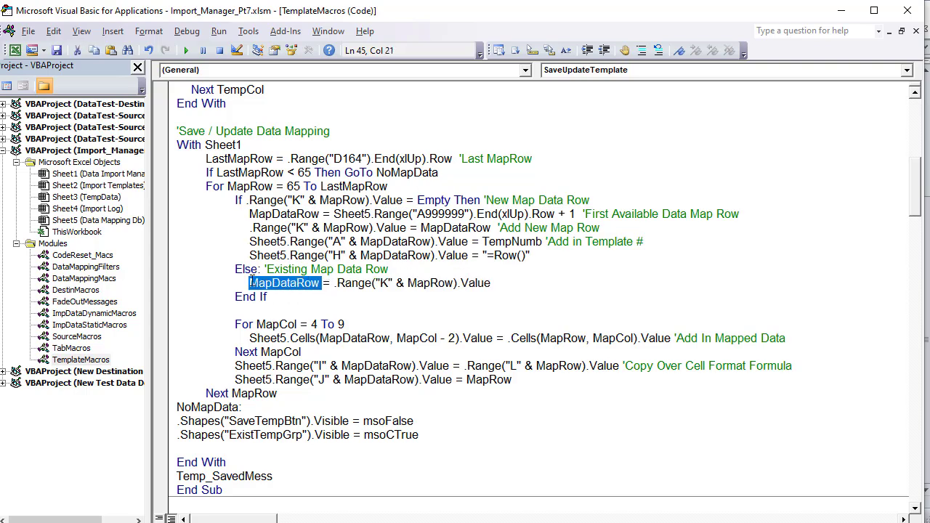
- Compare the existing-row assignment from column K with the block of four lines that handles a new map data row
drag(333, 283, 493, 284)
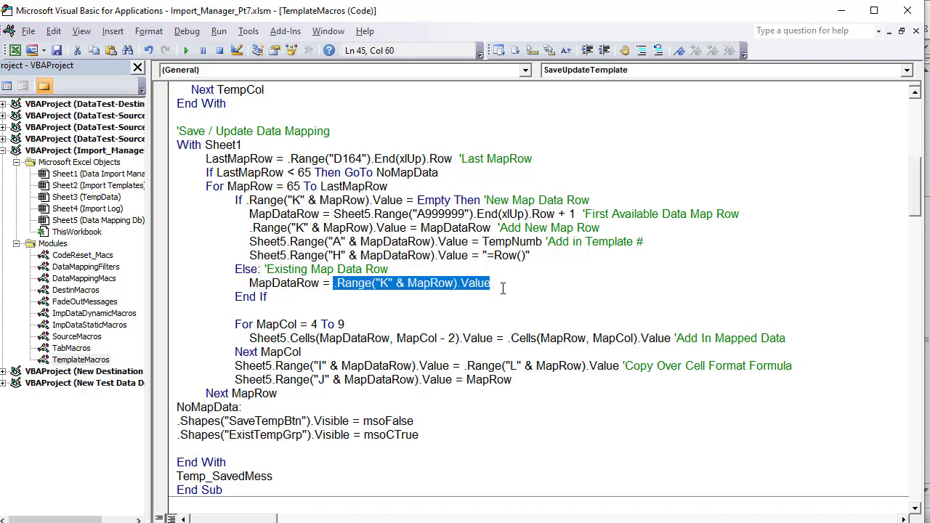
drag(250, 213, 554, 259)
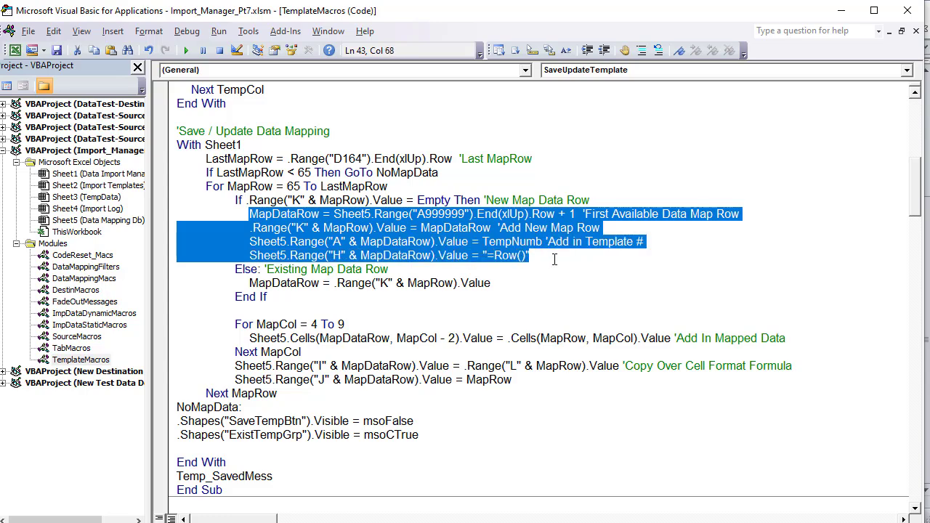
click(287, 228)
- Examine the MapDataRow line, from its Sheet5 A999999 End(xlUp) lookup to the + 1 for the first available row
drag(323, 213, 244, 213)
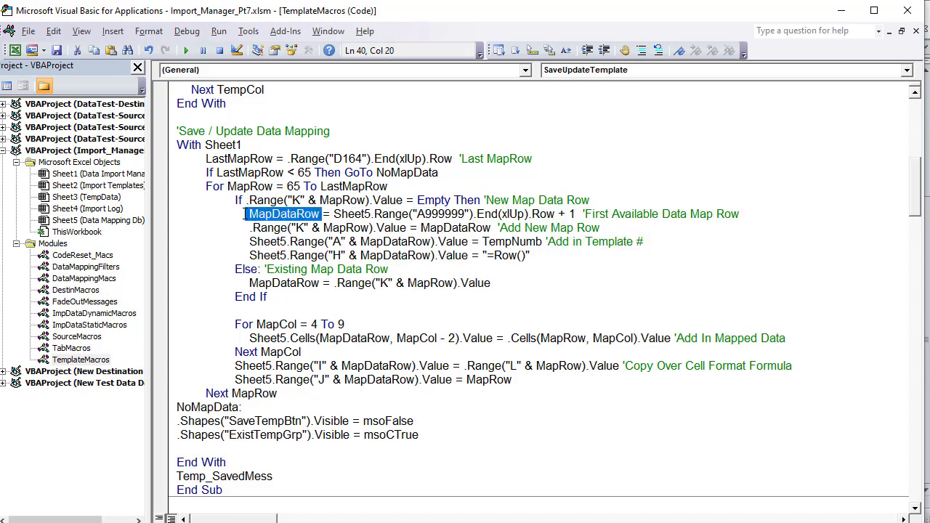
drag(333, 214, 371, 214)
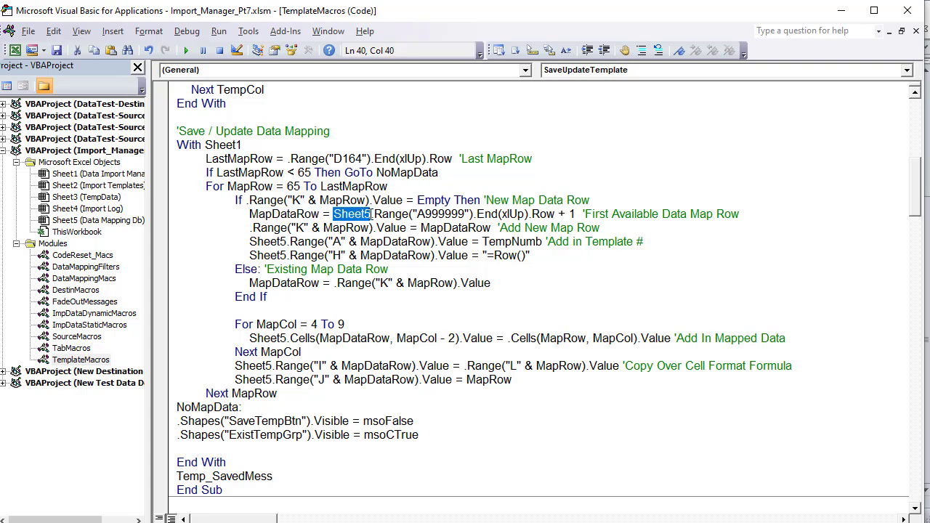
drag(476, 213, 381, 214)
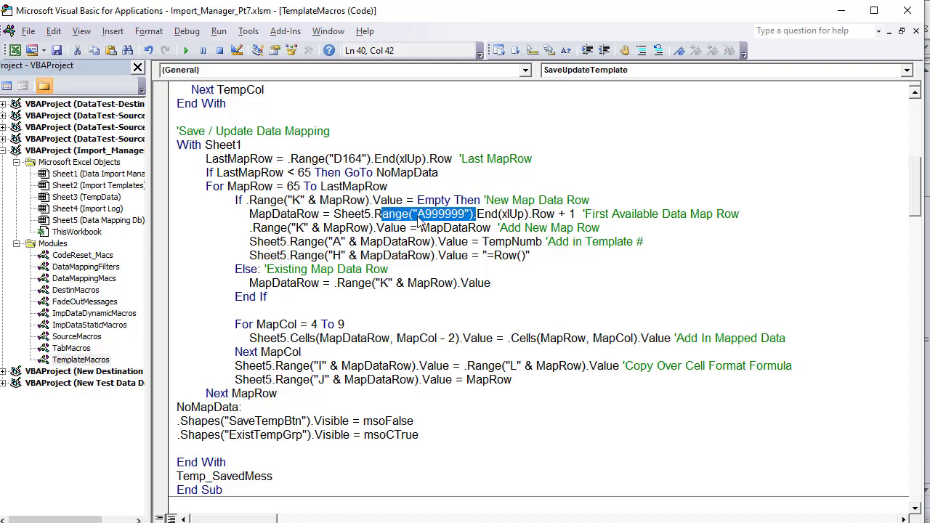
drag(573, 214, 336, 214)
click(558, 214)
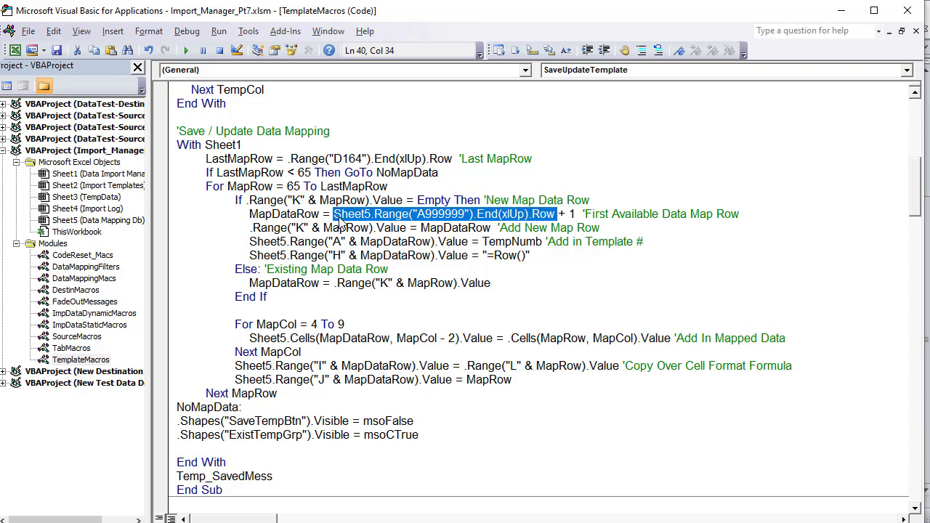
drag(574, 216, 557, 214)
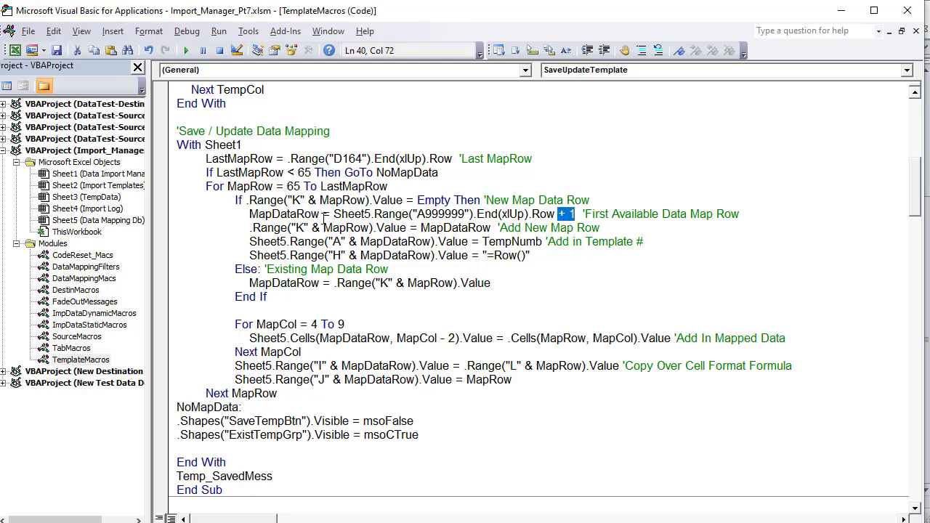
- Examine the line that writes MapDataRow into column K of the current MapRow
drag(319, 213, 412, 230)
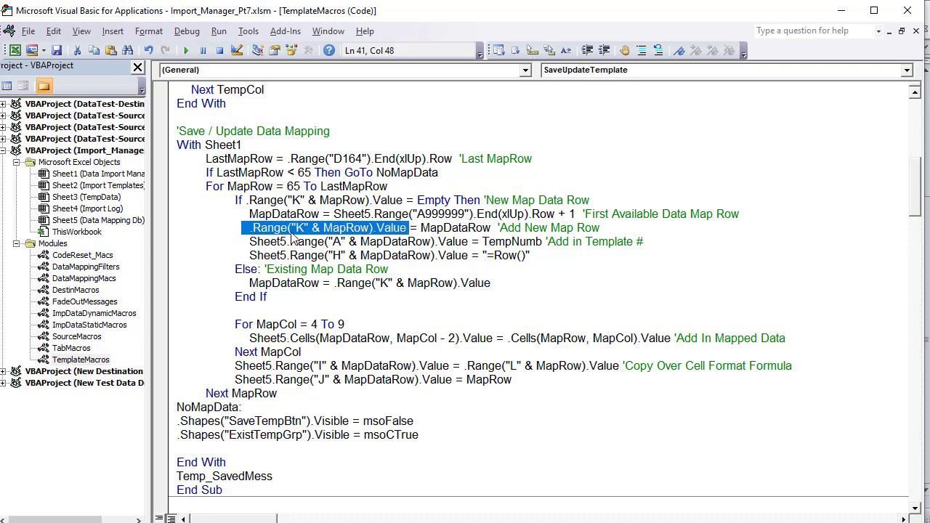
drag(492, 228, 421, 228)
drag(611, 228, 249, 229)
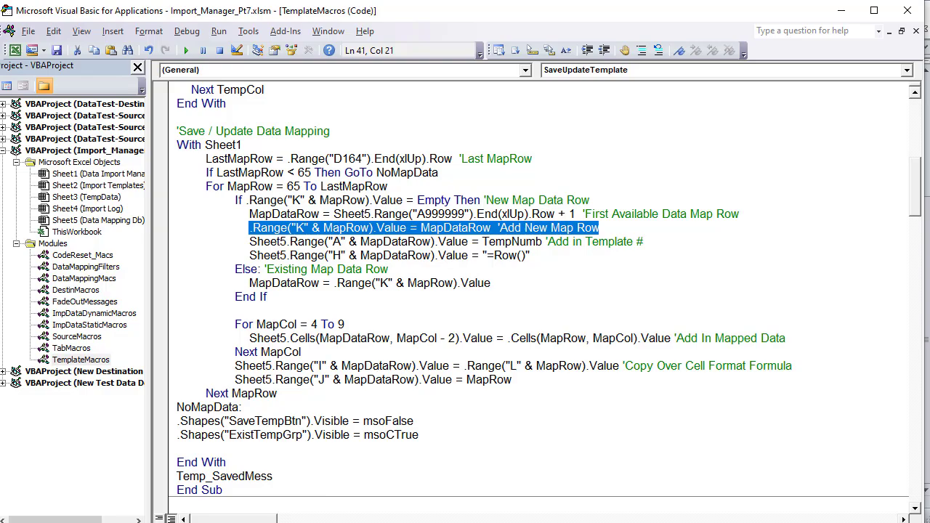
- On the Data Mapping Db sheet, examine the Template # entries in column A down to the last mapped row and the first empty one
key(alt+Tab)
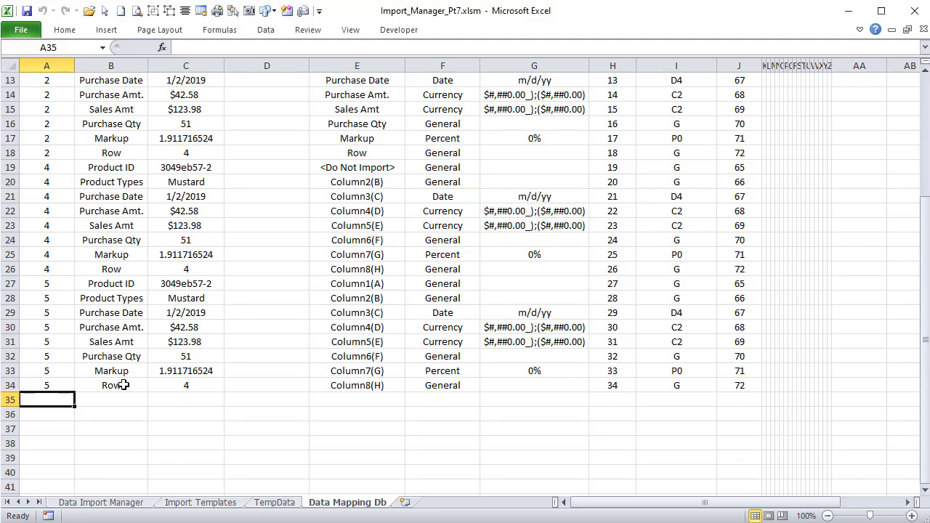
click(70, 343)
scroll(65, 343, up, 4)
click(76, 143)
click(51, 256)
click(45, 369)
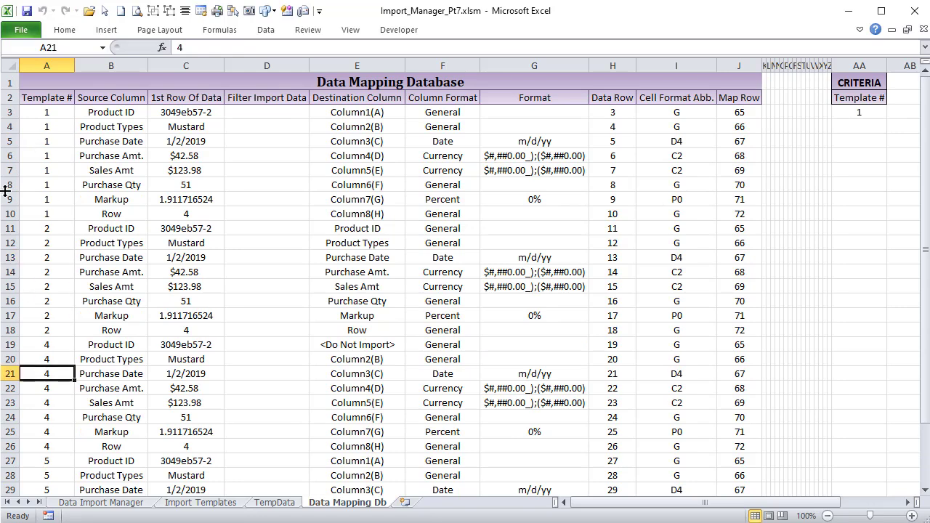
click(40, 125)
drag(40, 125, 43, 208)
scroll(43, 233, down, 3)
scroll(43, 240, up, 3)
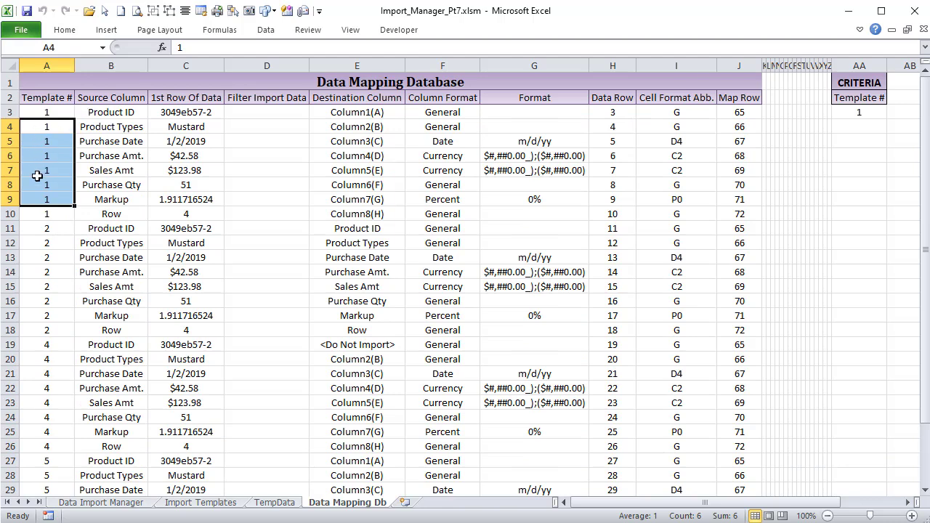
scroll(37, 178, down, 5)
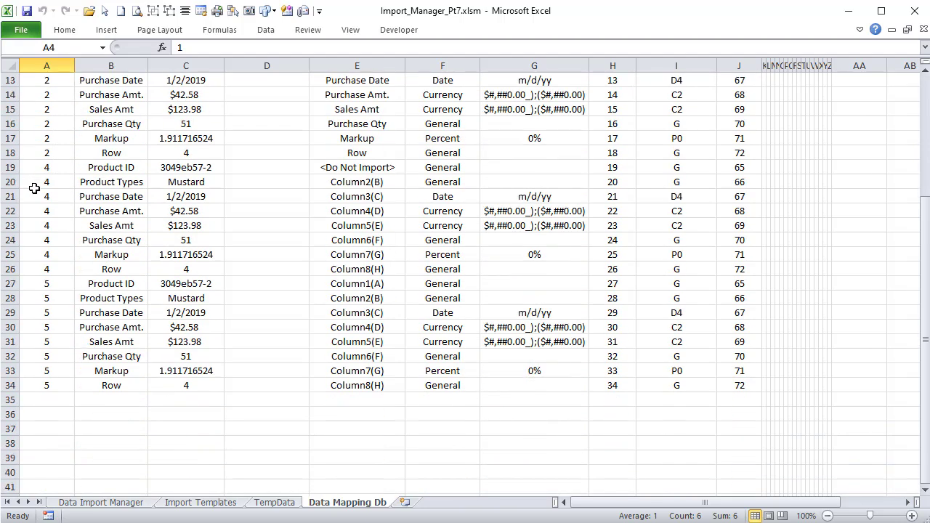
click(35, 188)
click(46, 250)
scroll(52, 291, up, 1)
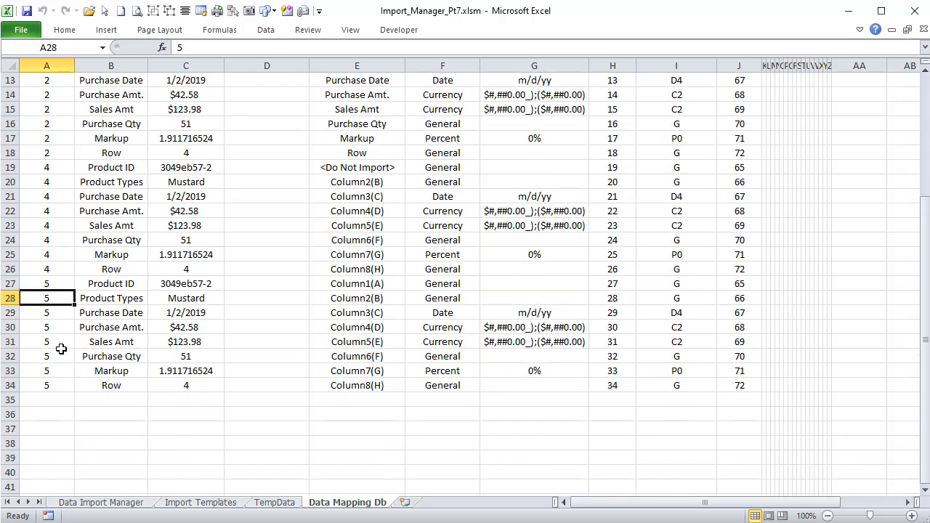
click(50, 392)
click(51, 382)
click(57, 398)
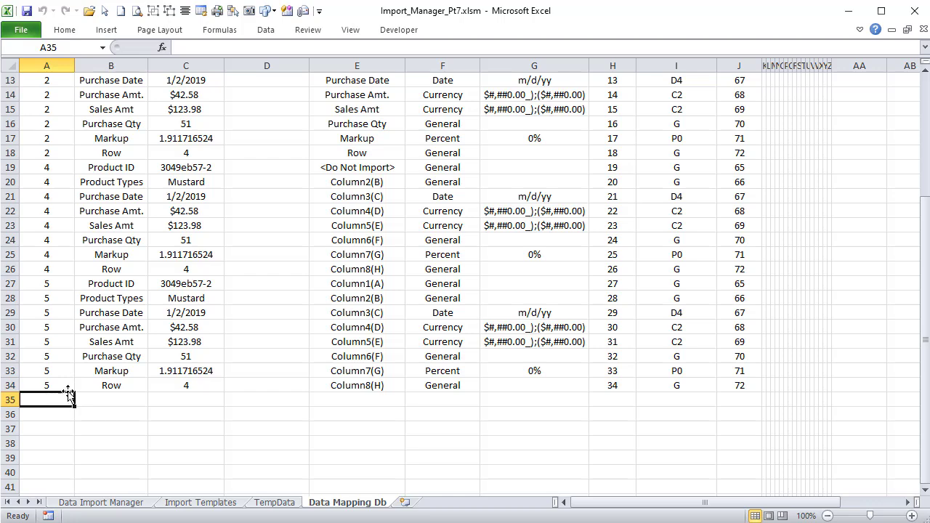
click(62, 386)
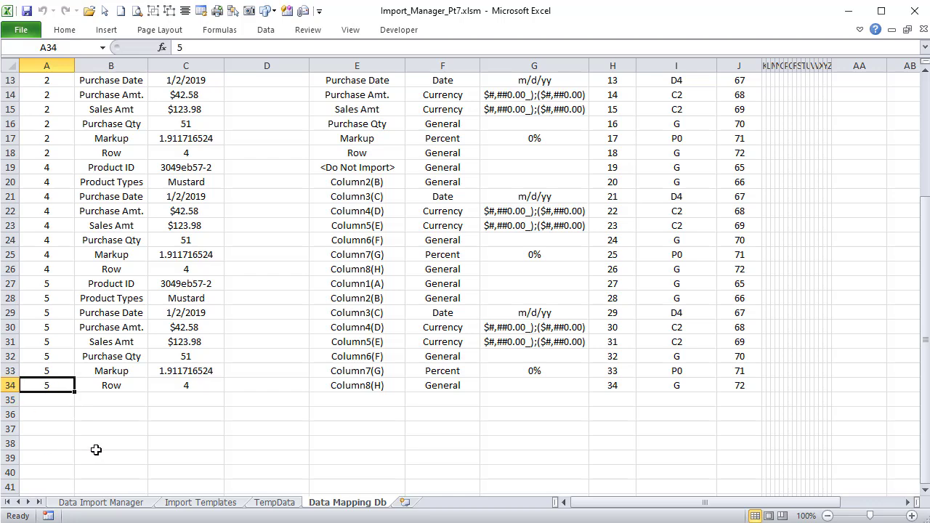
- Check the Selected Template # in N3 on the Data Import Manager sheet, then return to the Data Mapping Db sheet
click(95, 502)
drag(658, 502, 734, 511)
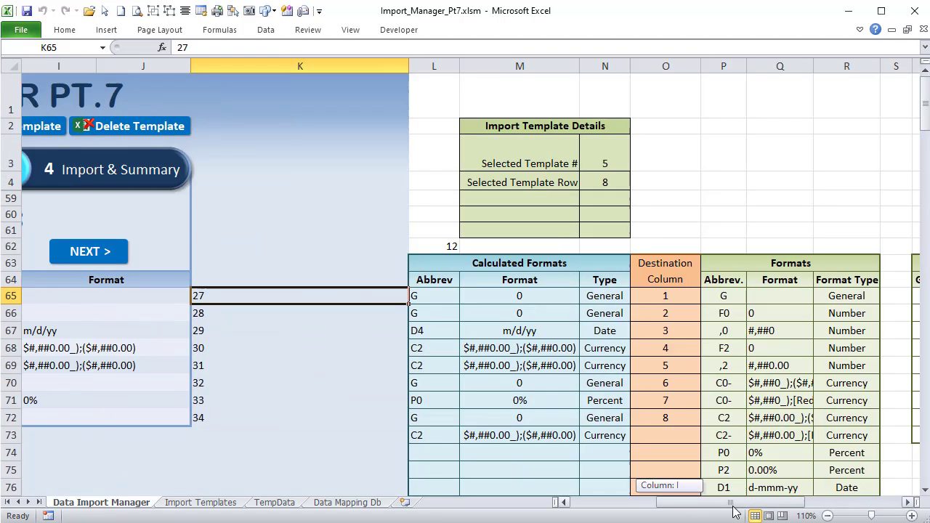
click(610, 147)
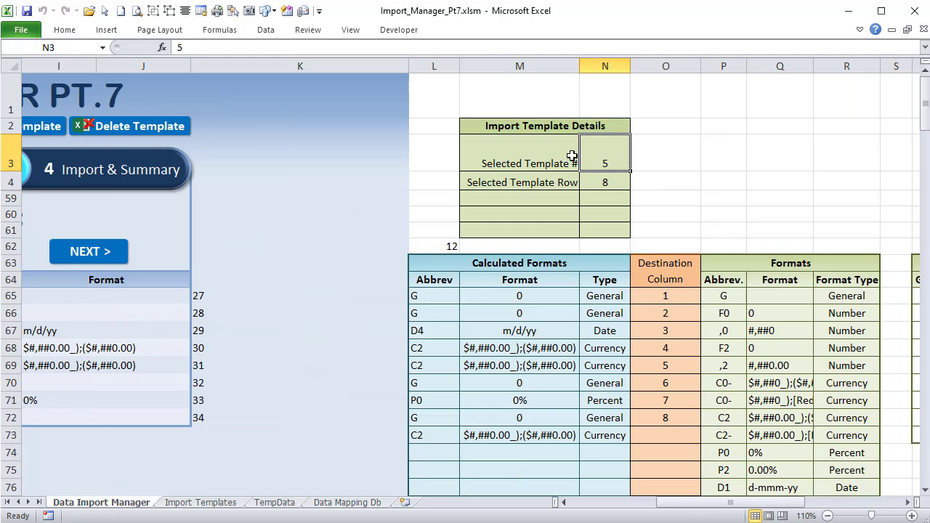
click(347, 504)
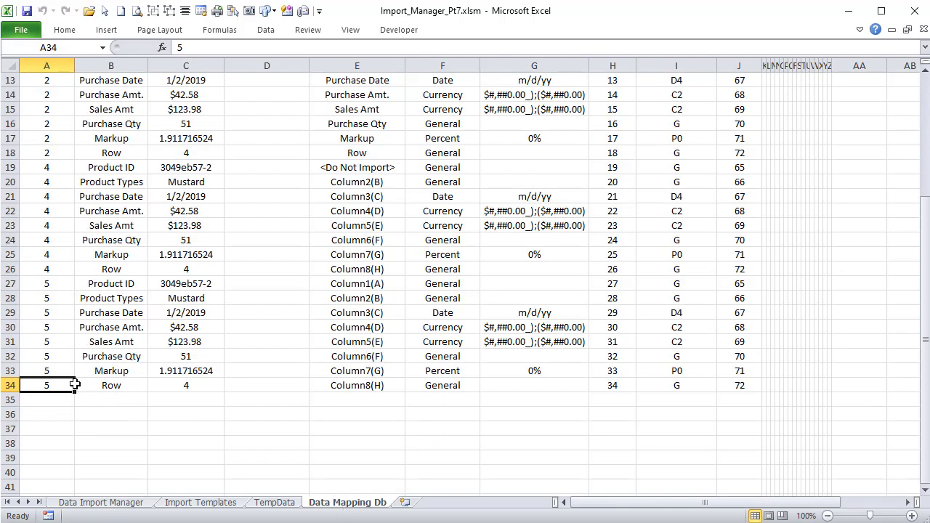
- In the SaveUpdateTemplate code, examine the line that writes TempNumb into column A of Sheet5
key(alt+F11)
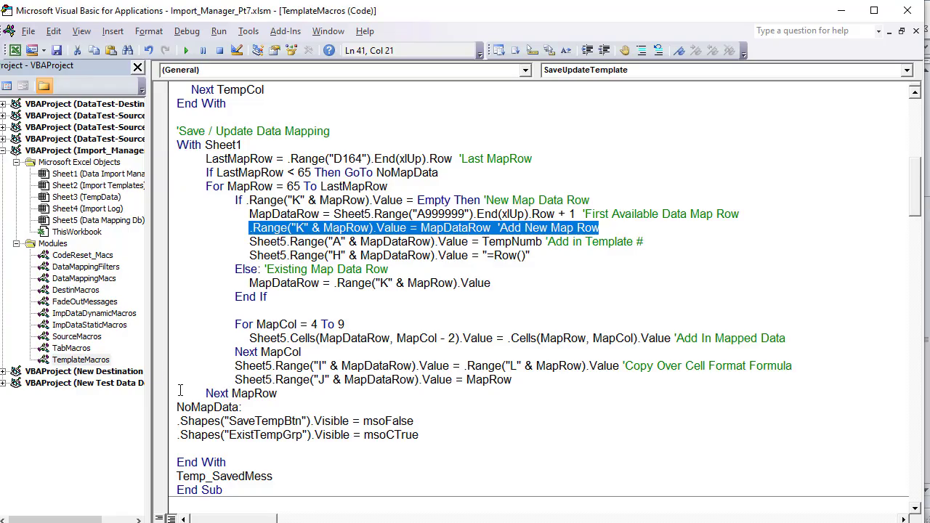
click(291, 234)
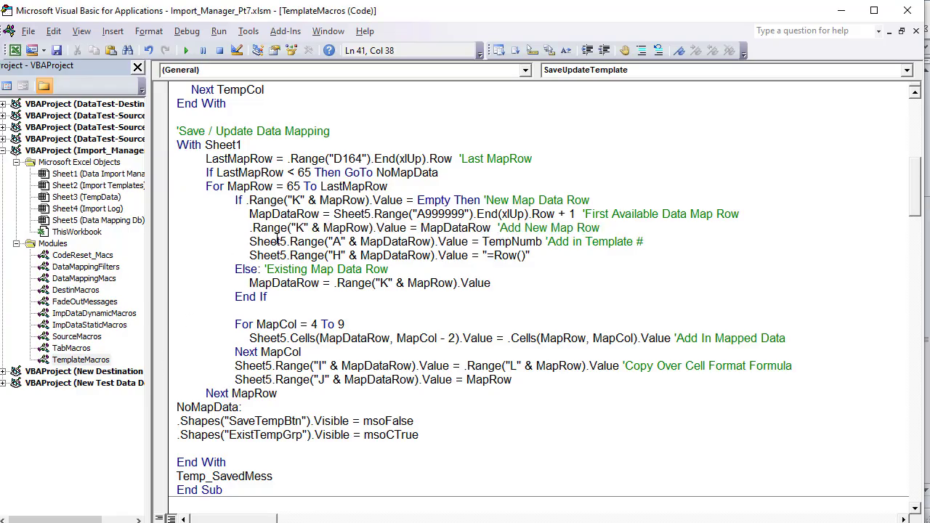
drag(250, 241, 479, 242)
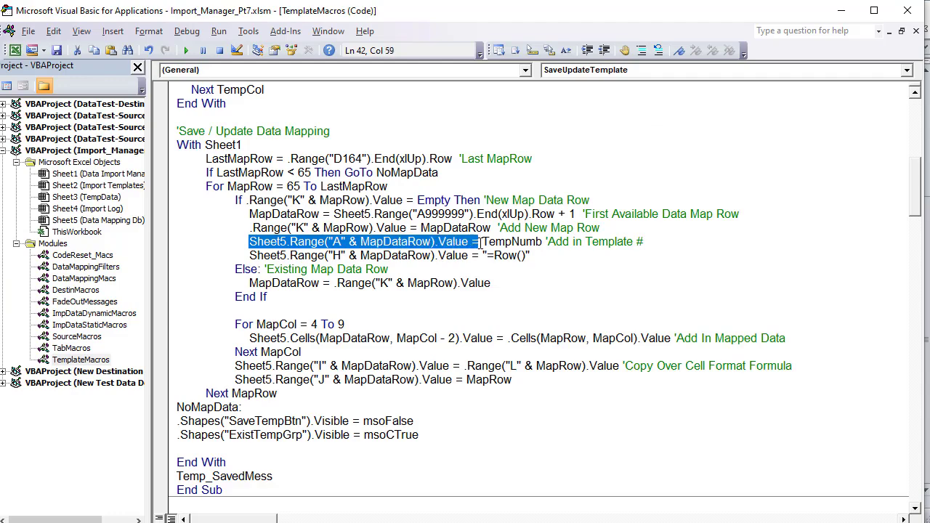
drag(544, 245, 515, 242)
- Find where TempNumb is assigned in the With Sheet2 block and examine its column A and TempRow reference
scroll(494, 261, up, 7)
scroll(480, 247, up, 2)
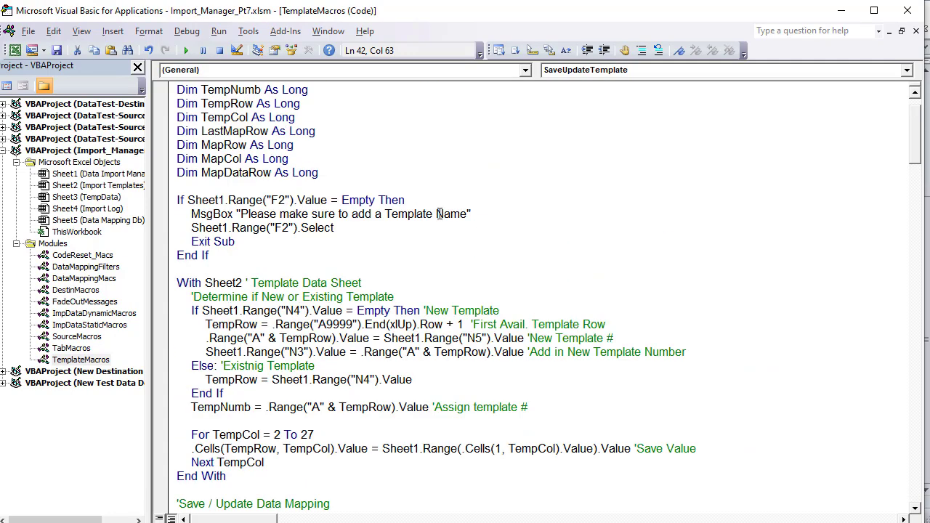
scroll(373, 244, down, 1)
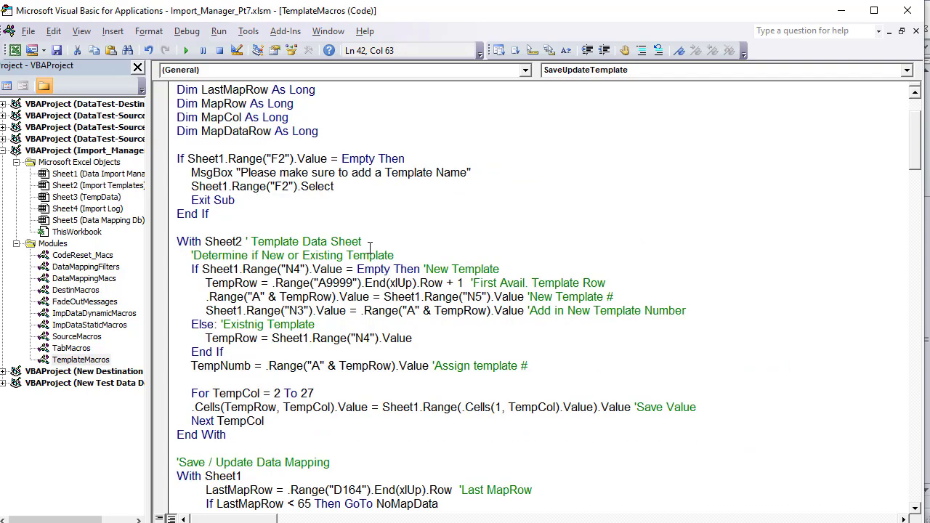
drag(532, 366, 192, 365)
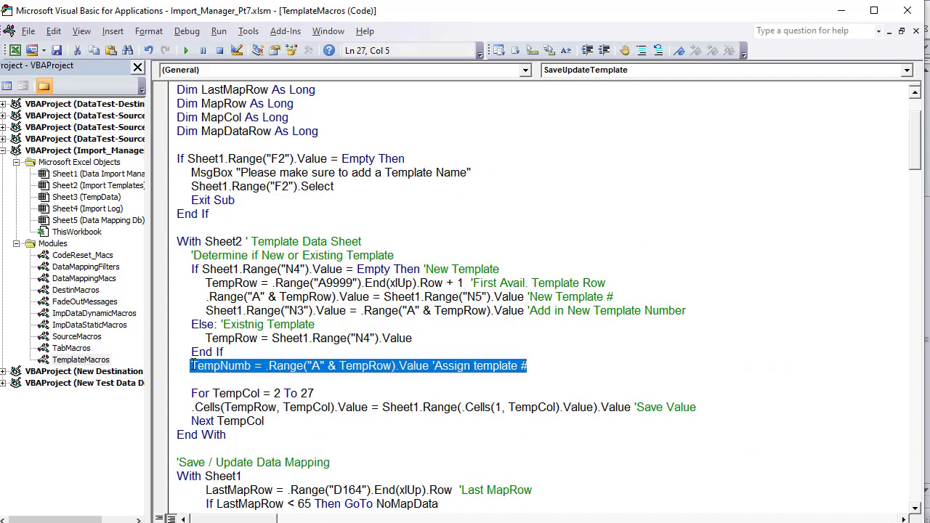
click(341, 384)
drag(429, 366, 269, 369)
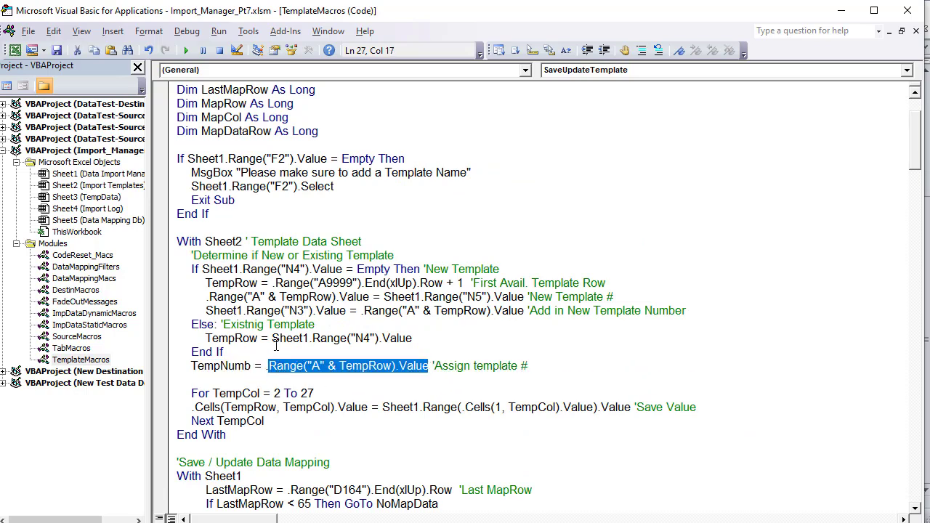
- Return to the data mapping block and examine the TempNumb value and the line writing =Row() into column H
scroll(276, 345, down, 6)
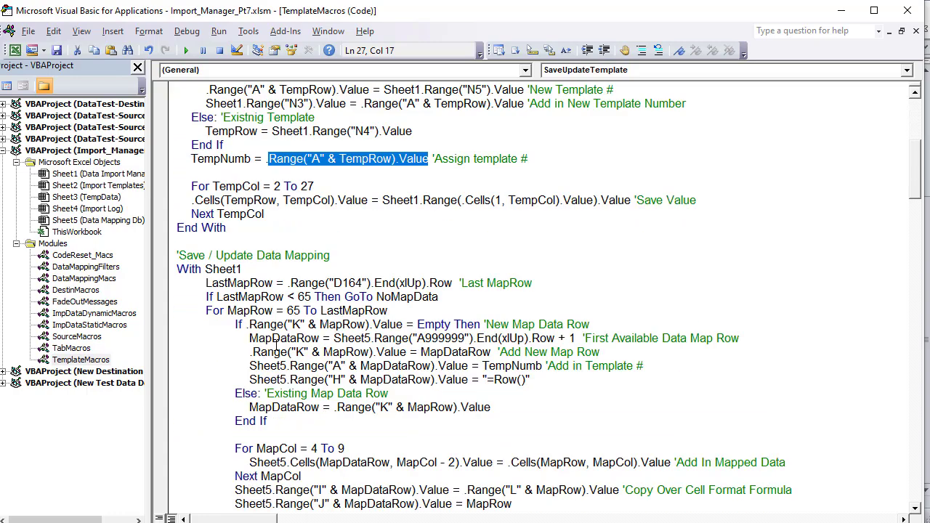
scroll(276, 346, down, 3)
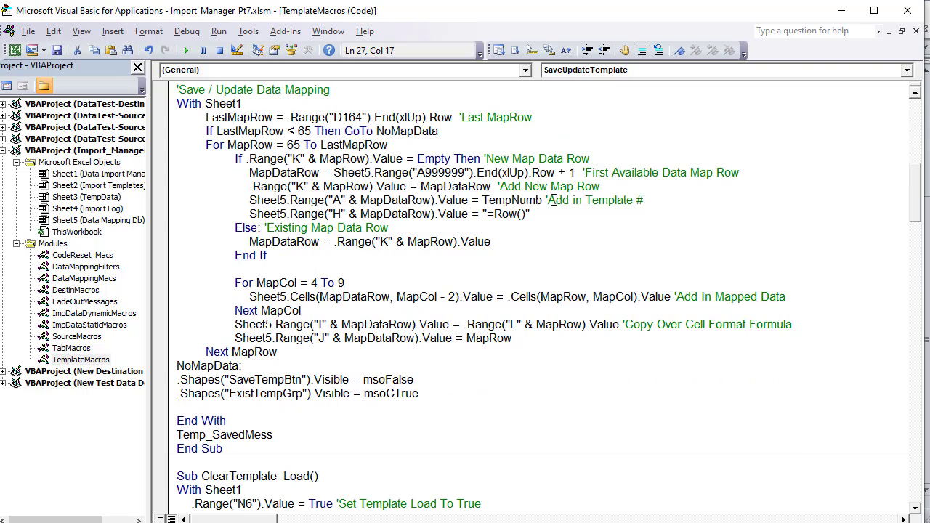
drag(544, 199, 480, 201)
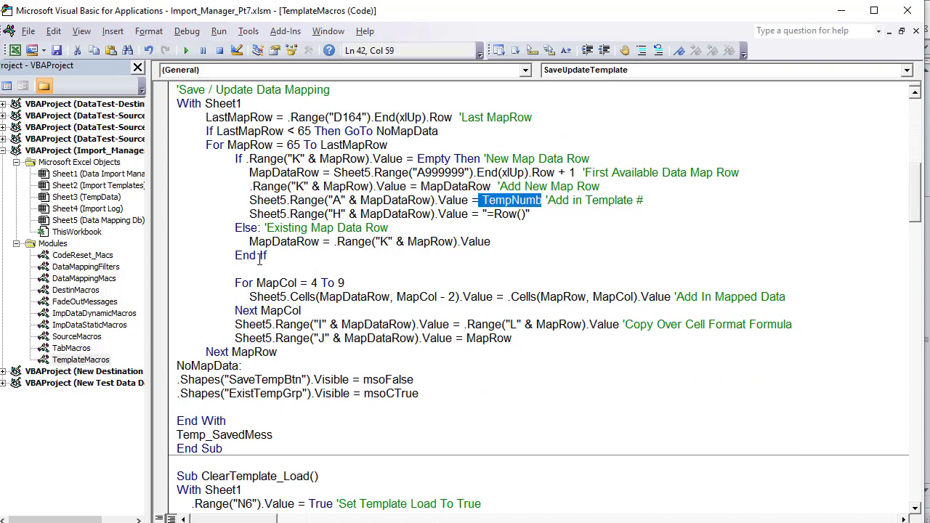
drag(560, 214, 250, 214)
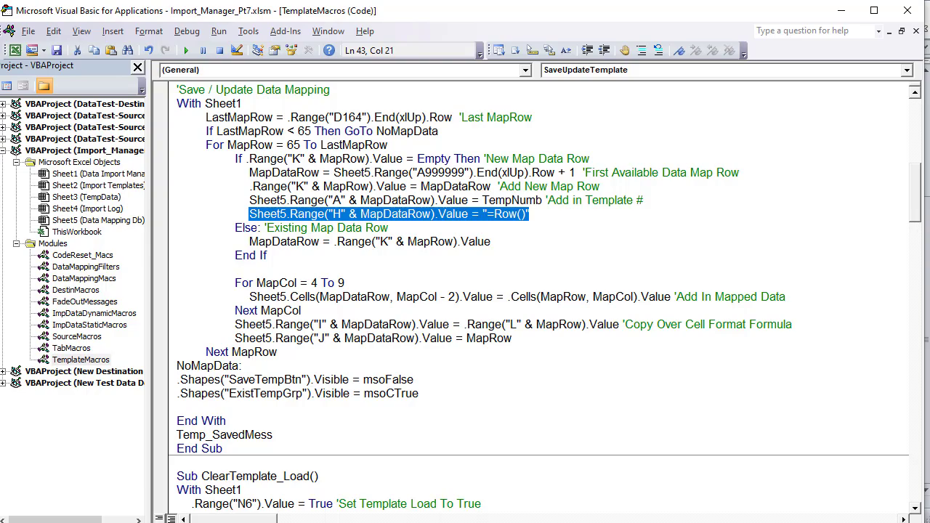
- On the Data Mapping Db sheet, examine the =ROW() formulas in the Data Row column H across several templates
key(alt+F11)
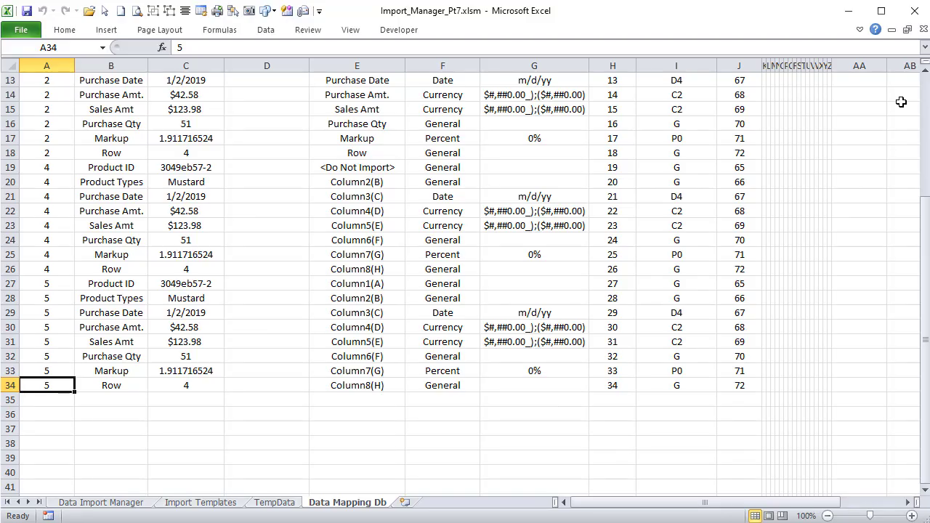
scroll(685, 174, up, 4)
click(612, 65)
click(616, 125)
click(611, 159)
click(612, 197)
click(619, 231)
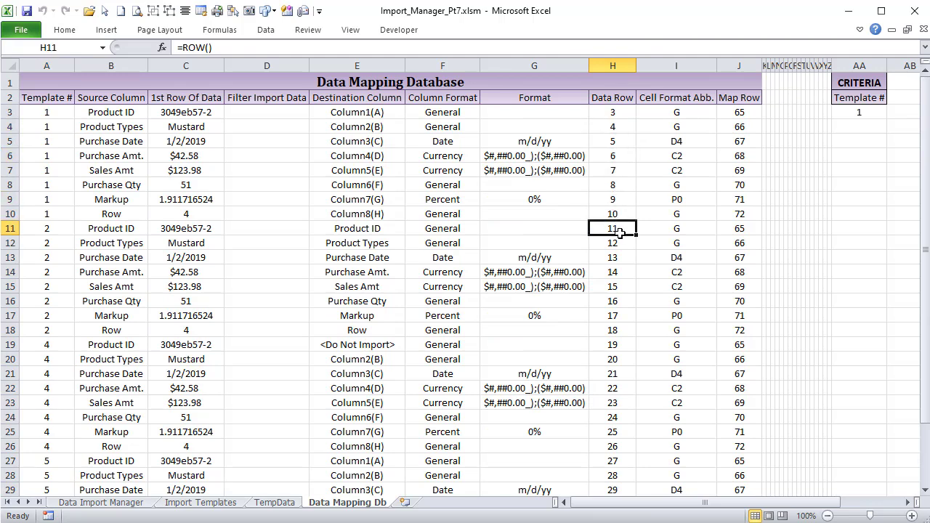
scroll(618, 233, down, 4)
click(614, 231)
scroll(614, 231, up, 4)
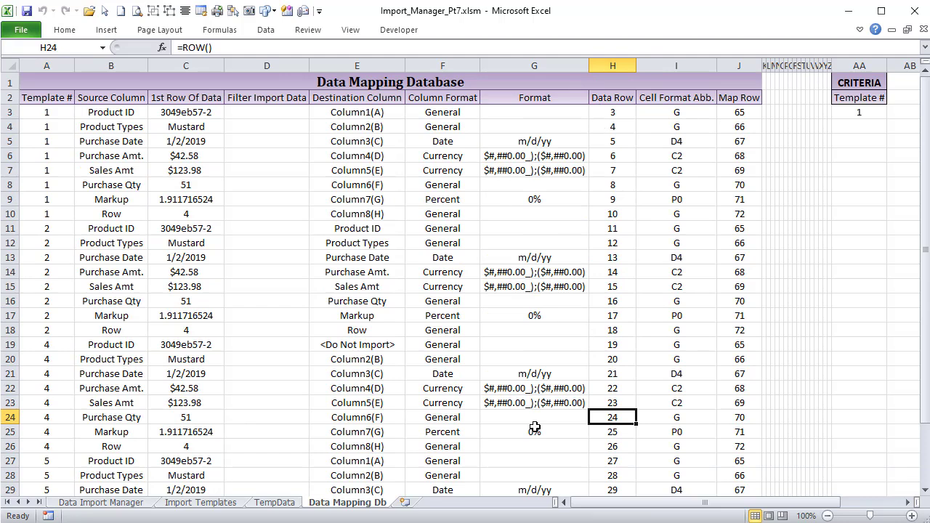
- Examine the Data Row values in AJ3:AJ10 of the Results range, then open the Data Import Manager sheet
drag(590, 506, 719, 501)
drag(716, 112, 719, 212)
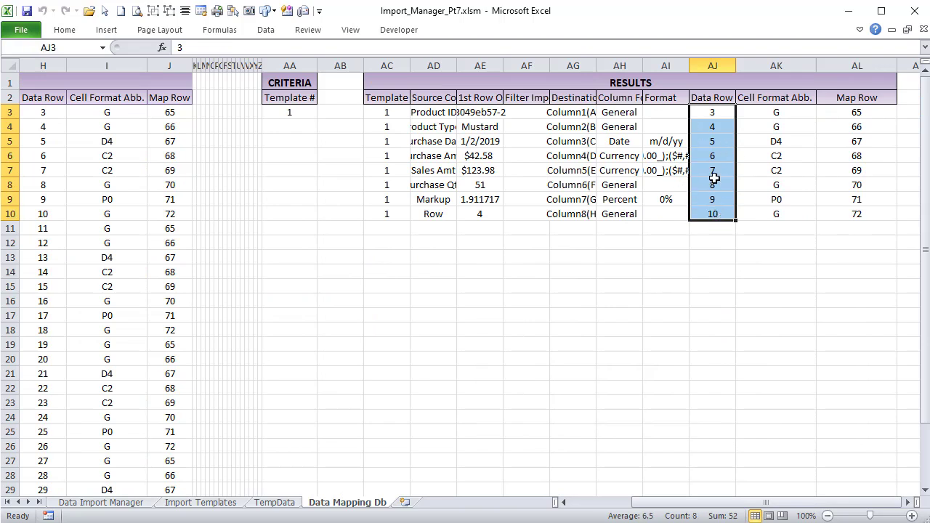
click(714, 183)
click(471, 139)
drag(725, 113, 718, 216)
click(116, 504)
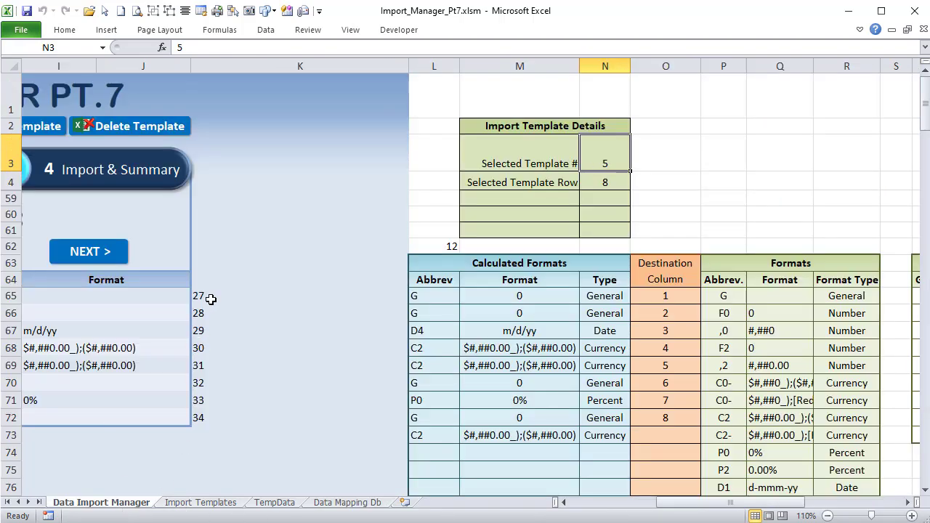
- Examine the database row numbers in K65:K72 beside the data mapping table
drag(205, 295, 203, 421)
drag(668, 513, 611, 506)
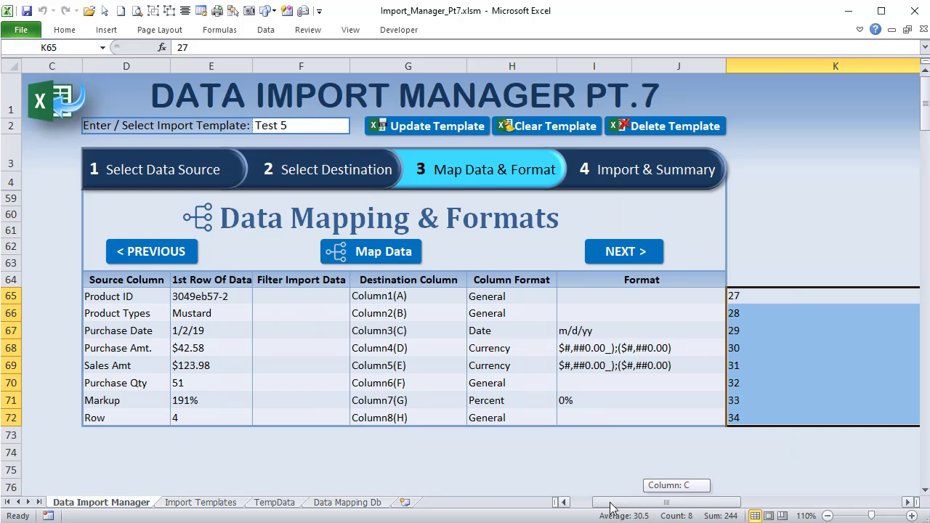
drag(610, 507, 610, 506)
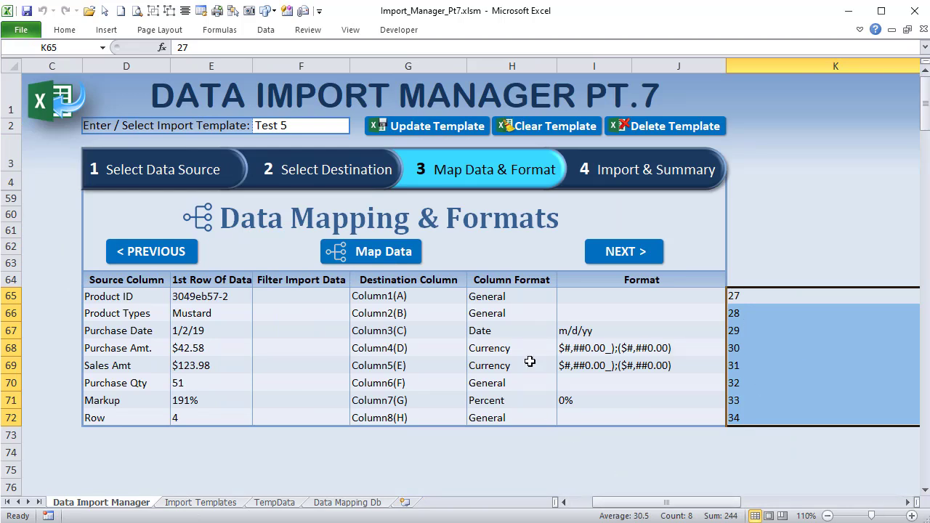
- Set the Product ID mapping's Column Format to Number and update the Test 5 template
click(529, 299)
click(563, 296)
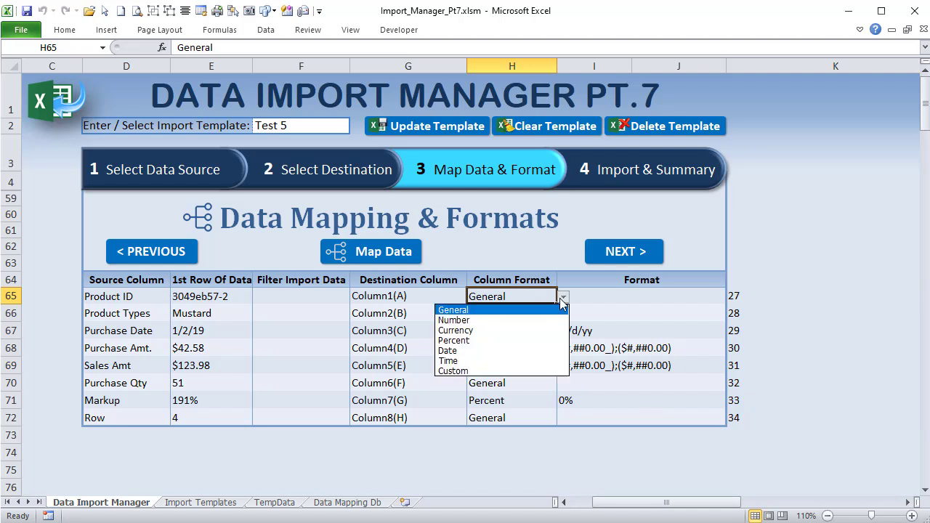
click(527, 320)
click(760, 299)
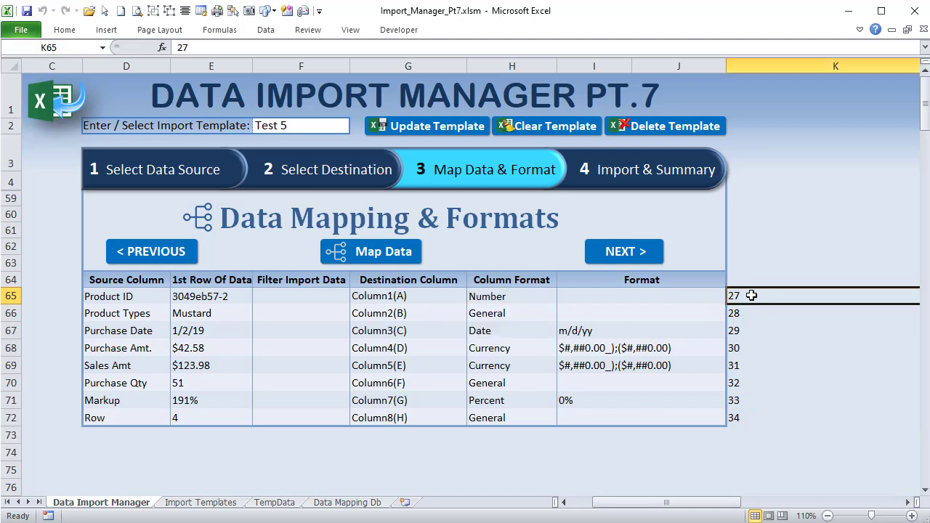
click(451, 127)
click(476, 309)
click(490, 298)
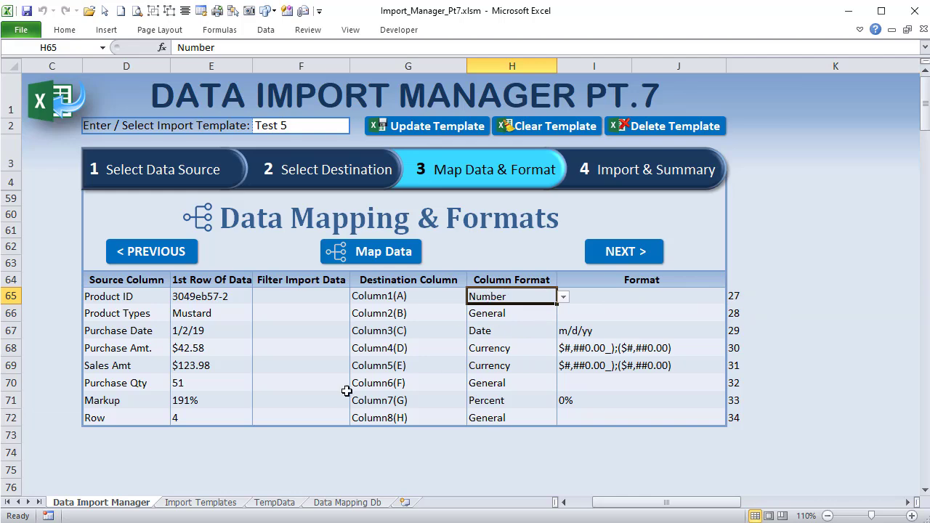
- On the Data Mapping Db sheet, examine row 27 and its Column Format value in F27
click(344, 505)
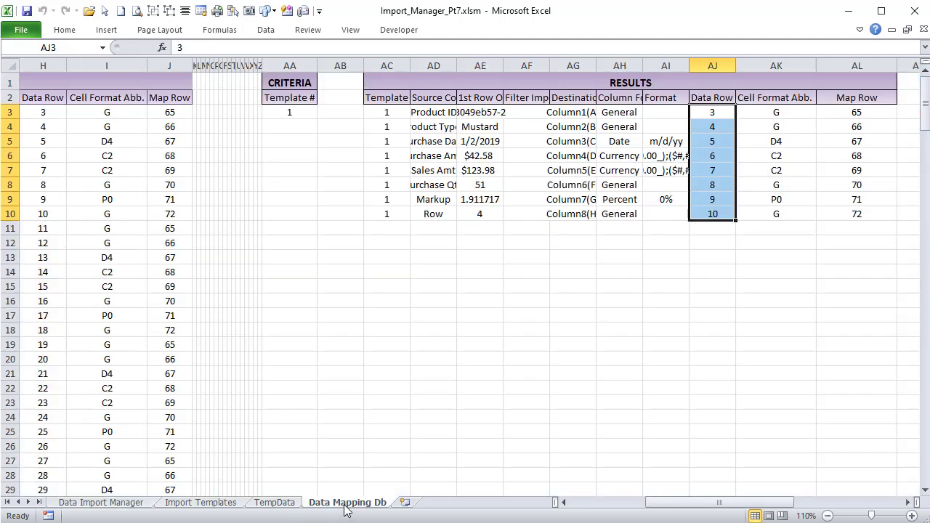
click(10, 461)
scroll(44, 459, down, 2)
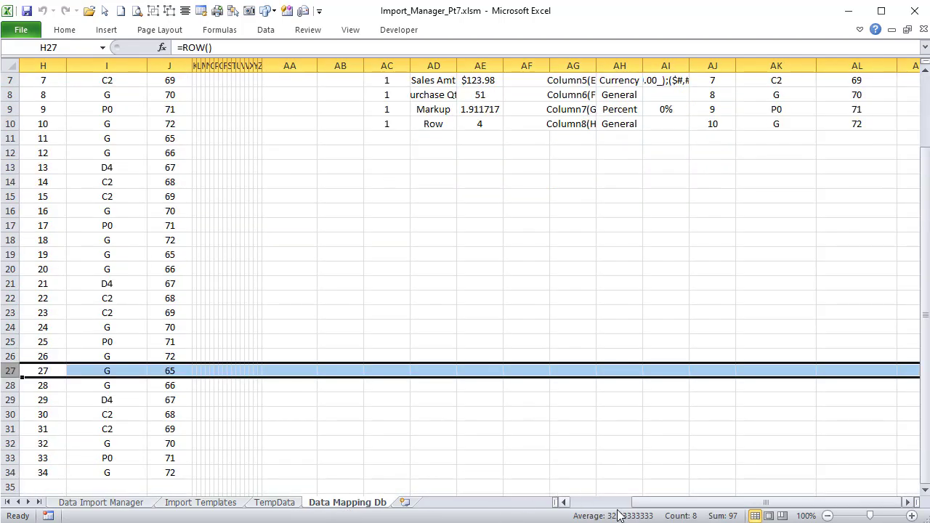
drag(657, 502, 565, 502)
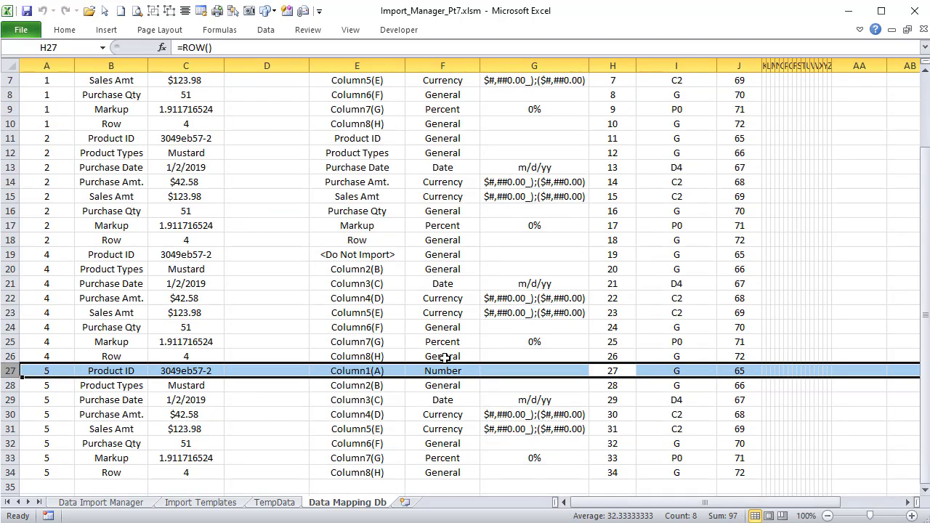
click(447, 374)
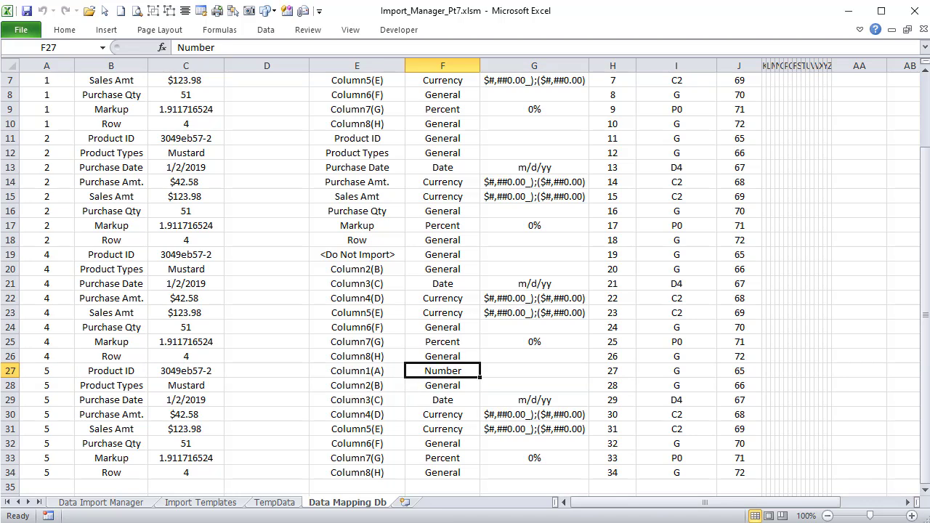
- Return to the SaveUpdateTemplate code and examine the line writing =Row() into column H of Sheet5
key(alt+F11)
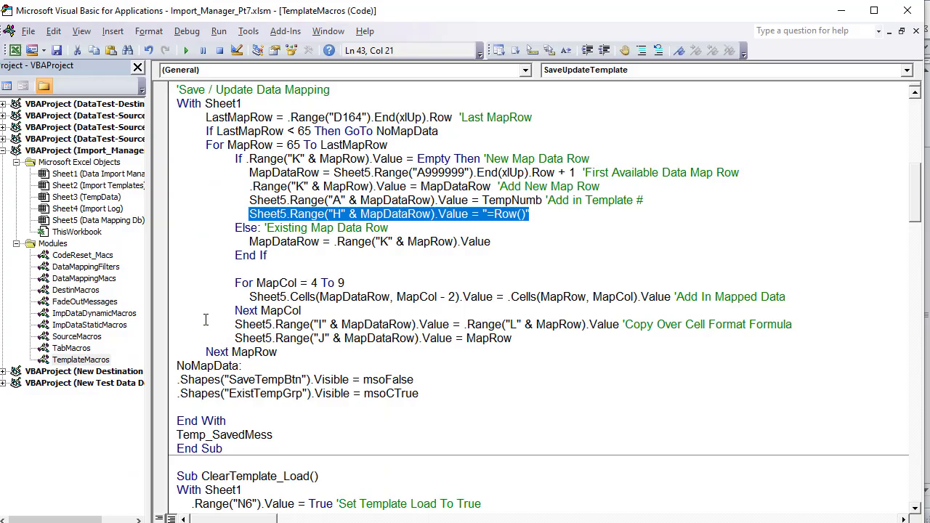
click(290, 214)
drag(544, 215, 249, 213)
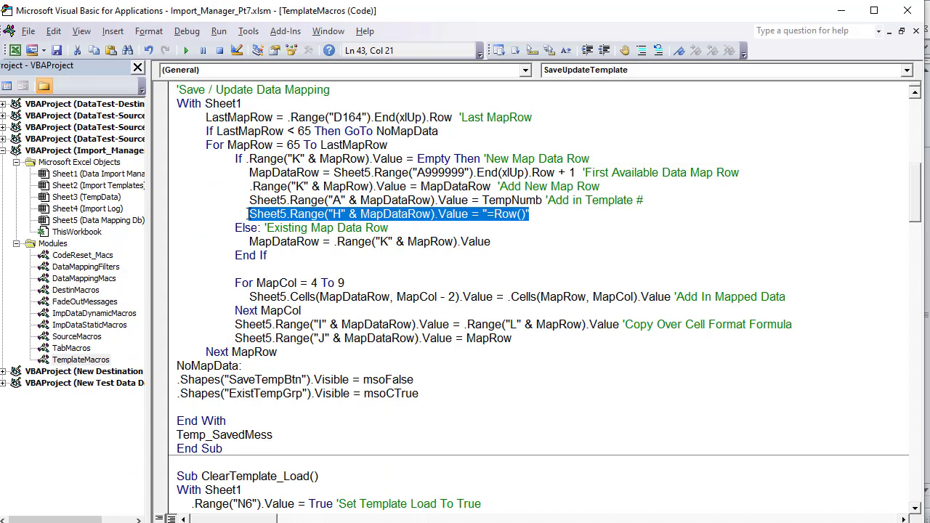
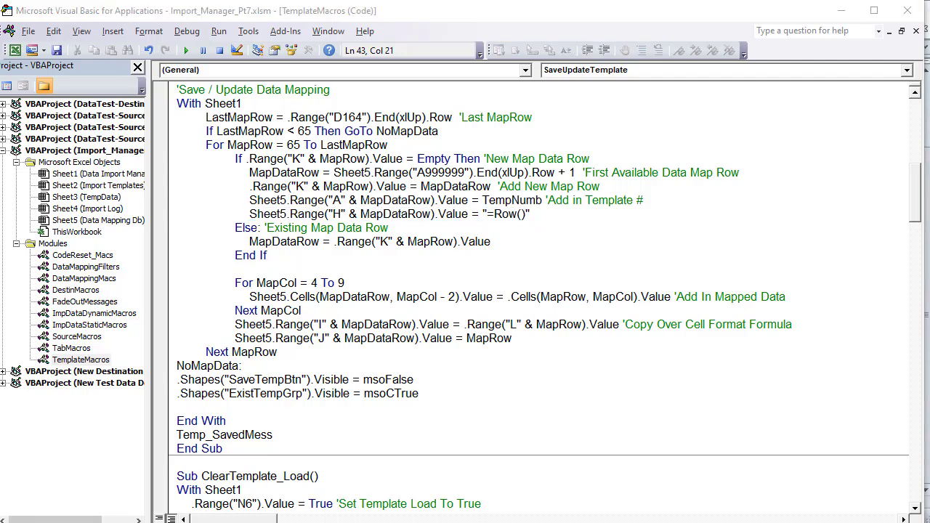
- On the Data Import Manager sheet, examine the Product ID mapping fields in row 65 from Source Column to Format
key(alt+F11)
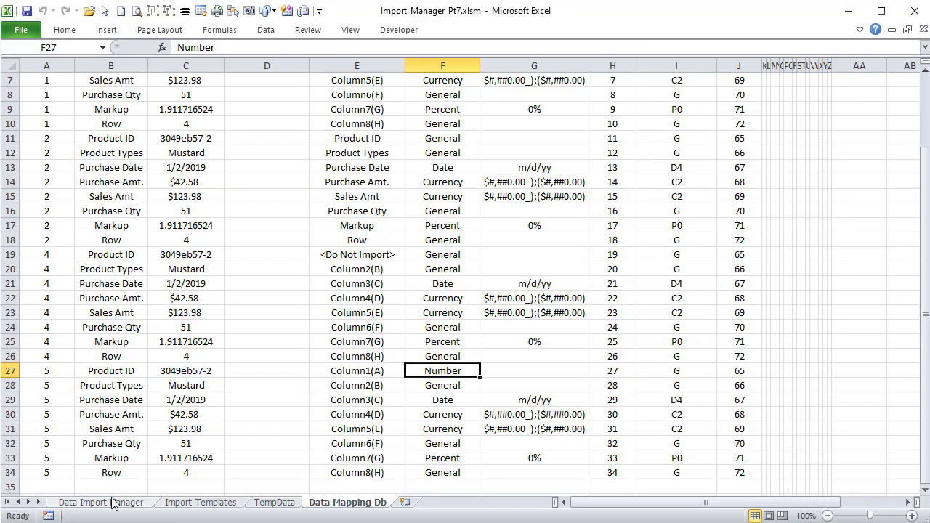
click(102, 502)
click(113, 296)
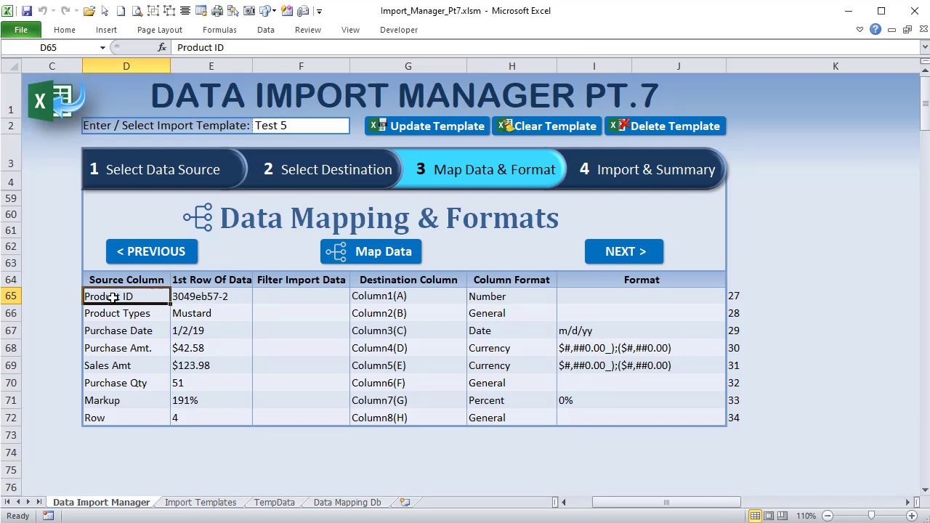
click(198, 297)
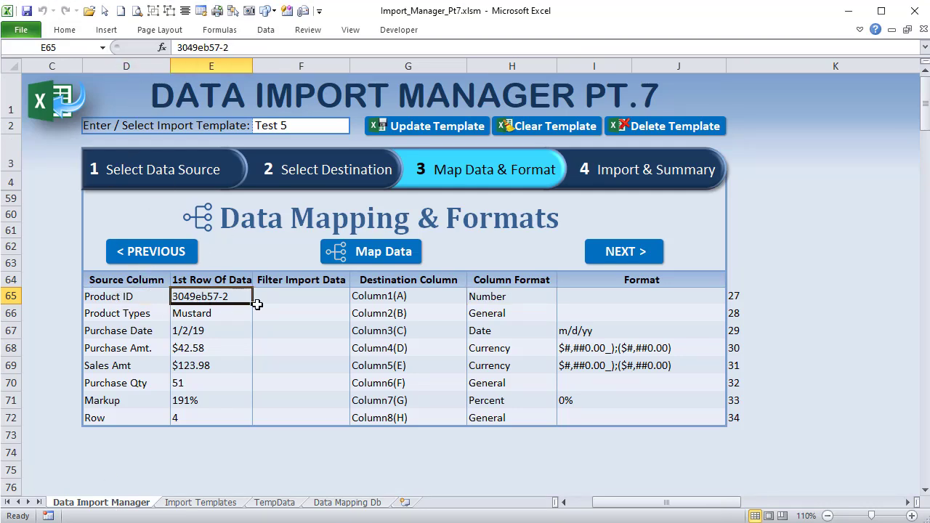
click(293, 299)
click(426, 293)
click(502, 299)
click(587, 301)
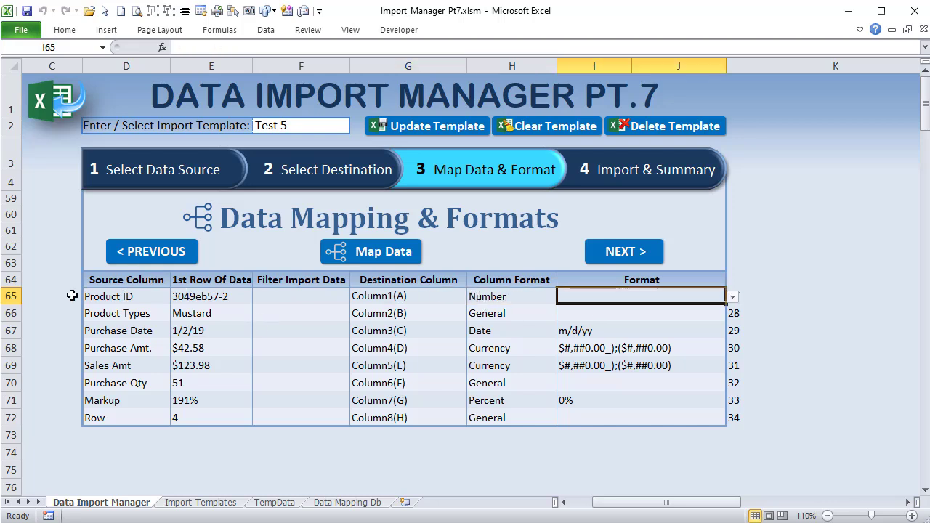
drag(91, 297, 654, 297)
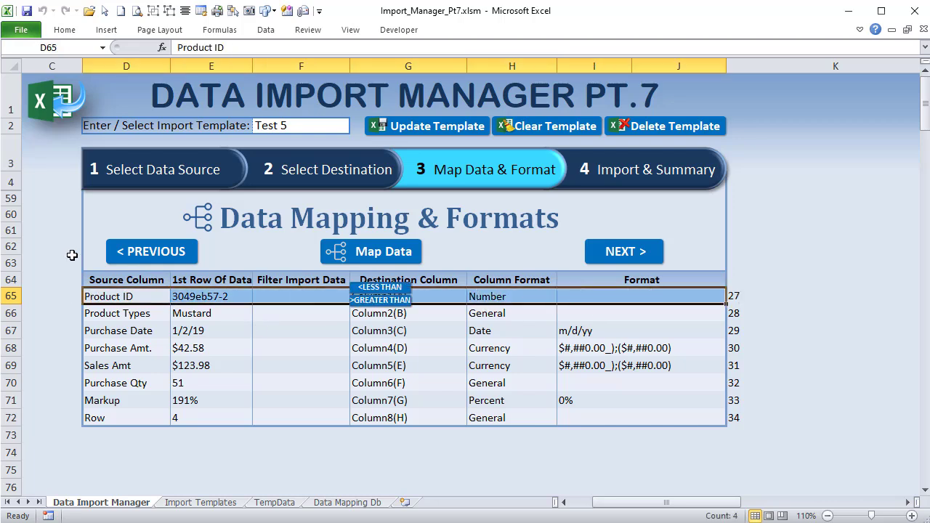
drag(143, 296, 616, 296)
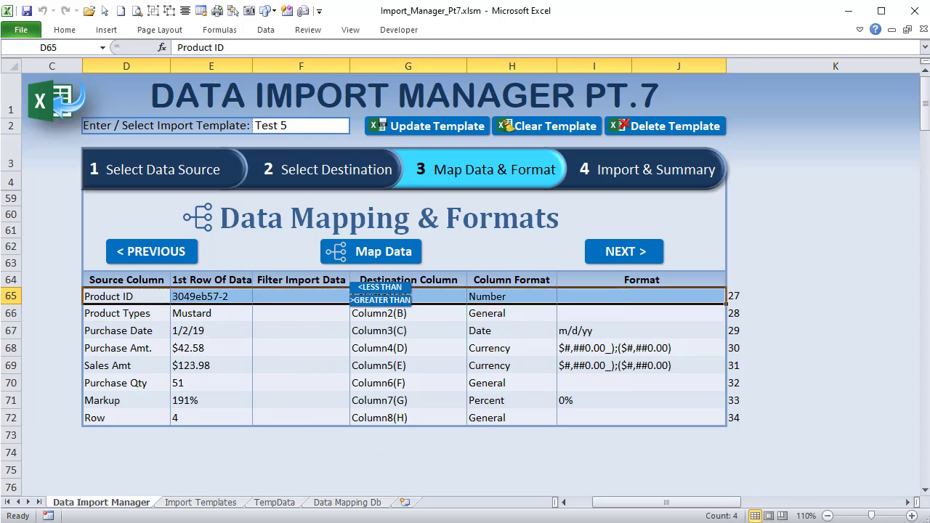
- On the Data Mapping Db sheet, examine the mapped data in B27:G27 against the database column headings
click(318, 501)
drag(100, 370, 577, 370)
scroll(577, 370, up, 2)
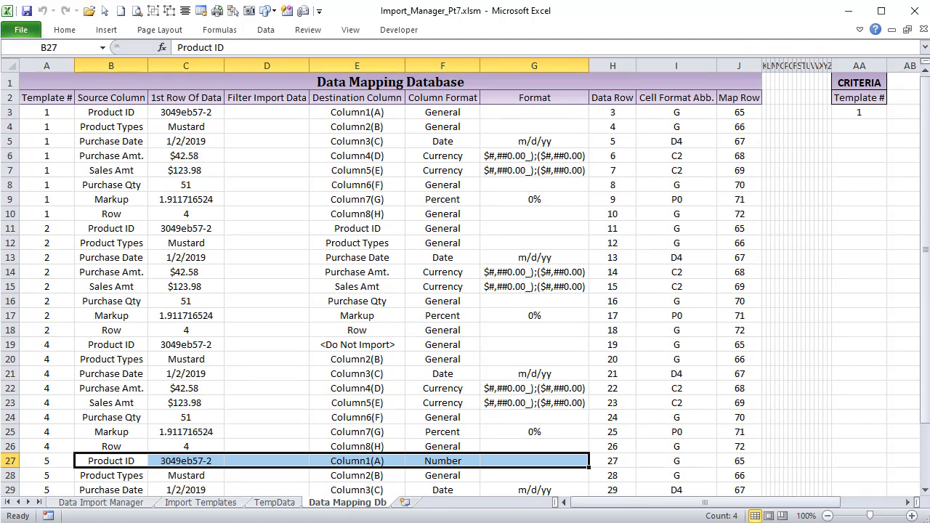
- In the macro code, examine the For MapCol = 4 To 9 loop and its Sheet5 reference
key(alt+F11)
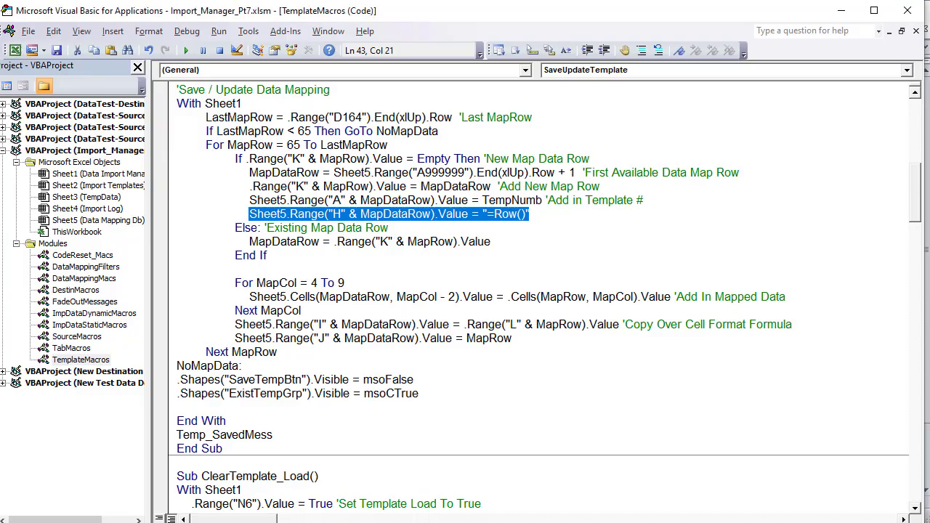
key(Left)
drag(355, 283, 290, 298)
scroll(286, 298, up, 2)
scroll(285, 298, down, 2)
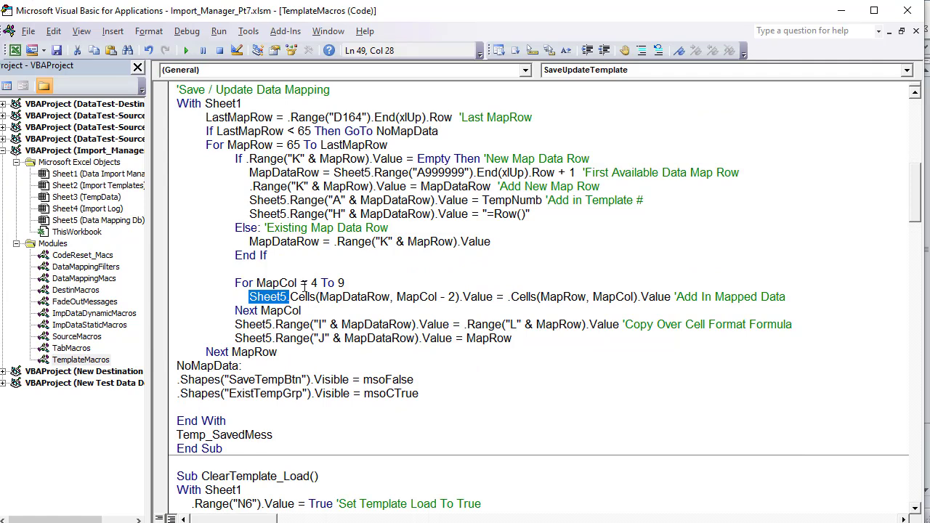
- Examine MapDataRow in the Cells reference and where it is assigned for existing and new mapping rows
drag(390, 296, 318, 297)
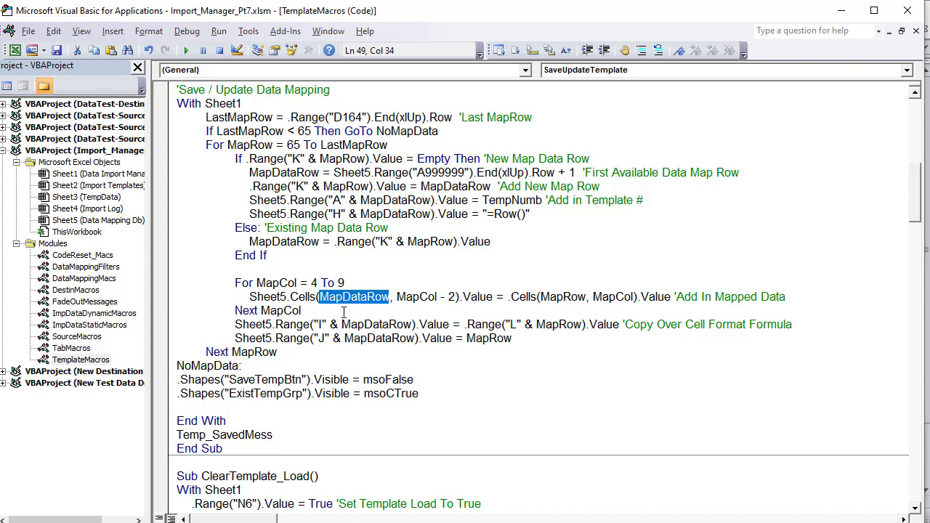
drag(320, 245, 265, 227)
click(311, 173)
drag(317, 172, 274, 172)
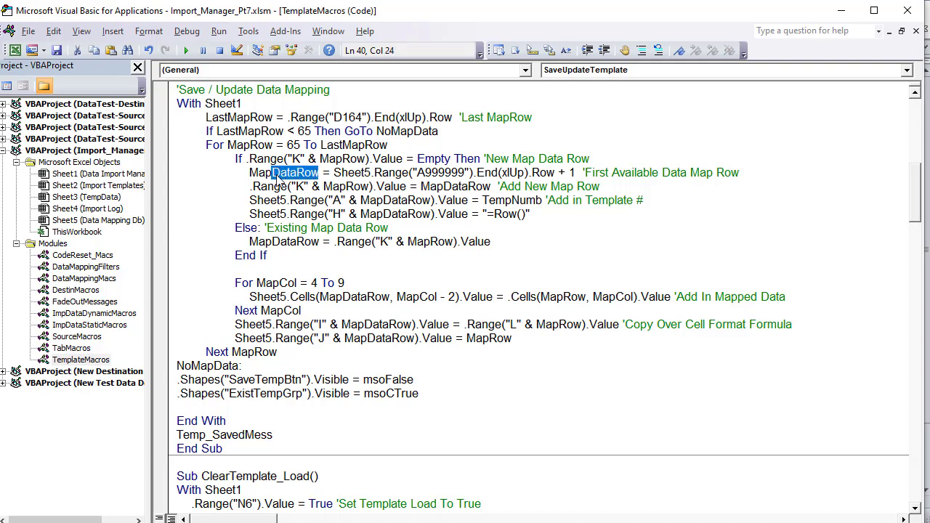
- Examine the MapCol - 2 column offset in the line that adds the mapped data to Sheet5
drag(443, 297, 398, 297)
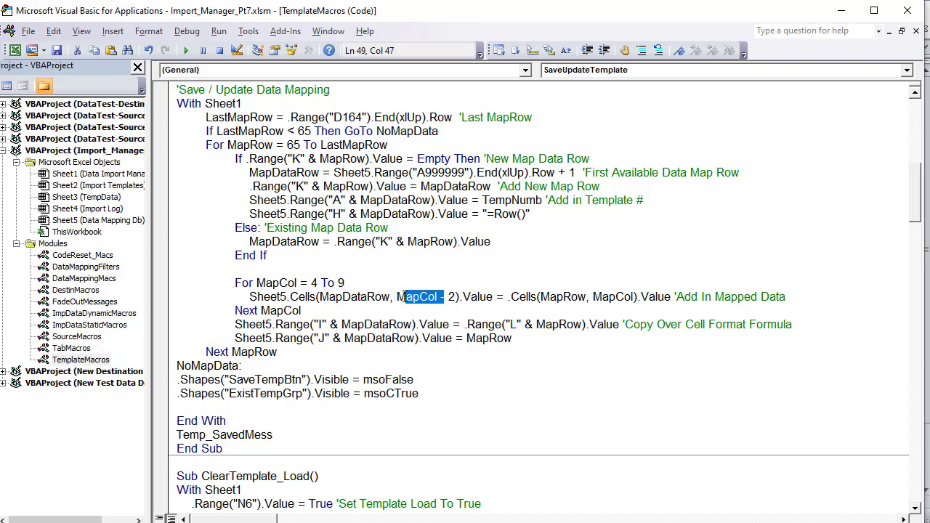
drag(456, 296, 401, 304)
key(alt+F11)
key(alt+F11)
click(314, 293)
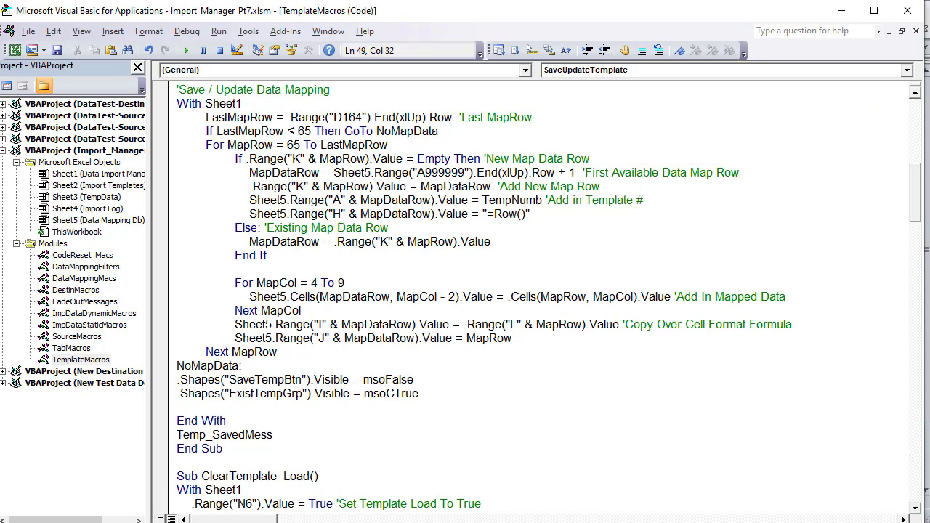
- On the Data Import Manager sheet, examine the Purchase Date mapping in row 67 and the Source Column entries in column D
key(alt+F11)
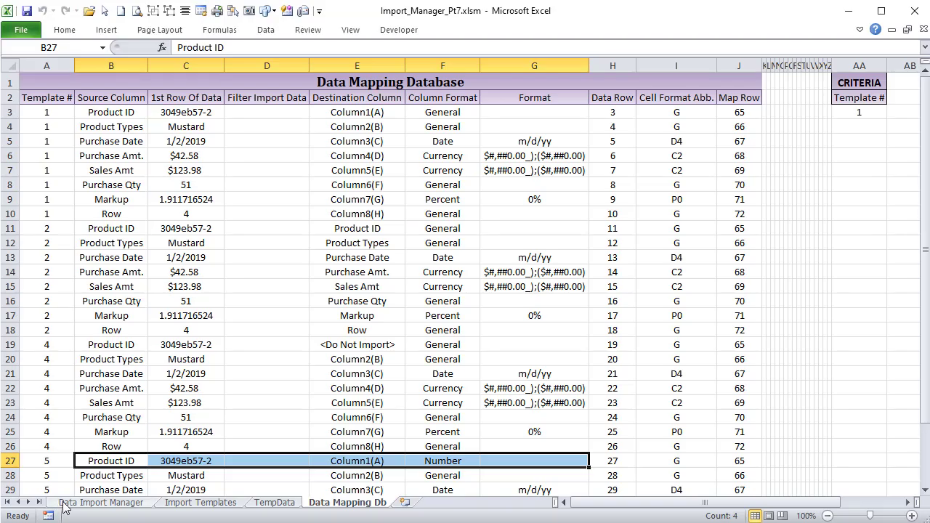
click(67, 502)
click(133, 331)
click(208, 331)
click(273, 332)
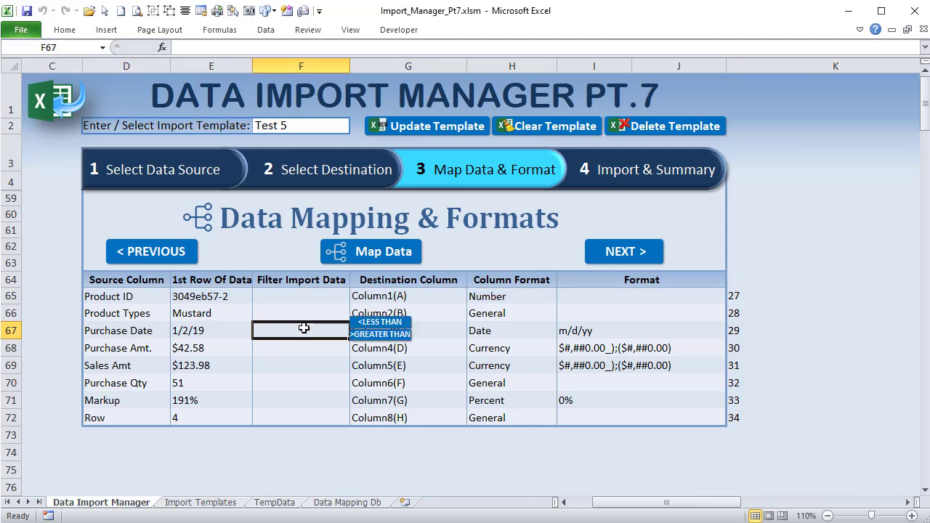
click(137, 336)
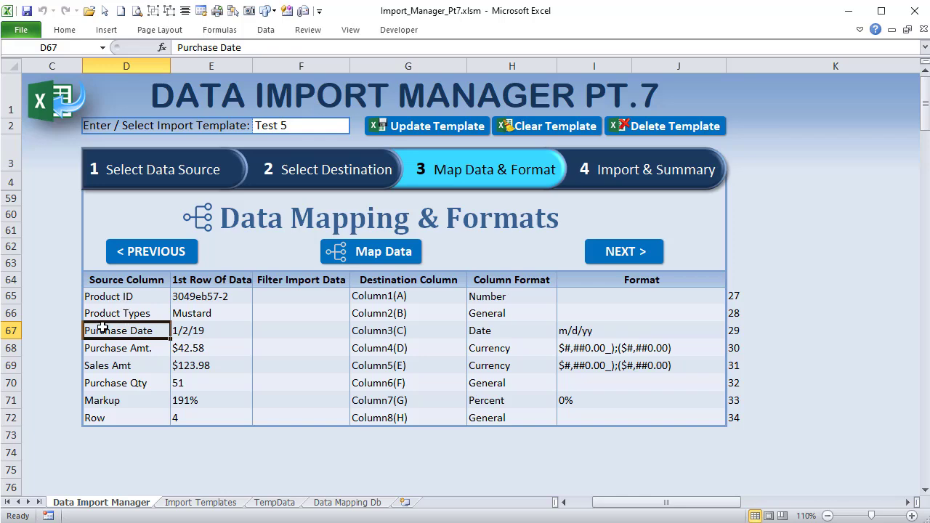
drag(104, 289, 109, 427)
- On the Data Mapping Db sheet, examine the Source Column entries stored in column B
click(346, 503)
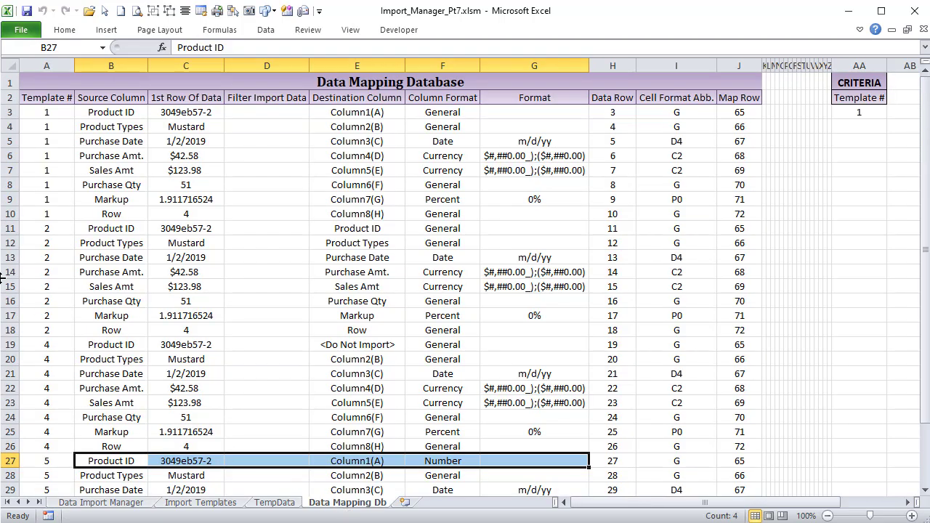
drag(120, 227, 110, 426)
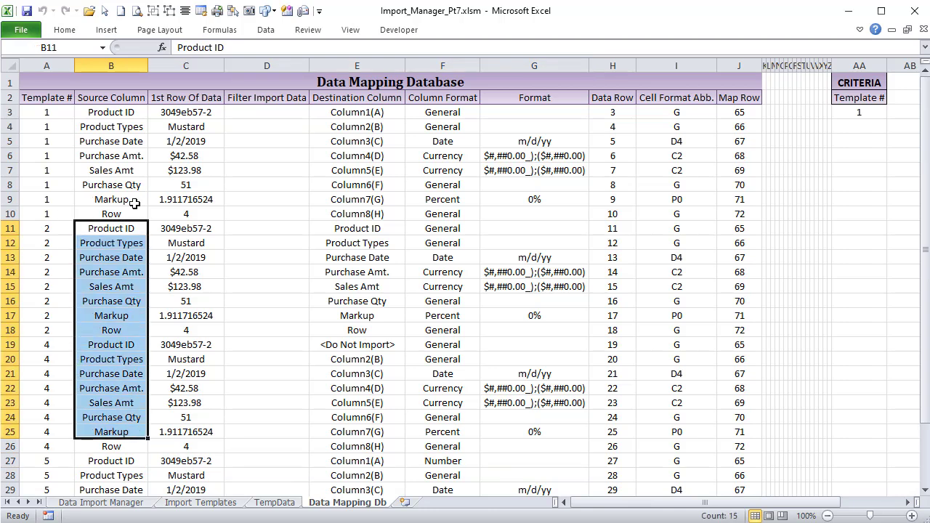
click(127, 87)
click(105, 126)
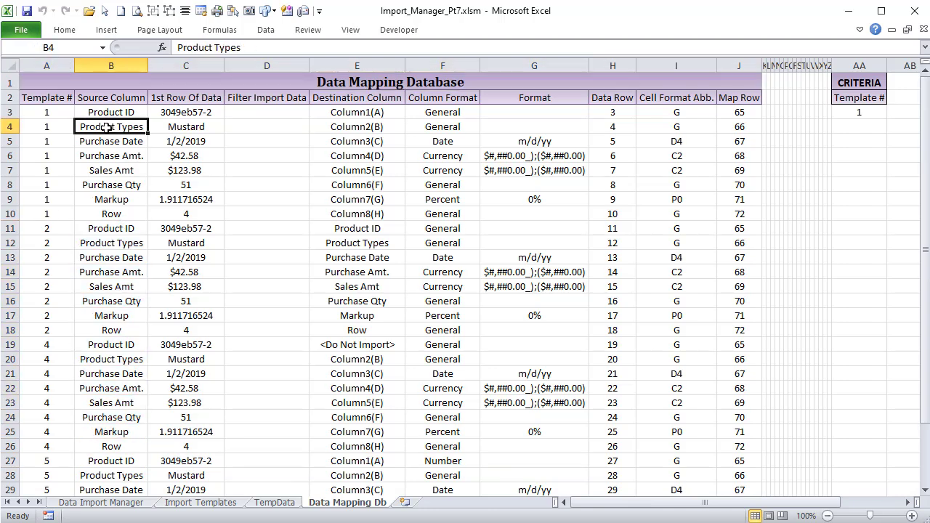
- Compare the Product ID cell D65 on Data Import Manager with columns B and C on Data Mapping Db
click(111, 505)
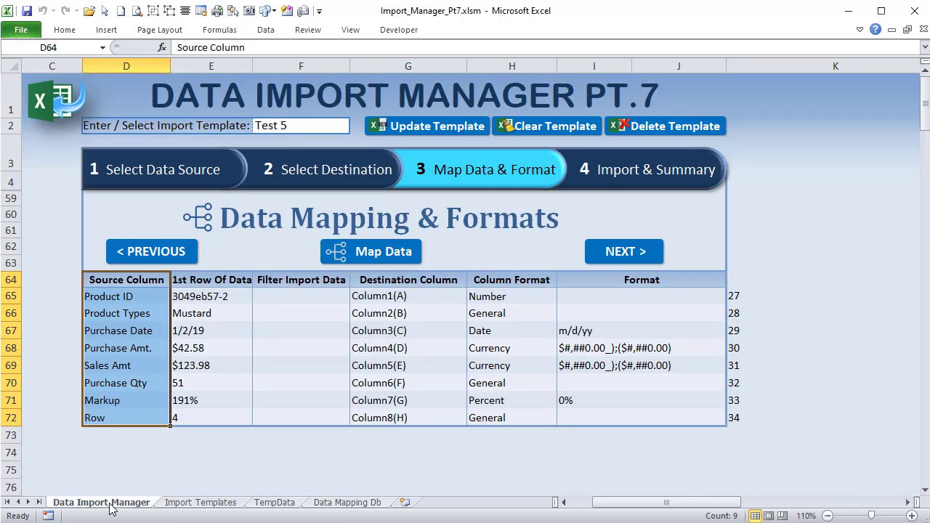
click(92, 297)
click(341, 503)
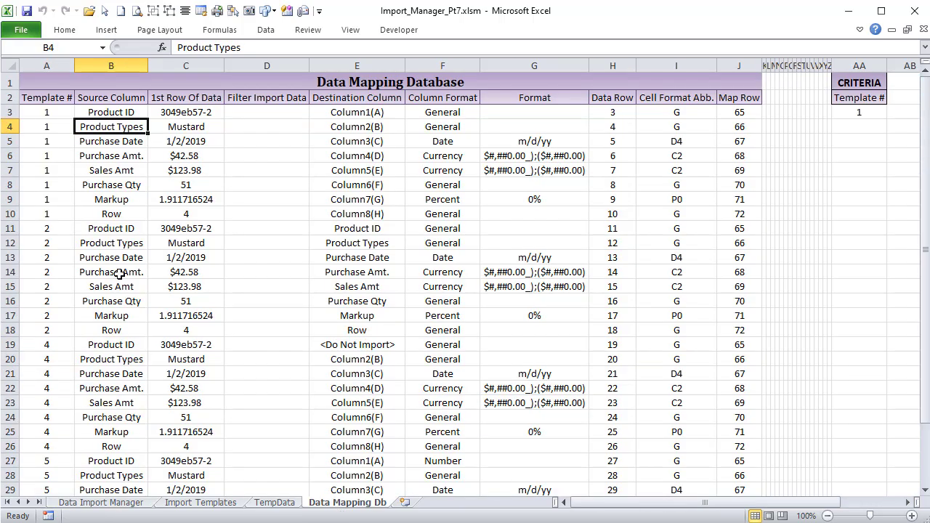
click(102, 184)
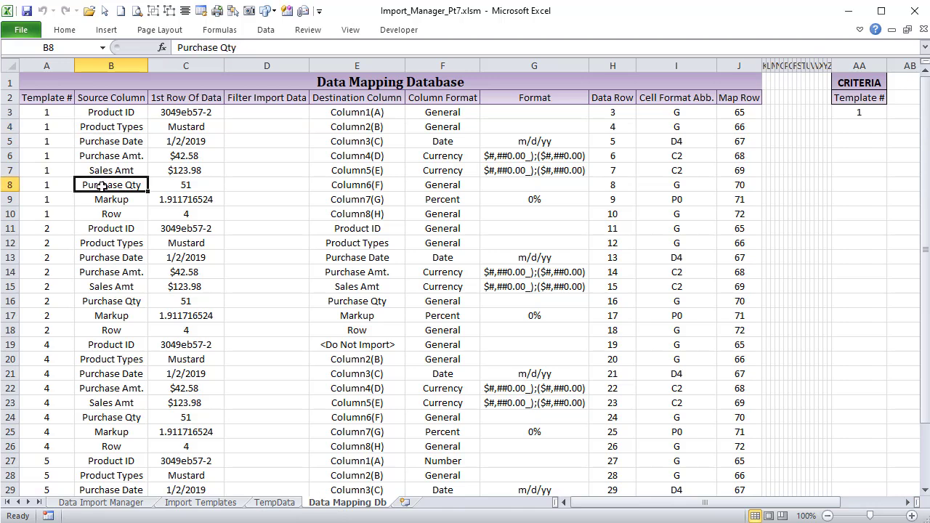
click(189, 152)
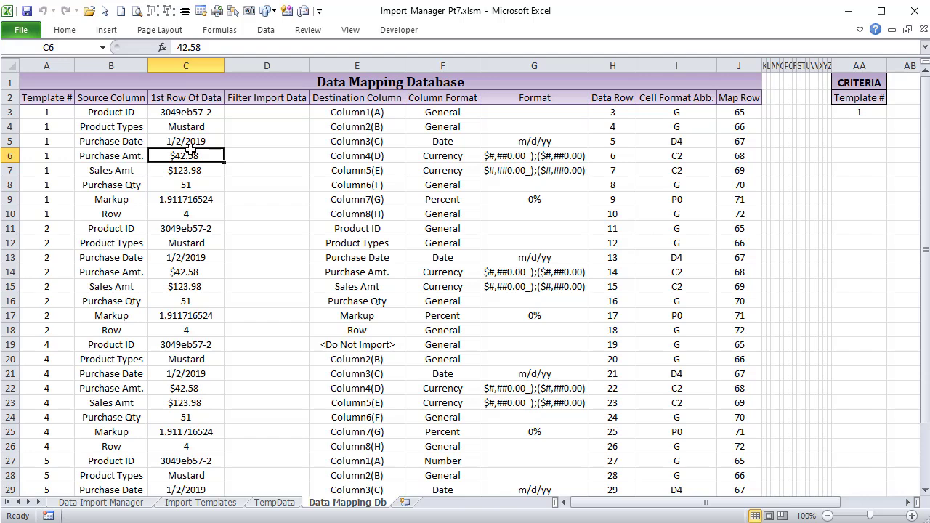
- Compare the 1st Row Of Data entries in column E on Data Import Manager with column C on Data Mapping Db
drag(186, 128, 184, 238)
click(142, 507)
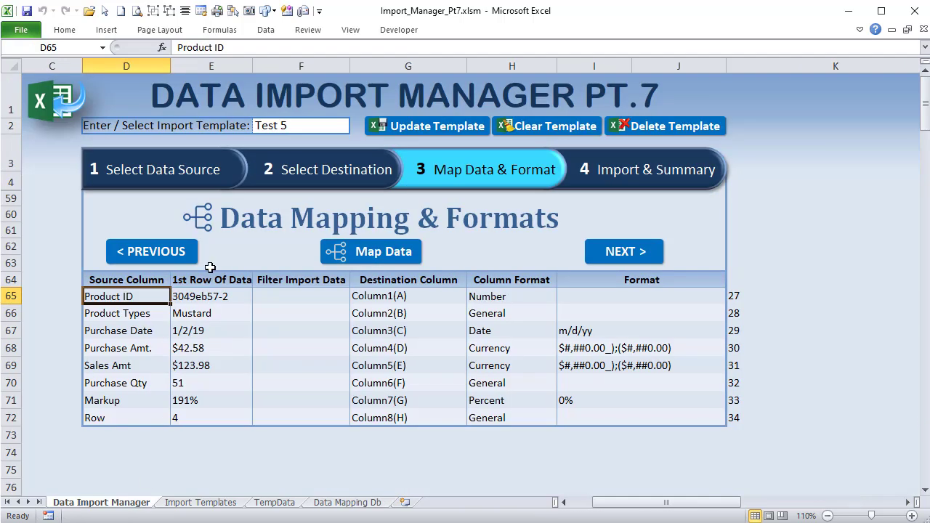
drag(202, 298, 192, 418)
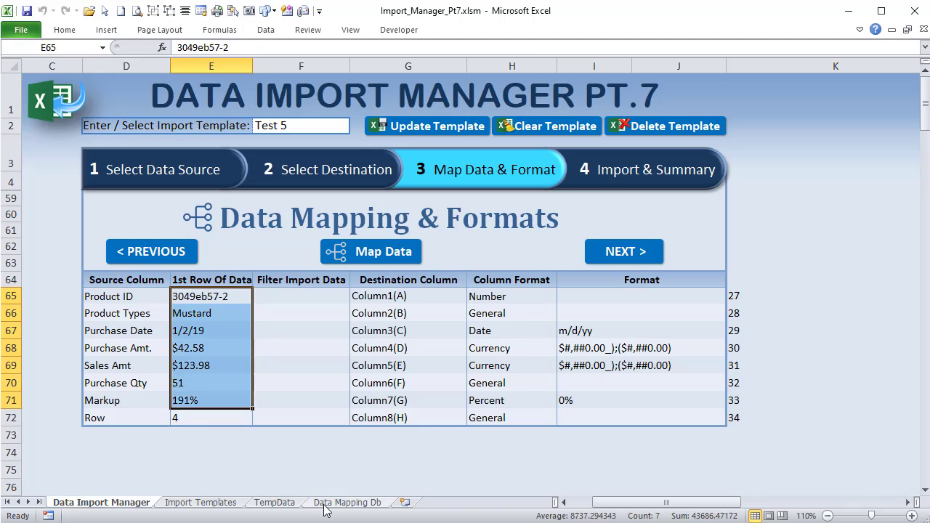
click(324, 504)
drag(185, 154, 186, 259)
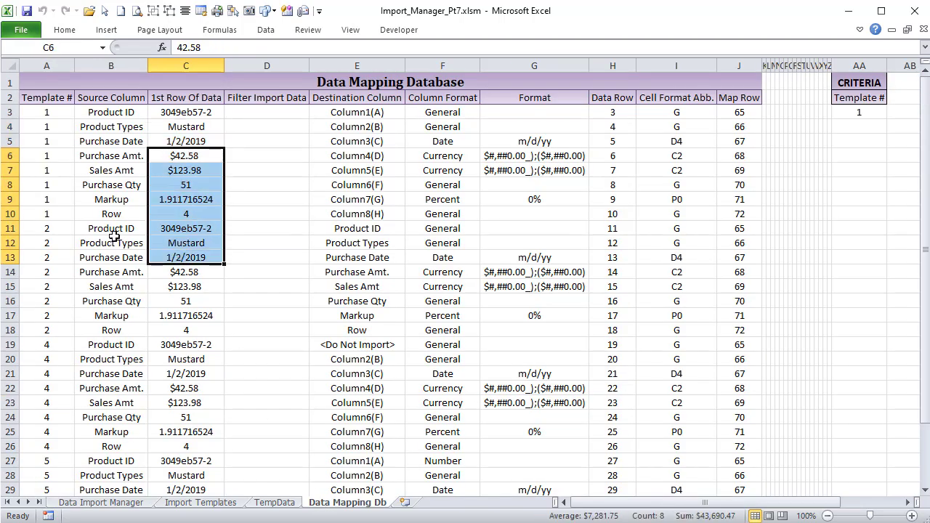
click(96, 97)
click(182, 97)
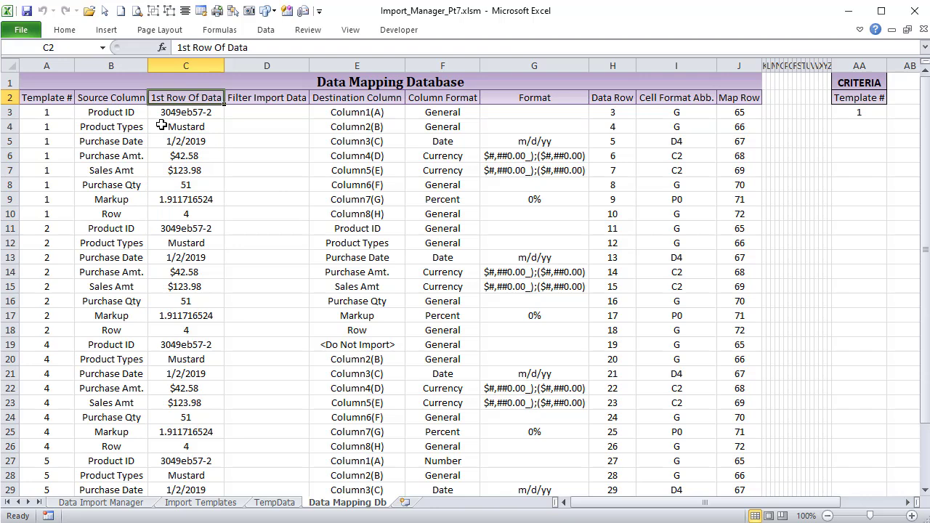
- In the SaveUpdateTemplate code, examine the MapDataRow and MapCol - 2 arguments of the Sheet5.Cells line that adds the mapped data
click(115, 503)
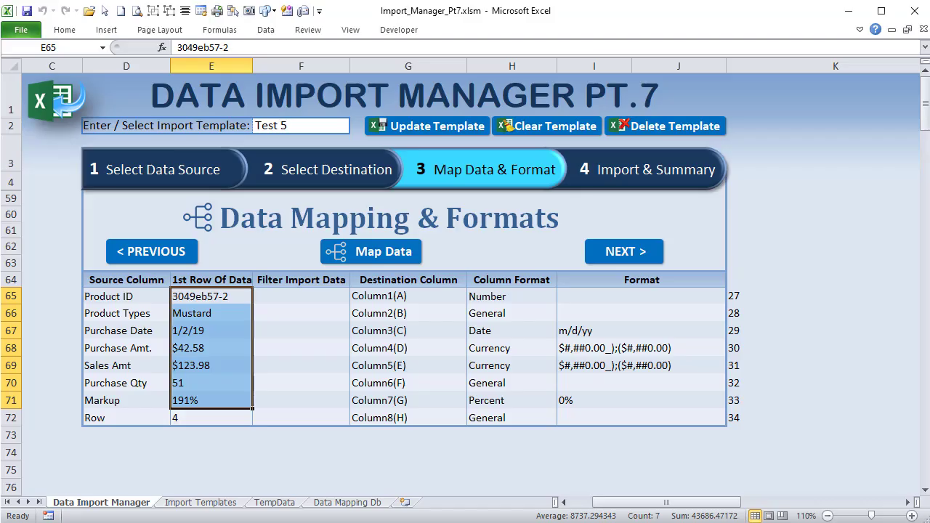
key(alt+F11)
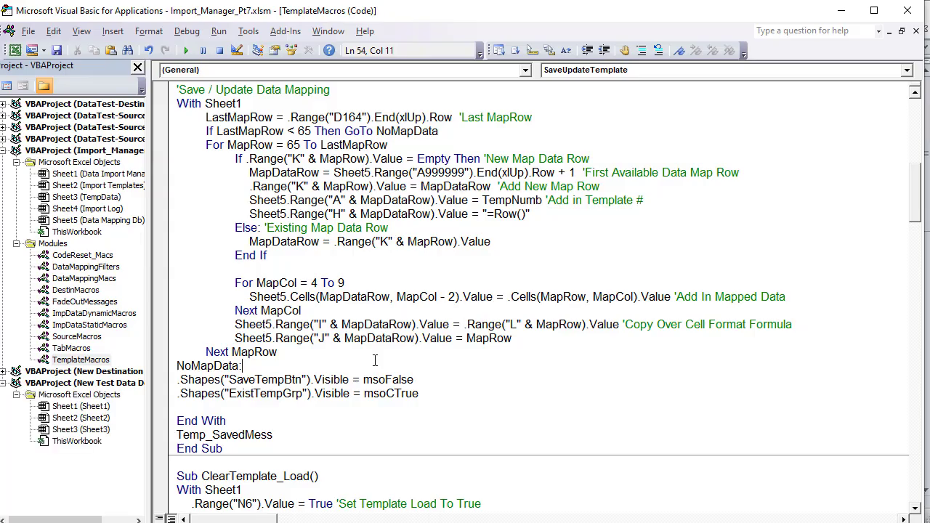
drag(392, 297, 319, 296)
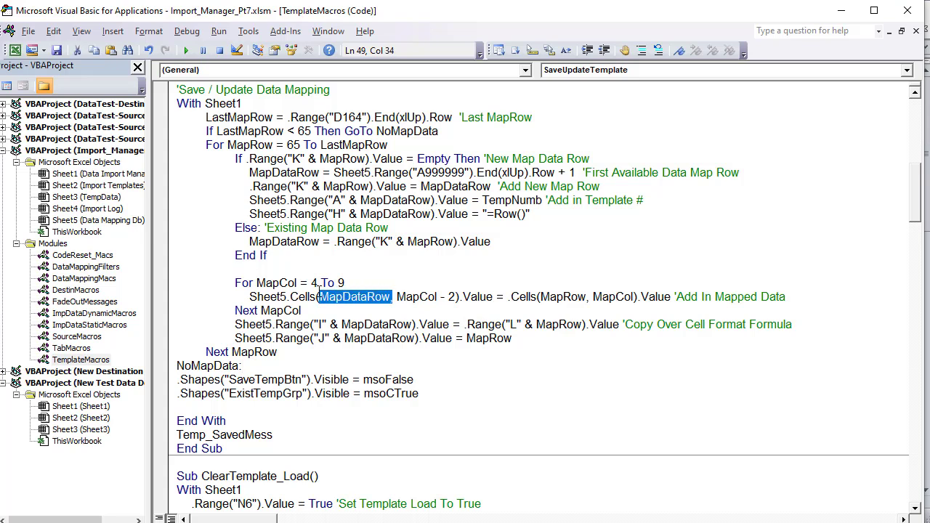
drag(453, 297, 405, 287)
drag(495, 297, 249, 297)
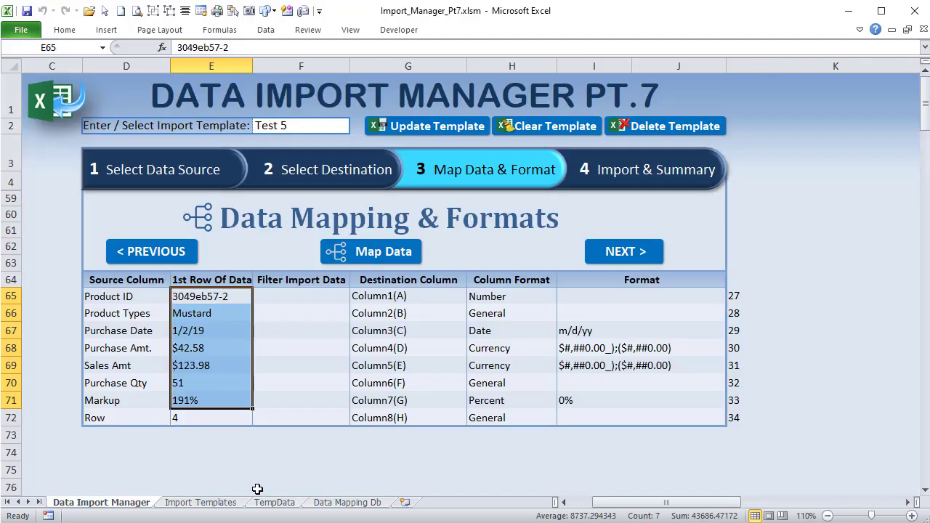
- On the Data Mapping Db sheet, examine the stored mapping in row 34 column by column, from Source Column to Column Format
click(327, 503)
scroll(214, 337, down, 5)
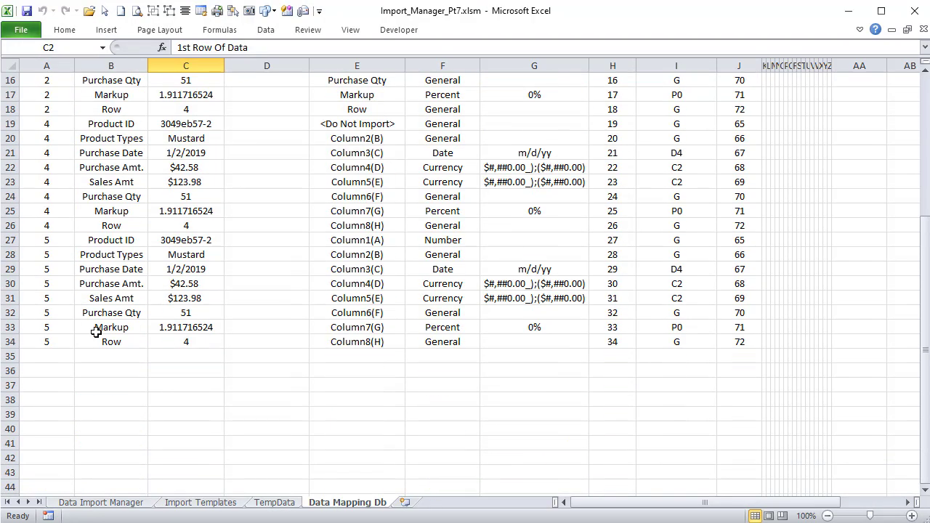
click(102, 340)
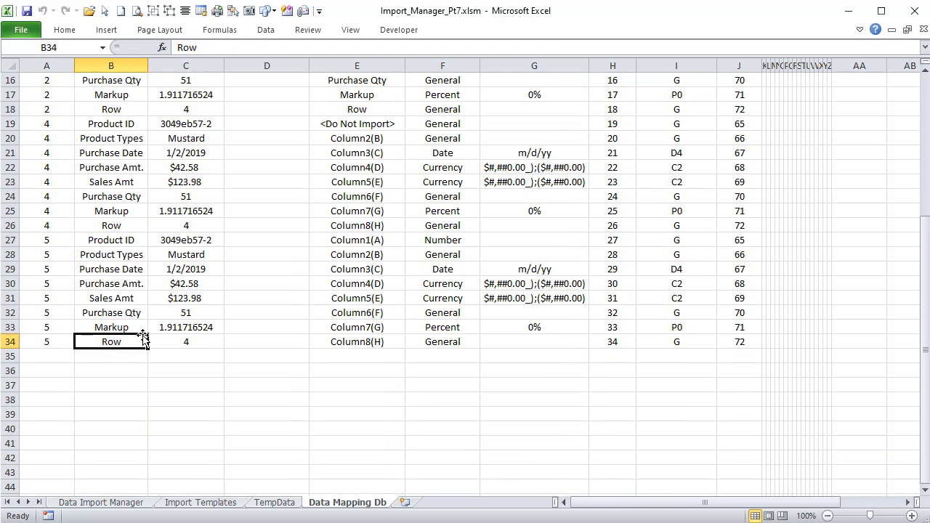
scroll(126, 355, up, 2)
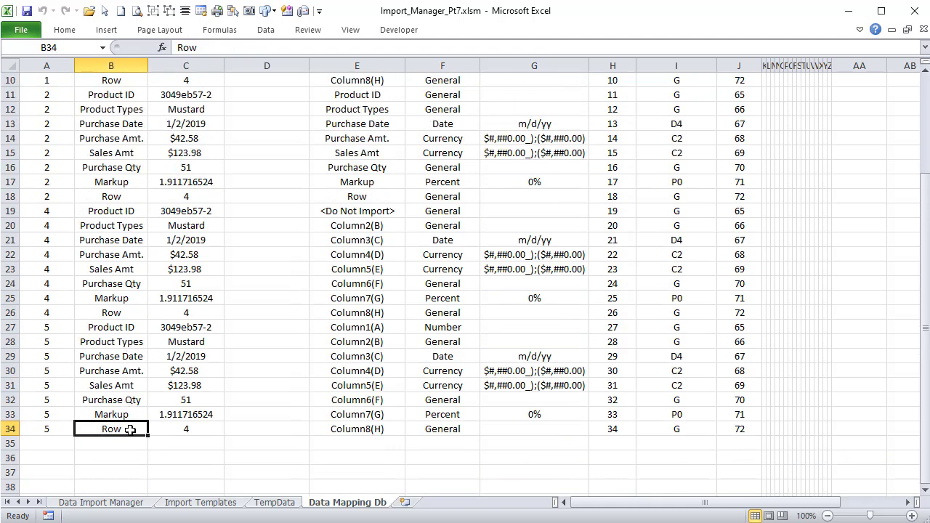
click(192, 427)
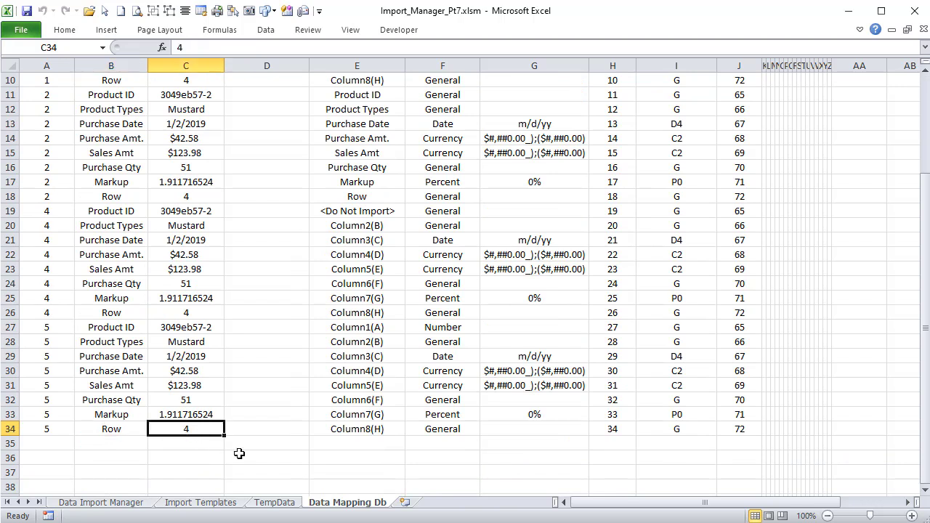
click(414, 434)
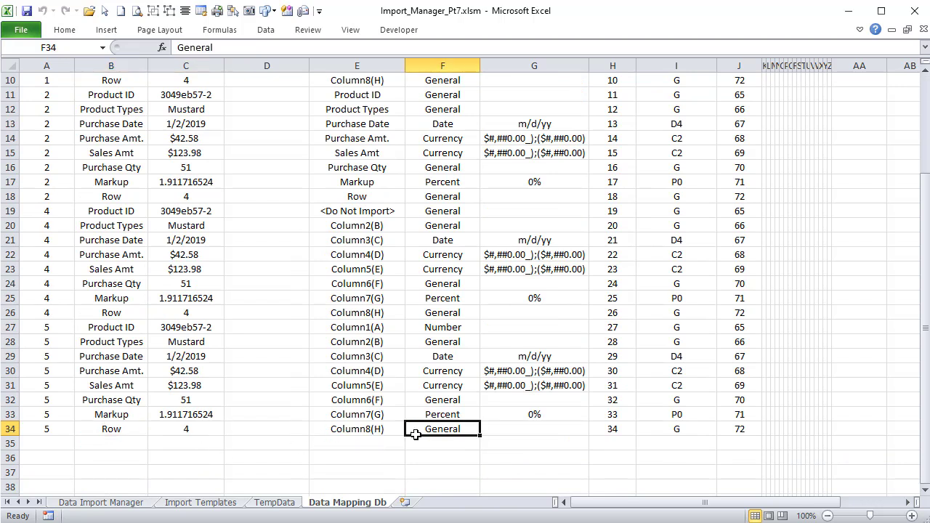
click(102, 429)
click(175, 430)
click(250, 430)
click(360, 430)
click(442, 429)
- On Data Import Manager, set the Column Format of the Row mapping in row 72 to Number and update the template
click(91, 503)
click(513, 418)
click(564, 420)
click(556, 441)
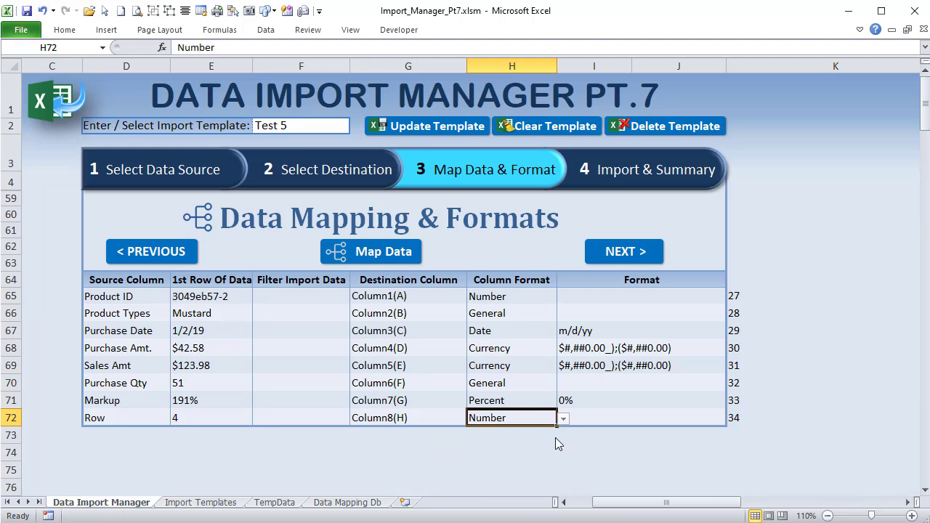
click(485, 128)
- Check row 34 on the Data Mapping Db sheet for the updated Column Format in F34
click(330, 502)
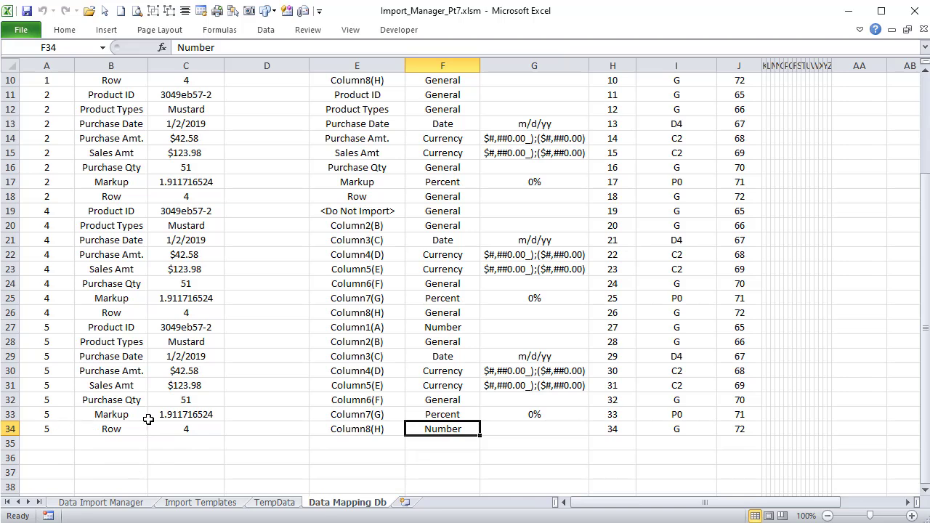
drag(46, 428, 494, 449)
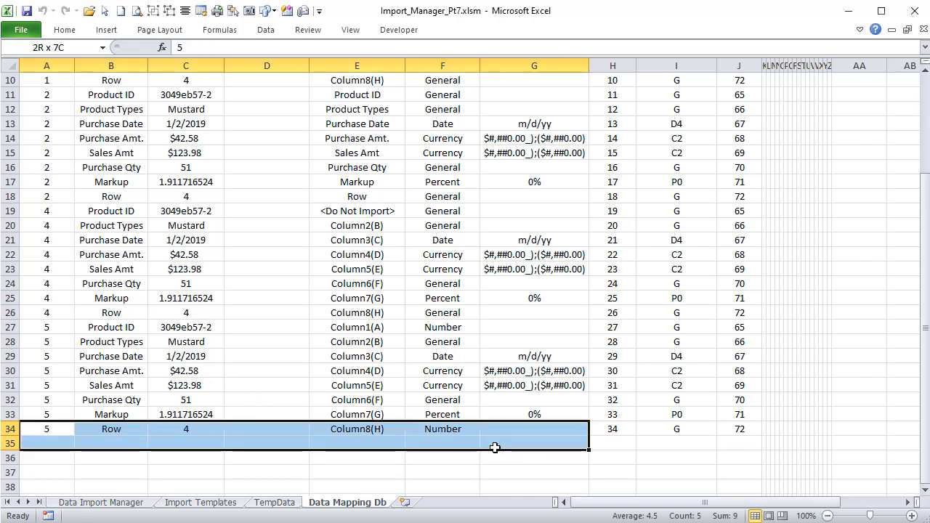
click(4, 429)
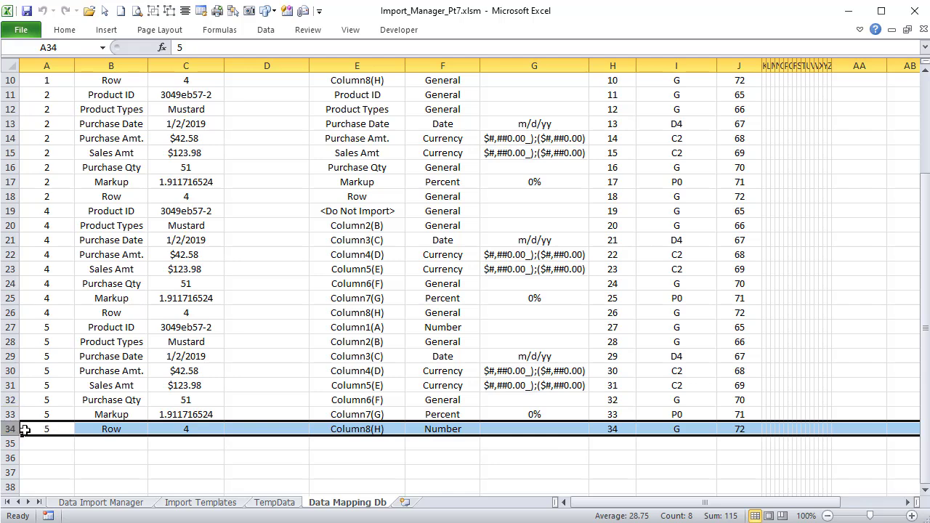
click(421, 428)
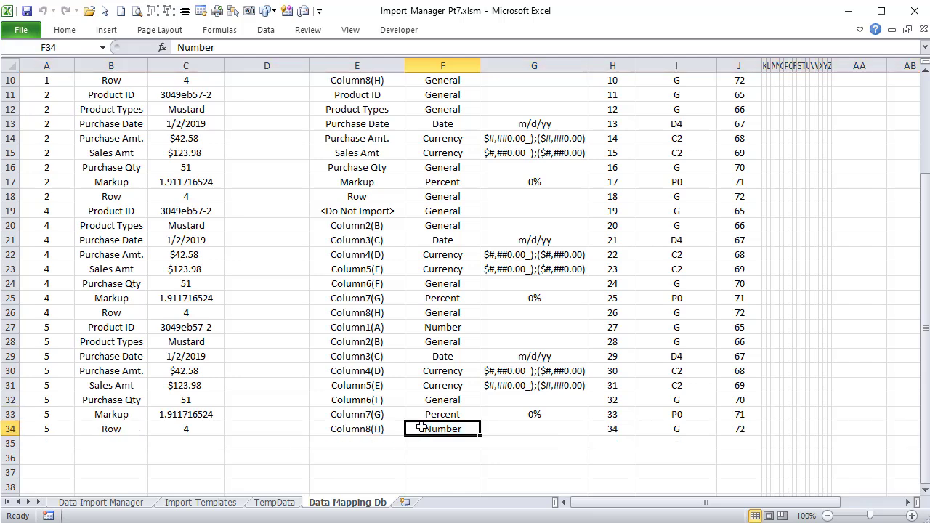
- On Data Import Manager, examine the database row numbers stored in K65:K72, including the one for the Row mapping
click(124, 506)
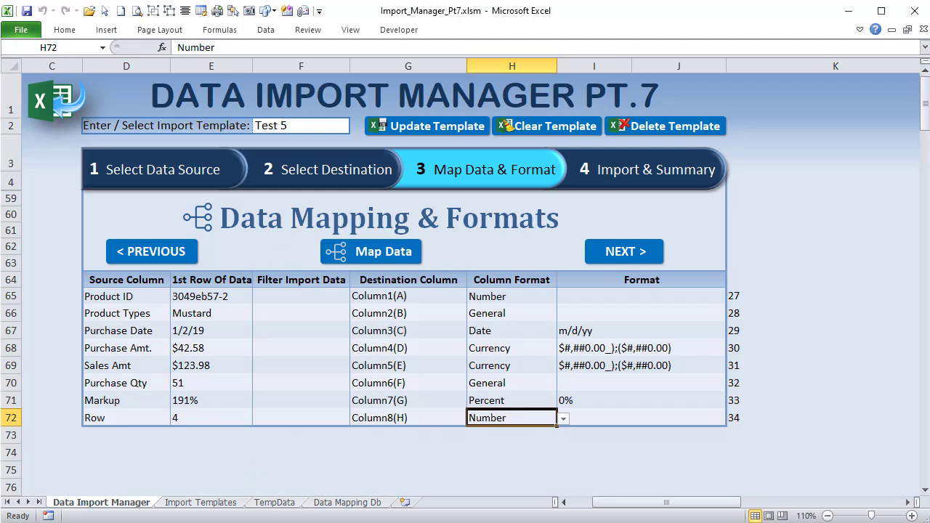
drag(732, 297, 738, 422)
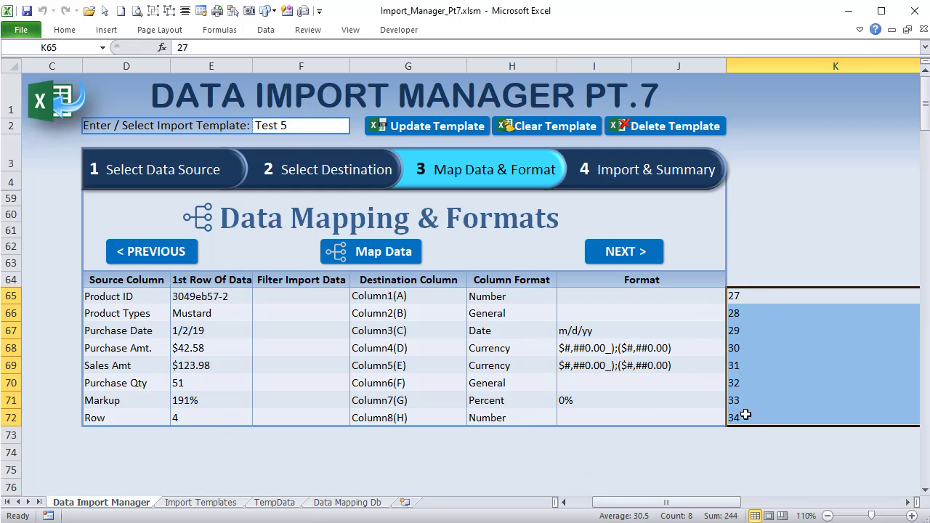
click(745, 414)
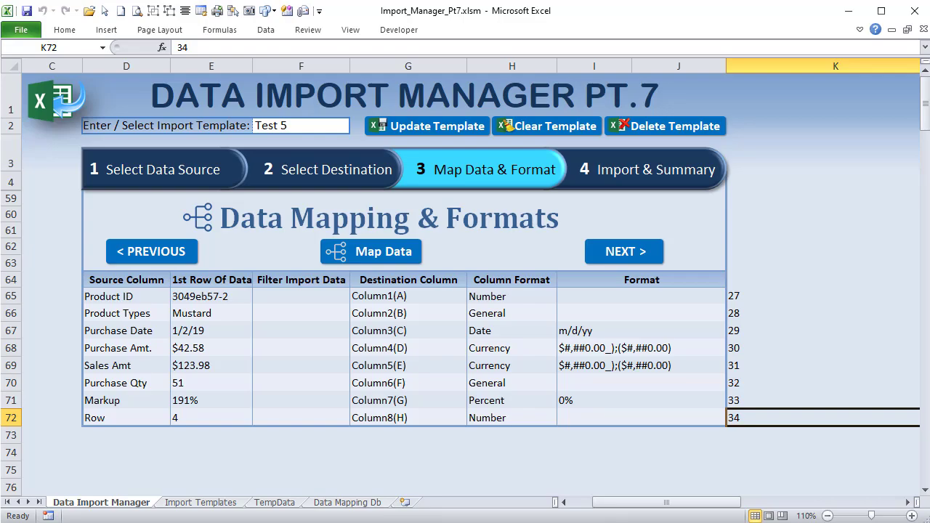
- In the macro code, examine the lines writing to Sheet5 columns I and J, including the cell format source in column L
key(alt+F11)
drag(513, 340, 230, 326)
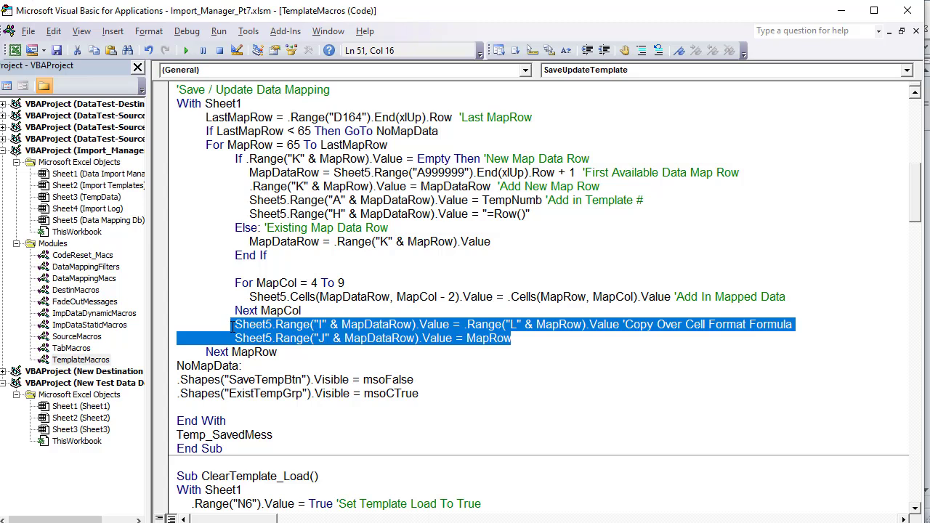
click(416, 348)
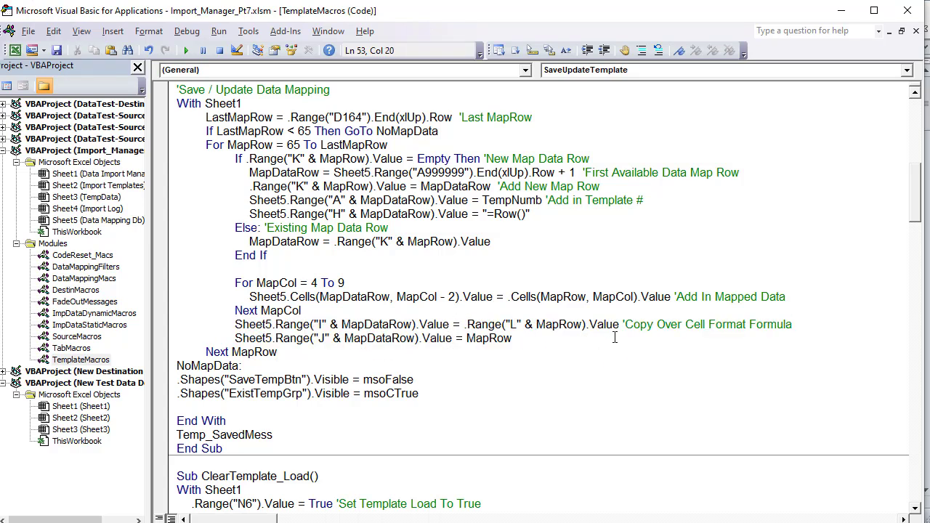
drag(449, 326, 236, 325)
drag(464, 324, 639, 328)
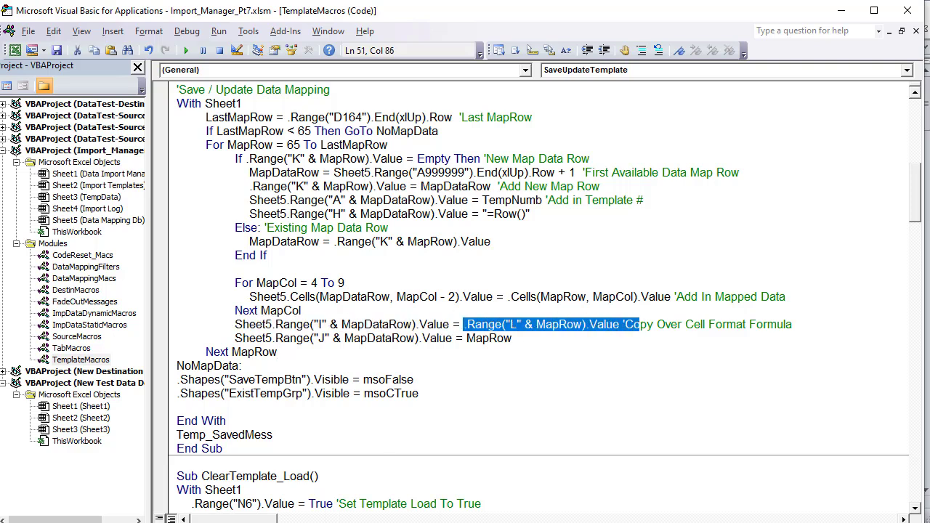
- Compare the calculated format abbreviations in column L on Data Import Manager with the Cell Format Abb. cell I34 on Data Mapping Db
key(alt+F11)
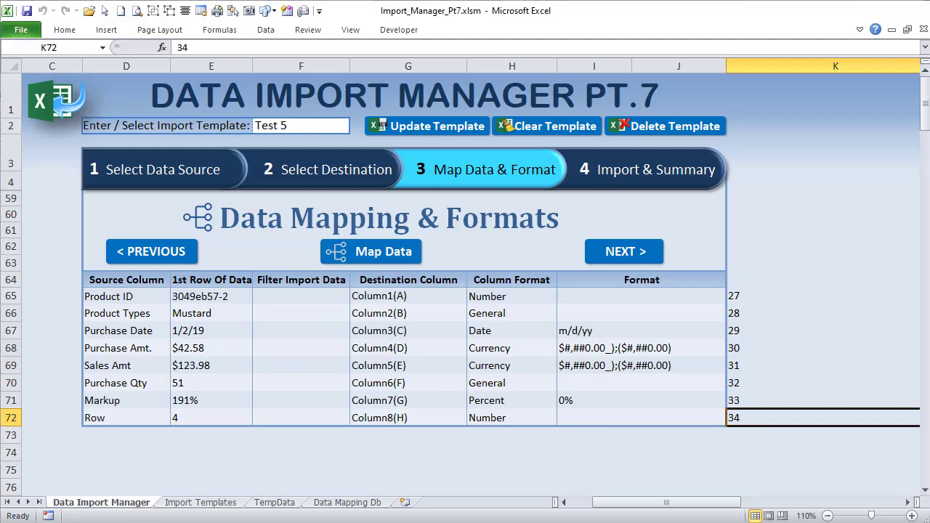
drag(631, 503, 674, 505)
drag(629, 296, 629, 436)
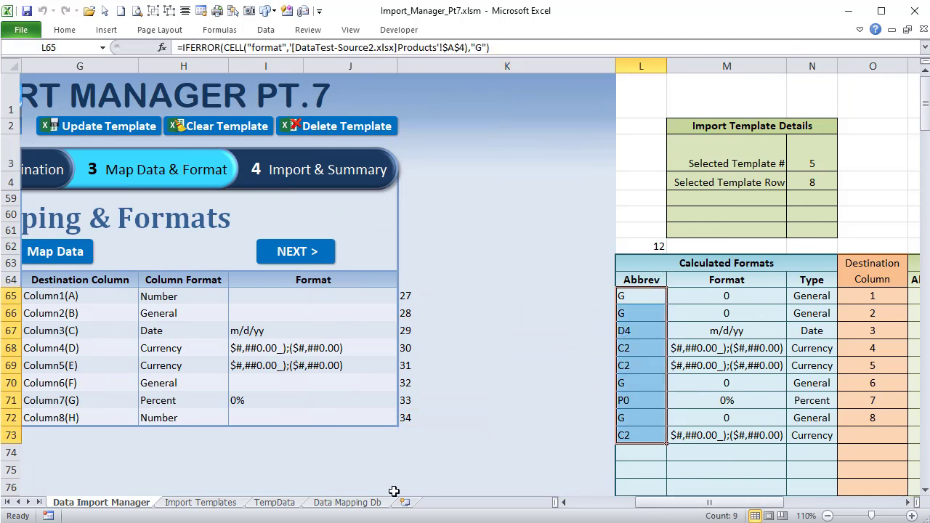
click(372, 507)
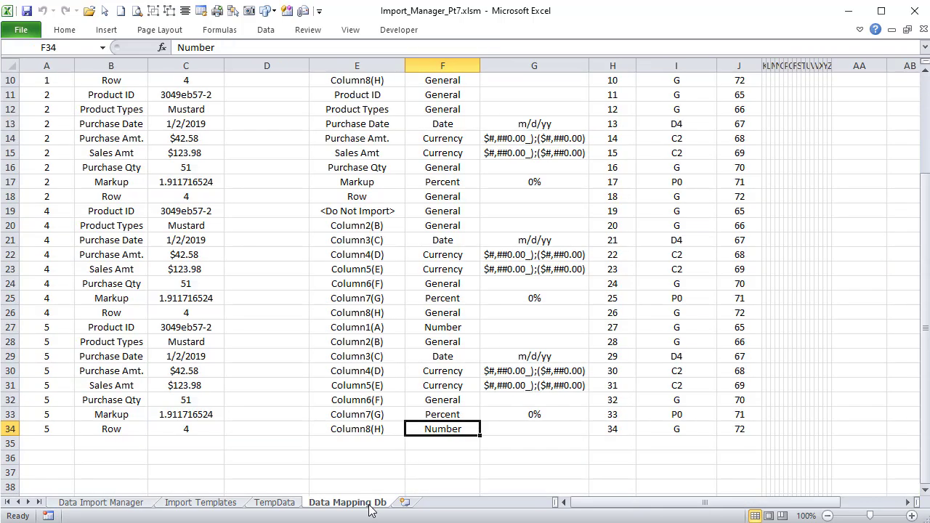
click(657, 430)
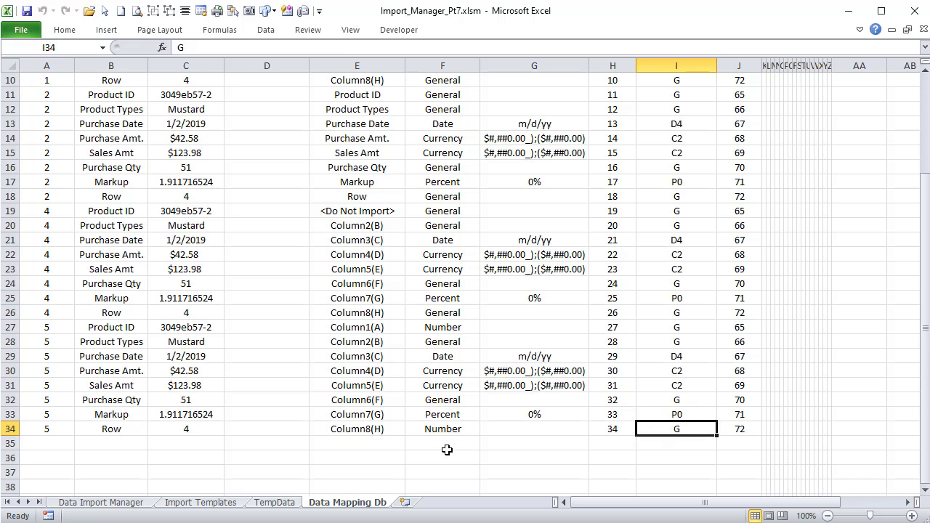
- Compare the code line writing MapRow to Sheet5 column J with the Map Row entries on Data Mapping Db and the Data Import Manager rows
key(alt+F11)
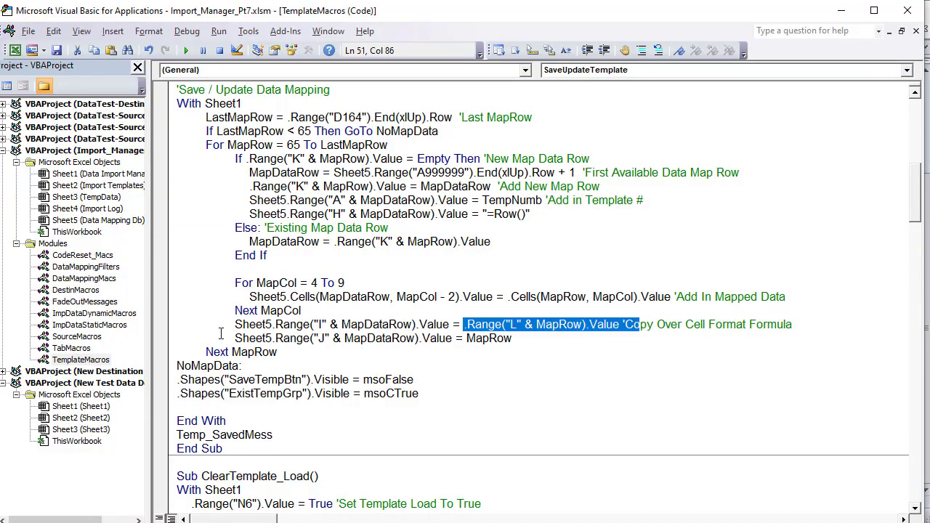
mouse_move(235, 338)
mouse_down()
mouse_move(514, 338)
mouse_move(240, 326)
mouse_move(242, 352)
mouse_up()
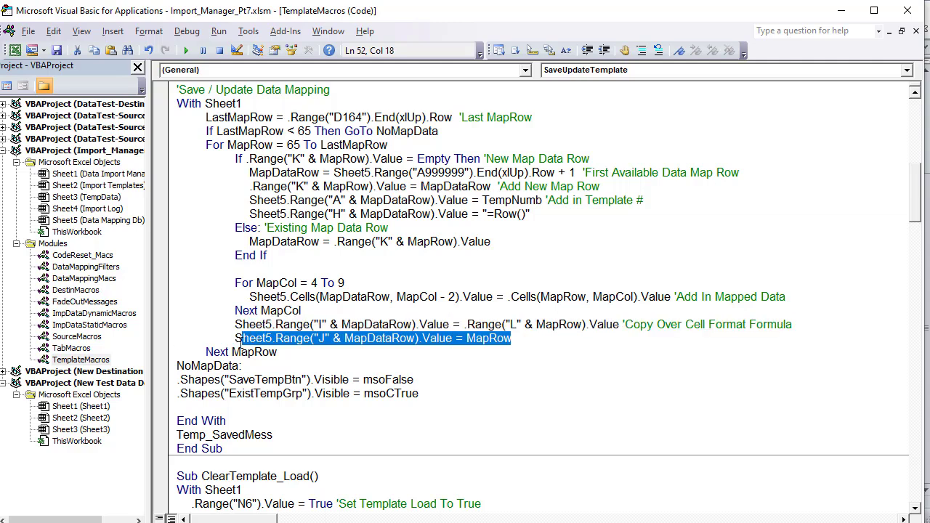
key(alt+F11)
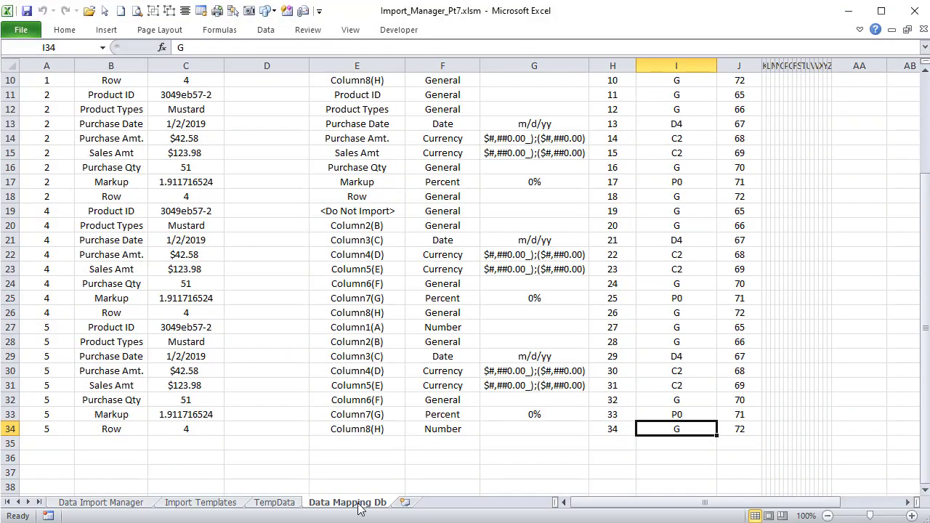
click(739, 428)
scroll(737, 422, up, 3)
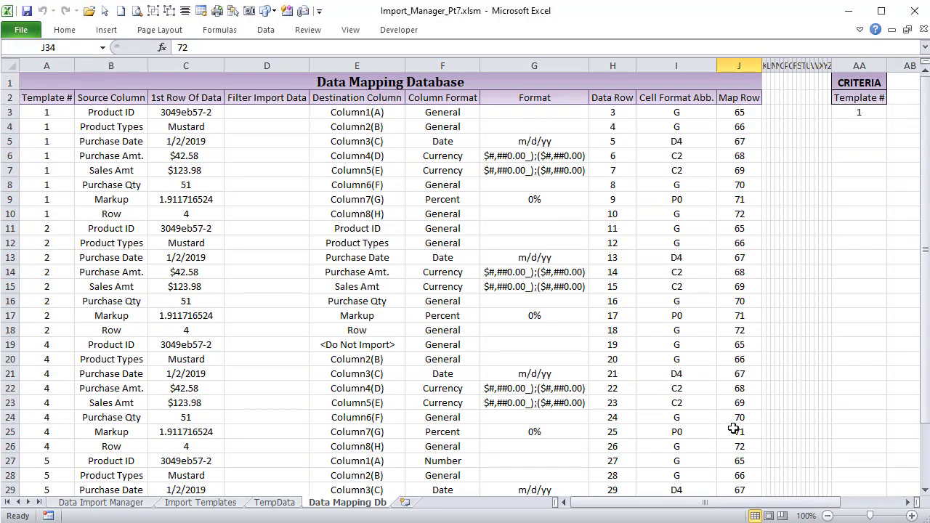
scroll(755, 399, down, 3)
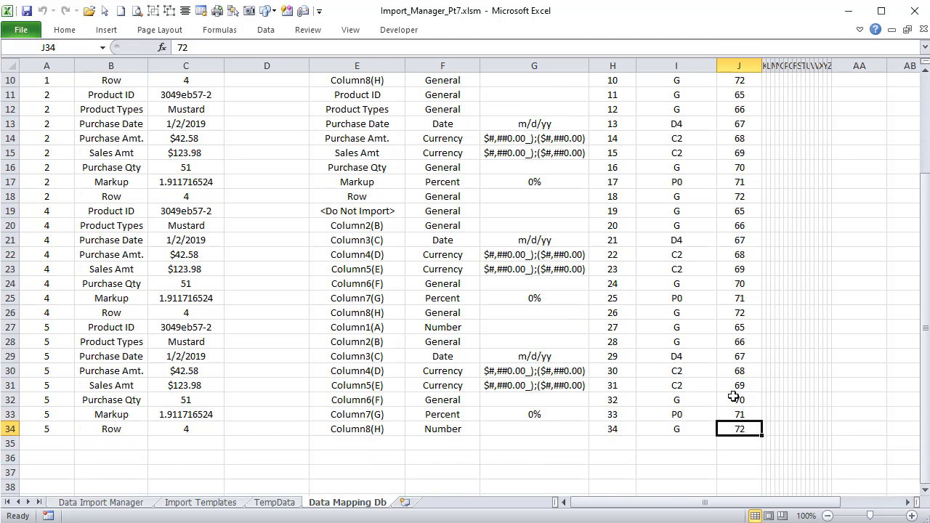
click(744, 413)
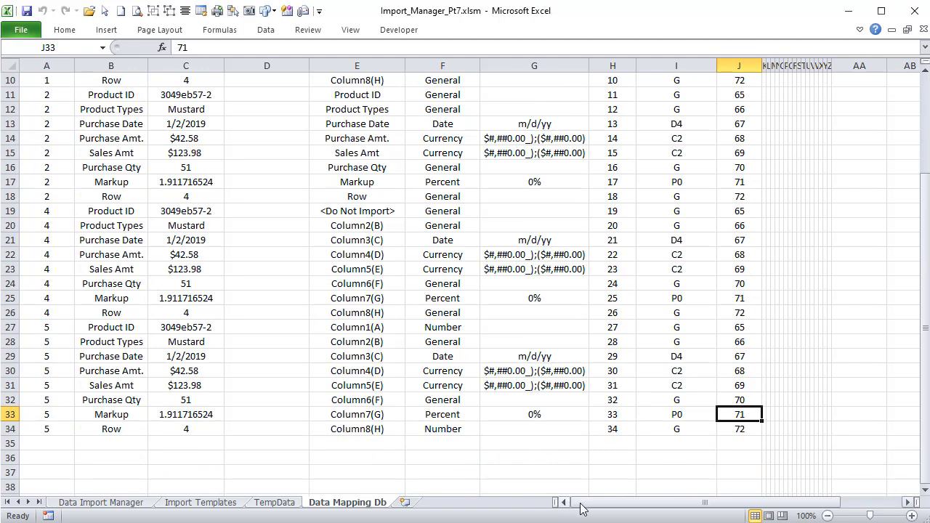
click(121, 503)
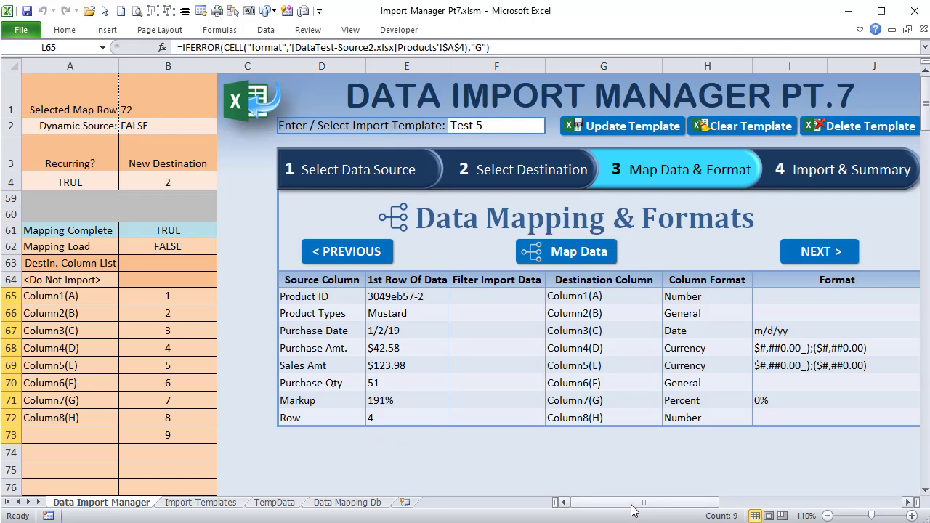
- On Data Import Manager, examine mapping rows 70 to 72 alongside their database row numbers in column K
drag(632, 507, 662, 507)
click(4, 419)
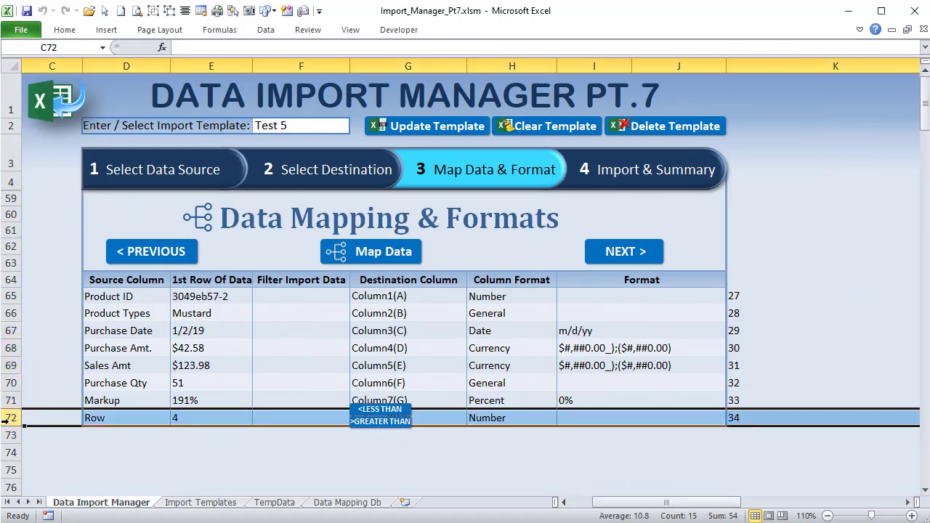
click(5, 400)
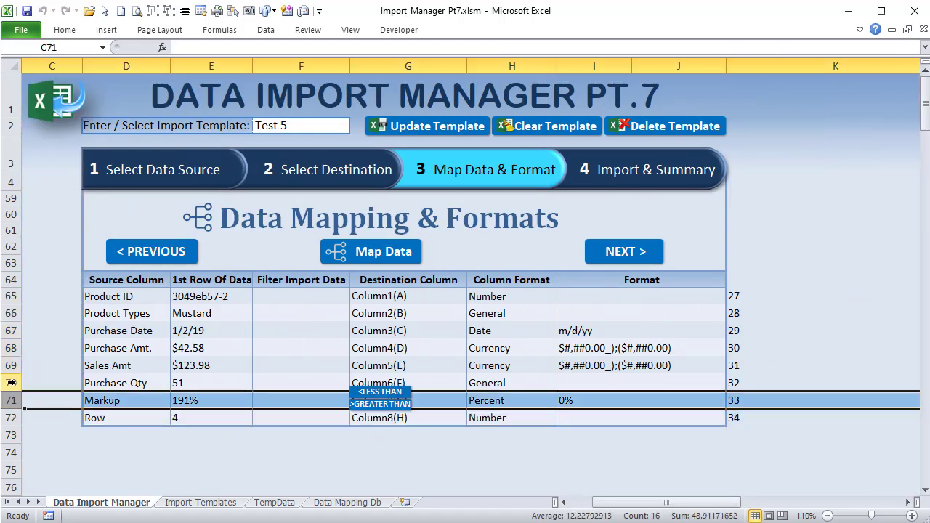
click(11, 383)
click(11, 418)
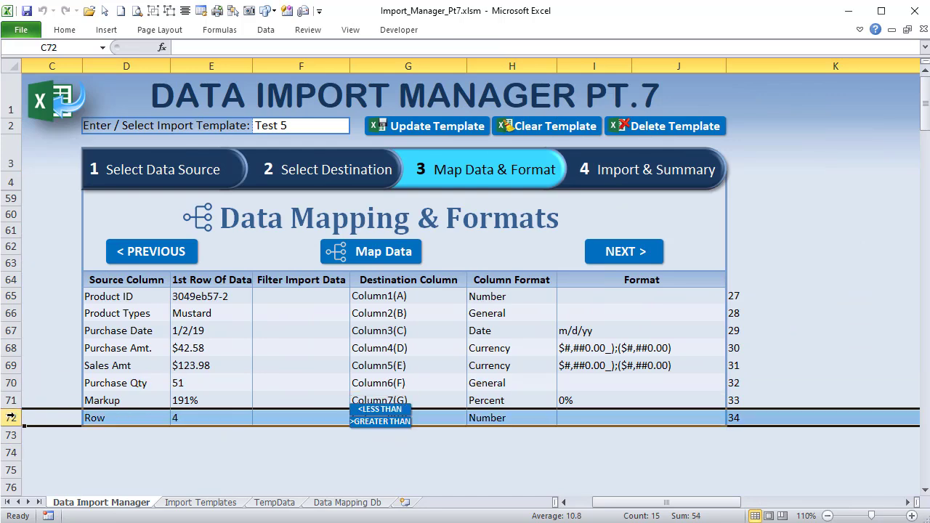
- Examine the mapping table D65:J72, going up the source columns from Markup to Product ID in row 65
drag(133, 296, 633, 418)
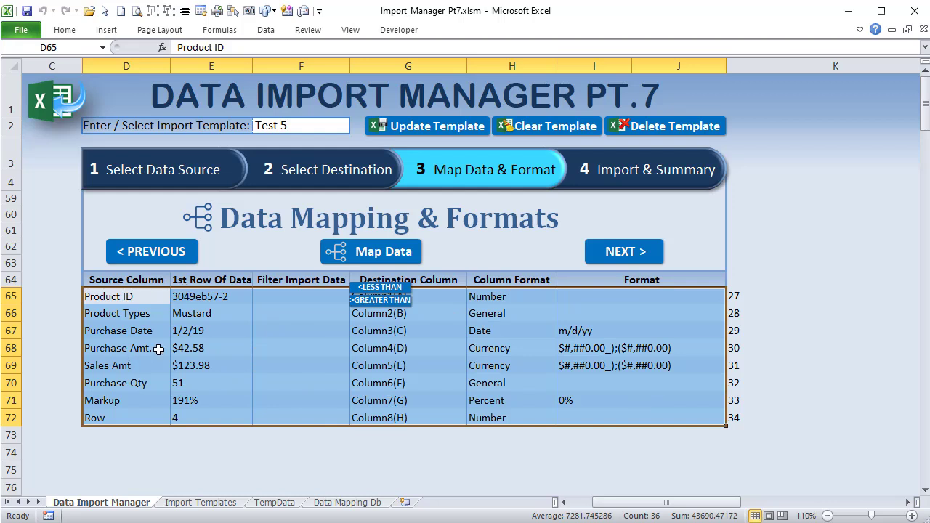
click(138, 402)
click(132, 367)
click(125, 328)
click(110, 297)
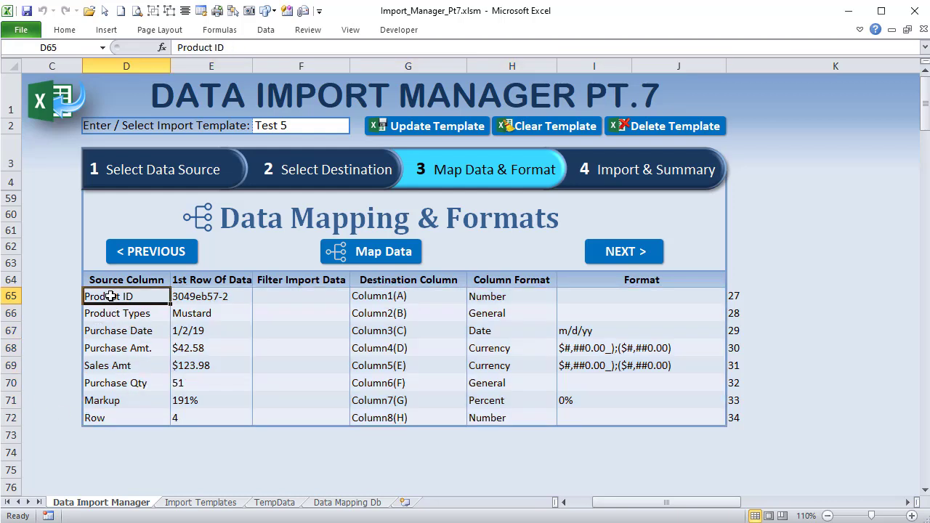
click(4, 295)
- Compare the Row mapping in D72:H72 with its Map Row entry in J34 on Data Mapping Db
click(119, 417)
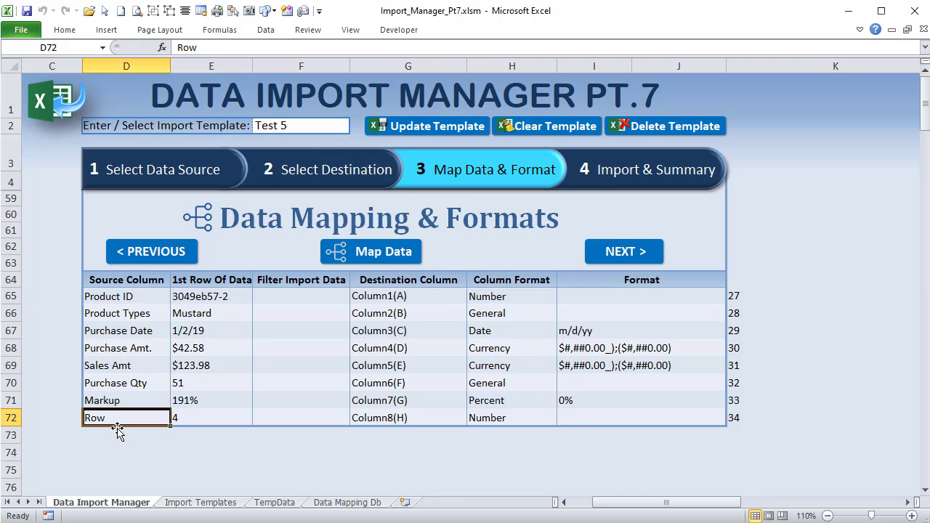
drag(111, 418, 537, 426)
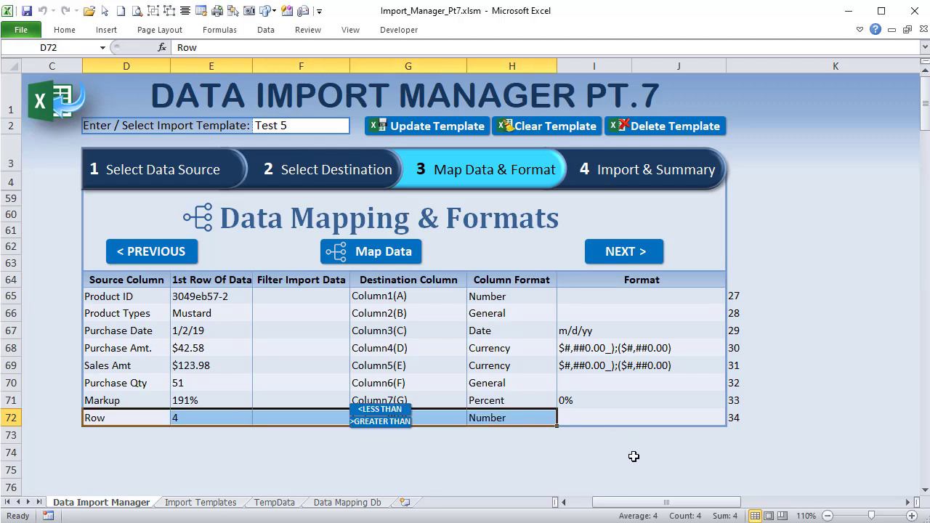
click(323, 503)
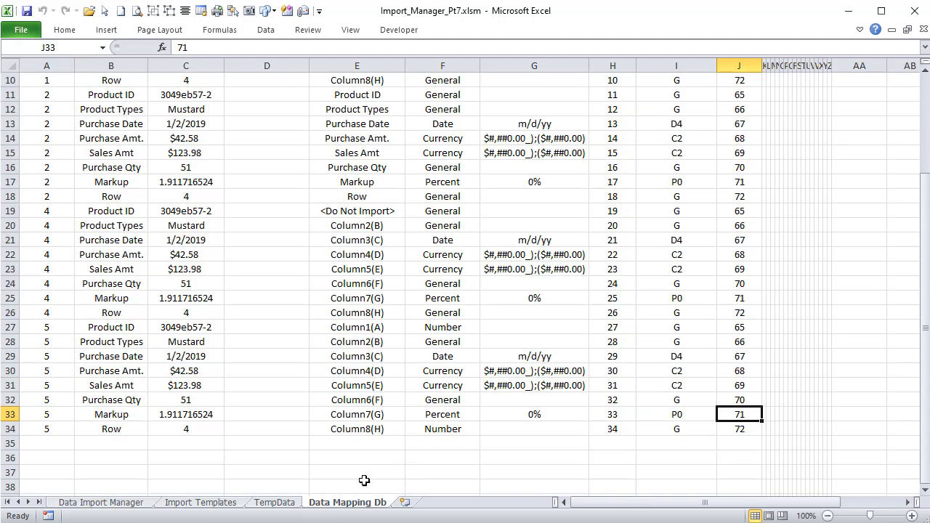
click(721, 433)
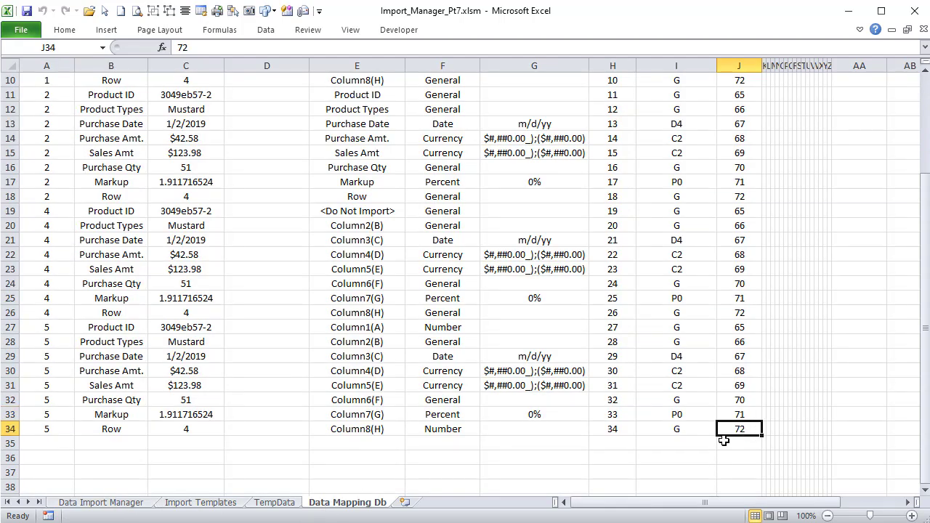
- On Data Mapping Db, examine the Results range AC3:AL11 and each Map Row entry in AL3:AL10
drag(697, 497, 759, 501)
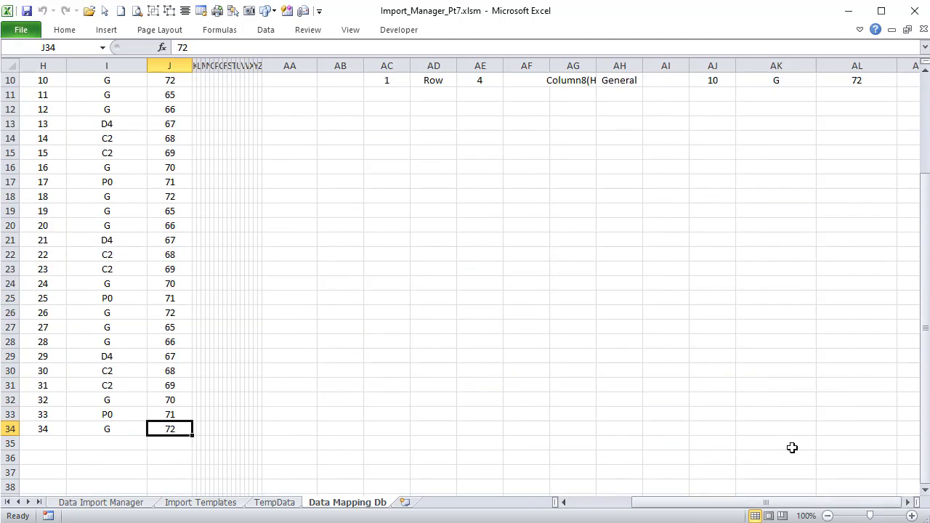
scroll(790, 446, up, 3)
drag(366, 110, 880, 220)
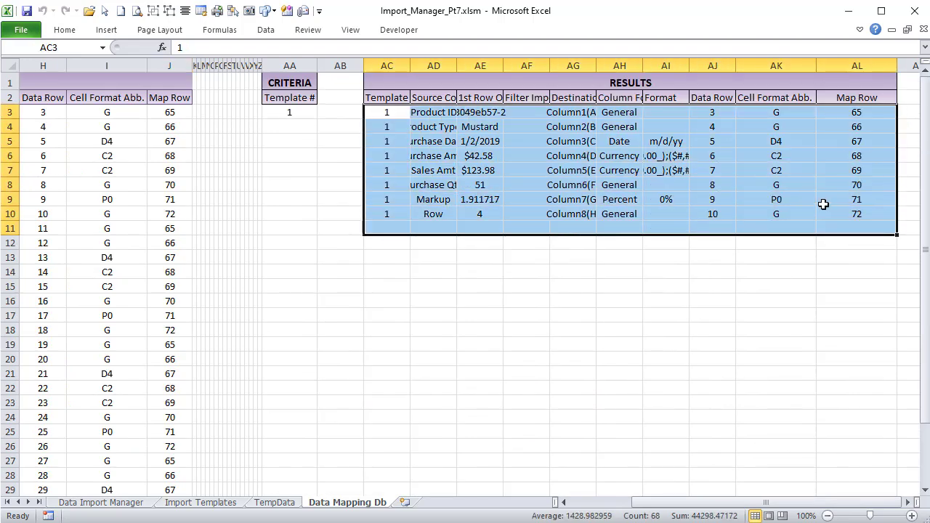
click(840, 113)
click(845, 127)
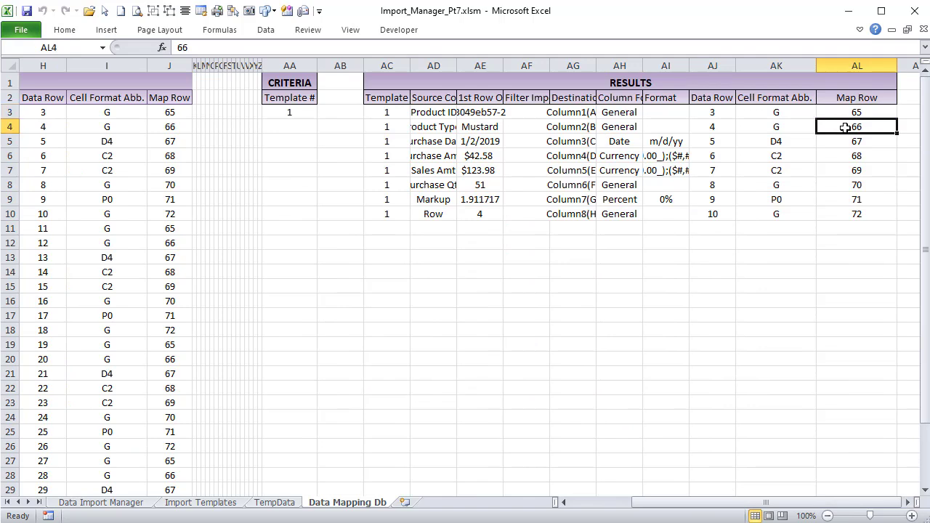
click(846, 142)
click(846, 156)
click(846, 171)
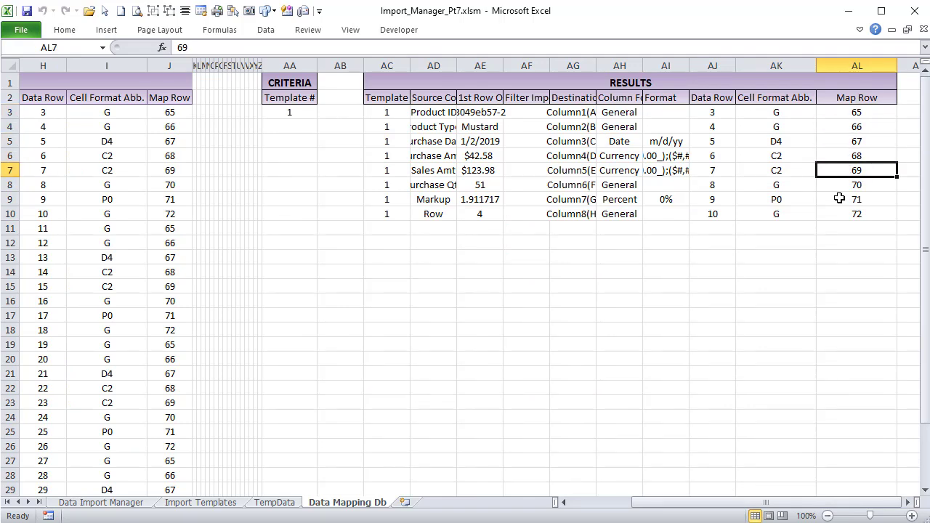
click(838, 186)
click(830, 201)
click(835, 214)
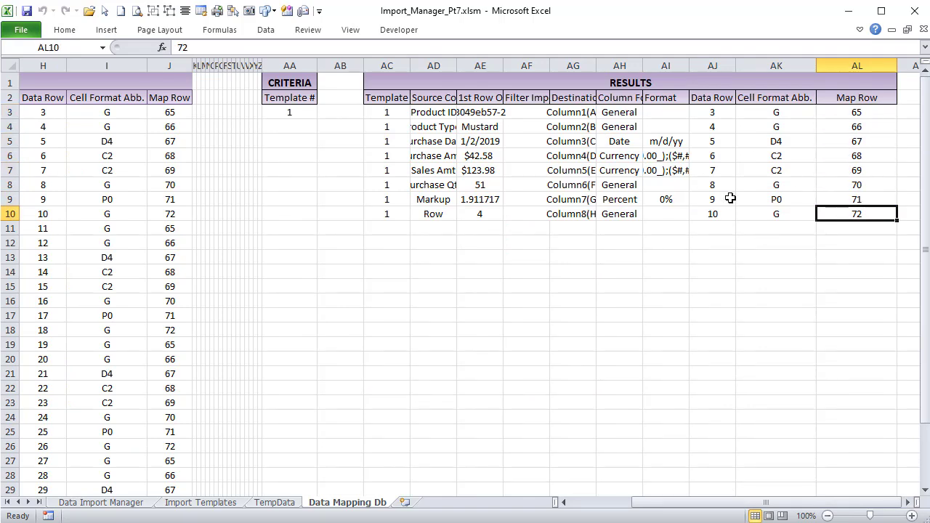
drag(839, 120, 845, 208)
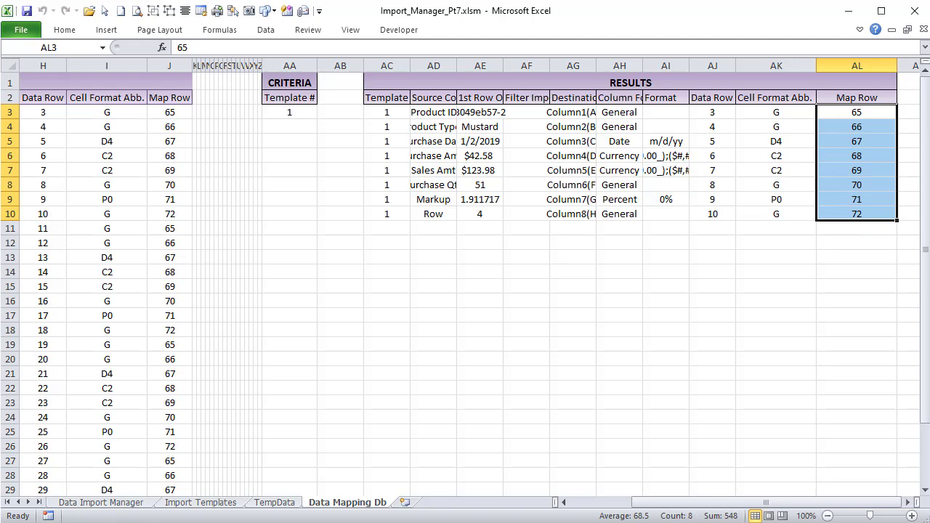
- In the macro code, review the MapRow loop body from the column K empty check to the Sheet5 column J line
key(alt+F11)
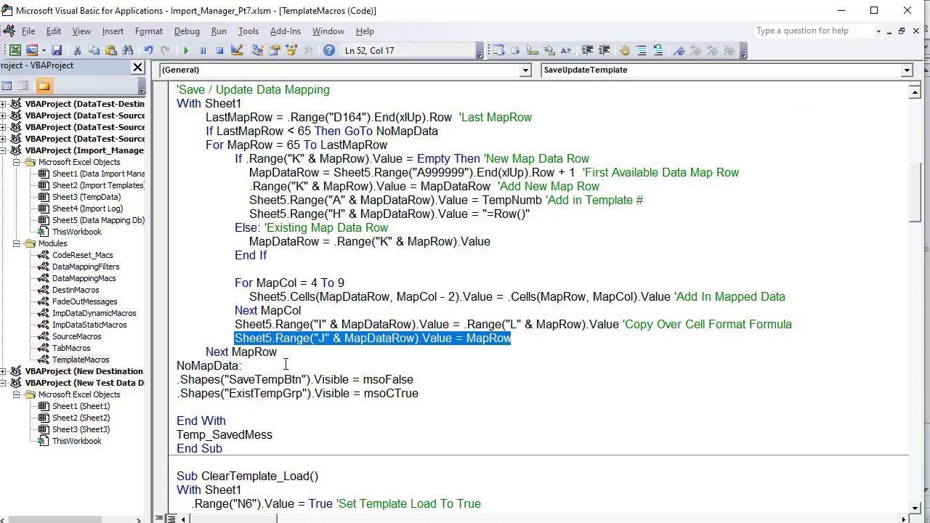
drag(288, 355, 127, 154)
drag(232, 158, 581, 343)
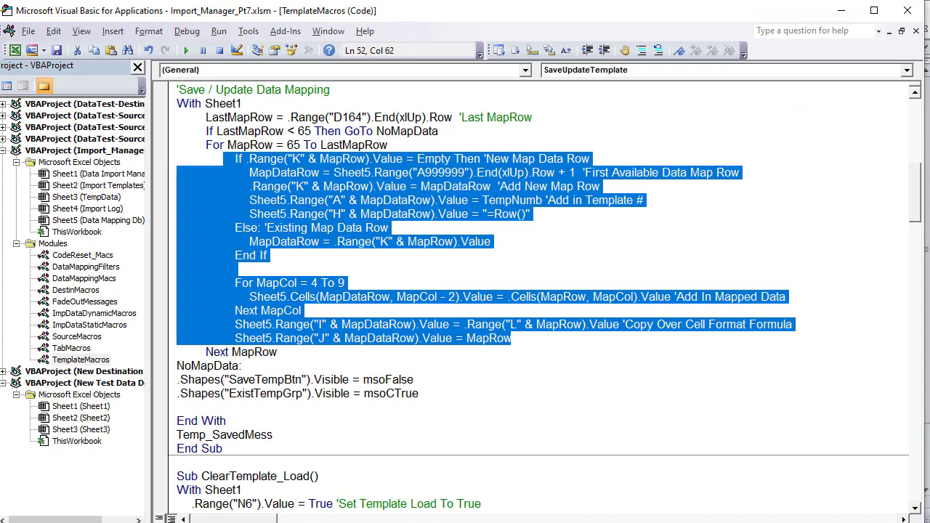
key(alt+Tab)
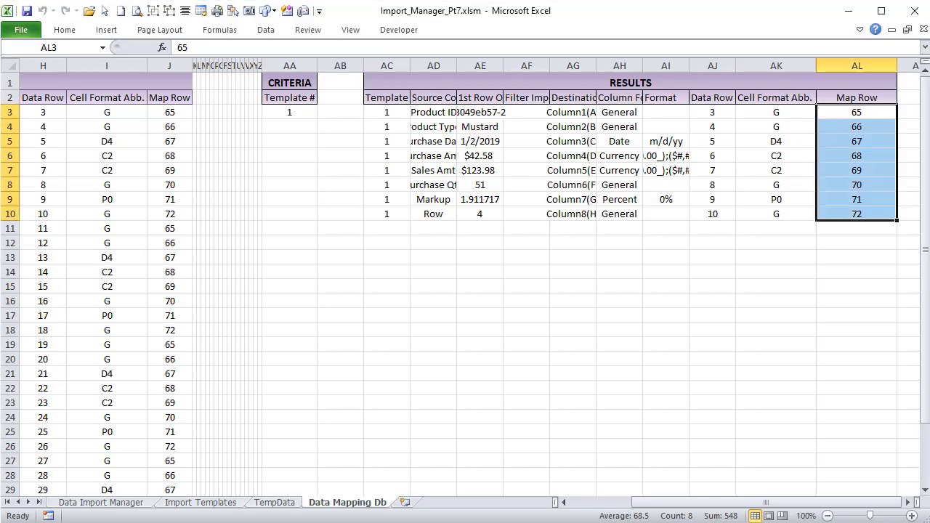
- On Data Import Manager, examine the mapping source columns and the Product ID row from D65 across to K65
click(99, 502)
click(128, 297)
click(130, 411)
drag(131, 297, 739, 289)
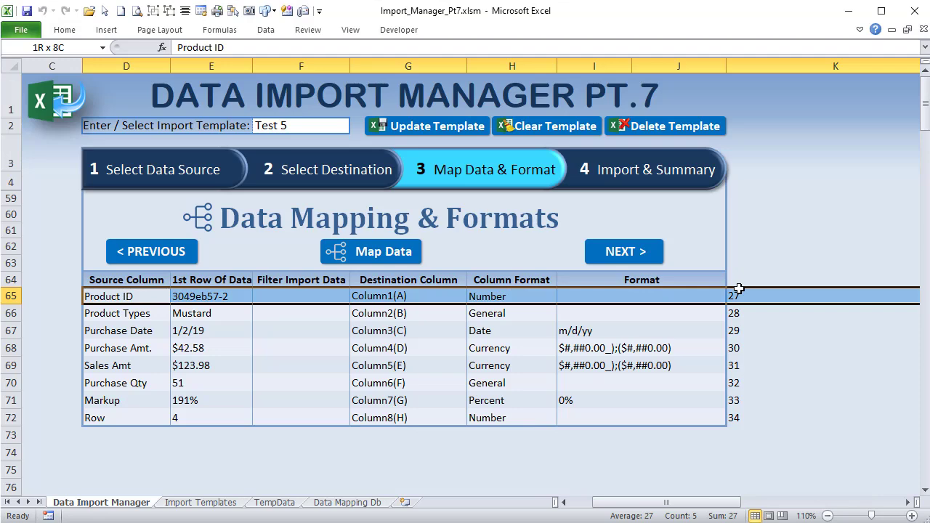
click(71, 311)
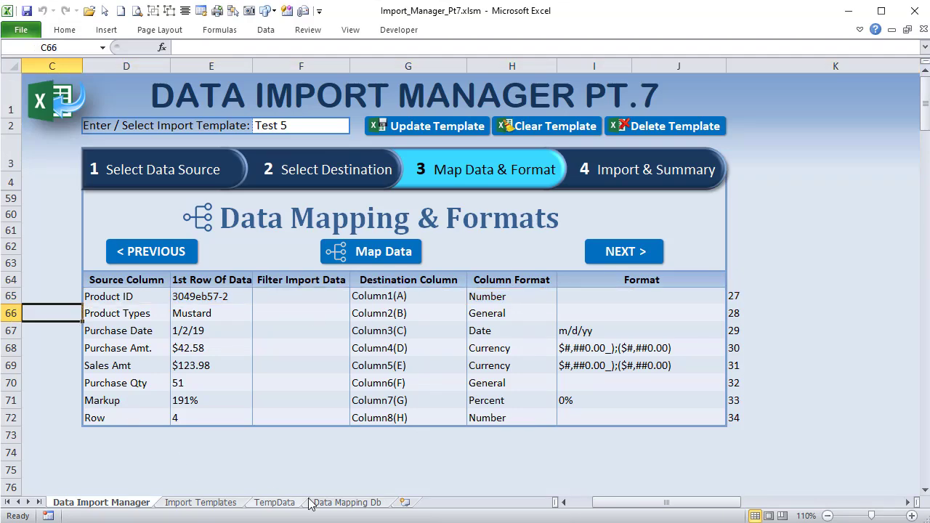
- Examine the stored template mappings on Data Mapping Db down to the first available row at A35, and return to Data Import Manager
click(314, 502)
click(565, 502)
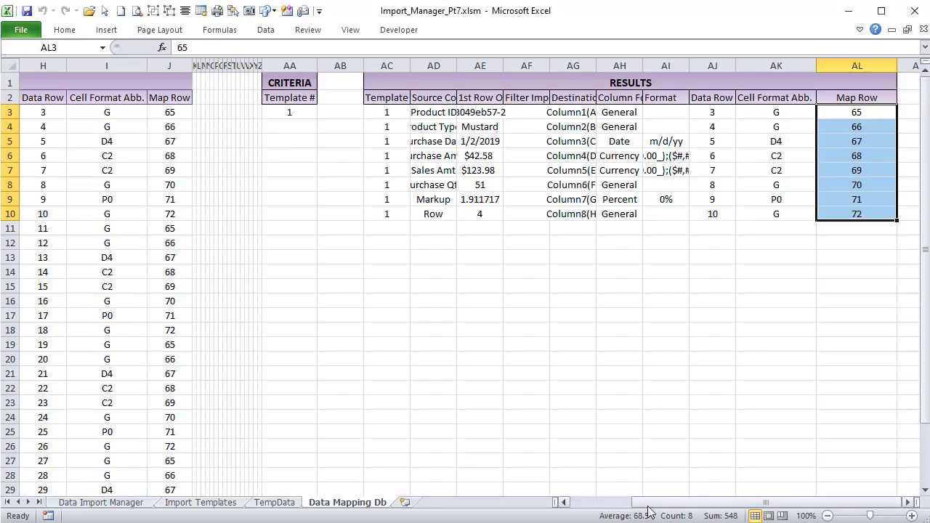
click(44, 299)
drag(119, 301, 439, 320)
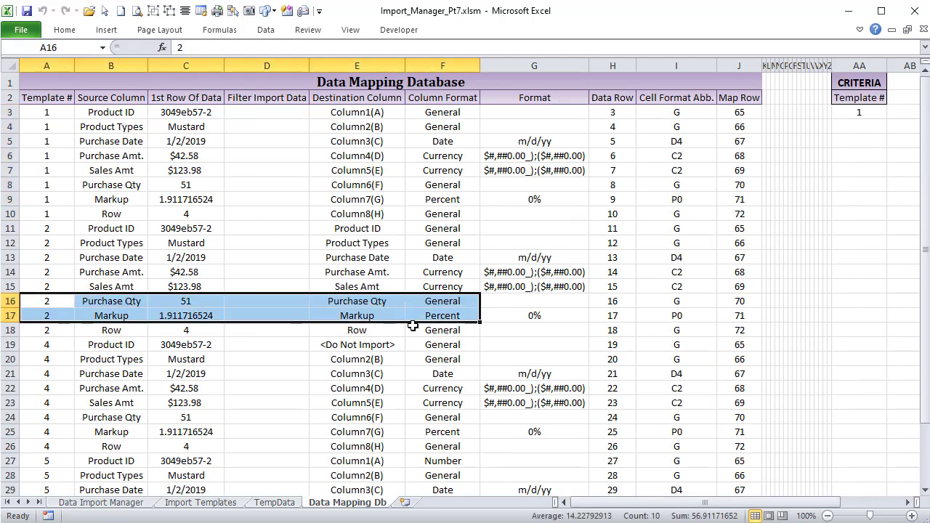
scroll(87, 356, down, 5)
click(25, 360)
scroll(330, 219, up, 5)
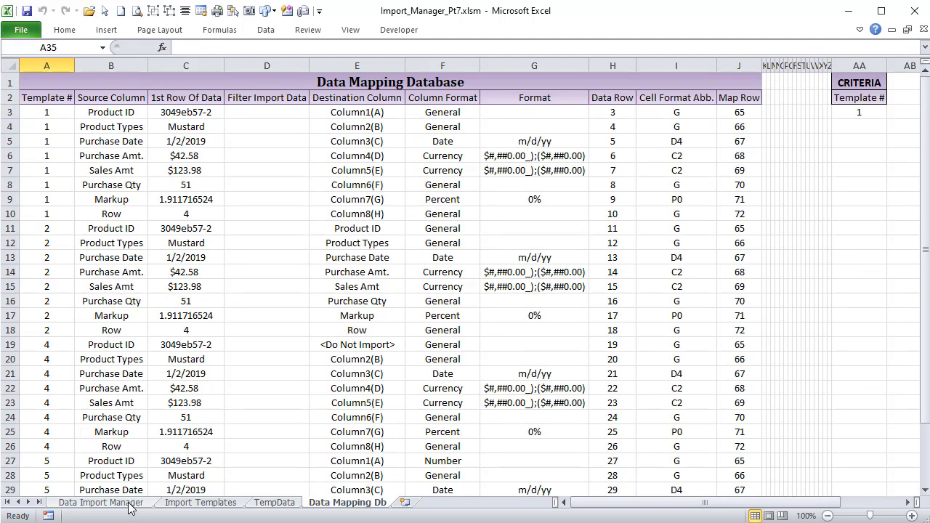
click(101, 503)
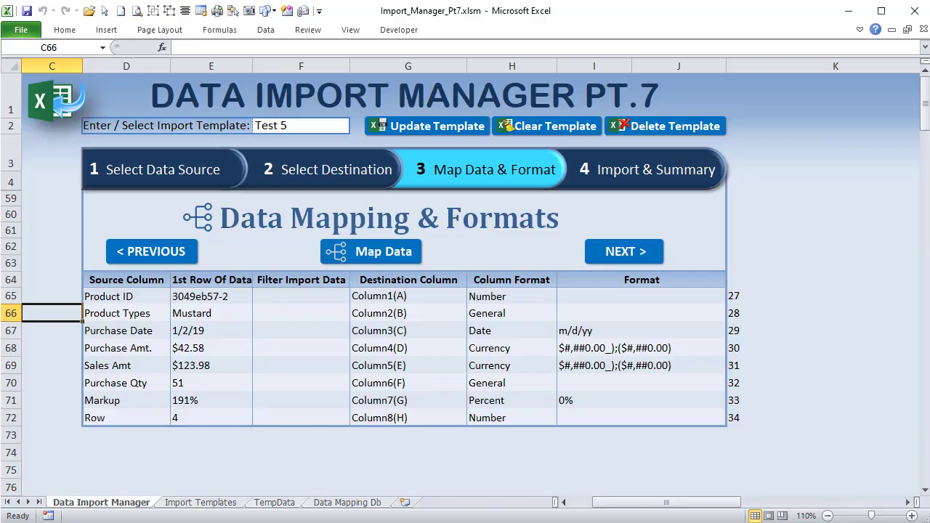
- In the SaveUpdateTemplate macro, remove the blank line between the ExistTempGrp visibility line and End With
key(alt+F11)
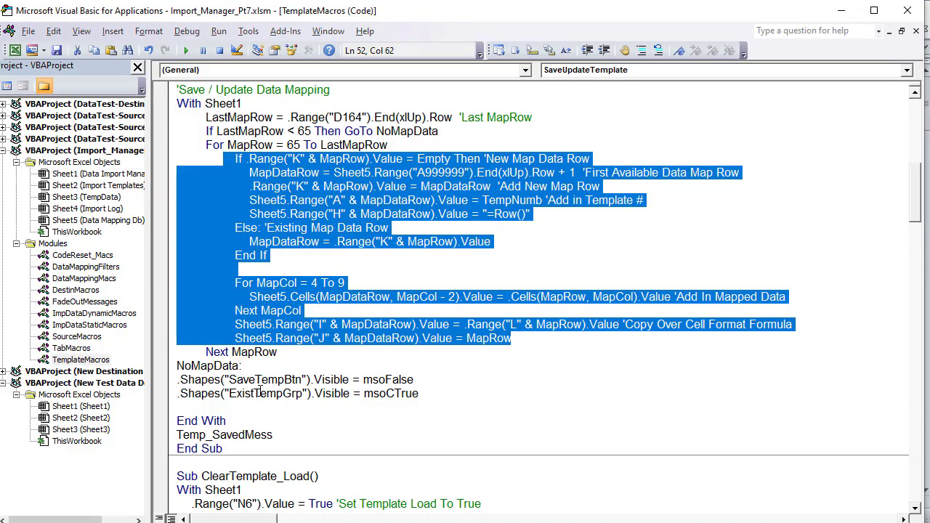
scroll(259, 393, down, 2)
click(261, 336)
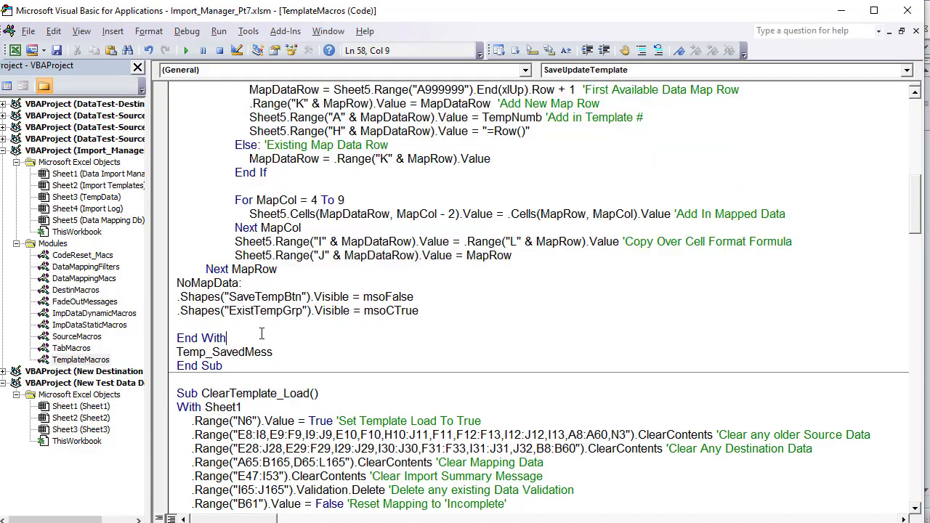
key(BackSpace)
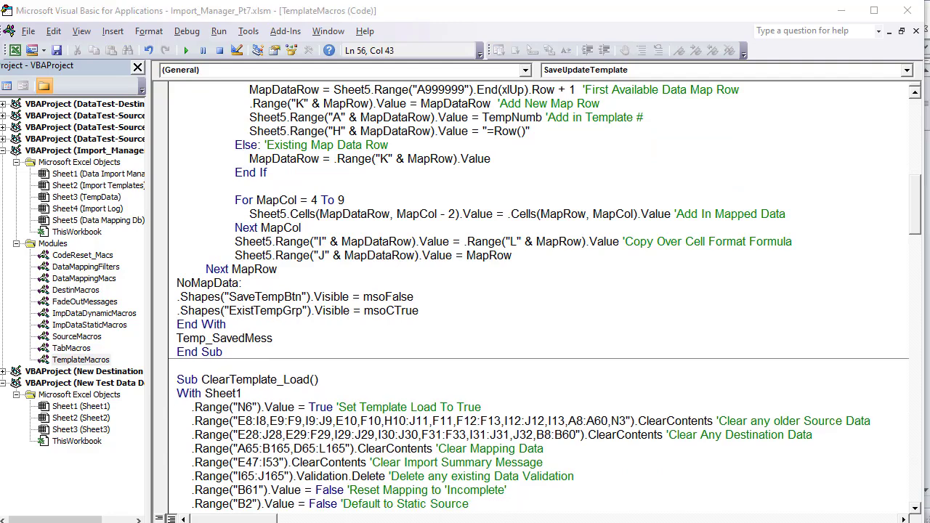
- On Data Import Manager, check the shape name of the group holding the Update, Clear and Delete Template buttons
key(alt+F11)
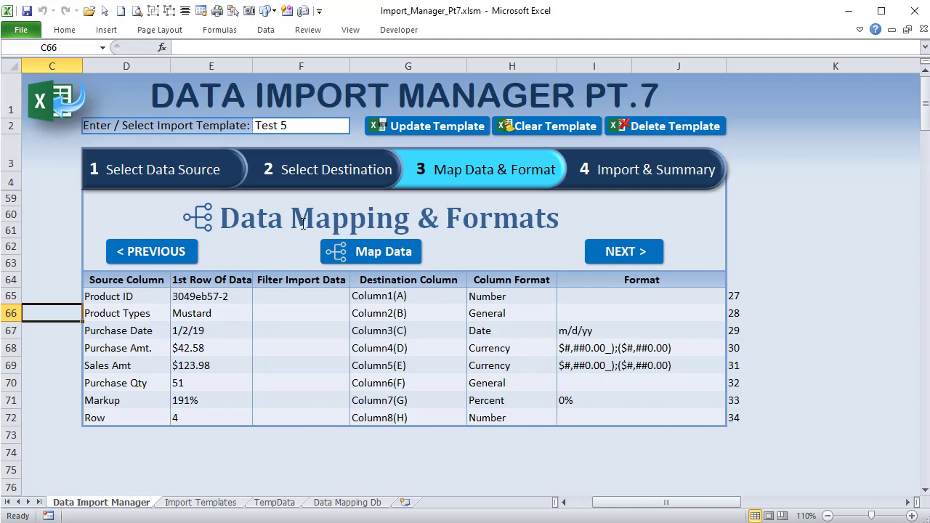
click(321, 122)
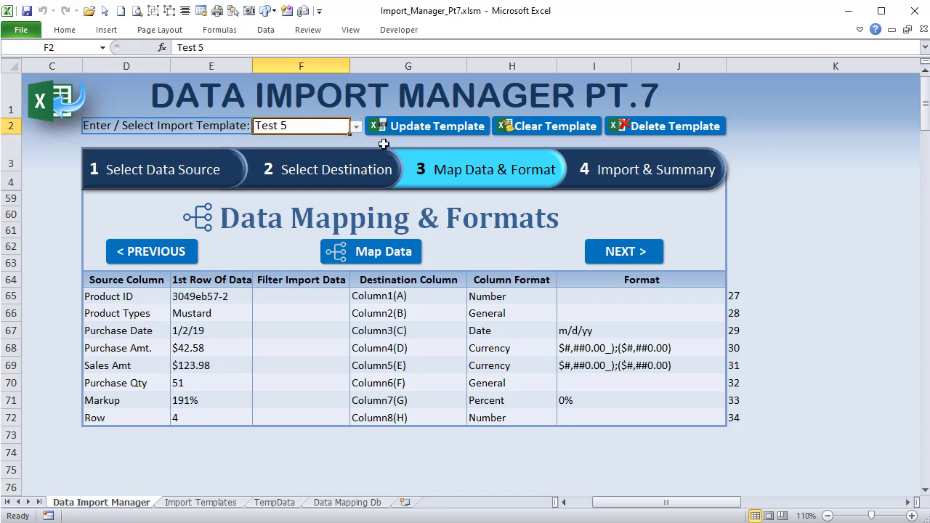
right_click(402, 116)
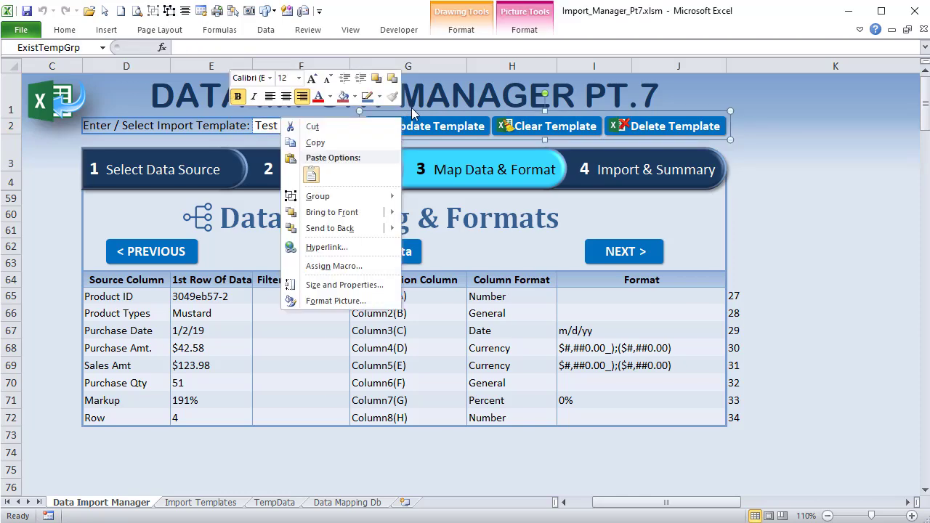
key(Escape)
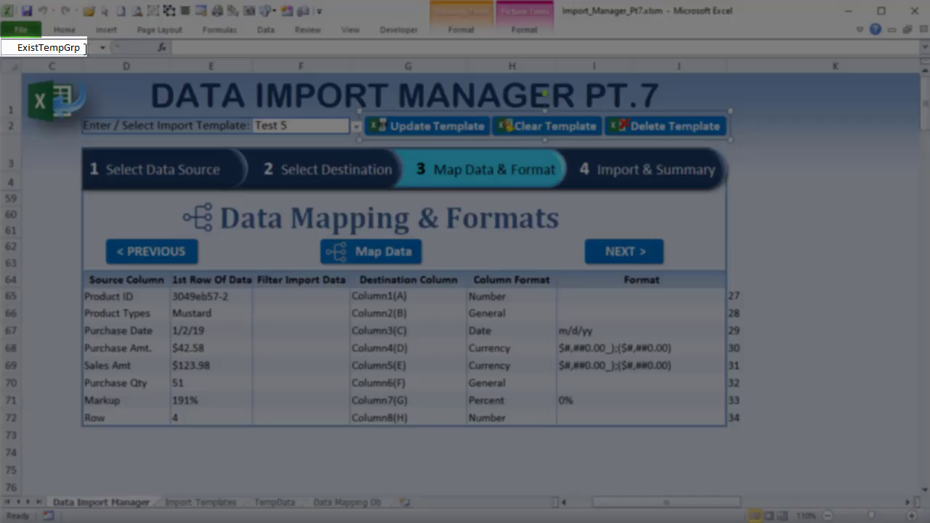
click(85, 48)
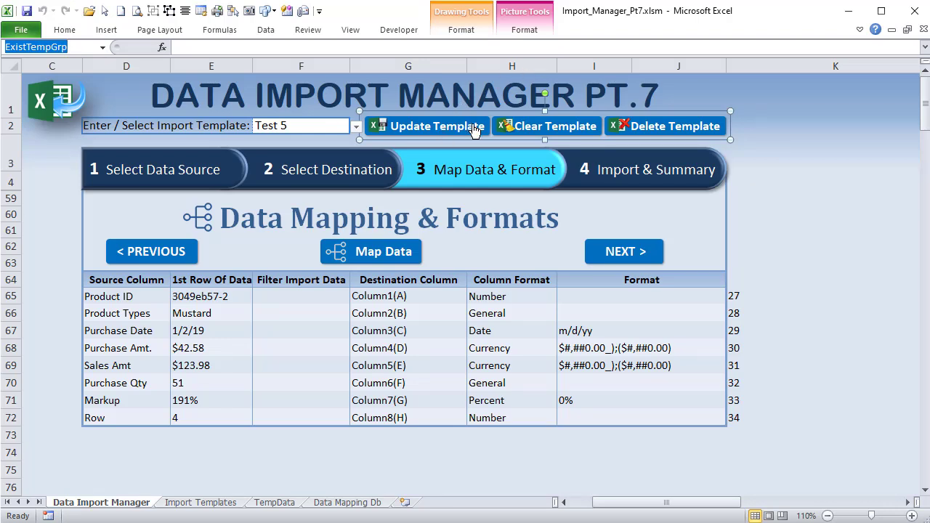
click(806, 143)
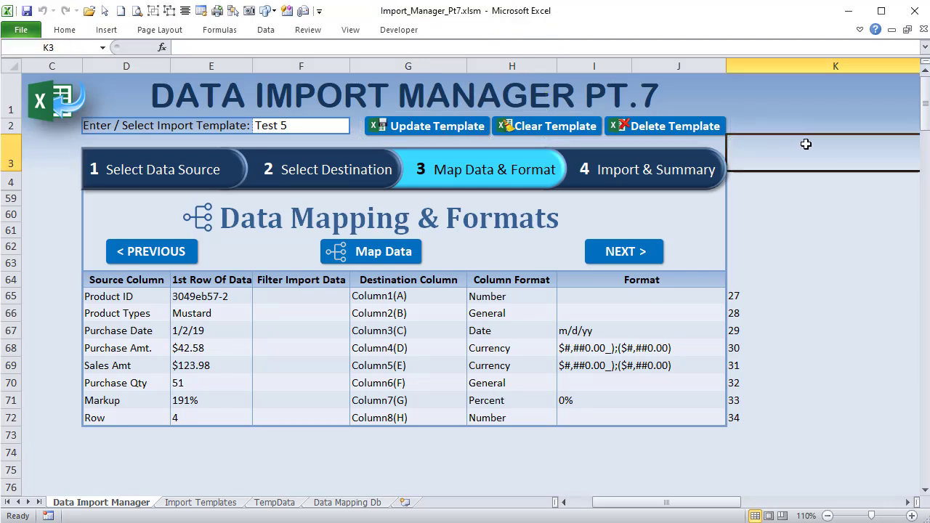
- Clear the loaded Test 5 template and check the shape name of the Save As Template button
click(530, 129)
right_click(473, 125)
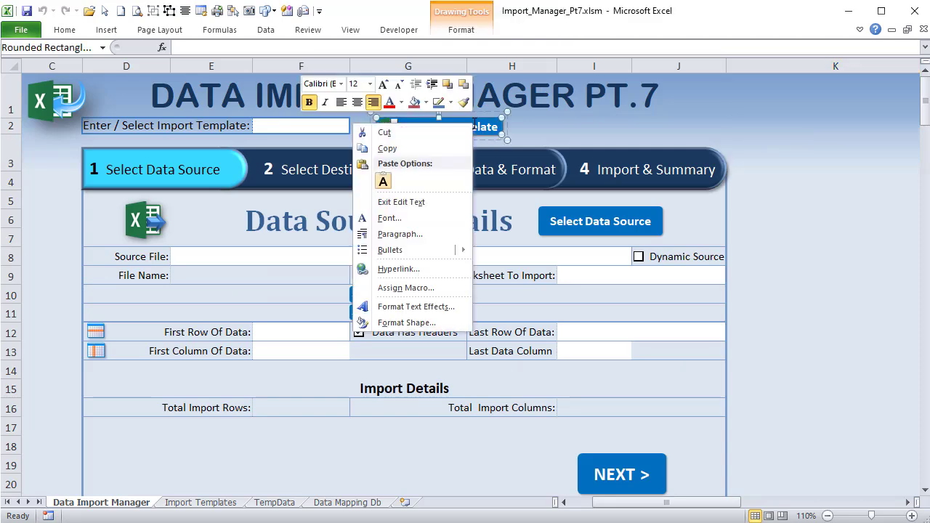
key(Escape)
click(479, 113)
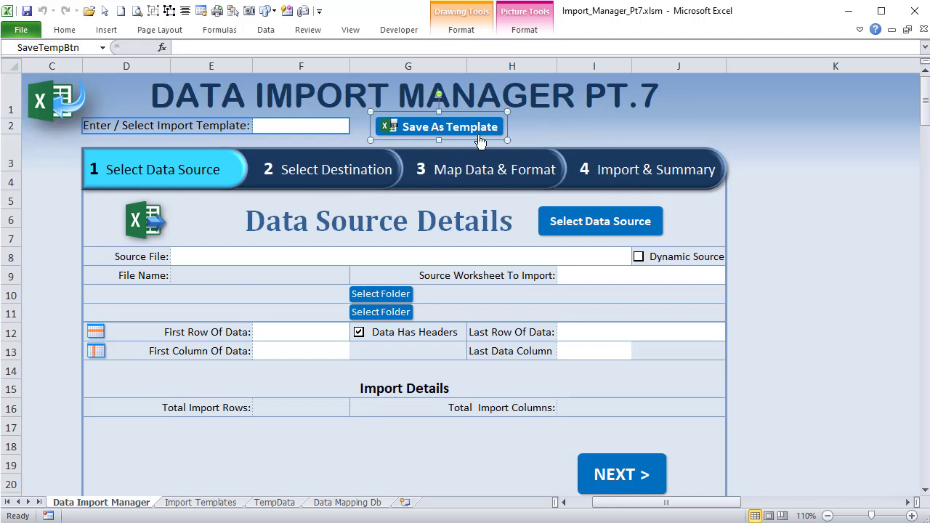
- Load the Templ. 1 import template and check the shape name of the group holding the Update, Clear and Delete Template buttons
click(317, 127)
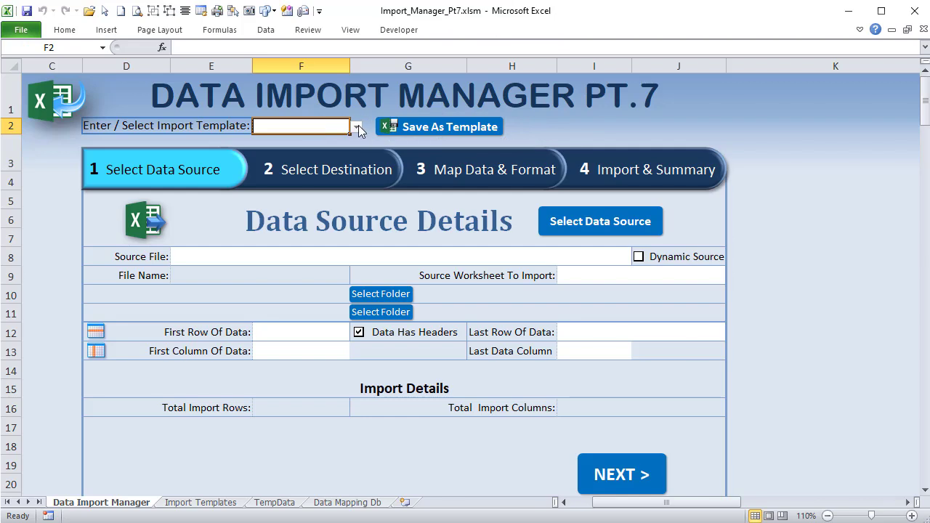
click(357, 128)
click(331, 141)
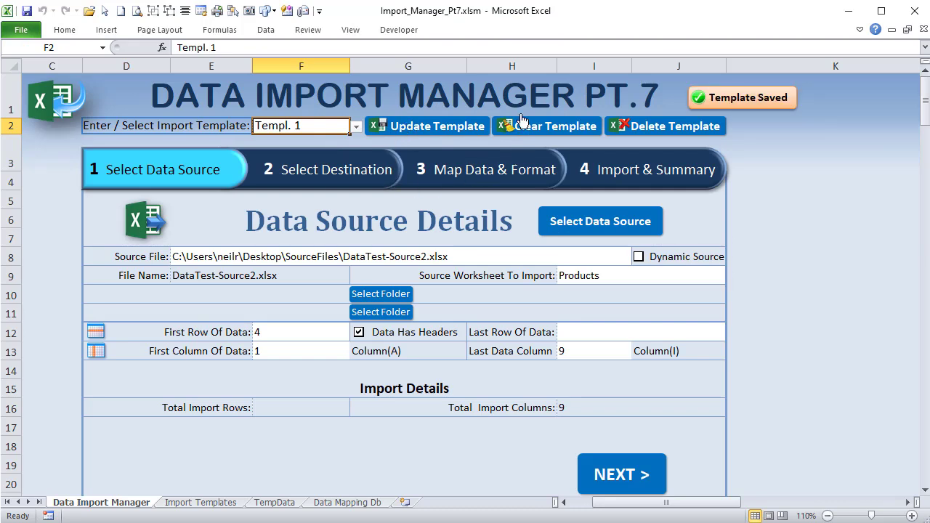
right_click(413, 121)
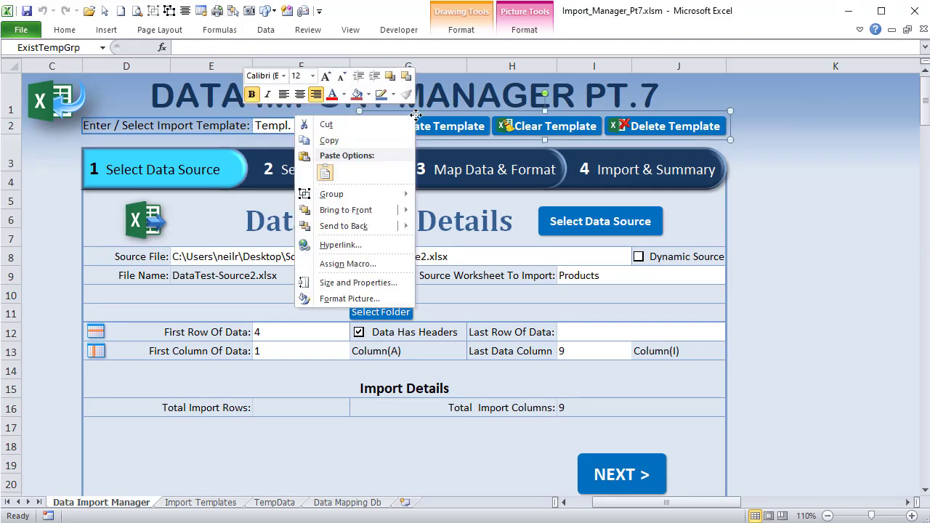
click(84, 46)
click(84, 47)
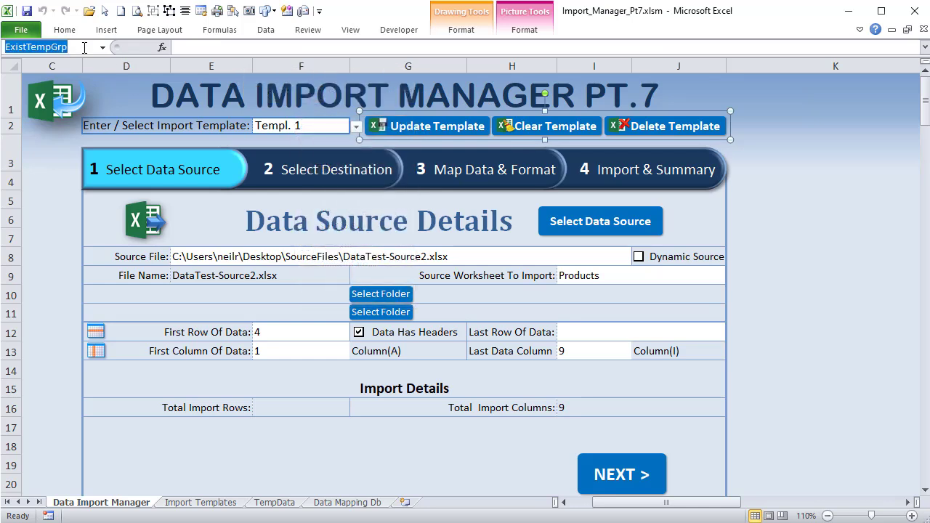
click(825, 158)
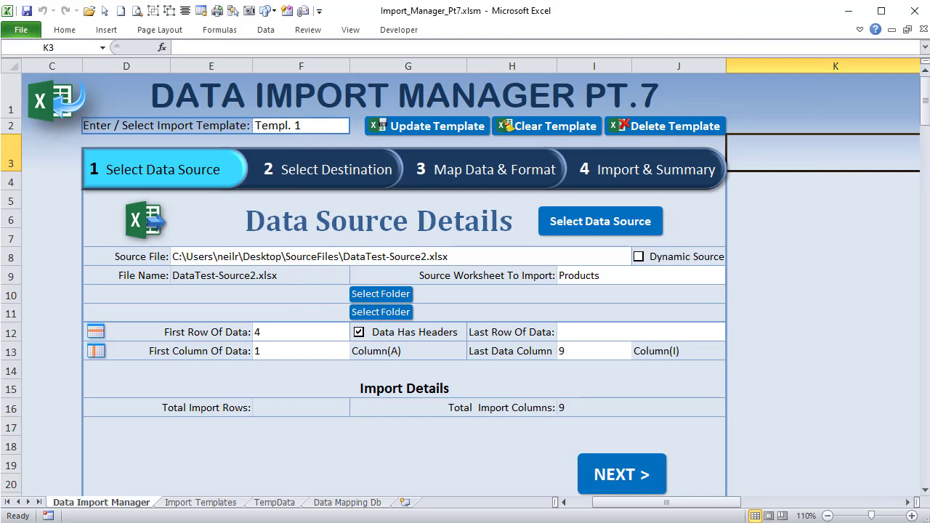
- Examine the SaveTempBtn and ExistTempGrp visibility lines under NoMapData in the SaveUpdateTemplate macro
key(alt+F11)
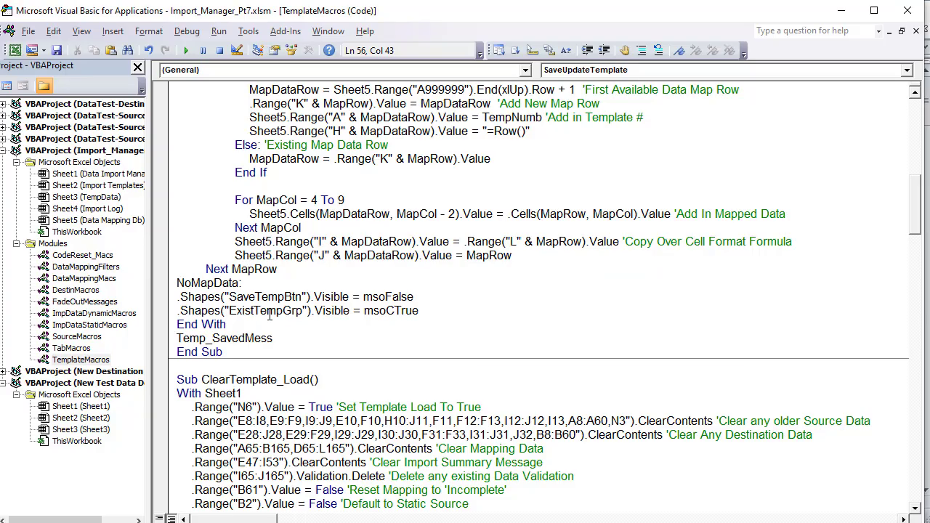
drag(416, 298, 174, 296)
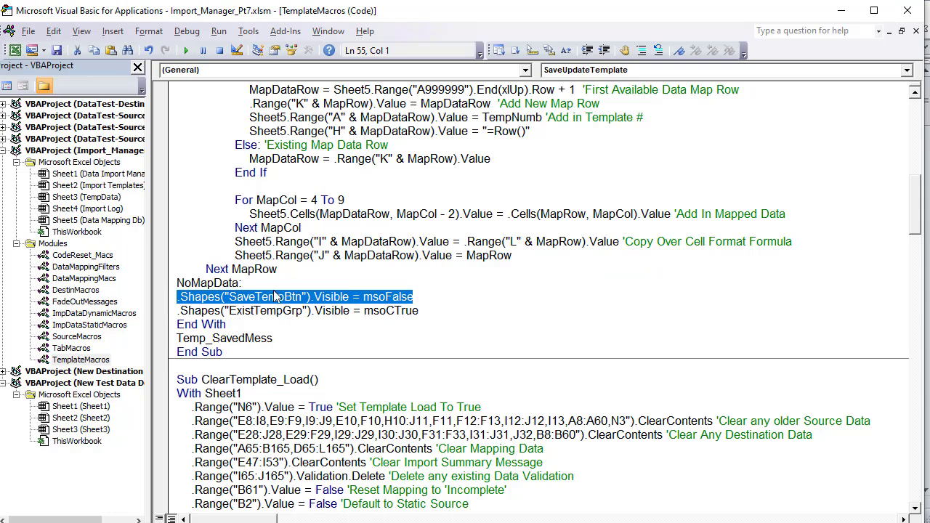
drag(429, 298, 309, 297)
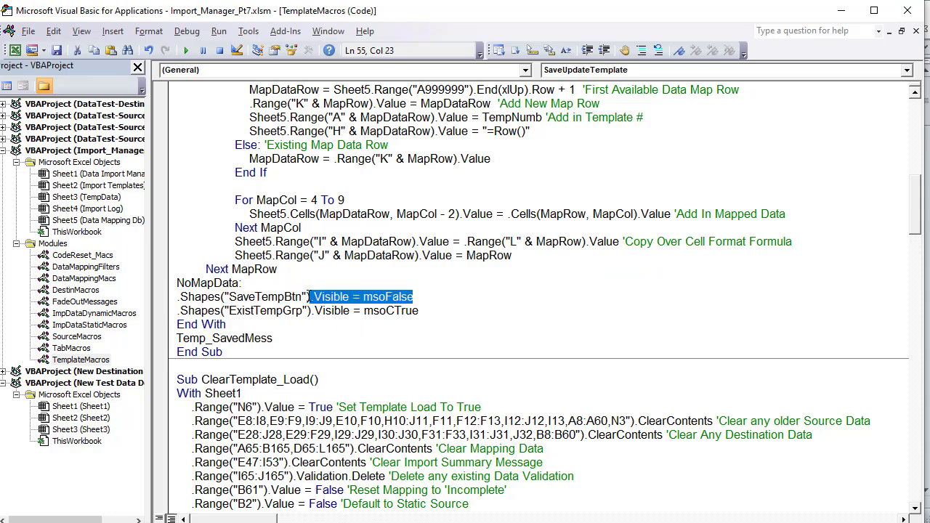
drag(445, 313, 174, 310)
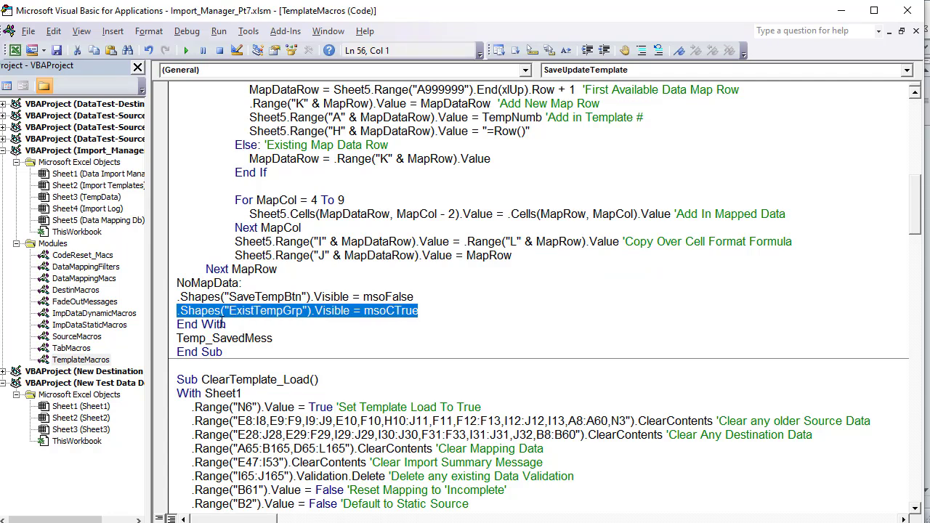
click(422, 320)
drag(433, 310, 148, 311)
click(425, 306)
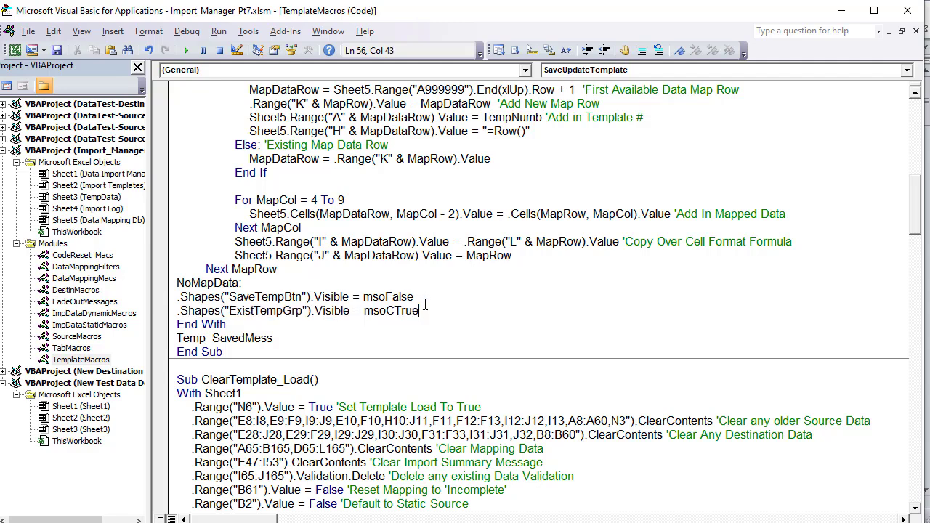
shift+click(146, 283)
shift+click(145, 291)
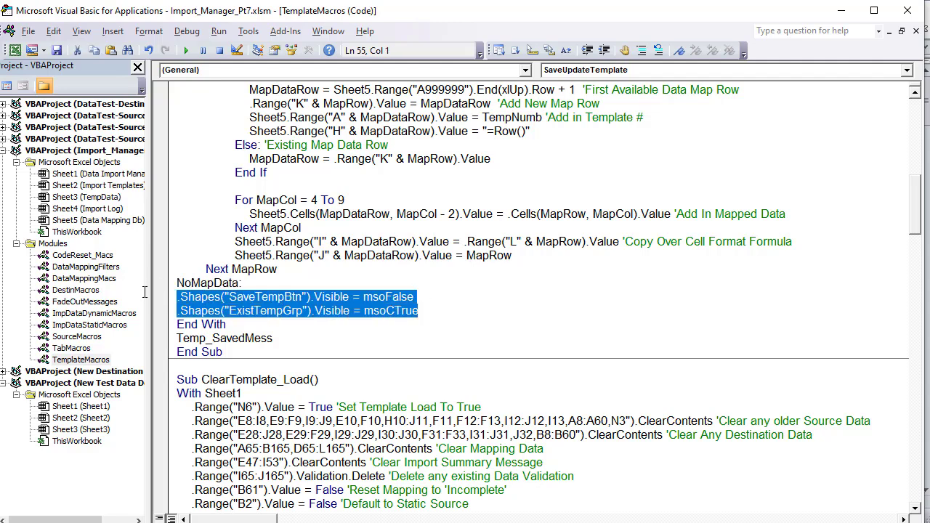
click(250, 298)
drag(438, 307, 144, 292)
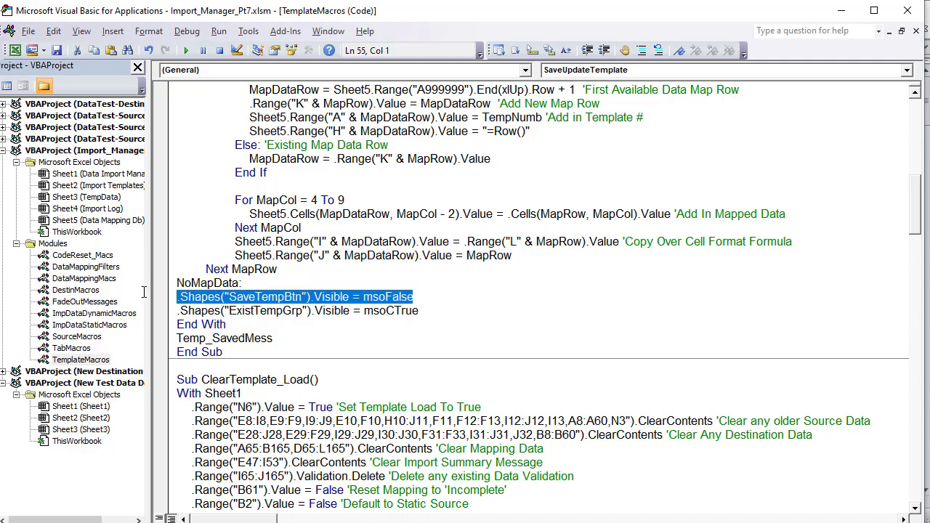
drag(449, 315, 194, 325)
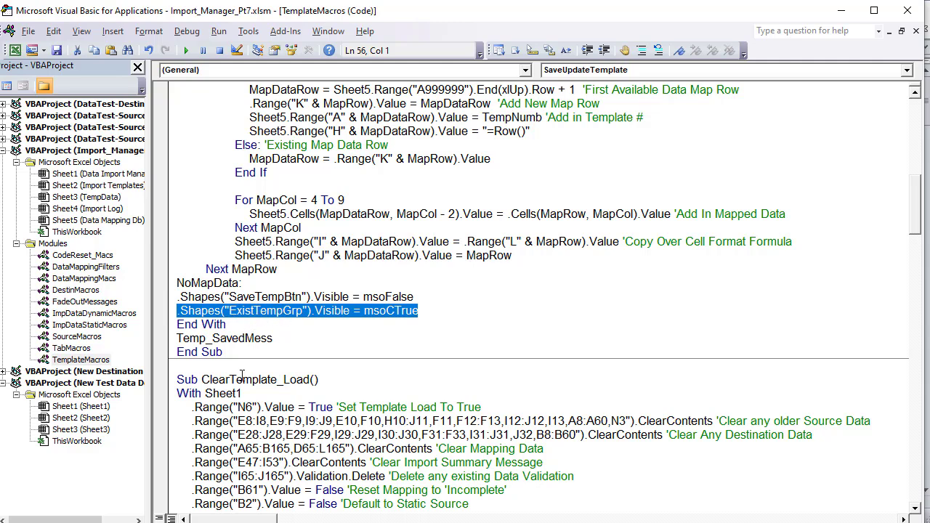
- Review the Temp_SavedMess call at the end of SaveUpdateTemplate, and update the Templ. 1 template to trigger its saved message
click(288, 340)
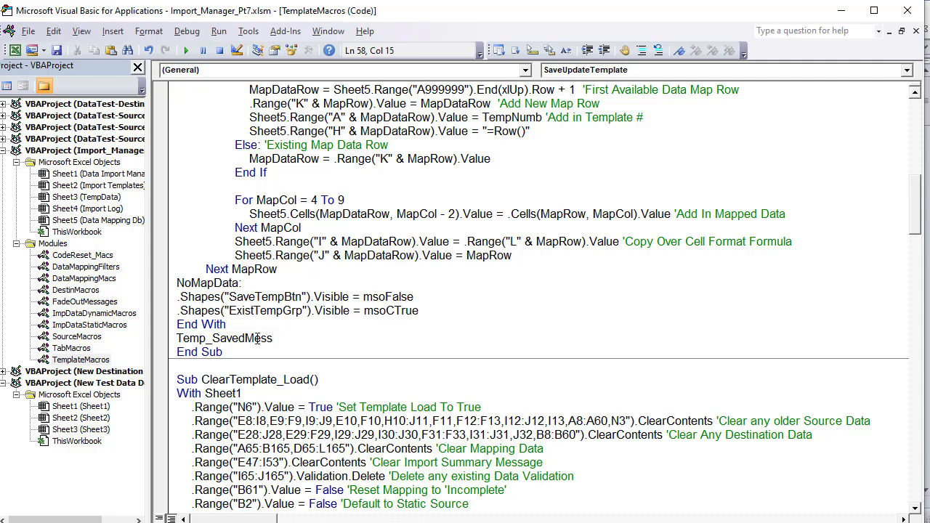
drag(272, 339, 164, 341)
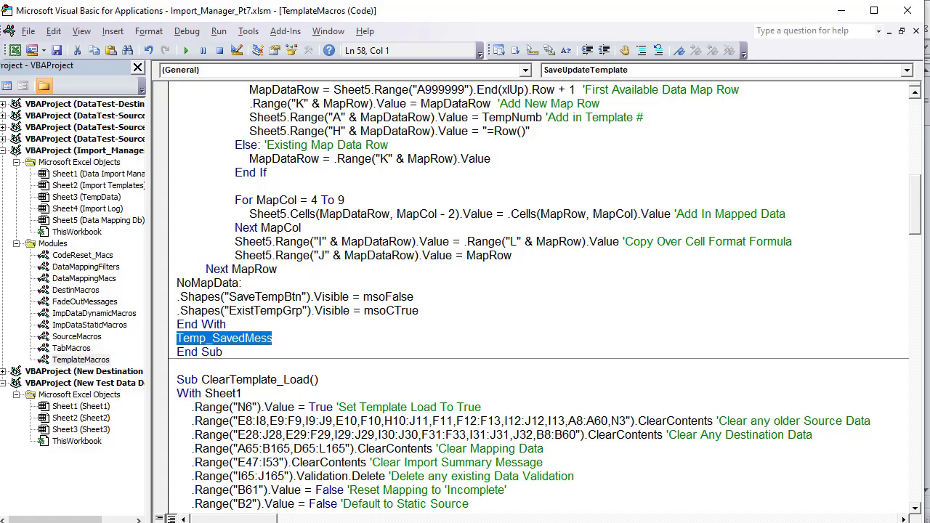
key(alt+F11)
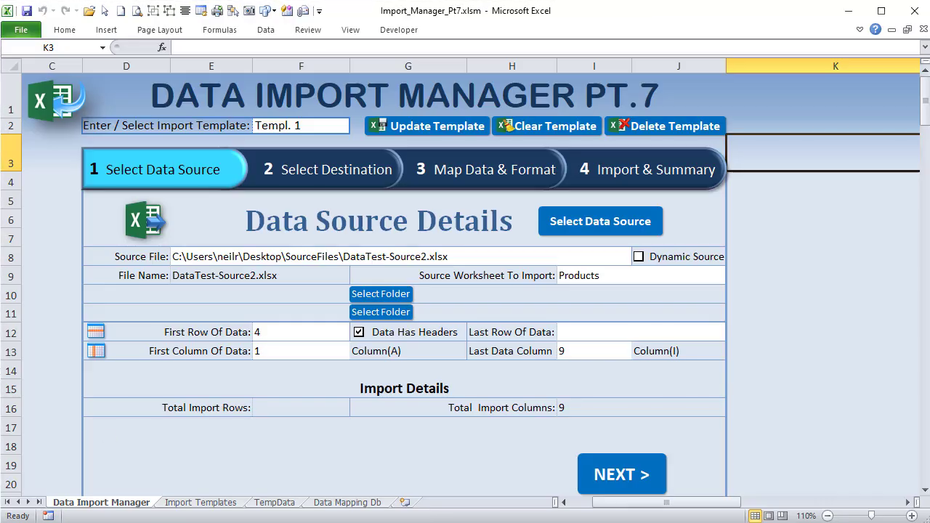
click(398, 125)
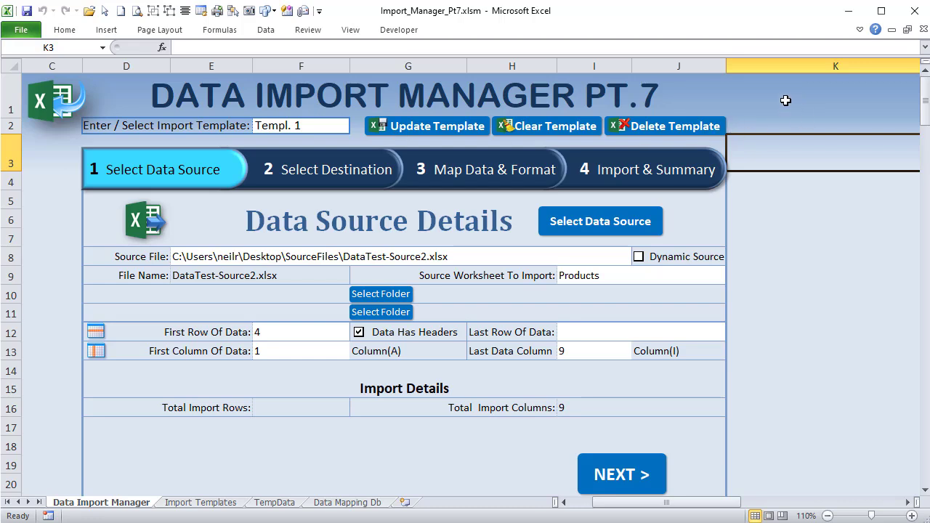
click(410, 127)
click(411, 129)
- Go to the definition of Temp_SavedMess in the FadeOutMessages module from its call in SaveUpdateTemplate
key(alt+F11)
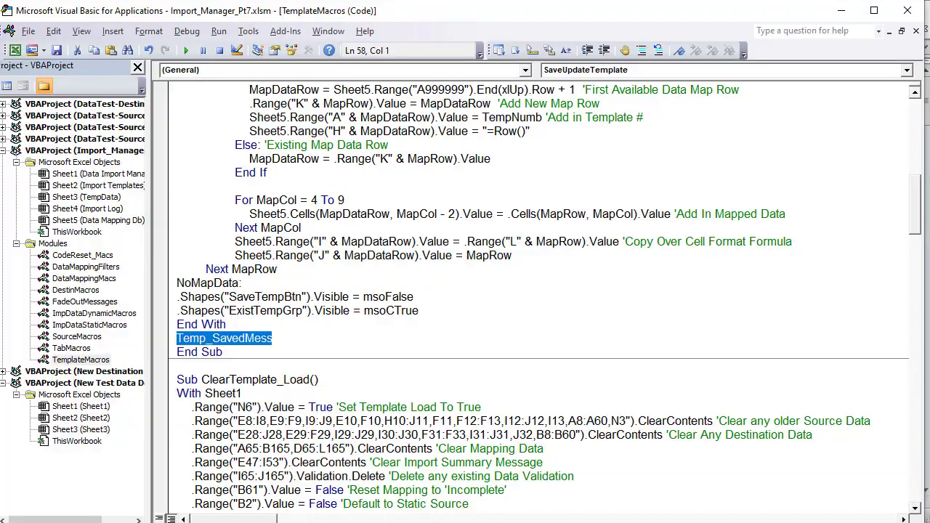
right_click(207, 346)
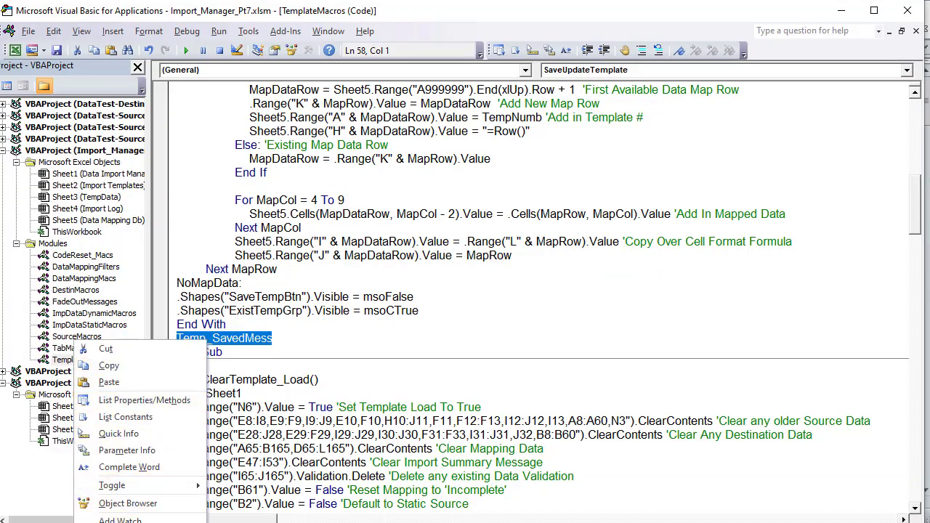
click(156, 522)
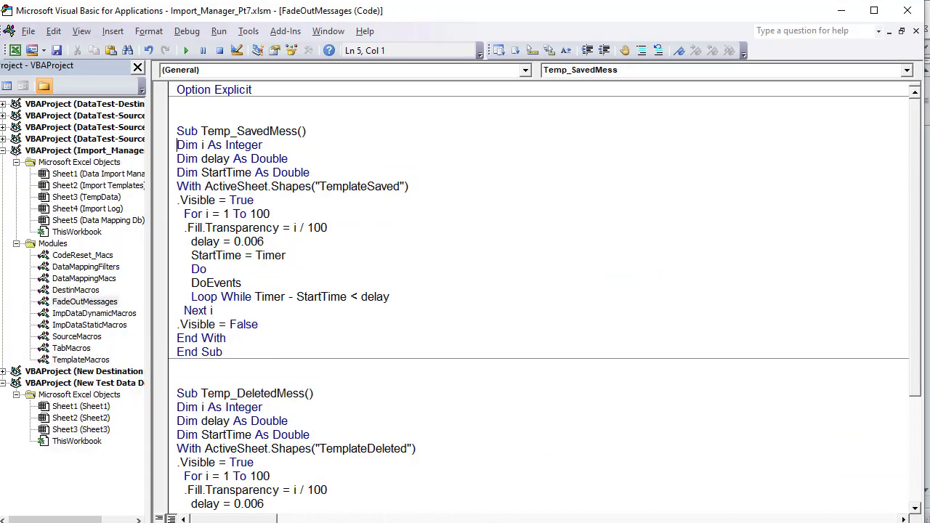
click(72, 302)
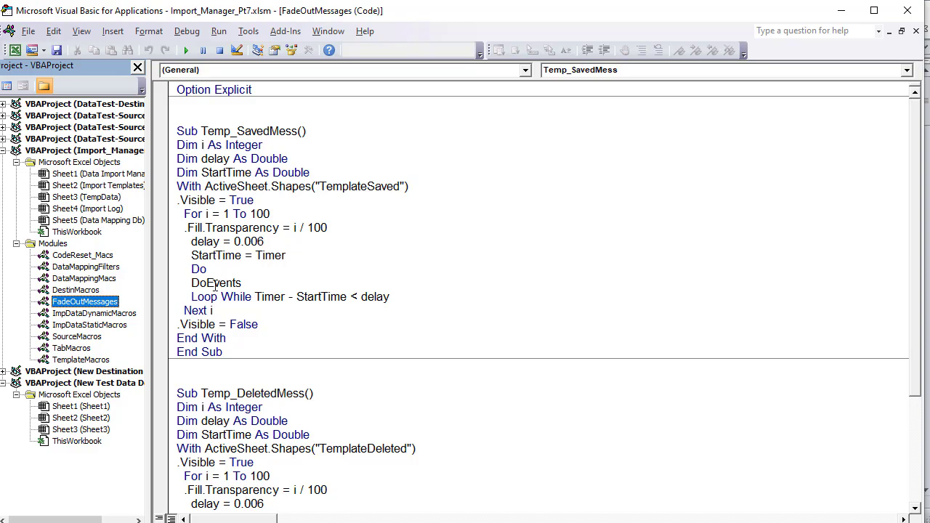
- Set the delay in Temp_SavedMess to 0.009 and update the Templ. 1 template to test the message fade-out
drag(261, 244, 268, 244)
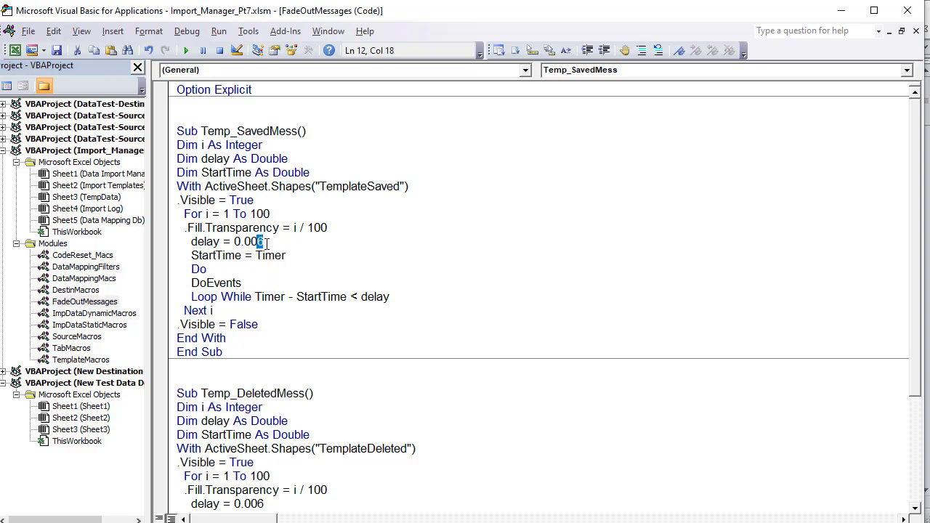
text(9)
click(196, 295)
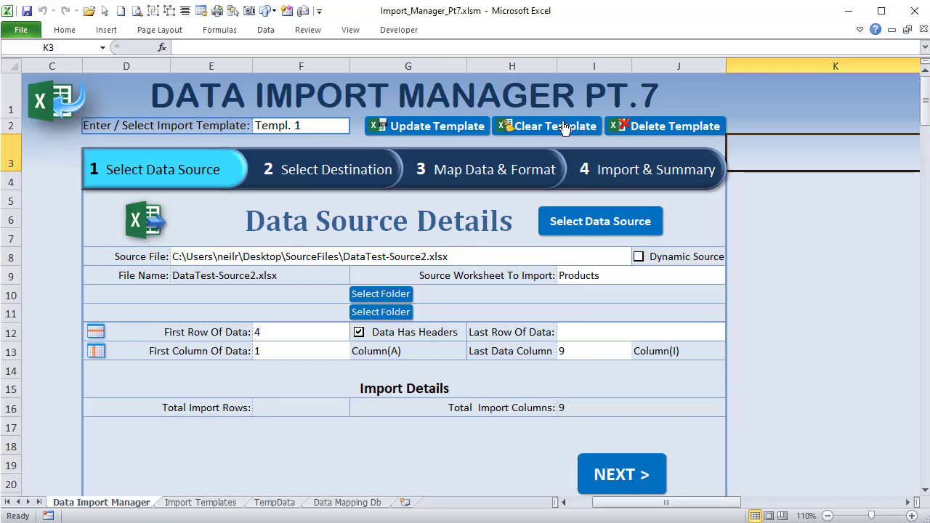
click(430, 125)
click(424, 128)
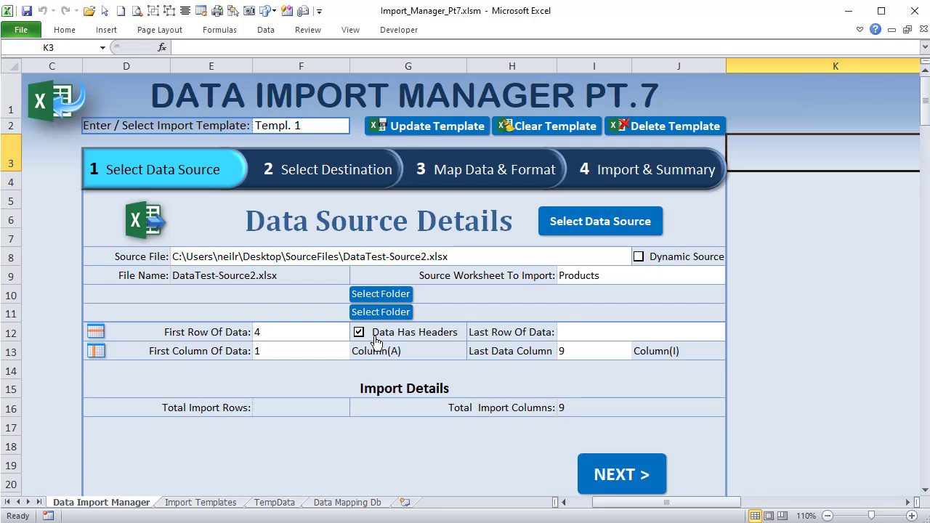
- Set the Temp_SavedMess loop limit and the transparency divisor to 200, and update the Templ. 1 template to test the fade
key(alt+F11)
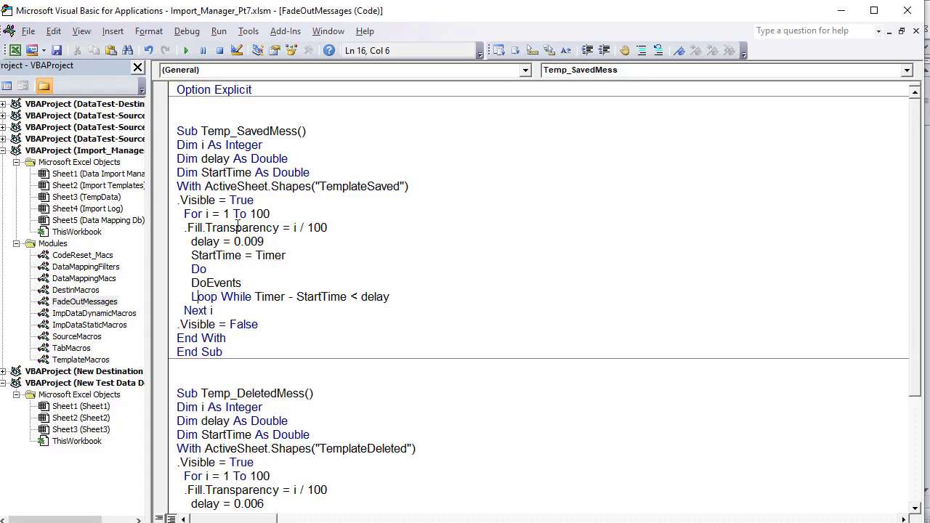
click(254, 215)
key(shift+Left)
text(2)
click(318, 227)
key(shift+Left)
text(2)
key(alt+Tab)
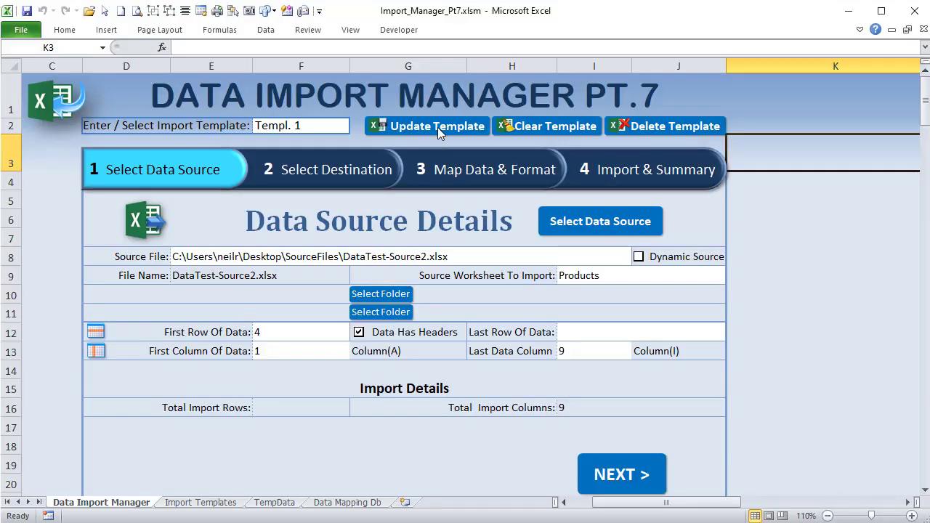
click(437, 128)
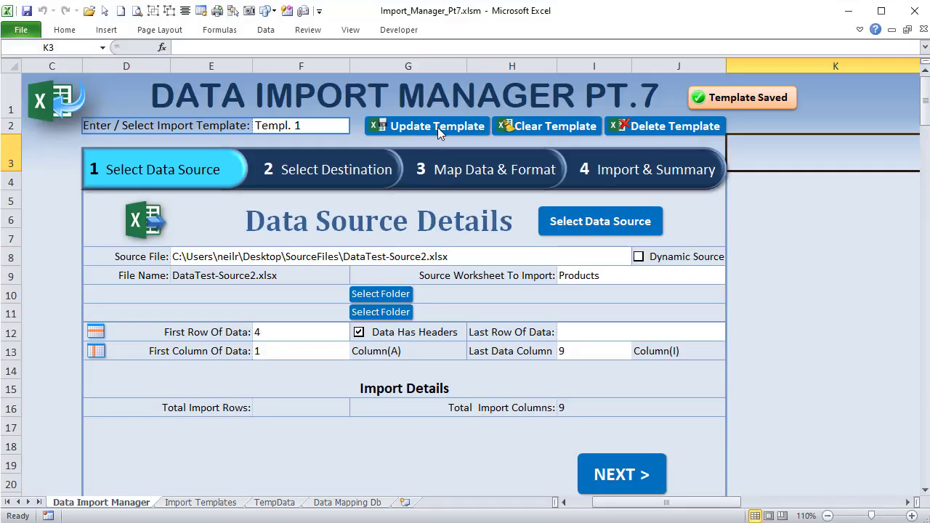
click(437, 127)
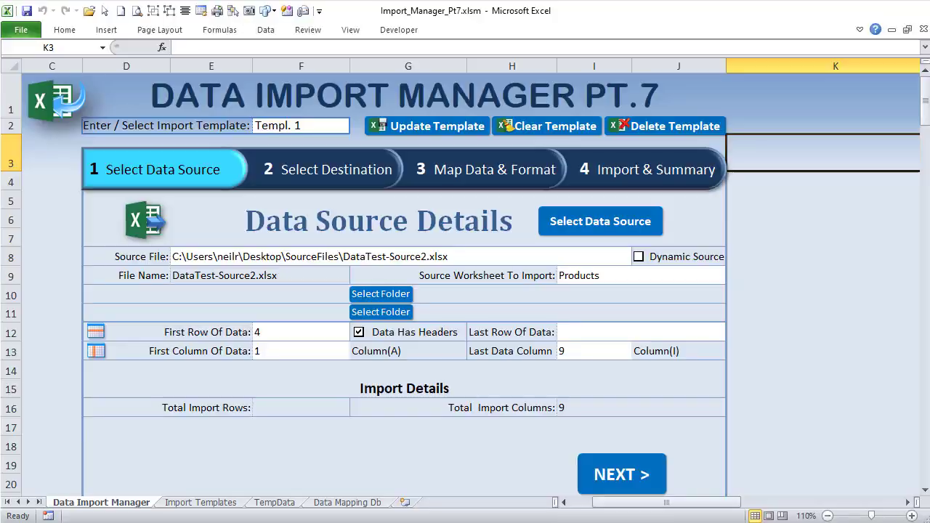
- Examine the variable declarations, delay value, Visible = True line and TemplateSaved shape reference in Temp_SavedMess
key(alt+F11)
drag(272, 145, 176, 145)
drag(294, 159, 169, 157)
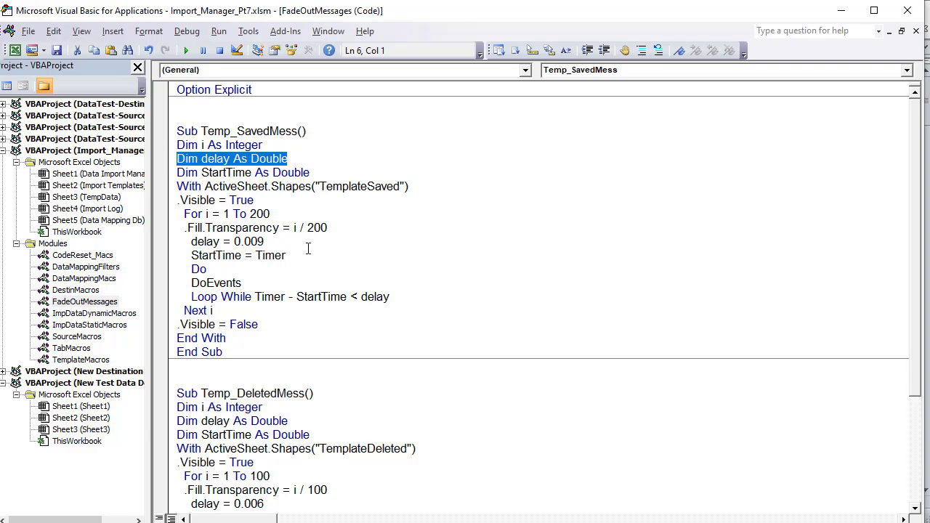
click(244, 241)
drag(253, 241, 276, 243)
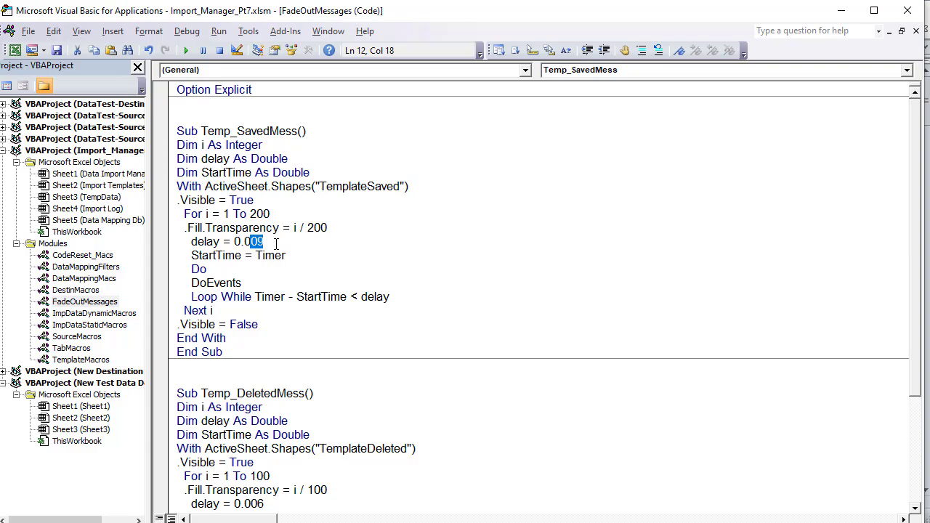
click(279, 202)
key(ctrl+shift+Left)
key(ctrl+shift+Left)
key(ctrl+shift+Left)
key(ctrl+shift+Left)
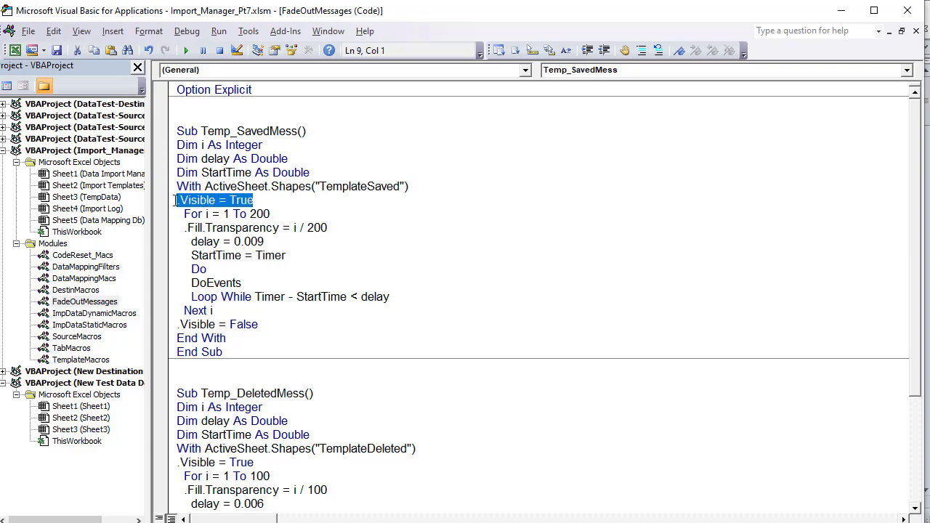
drag(408, 187, 174, 188)
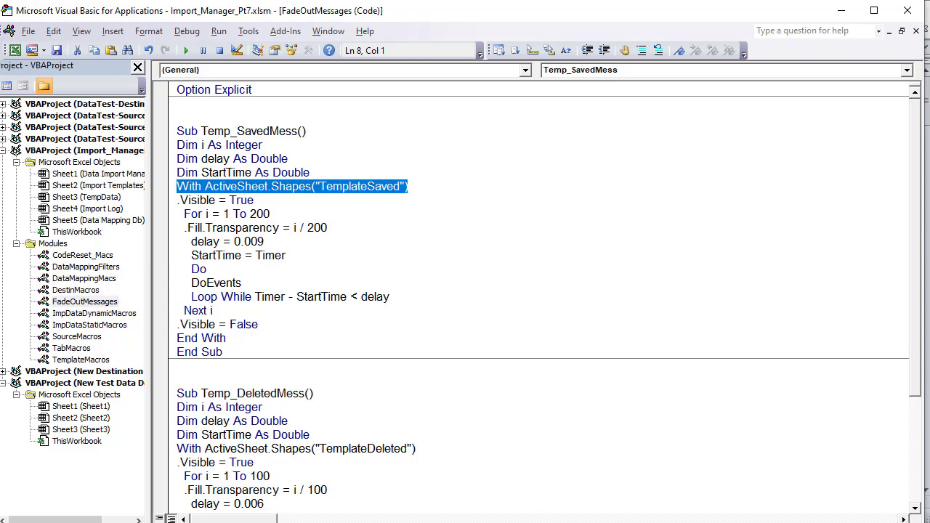
- List the shapes on the Data Import Manager sheet and make the hidden TemplateSaved group visible
key(alt+F11)
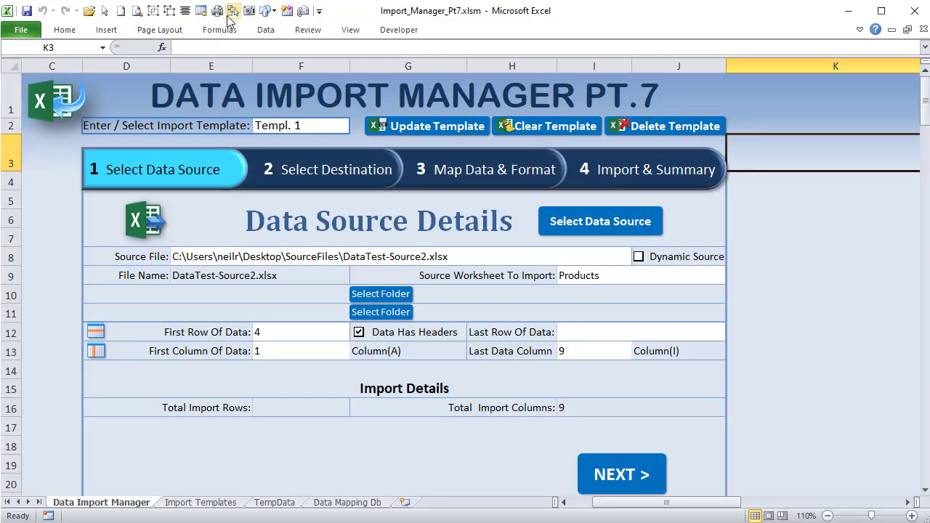
click(232, 13)
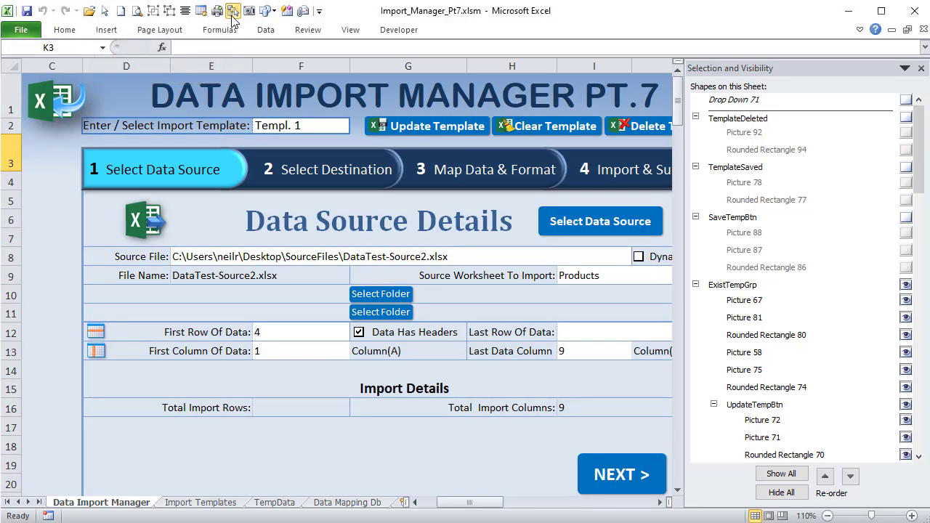
click(350, 32)
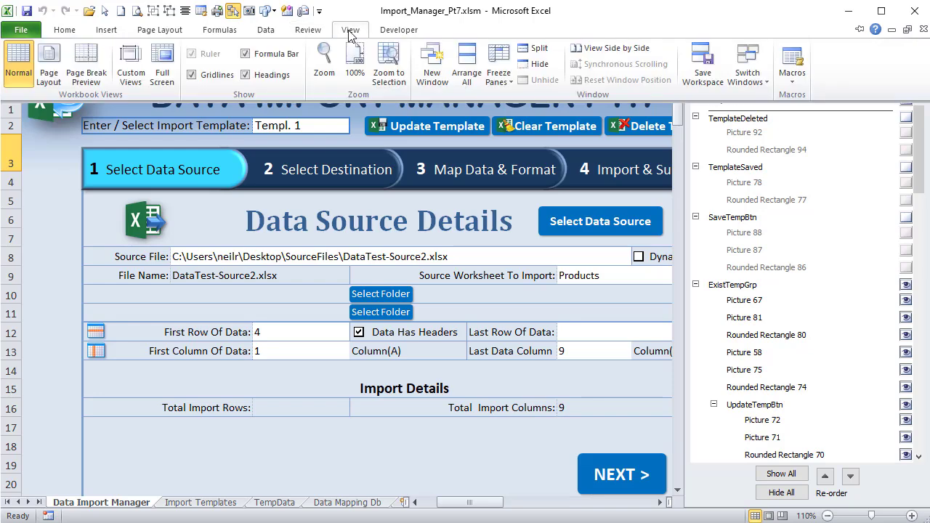
click(164, 32)
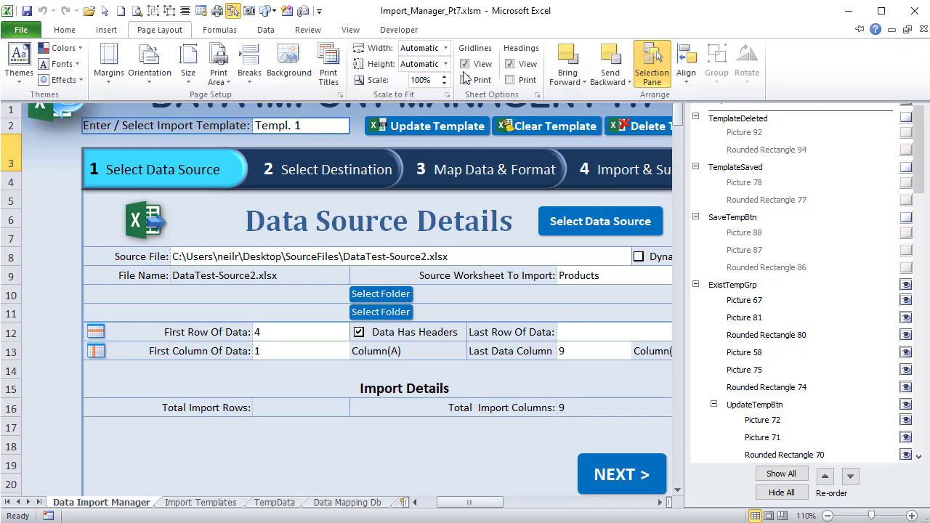
click(918, 137)
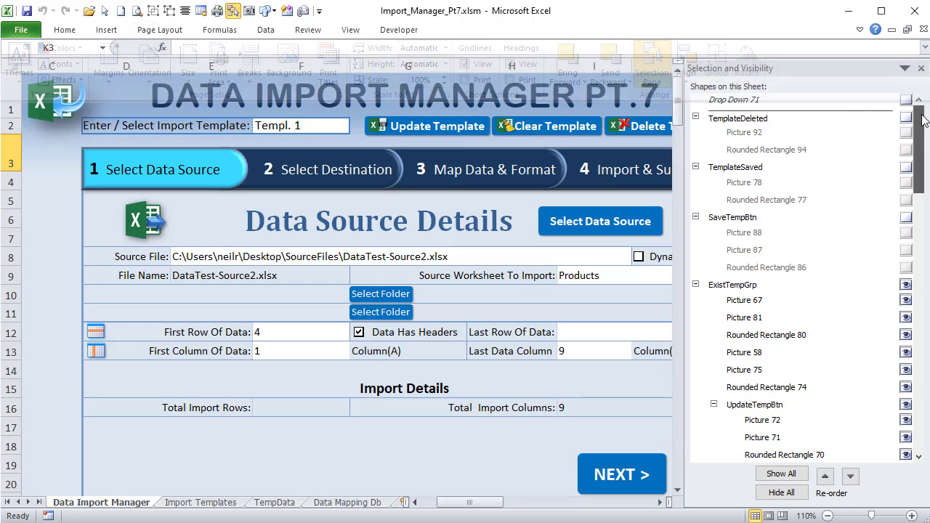
click(755, 169)
drag(483, 503, 514, 506)
click(906, 182)
click(906, 200)
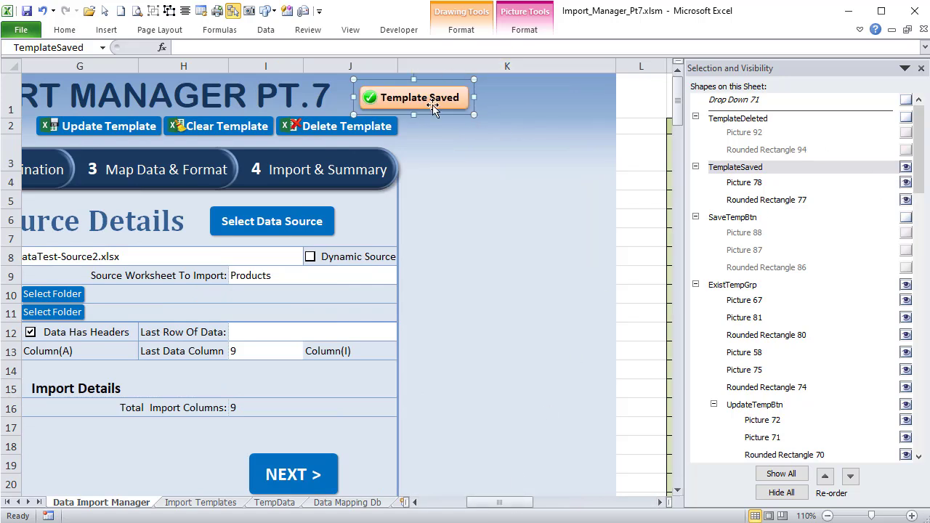
- Examine the picture and rounded rectangle inside the TemplateSaved group, close the shape list, and check the group's name
click(433, 99)
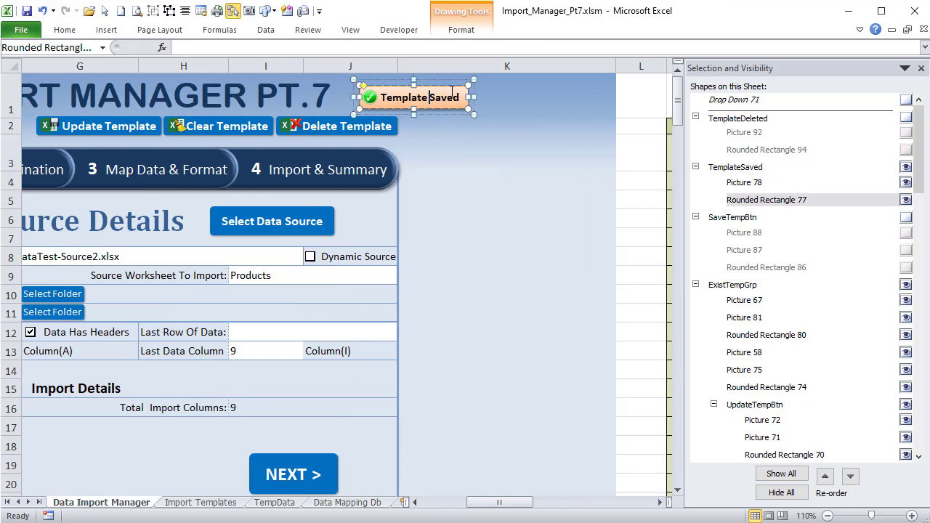
click(433, 92)
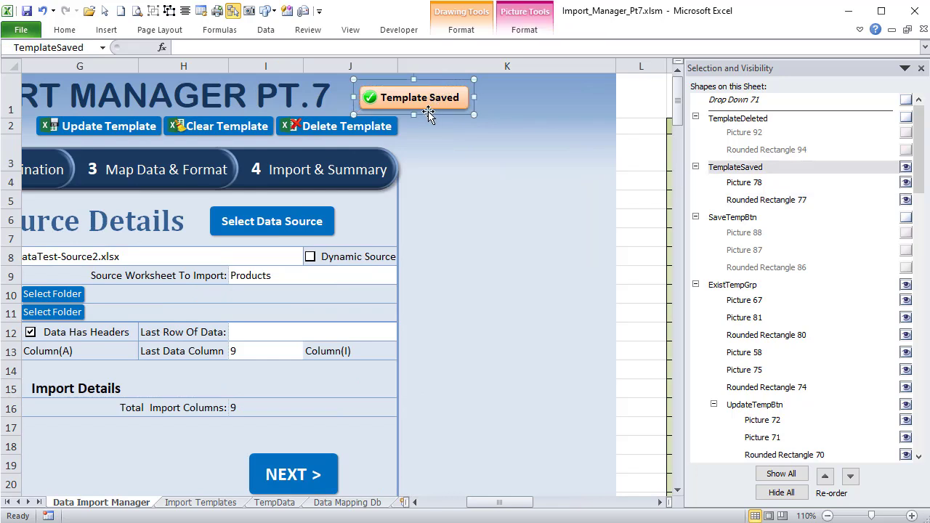
drag(509, 507, 500, 507)
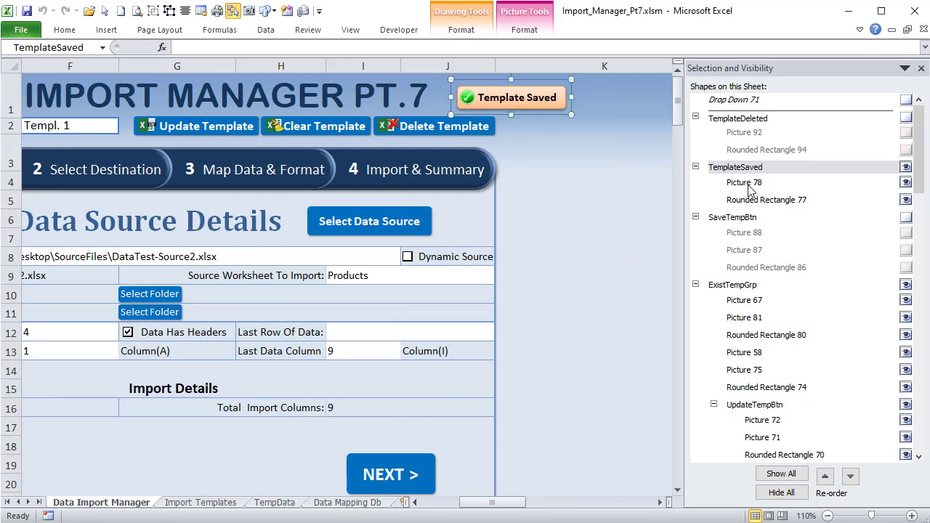
click(744, 183)
click(736, 200)
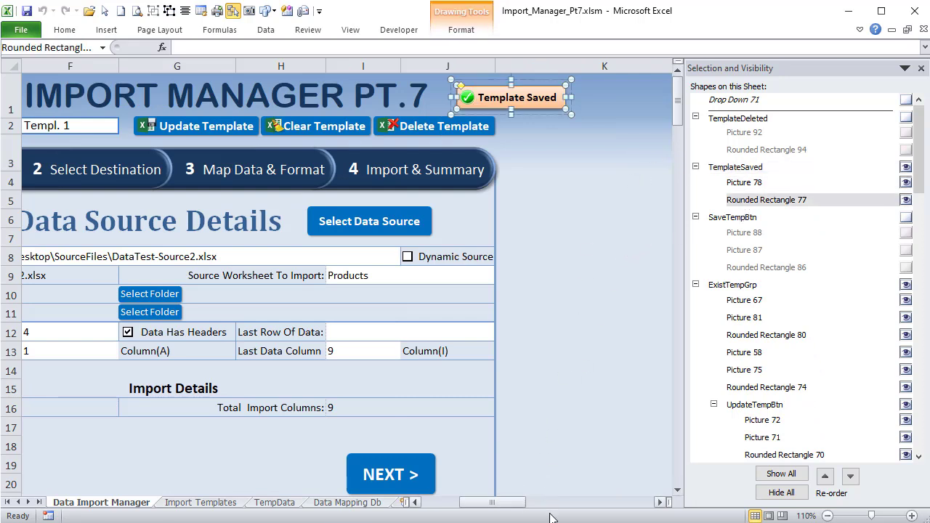
drag(507, 506, 500, 507)
click(921, 67)
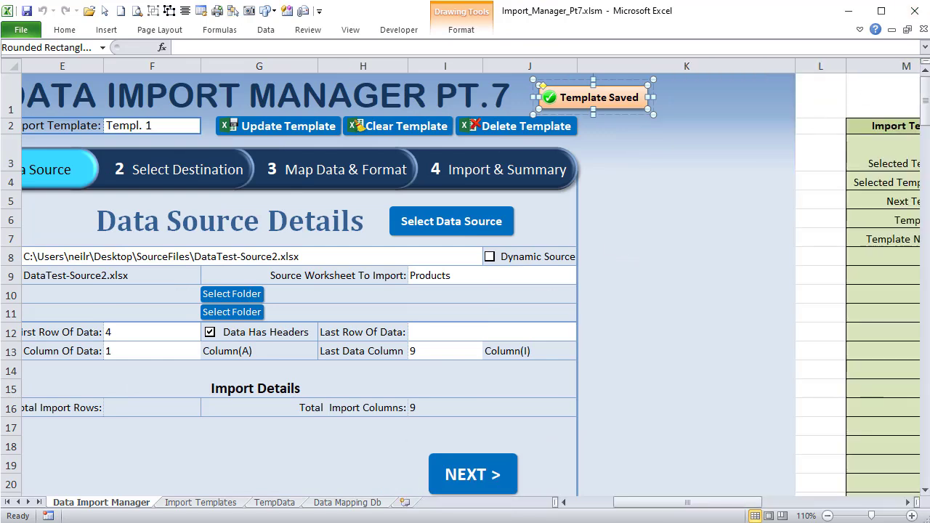
drag(646, 509, 634, 510)
click(674, 86)
click(92, 46)
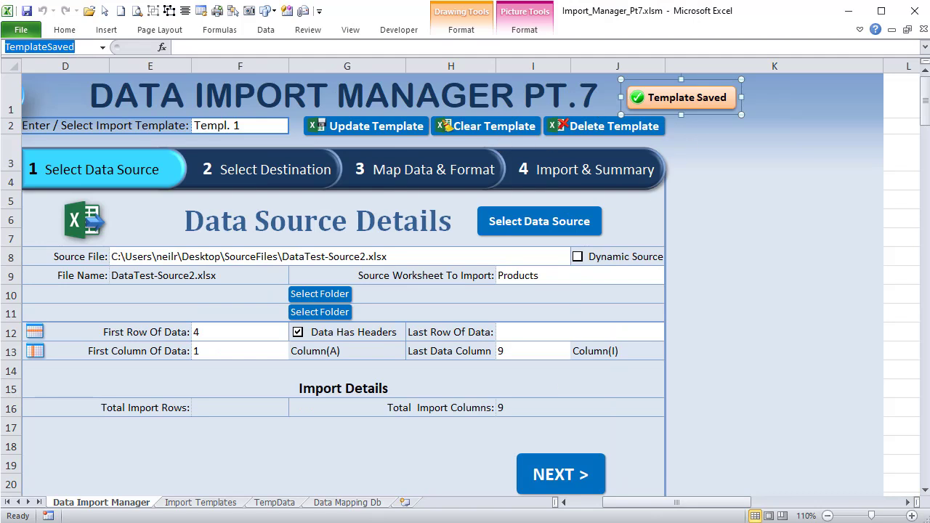
- Set the Temp_SavedMess loop limit and the transparency divisor to 100 in the VBA editor
key(alt+F11)
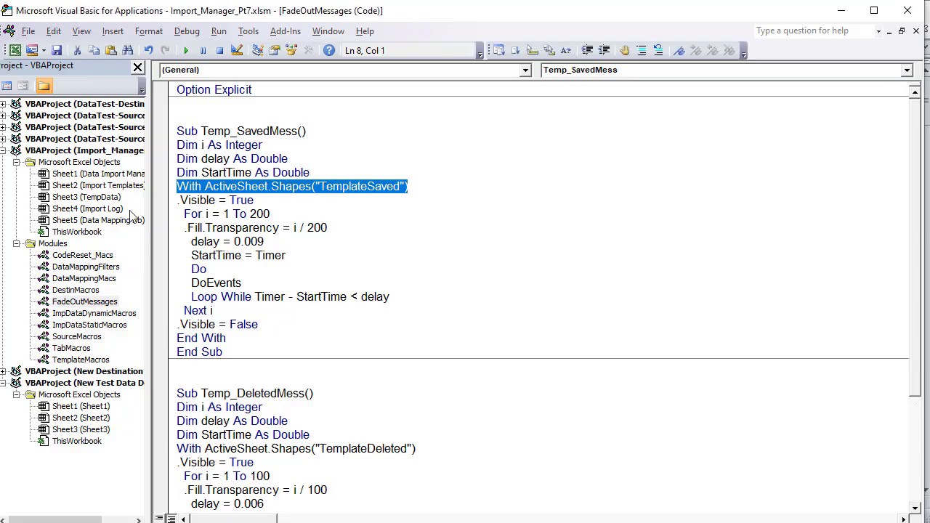
drag(275, 201, 174, 200)
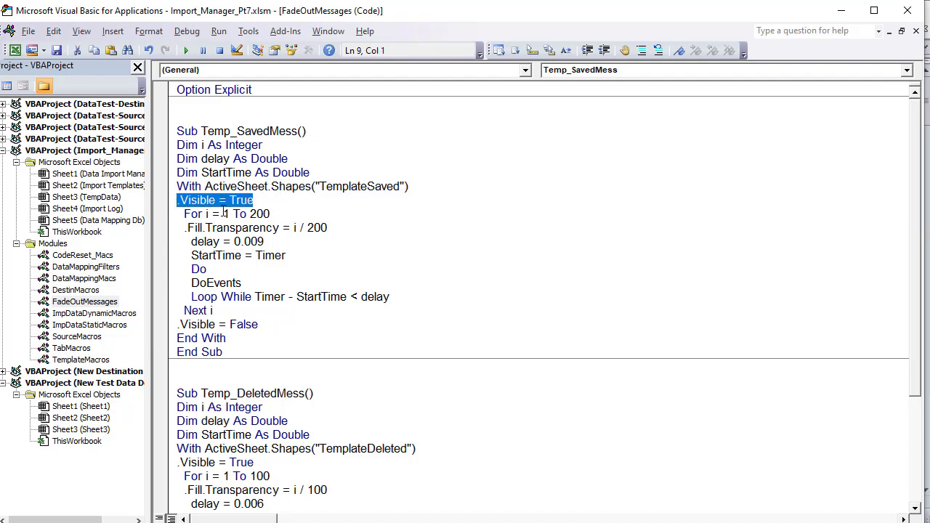
drag(291, 213, 181, 214)
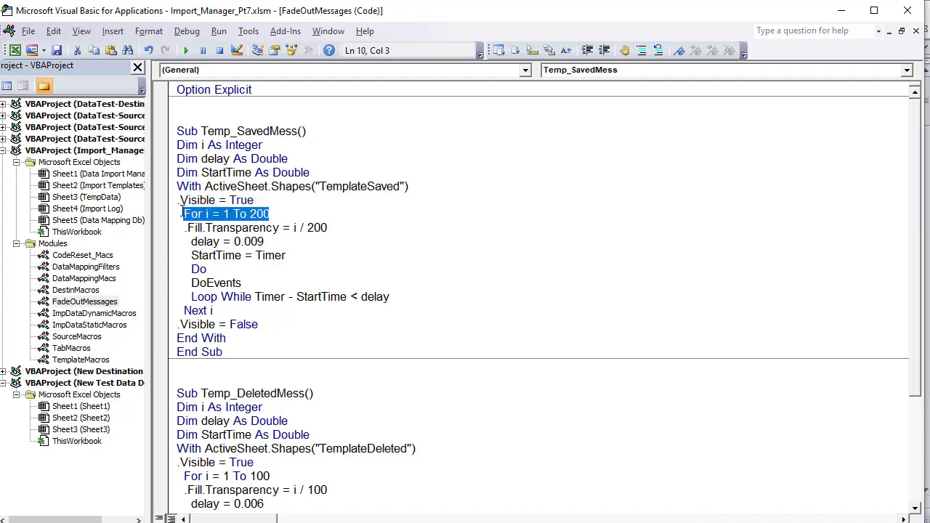
click(253, 215)
drag(259, 215, 252, 216)
text(1)
drag(320, 228, 312, 226)
drag(313, 228, 308, 227)
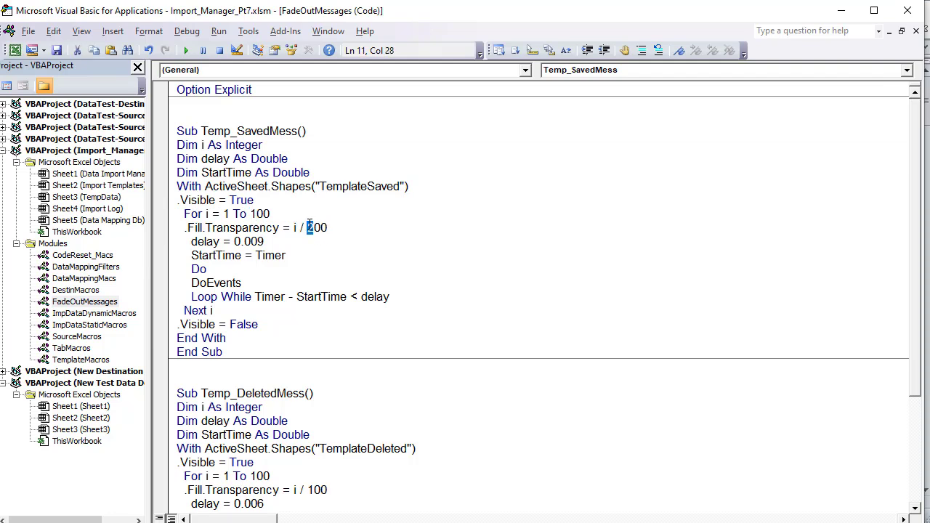
text(1)
- In Excel, separate the green check mark picture from the Template Saved message and name the remaining rounded rectangle TemplateSaved
drag(402, 186, 321, 187)
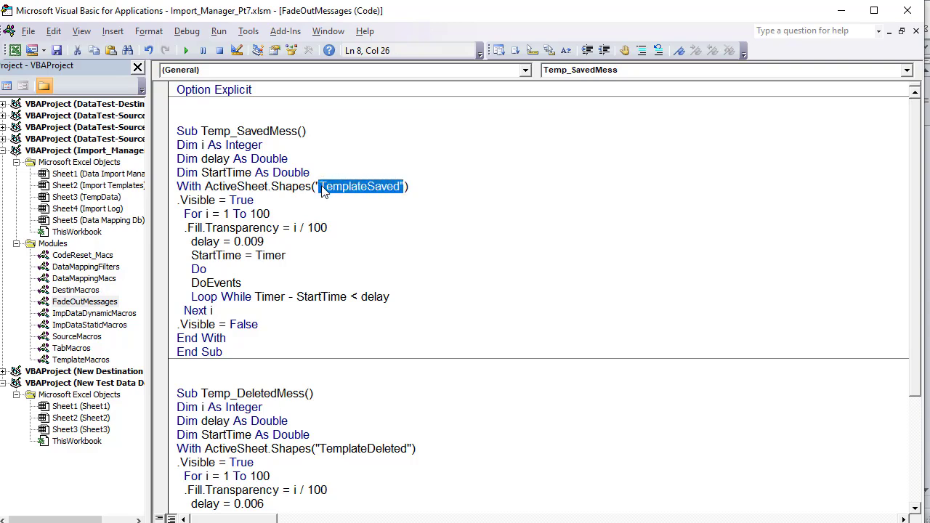
key(Down)
key(Down)
key(alt+Tab)
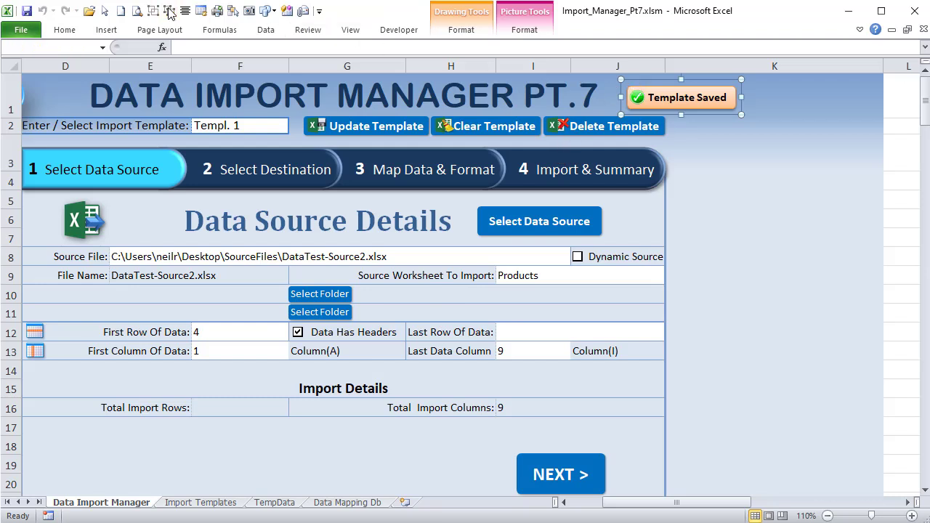
drag(638, 96, 748, 108)
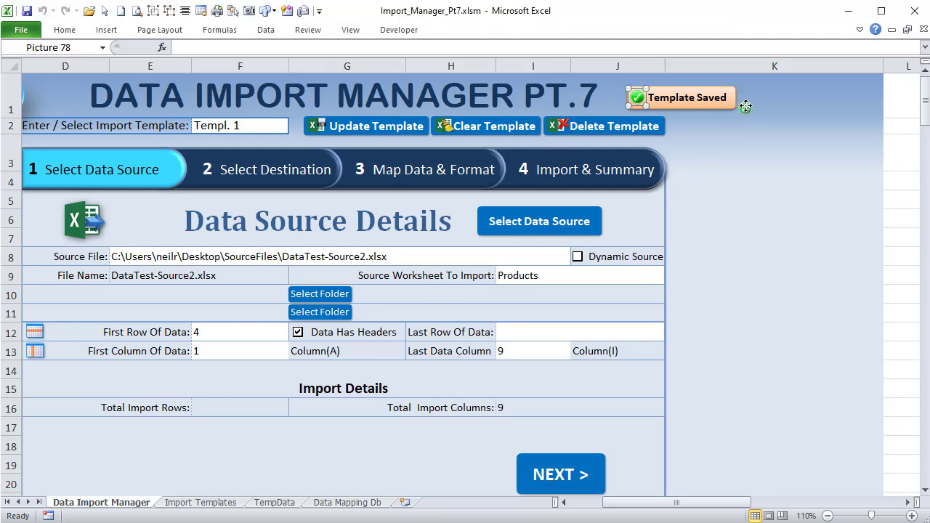
click(667, 84)
click(81, 46)
text(TemplateSaved")
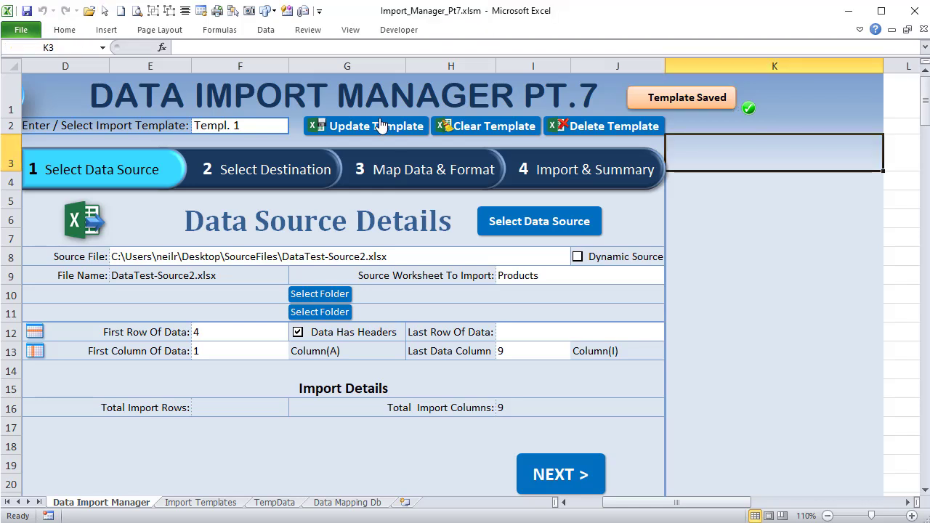
- Update the Templ. 1 template repeatedly to test how the ungrouped Template Saved message fades
click(382, 129)
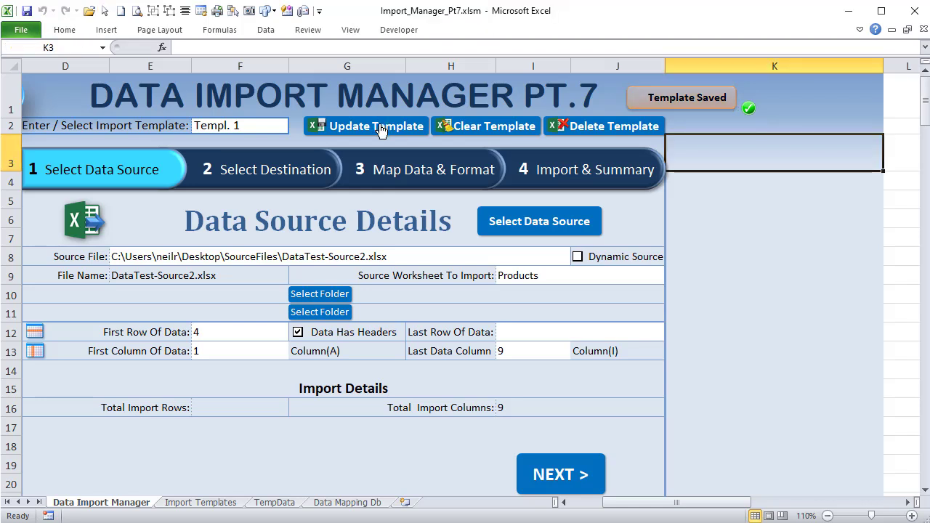
click(385, 132)
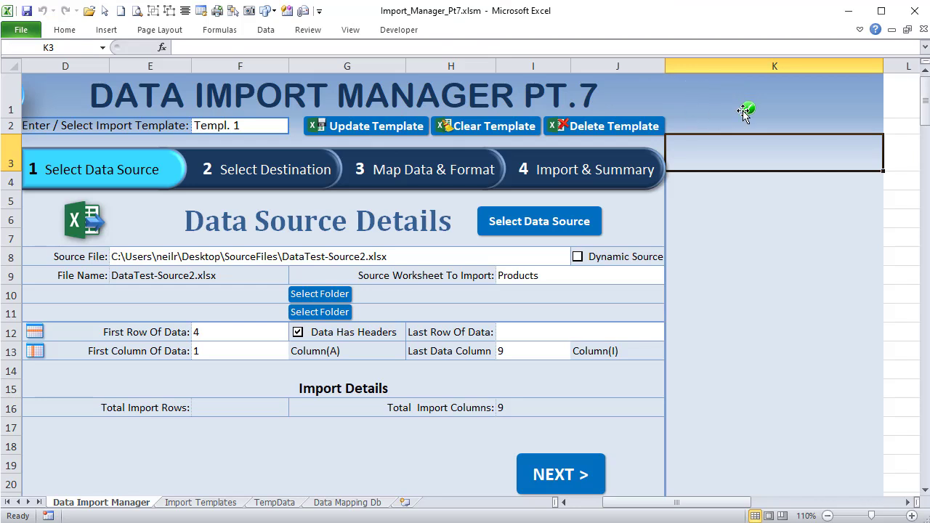
click(370, 127)
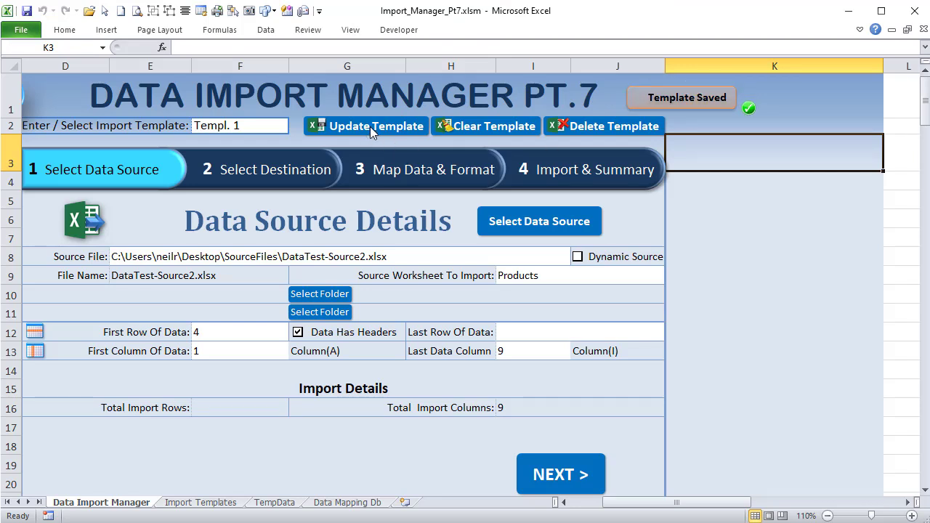
- Remove the leftover green check mark picture and update the Templ. 1 template to retest the message fade
click(749, 106)
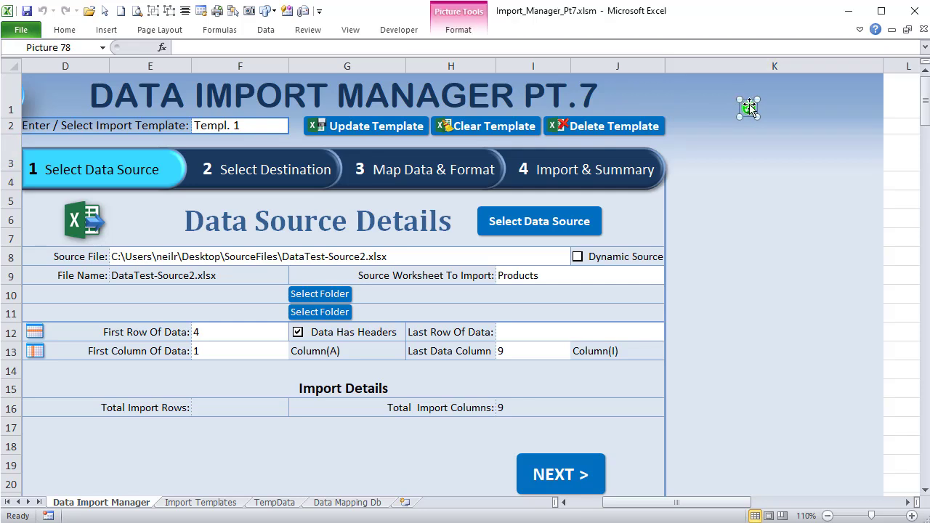
key(Escape)
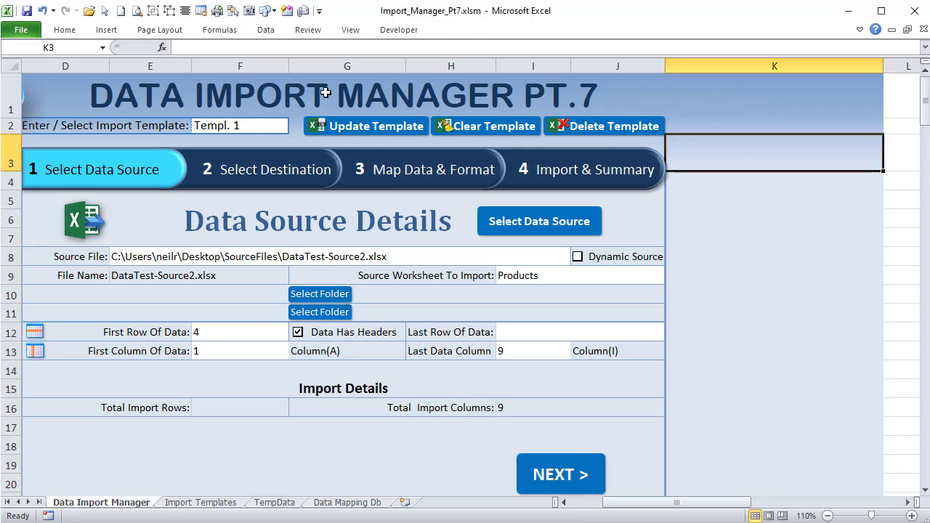
click(373, 125)
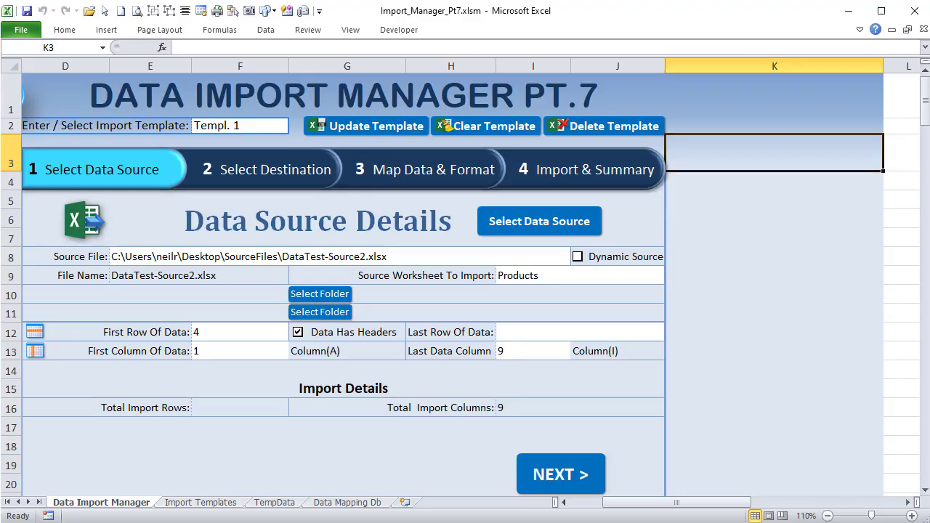
- Return to the VBA editor, maximize the code window and reopen the FadeOutMessages module
key(alt+F11)
click(442, 347)
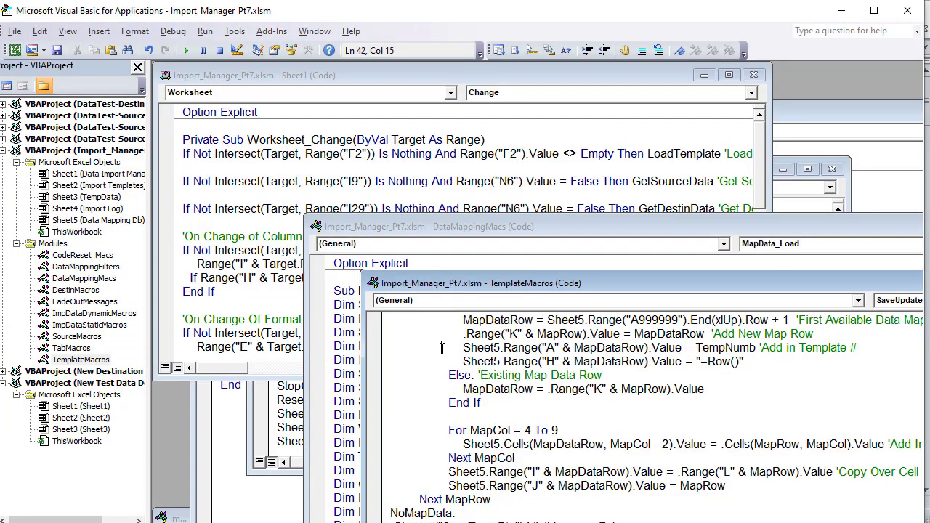
double_click(432, 283)
double_click(107, 302)
- Examine the Temp_SavedMess transparency line, delay value, timer loop and For loop range
drag(379, 227, 171, 226)
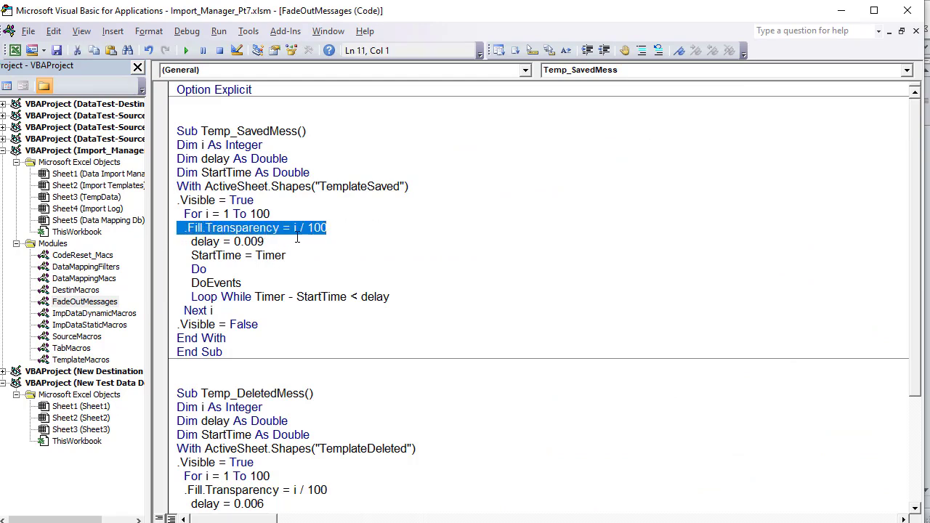
drag(297, 240, 176, 227)
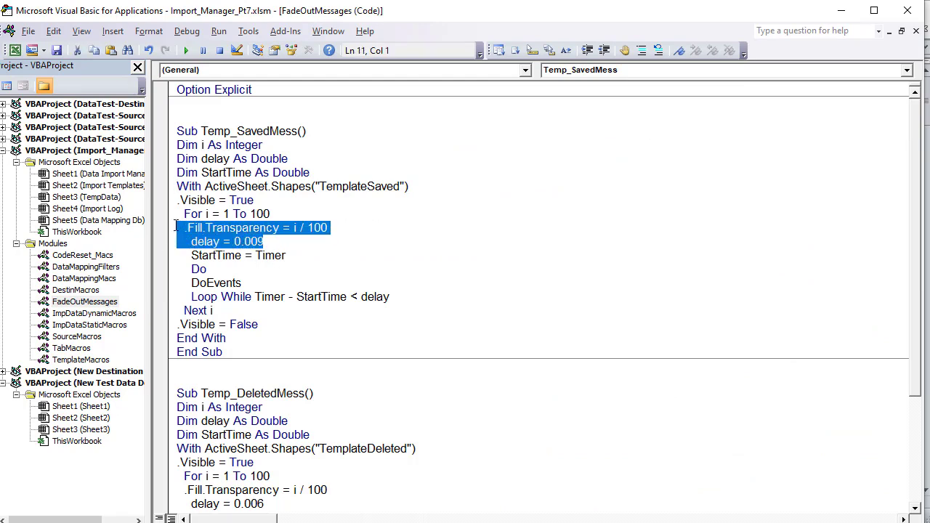
click(291, 247)
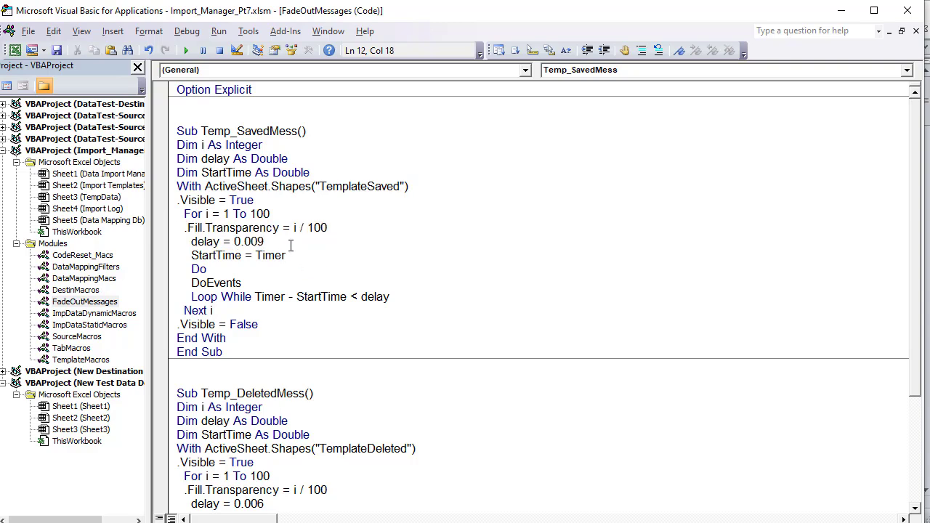
drag(294, 257, 190, 214)
drag(242, 283, 184, 214)
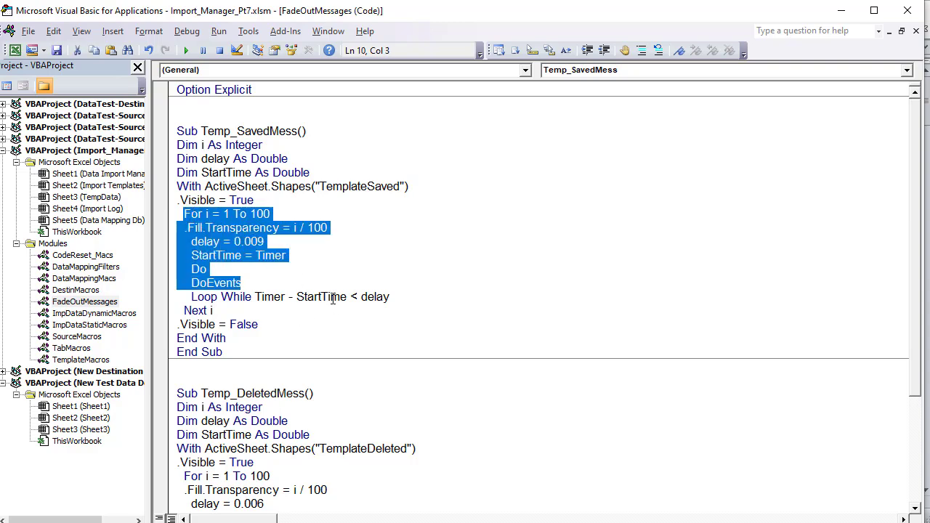
drag(390, 297, 187, 187)
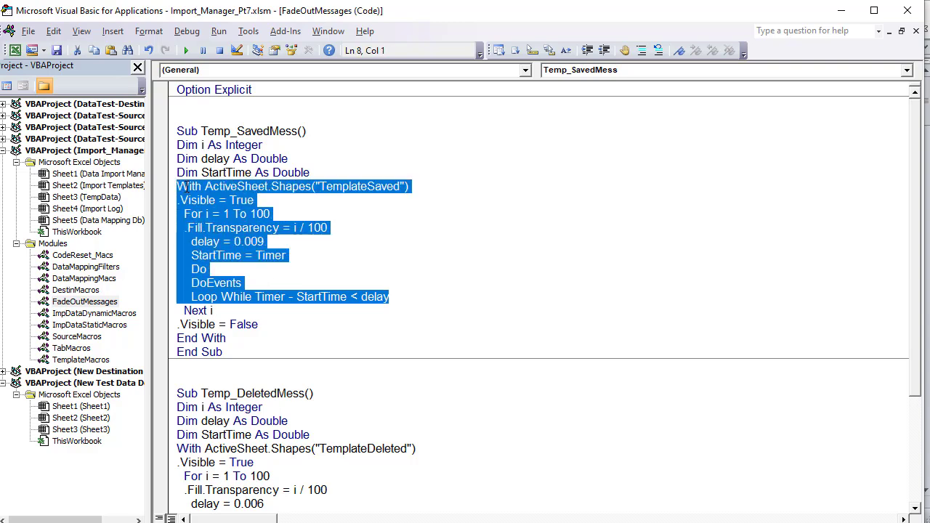
click(219, 203)
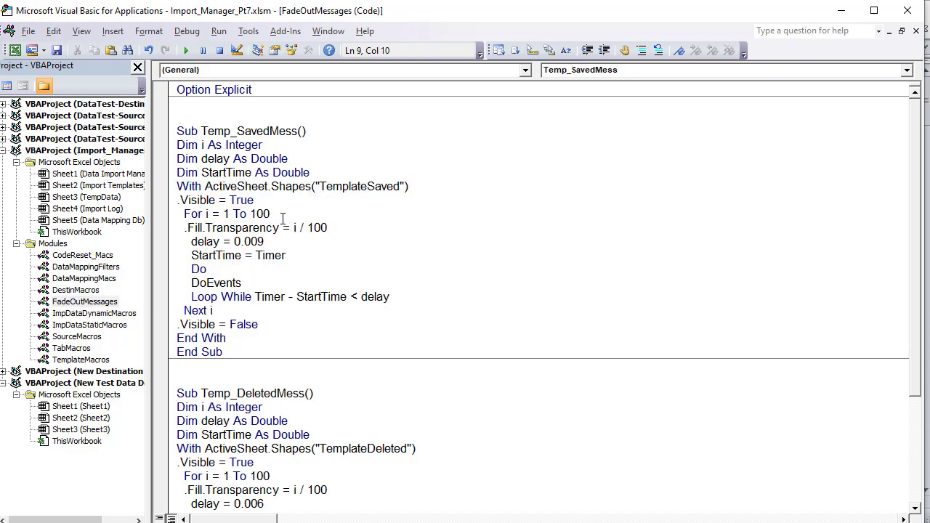
drag(276, 216, 233, 214)
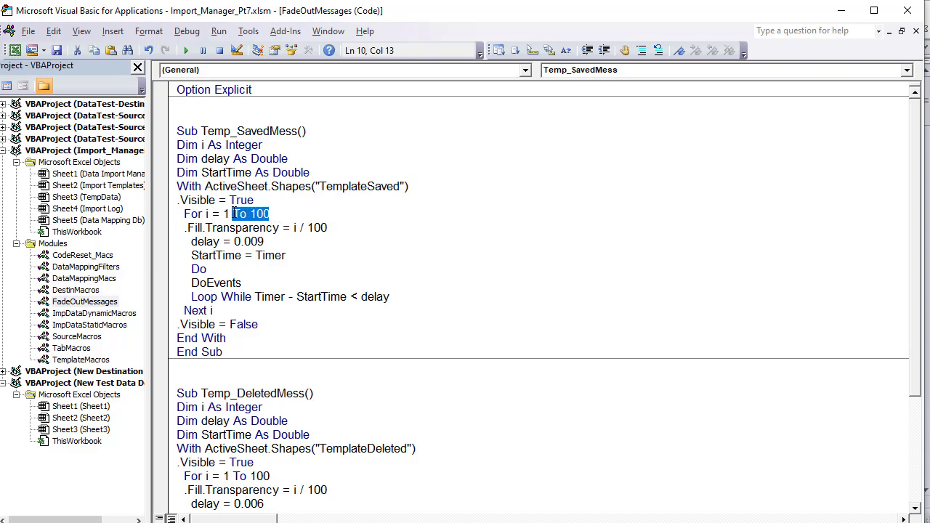
drag(265, 242, 233, 242)
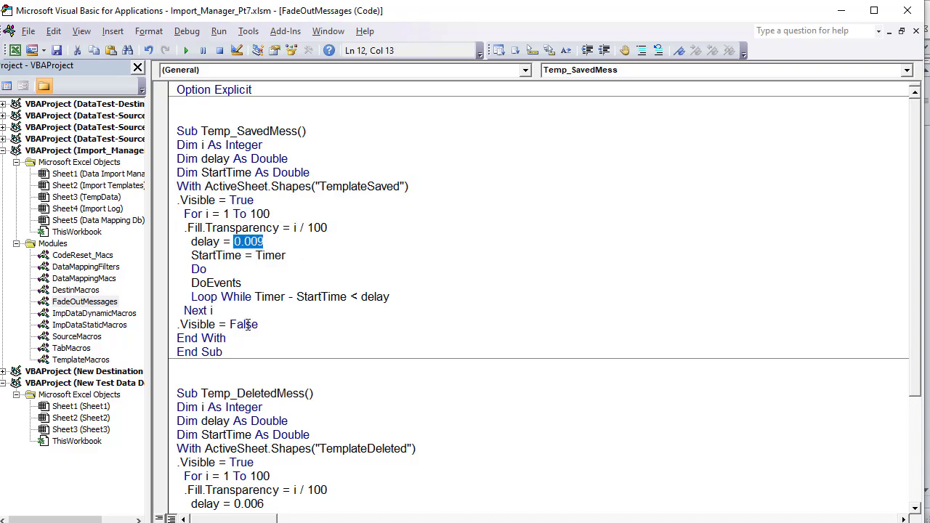
- Examine the closing Visible = False line and the body of Temp_SavedMess, and close the FadeOutMessages code window
drag(275, 324, 174, 324)
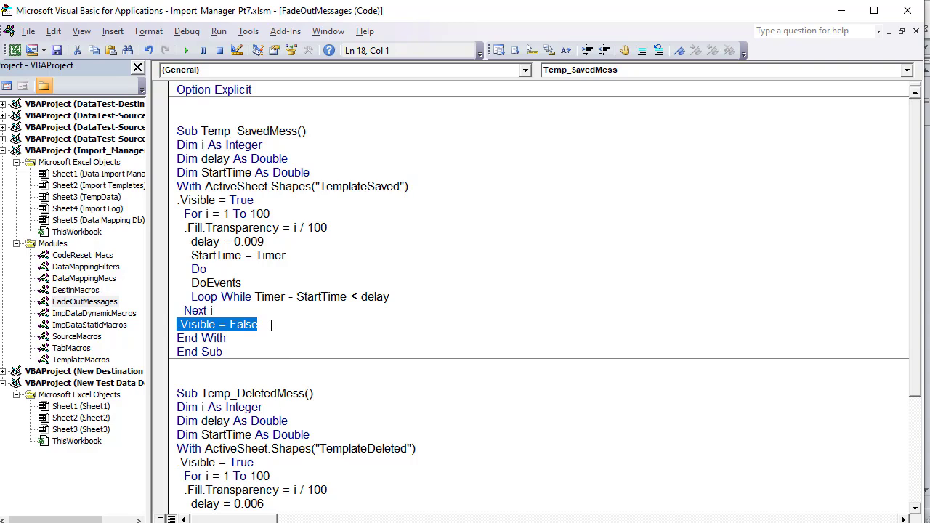
drag(271, 326, 178, 172)
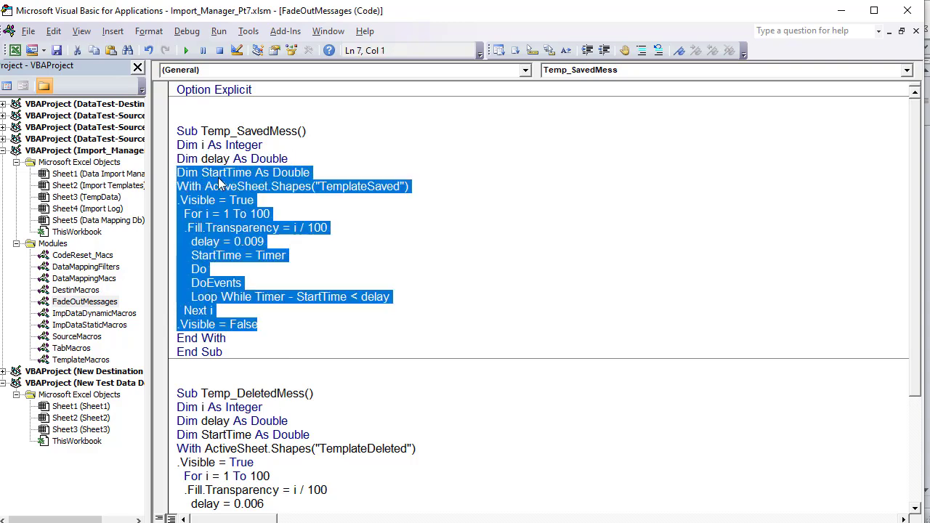
scroll(222, 185, down, 2)
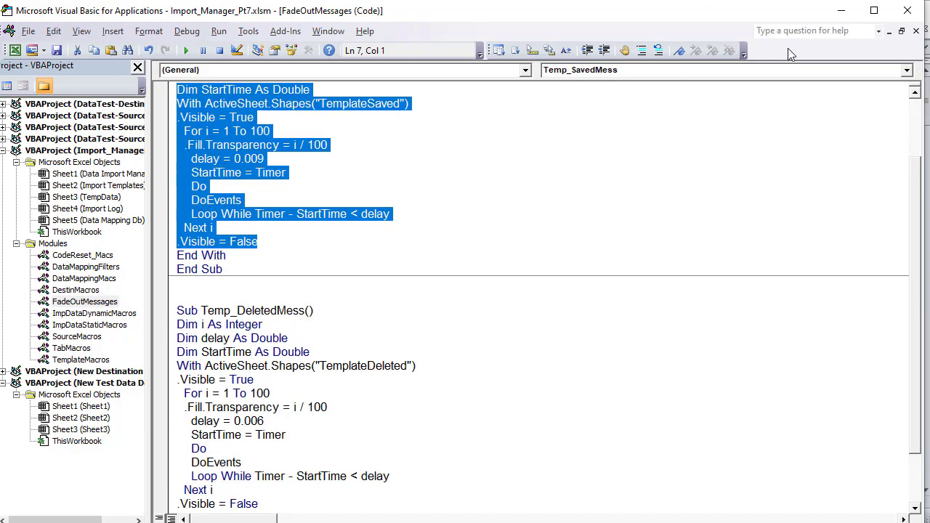
click(888, 31)
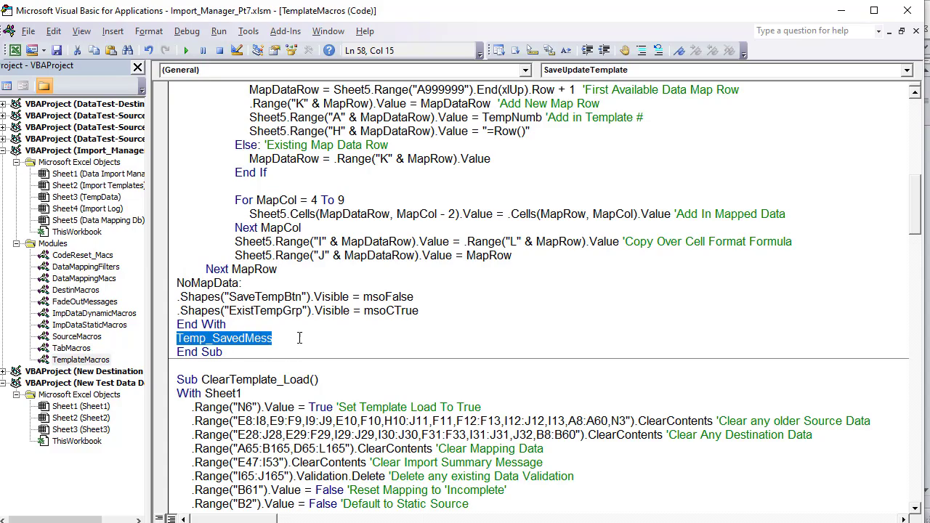
- Review the SaveUpdateTemplate macro in TemplateMacros, from its template name check to its closing Temp_SavedMess call
scroll(303, 321, up, 13)
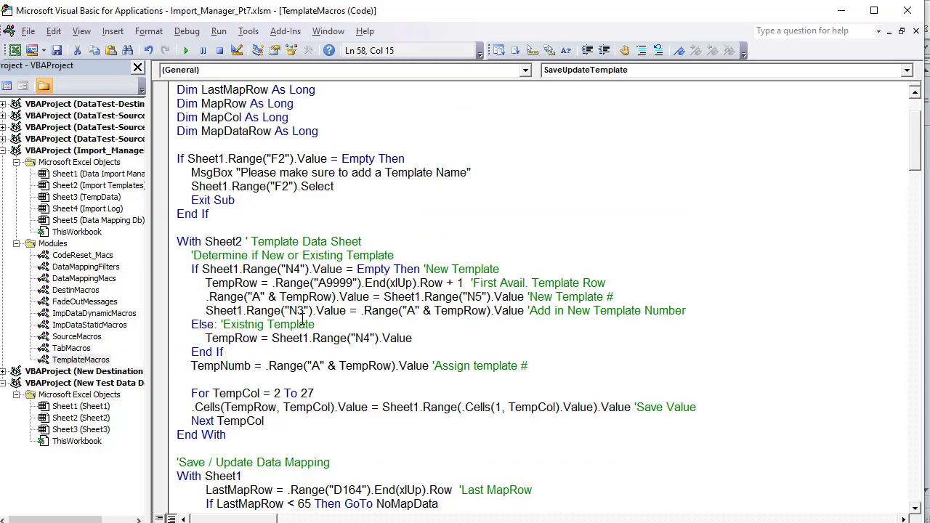
scroll(319, 122, down, 14)
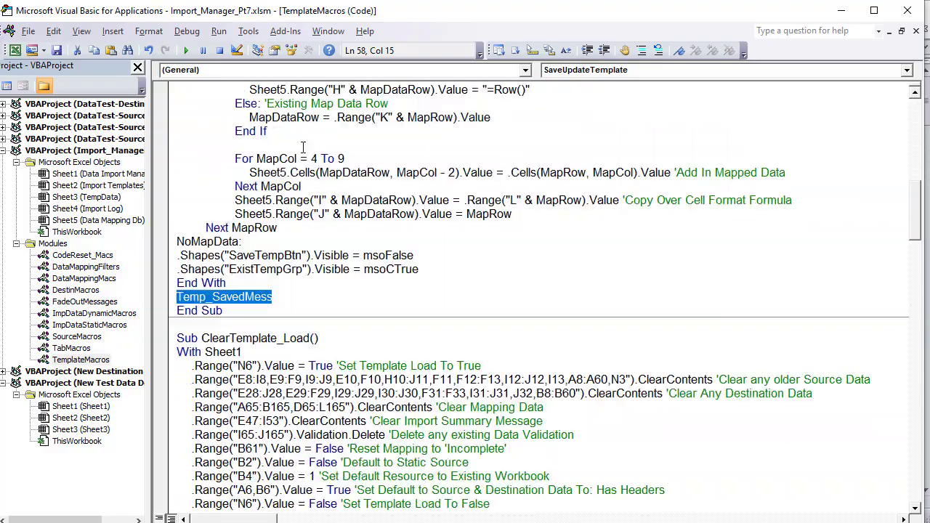
scroll(303, 147, down, 5)
scroll(303, 147, up, 17)
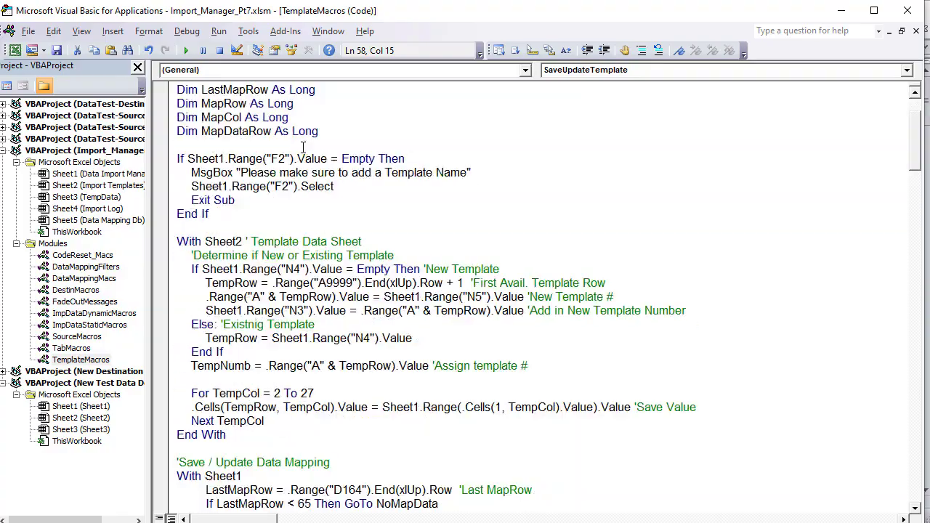
scroll(303, 147, up, 2)
scroll(358, 158, down, 14)
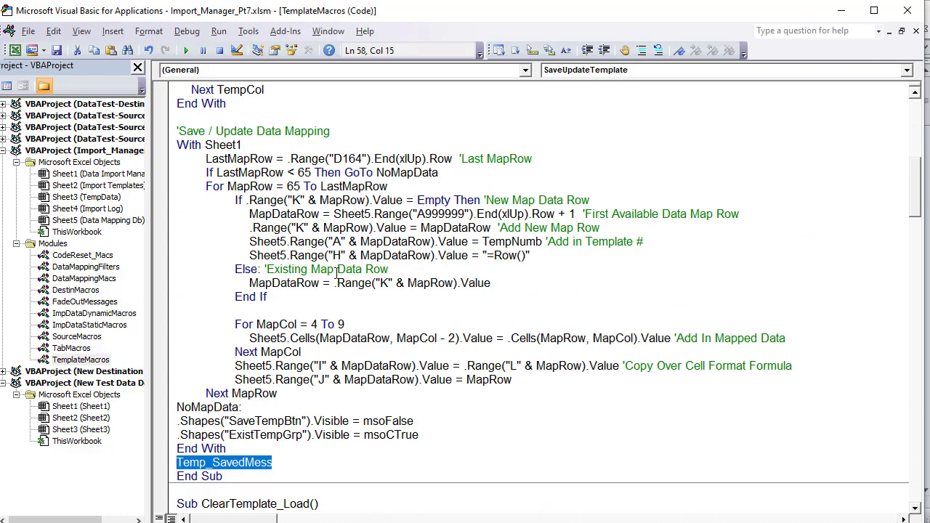
scroll(337, 293, down, 3)
- Examine the ClearTemplate_Load macro and compare it with the ClearTemplate macro below it
click(309, 297)
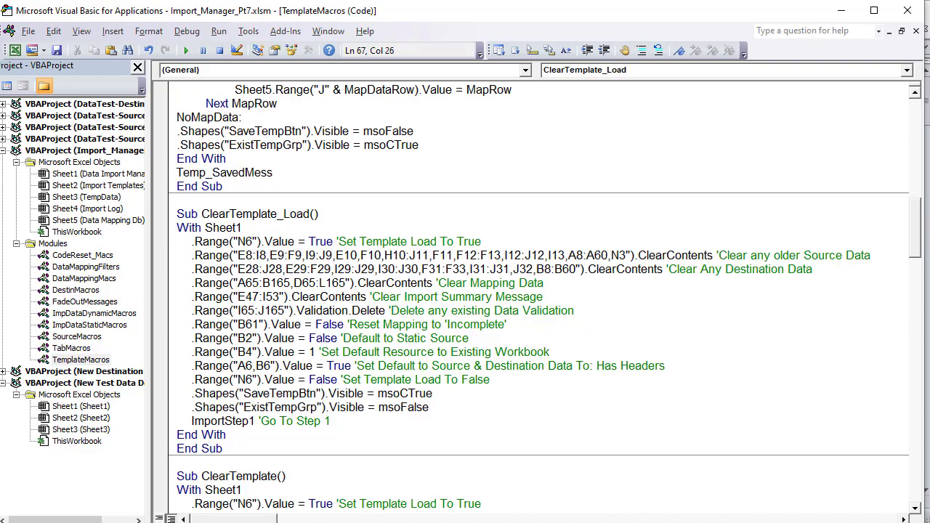
scroll(301, 366, down, 2)
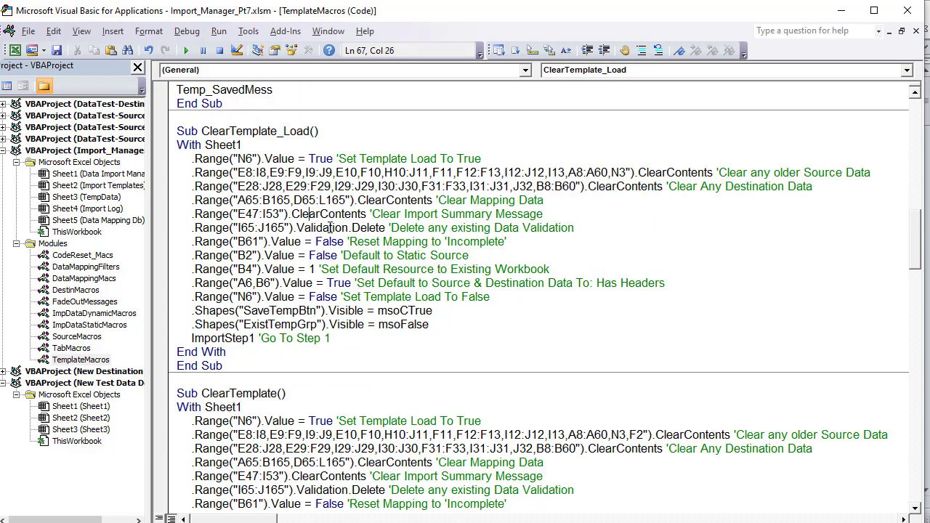
scroll(281, 332, down, 1)
drag(282, 355, 213, 355)
scroll(243, 260, up, 3)
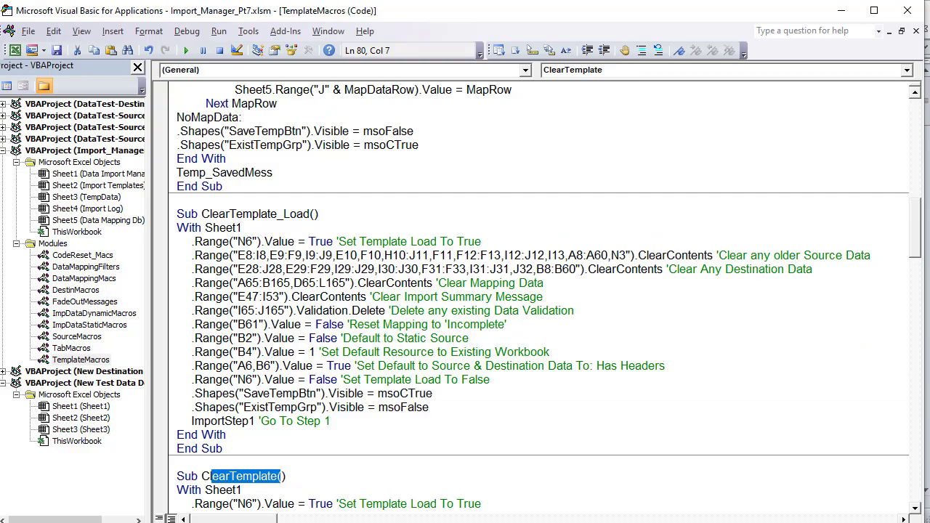
- Switch to the Excel workbook, clear the Templ. 1 template and go through the import steps back to Select Data Source
key(alt+Tab)
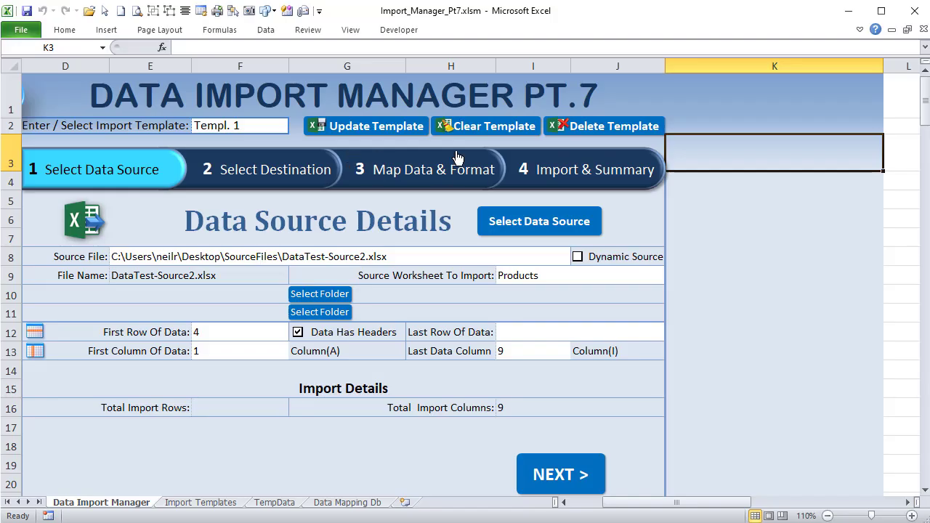
click(465, 124)
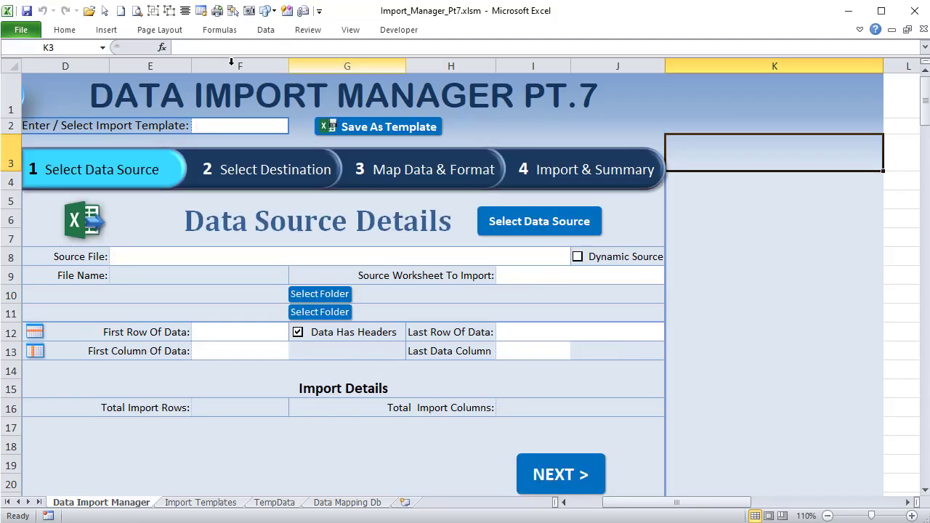
drag(643, 511, 632, 510)
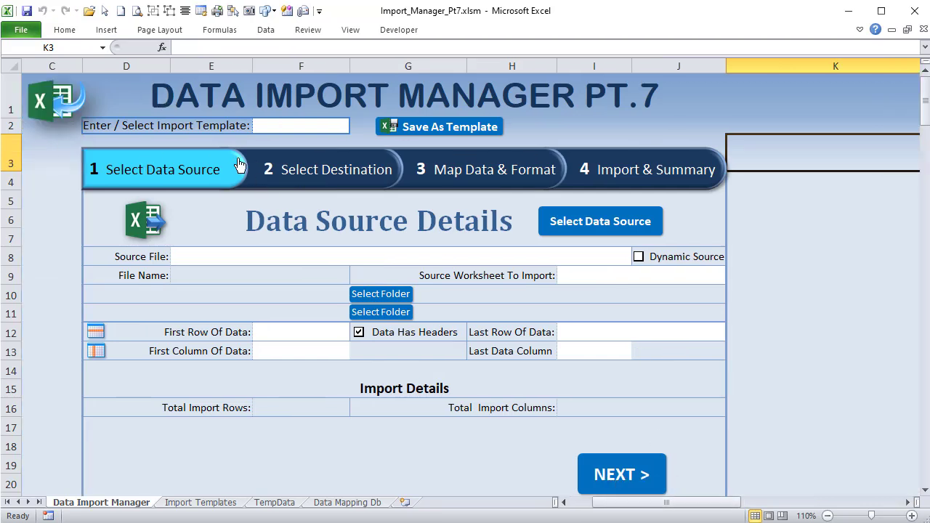
click(298, 174)
click(476, 174)
click(298, 125)
click(193, 169)
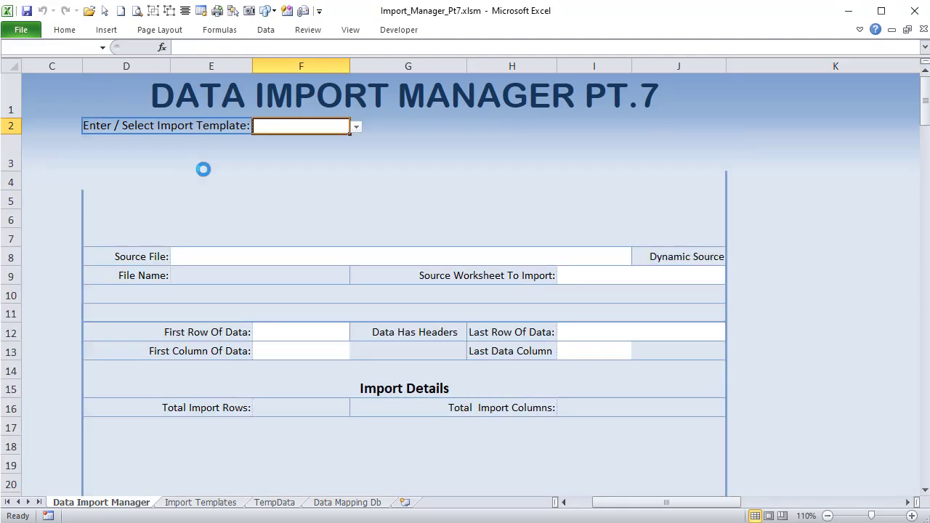
- Load the Templ. 1 import template into the cleared Data Import Manager form
click(354, 128)
click(348, 128)
click(355, 128)
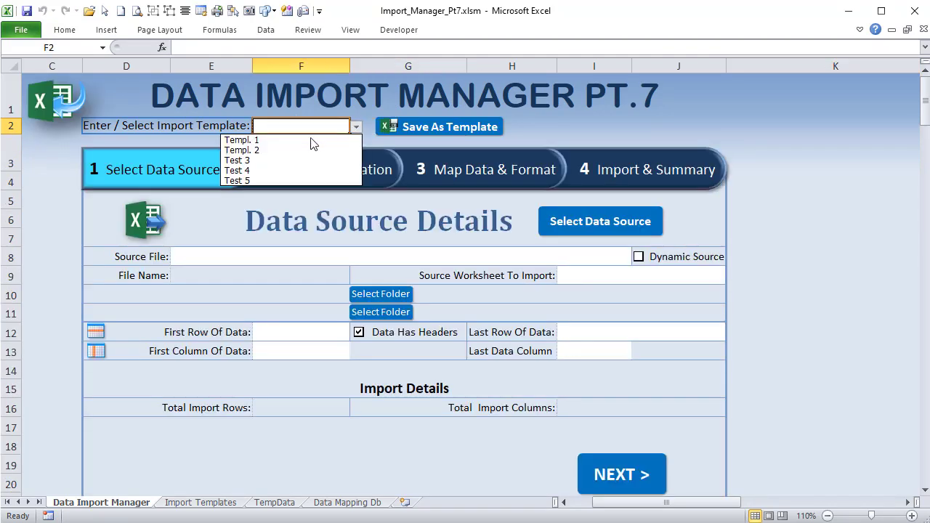
click(291, 140)
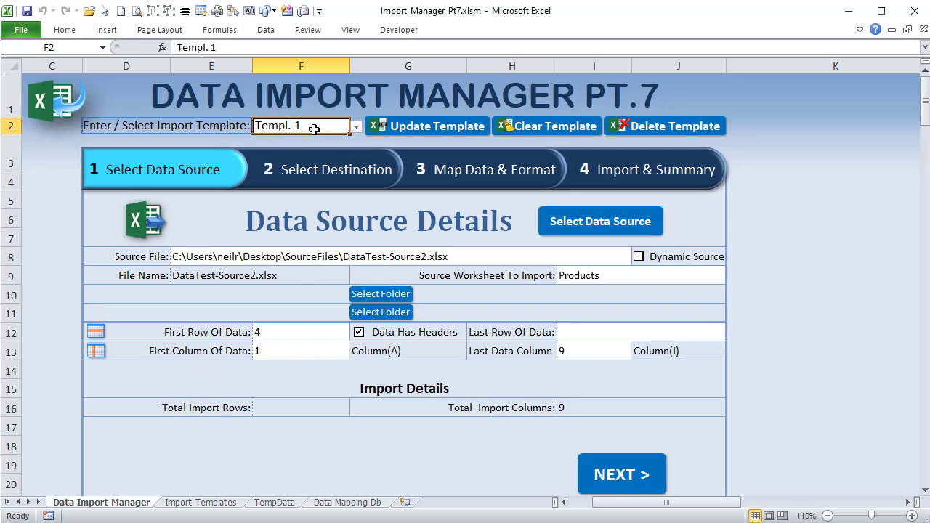
- Clear the loaded template, load Templ. 2 instead and select its template name cell F2
click(568, 126)
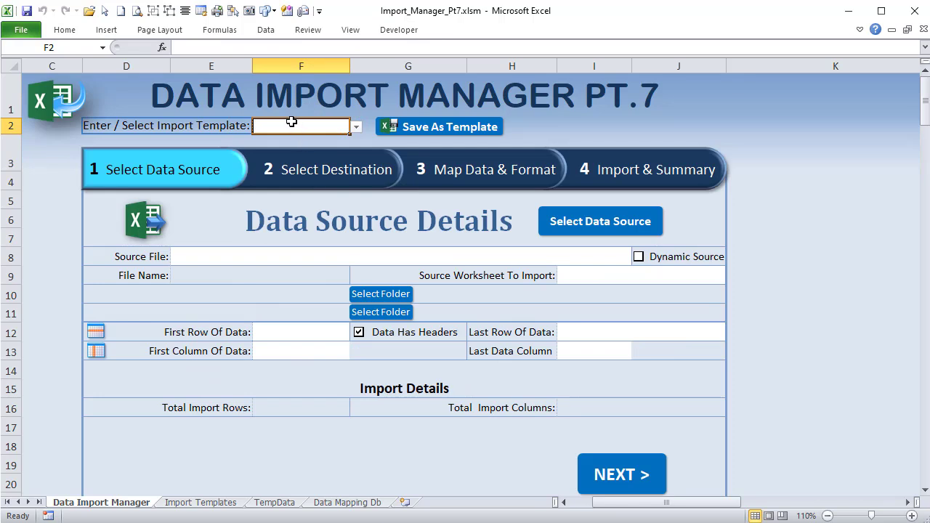
click(355, 130)
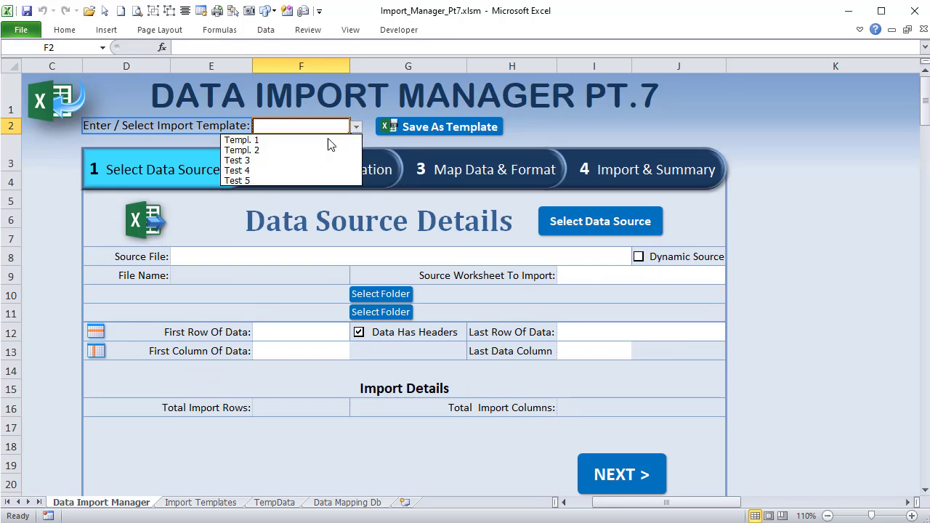
click(322, 149)
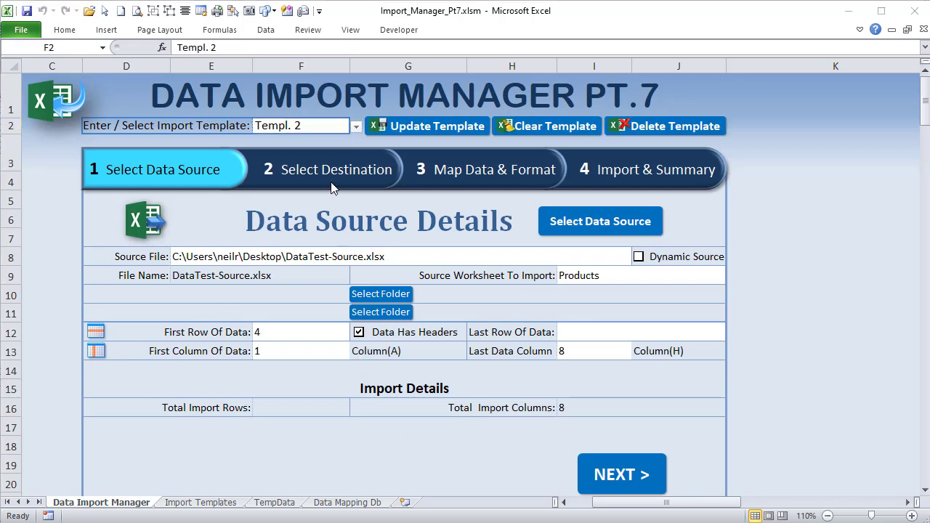
click(324, 126)
double_click(324, 126)
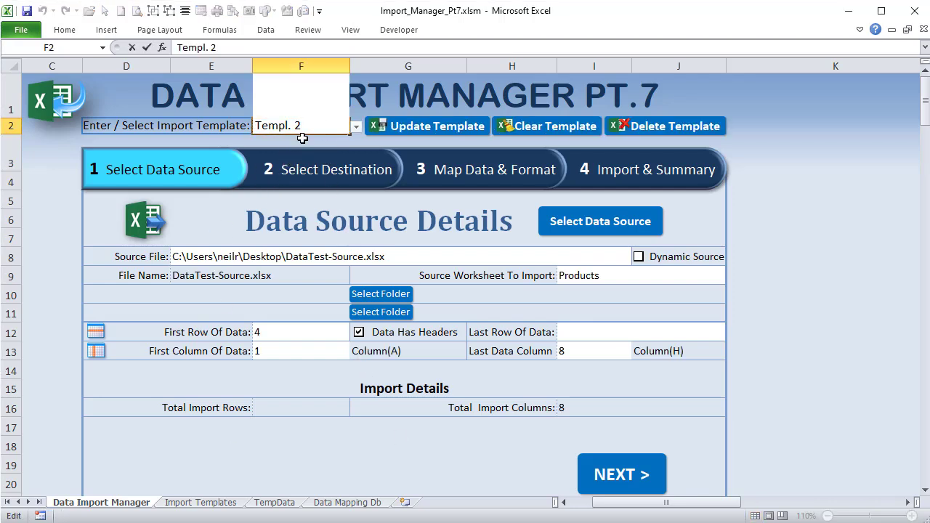
click(307, 273)
click(321, 128)
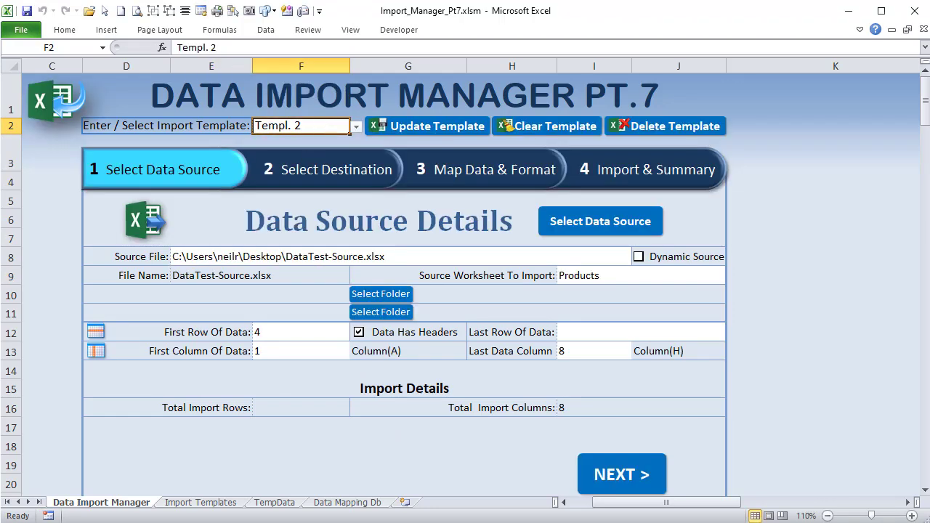
- Return to the VBA editor, open the code of Sheet1 (Data Import Manager) and widen the project pane
key(alt+F11)
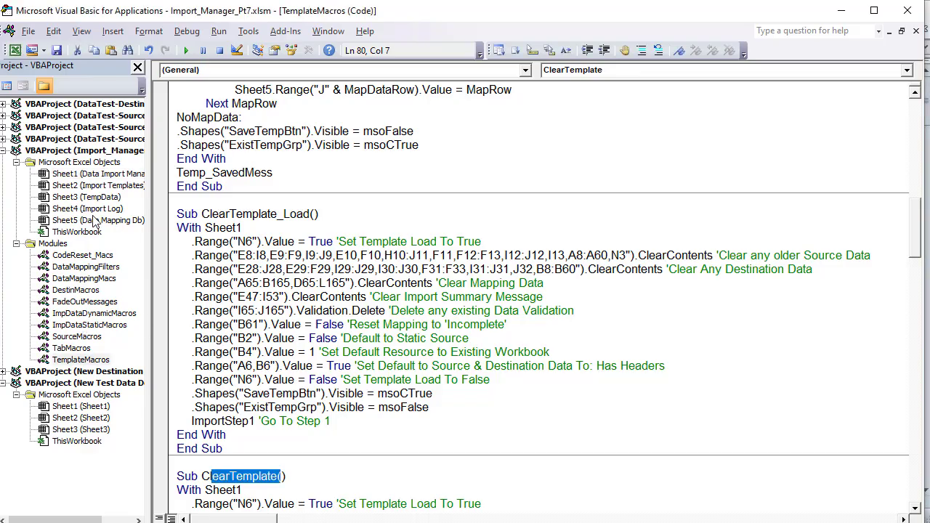
click(79, 256)
double_click(80, 174)
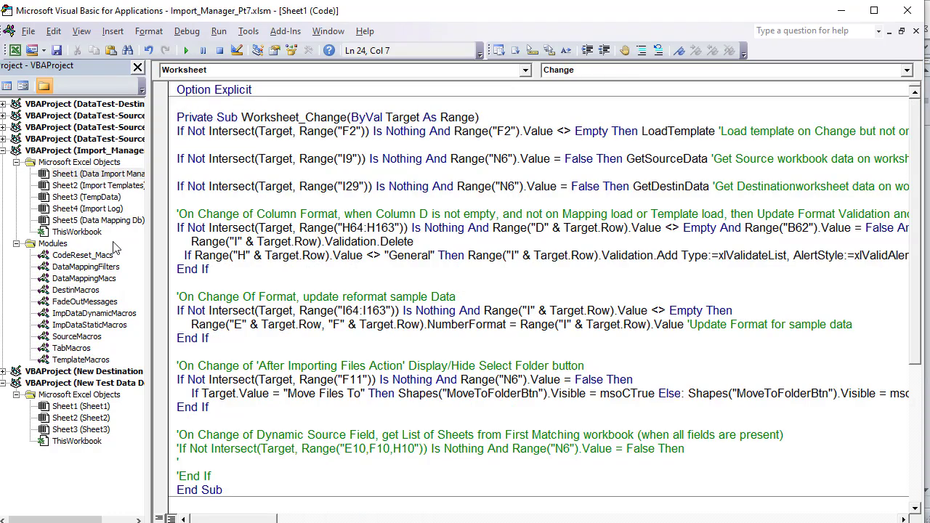
drag(150, 186, 177, 189)
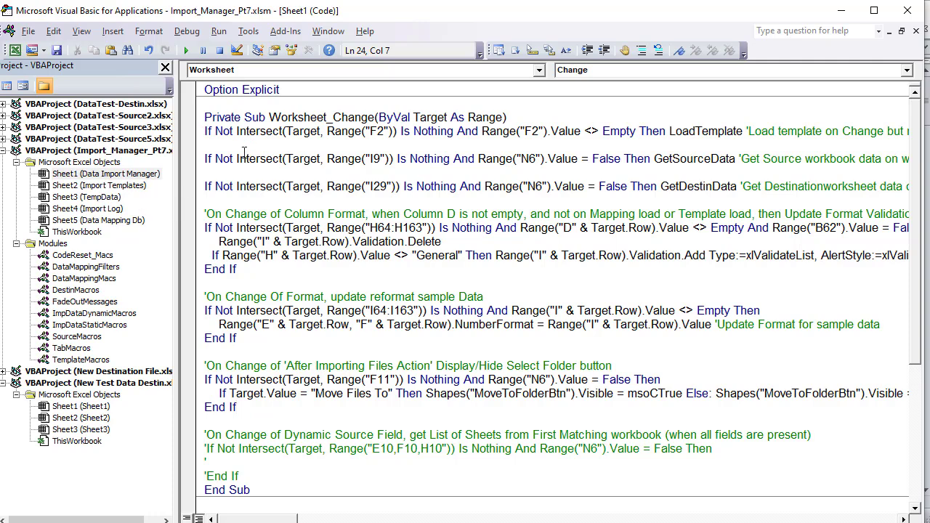
- Examine the Worksheet_Change line that tests F2 for a non-empty change and calls LoadTemplate
drag(196, 118, 196, 132)
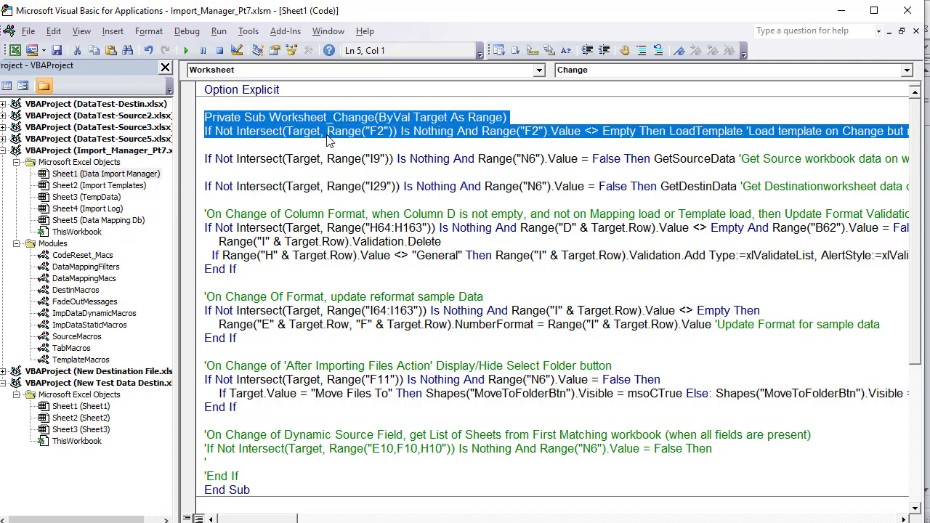
click(401, 131)
drag(453, 133, 192, 136)
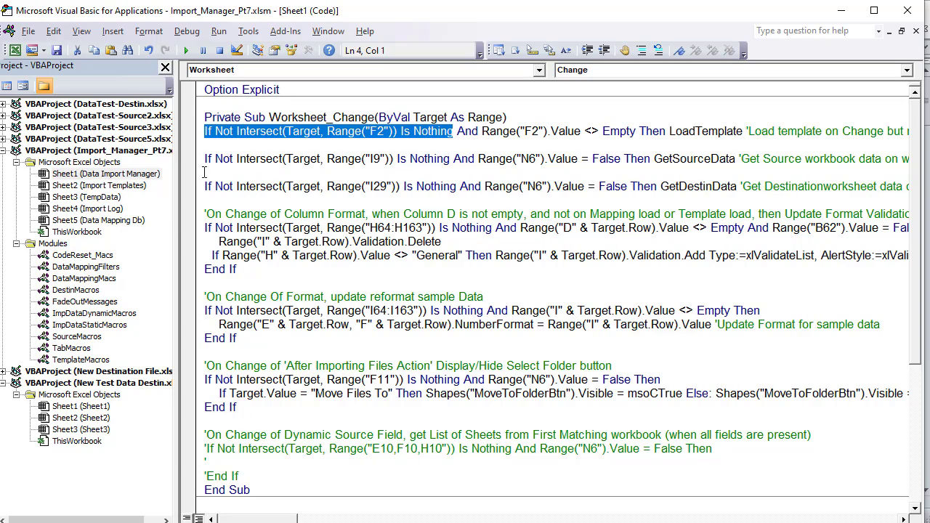
drag(636, 133, 485, 136)
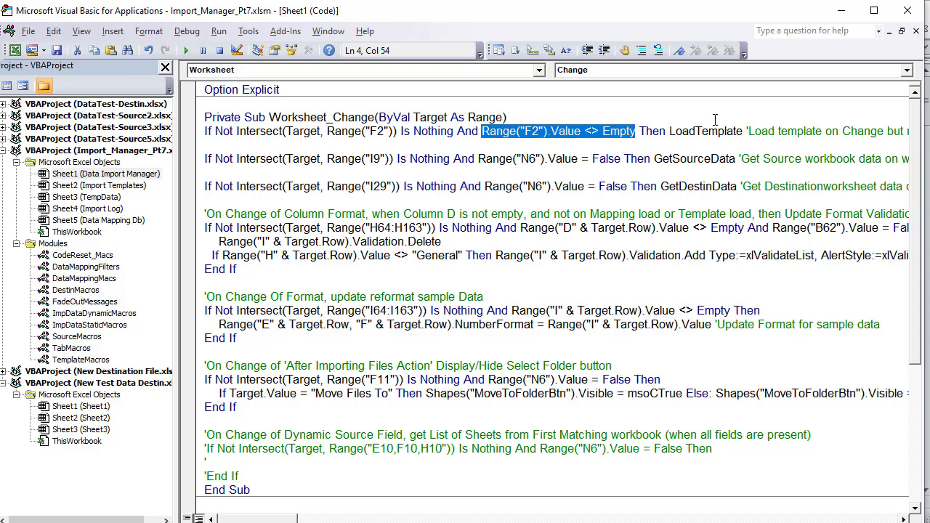
drag(745, 130, 673, 131)
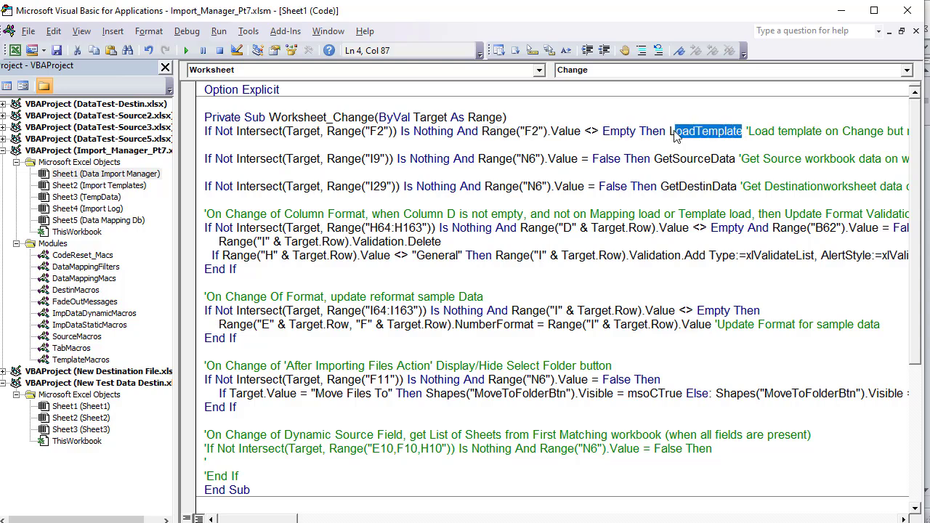
click(730, 134)
drag(743, 130, 669, 130)
- Check which macro is assigned to the Clear Template button in the Excel workbook, and return to the VBA editor
key(alt+Tab)
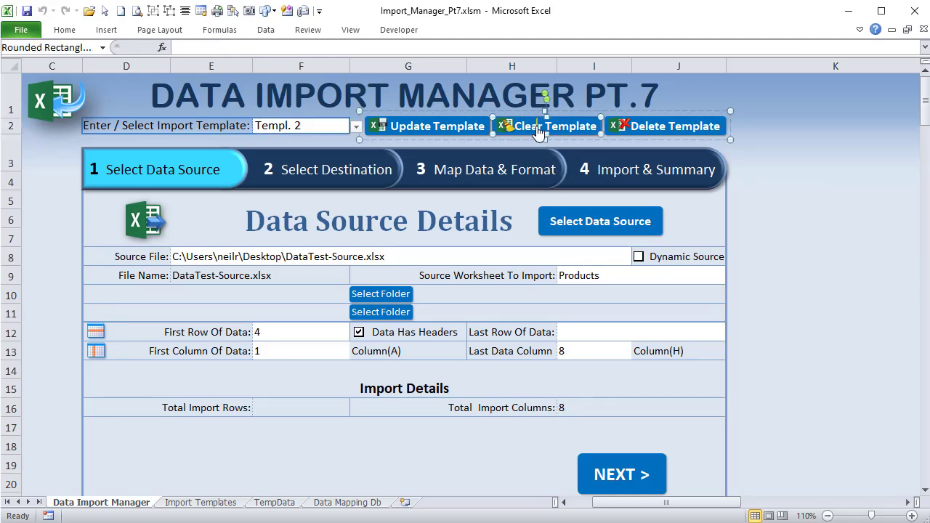
right_click(539, 125)
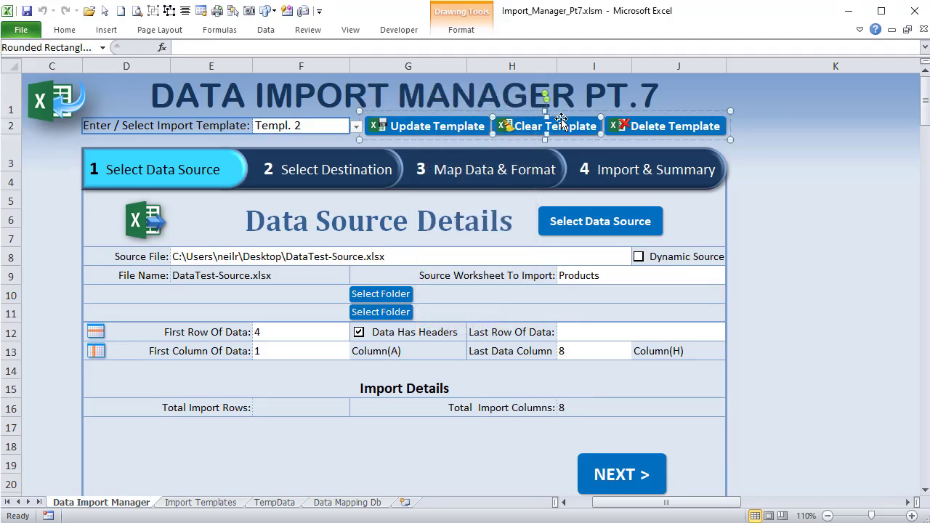
right_click(561, 120)
click(501, 302)
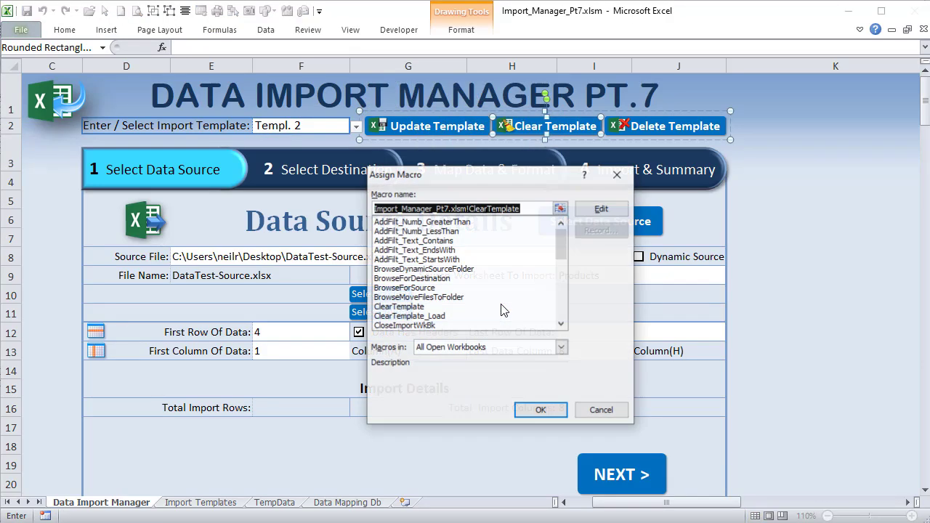
click(487, 209)
drag(536, 208, 470, 208)
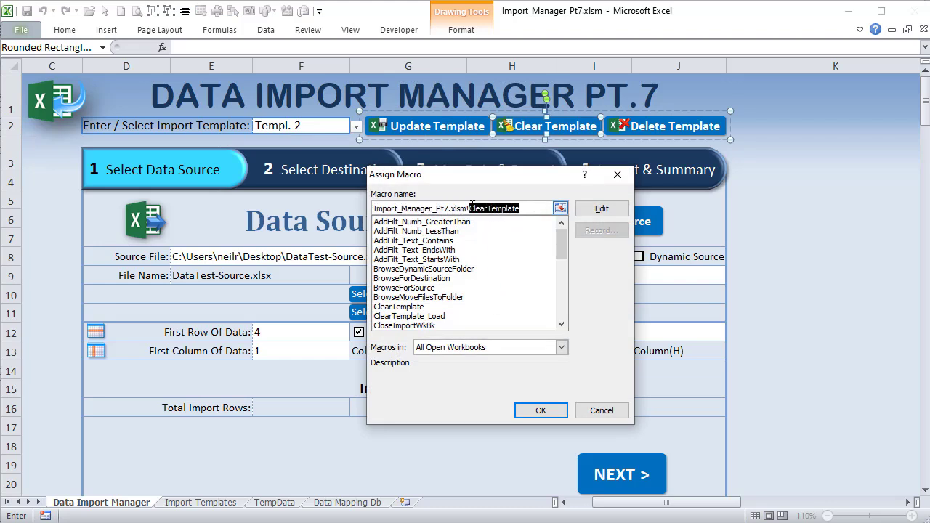
click(590, 410)
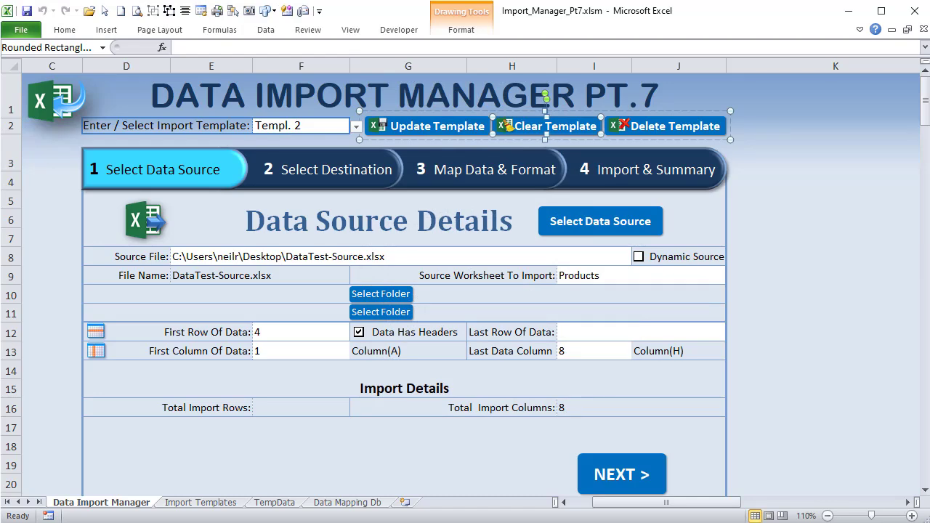
key(alt+F11)
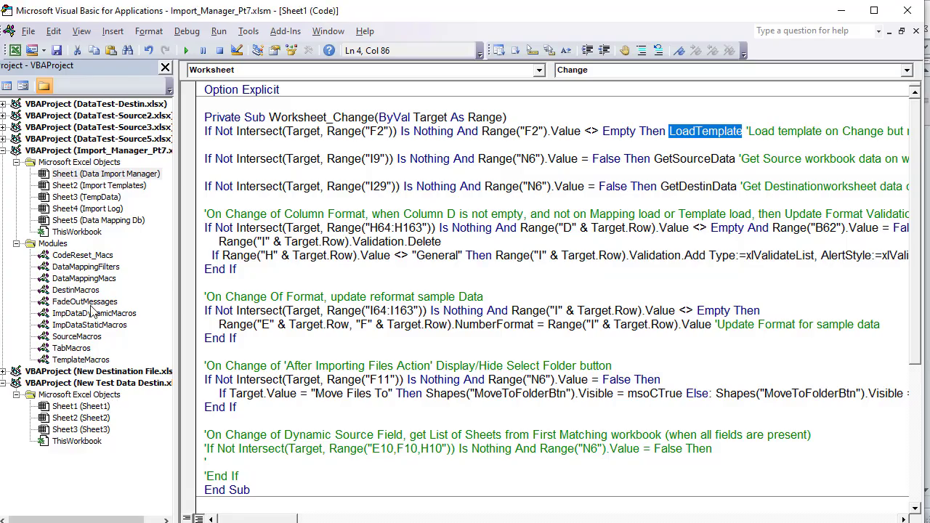
- Open the TemplateMacros module and examine the ClearTemplate lines that clear F2 with the source data and set N6 to True
double_click(82, 359)
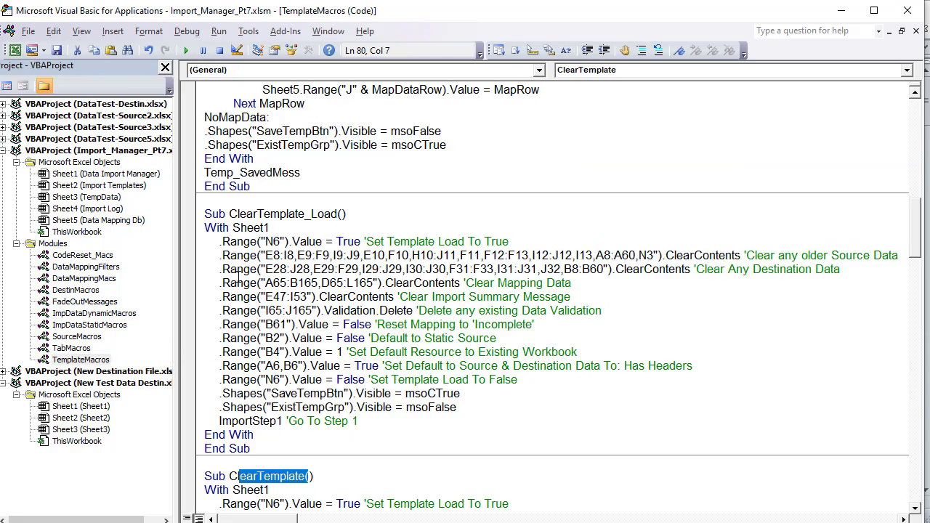
scroll(244, 292, down, 5)
click(259, 310)
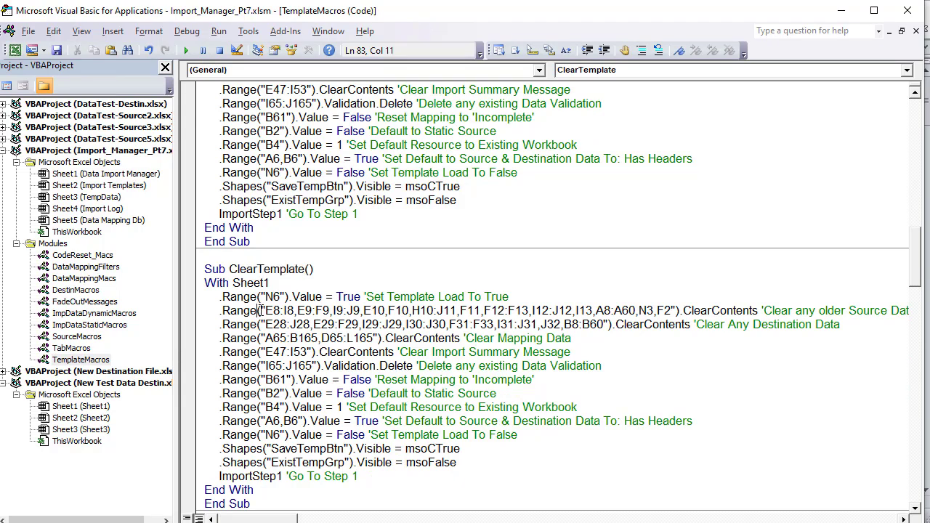
drag(674, 310, 657, 311)
click(680, 299)
drag(218, 301, 549, 300)
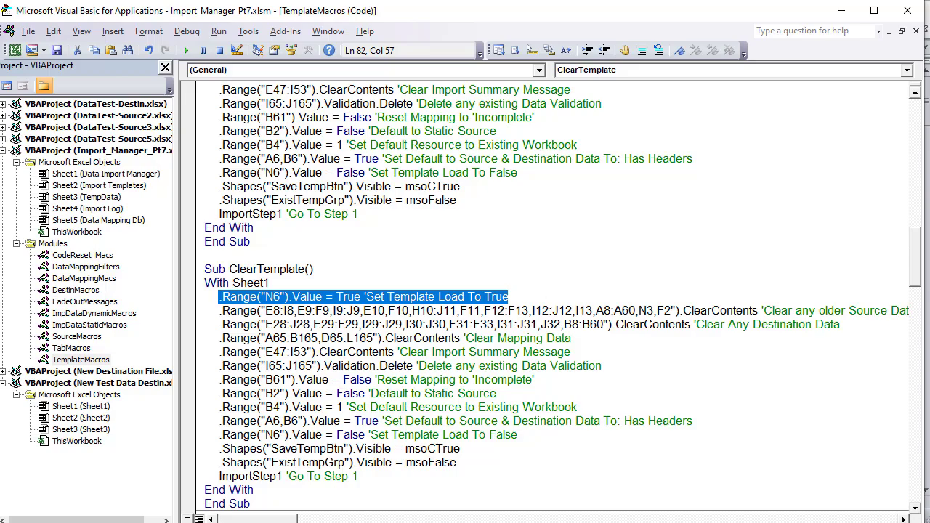
- Switch to the Excel workbook and check the Template Load cell N6 in the Import Template Details table
key(alt+Tab)
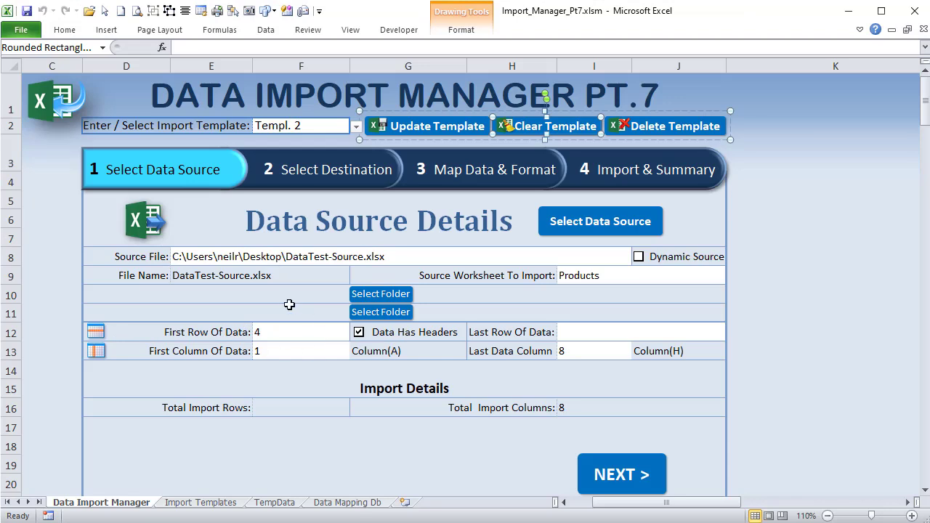
click(314, 259)
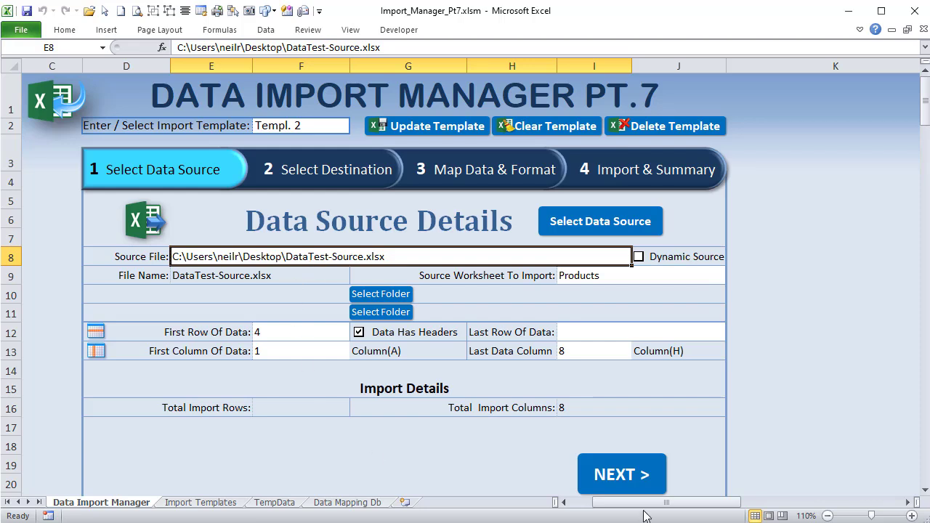
drag(647, 503, 711, 515)
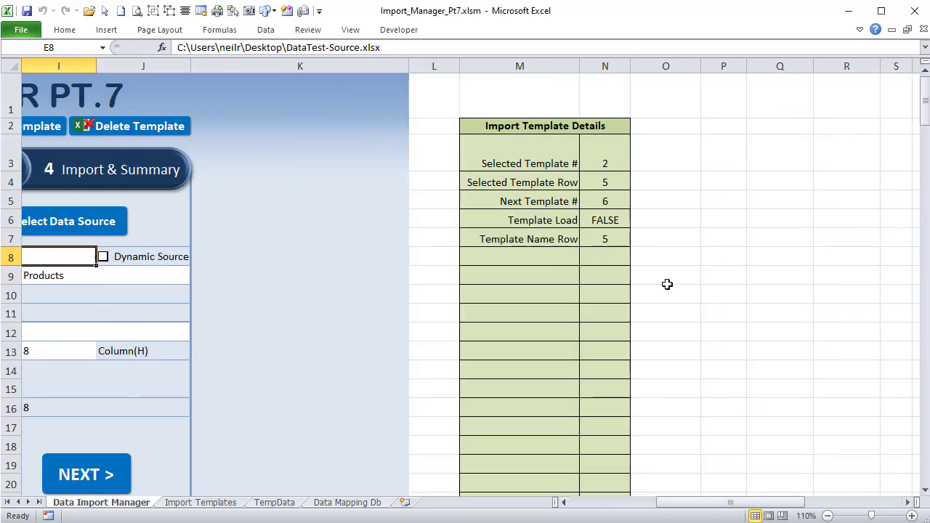
click(601, 227)
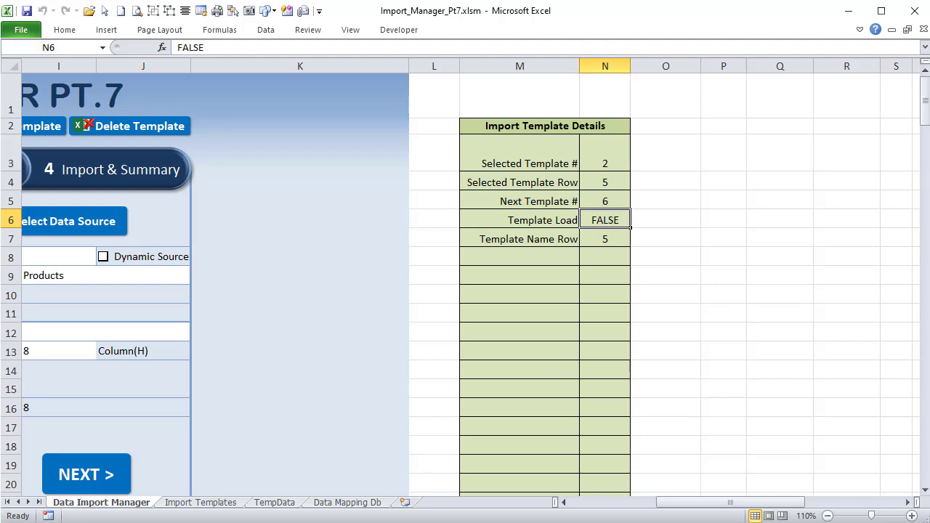
- Return to the VBA editor, open Sheet1's code and remove the N6 = False condition from the F11 test in Worksheet_Change
key(alt+F11)
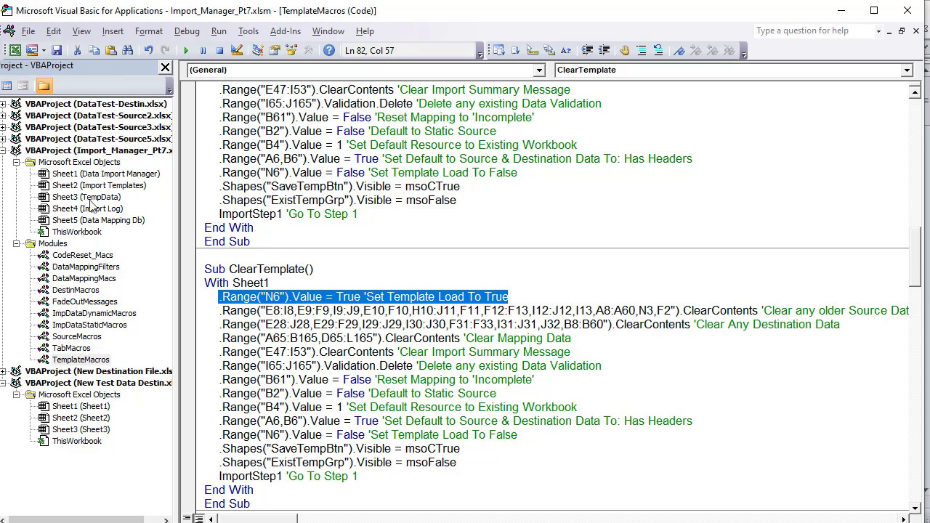
double_click(91, 177)
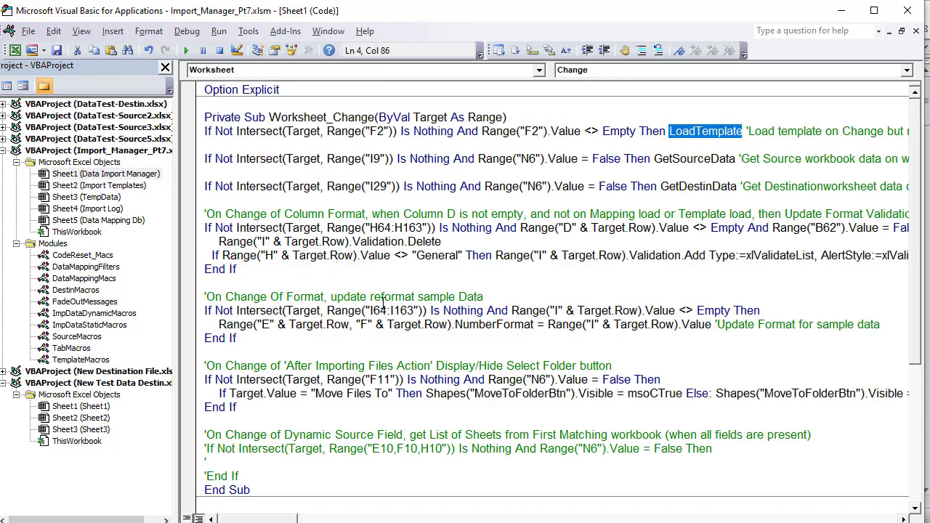
click(420, 306)
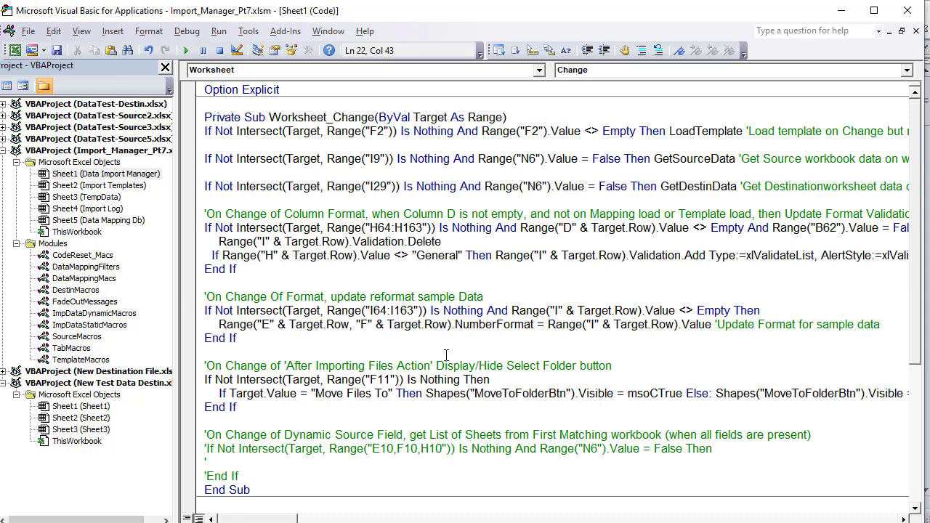
- Insert the missing space between "Destination" and "worksheet" in the comment of the I29 line in Worksheet_Change
drag(416, 186, 385, 186)
drag(774, 186, 923, 187)
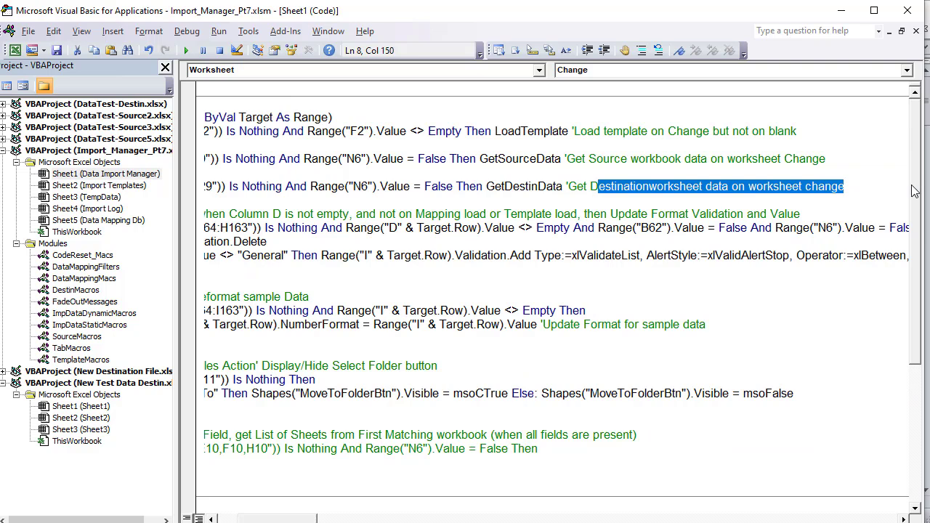
drag(855, 186, 589, 187)
click(656, 187)
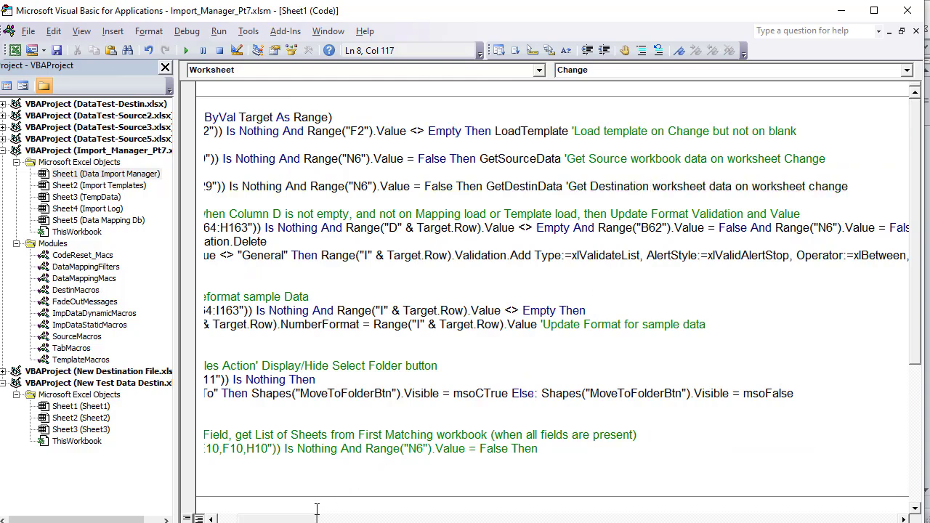
drag(297, 519, 276, 519)
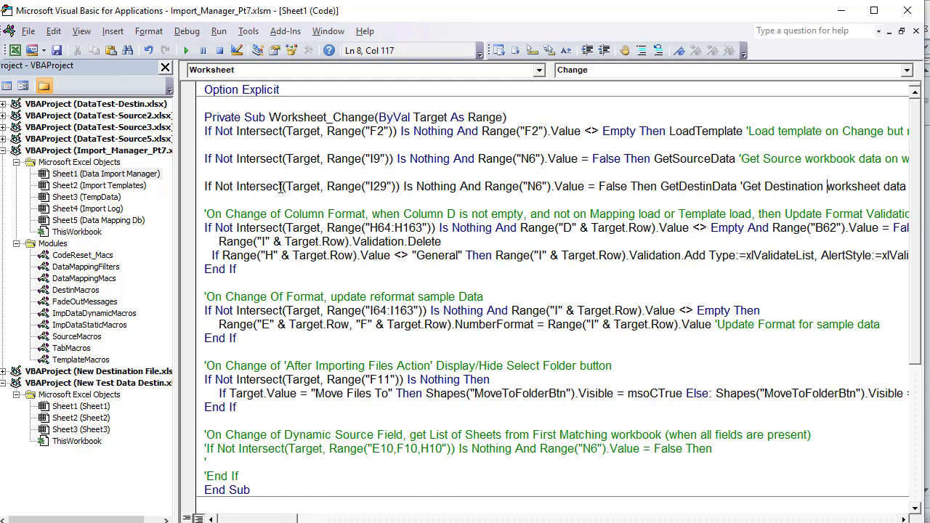
- Examine the I29 test in Worksheet_Change and the matching Destination Worksheet cell in the Excel workbook's Select Destination step
drag(476, 186, 224, 191)
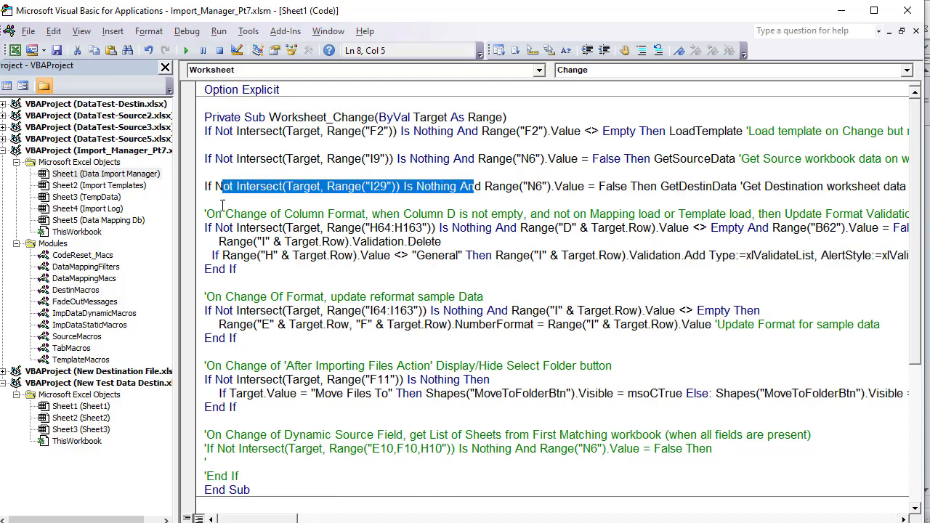
key(alt+Tab)
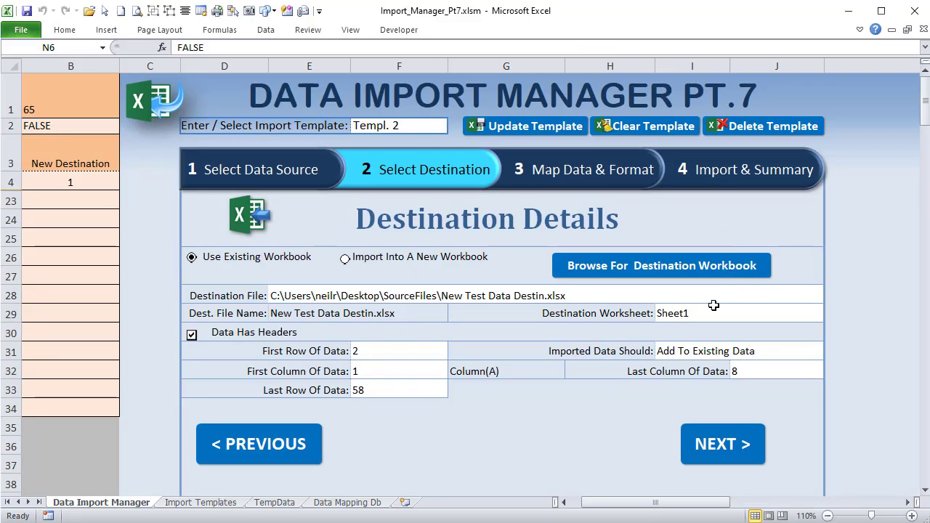
click(708, 314)
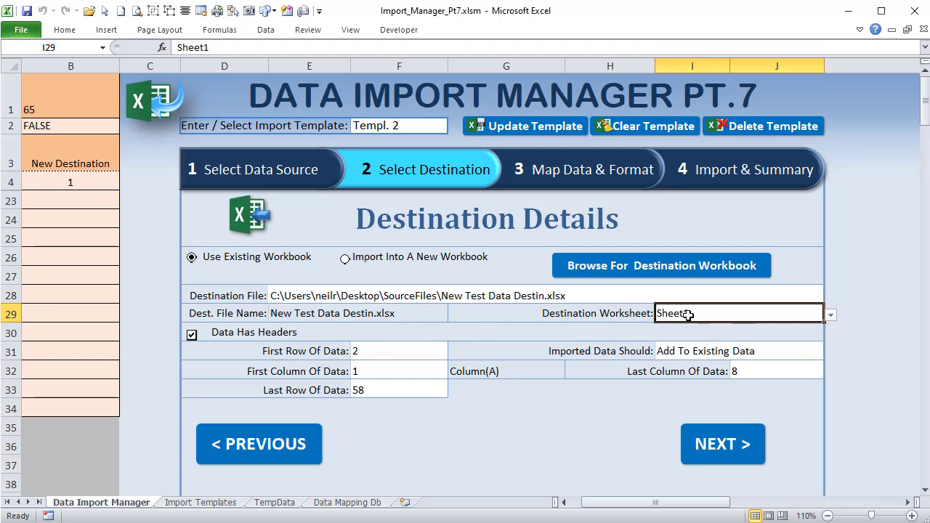
- Choose New Test Data Destin.xlsx from the SourceFiles folder as the destination workbook
click(597, 268)
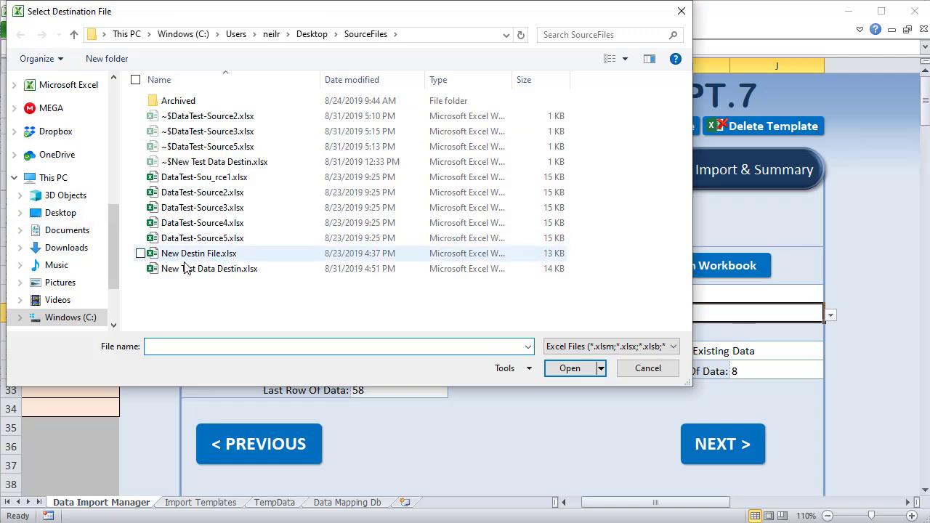
click(207, 269)
click(557, 369)
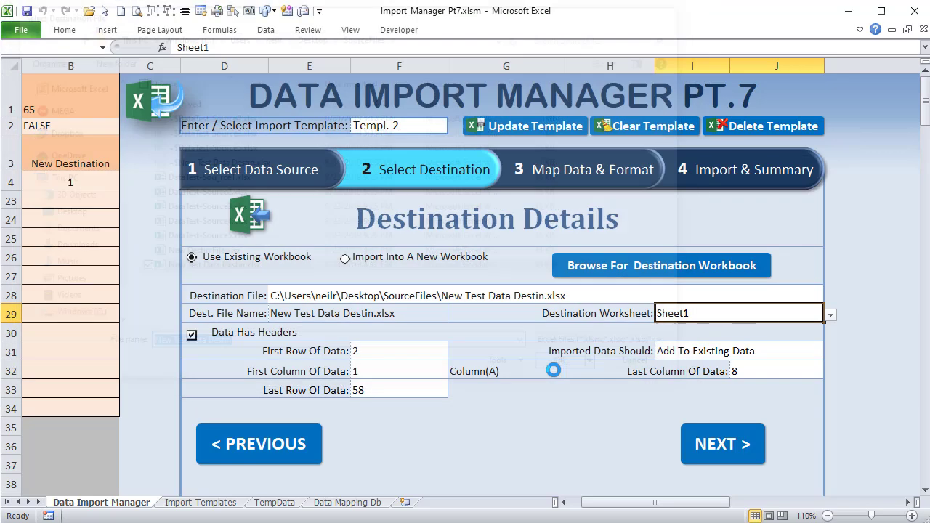
- Switch the destination worksheet to <New Worksheet>, back to Sheet1 and over to Sheet2
click(830, 314)
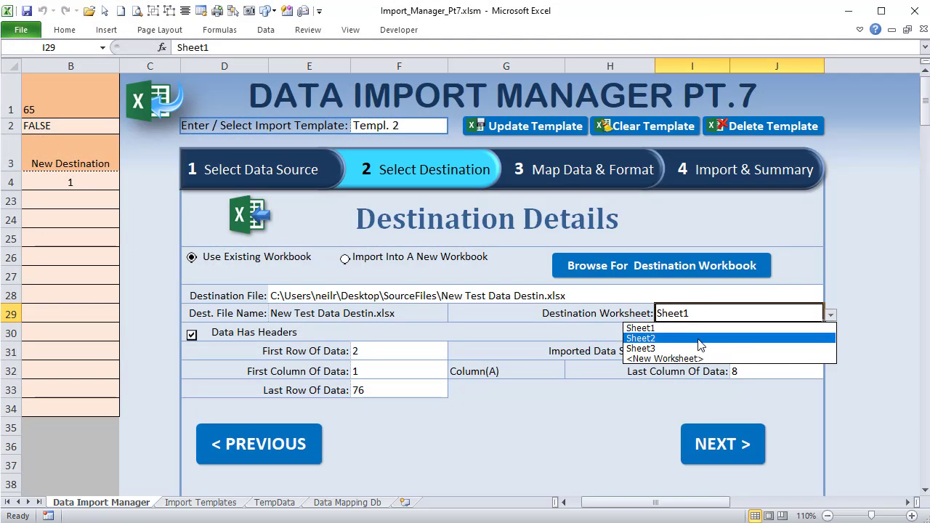
click(691, 358)
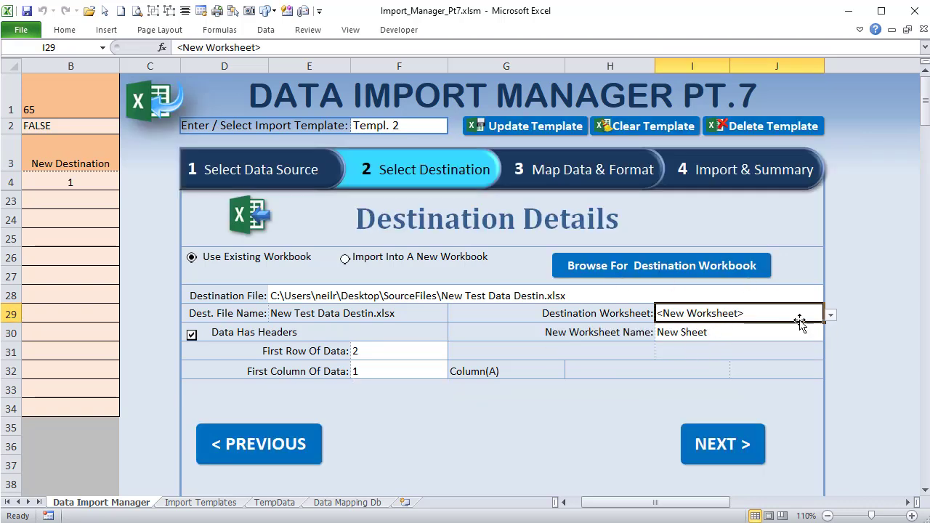
click(829, 315)
click(736, 331)
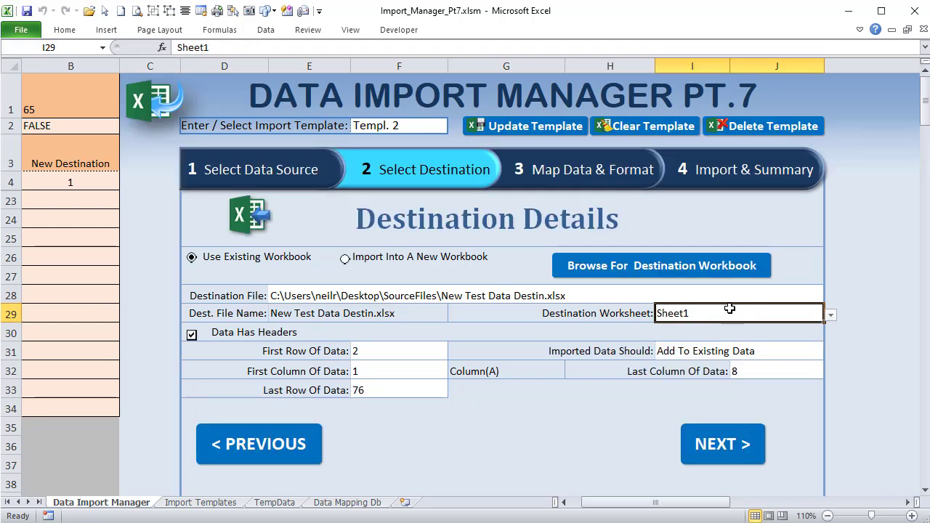
click(831, 315)
click(753, 339)
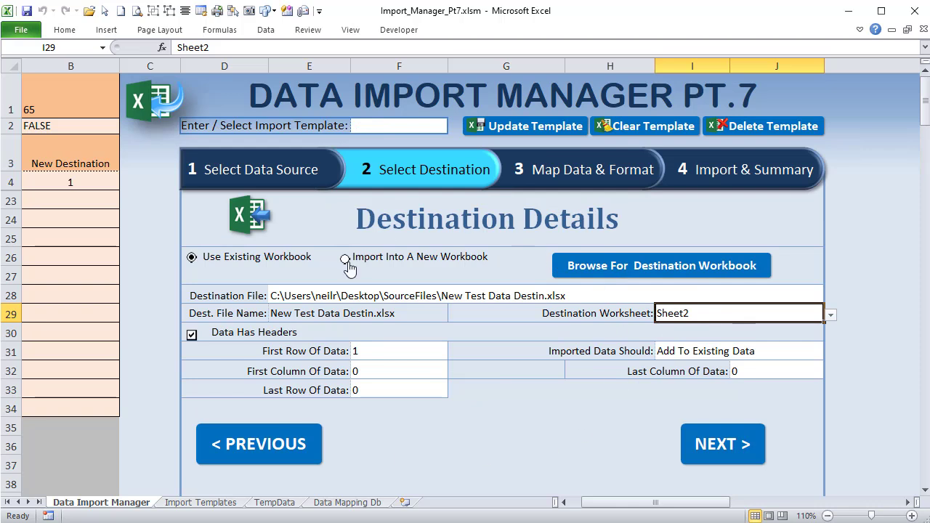
- Change the destination worksheet back to Sheet1 and set it to <New Worksheet>
click(831, 315)
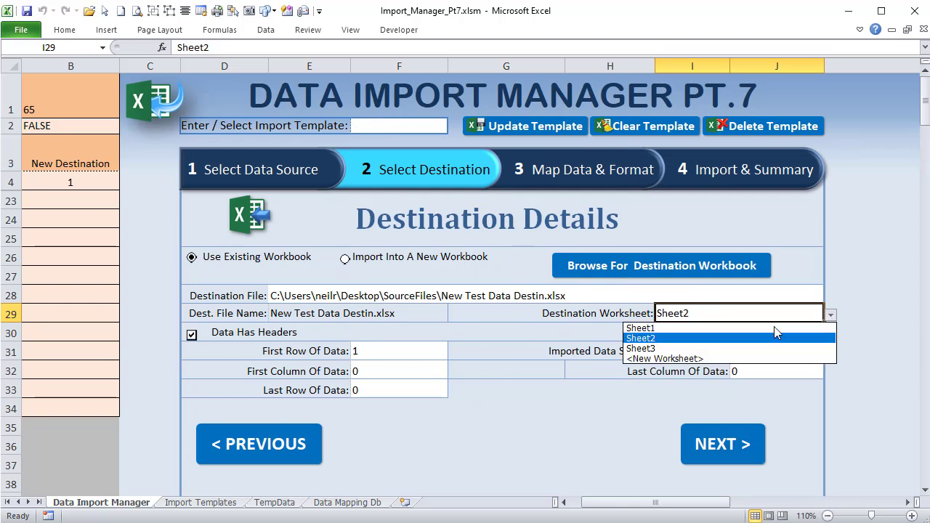
click(764, 328)
click(831, 315)
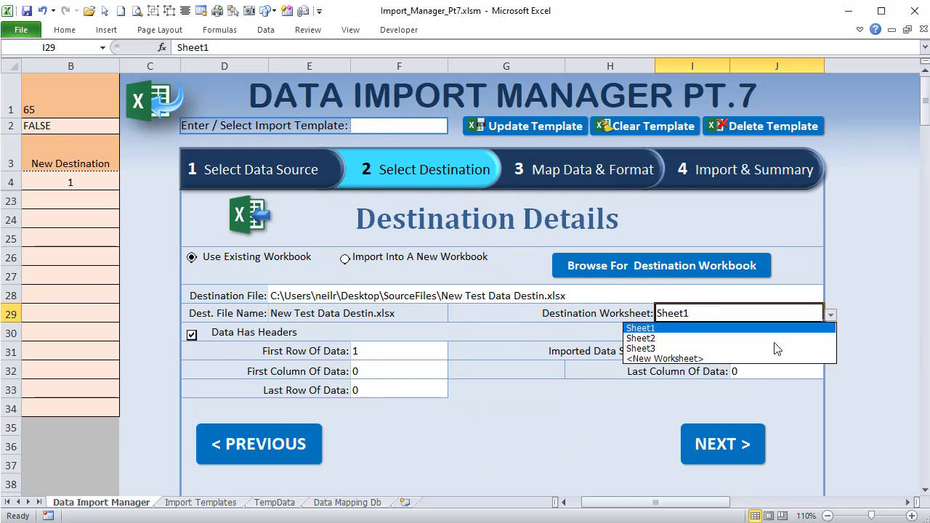
click(770, 355)
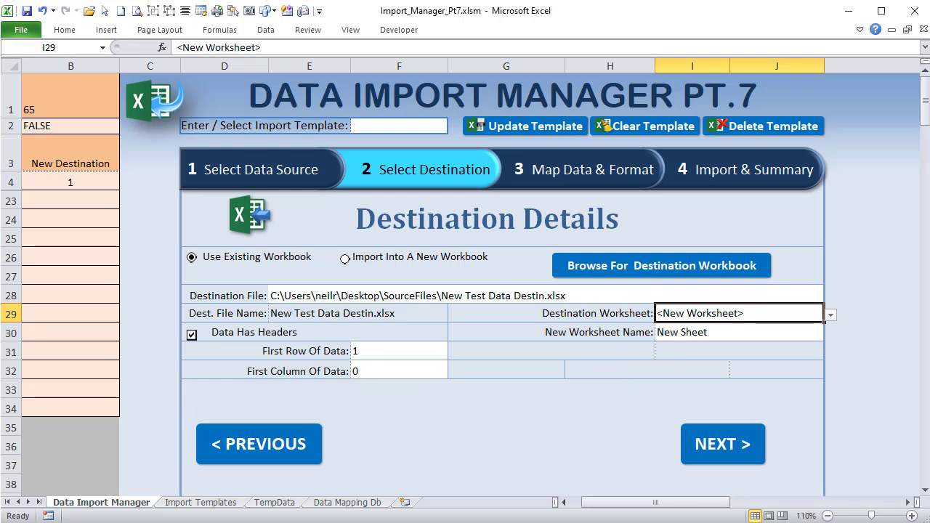
- Return to the VBA editor, reopen TemplateMacros and examine ClearTemplate's N6 True and False lines and the code between them
key(alt+Tab)
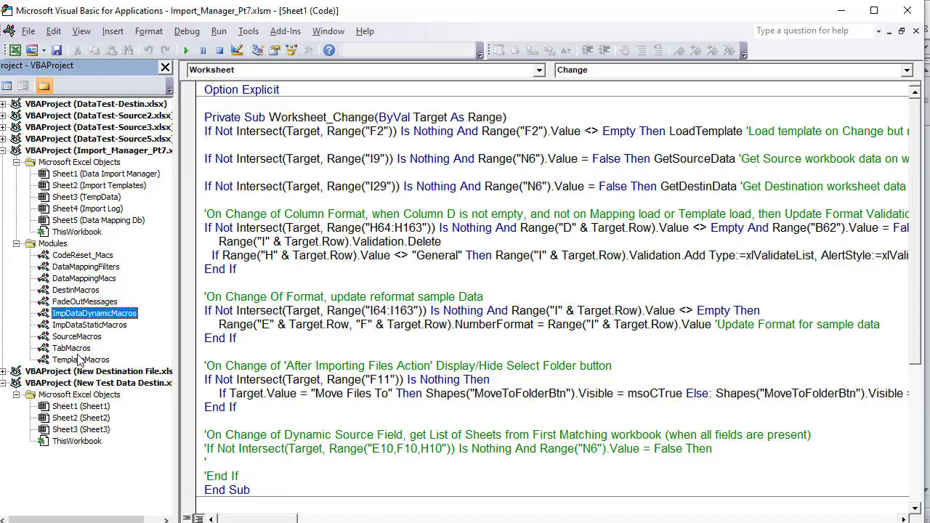
double_click(80, 359)
drag(329, 301, 210, 297)
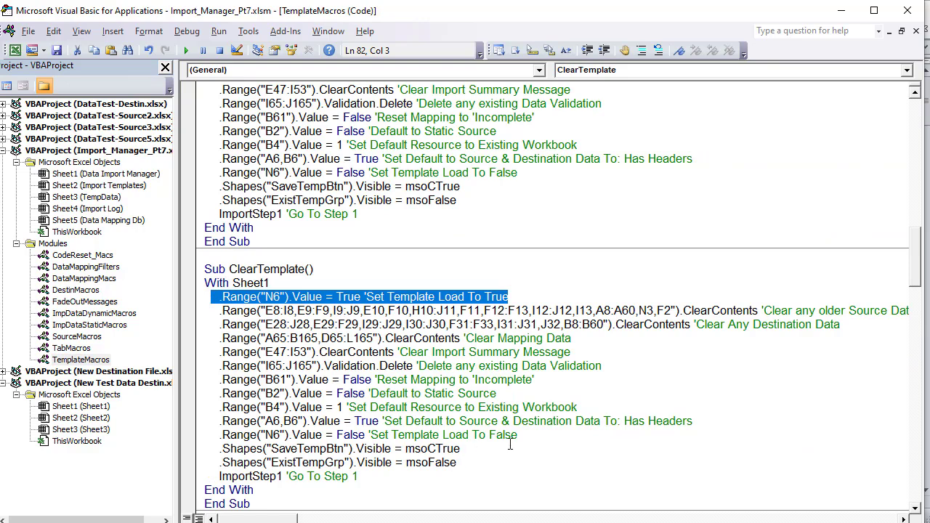
drag(537, 430, 212, 433)
drag(710, 420, 141, 314)
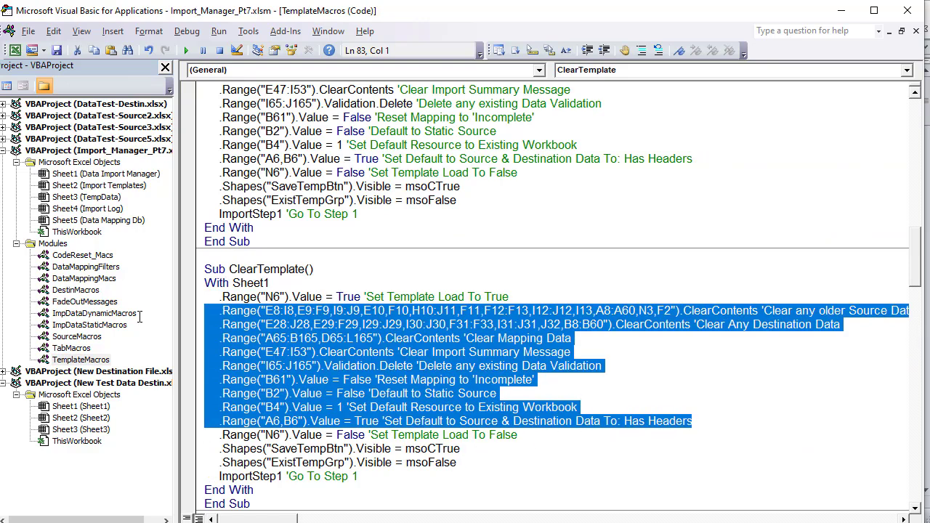
- Examine the ClearTemplate lines that clear the source data, destination data, mapping data and import summary message
click(292, 338)
drag(262, 310, 711, 311)
drag(858, 328, 261, 301)
click(261, 316)
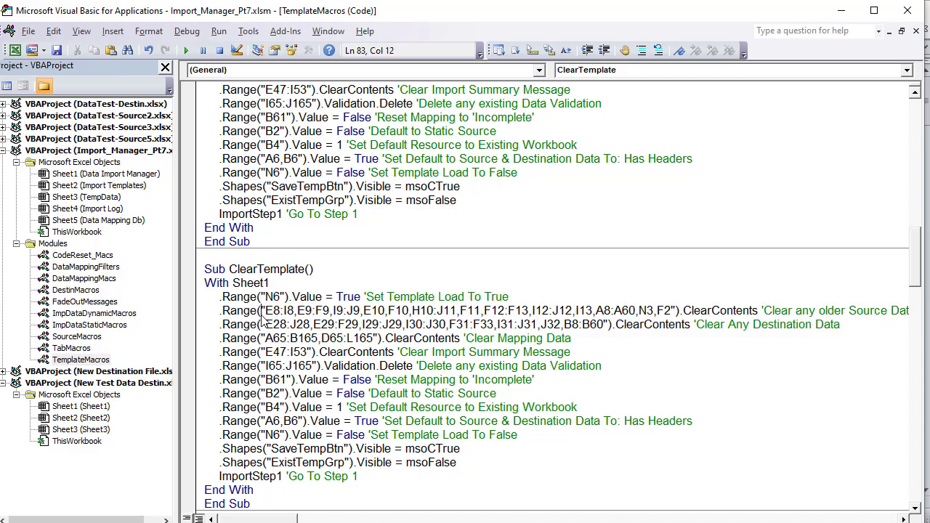
drag(591, 343, 211, 339)
drag(571, 352, 209, 352)
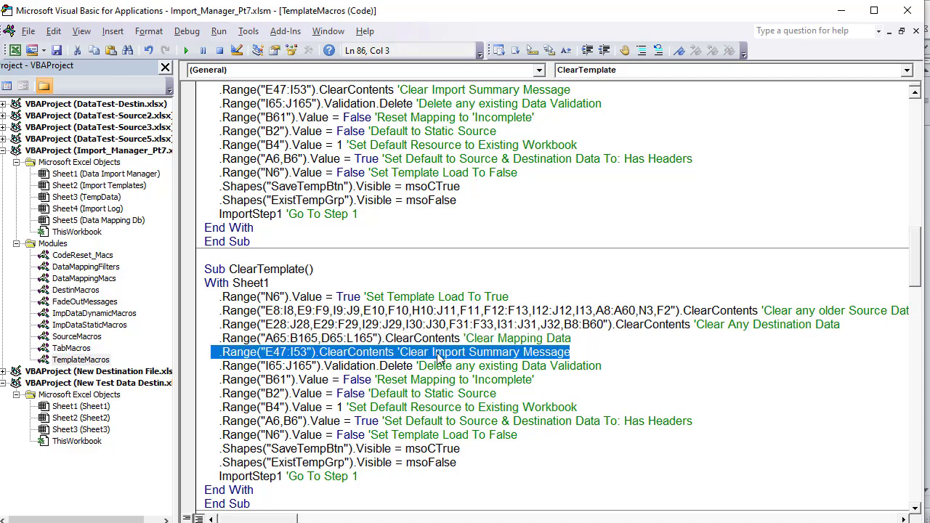
- Examine the ClearTemplate lines that delete the data validation in I65:J165 and reset the mapping flag in B61
drag(607, 367, 214, 371)
drag(550, 391, 442, 379)
click(550, 379)
drag(550, 379, 219, 378)
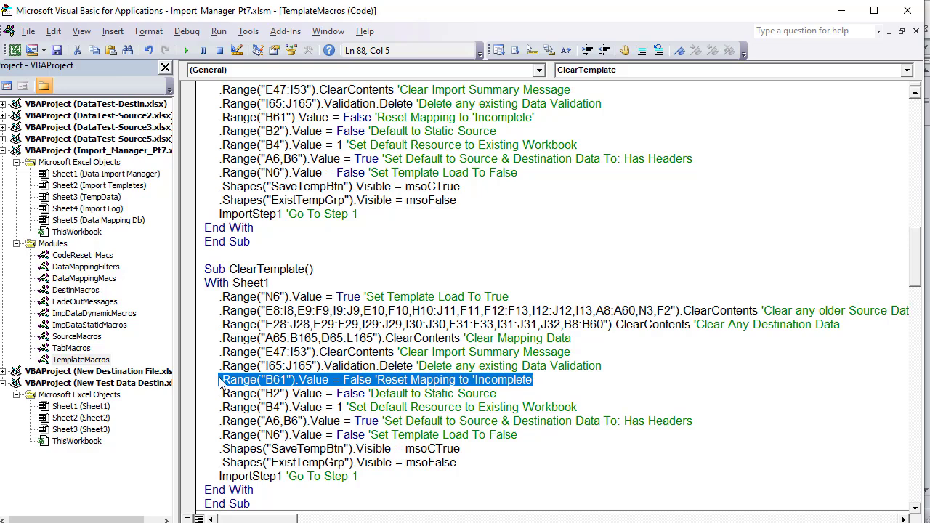
click(371, 384)
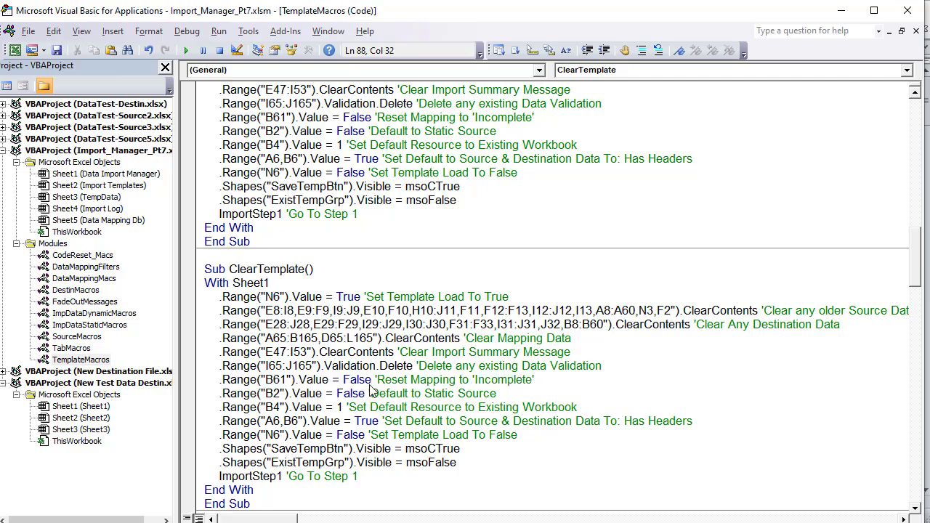
- Examine the ClearTemplate lines that set defaults in B2, B4 and A6,B6 and reset the template load flag N6
drag(519, 393, 223, 393)
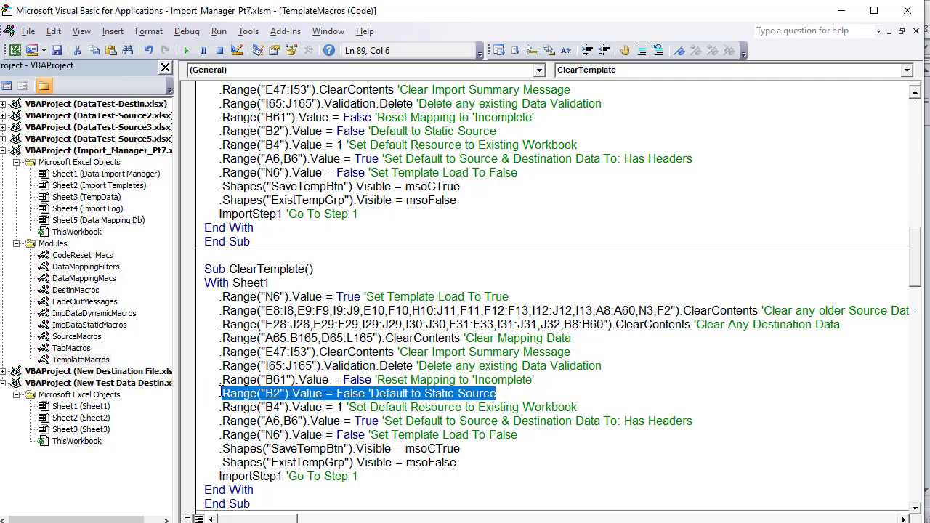
drag(605, 411, 215, 405)
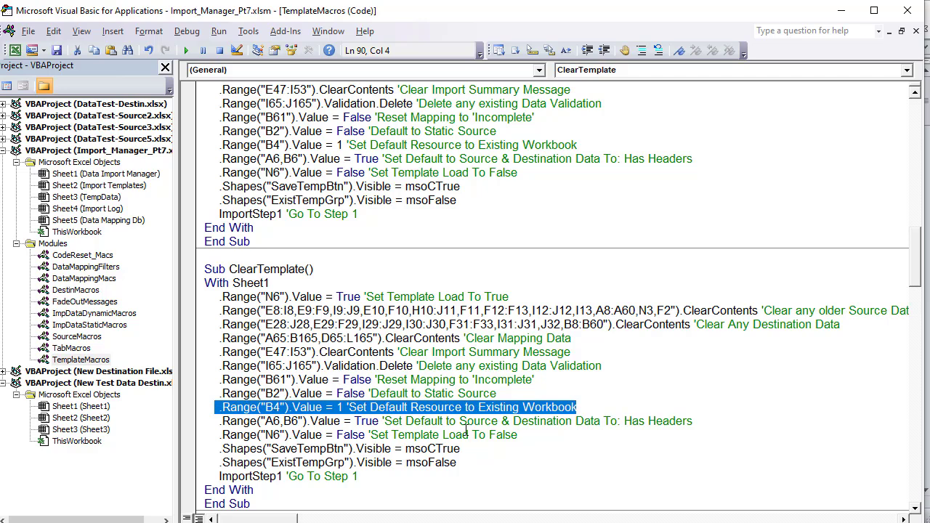
drag(735, 418, 217, 425)
drag(531, 444, 218, 440)
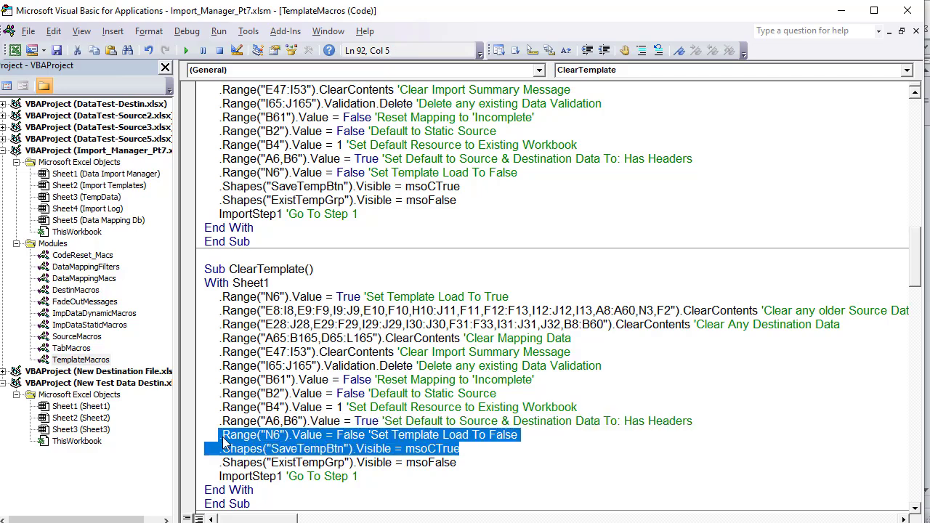
- Examine the ClearTemplate lines that show SaveTempBtn, hide ExistTempGrp and call ImportStep1
click(309, 422)
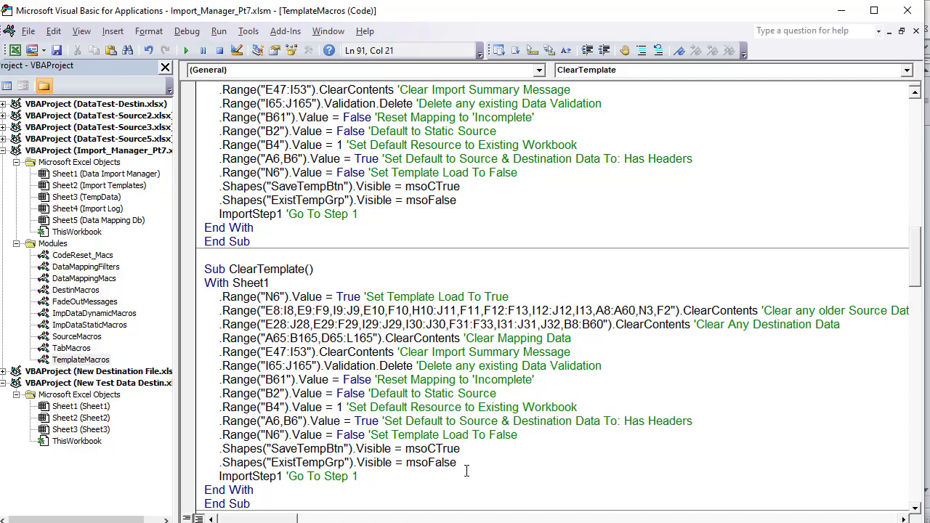
drag(463, 451, 222, 454)
click(320, 462)
drag(481, 447, 219, 449)
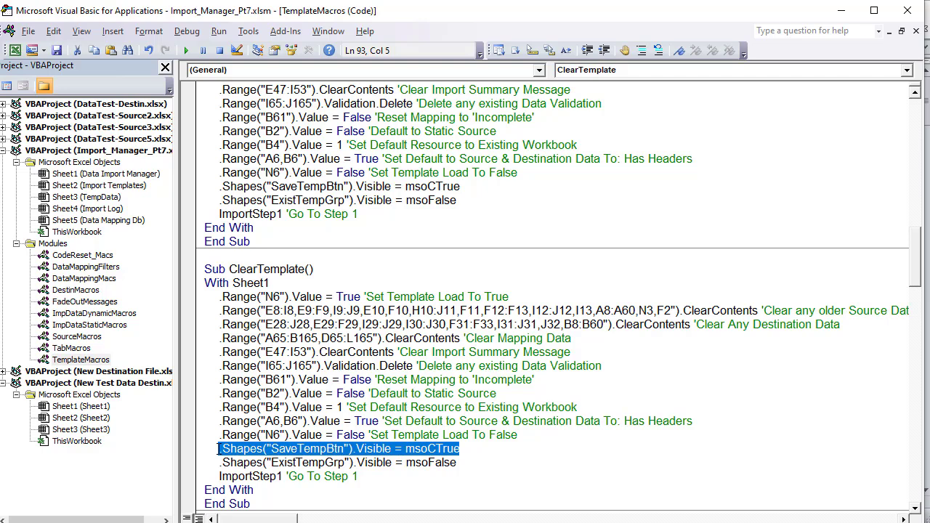
drag(477, 466, 224, 462)
drag(484, 465, 220, 463)
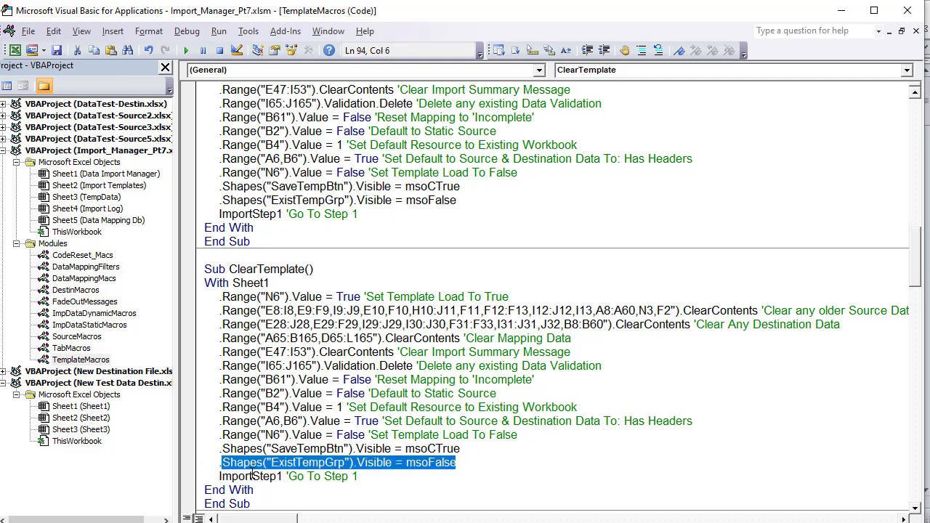
drag(359, 476, 221, 477)
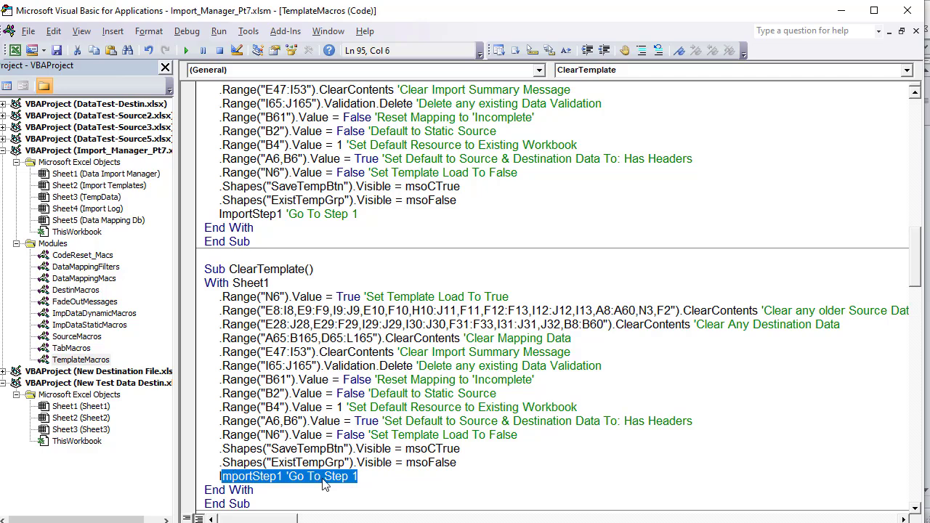
drag(362, 477, 215, 477)
- Return to the workbook, clear the template and check the Select Destination, Map Data & Format and Import & Summary steps
key(alt+F11)
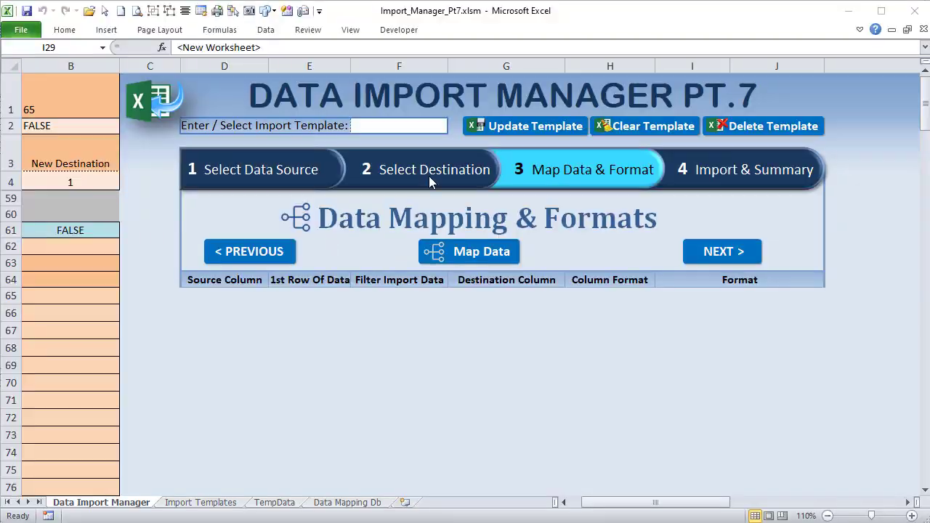
click(651, 127)
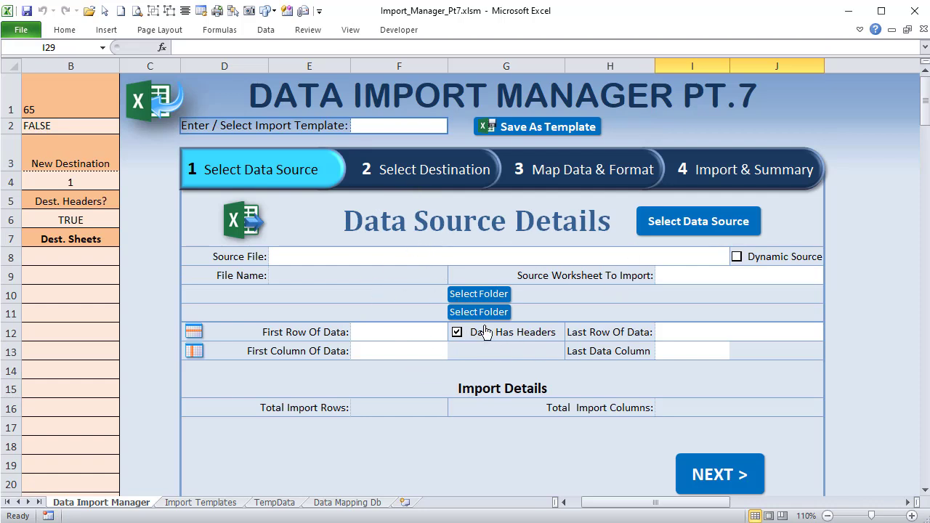
click(390, 170)
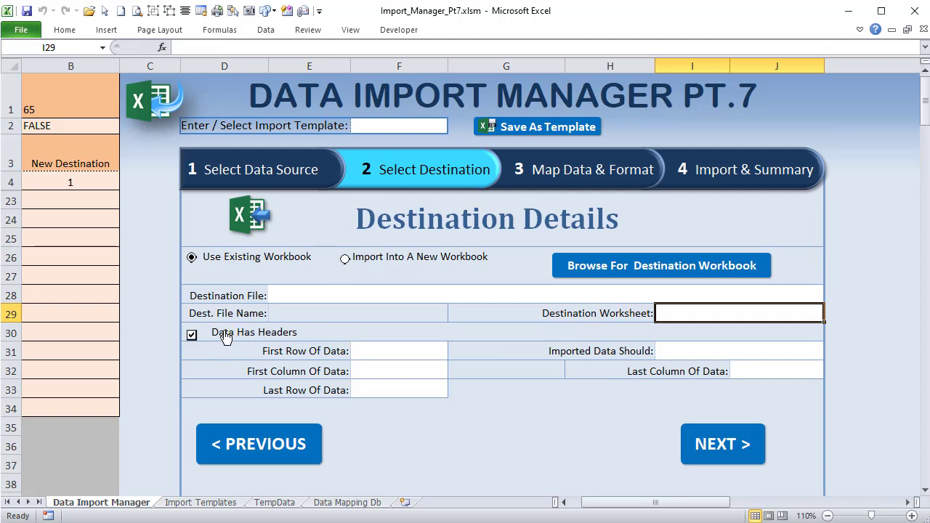
right_click(229, 337)
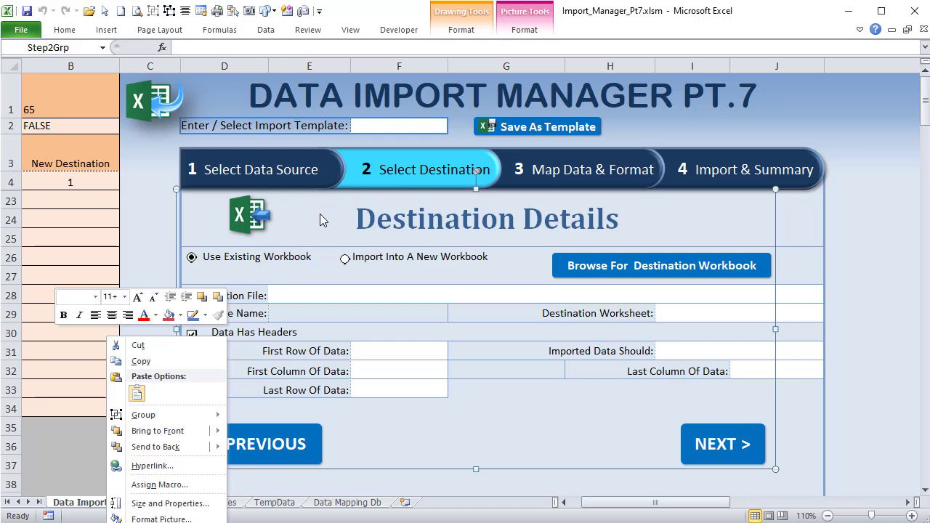
click(523, 174)
click(523, 174)
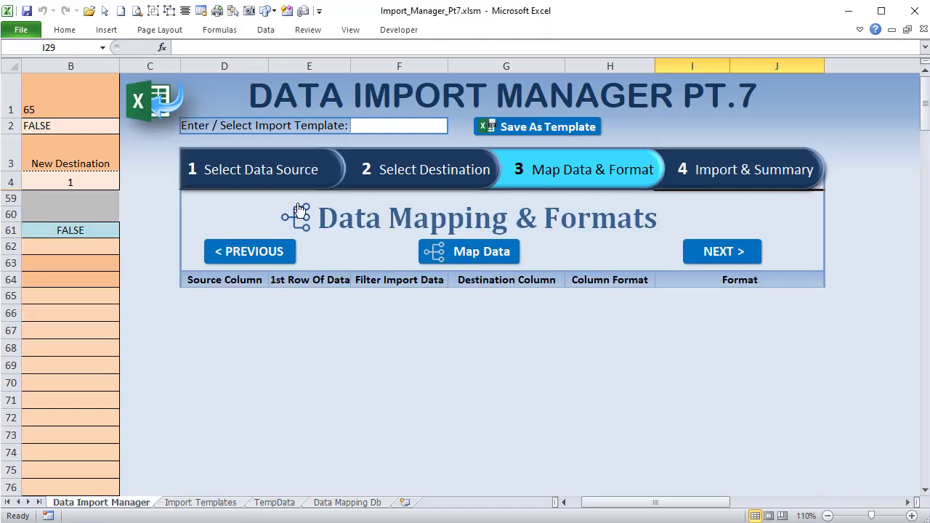
click(762, 188)
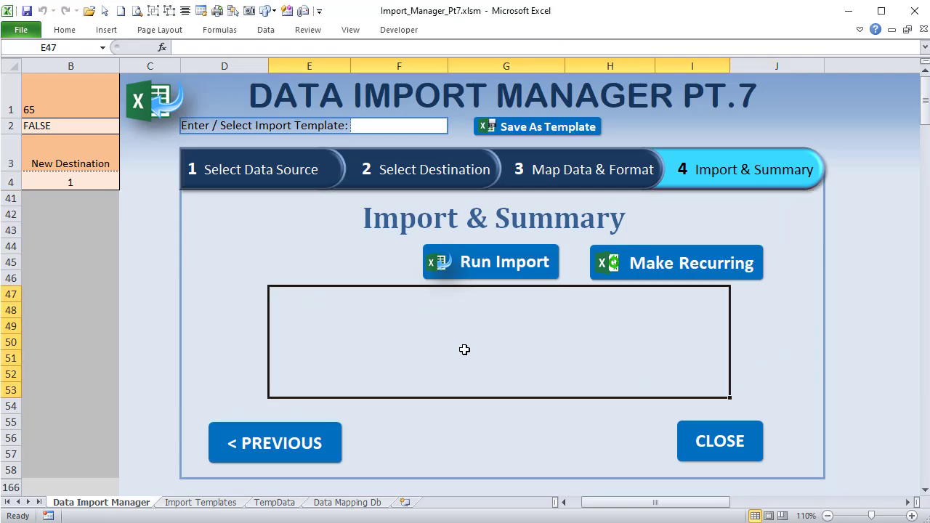
- Go through all four import steps once more and return to Select Data Source
click(260, 187)
click(391, 191)
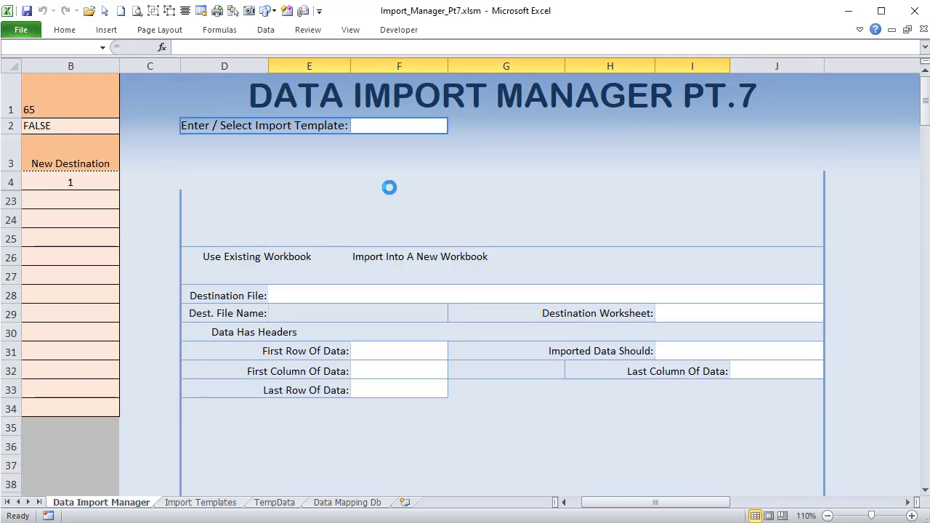
click(553, 181)
click(731, 169)
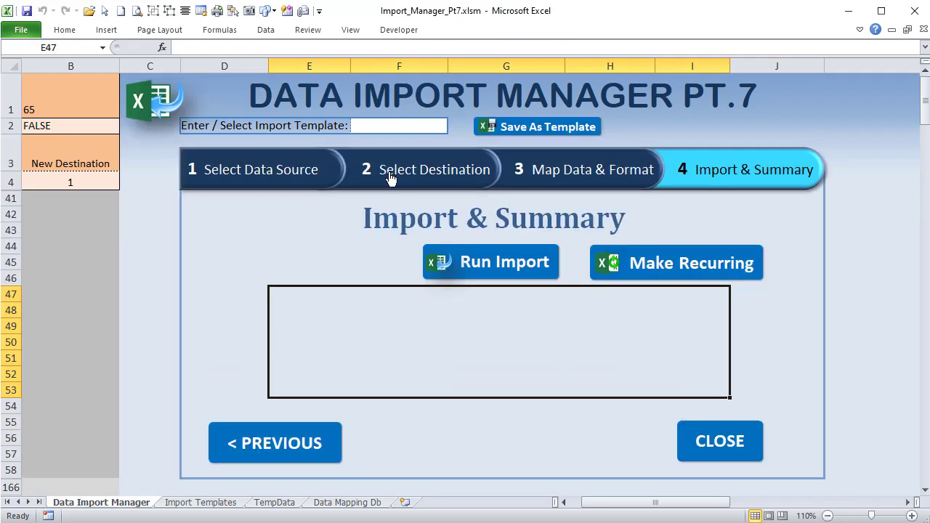
click(293, 172)
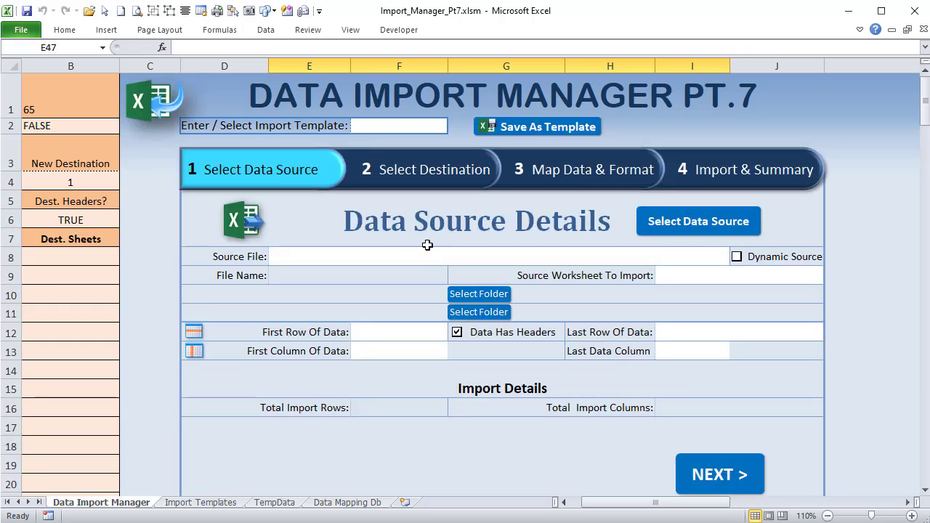
- Load the import template Templ. 1, and clear it again
click(427, 117)
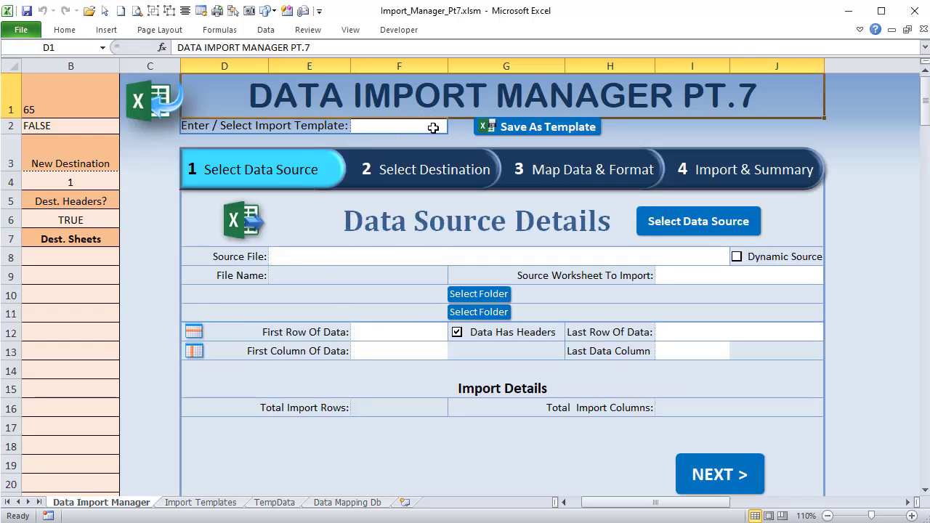
click(433, 129)
click(454, 128)
click(431, 142)
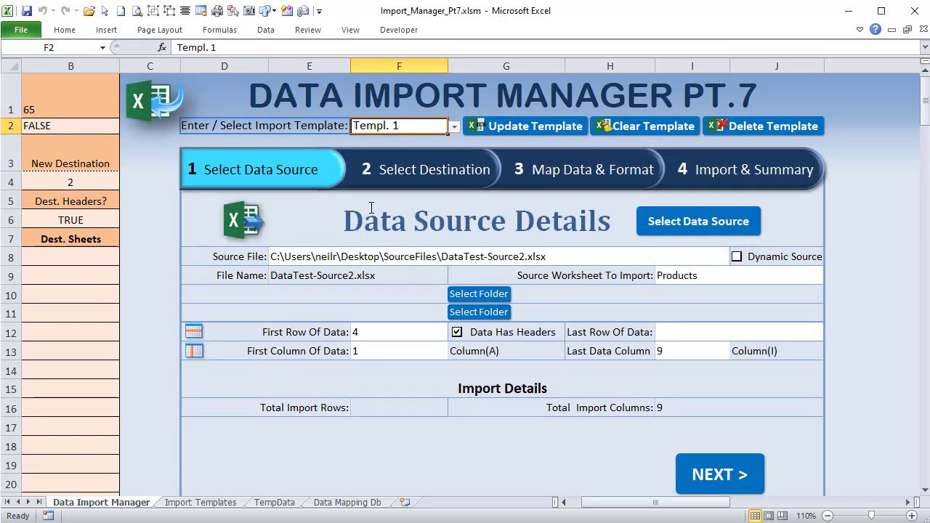
click(622, 128)
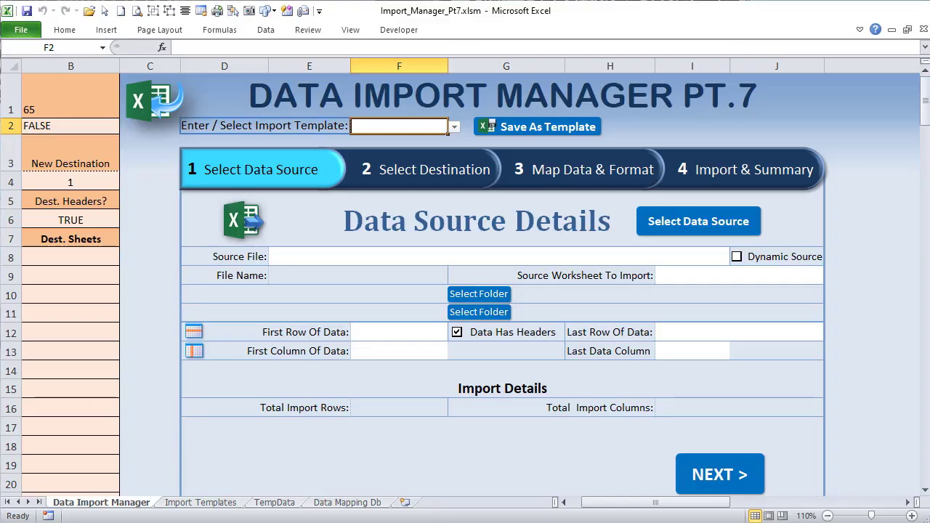
- Return to the VBA editor, reopen TemplateMacros and highlight the full body of ClearTemplate
key(alt+Tab)
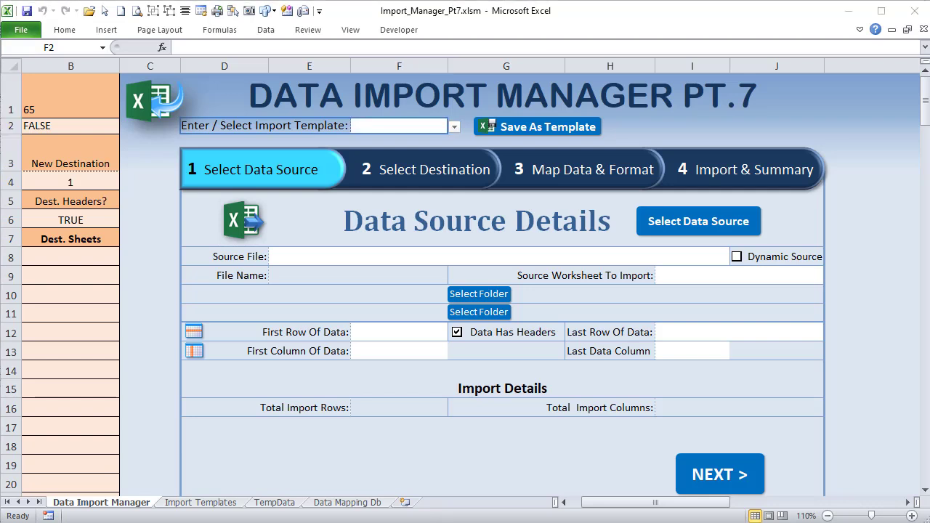
key(alt+Tab)
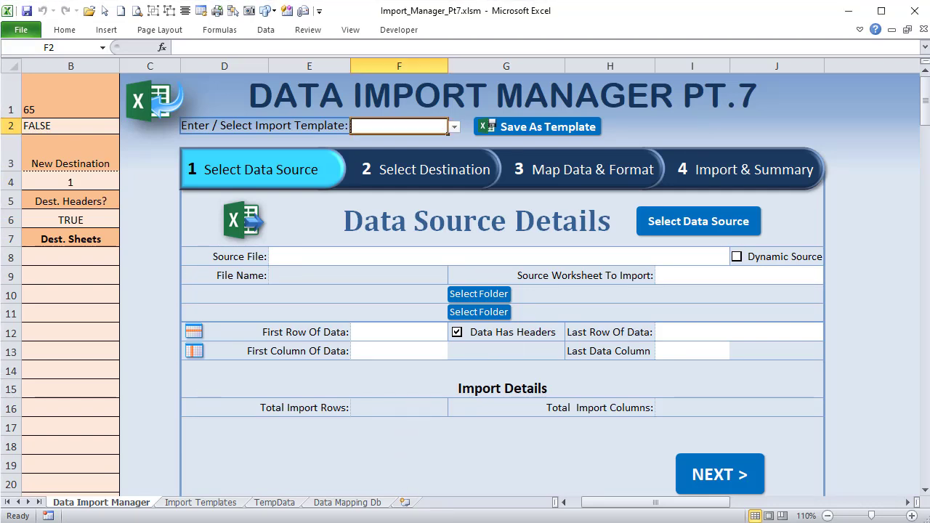
key(alt+Tab)
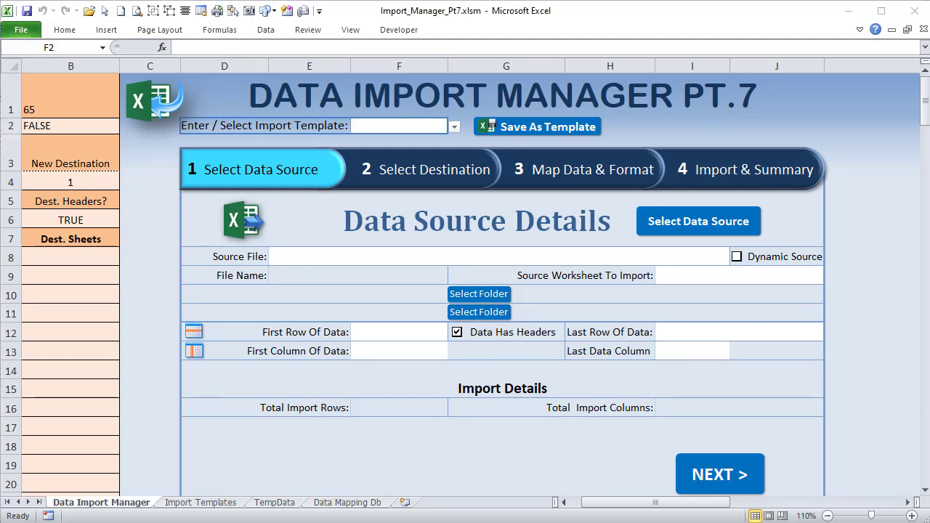
key(alt+Tab)
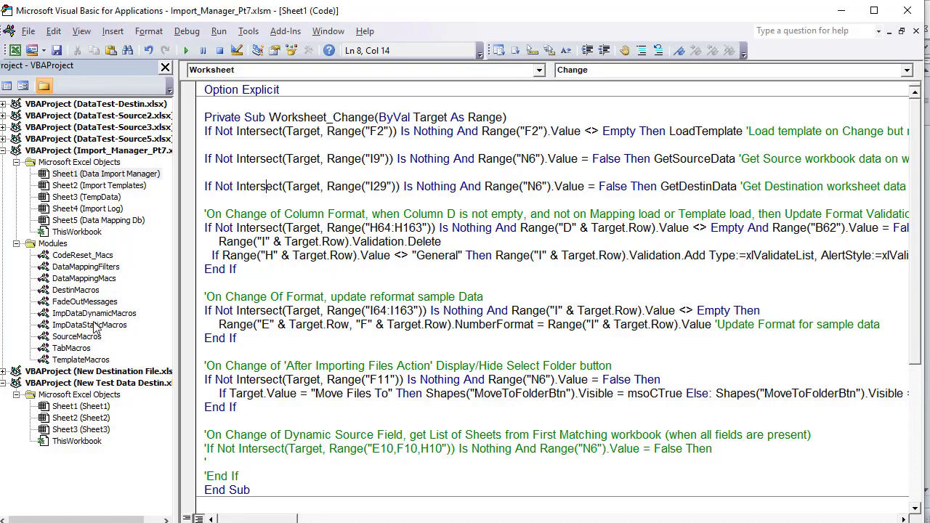
double_click(82, 360)
scroll(369, 358, down, 3)
drag(371, 354, 194, 173)
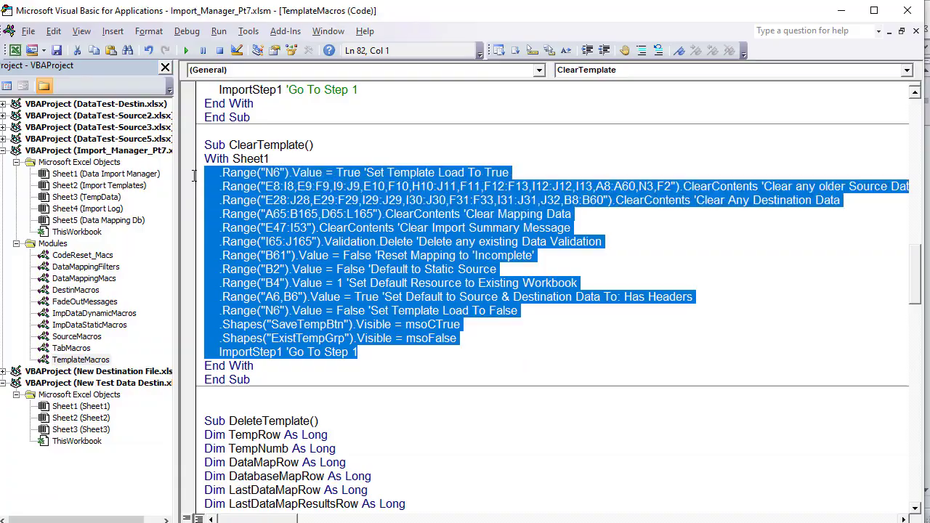
- Review the TemplateMacros code from SaveUpdateTemplate through ClearTemplate_Load to the start of DeleteTemplate
scroll(324, 274, up, 15)
scroll(323, 274, up, 10)
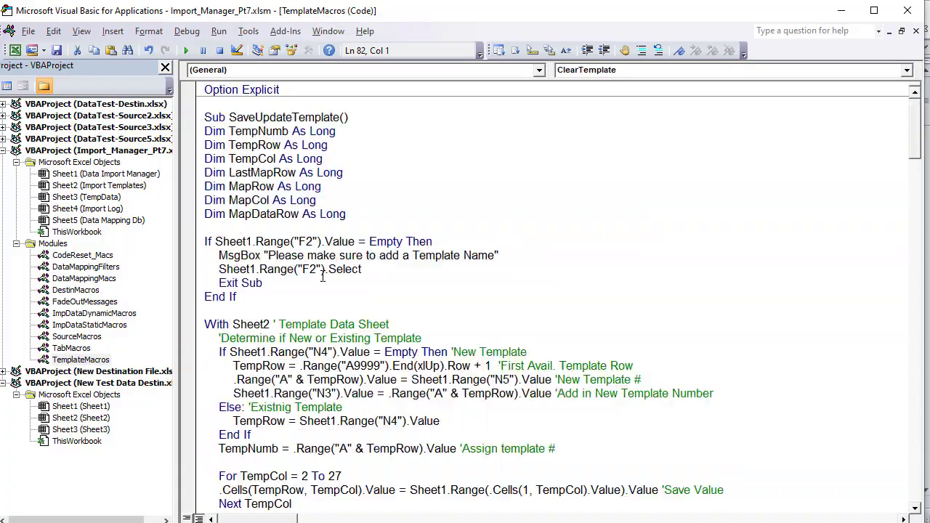
scroll(264, 224, down, 15)
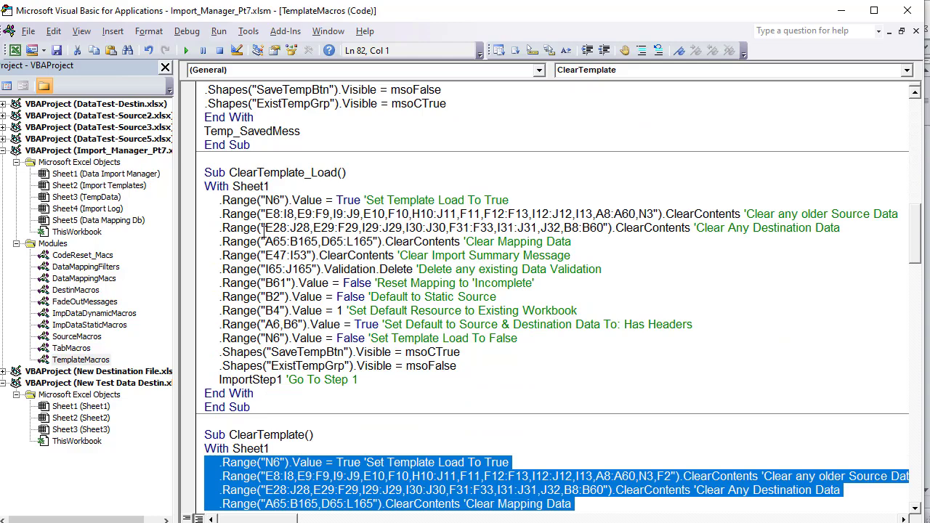
click(270, 216)
scroll(270, 217, down, 11)
click(214, 271)
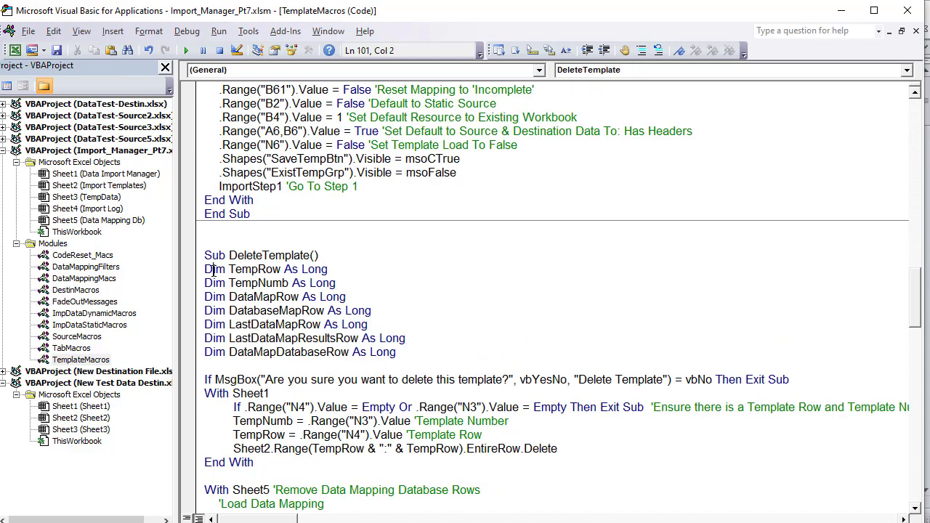
- Review the DeleteTemplate and LoadTemplate macros, and return to the beginning of the module
scroll(215, 275, down, 20)
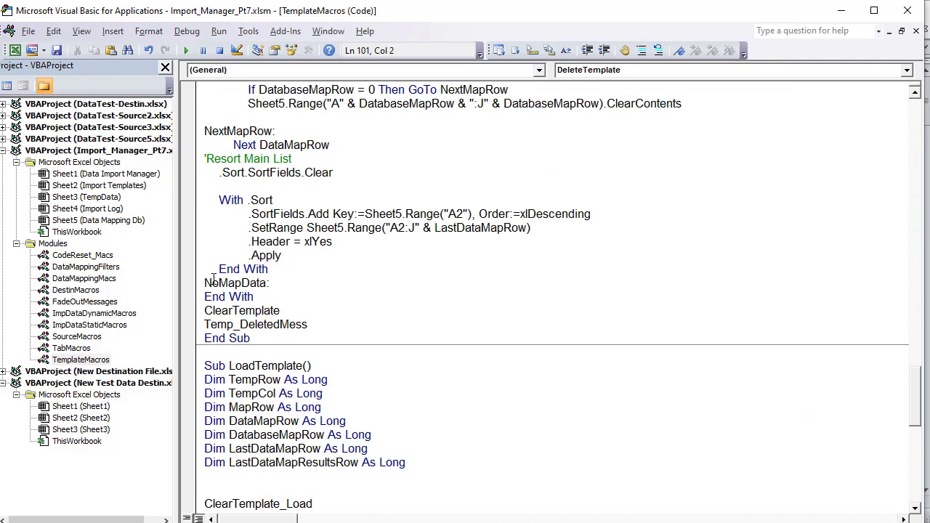
scroll(214, 282, down, 3)
scroll(234, 193, up, 2)
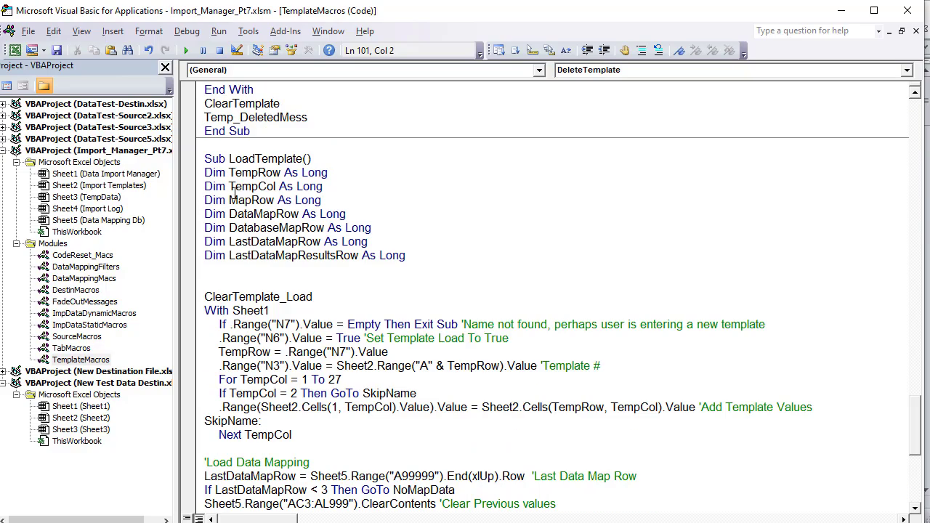
scroll(234, 193, down, 8)
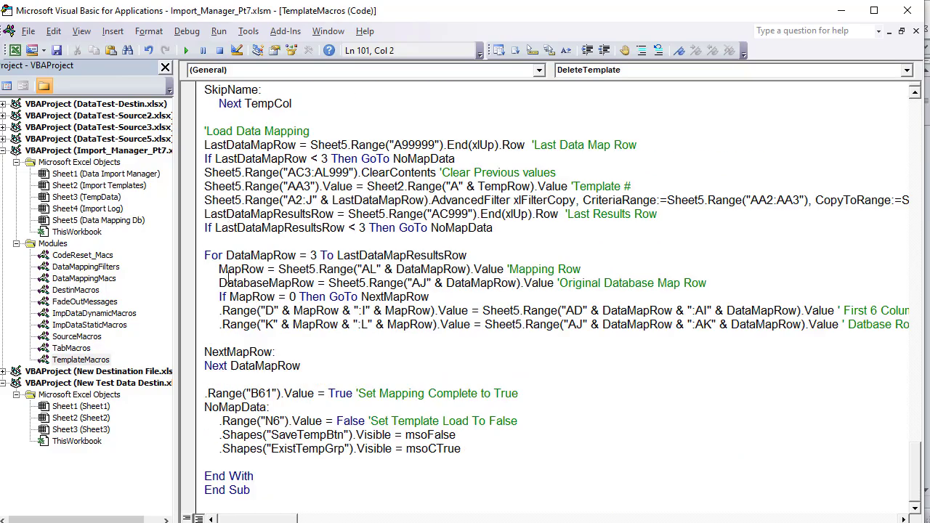
scroll(226, 250, up, 20)
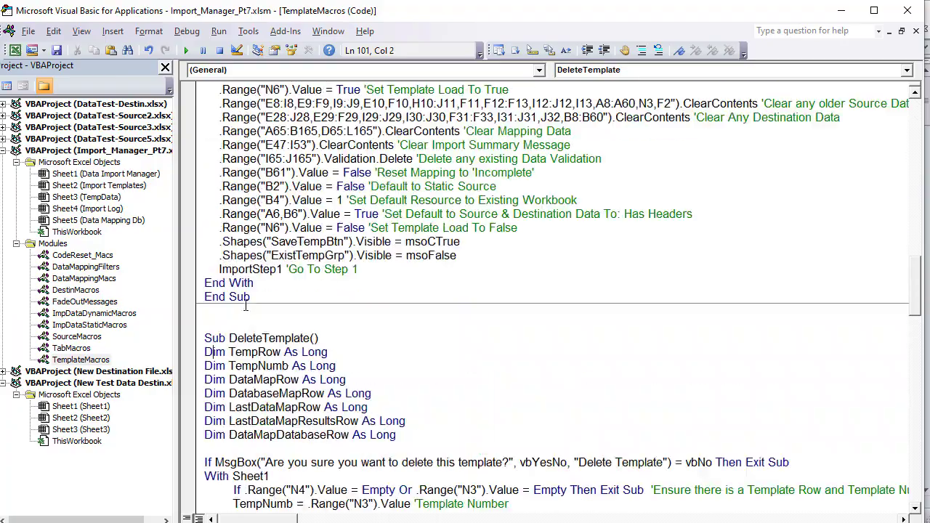
scroll(245, 310, up, 20)
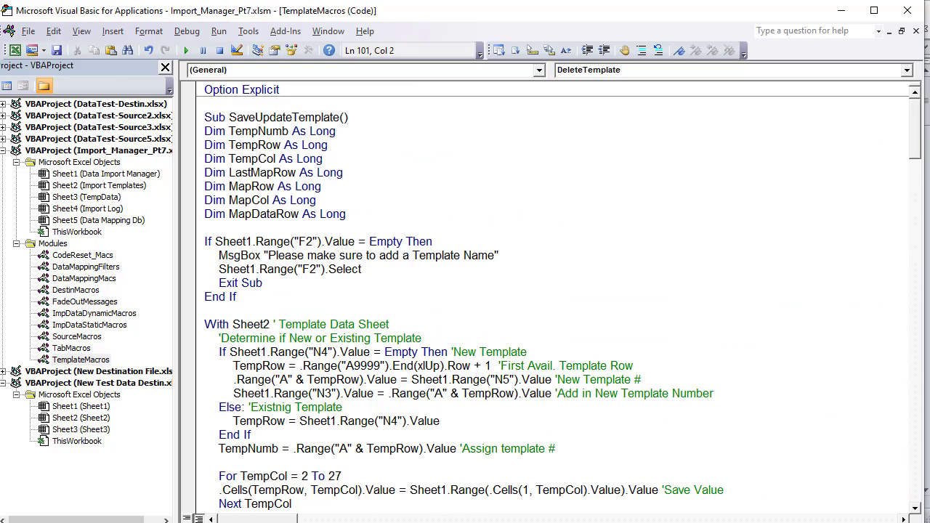
- Return to the workbook and load the import template Templ. 1
key(alt+Tab)
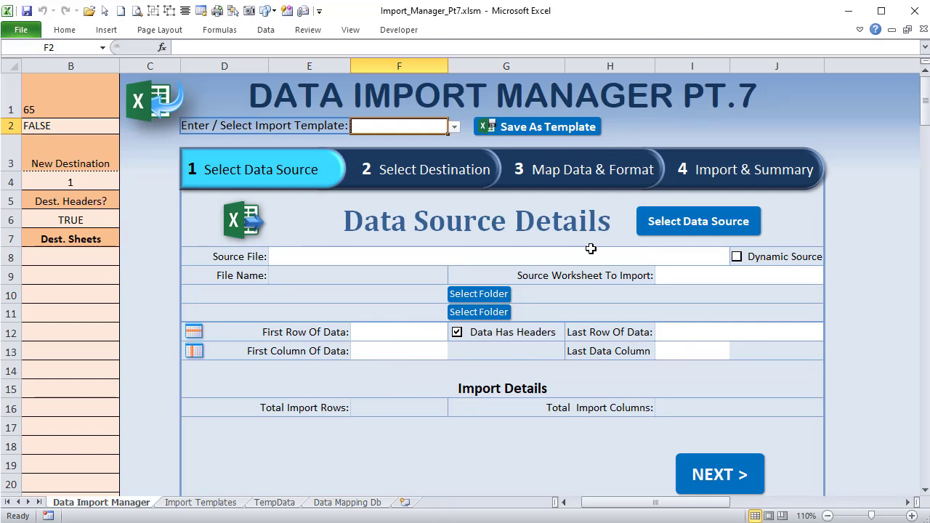
click(455, 128)
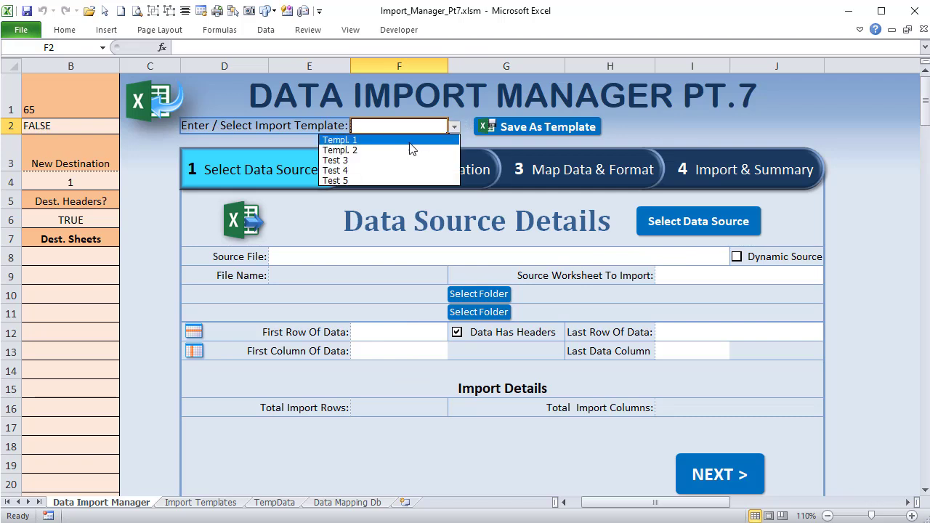
click(409, 138)
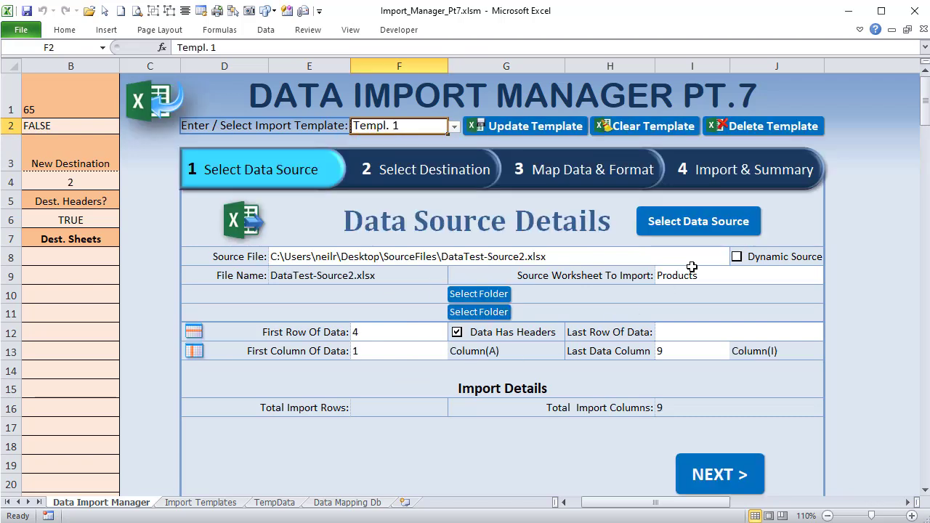
- Enable Dynamic Source for all files that start with "contais" and are located in the SourceFiles folder on the desktop
click(736, 256)
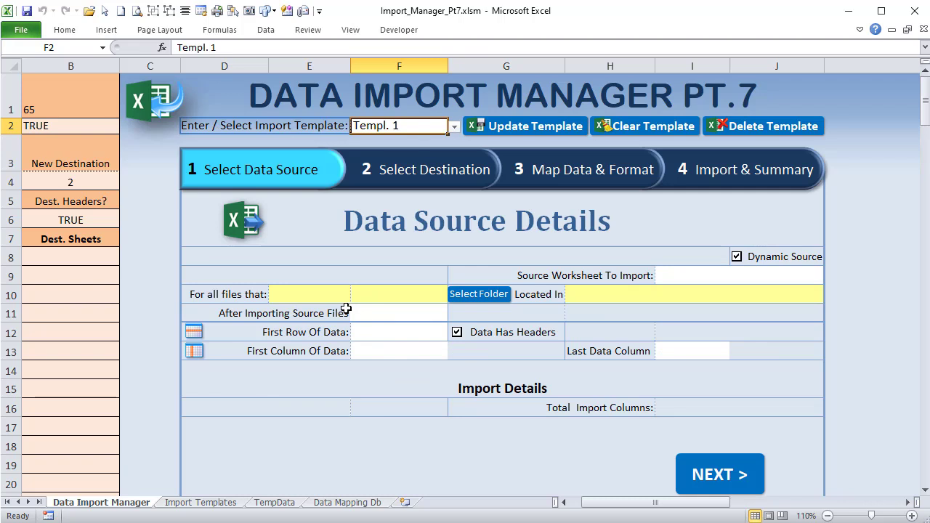
click(330, 294)
click(357, 296)
click(328, 307)
click(401, 301)
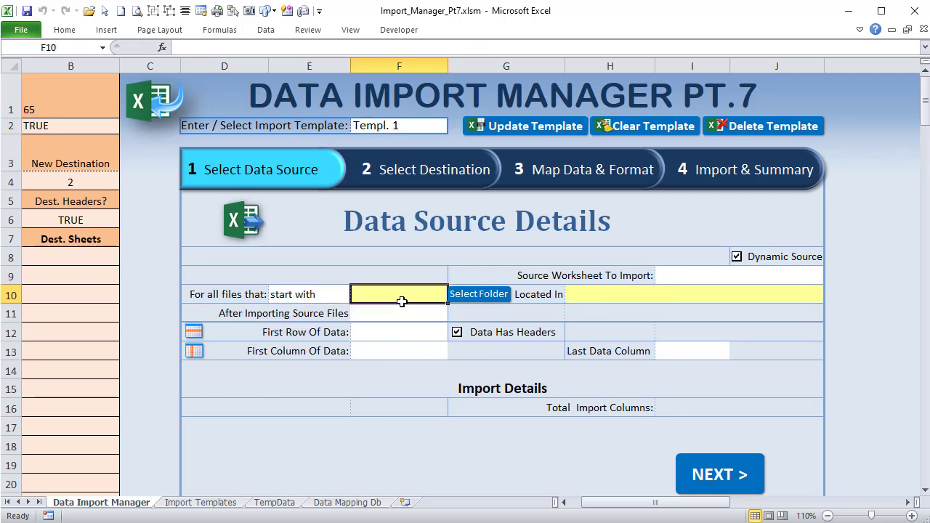
text(cot)
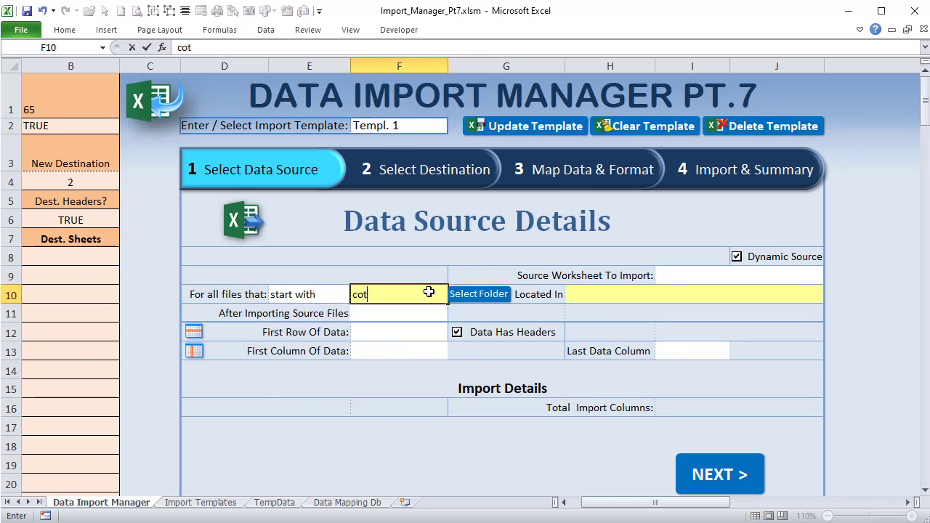
key(BackSpace)
key(Tab)
click(477, 294)
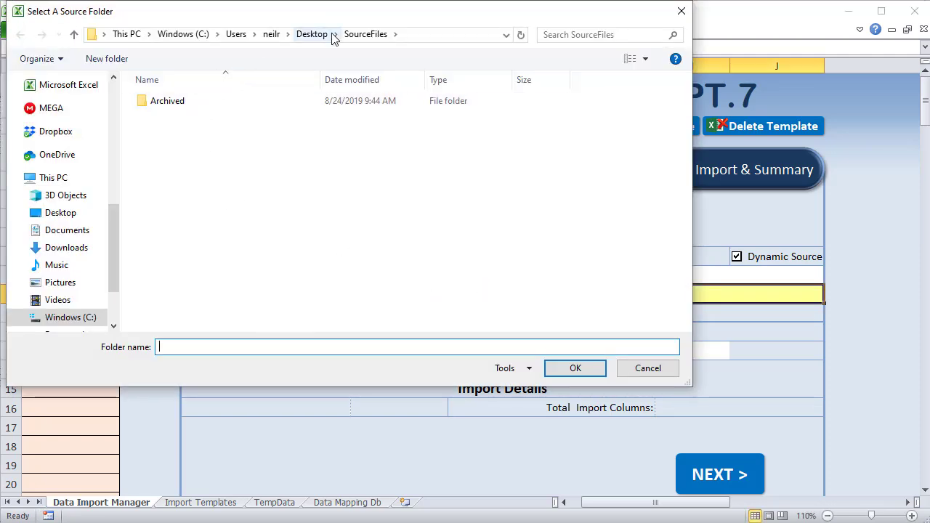
click(590, 367)
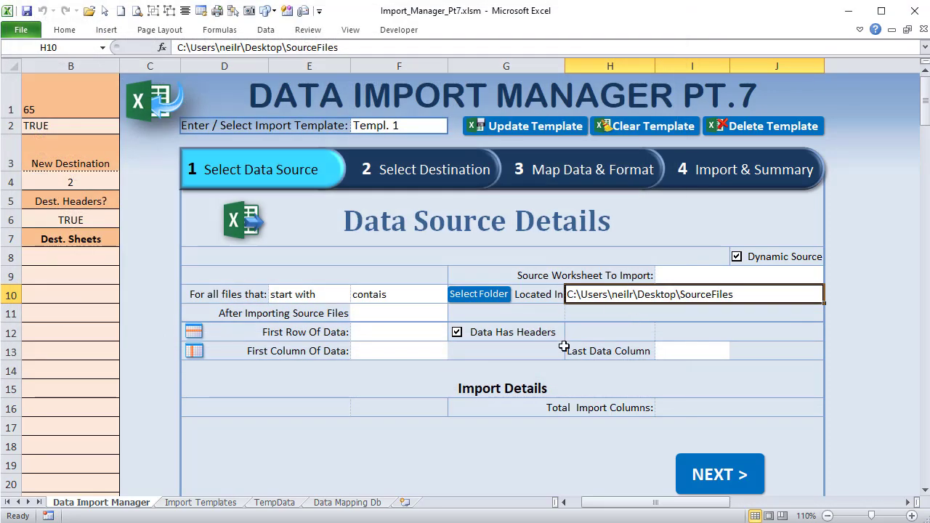
- Review the dynamic file rule and folder, and the first row, first column and last data column fields of the data source
drag(305, 293, 701, 296)
drag(410, 340, 413, 346)
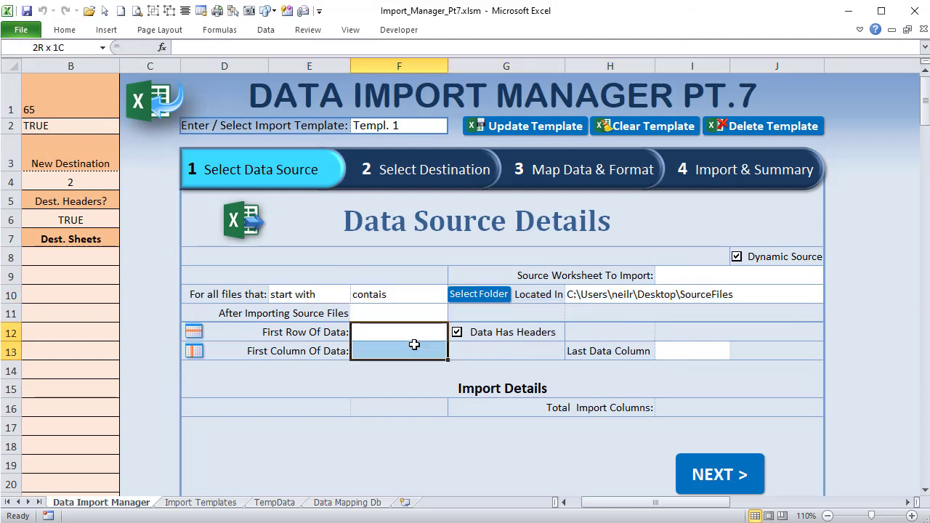
click(681, 329)
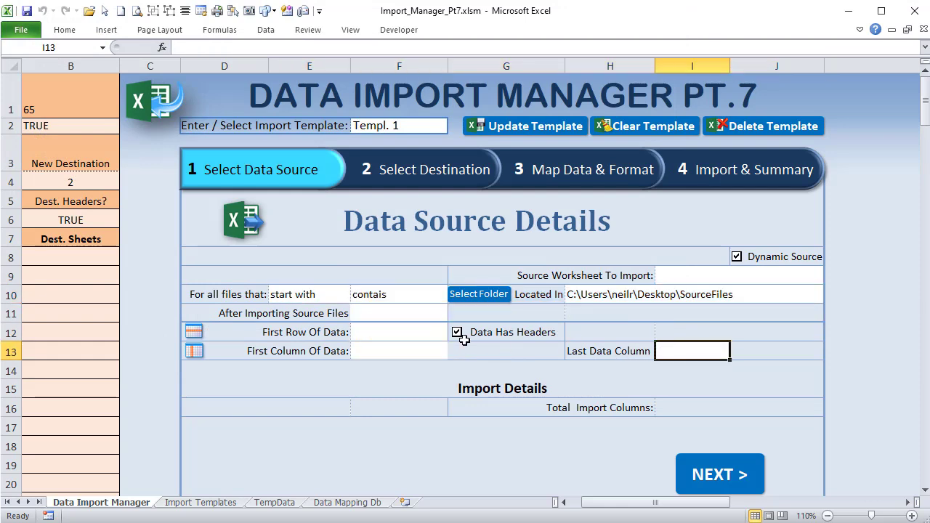
drag(436, 328, 439, 349)
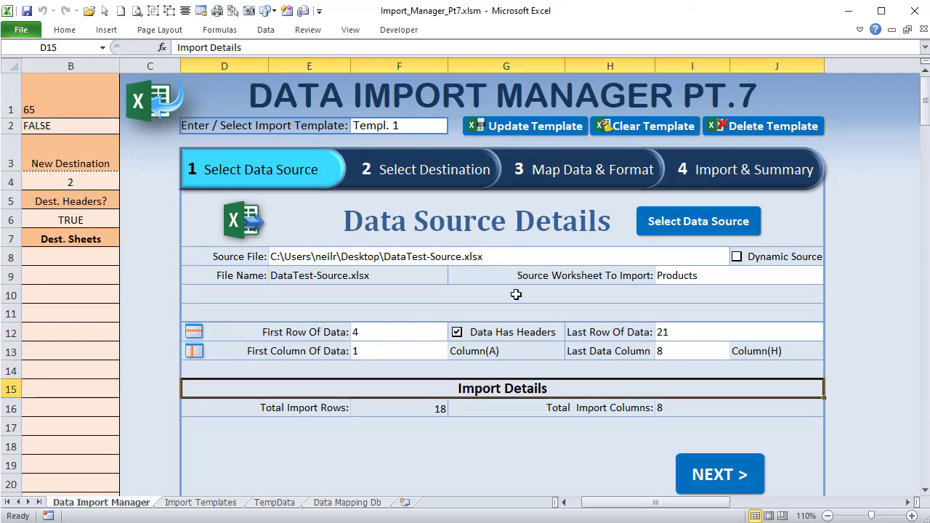
click(413, 336)
drag(412, 338, 414, 350)
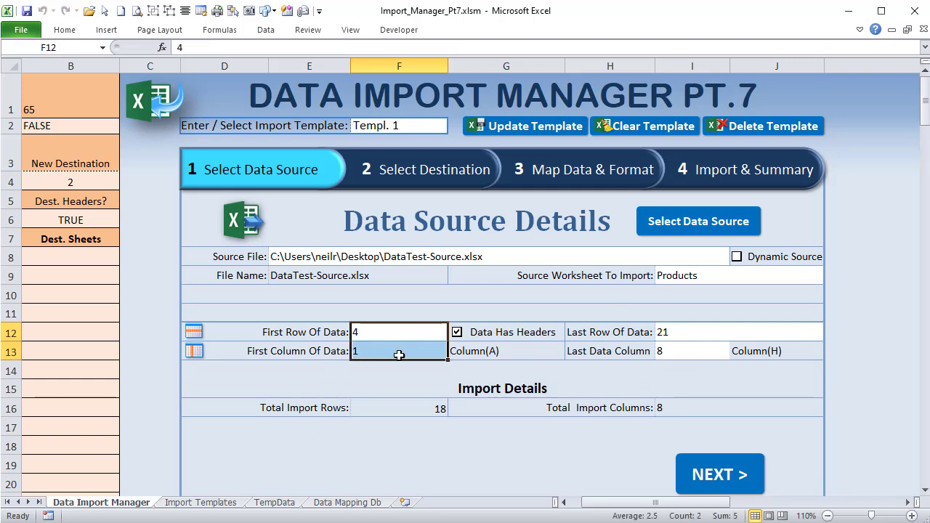
click(399, 354)
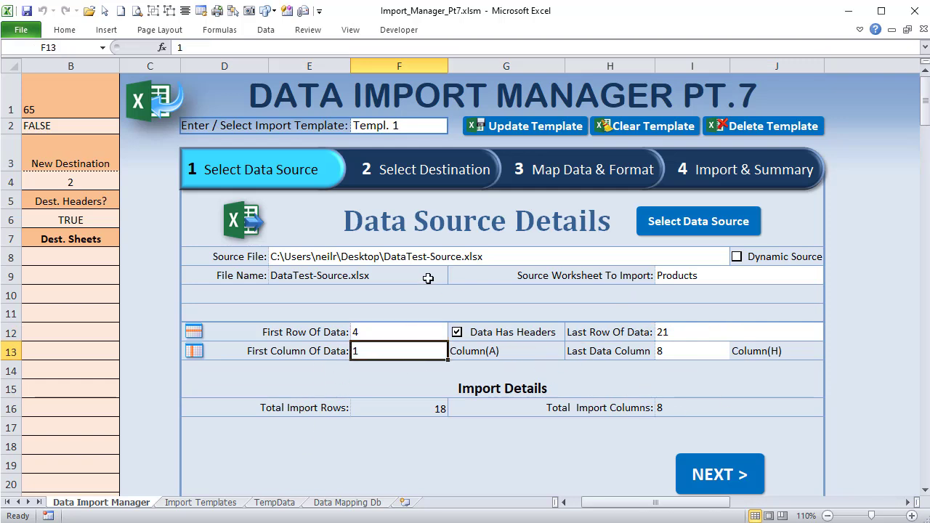